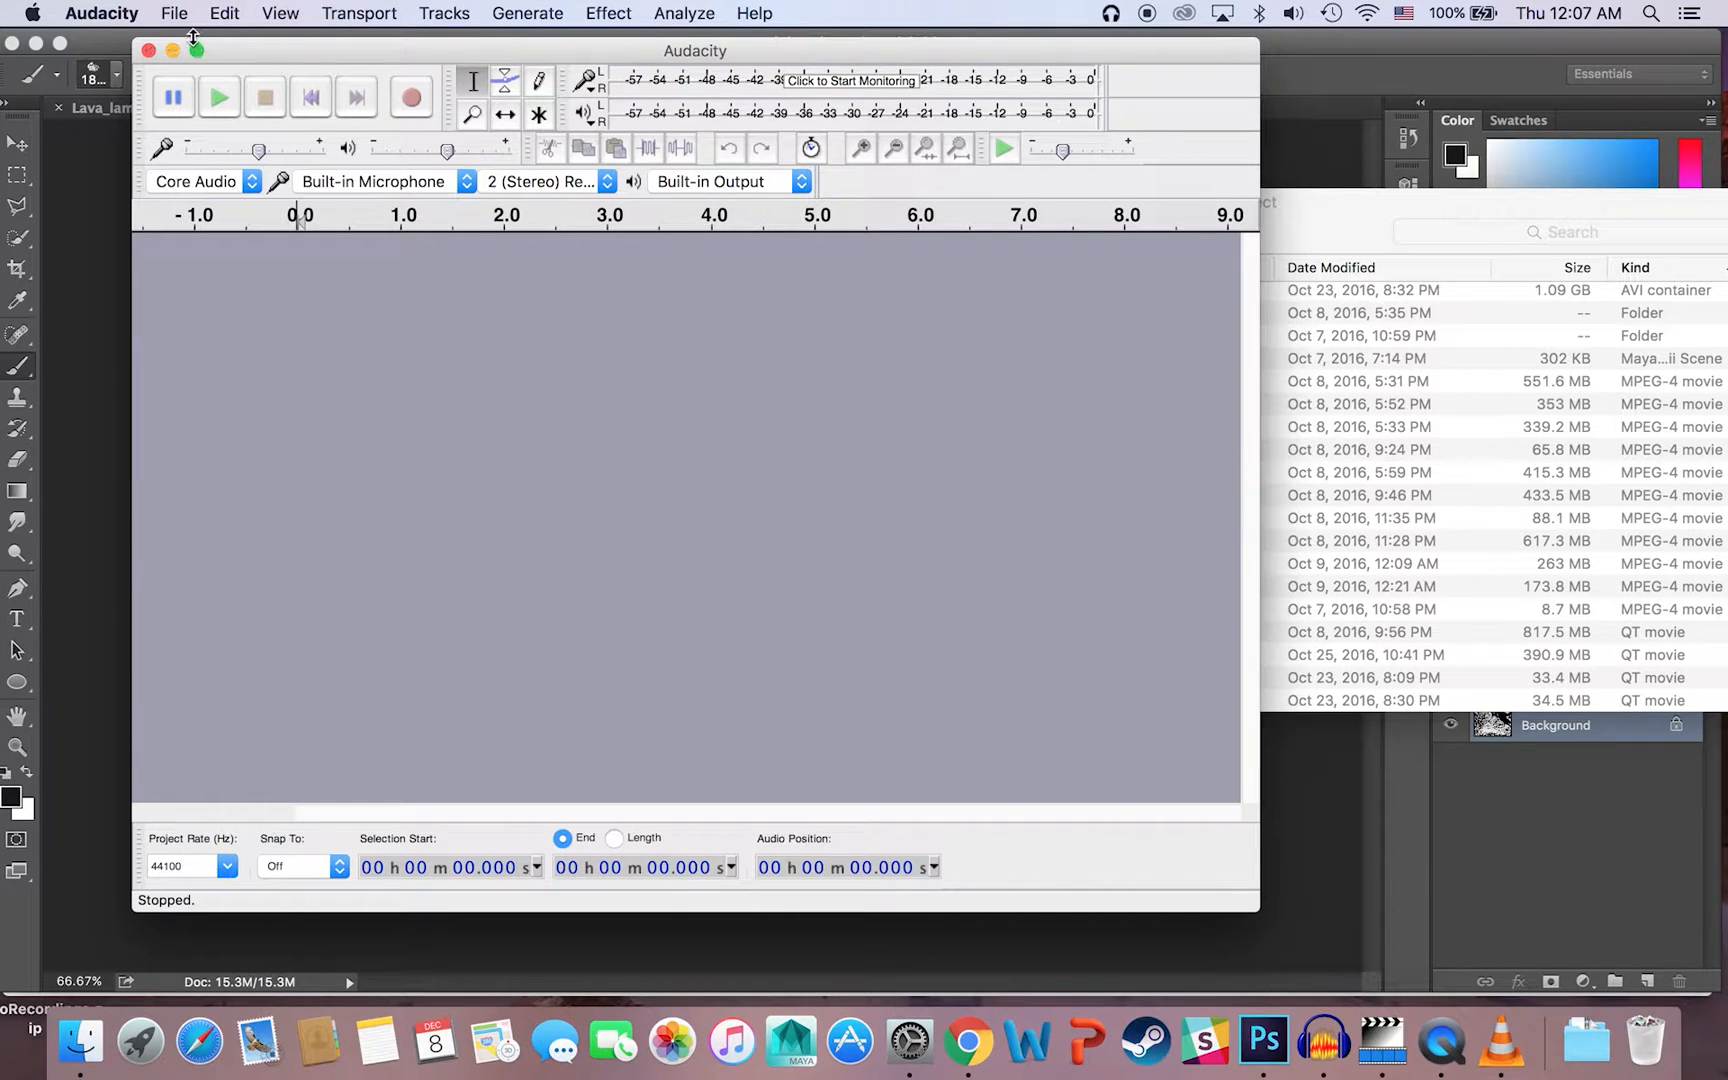
Step: Start a raw data import and select Lava_lamp_planet.bmp in the Senior_Project folder
{"action": "left_click", "coordinate": [167, 11]}
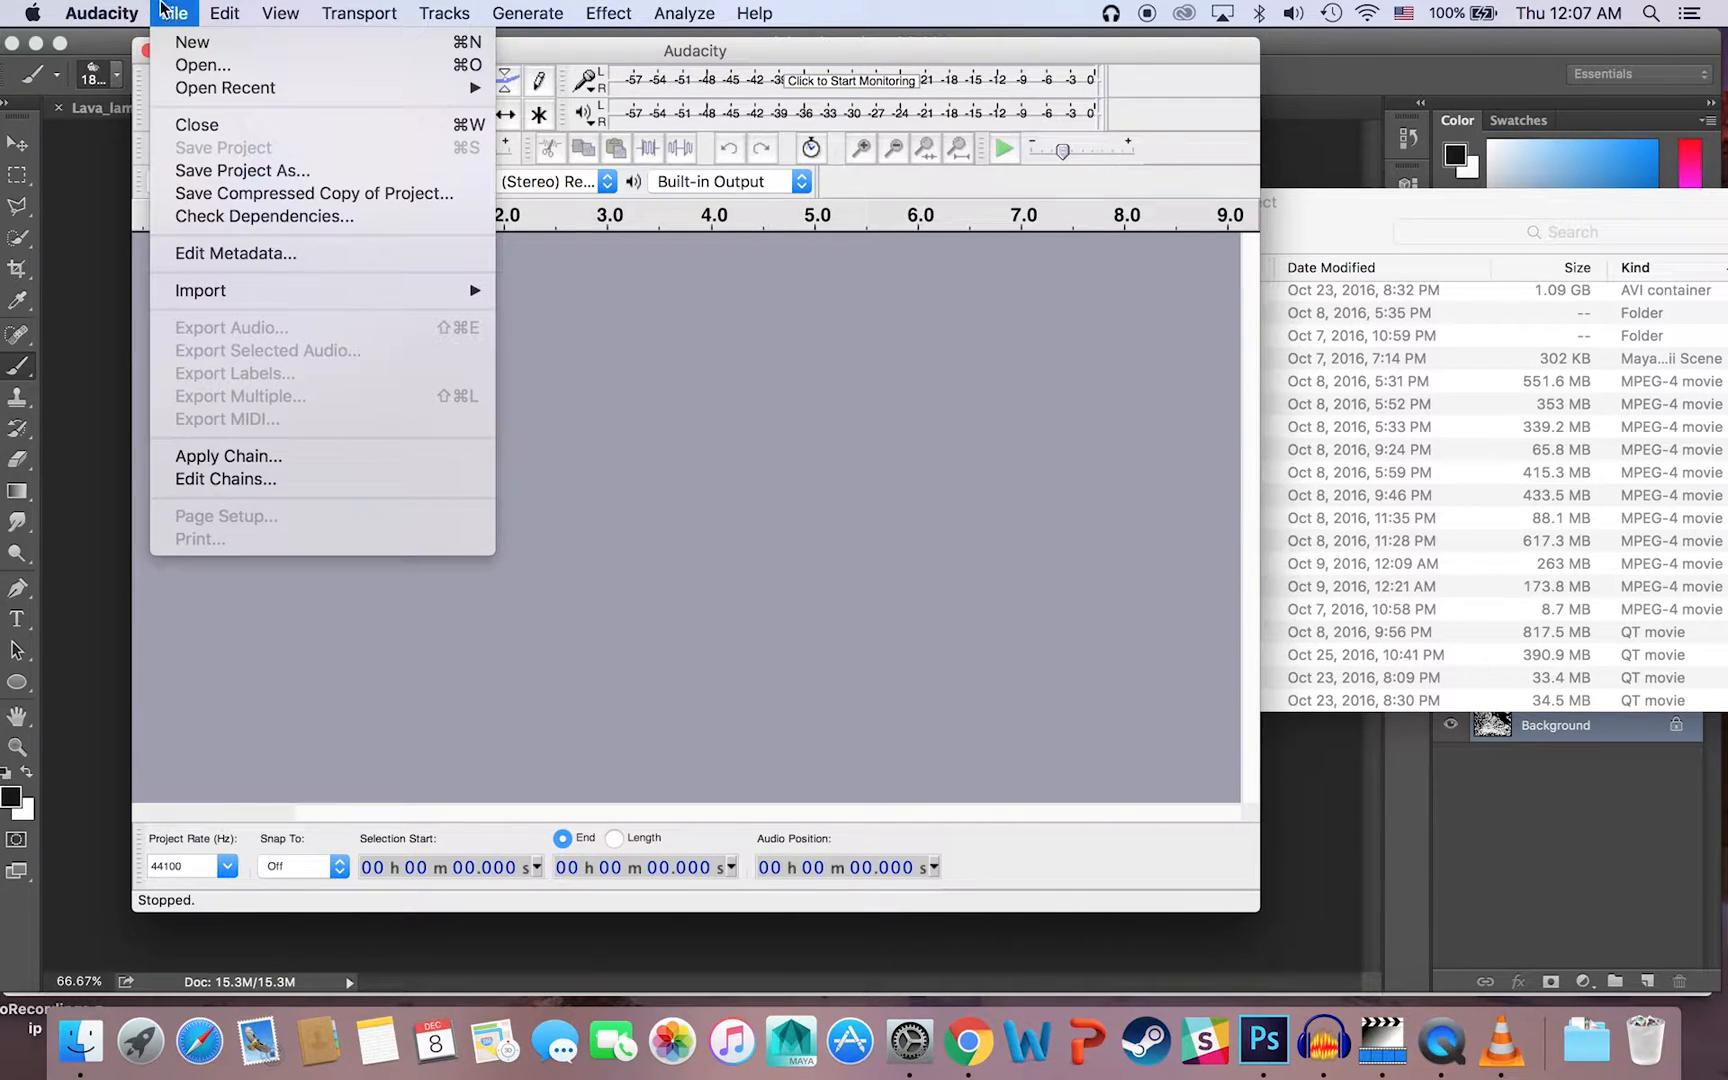
{"action": "left_click", "coordinate": [852, 402]}
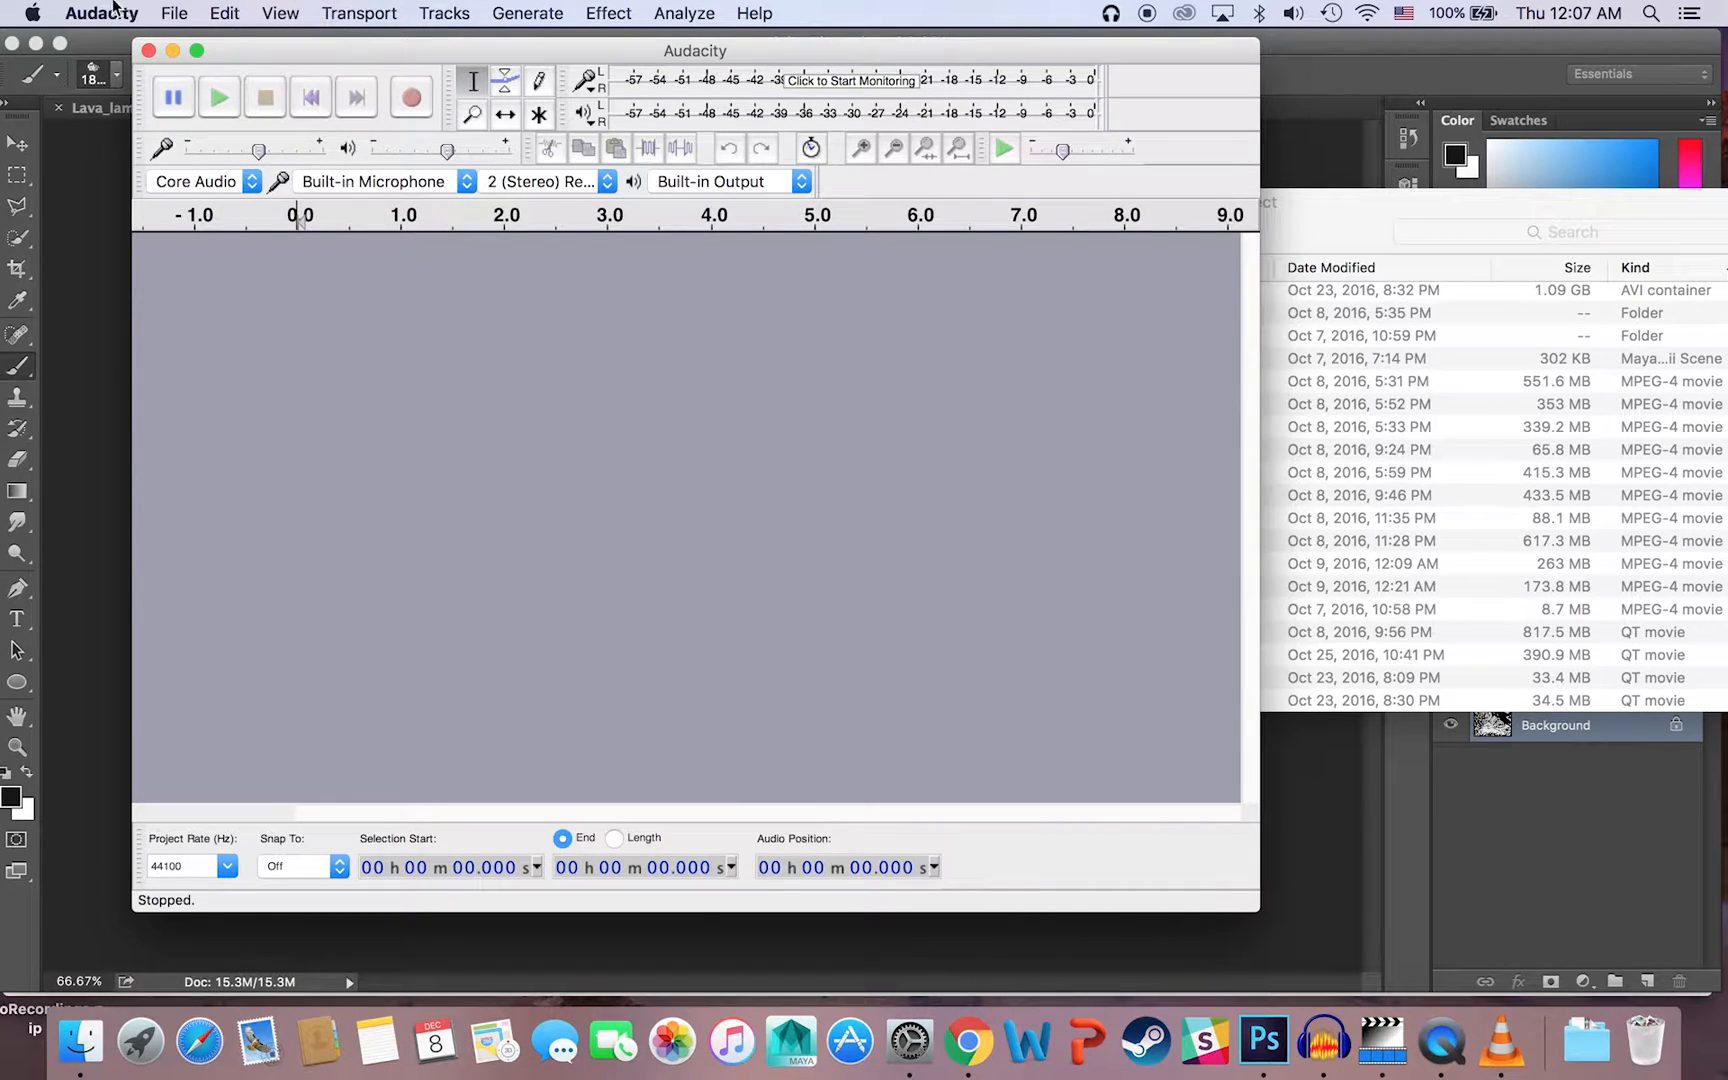
{"action": "left_click", "coordinate": [168, 14]}
{"action": "mouse_move", "coordinate": [251, 292]}
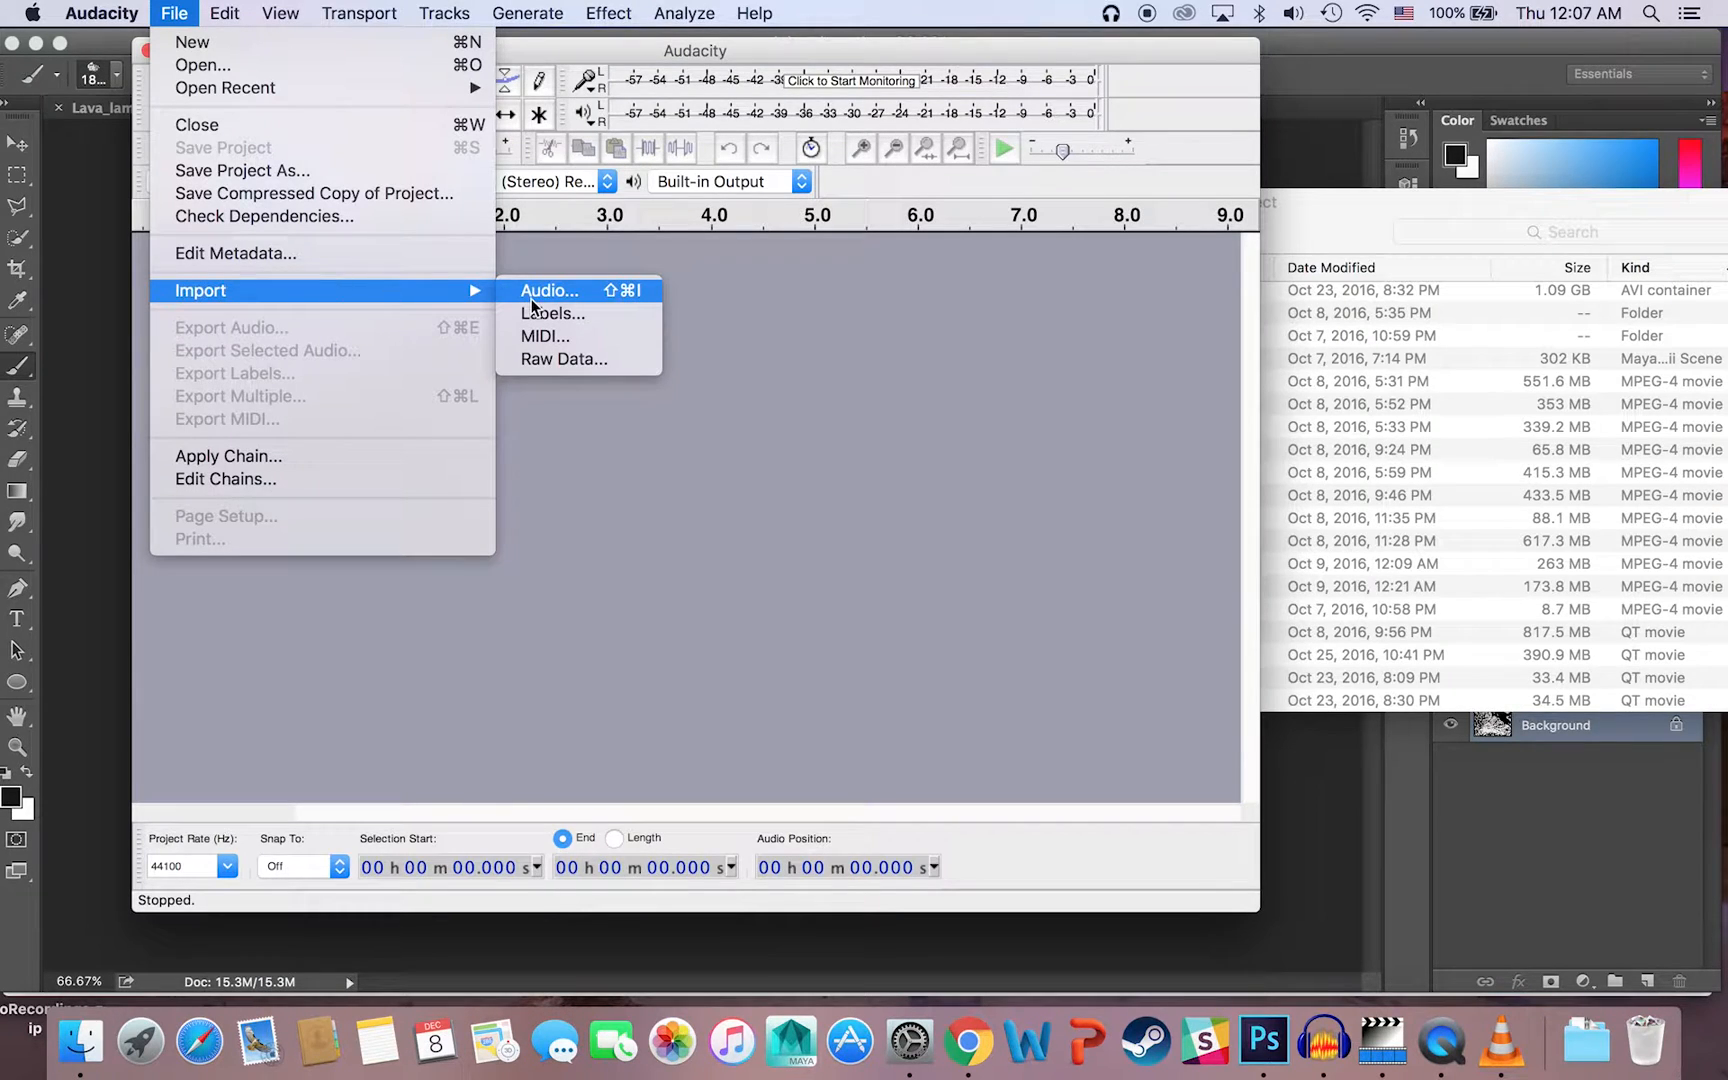
{"action": "left_click", "coordinate": [576, 359]}
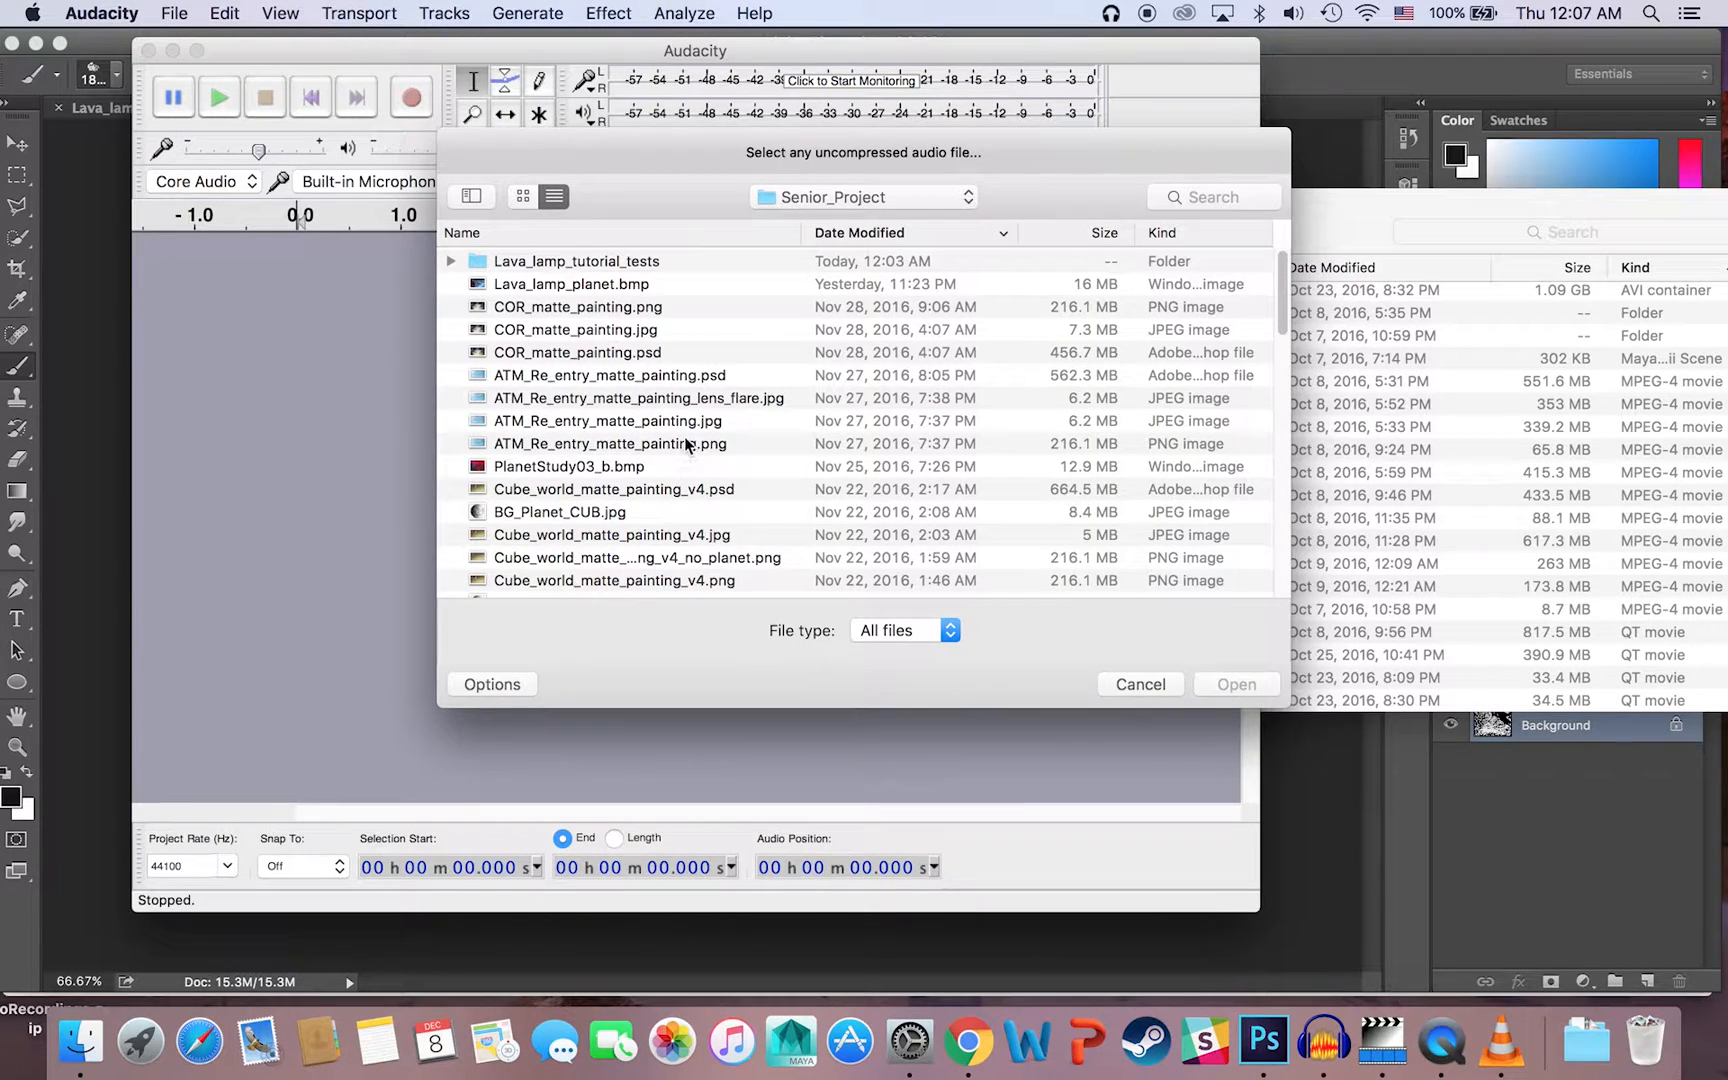
{"action": "left_click", "coordinate": [576, 286]}
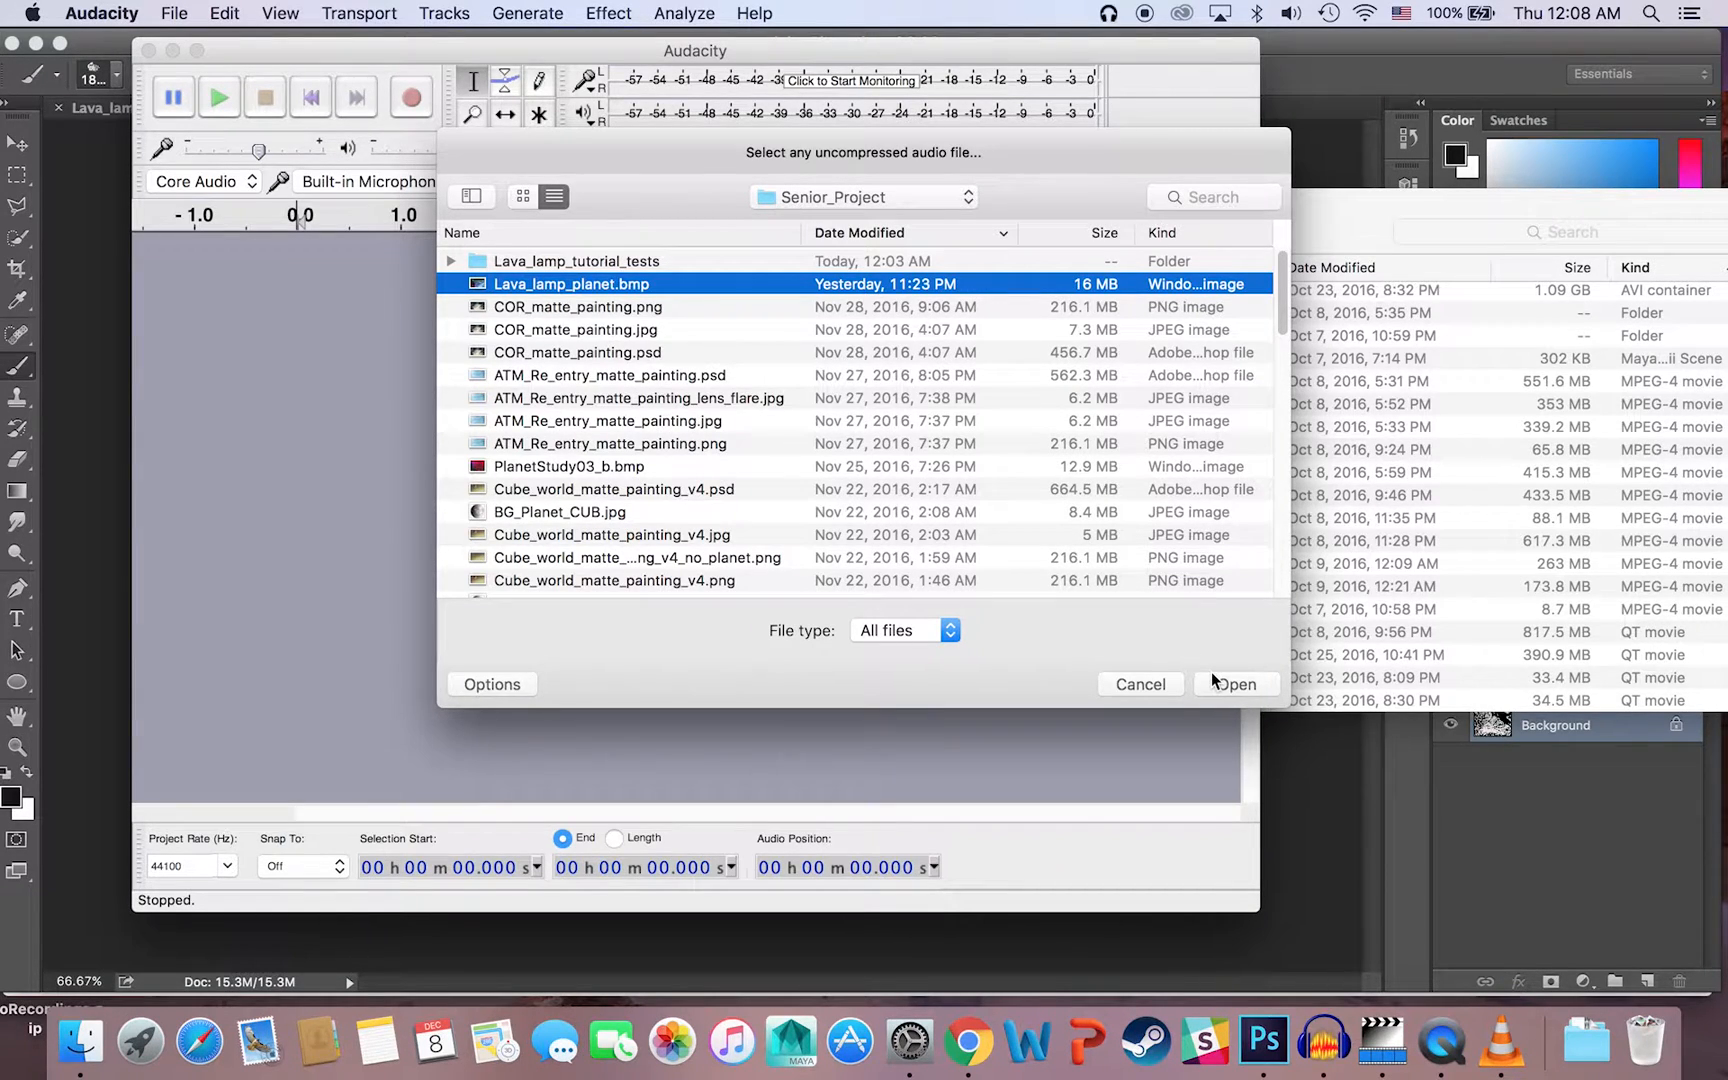
Step: Switch to Photoshop, review the file formats available for saving Lava_lamp_planet.psd, and return to Audacity without saving
{"action": "left_click", "coordinate": [1303, 778]}
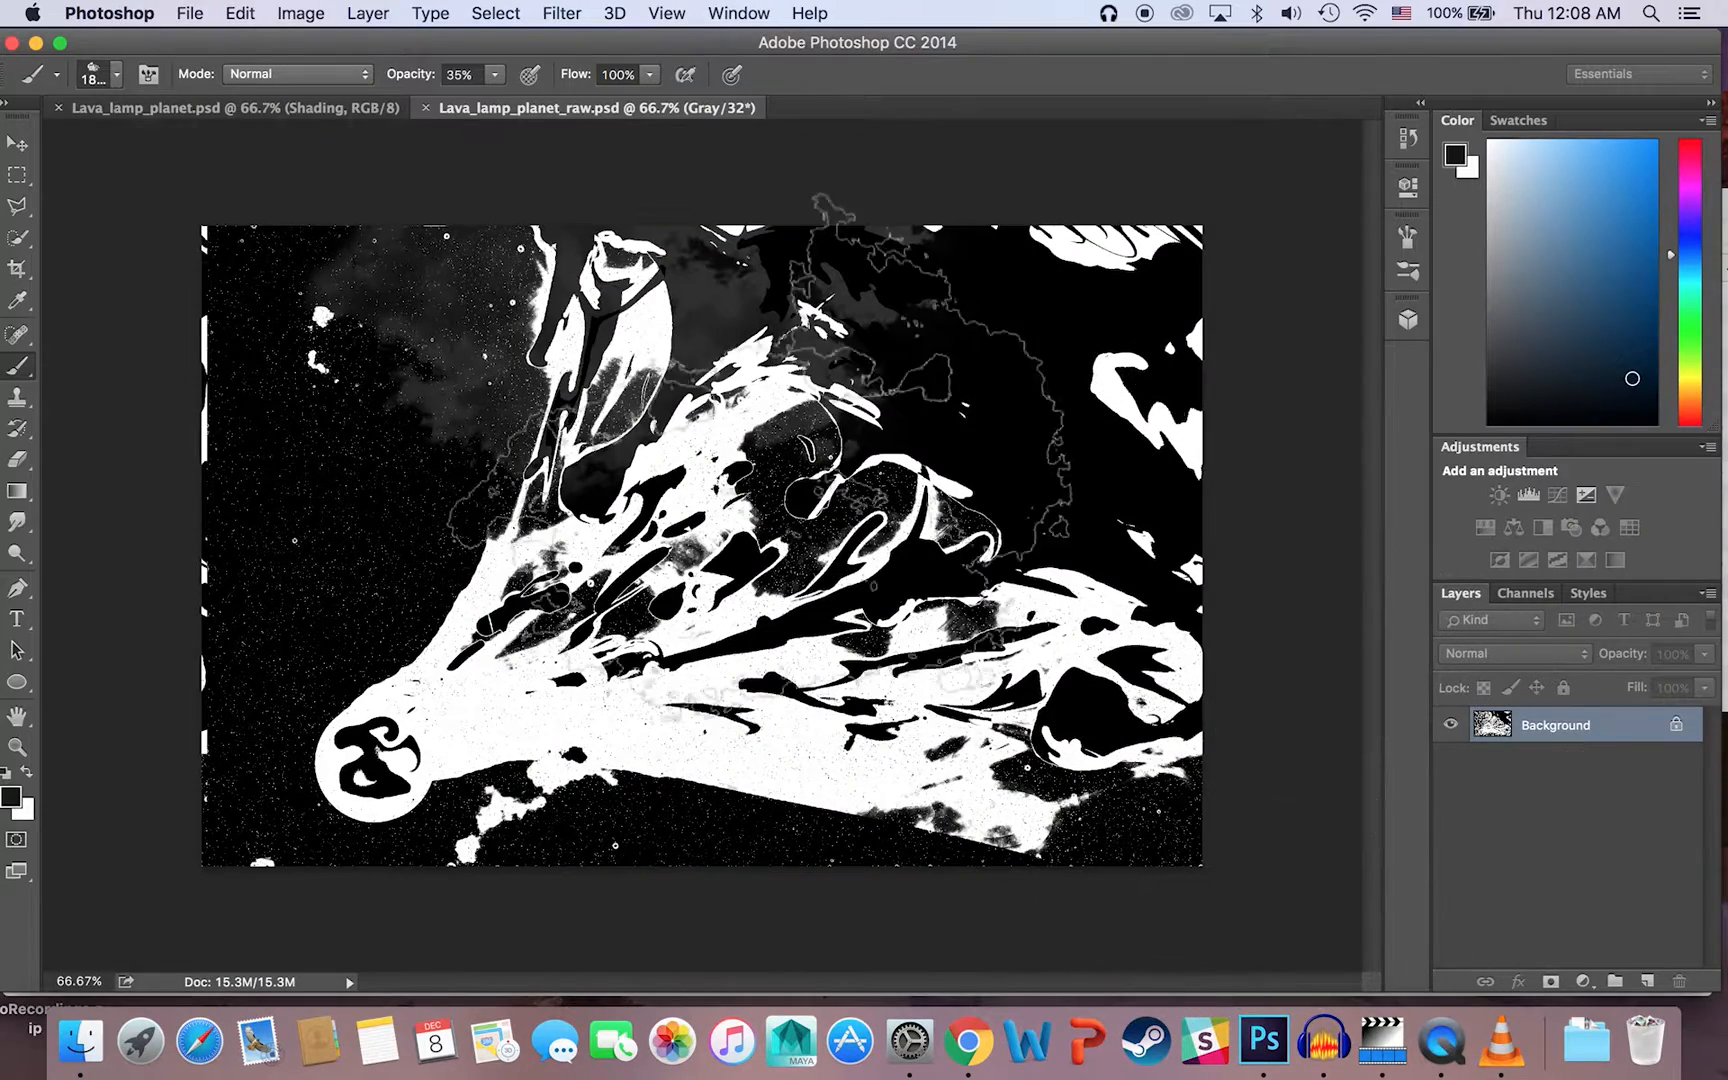
{"action": "left_click", "coordinate": [195, 108]}
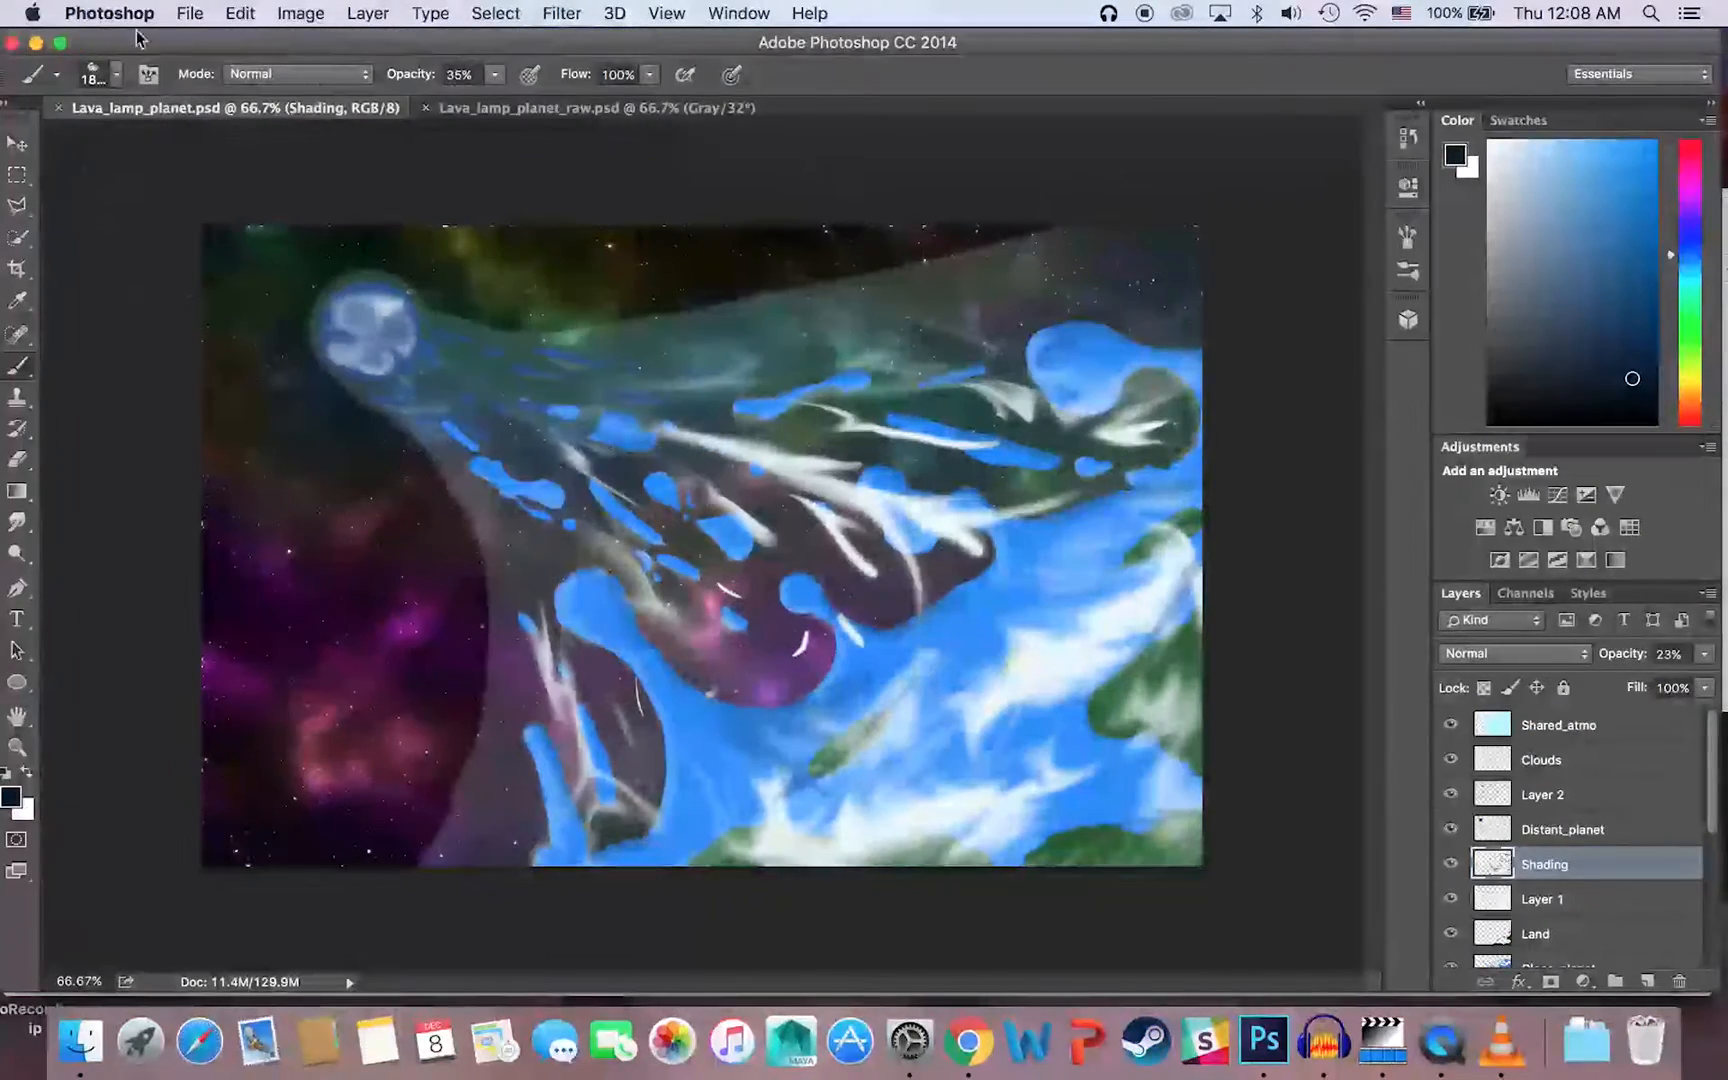
{"action": "left_click", "coordinate": [192, 13]}
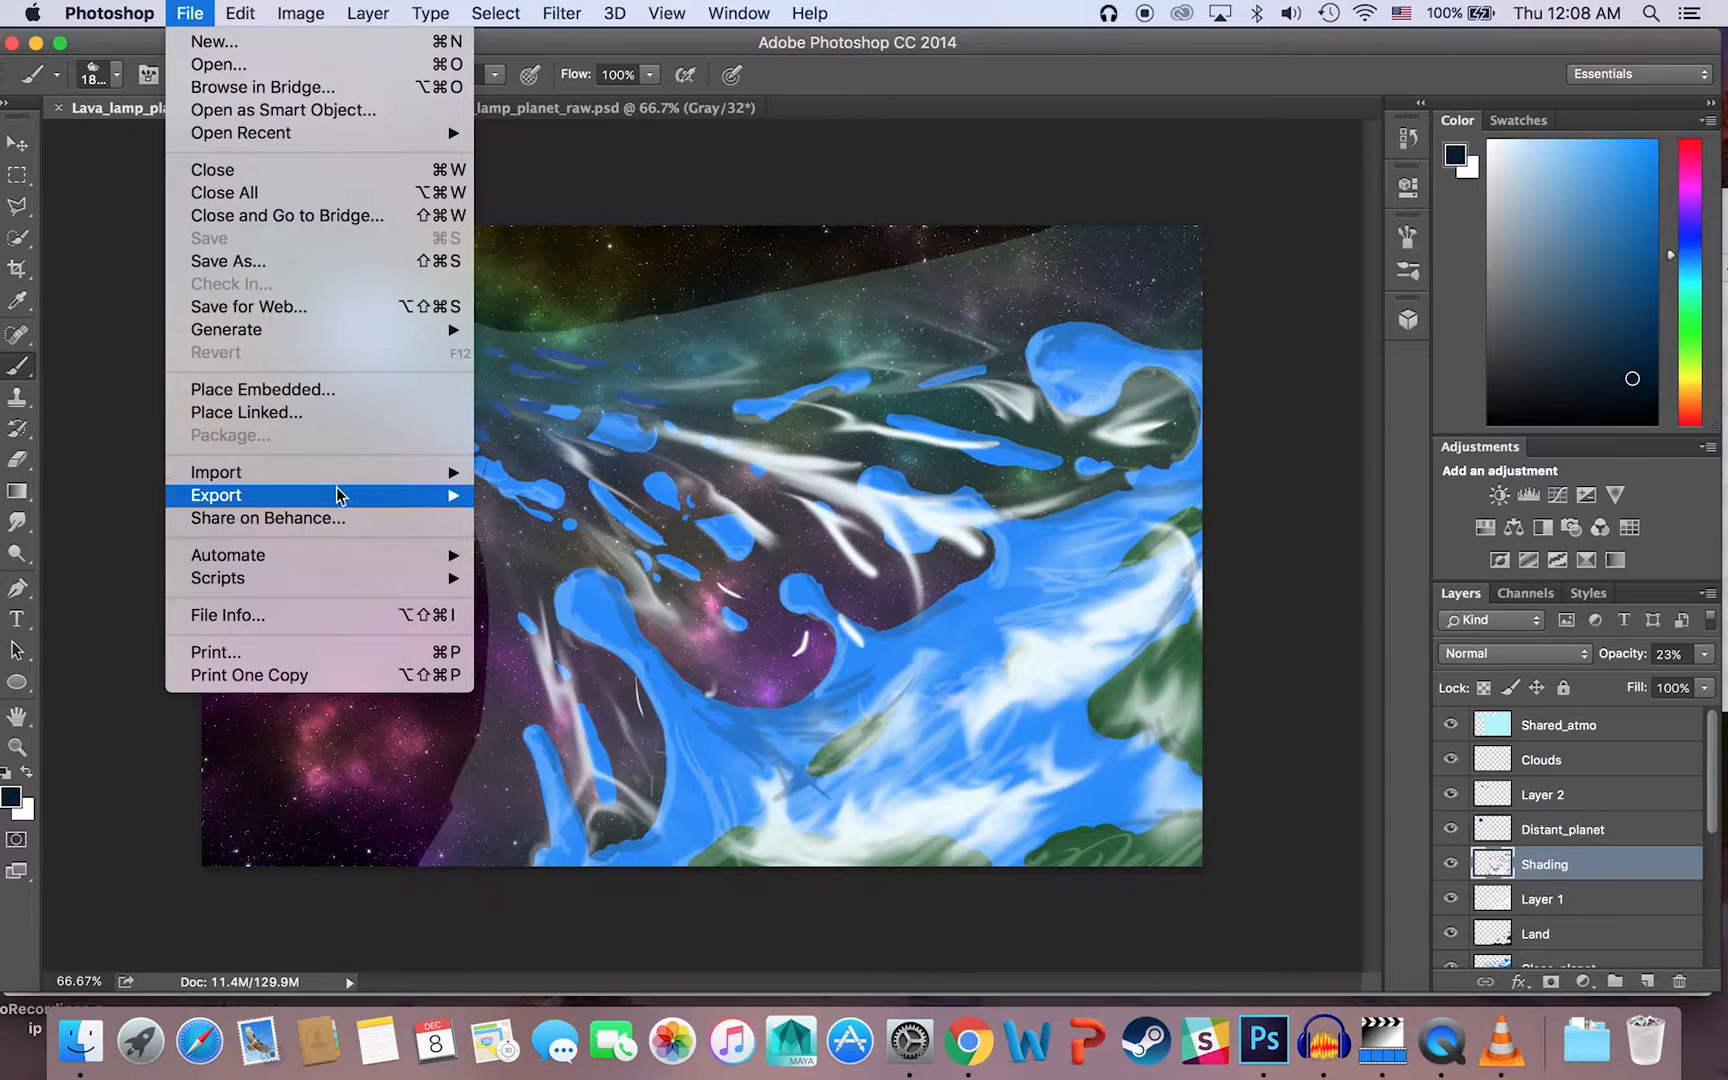
{"action": "left_click", "coordinate": [312, 264]}
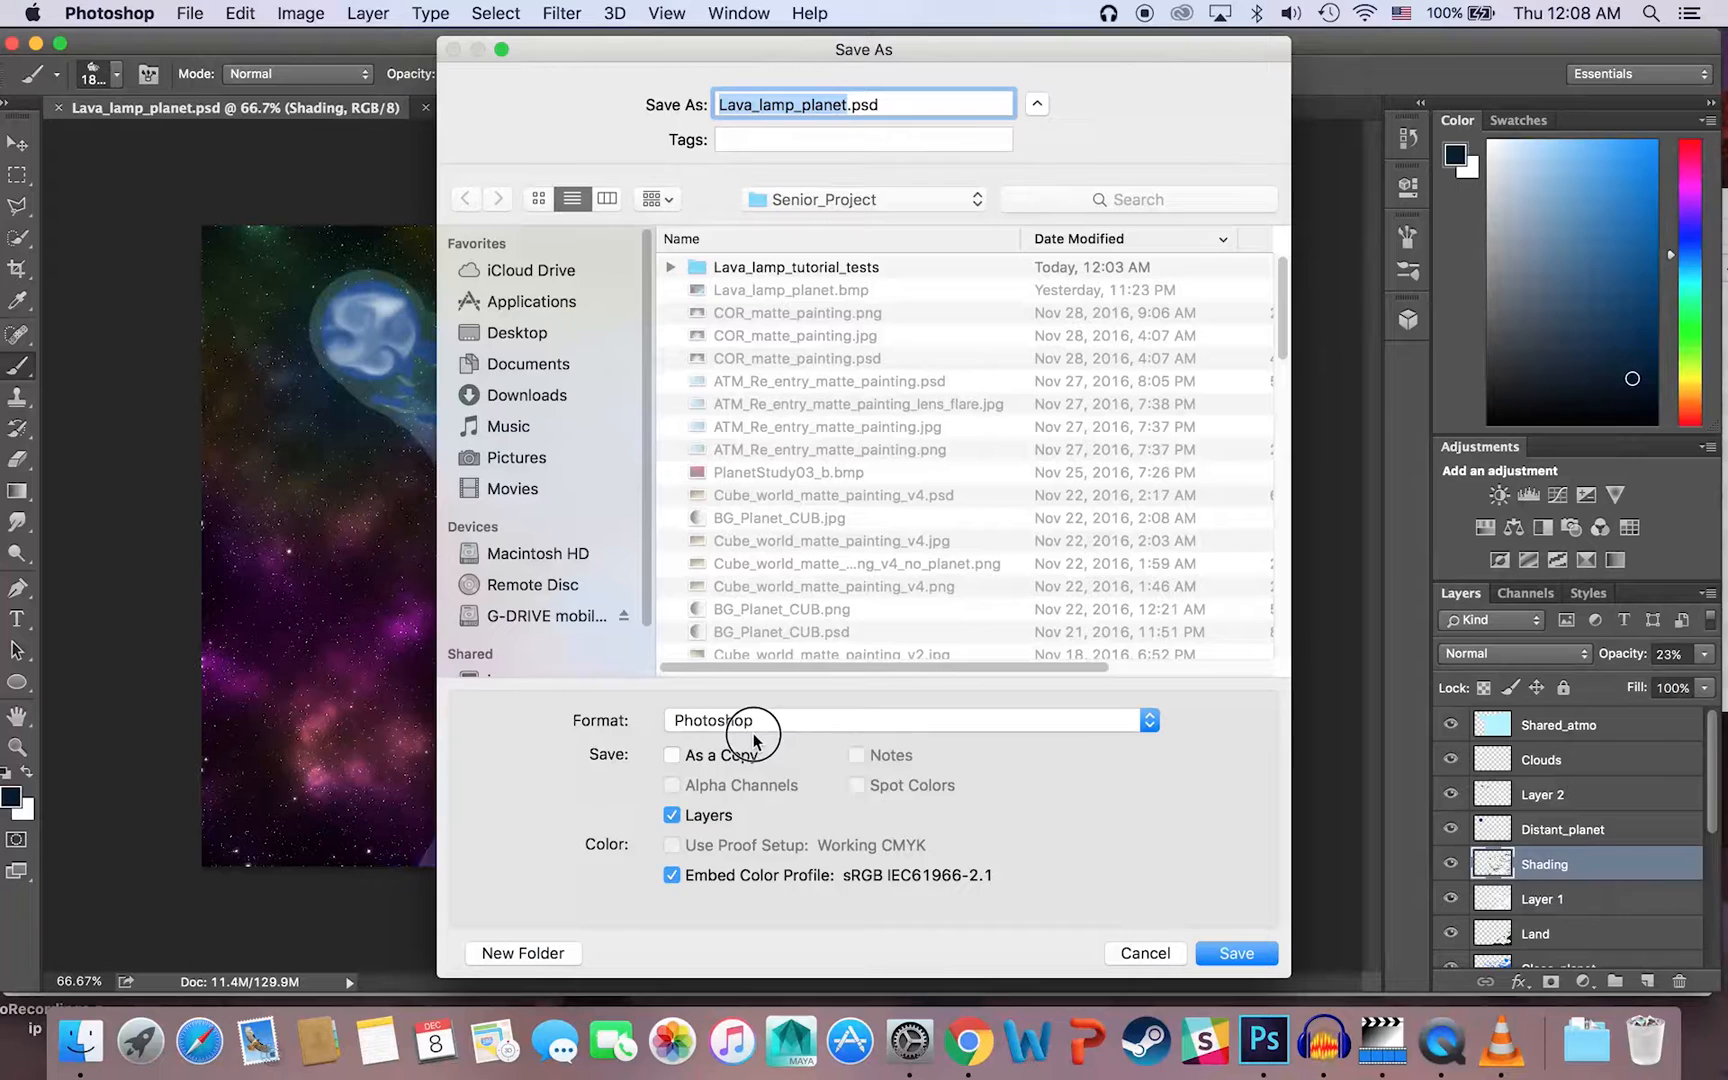
{"action": "left_click", "coordinate": [755, 730]}
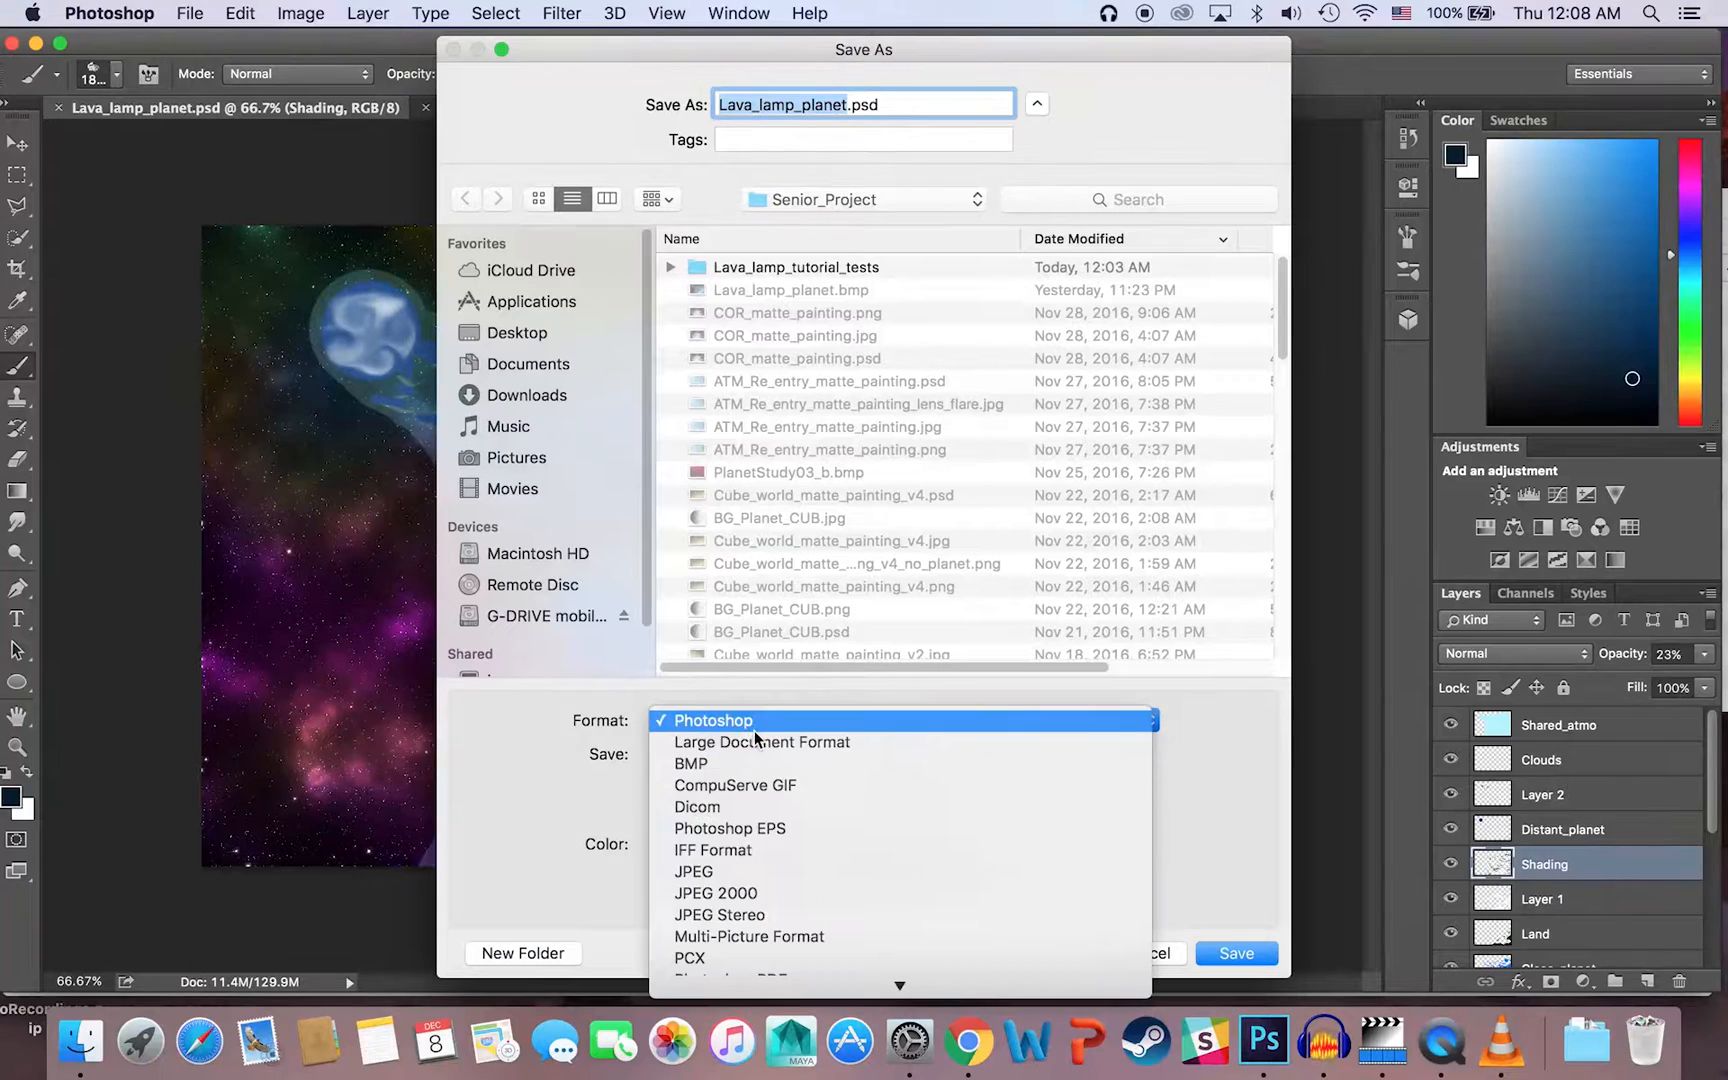
{"action": "left_click", "coordinate": [1236, 775]}
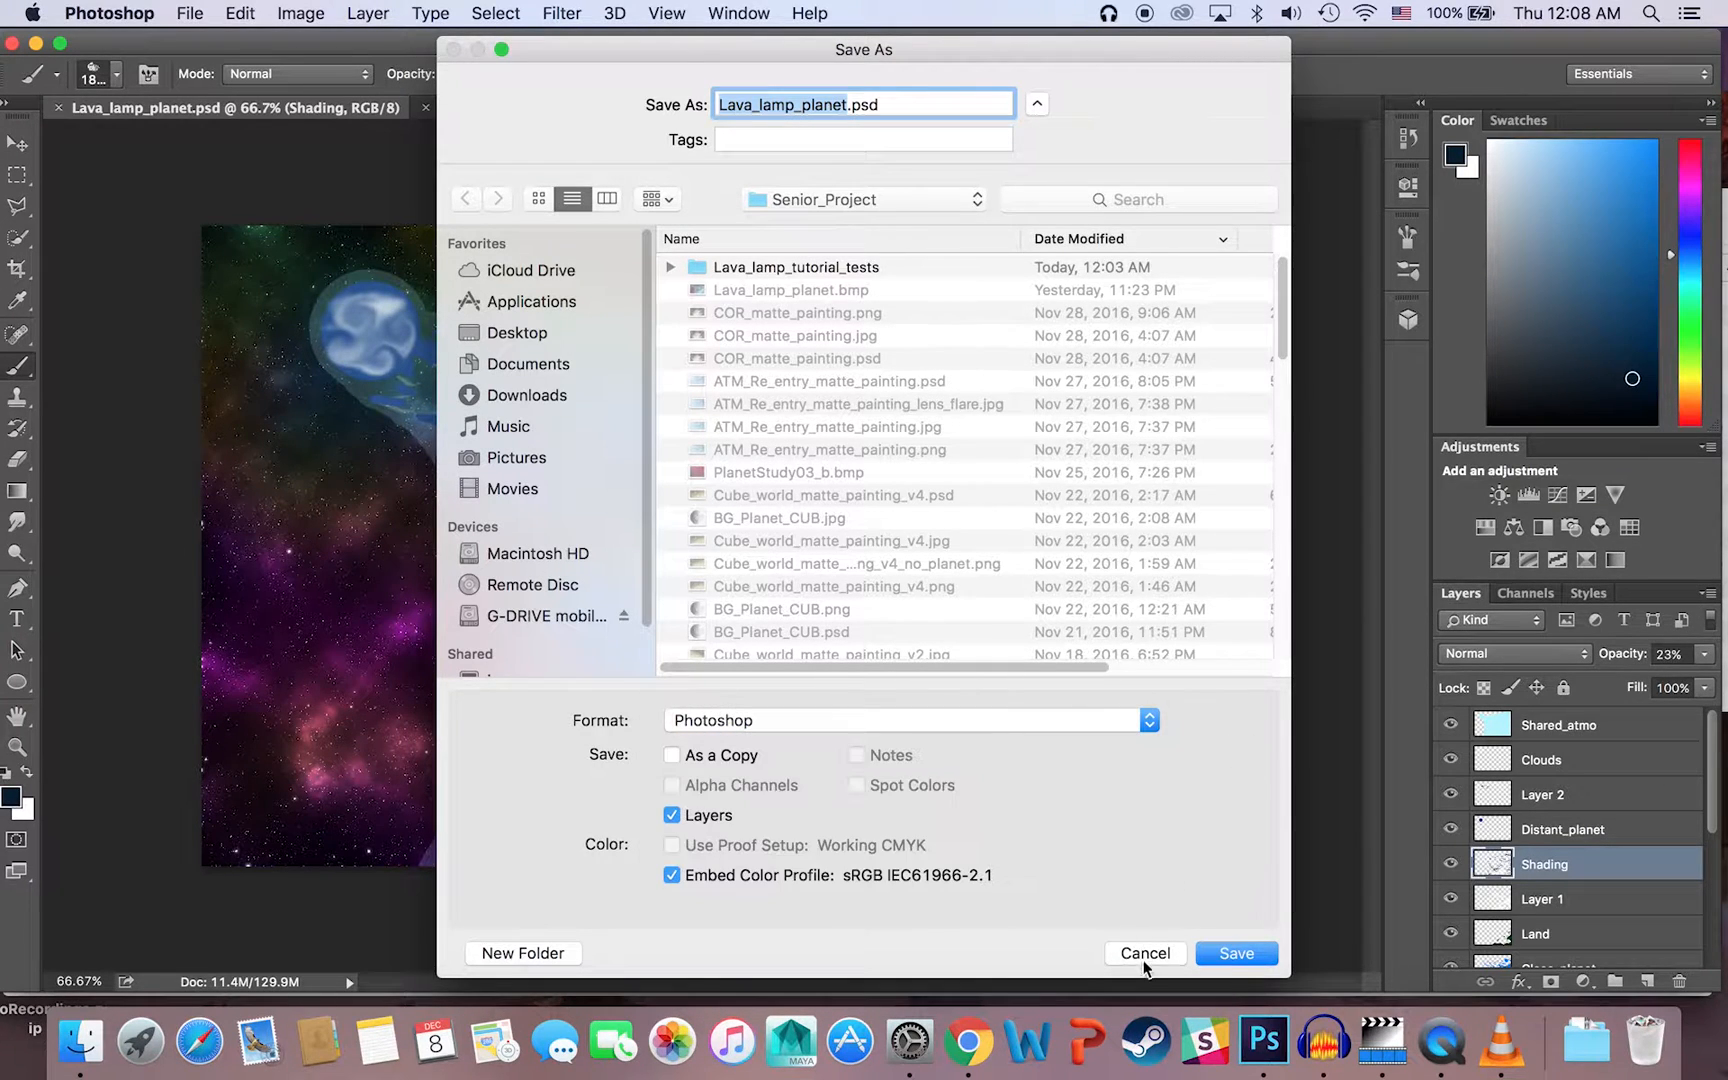
{"action": "left_click", "coordinate": [1145, 962]}
{"action": "left_click", "coordinate": [1345, 1047]}
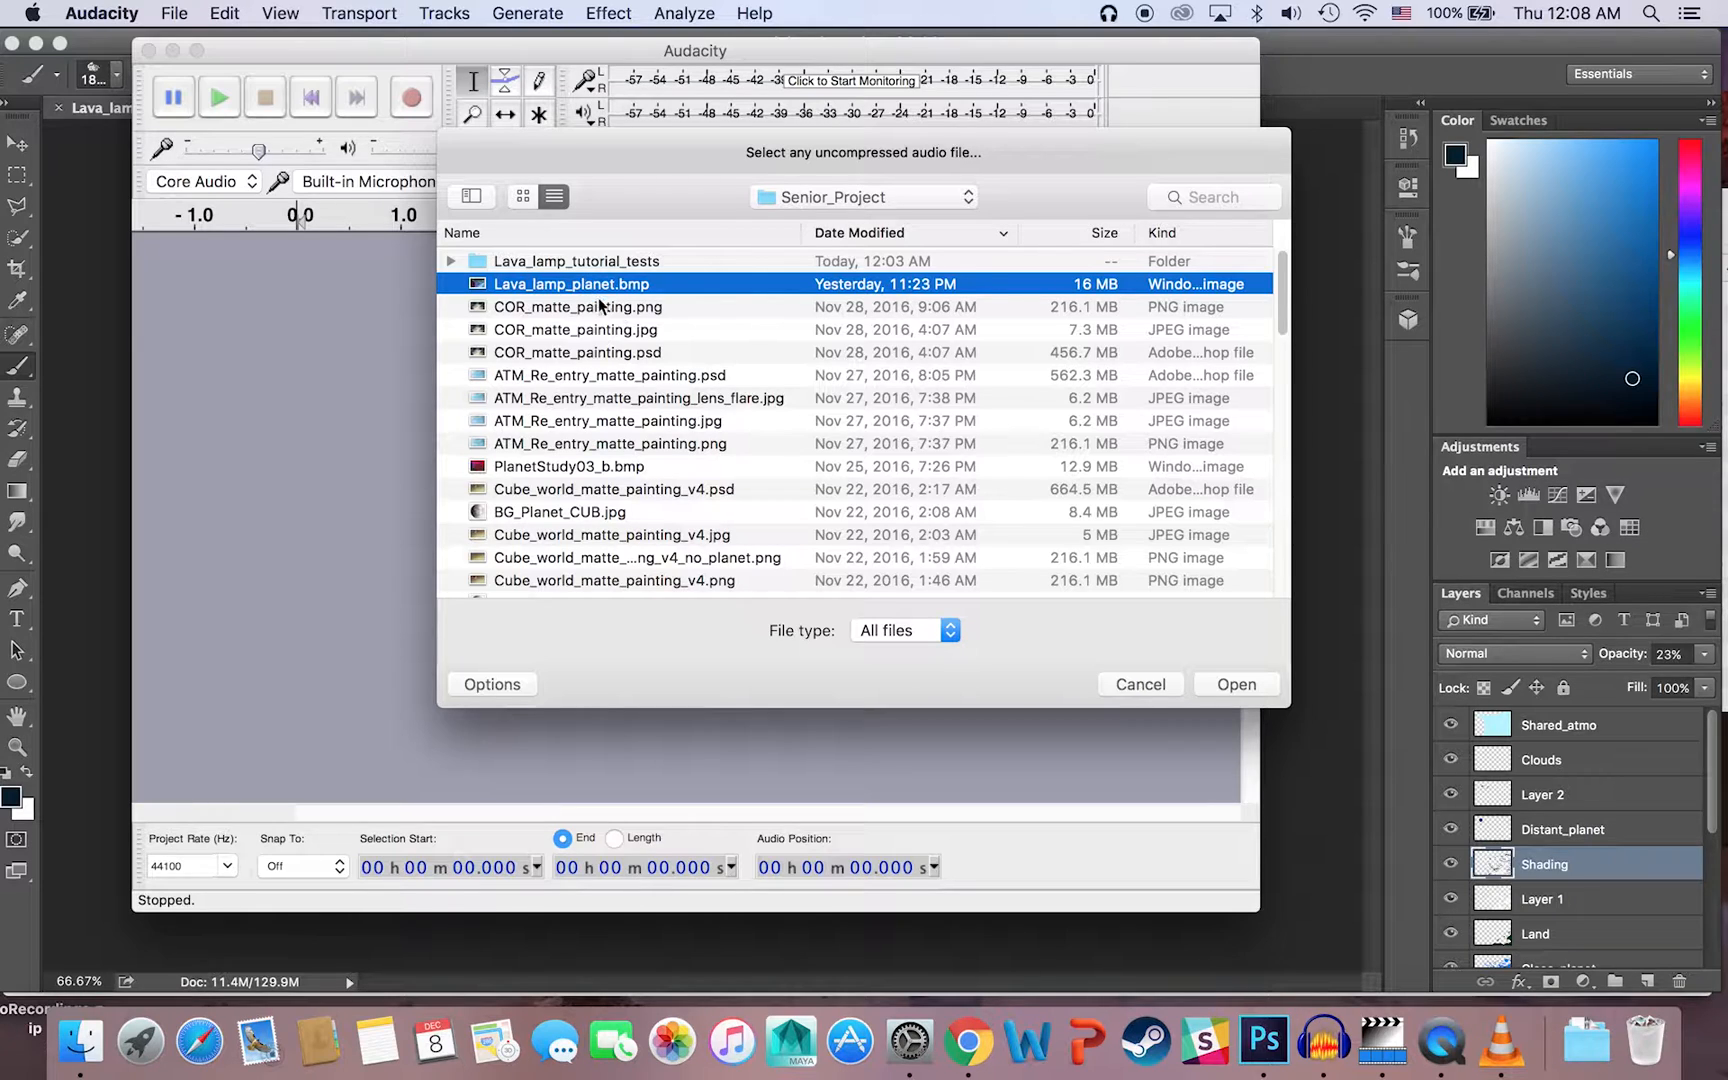
Step: Open the selected bitmap as raw data and set its import encoding to A-Law
{"action": "left_click", "coordinate": [1248, 688]}
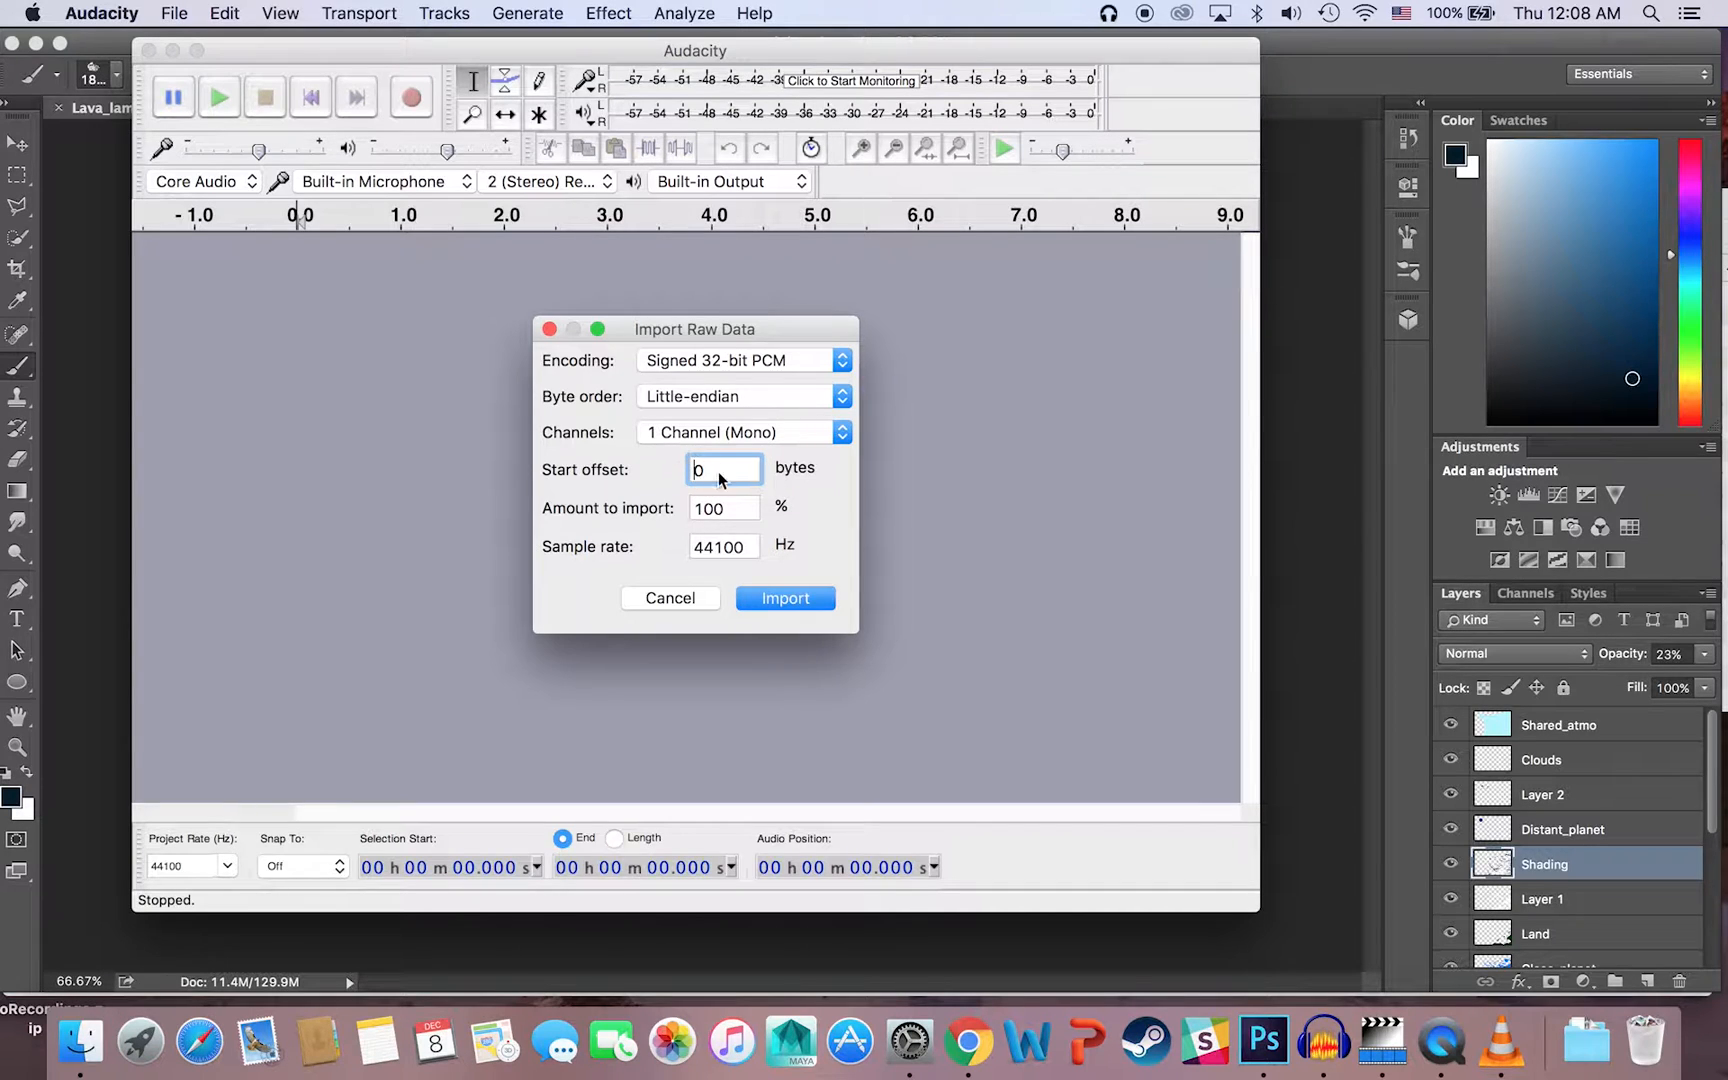
{"action": "left_click", "coordinate": [690, 363]}
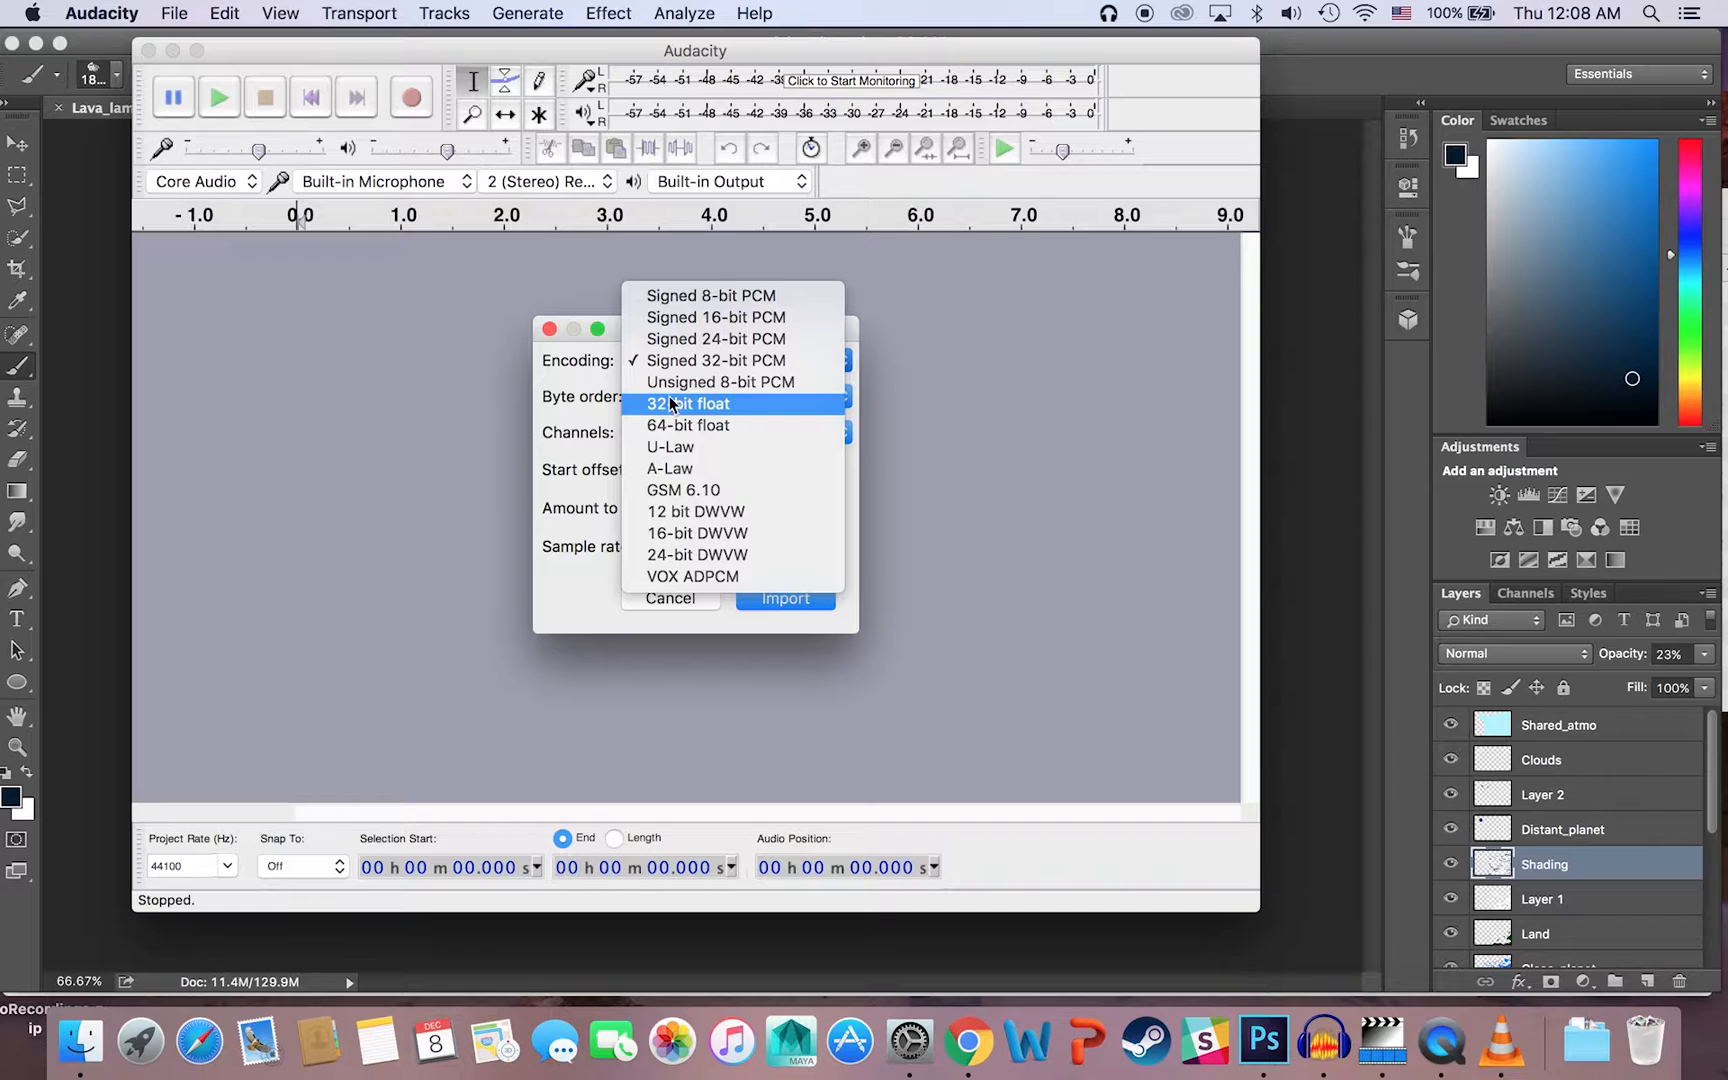
{"action": "left_click", "coordinate": [596, 388]}
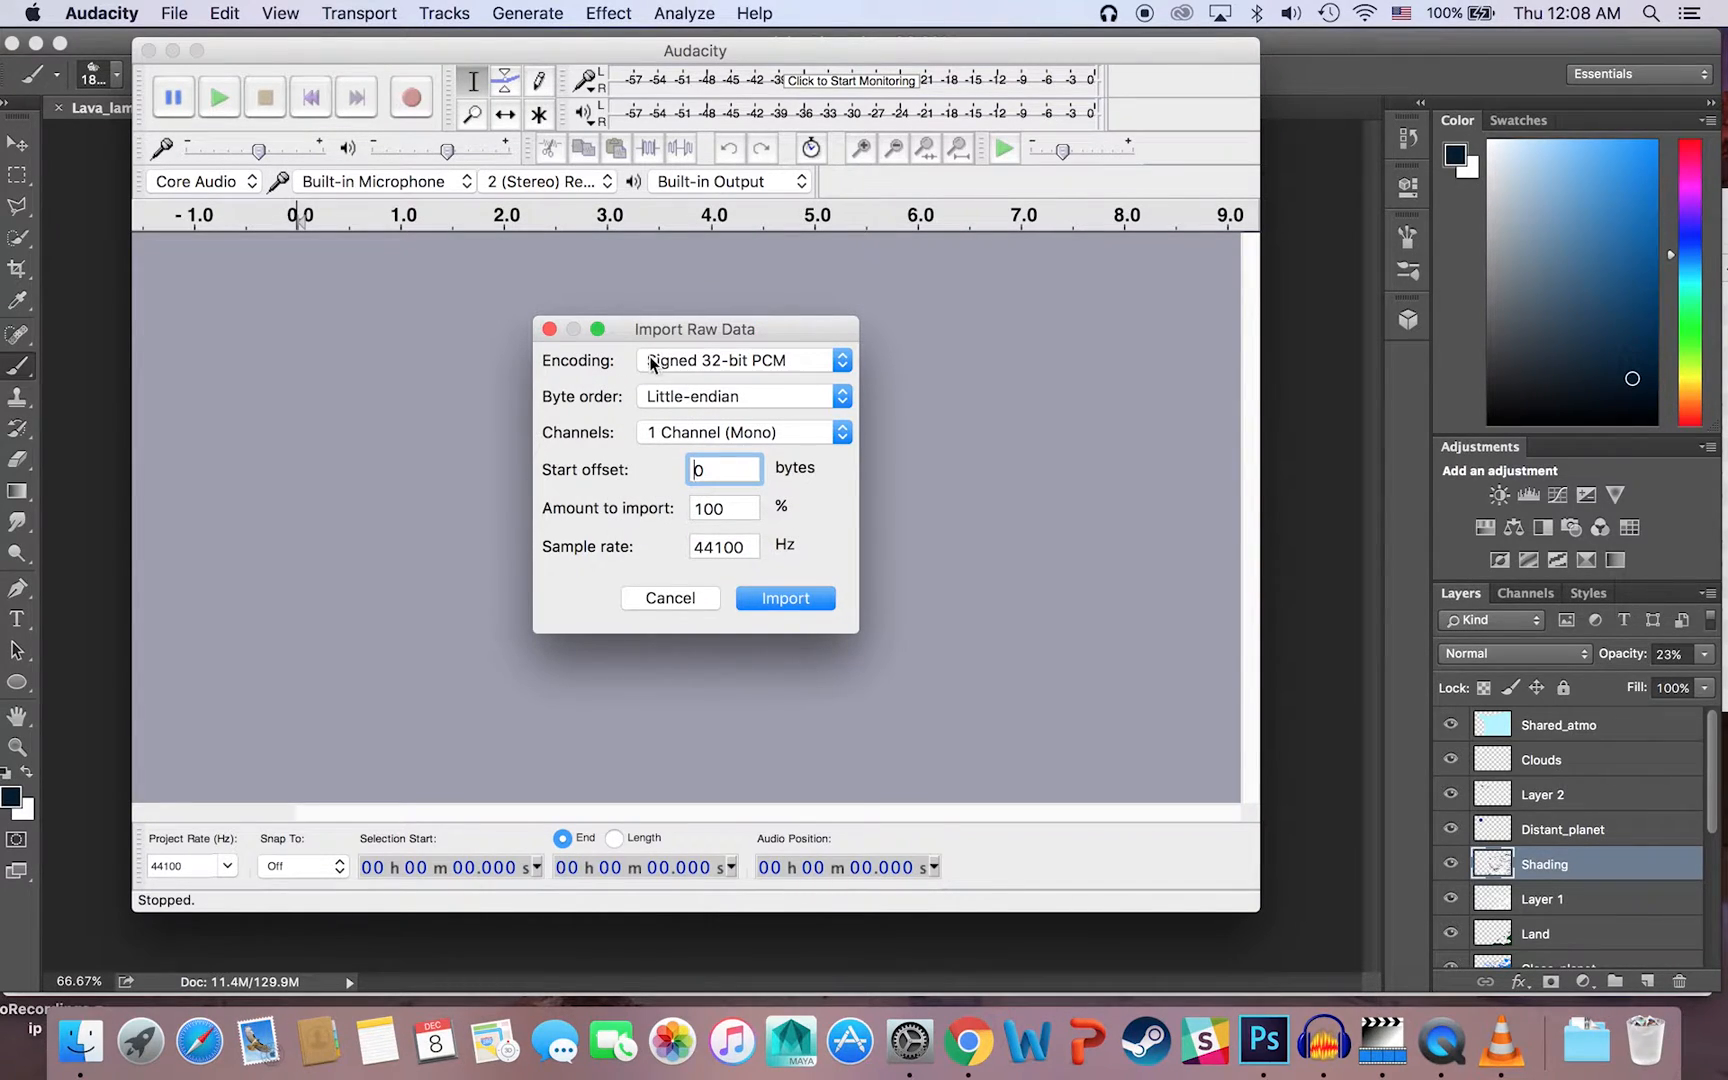
{"action": "left_click", "coordinate": [684, 368]}
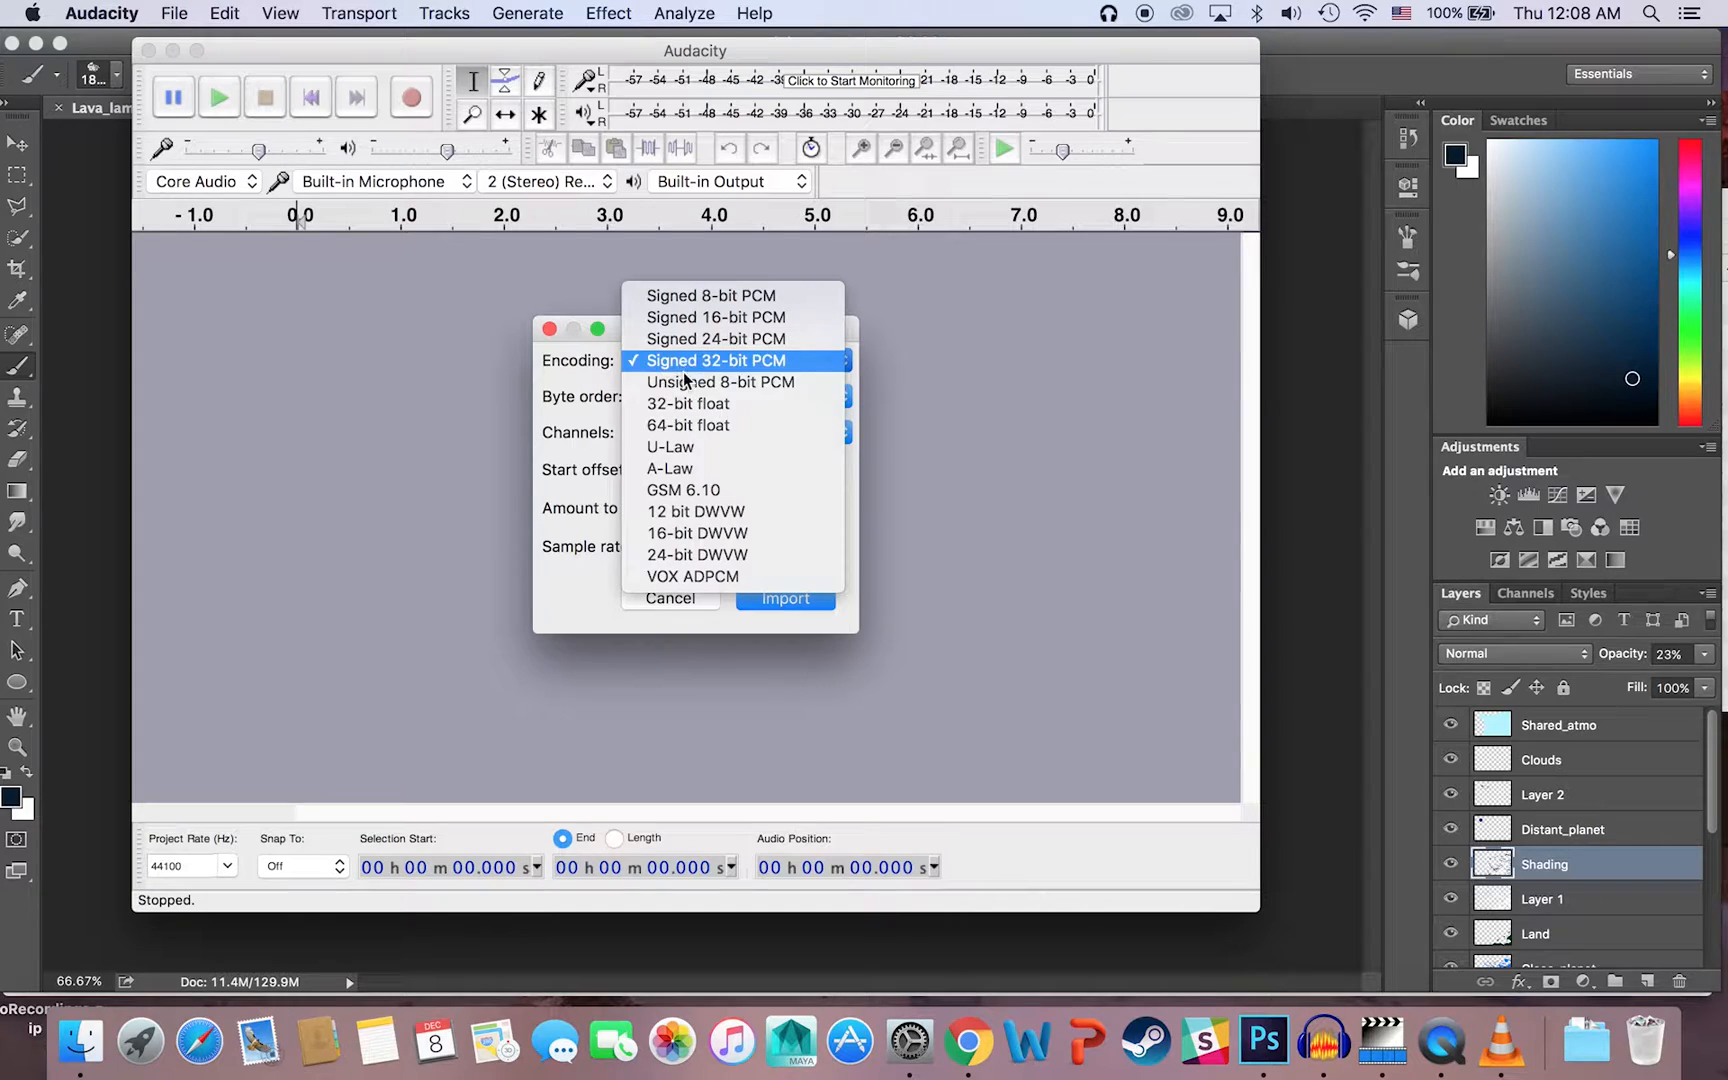
{"action": "left_click", "coordinate": [707, 472]}
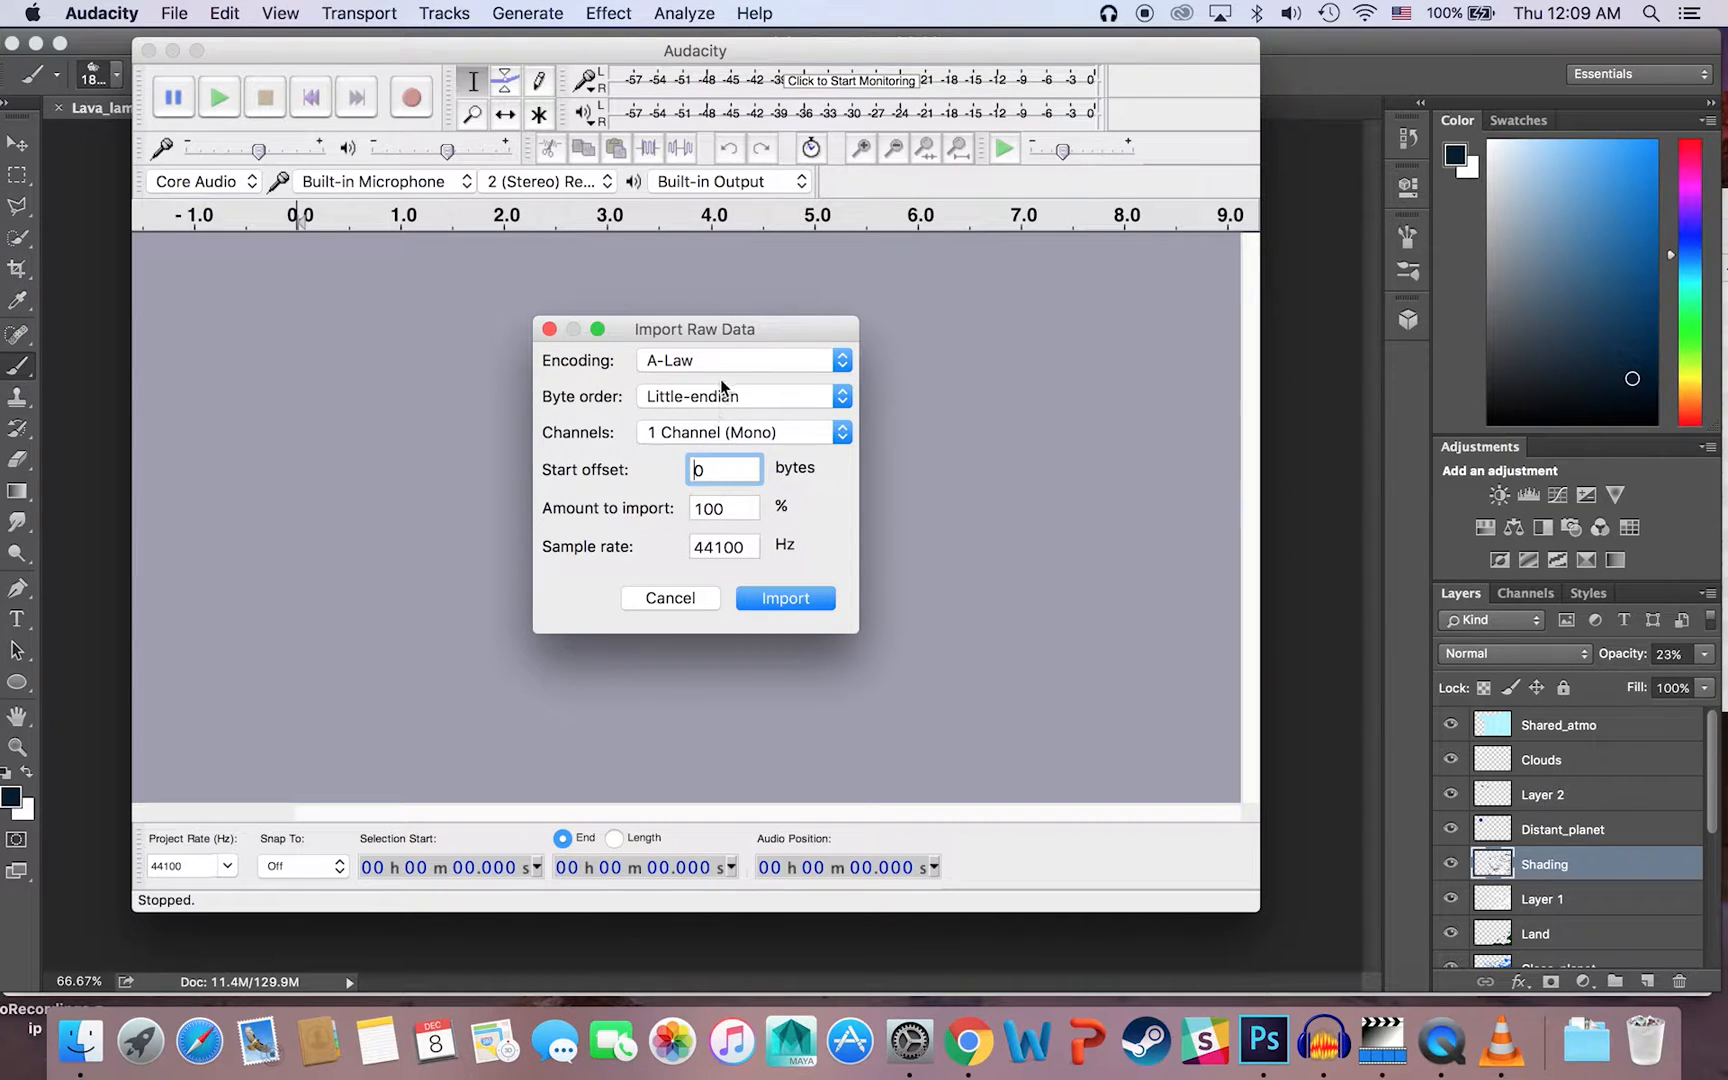
Step: Set the byte order to No endianness and import the bitmap as a mono track at 44100 Hz
{"action": "left_click", "coordinate": [721, 396]}
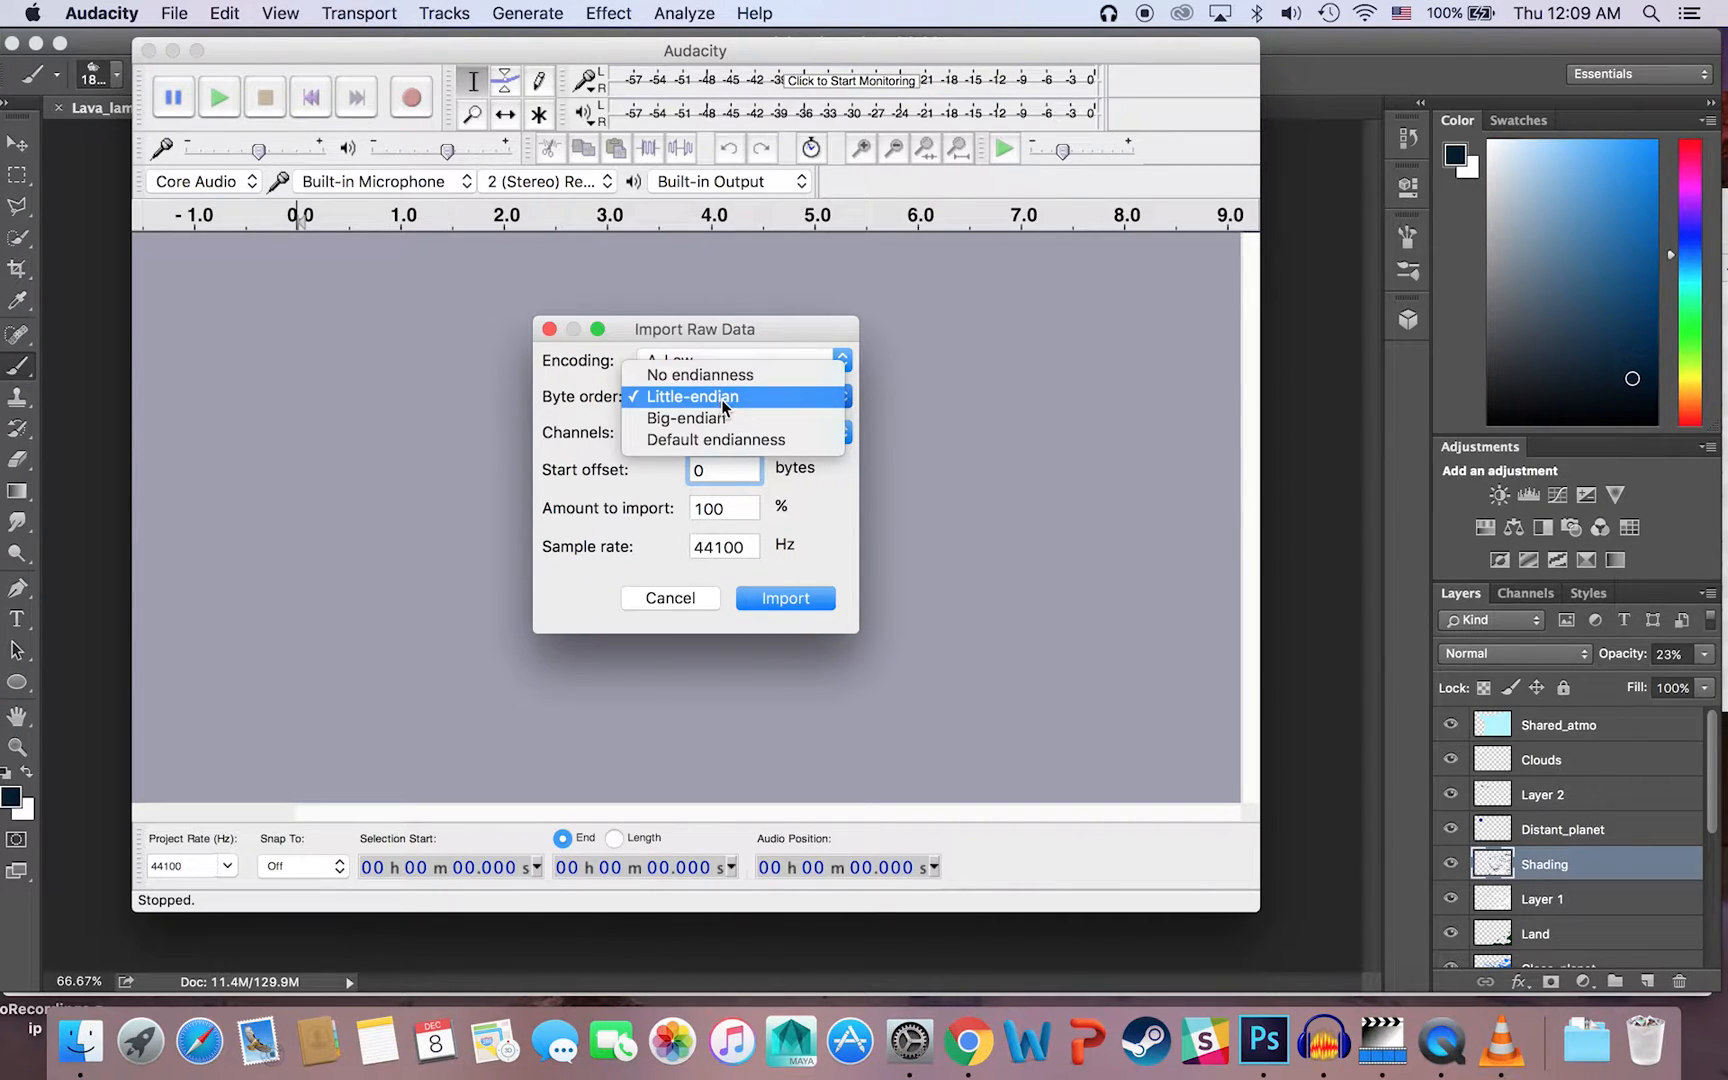
{"action": "left_click", "coordinate": [716, 378]}
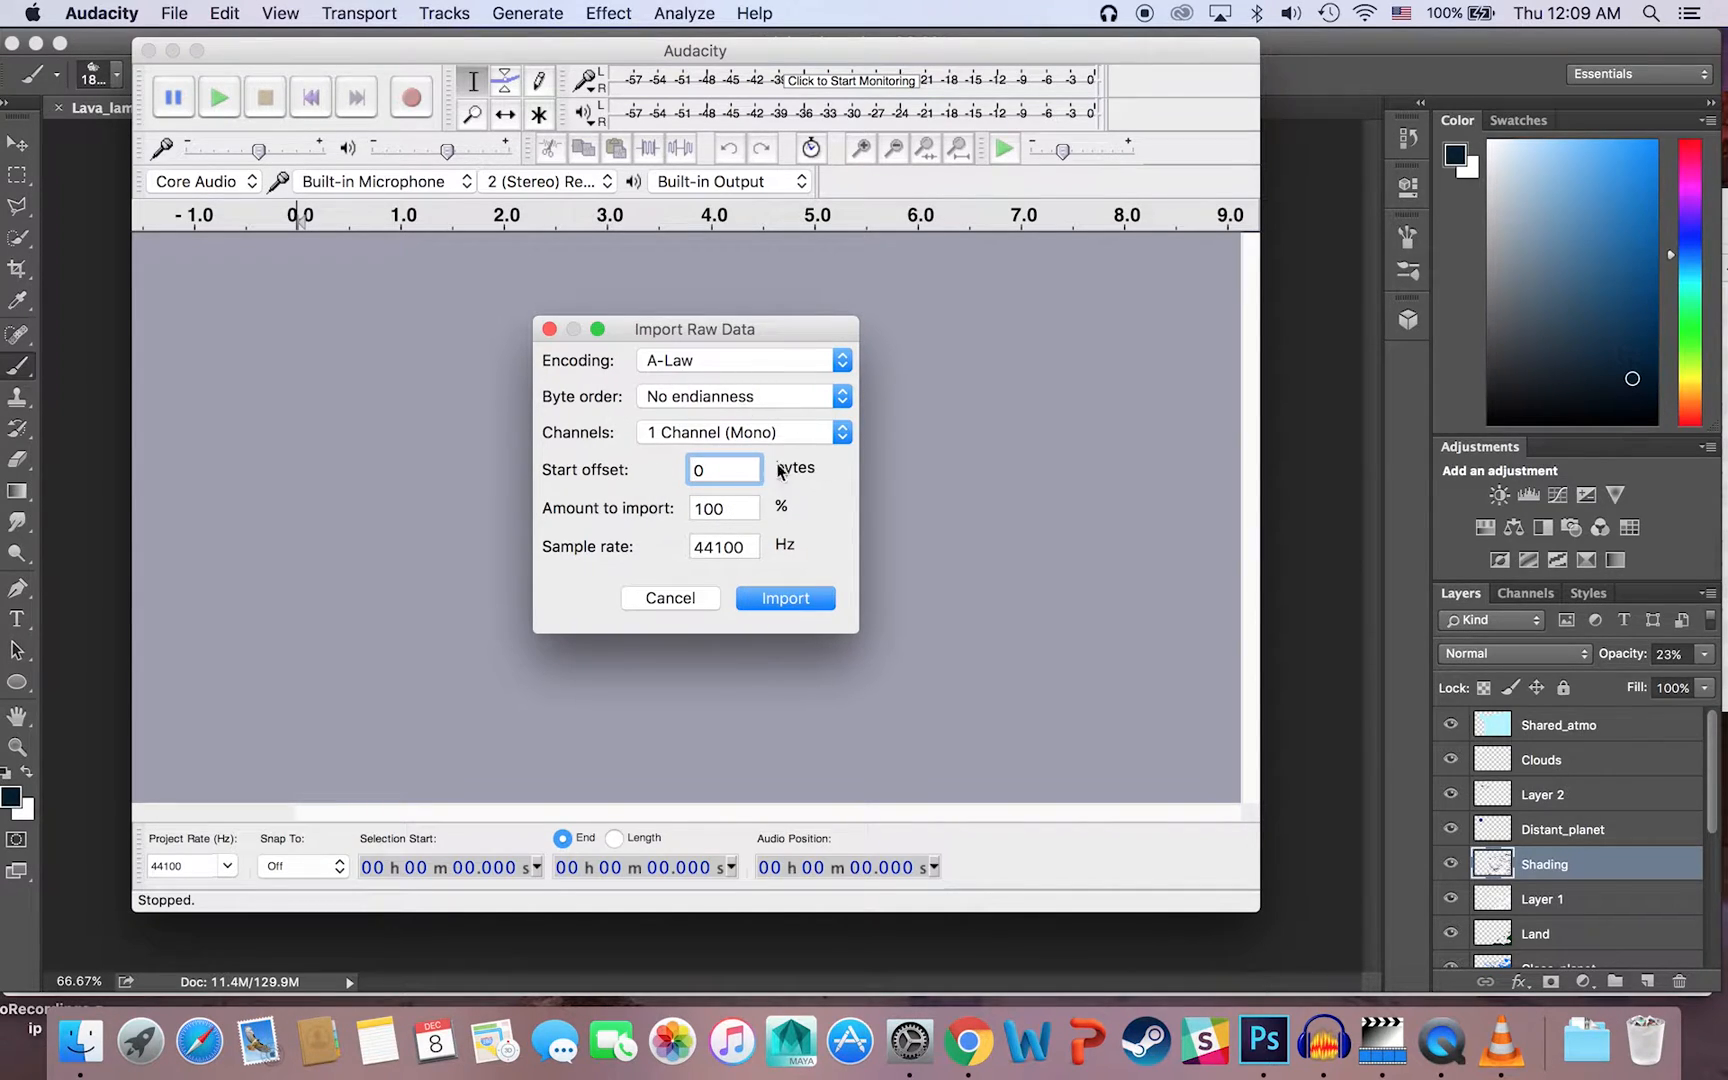
{"action": "left_click", "coordinate": [752, 399]}
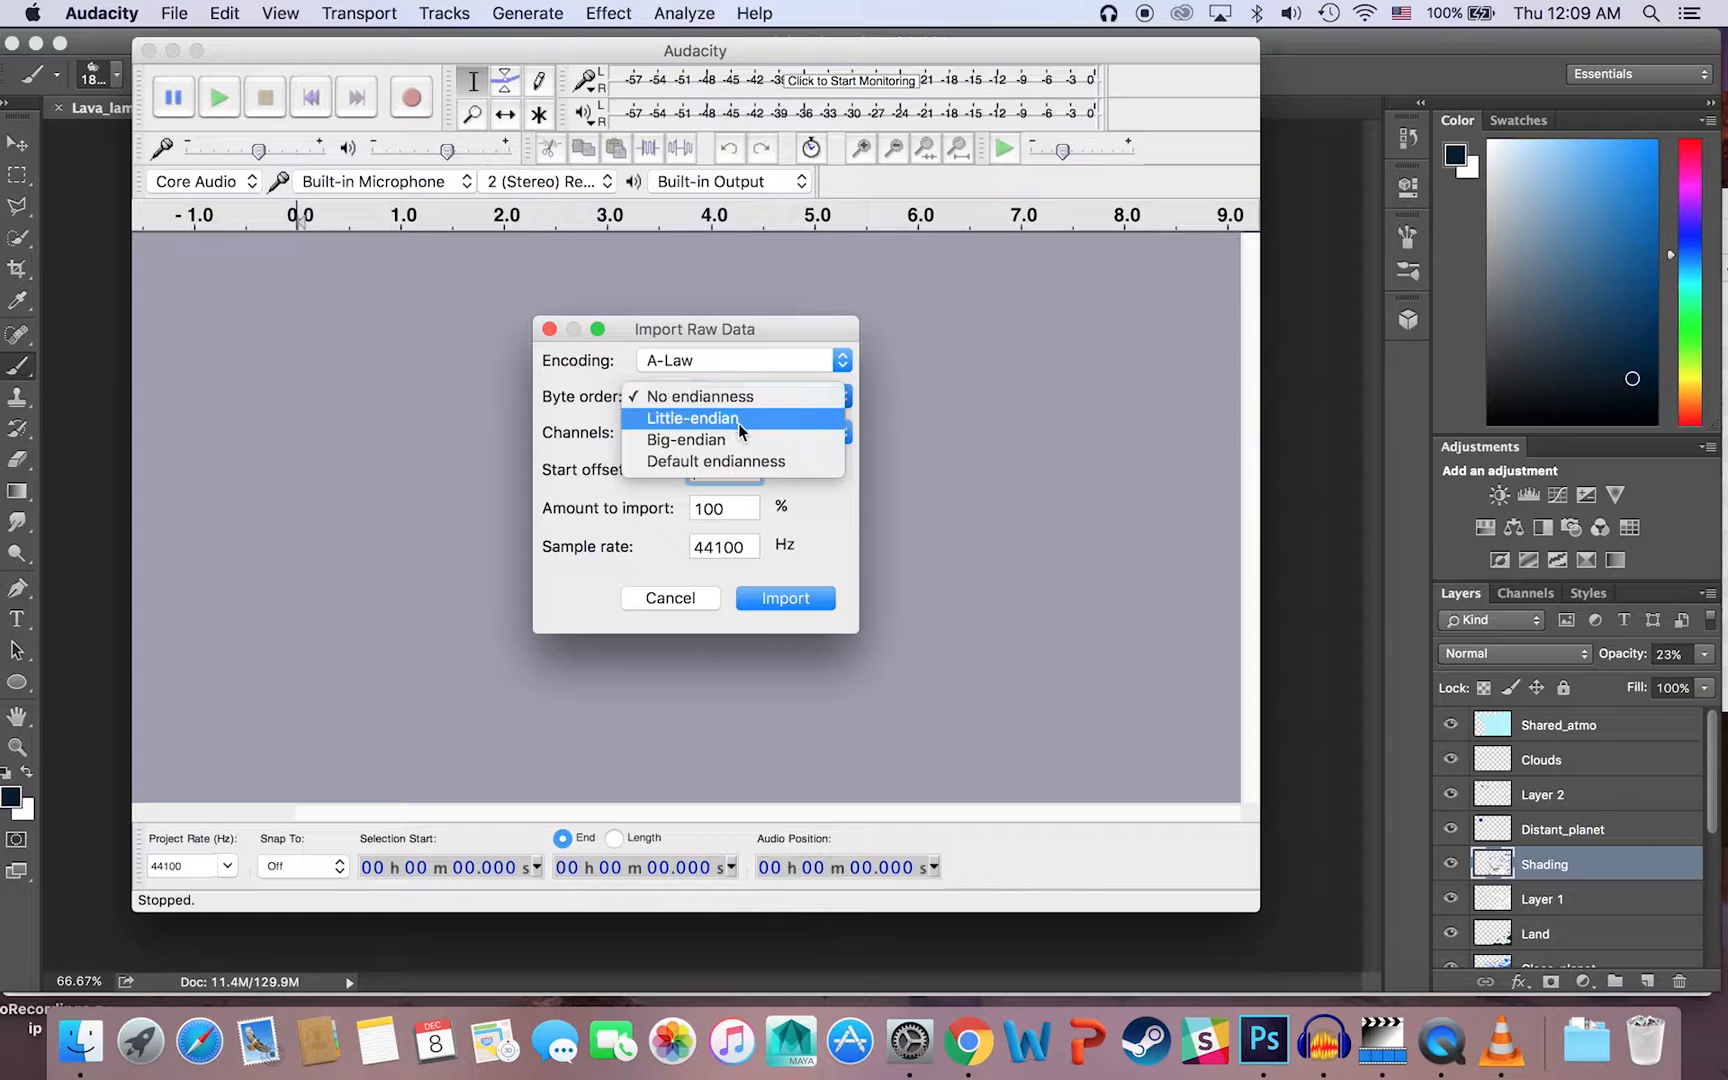
{"action": "left_click", "coordinate": [580, 450]}
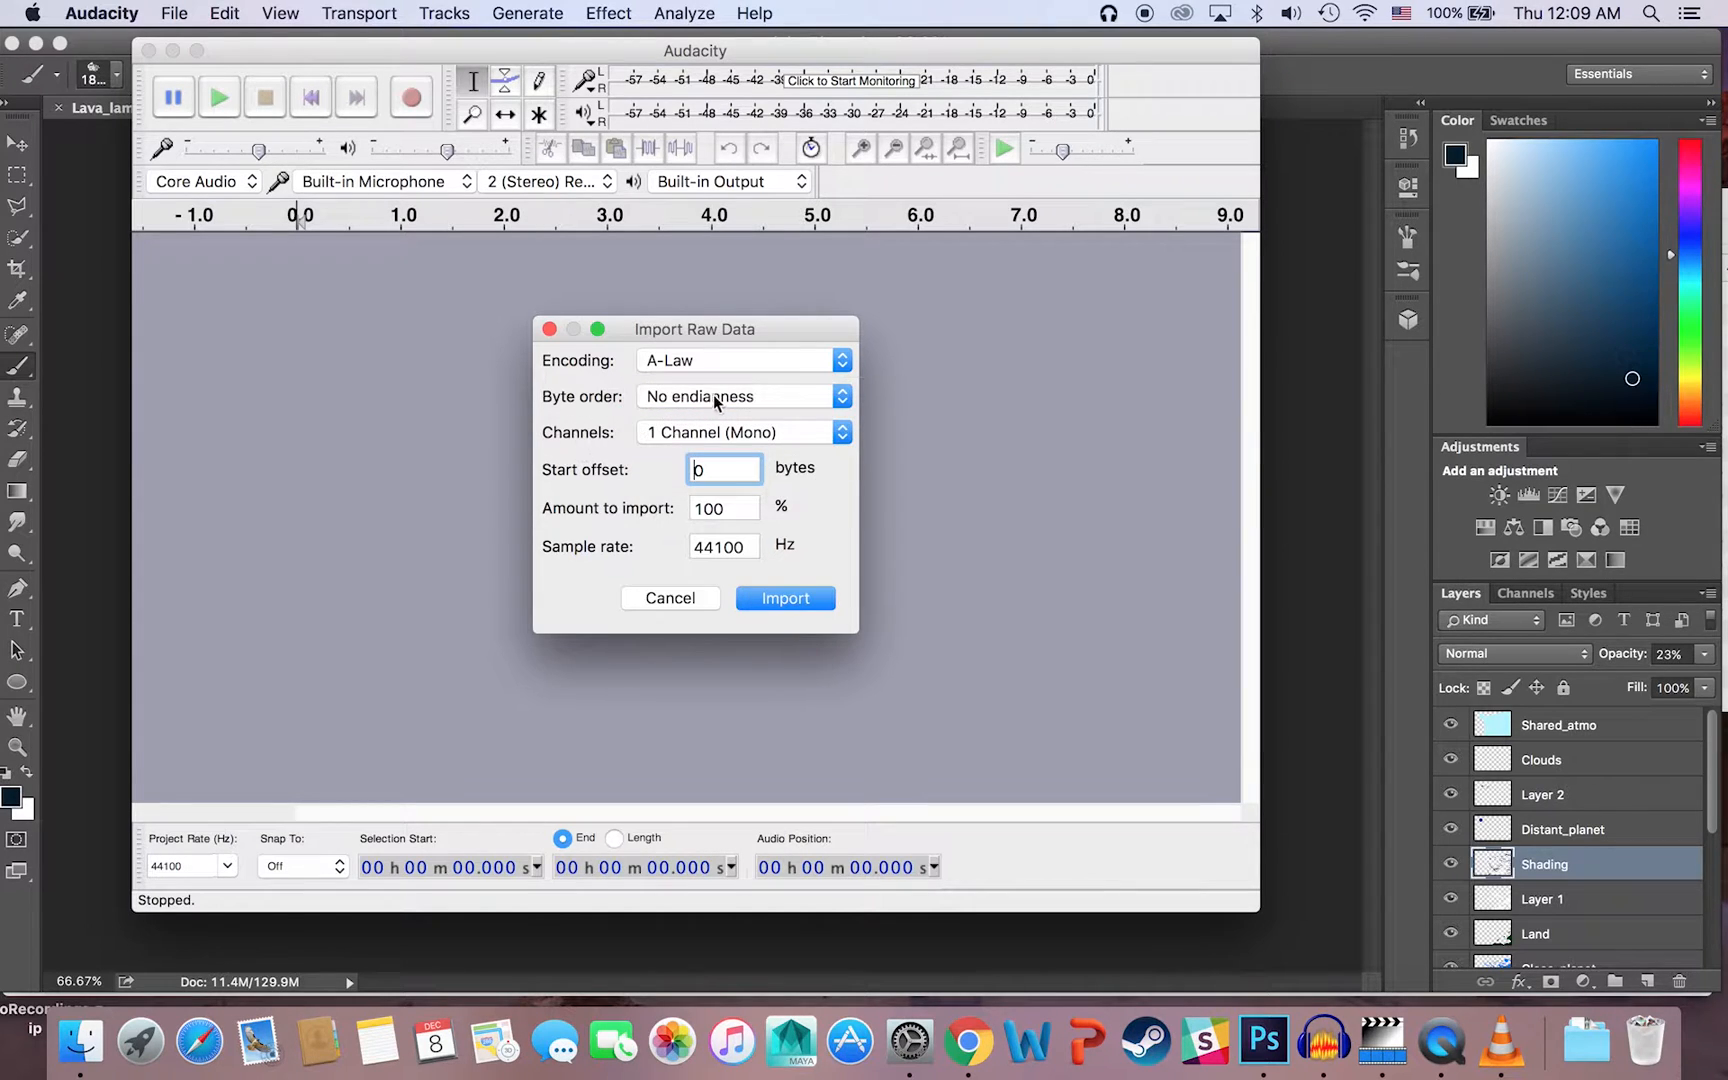
{"action": "left_click", "coordinate": [720, 398]}
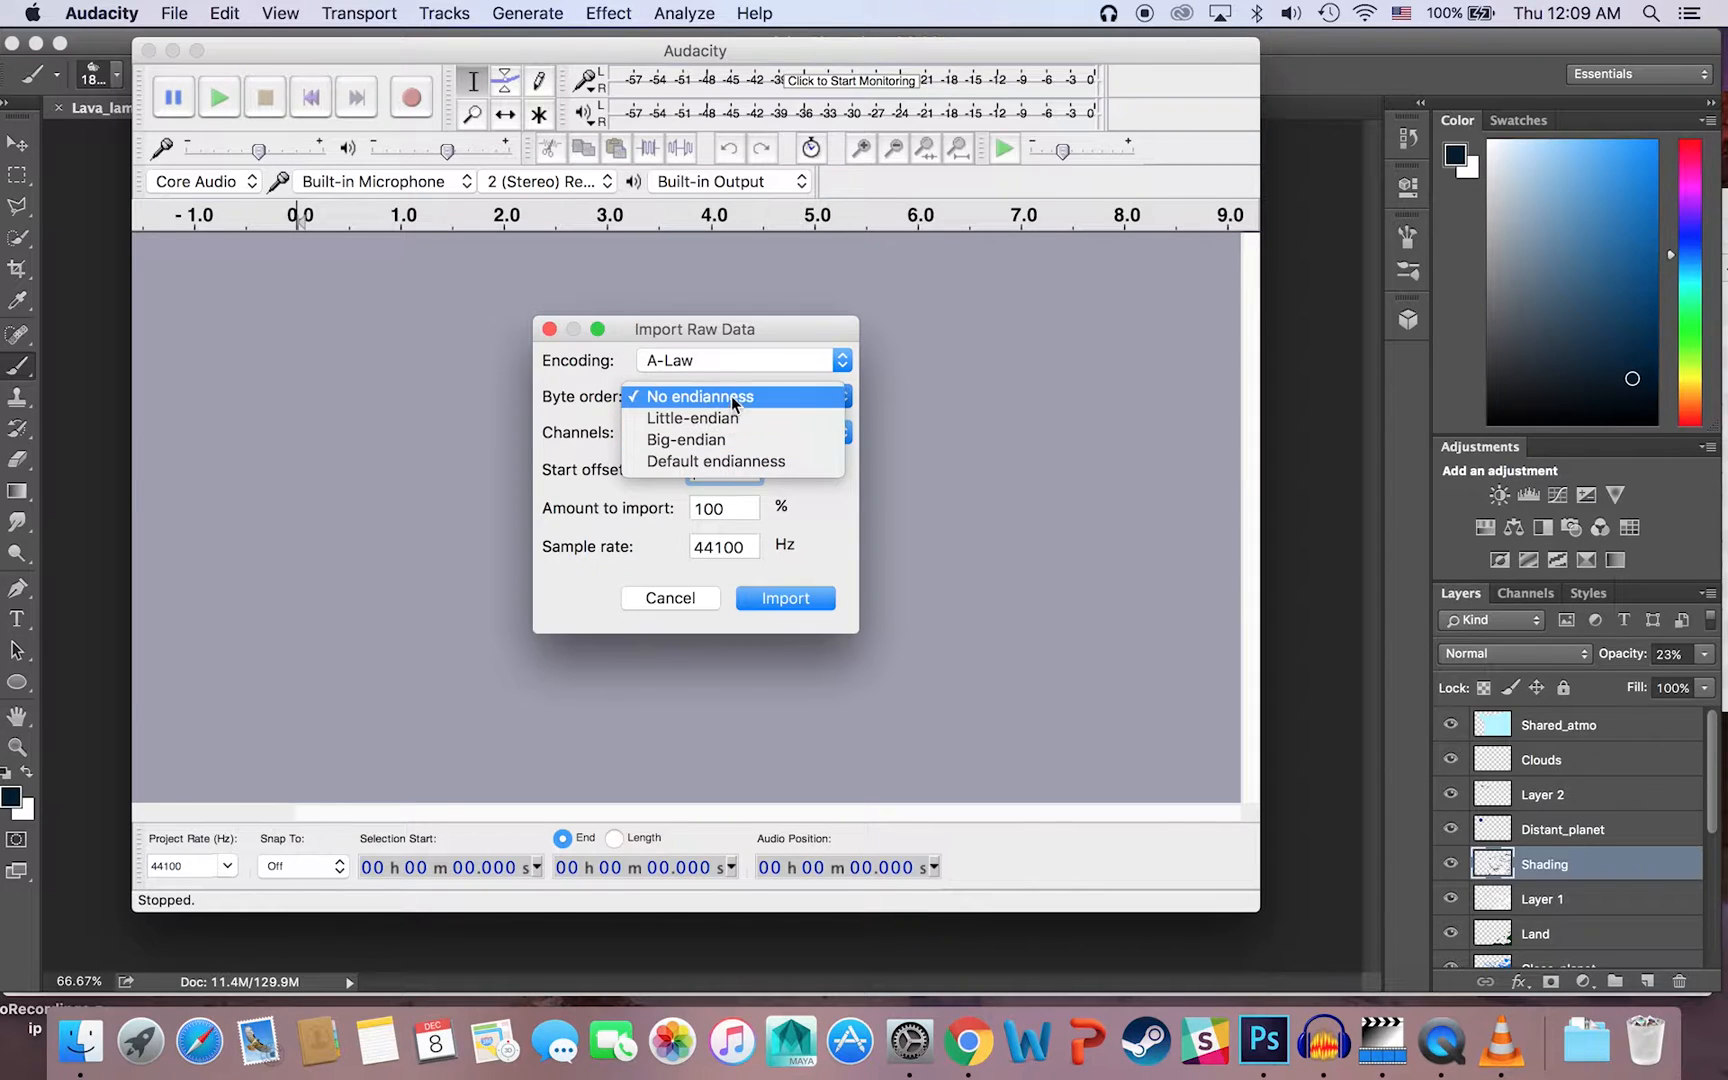
{"action": "left_click", "coordinate": [566, 415]}
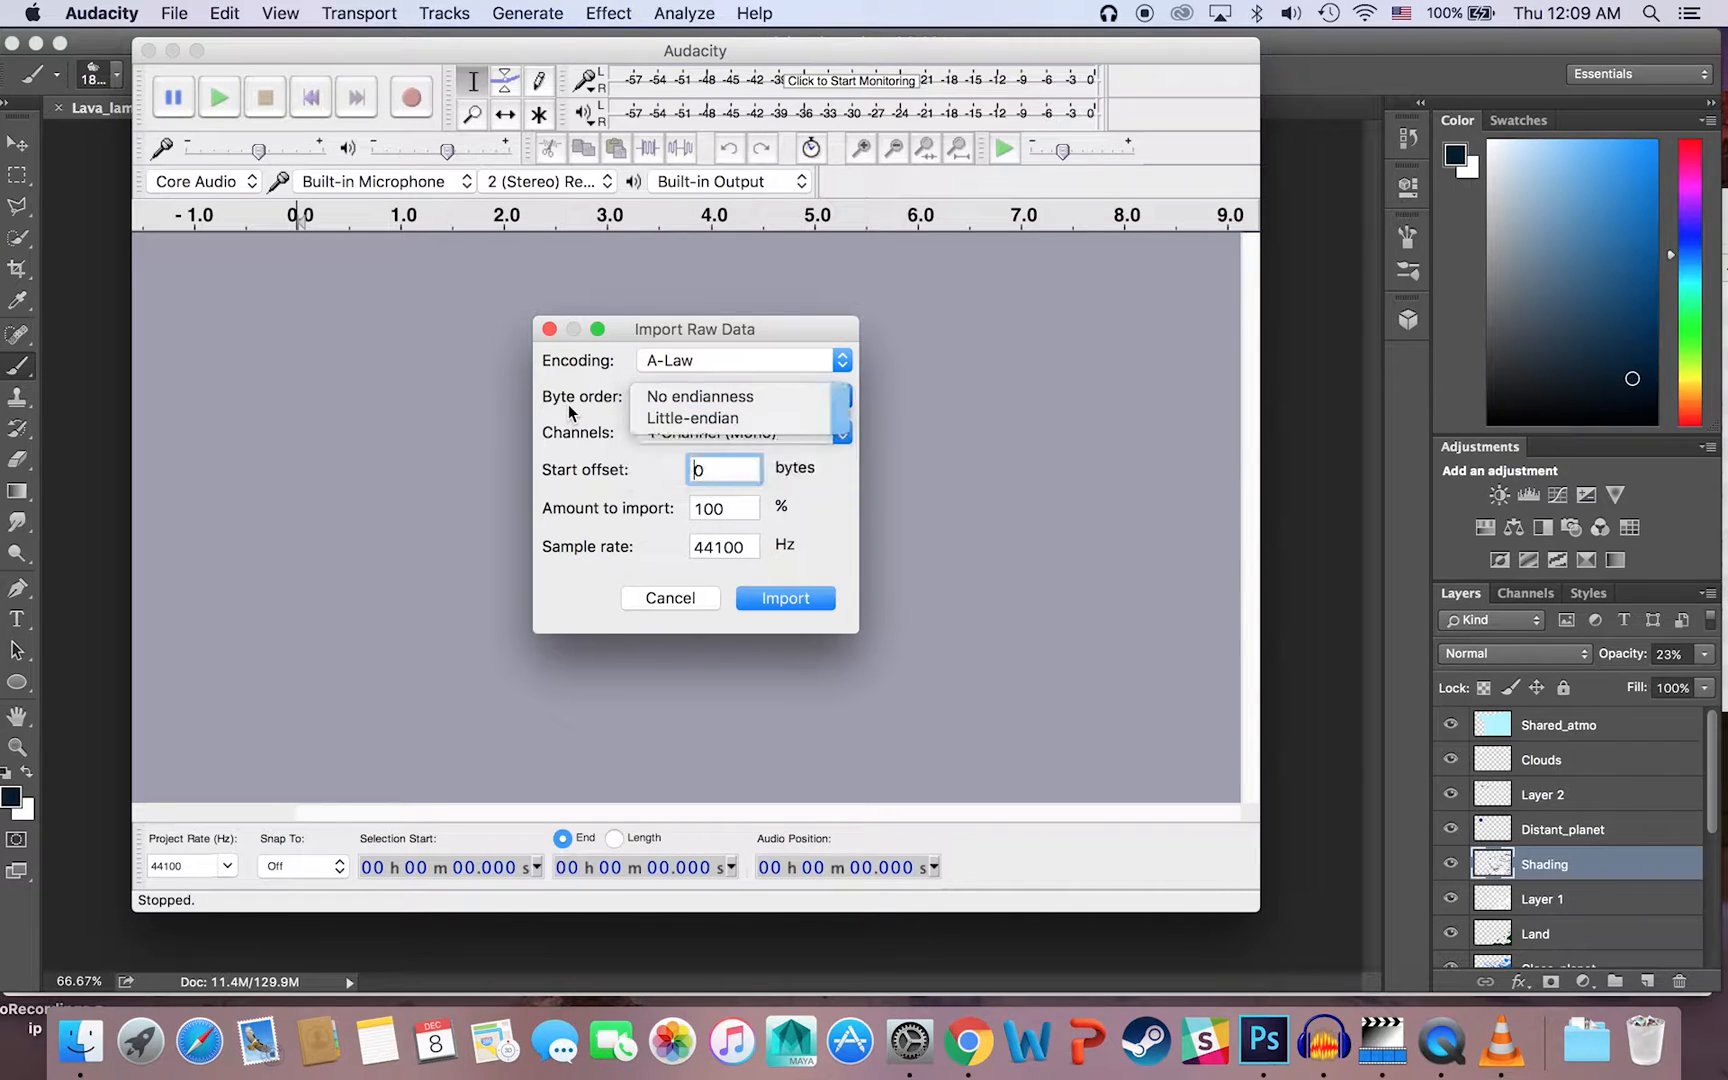
{"action": "left_click", "coordinate": [796, 597]}
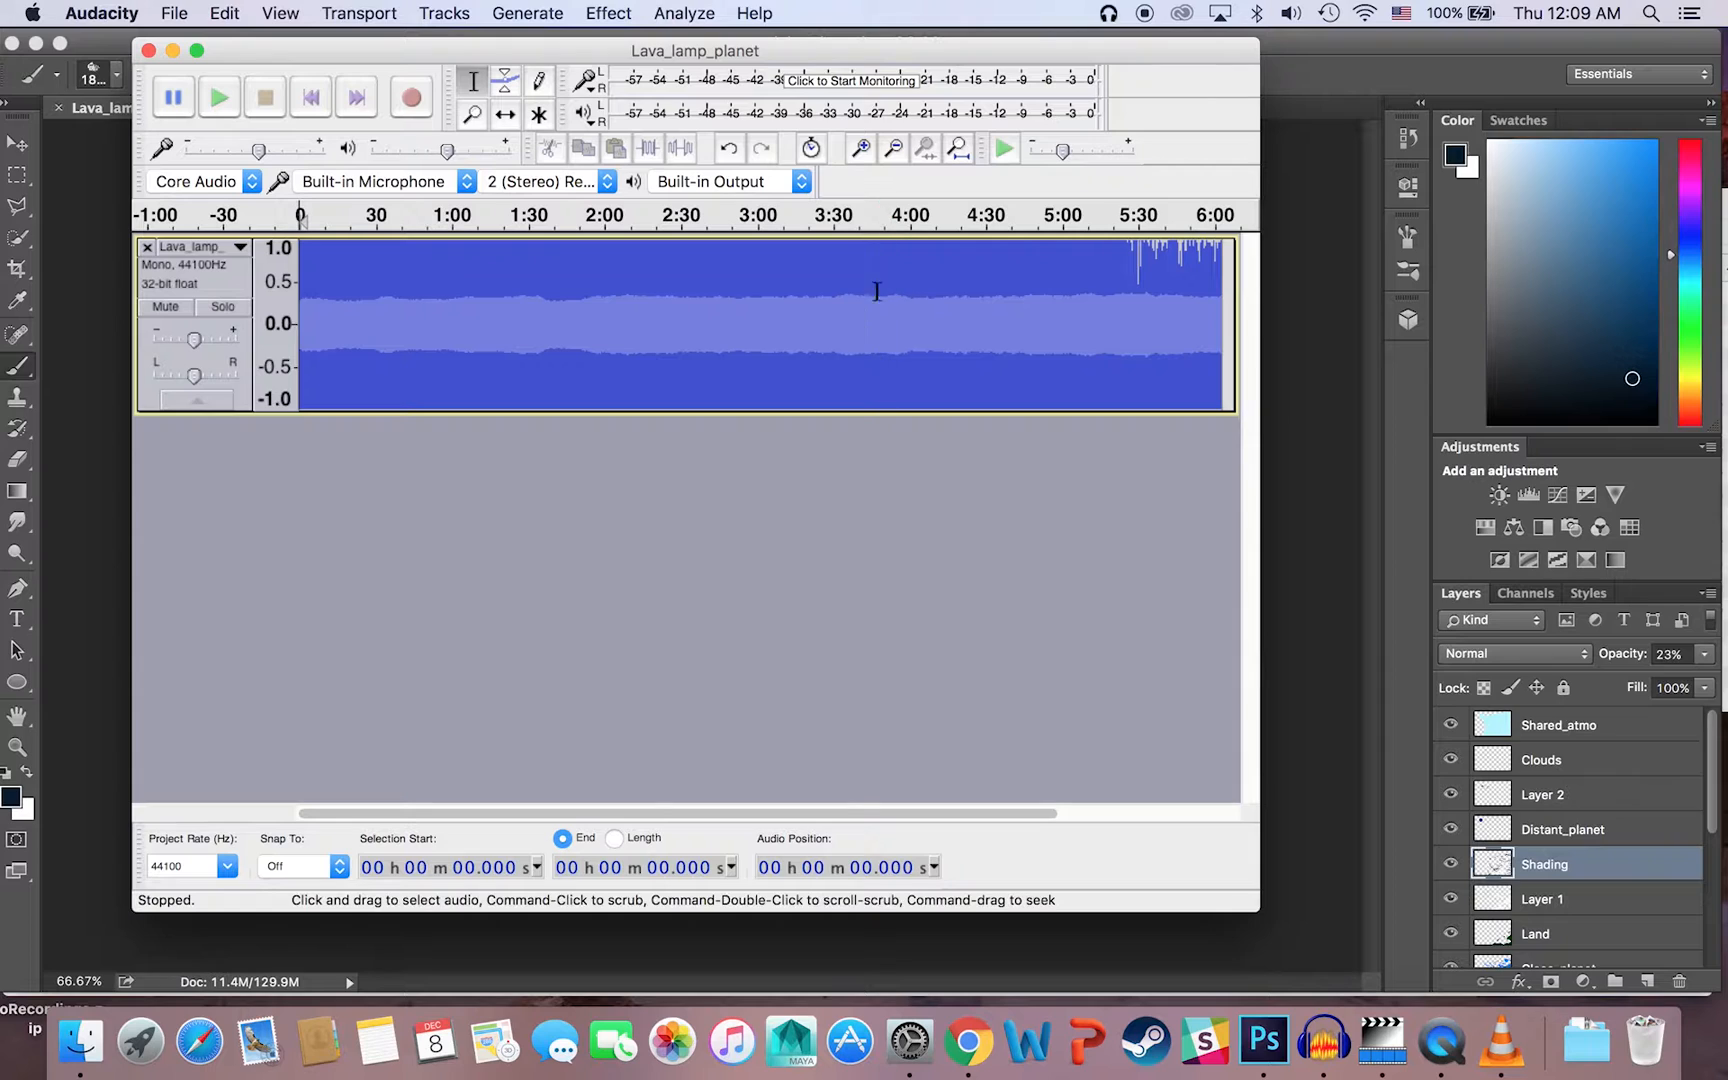
Step: Examine the imported Lava_lamp_planet waveform both in close detail and over its full length
{"action": "left_click", "coordinate": [862, 152]}
{"action": "left_click", "coordinate": [862, 152]}
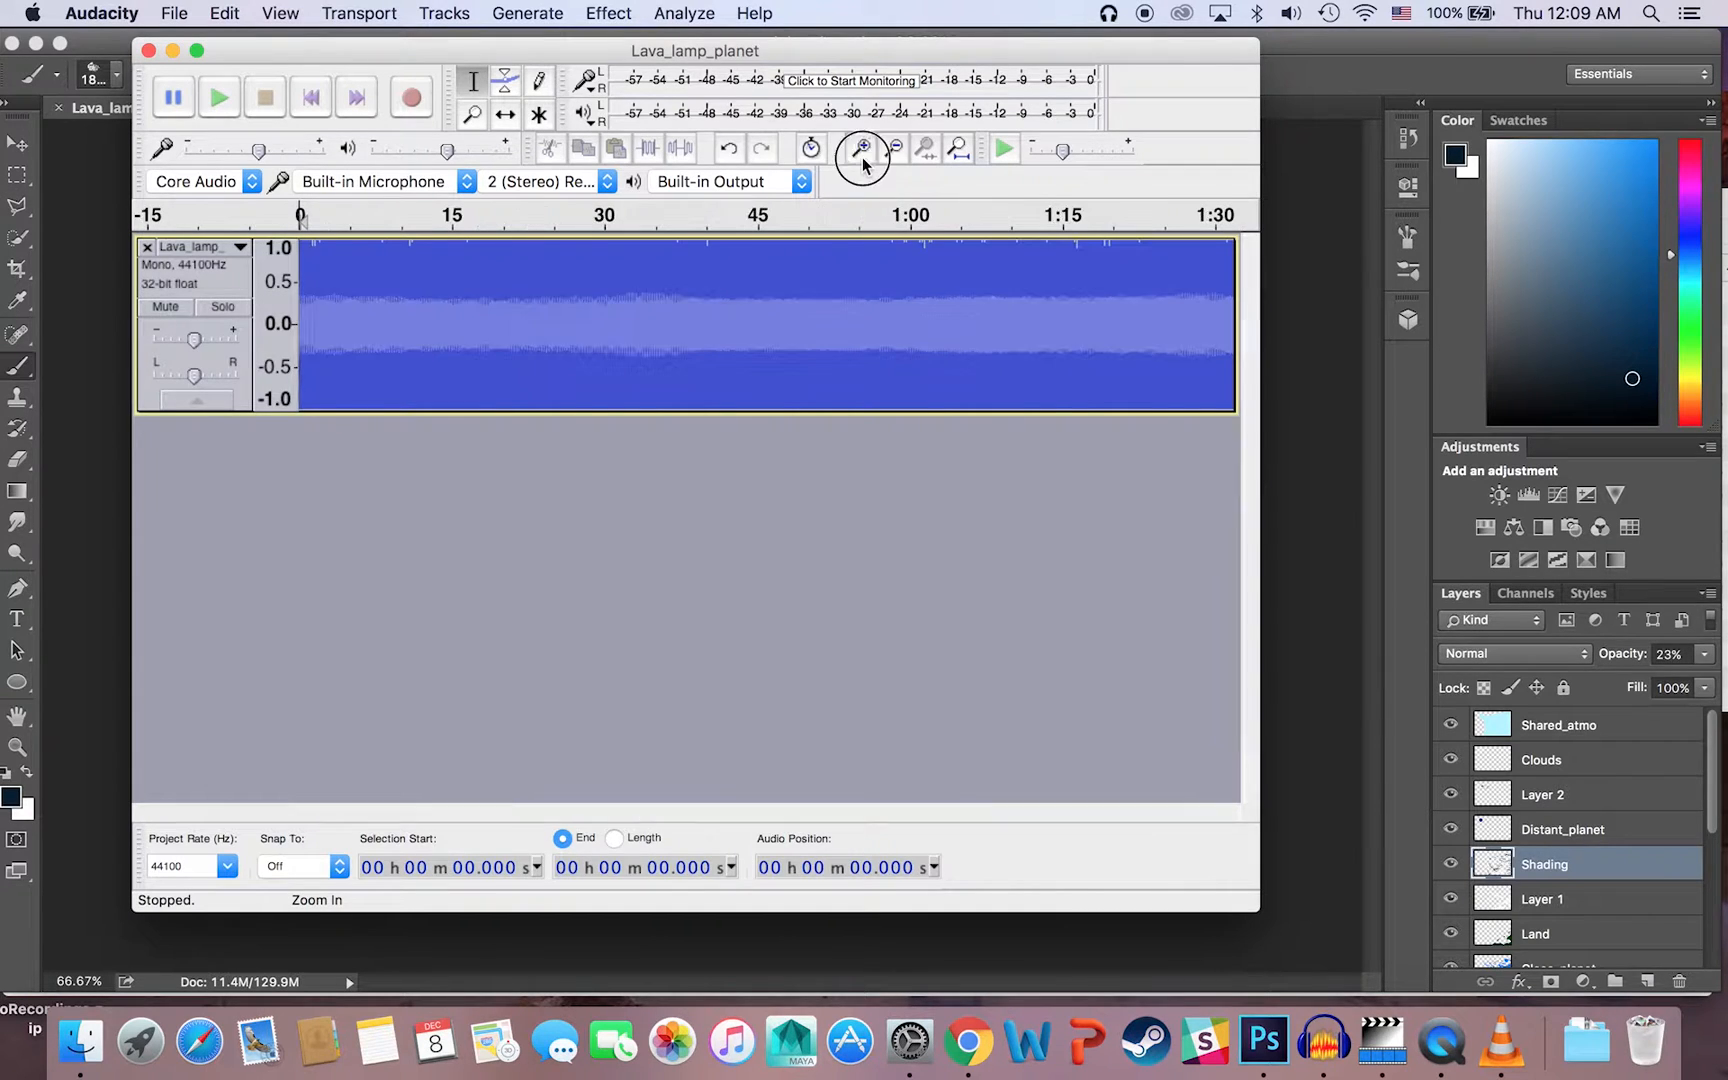
{"action": "left_click", "coordinate": [862, 152]}
{"action": "left_click", "coordinate": [862, 150]}
{"action": "left_click", "coordinate": [862, 150]}
{"action": "left_click", "coordinate": [862, 150]}
{"action": "left_click", "coordinate": [862, 150]}
{"action": "left_click", "coordinate": [862, 150]}
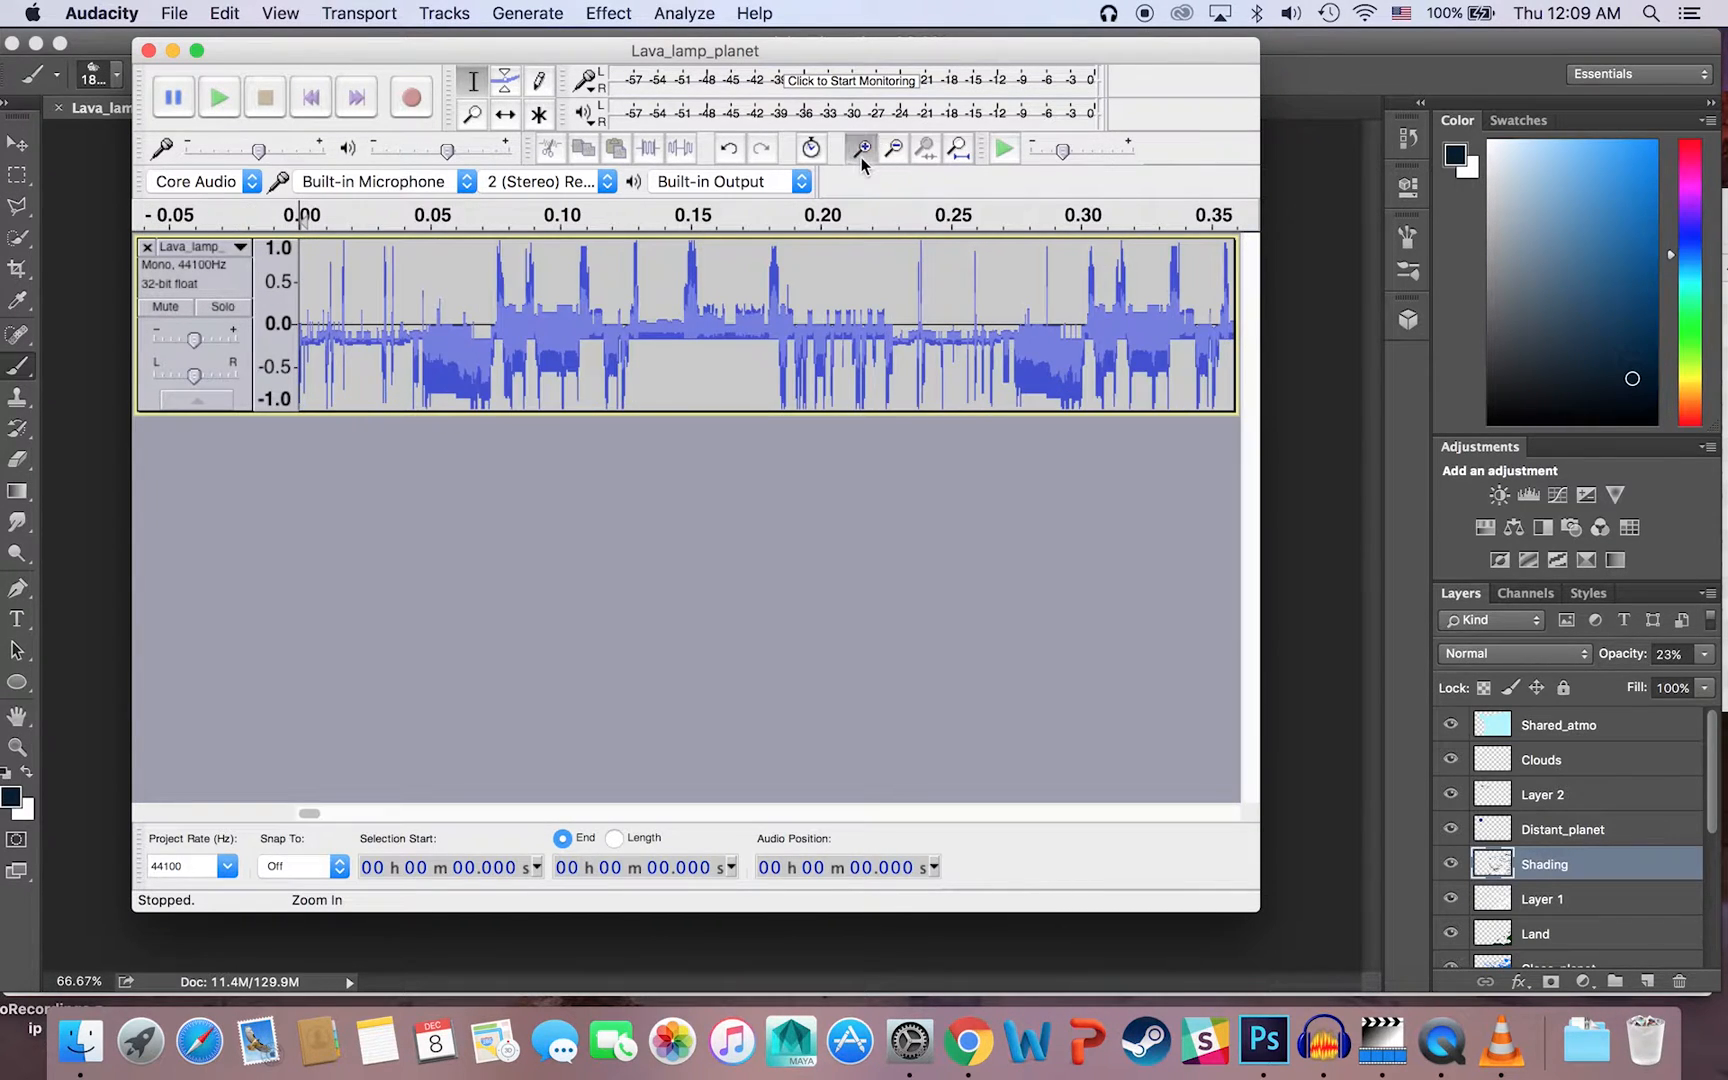
{"action": "left_click", "coordinate": [862, 150]}
{"action": "left_click", "coordinate": [862, 150]}
{"action": "left_click", "coordinate": [862, 150]}
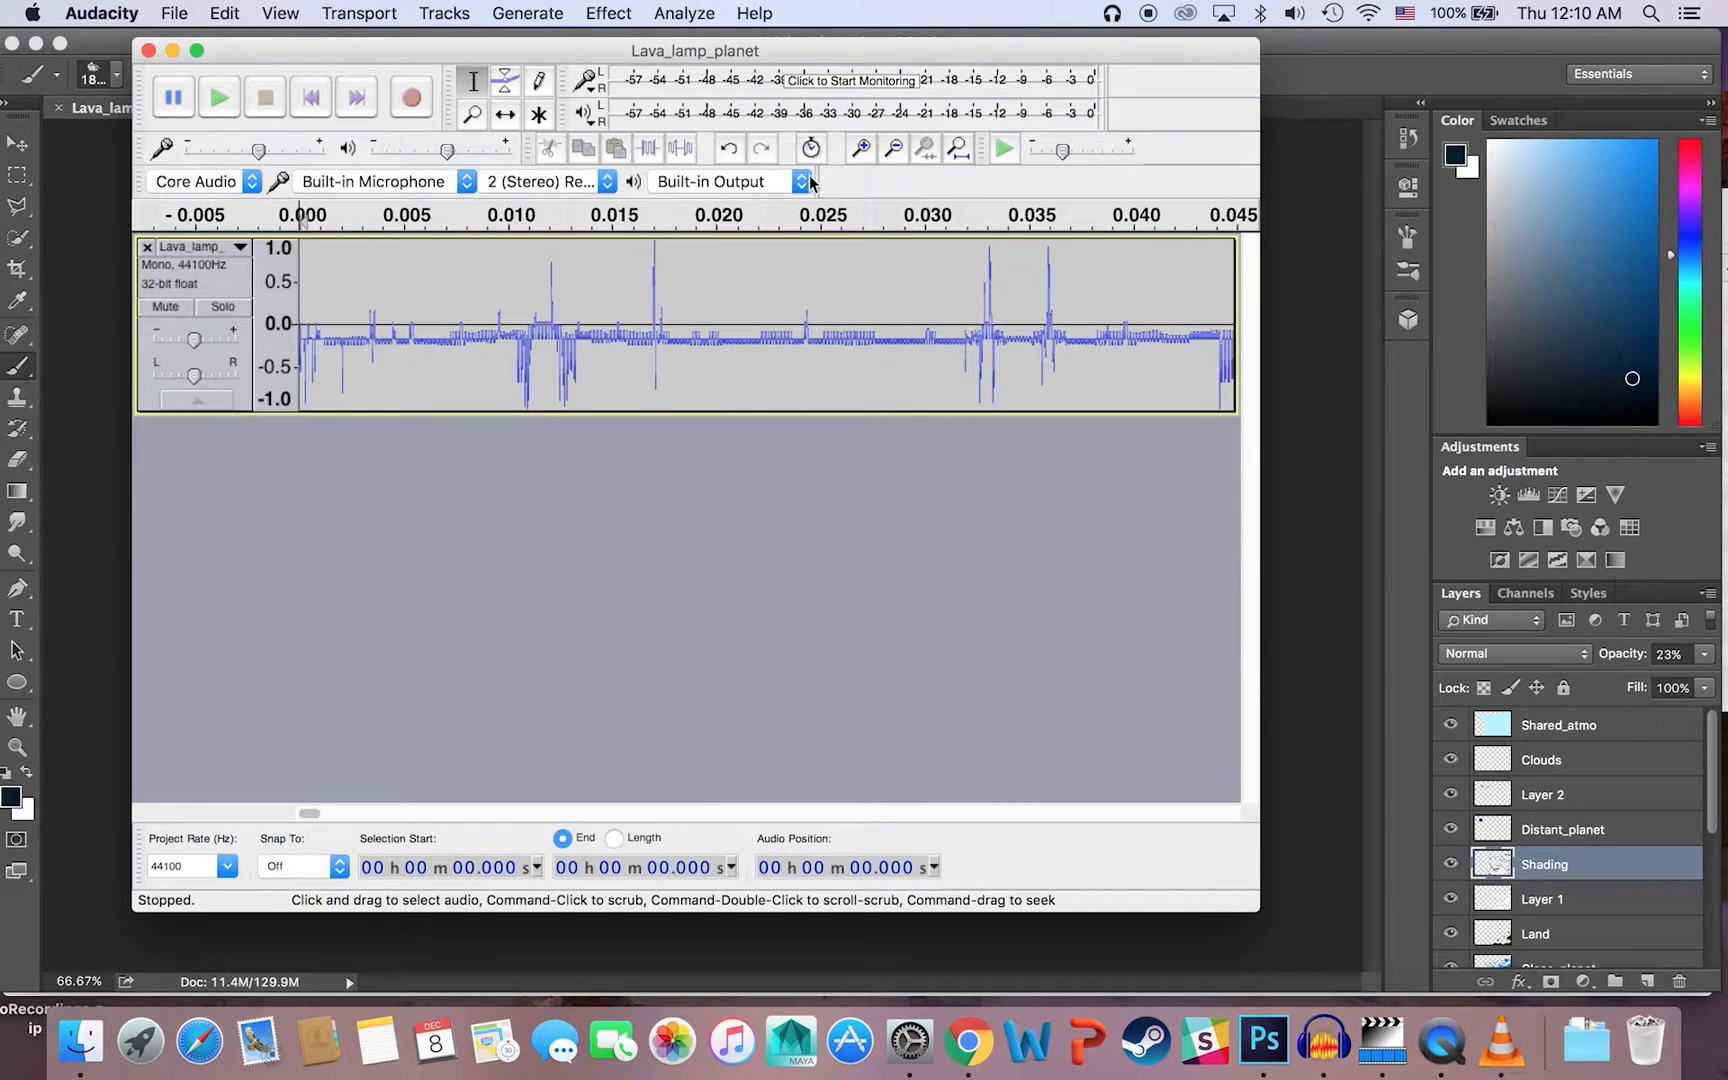
{"action": "left_click", "coordinate": [893, 150]}
{"action": "left_click", "coordinate": [893, 150]}
{"action": "left_click", "coordinate": [893, 150]}
{"action": "left_click", "coordinate": [893, 150]}
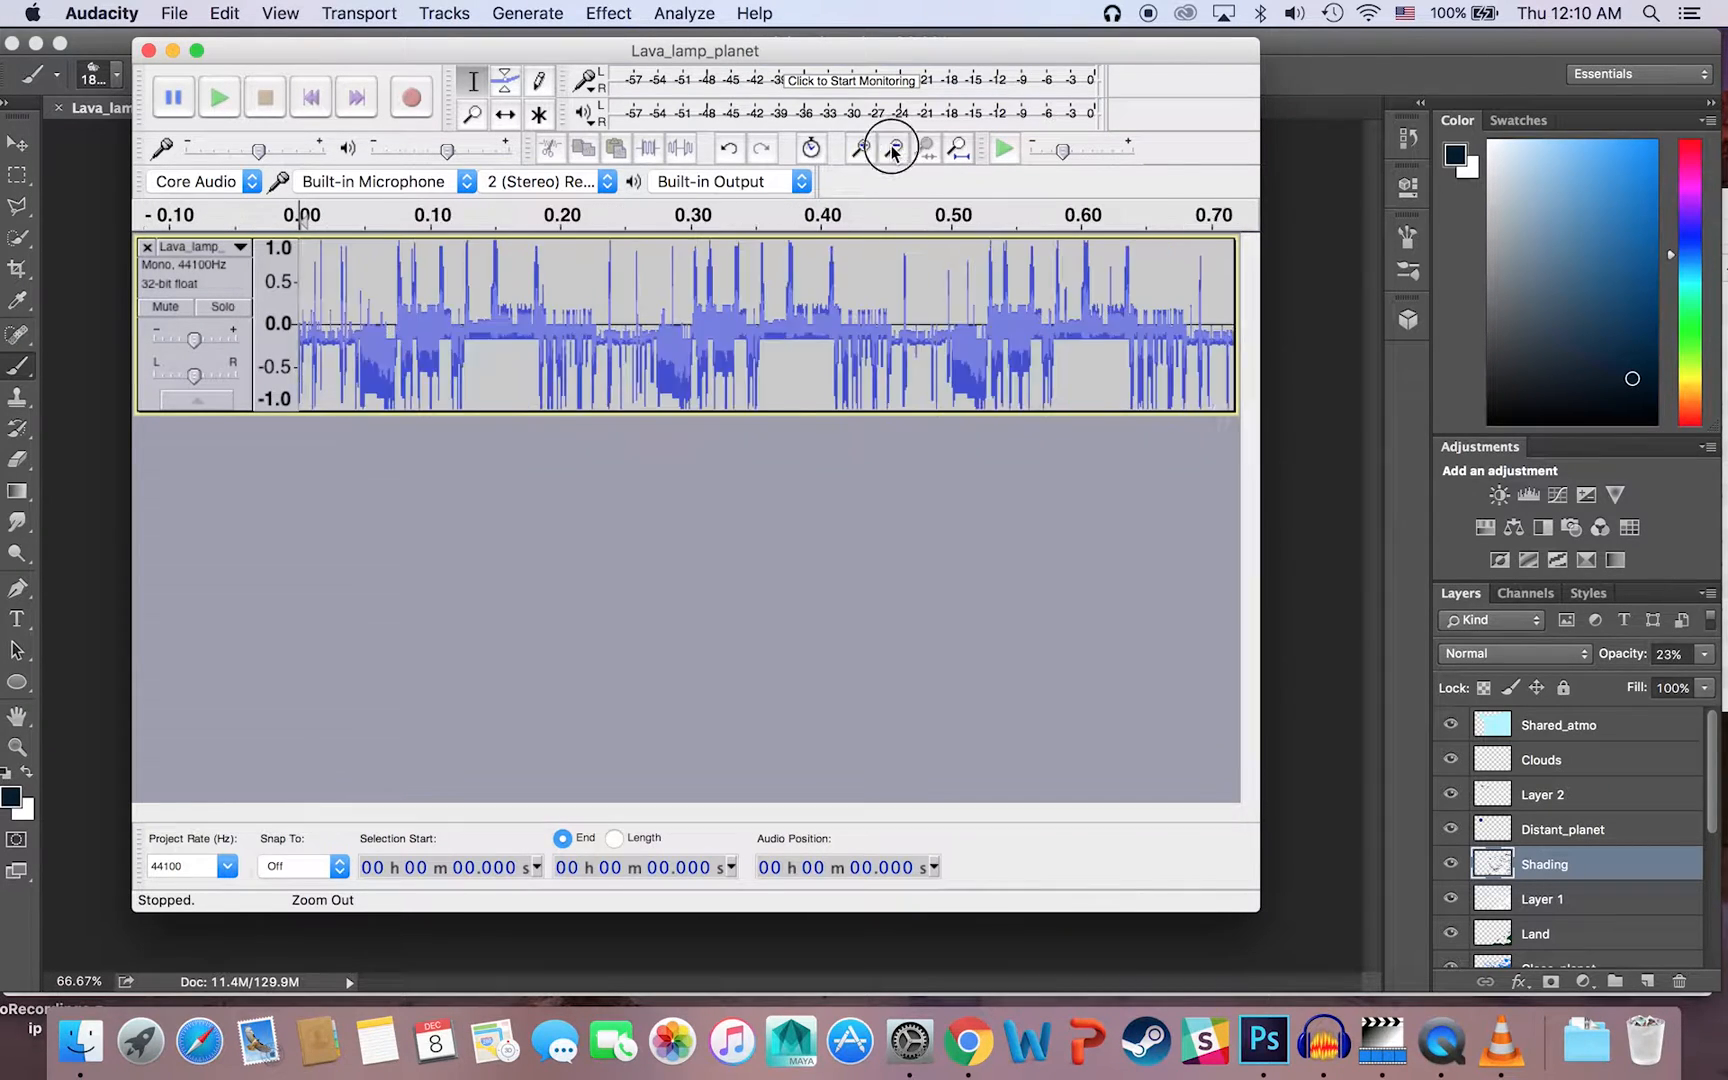
{"action": "left_click", "coordinate": [893, 150]}
{"action": "left_click", "coordinate": [893, 150]}
{"action": "left_click", "coordinate": [893, 150]}
{"action": "left_click", "coordinate": [893, 150]}
{"action": "left_click", "coordinate": [893, 150]}
{"action": "left_click", "coordinate": [893, 150]}
{"action": "left_click", "coordinate": [893, 150]}
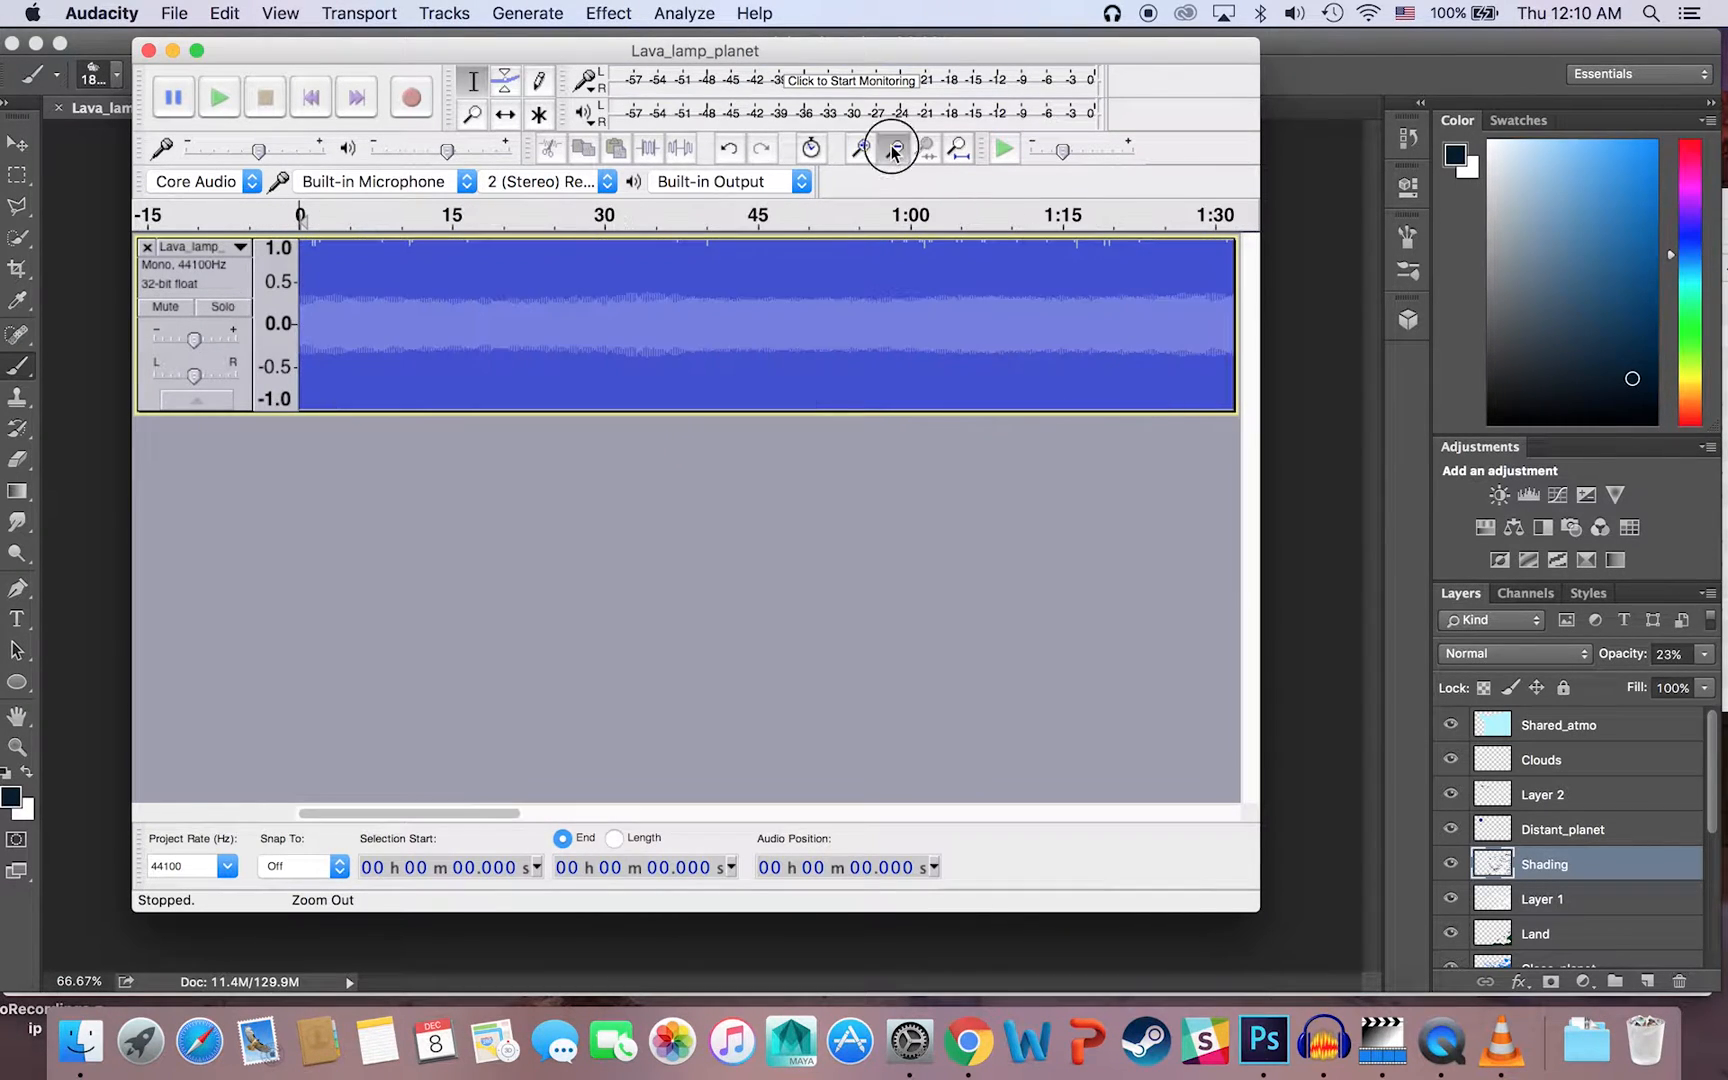
{"action": "left_click", "coordinate": [893, 150]}
{"action": "left_click", "coordinate": [893, 150]}
{"action": "left_click", "coordinate": [893, 150]}
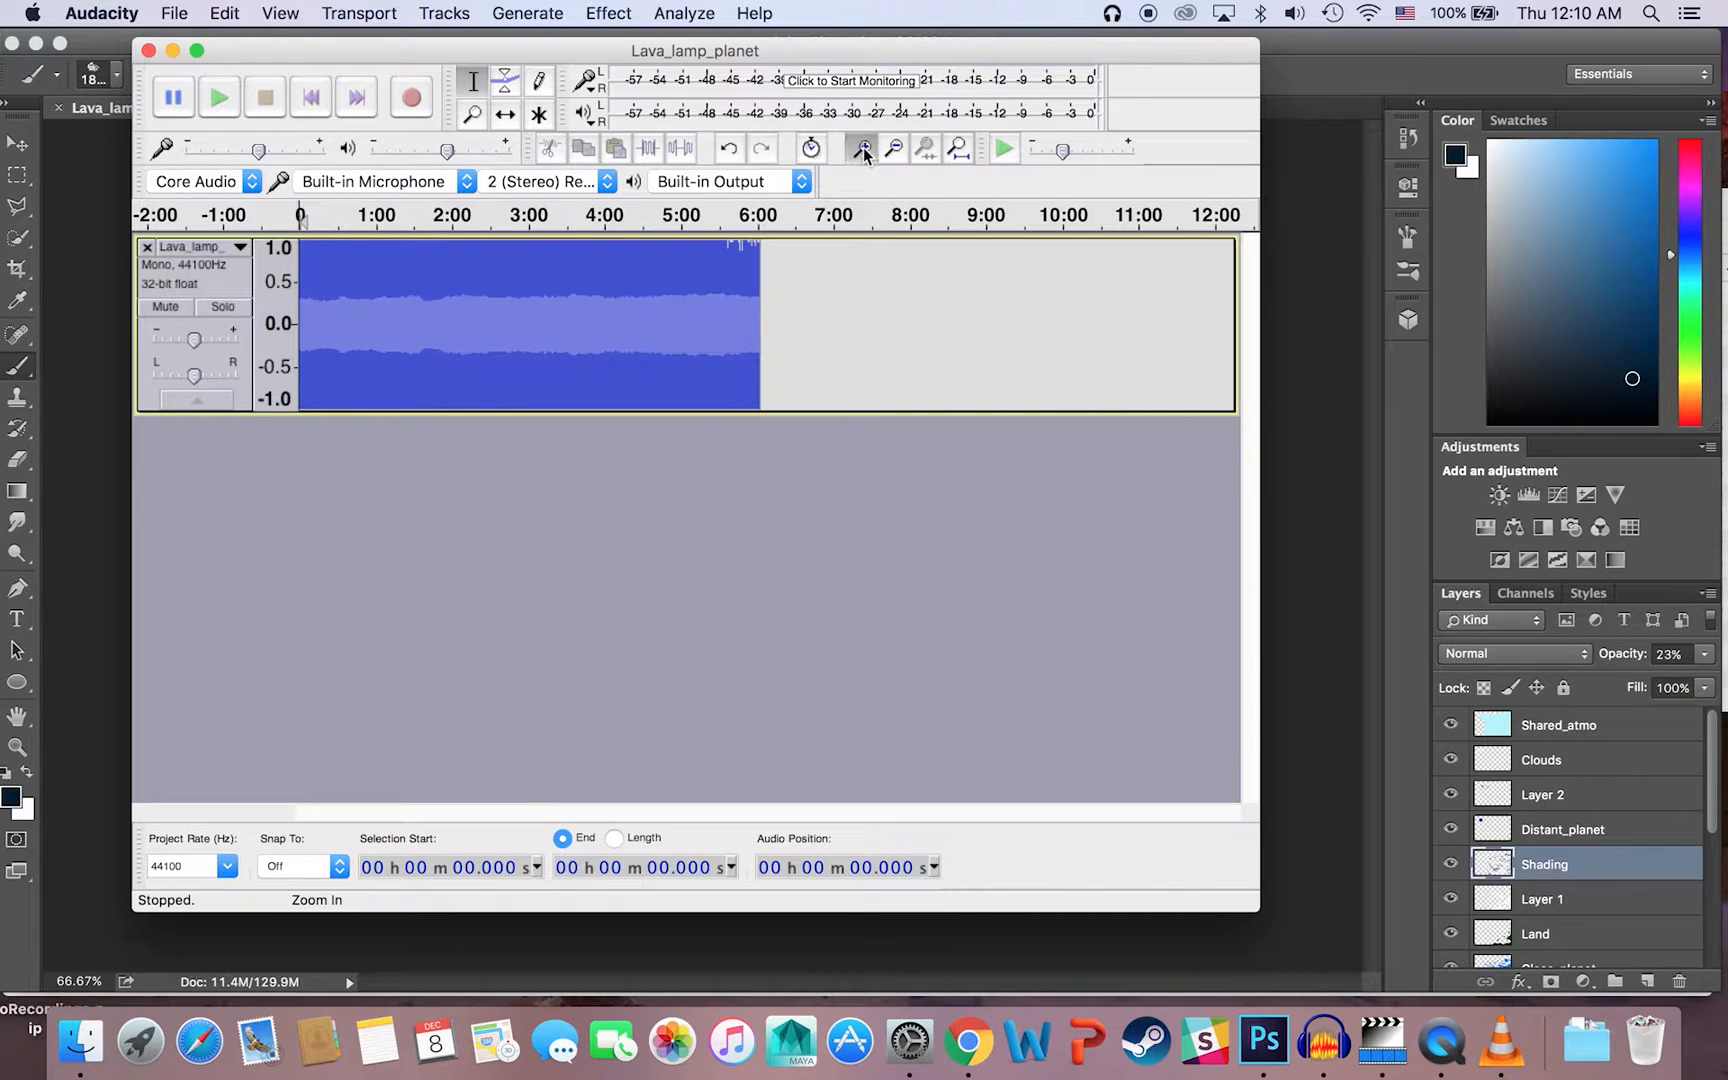
{"action": "left_click", "coordinate": [860, 149]}
Step: Open Lava_lamp_planet.bmp from Finder in Preview, compare the picture with its waveform in Audacity, and close the image
{"action": "left_click", "coordinate": [72, 1058]}
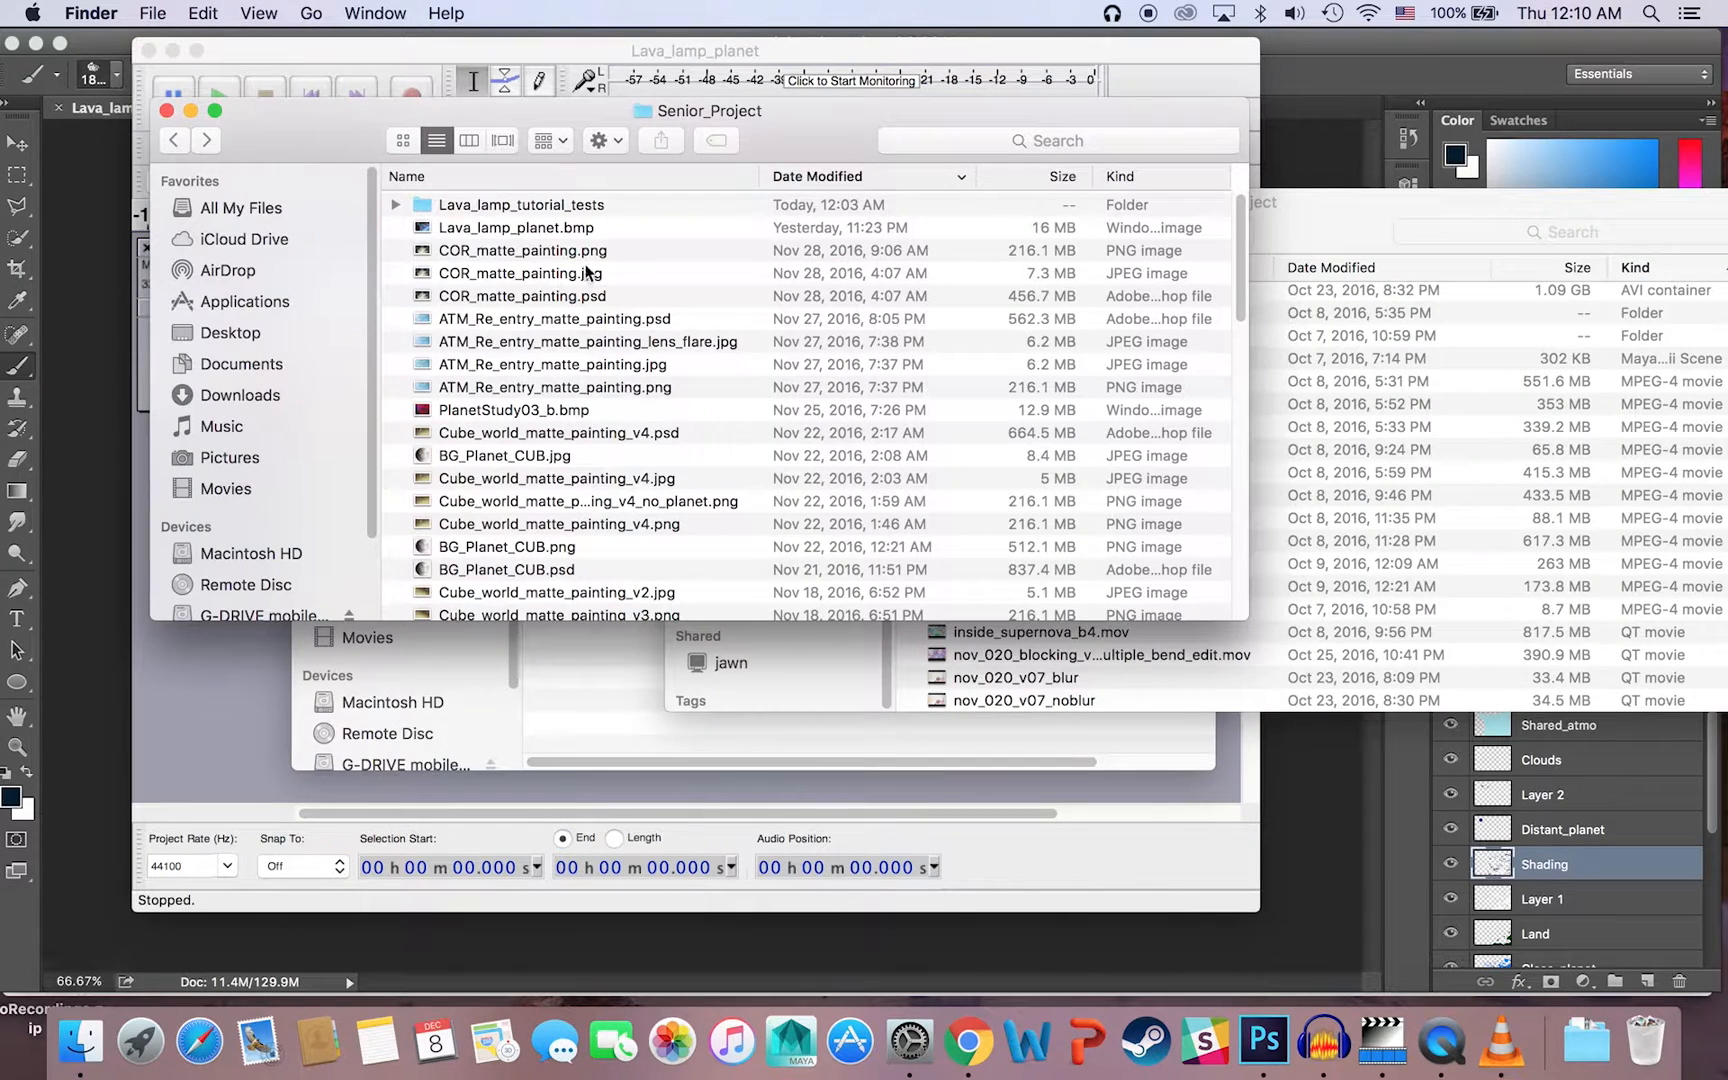
{"action": "double_click", "coordinate": [569, 229]}
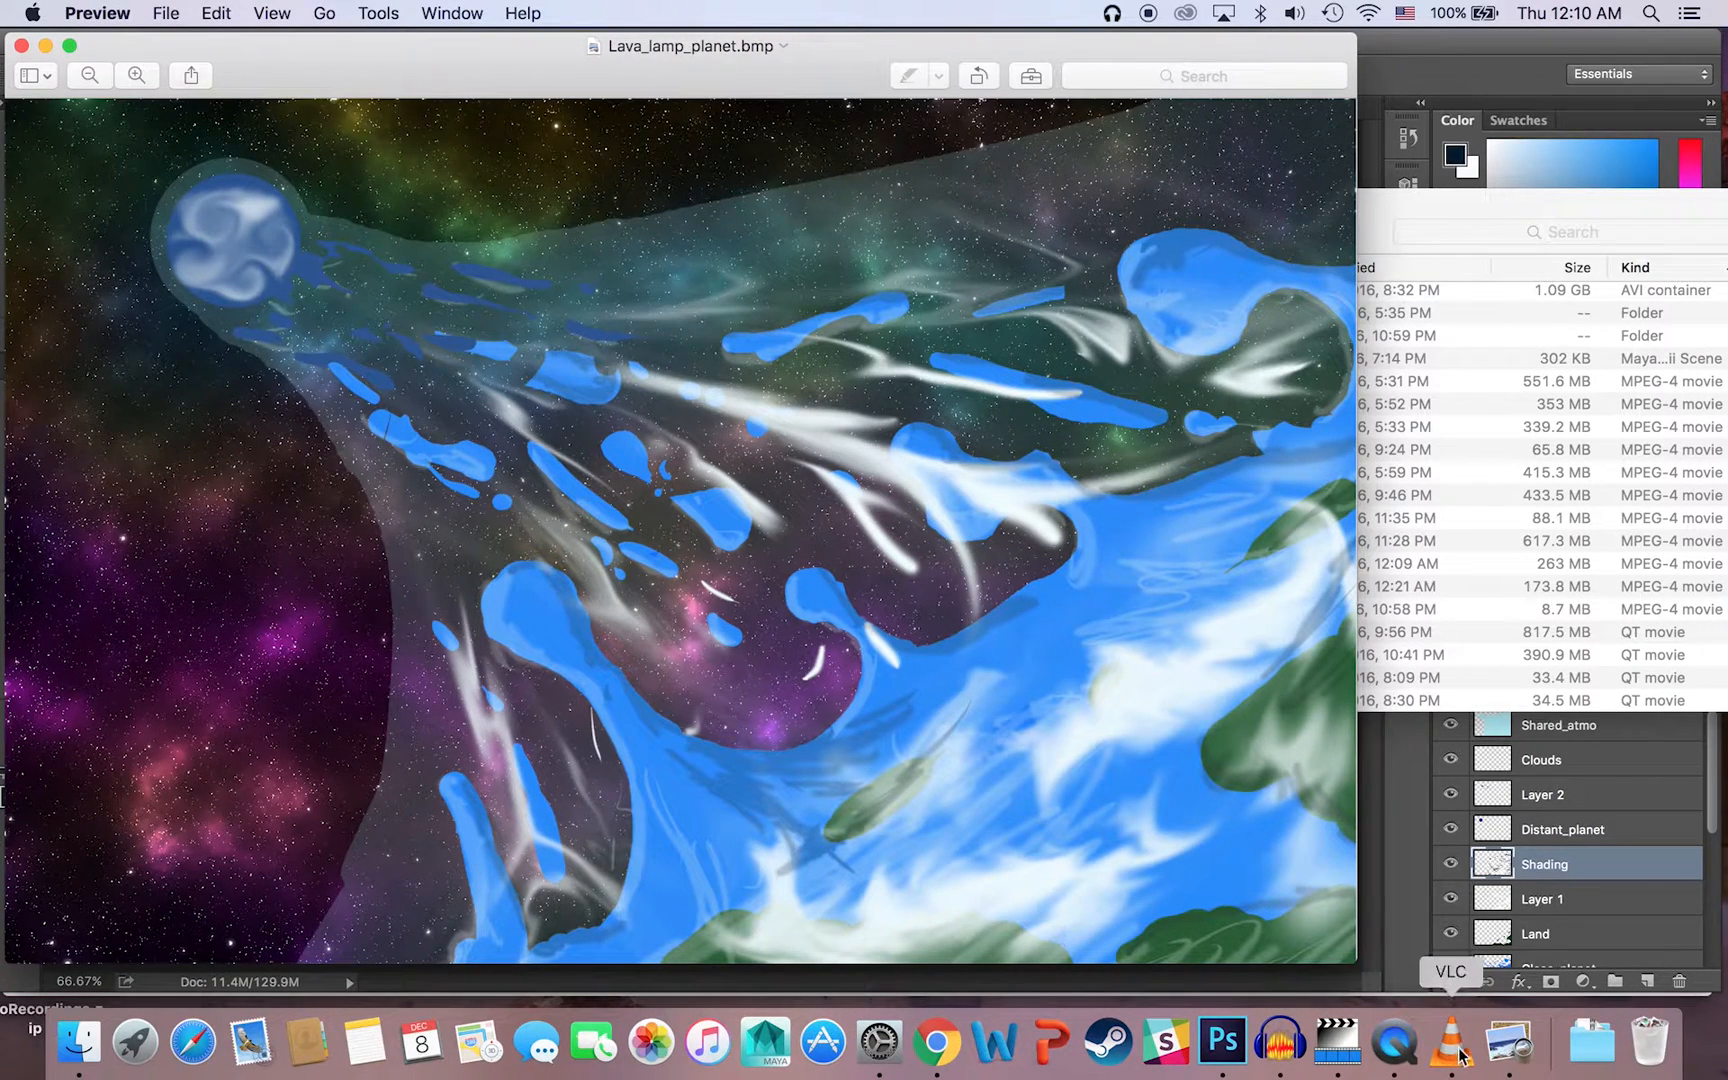
{"action": "left_click", "coordinate": [1280, 1040]}
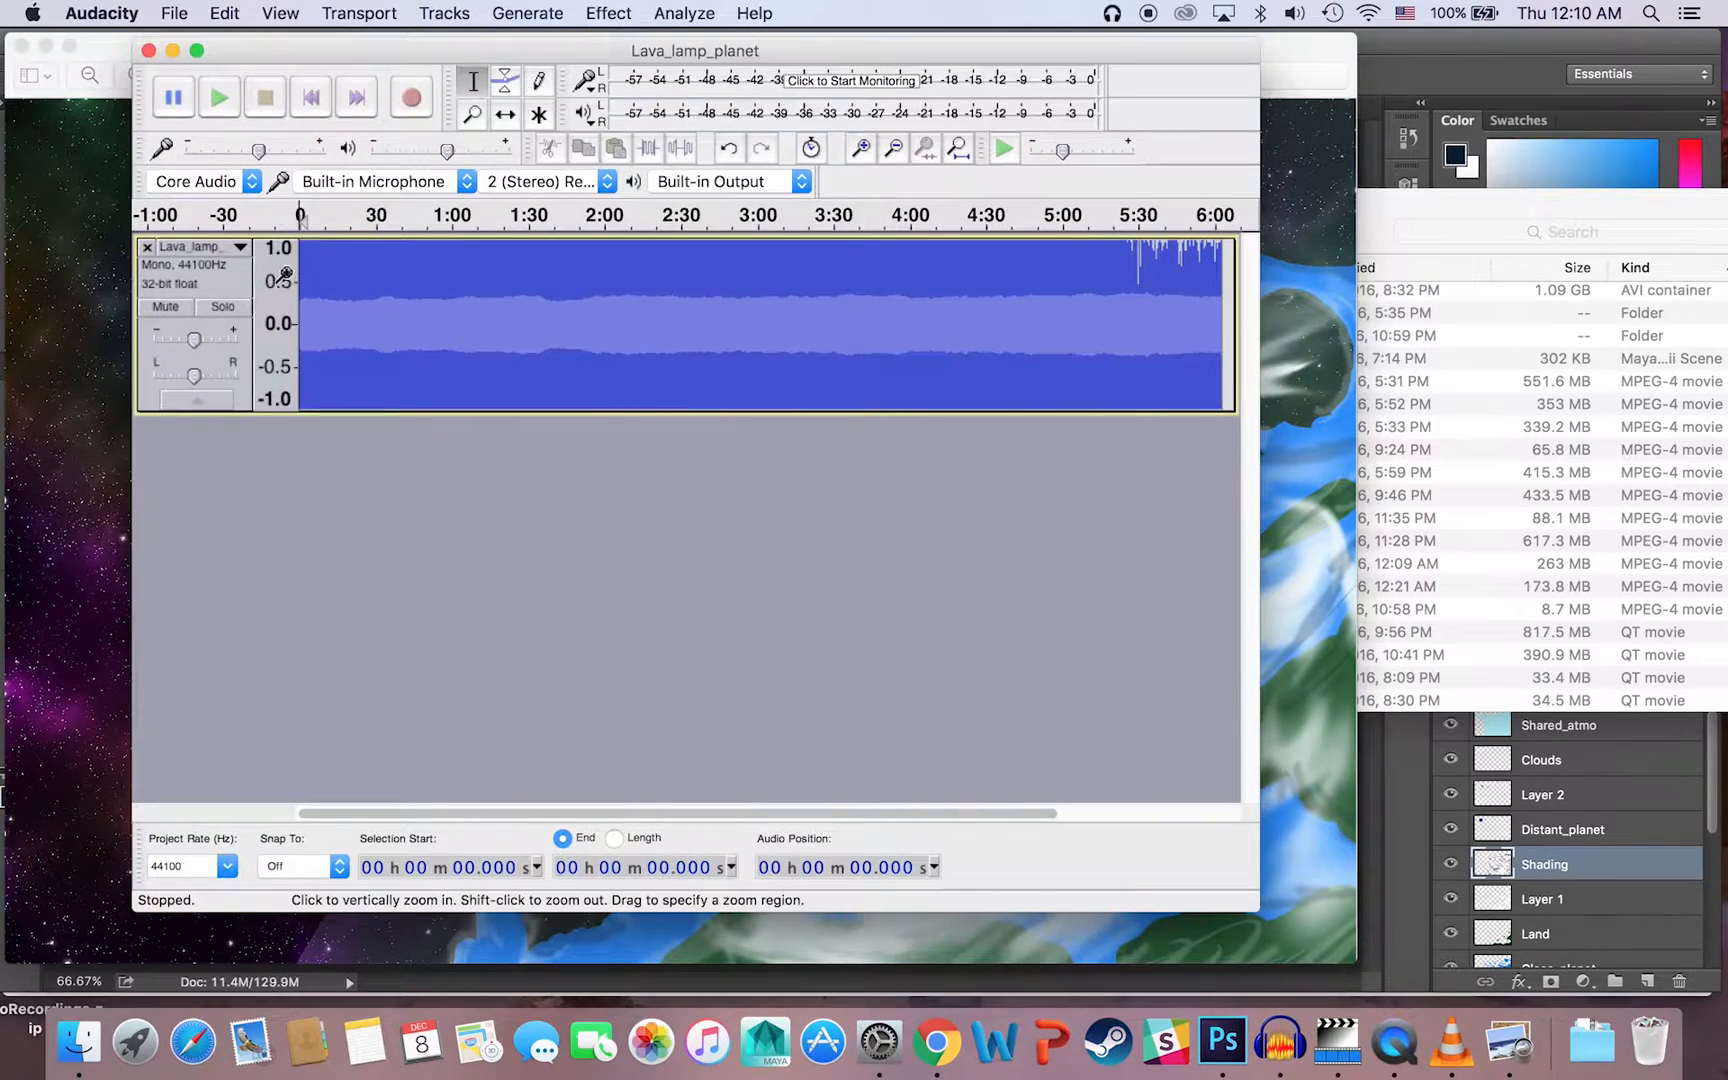
{"action": "left_click", "coordinate": [47, 50]}
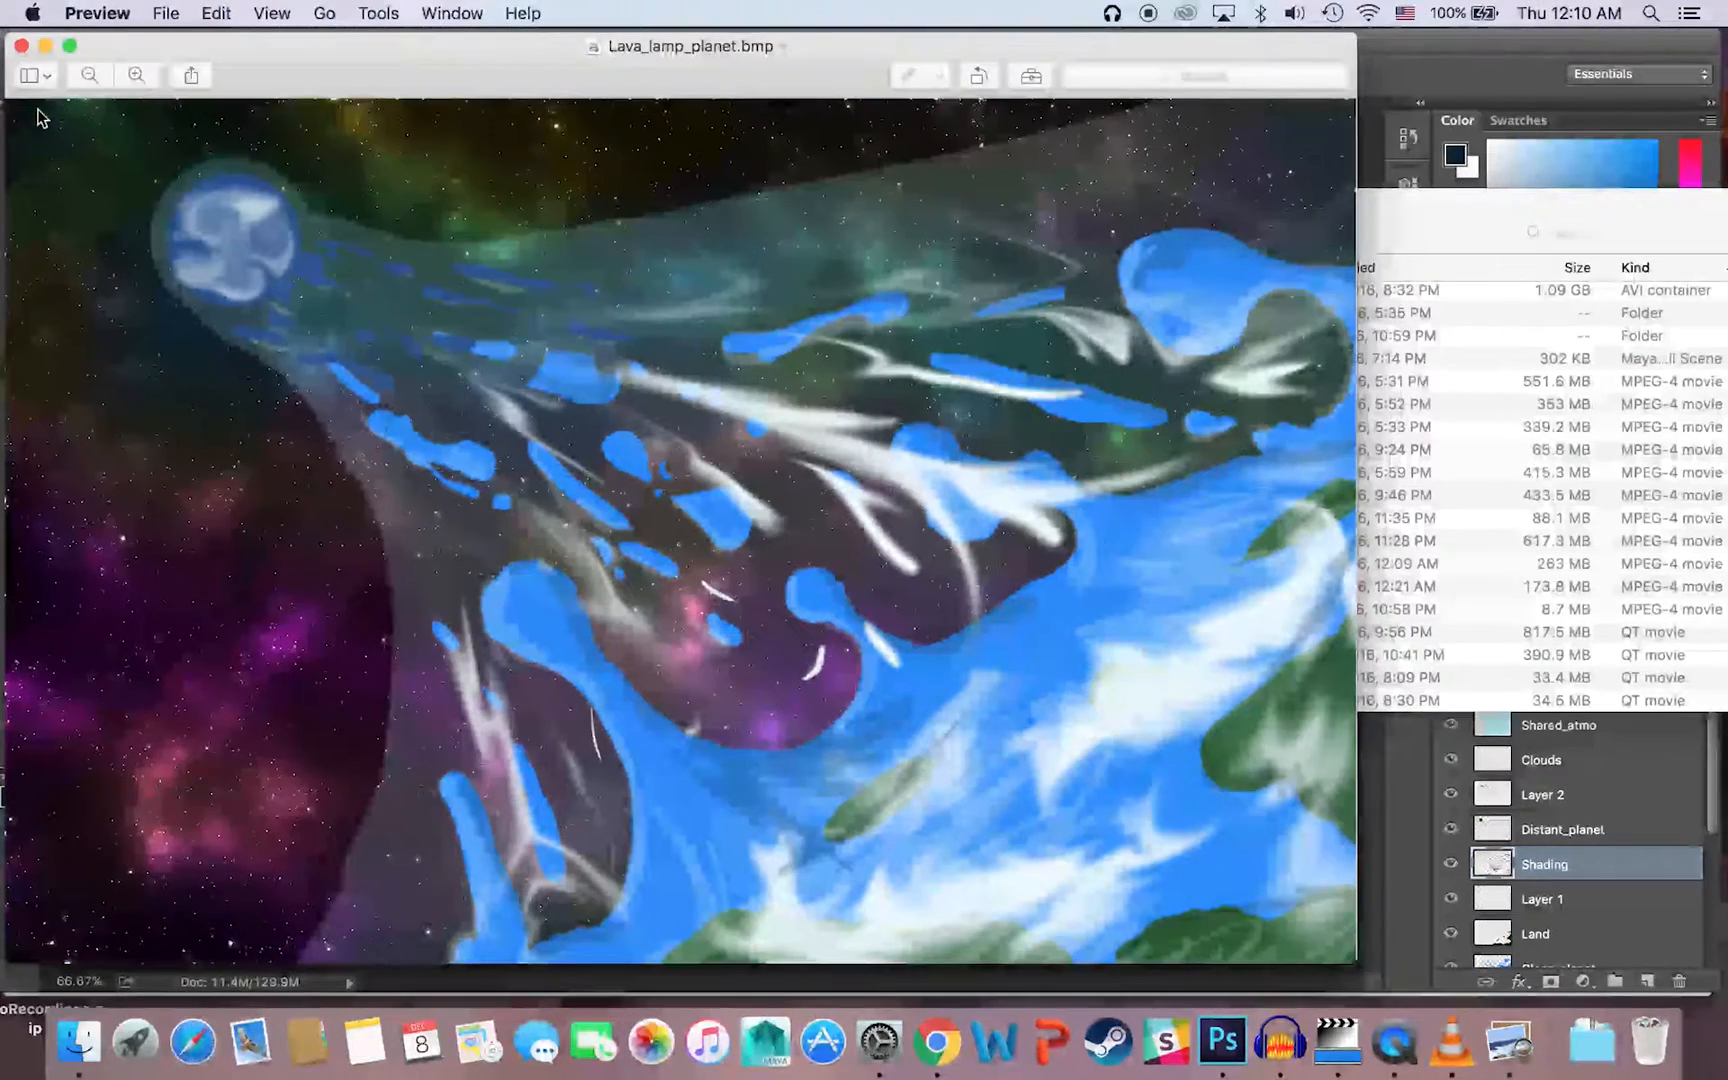
{"action": "left_click", "coordinate": [20, 46]}
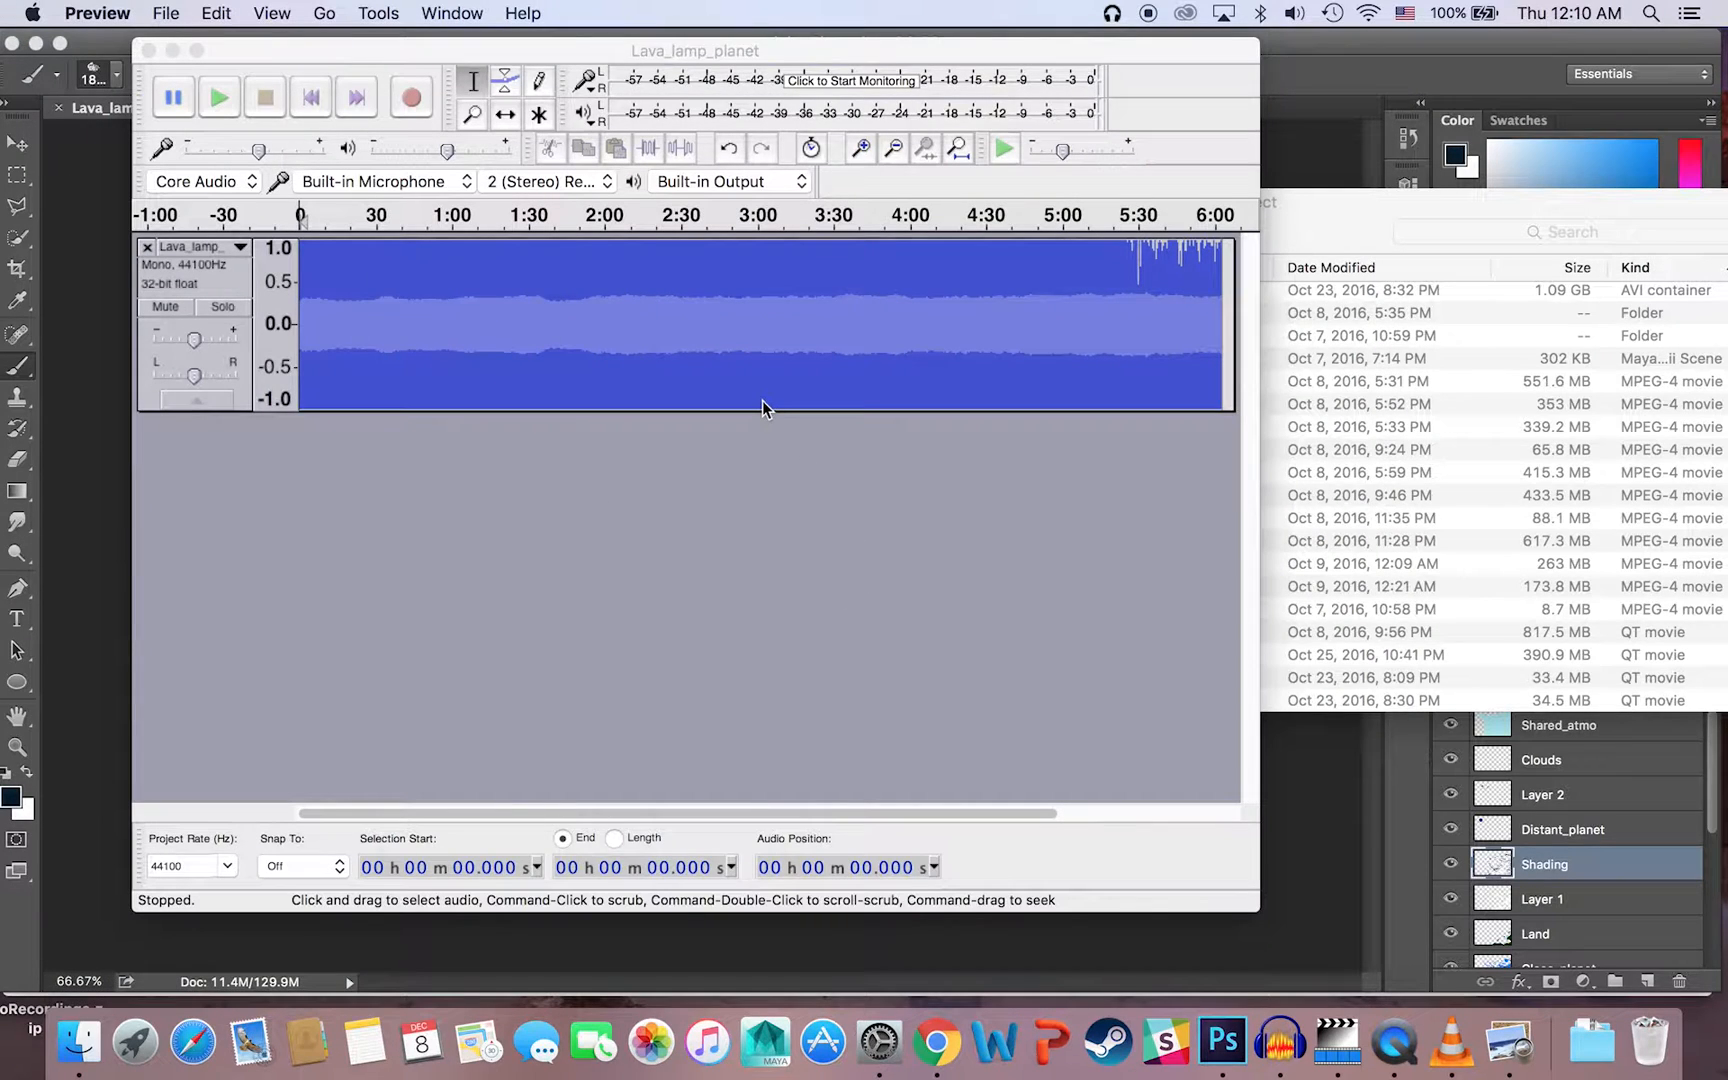
Step: Select the waveform from about 1:27 to 4:42 and apply Echo with a delay time of 1 second and a decay factor of 0.5
{"action": "left_click", "coordinate": [573, 311]}
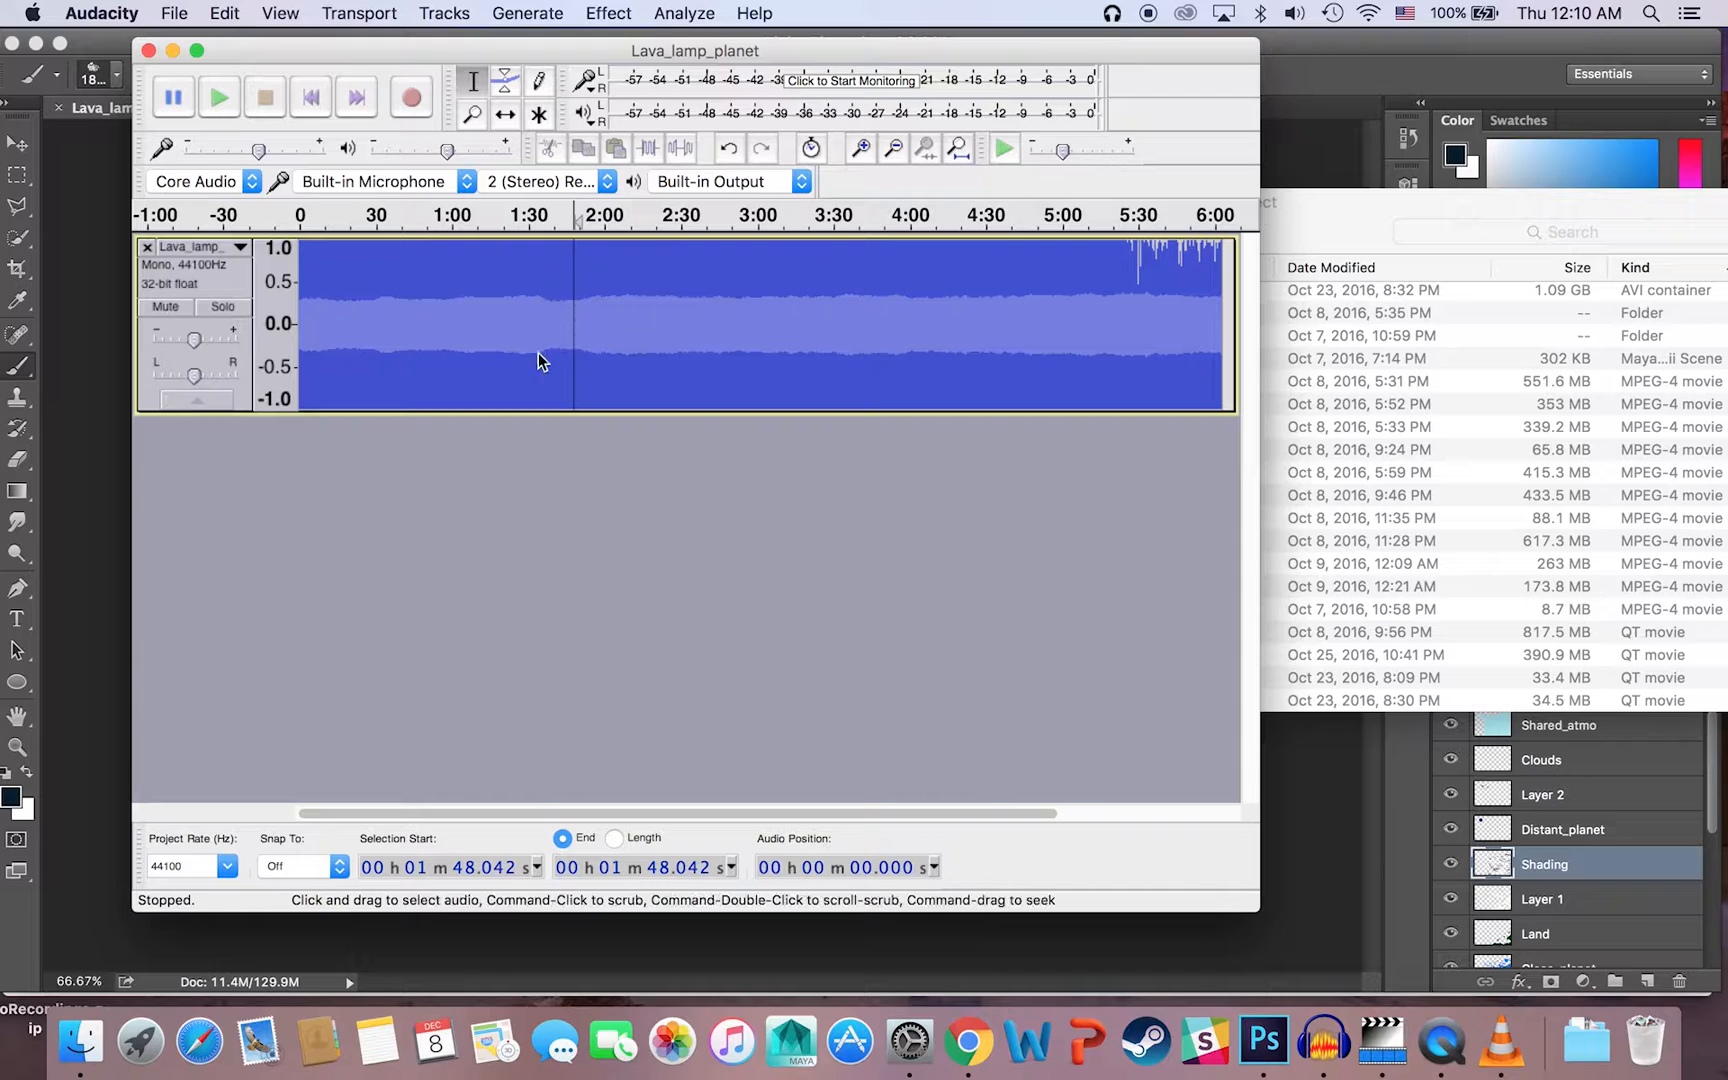
{"action": "left_click_drag", "start_coordinate": [521, 295], "coordinate": [1016, 315]}
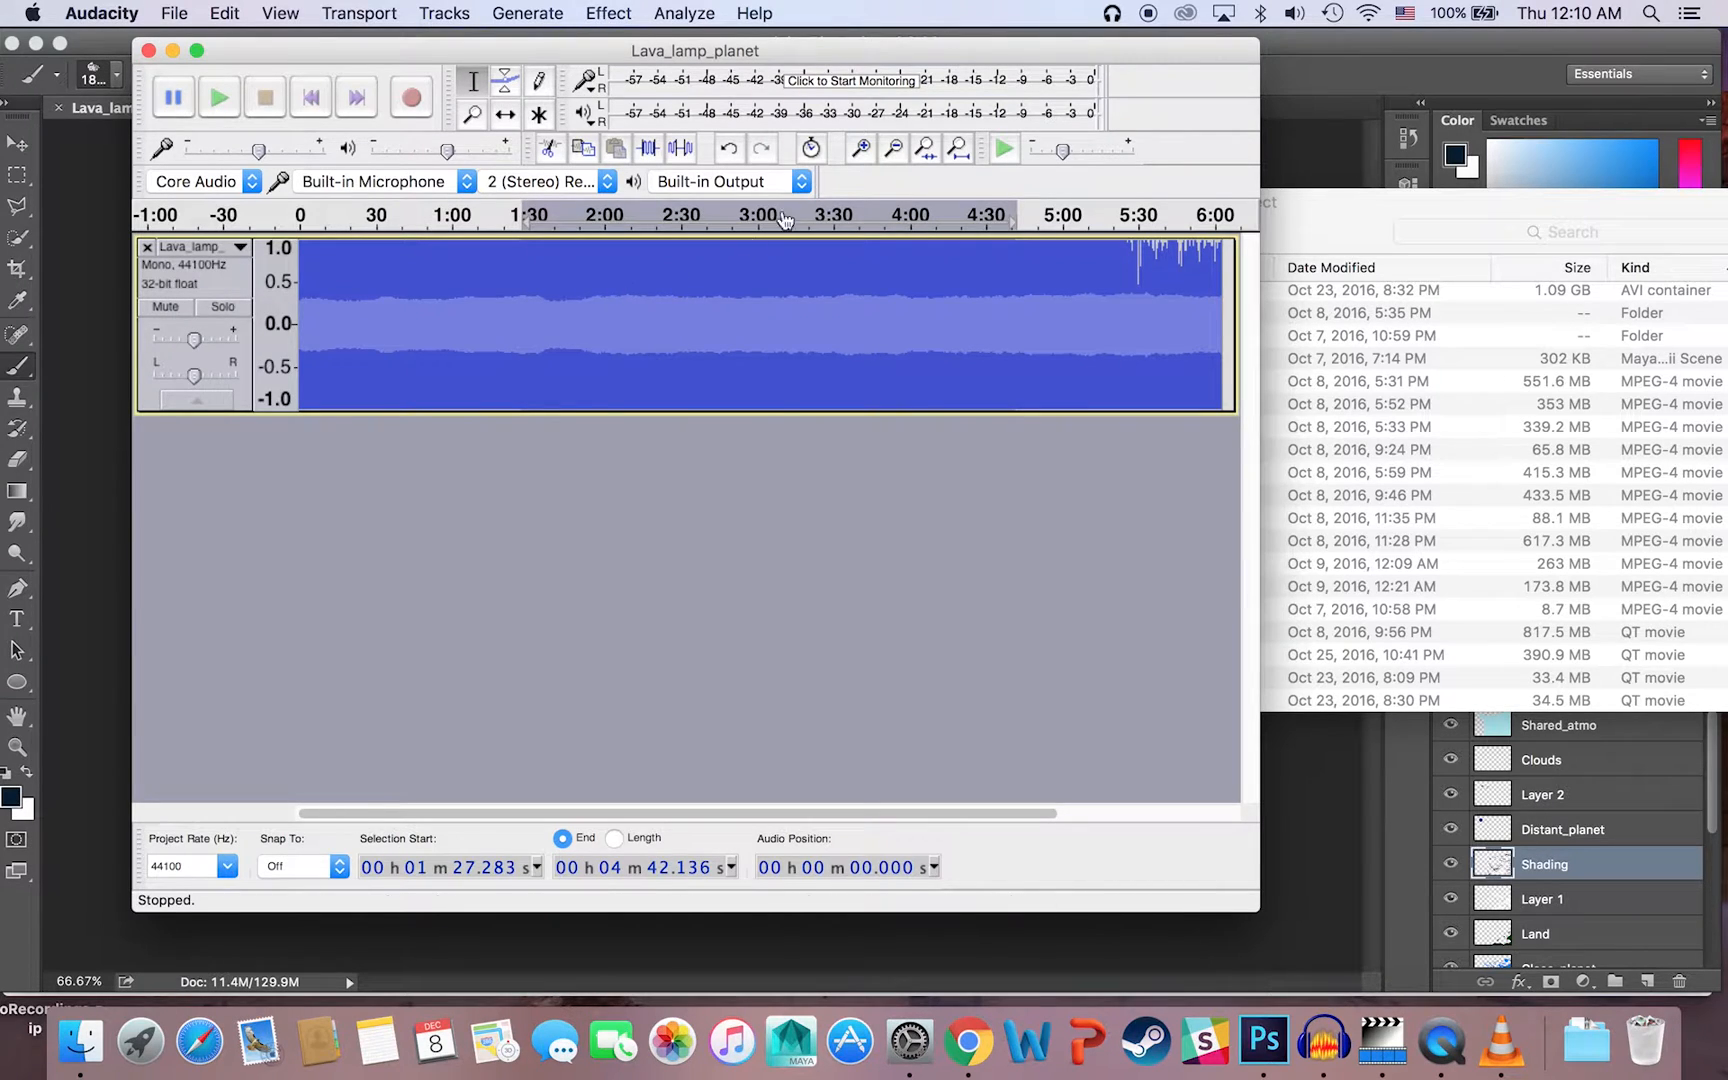
{"action": "left_click", "coordinate": [600, 13]}
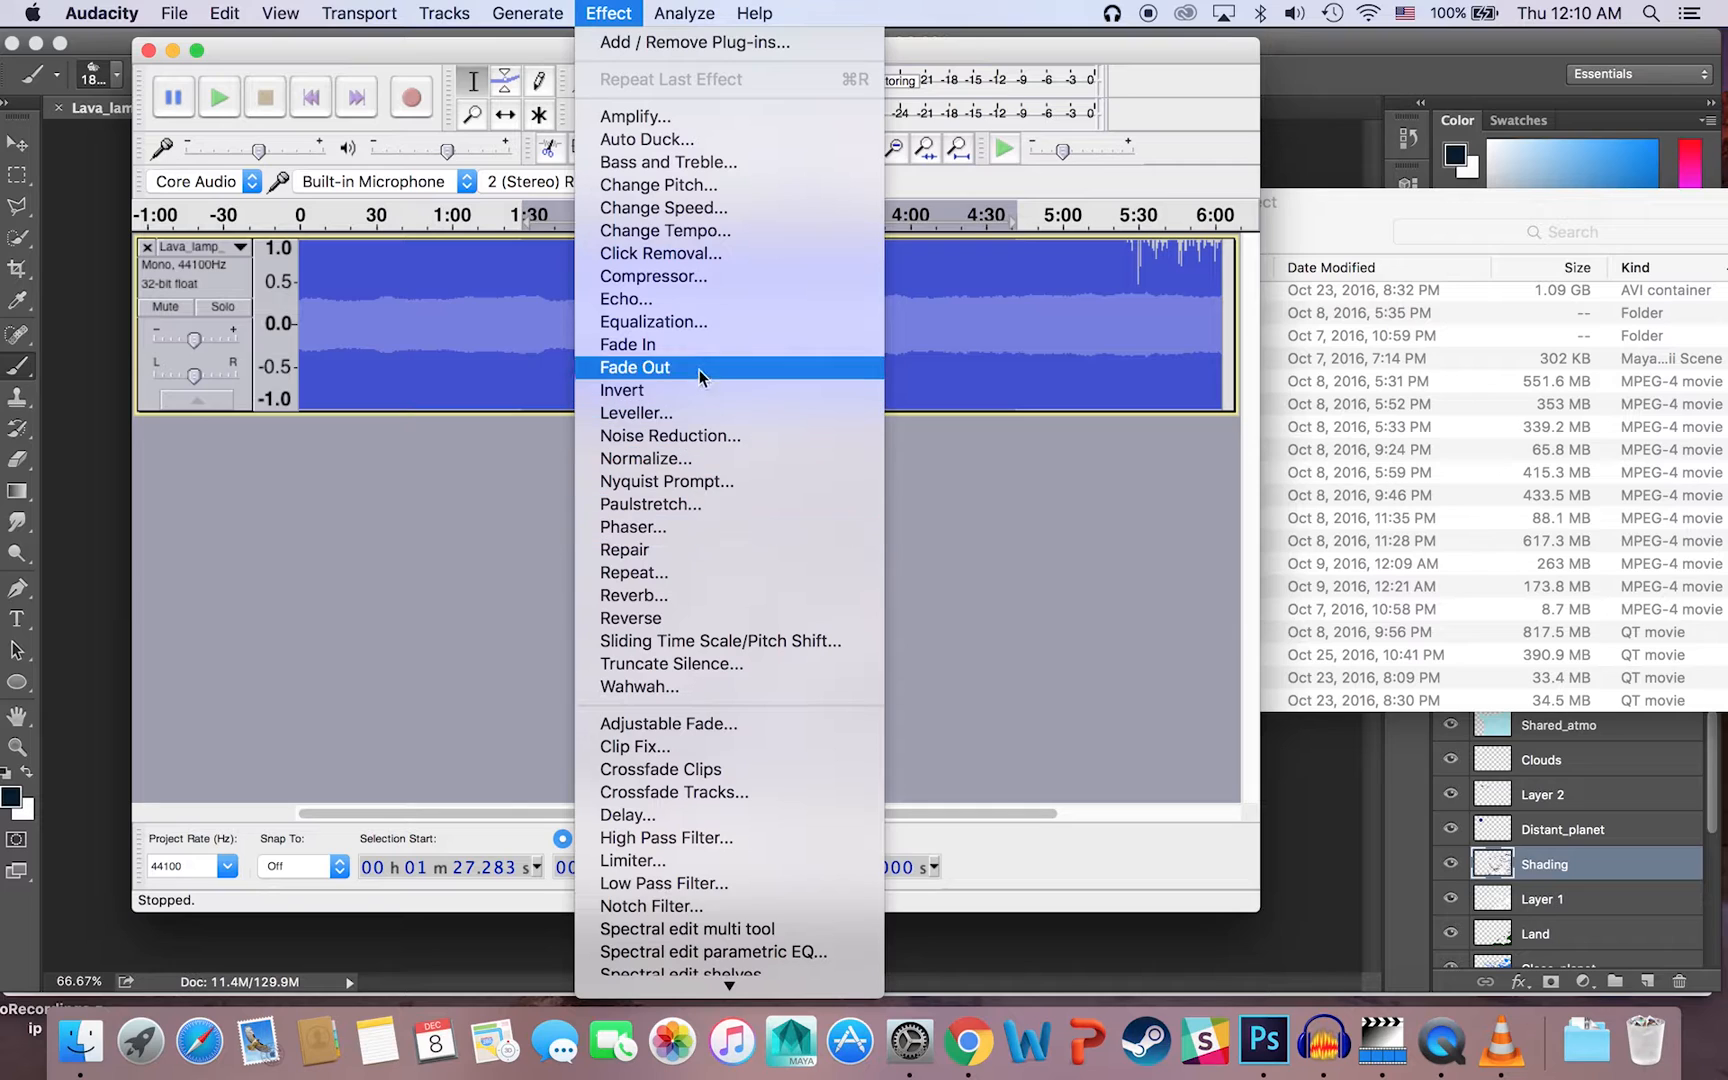
{"action": "left_click", "coordinate": [684, 298]}
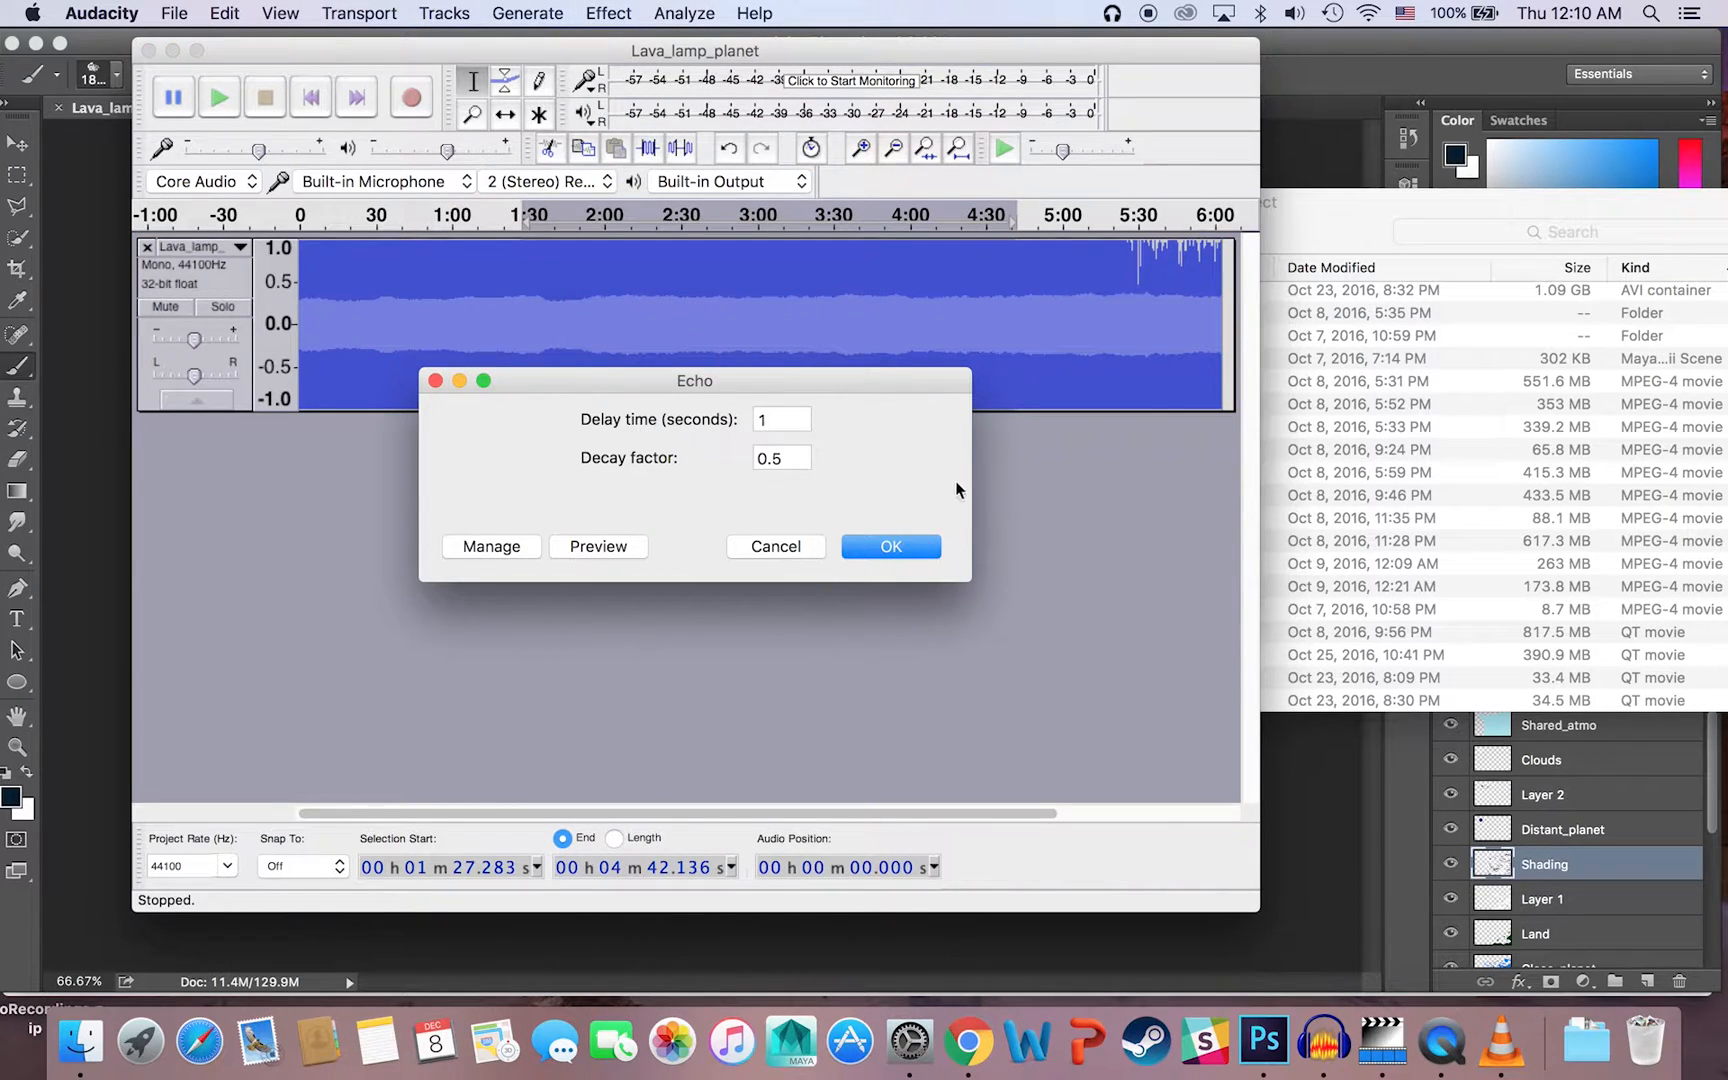
{"action": "left_click", "coordinate": [896, 538]}
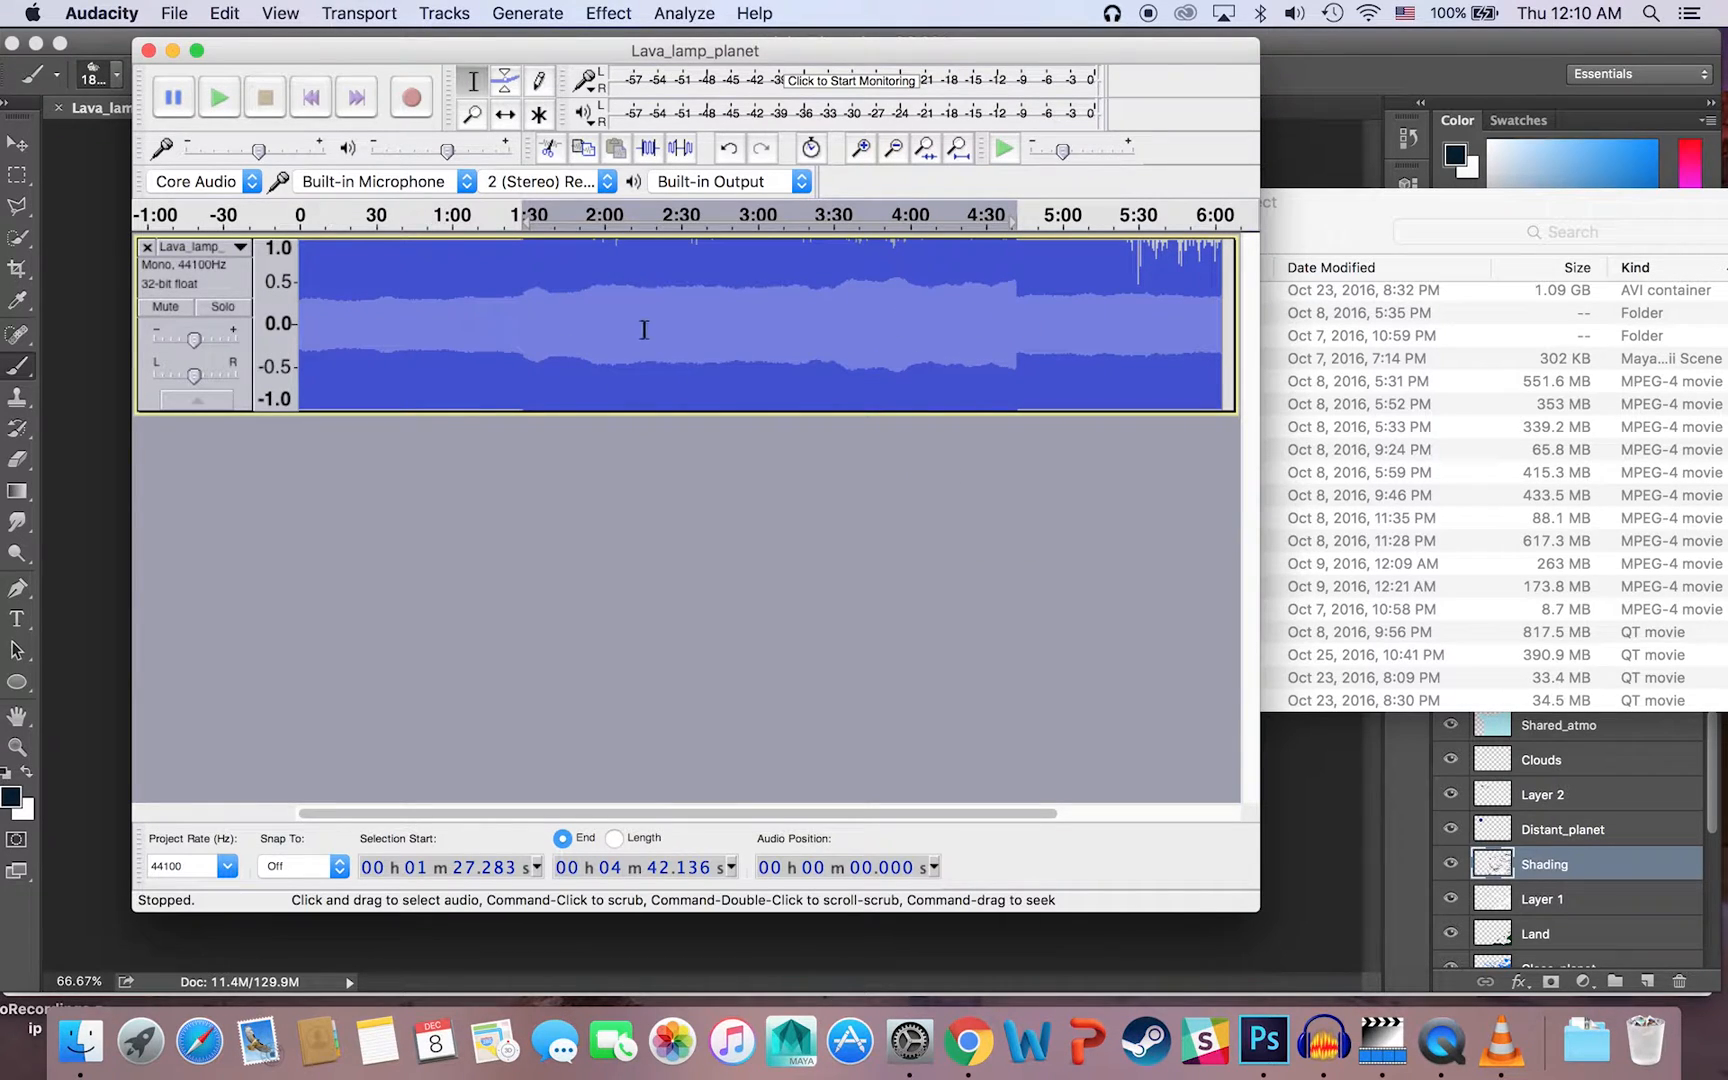
Step: Set up an audio export as other uncompressed files with a RAW (header-less) header and A-Law encoding
{"action": "left_click", "coordinate": [174, 13]}
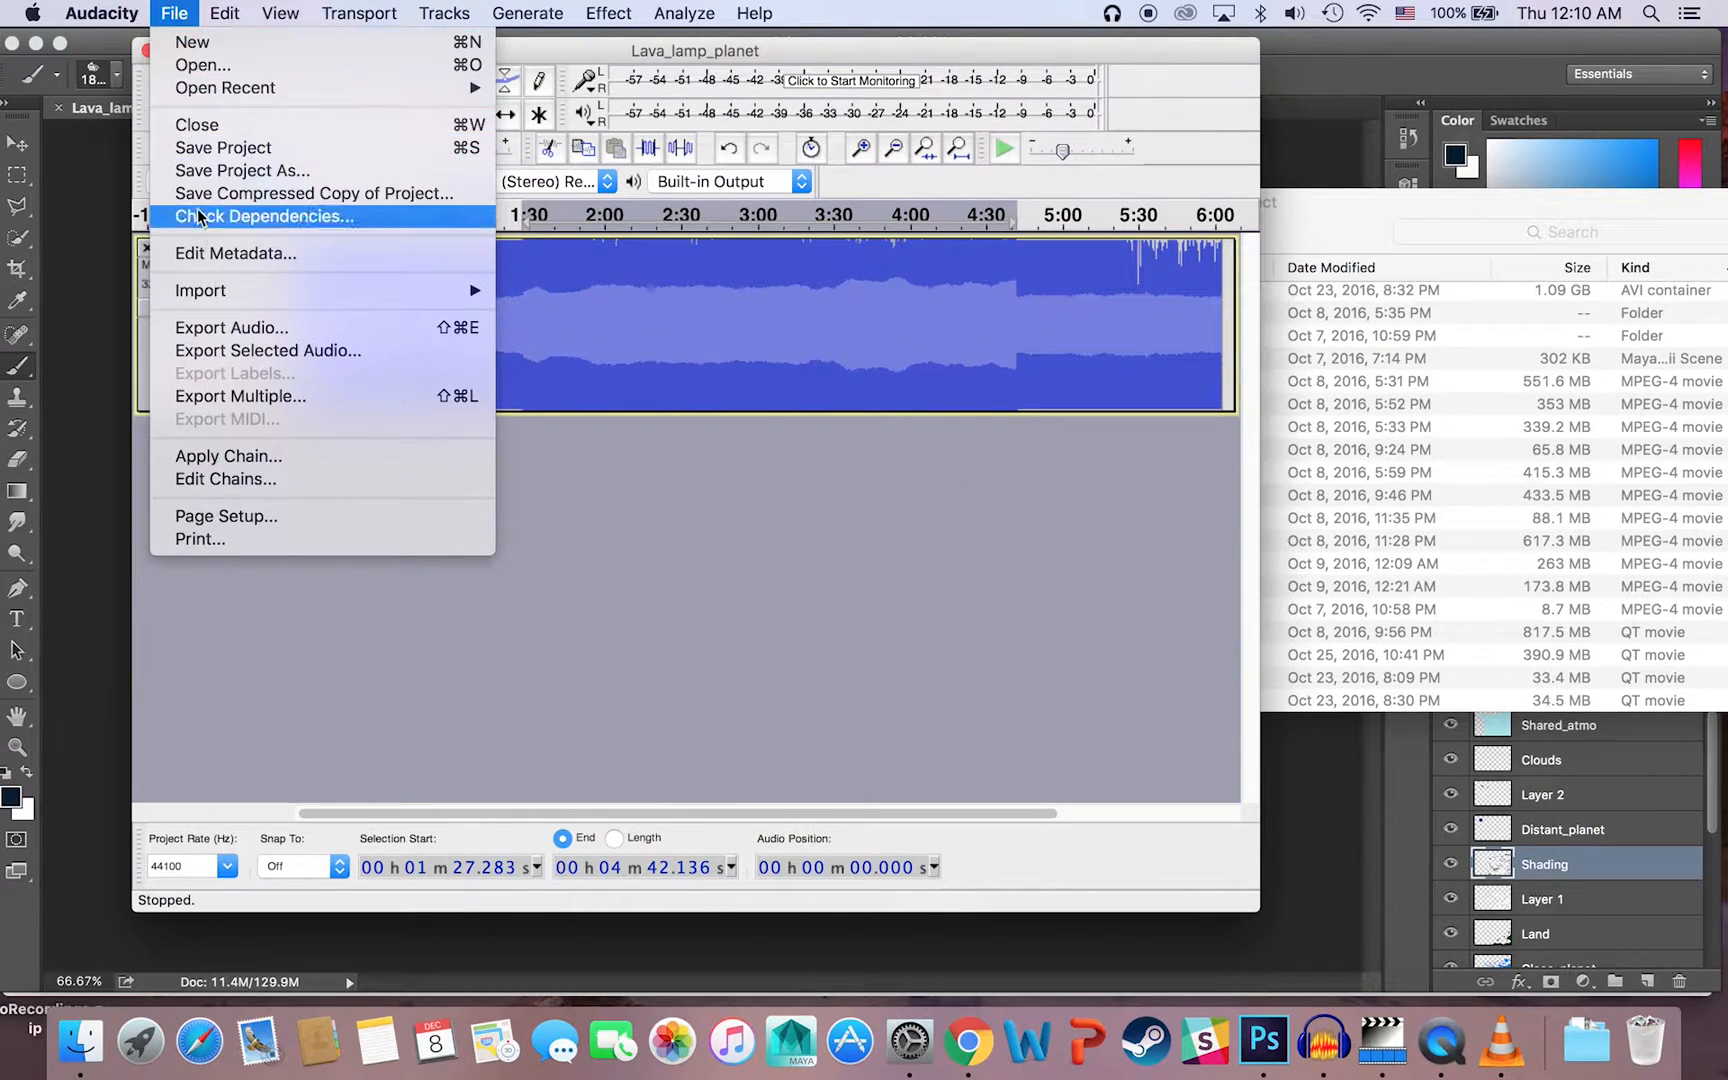
{"action": "mouse_move", "coordinate": [231, 289]}
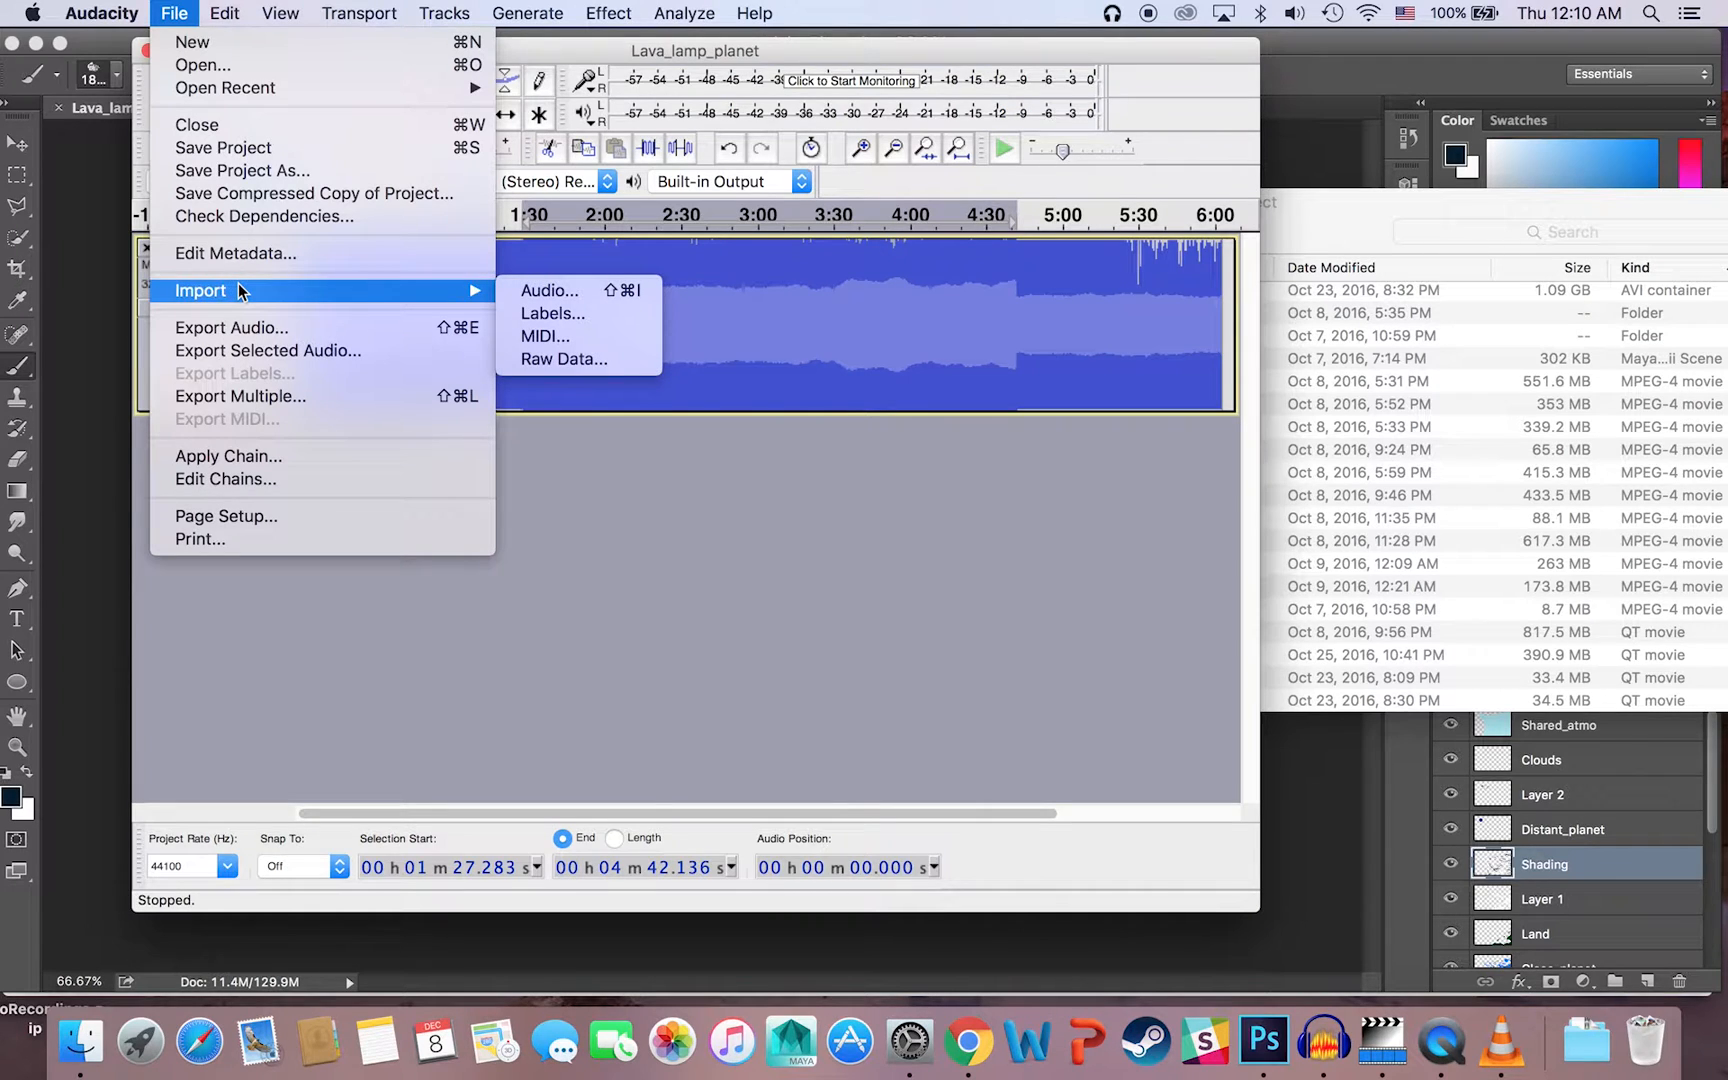
{"action": "left_click", "coordinate": [243, 338]}
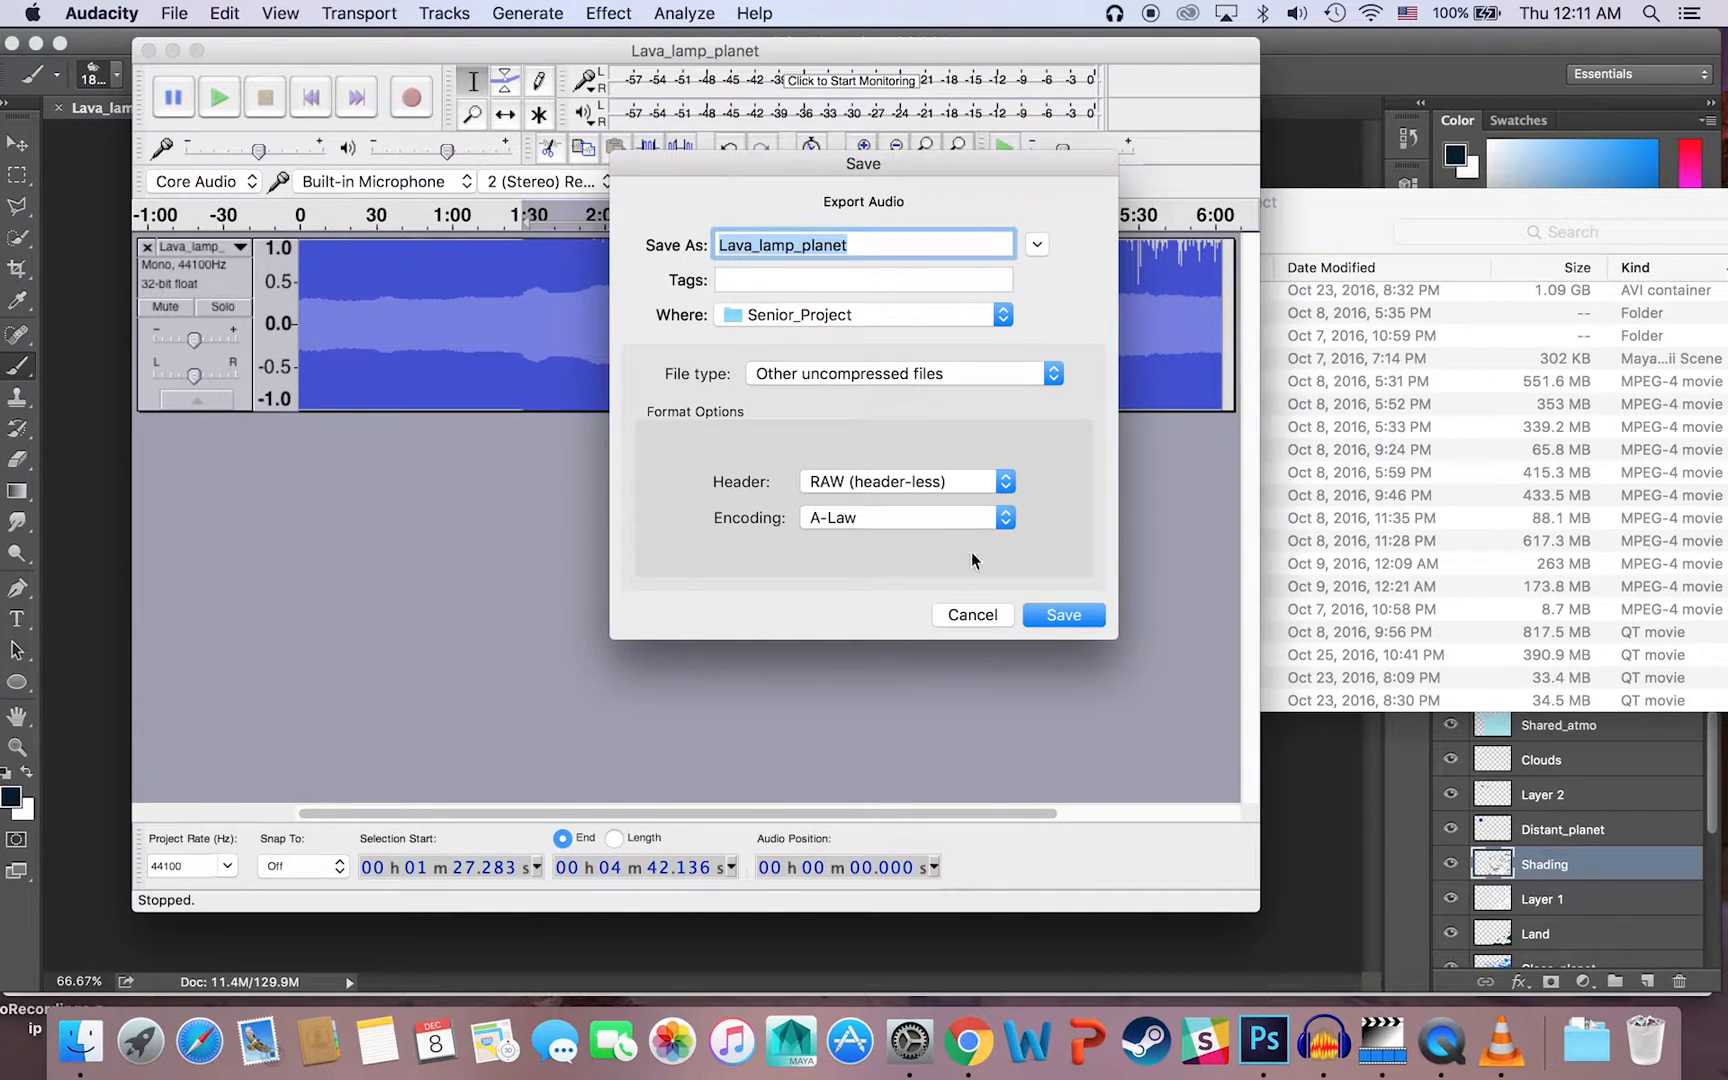
{"action": "left_click", "coordinate": [912, 517]}
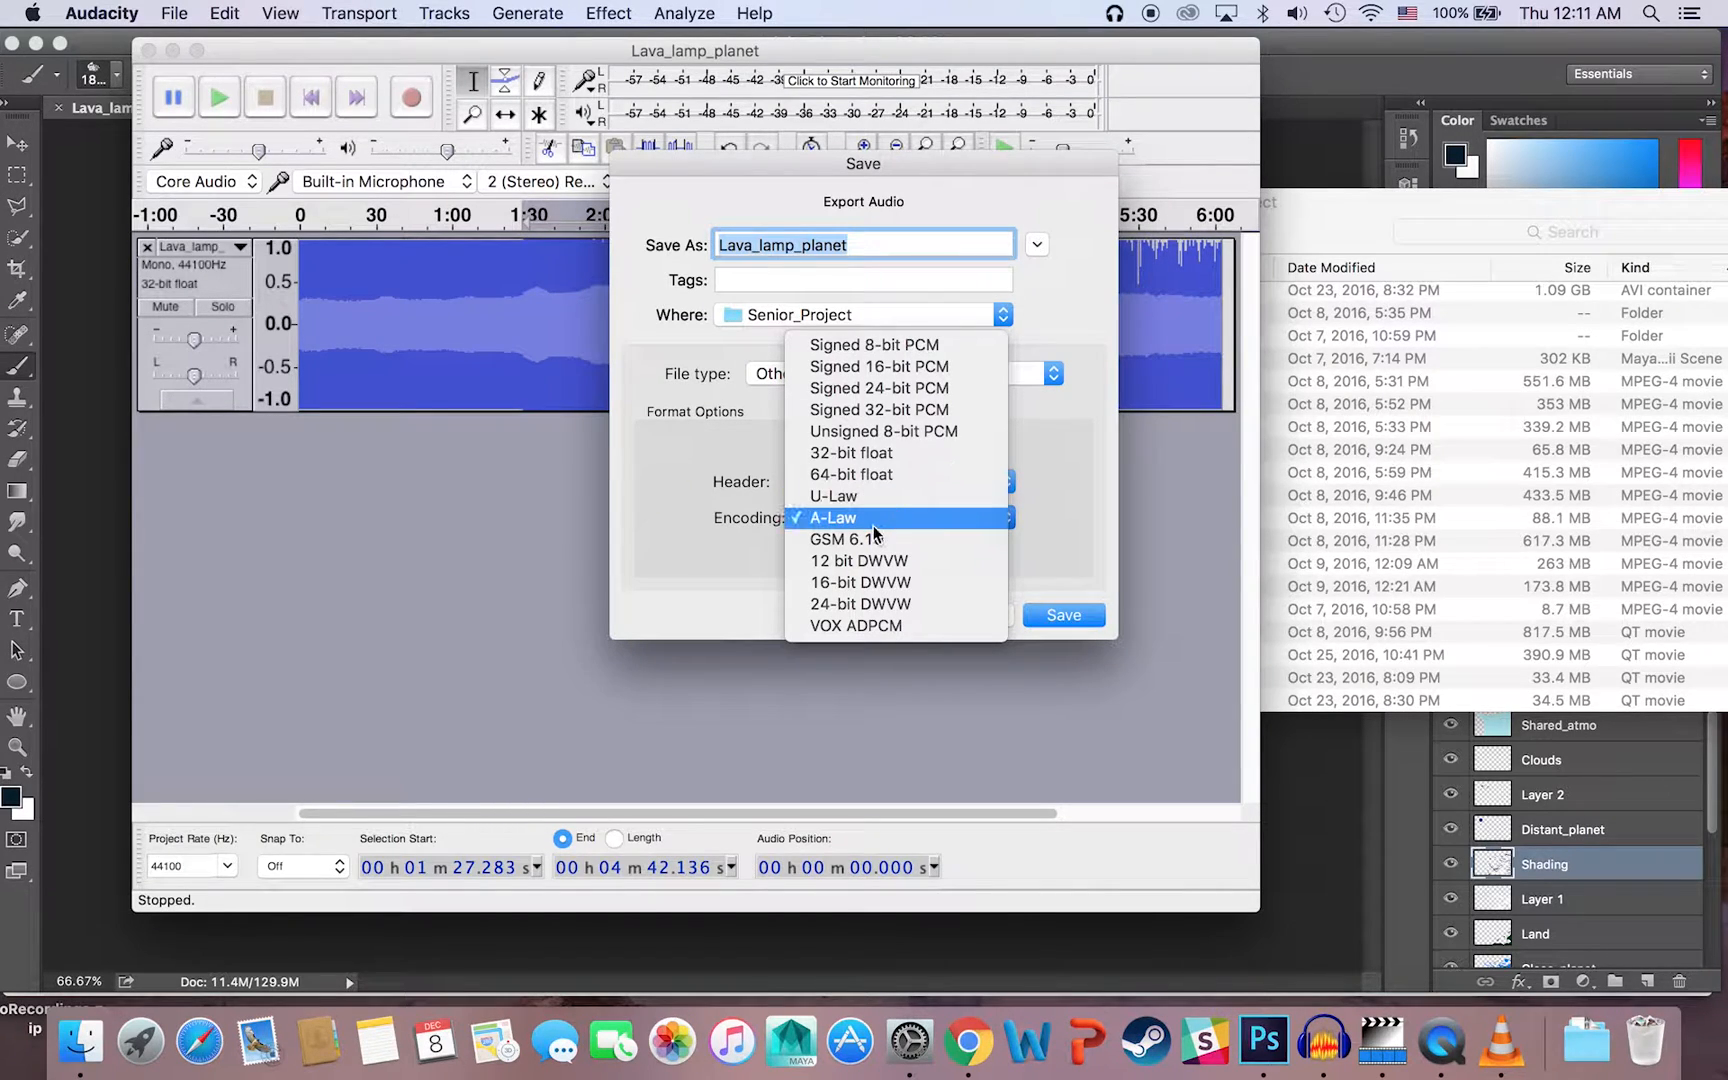
{"action": "left_click", "coordinate": [694, 500]}
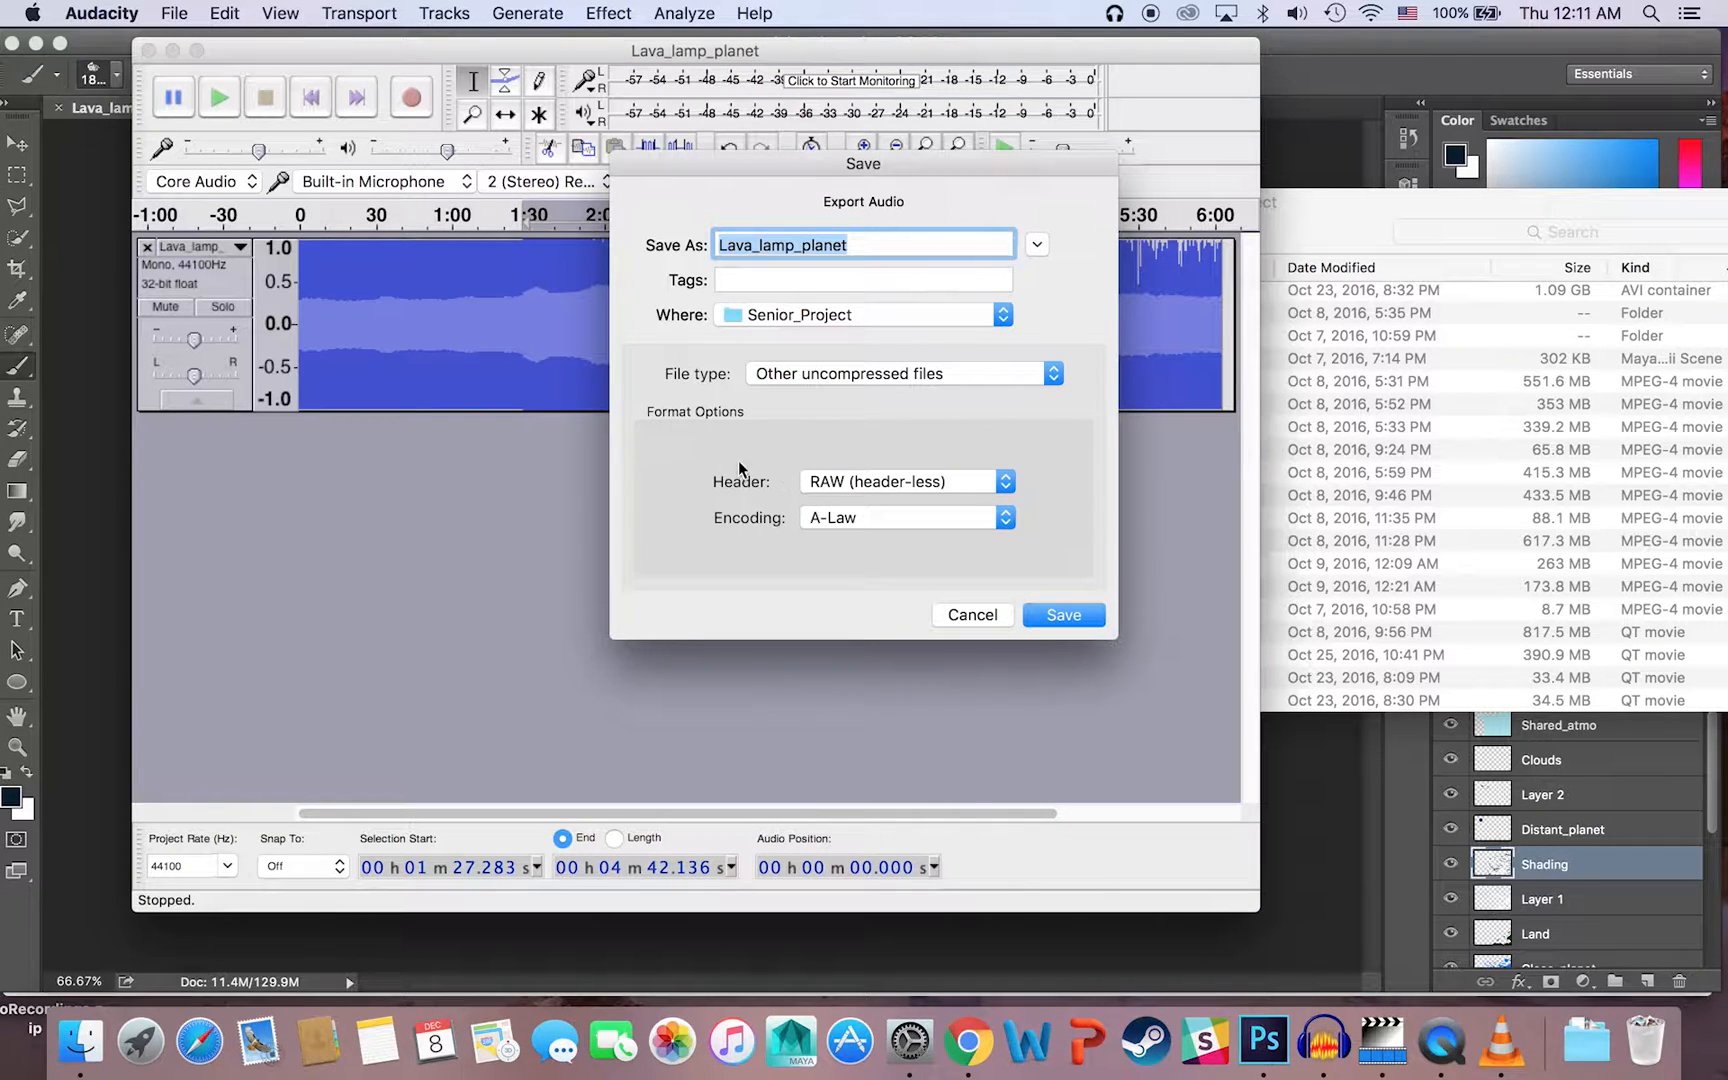
Step: Name the export Lava_lamp_planet_b.png and save it in Senior_Project, accepting the nonstandard extension
{"action": "left_click", "coordinate": [886, 250]}
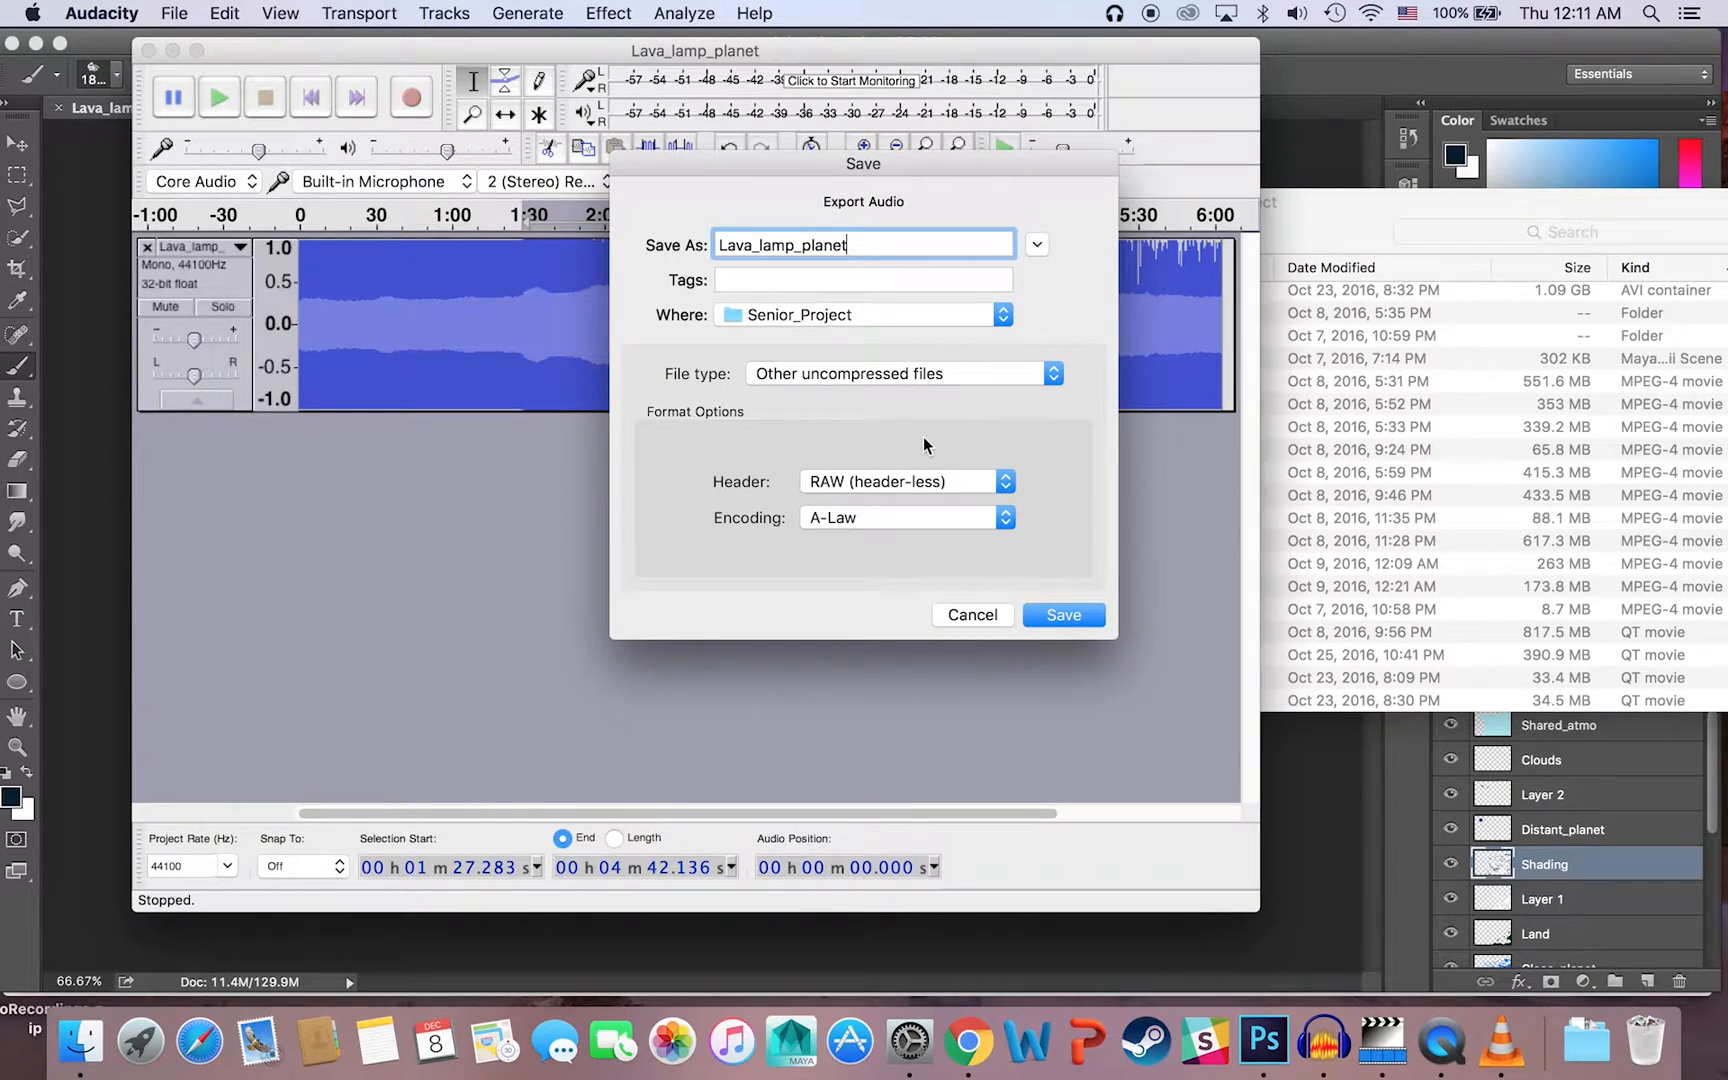
{"action": "type", "text": "_b.bmp"}
{"action": "key", "text": "BackSpace"}
{"action": "key", "text": "BackSpace"}
{"action": "key", "text": "BackSpace"}
{"action": "type", "text": "png"}
{"action": "left_click", "coordinate": [1062, 614]}
{"action": "left_click", "coordinate": [1030, 450]}
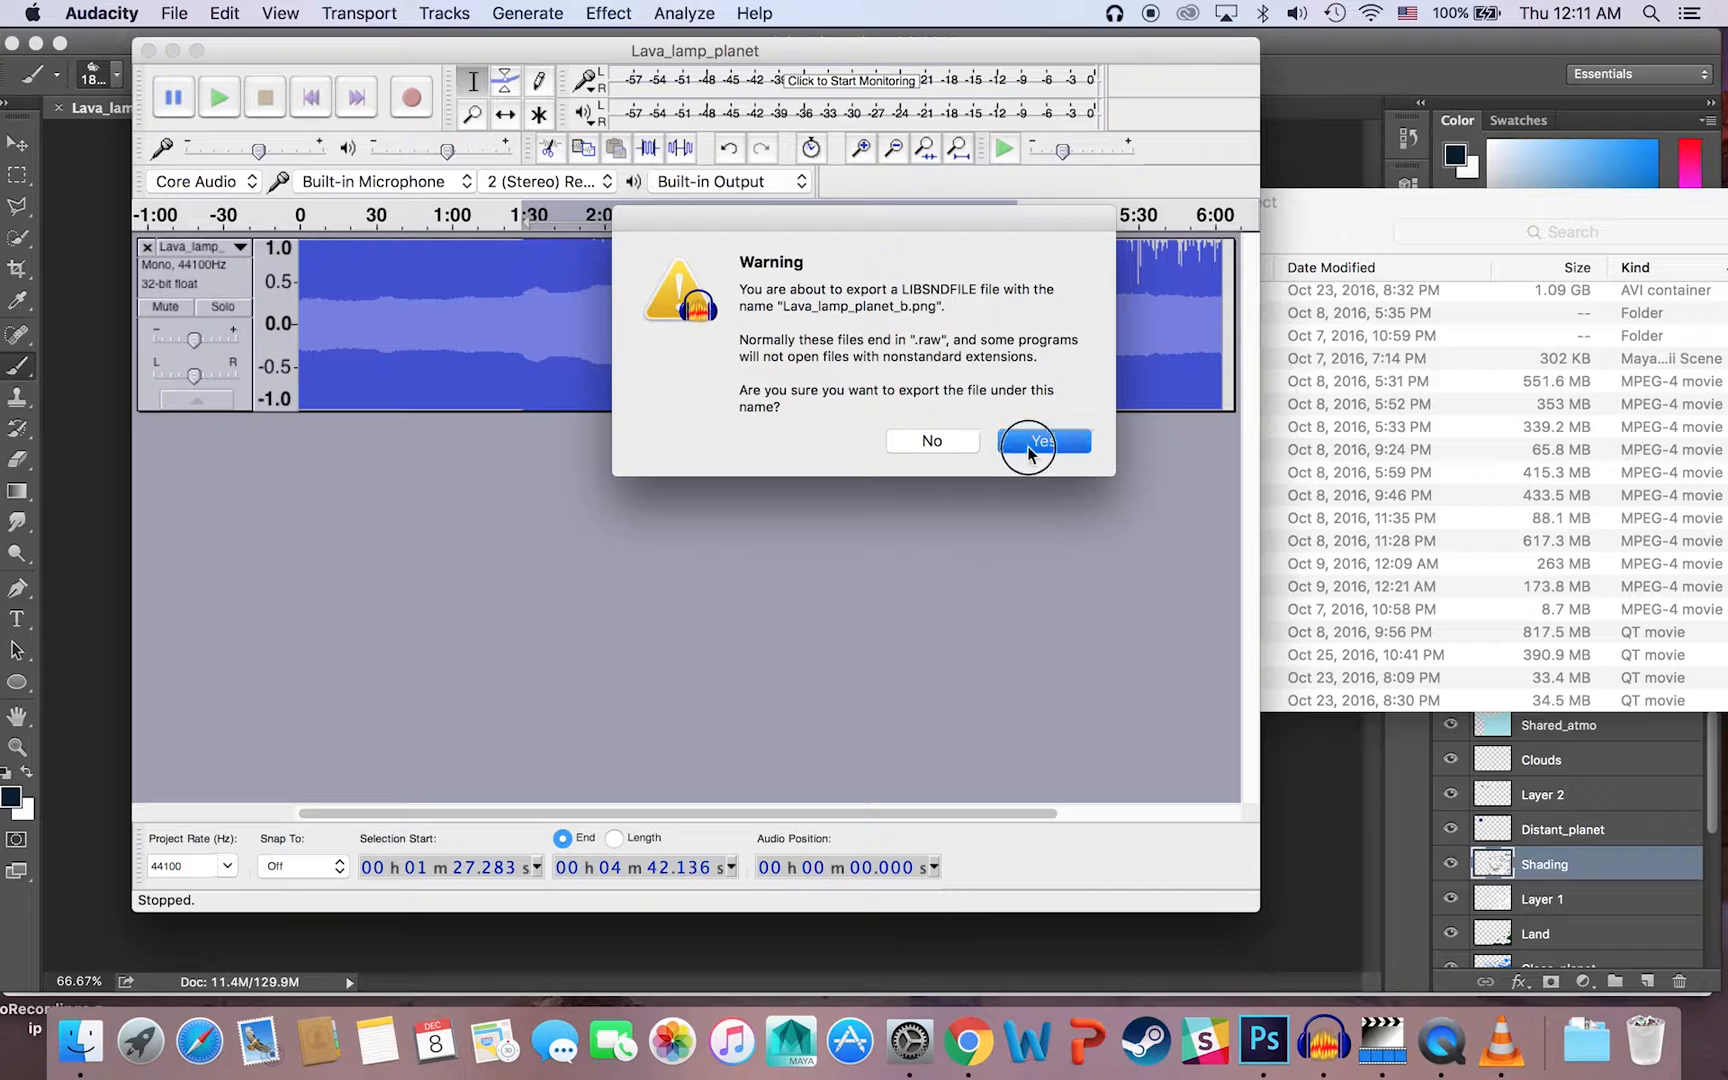
{"action": "left_click", "coordinate": [1099, 743]}
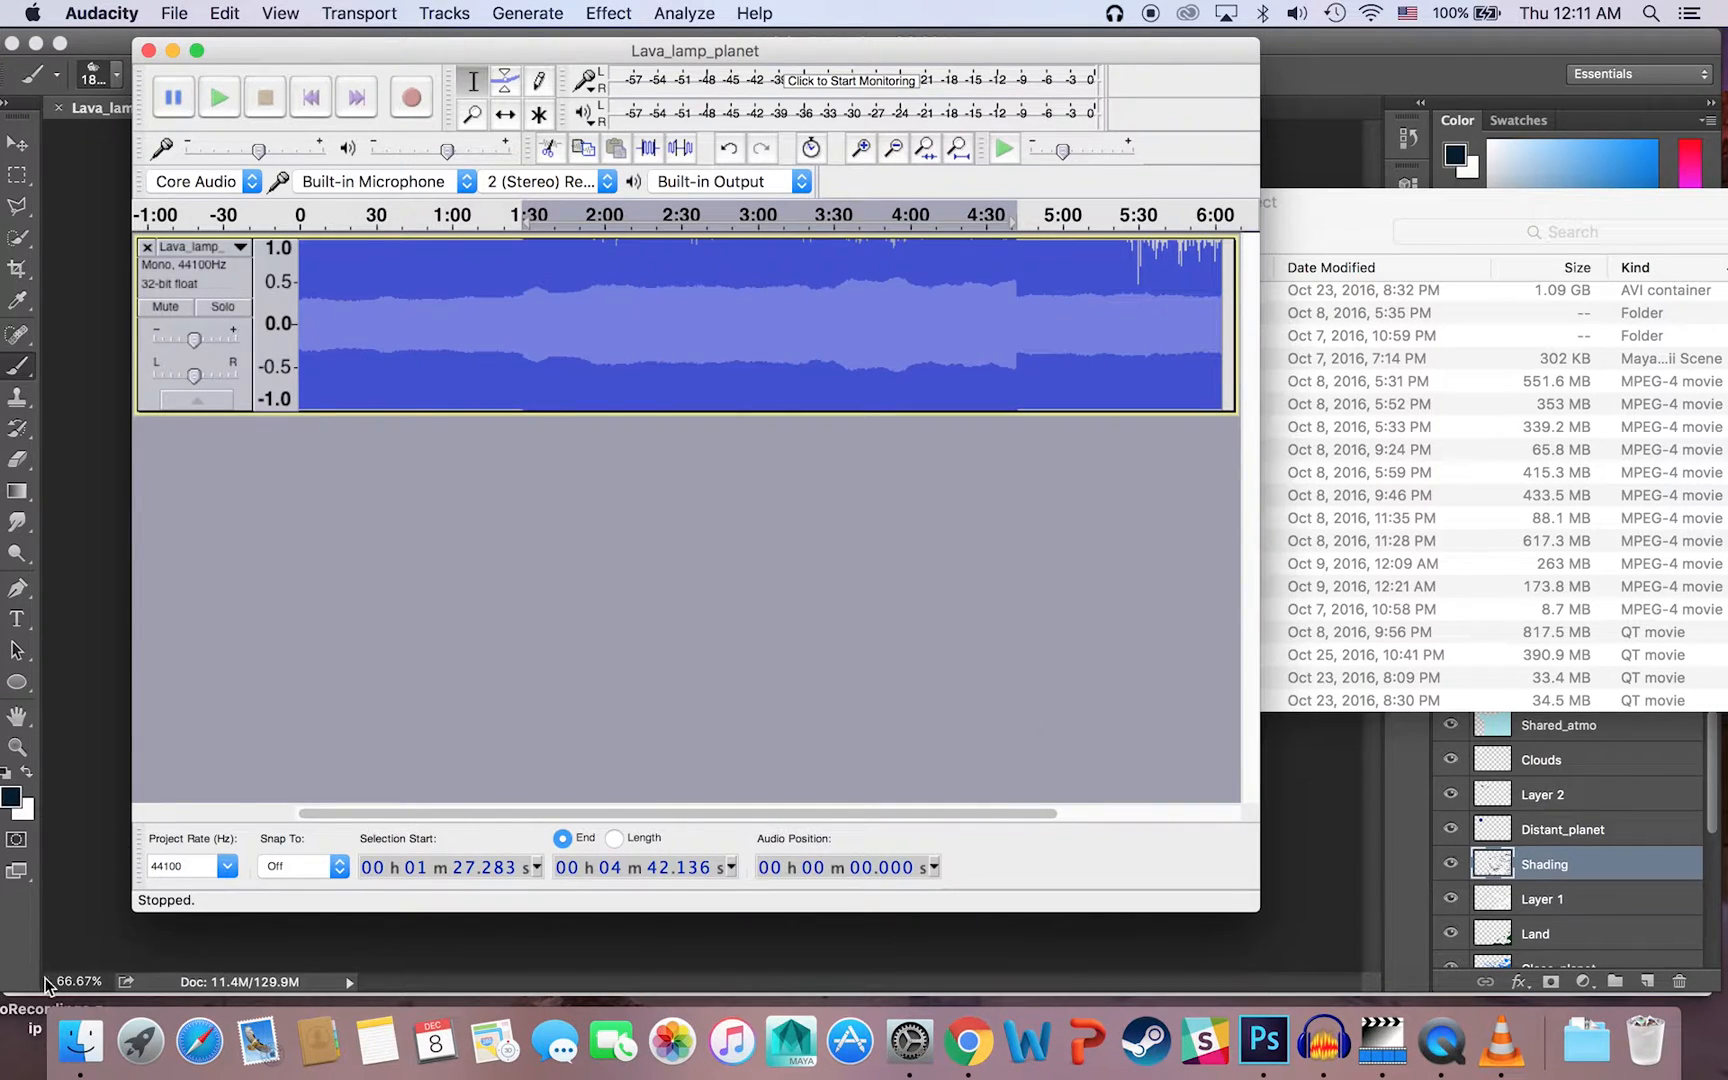
Step: Open Lava_lamp_planet_b.png from Finder in Preview, examine how the Echo altered the picture, and close the image
{"action": "left_click", "coordinate": [80, 1042]}
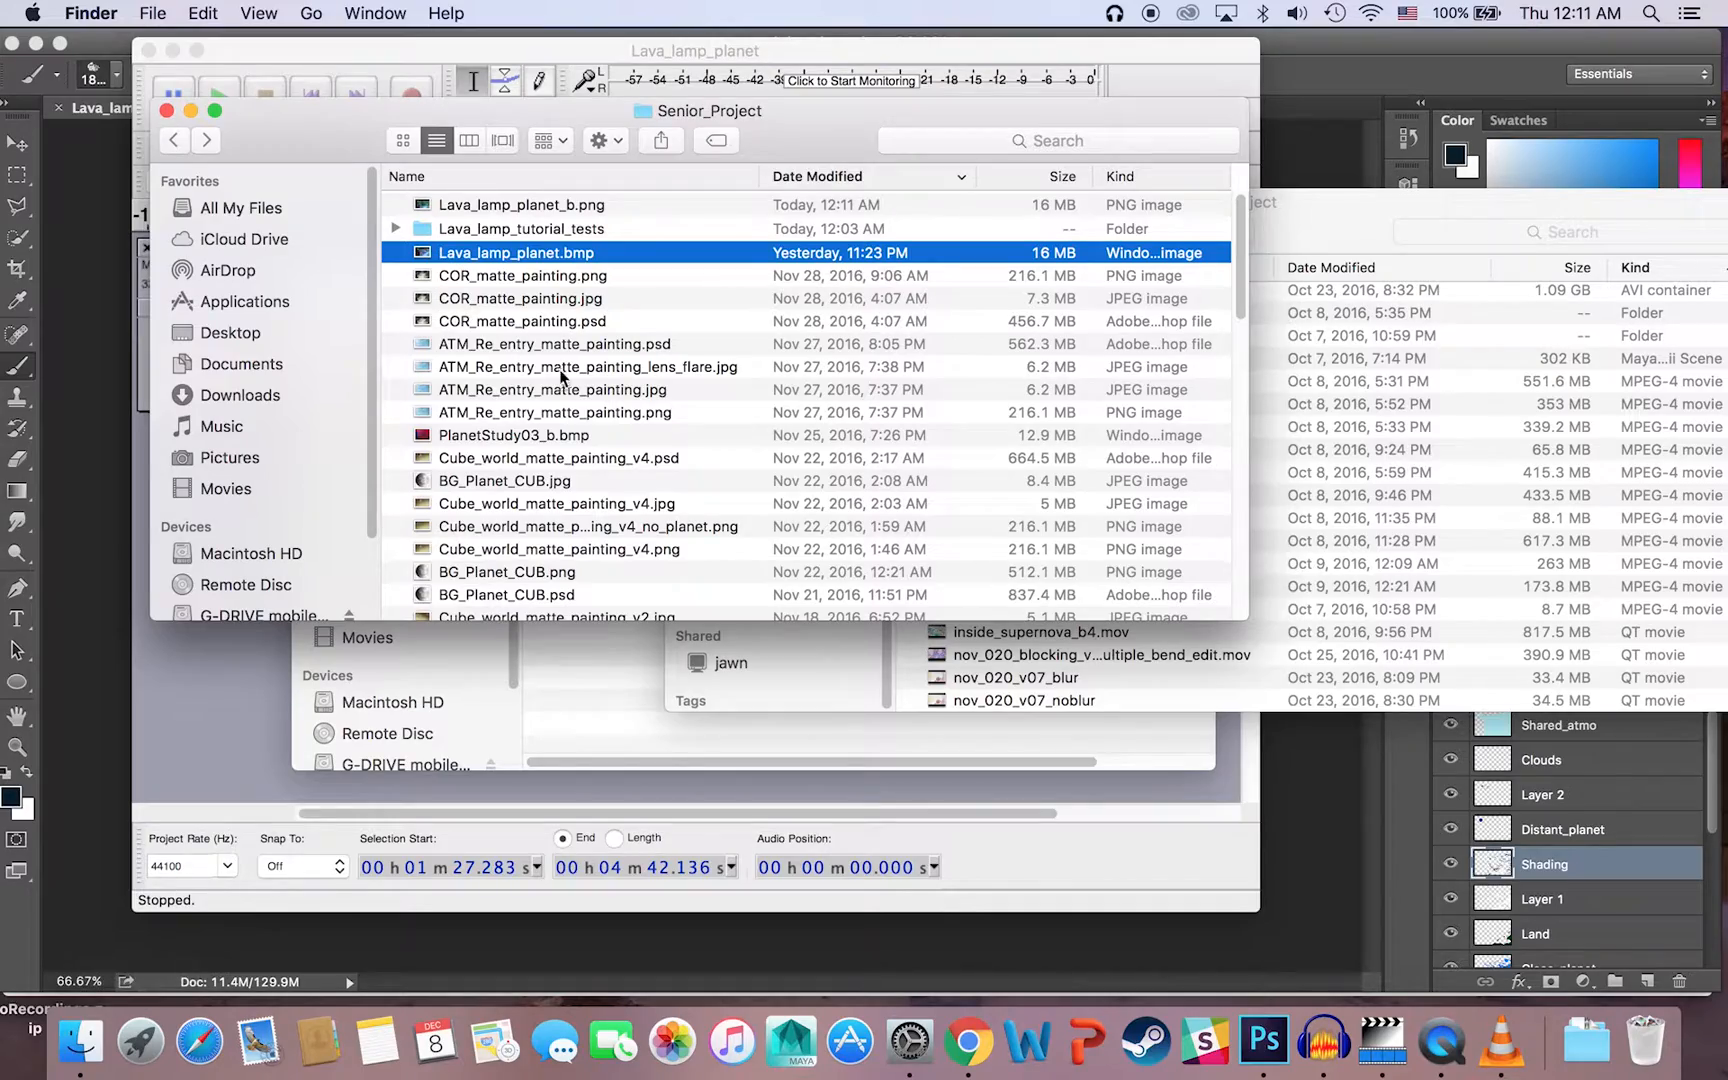
{"action": "double_click", "coordinate": [498, 205]}
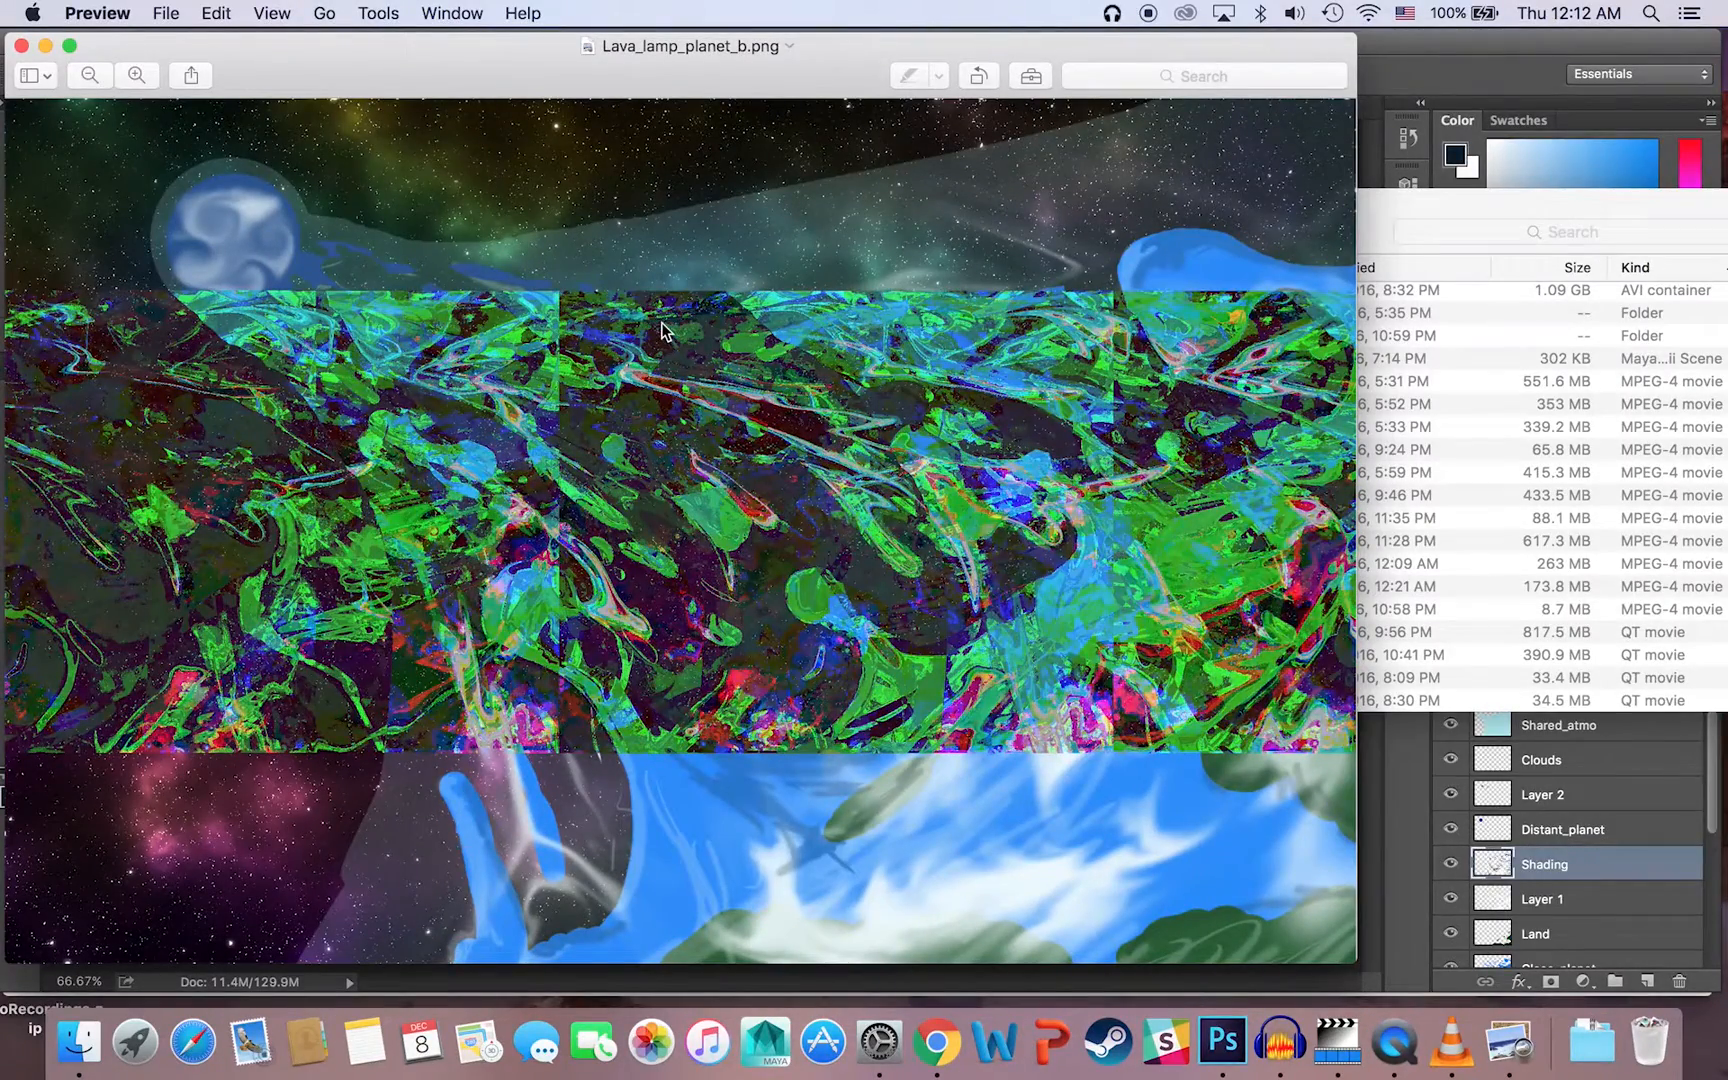
{"action": "left_click", "coordinate": [28, 70]}
{"action": "left_click", "coordinate": [296, 63]}
{"action": "left_click", "coordinate": [21, 47]}
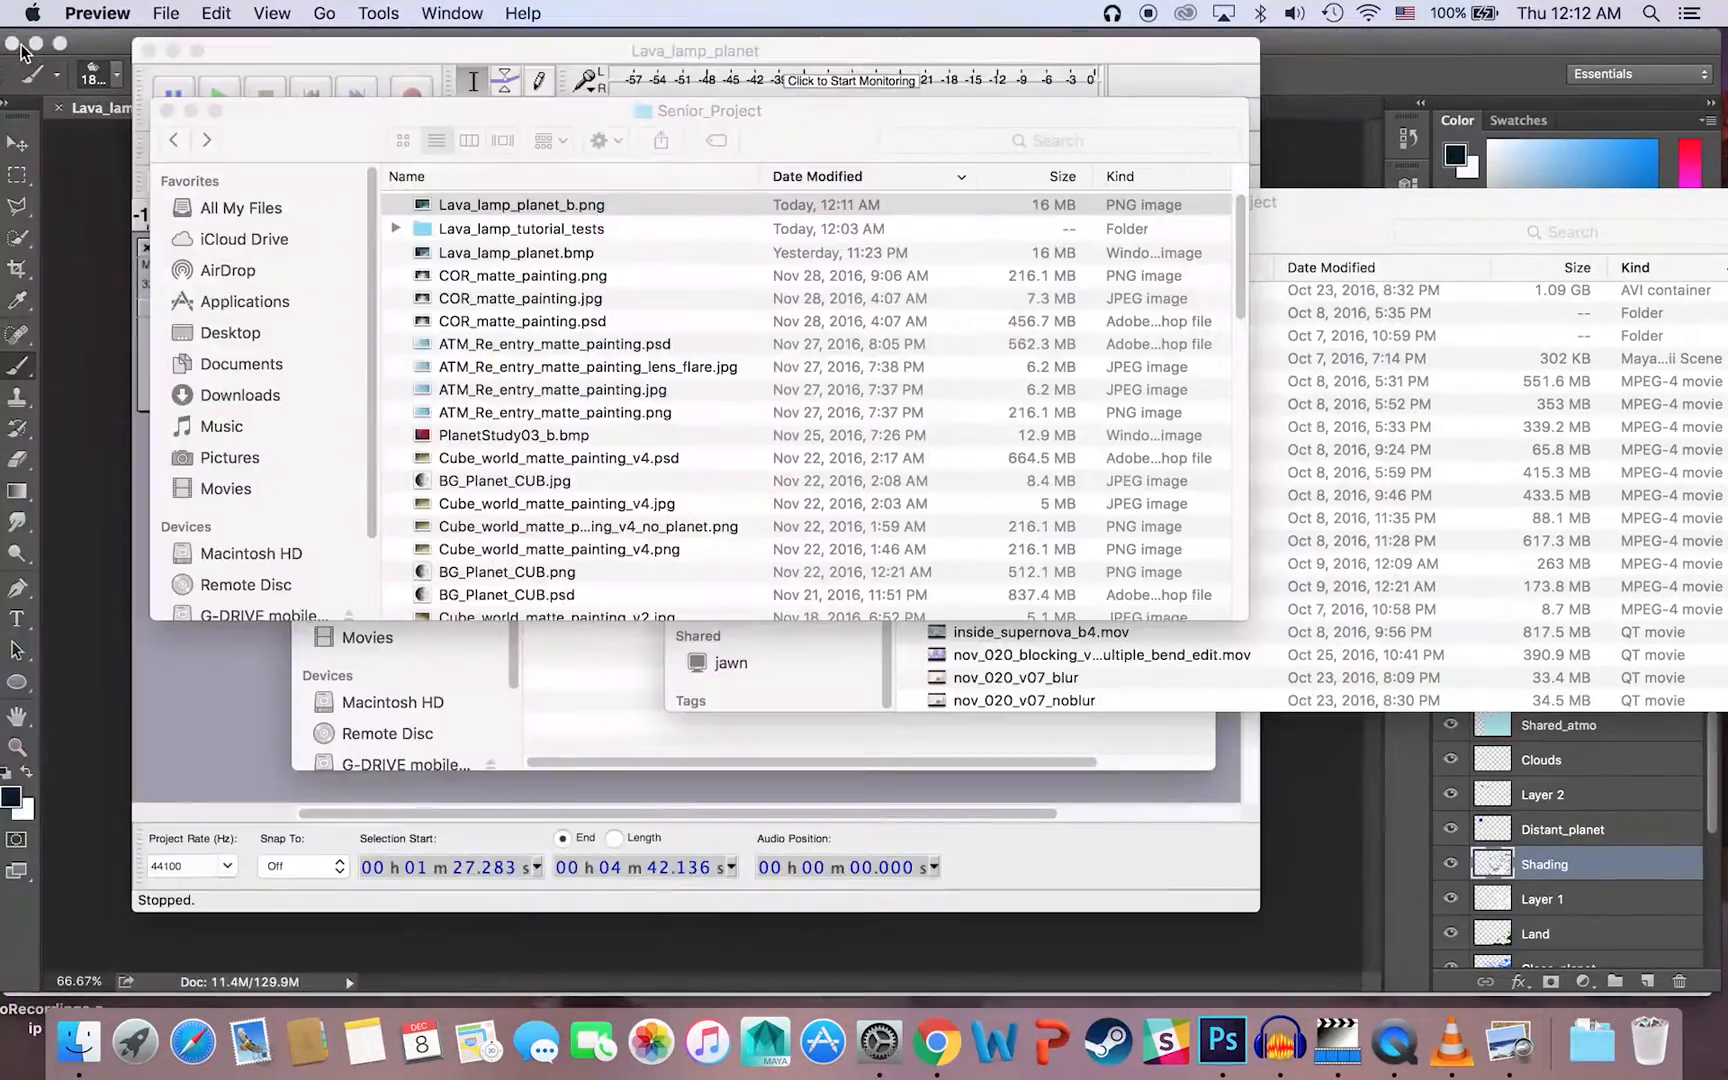
Step: Switch back to Audacity and undo the Echo effect on the track
{"action": "left_click", "coordinate": [250, 838]}
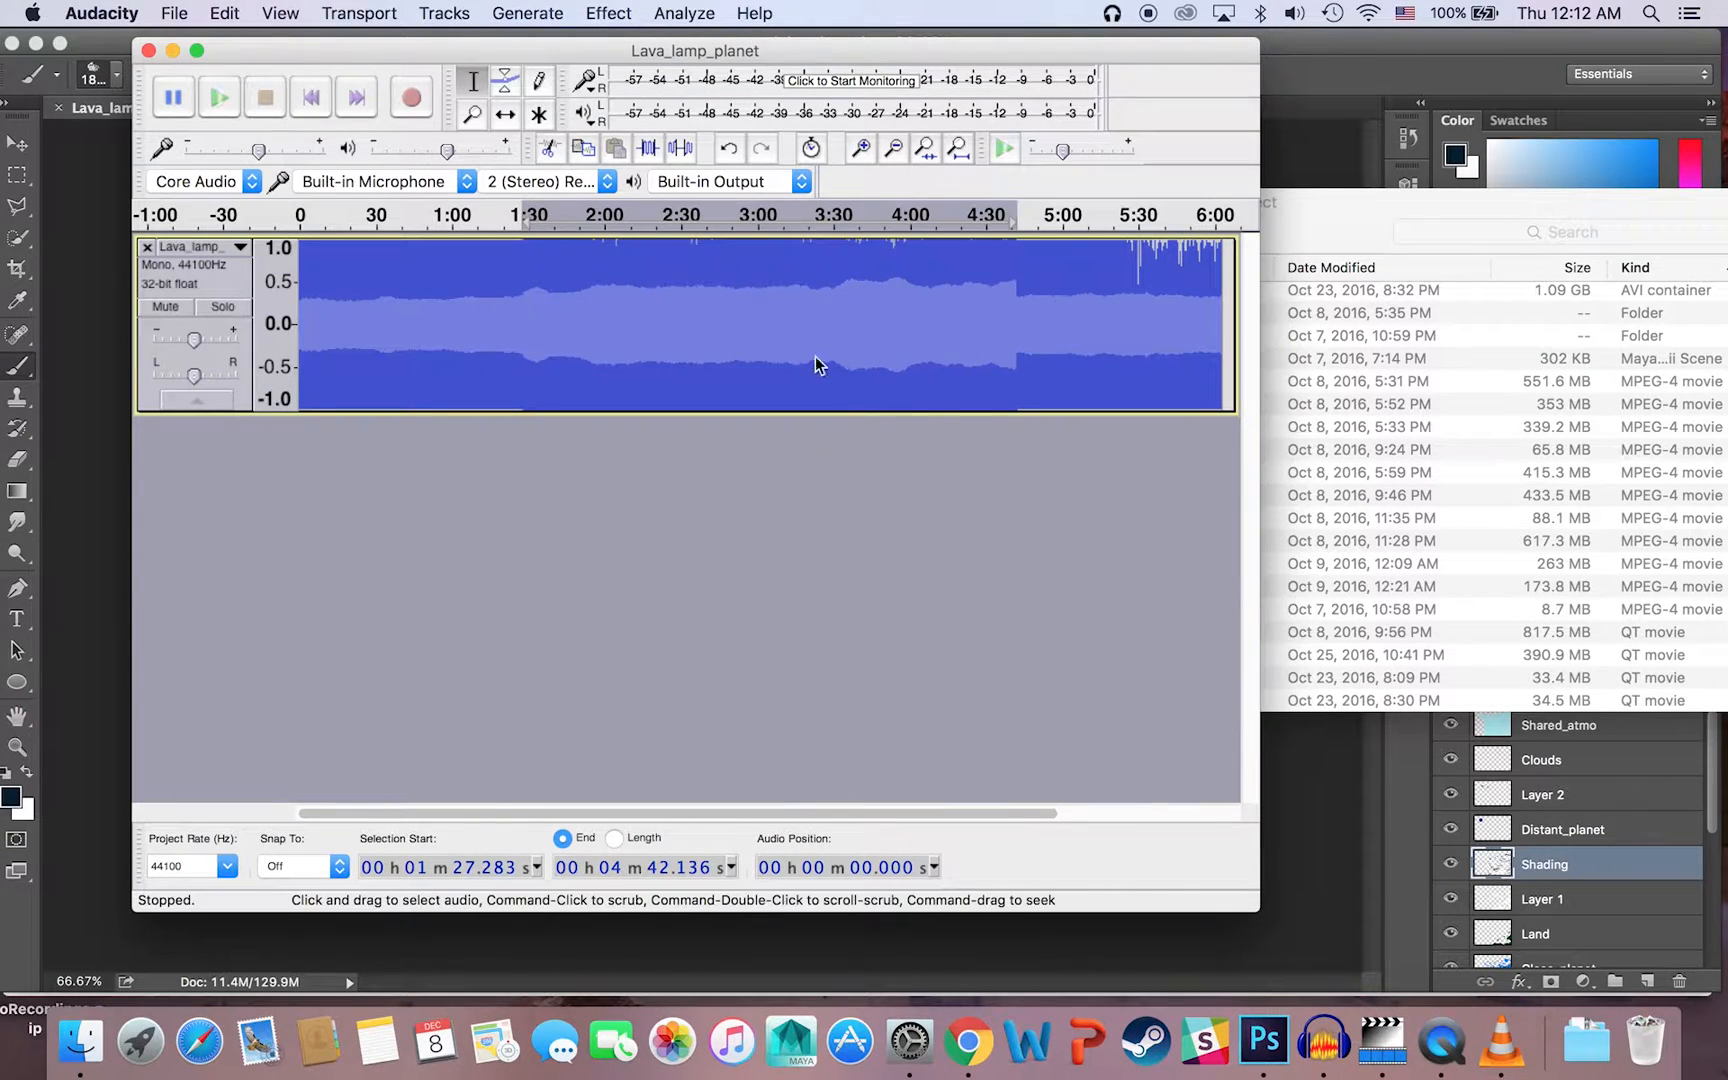
{"action": "key", "text": "super+z"}
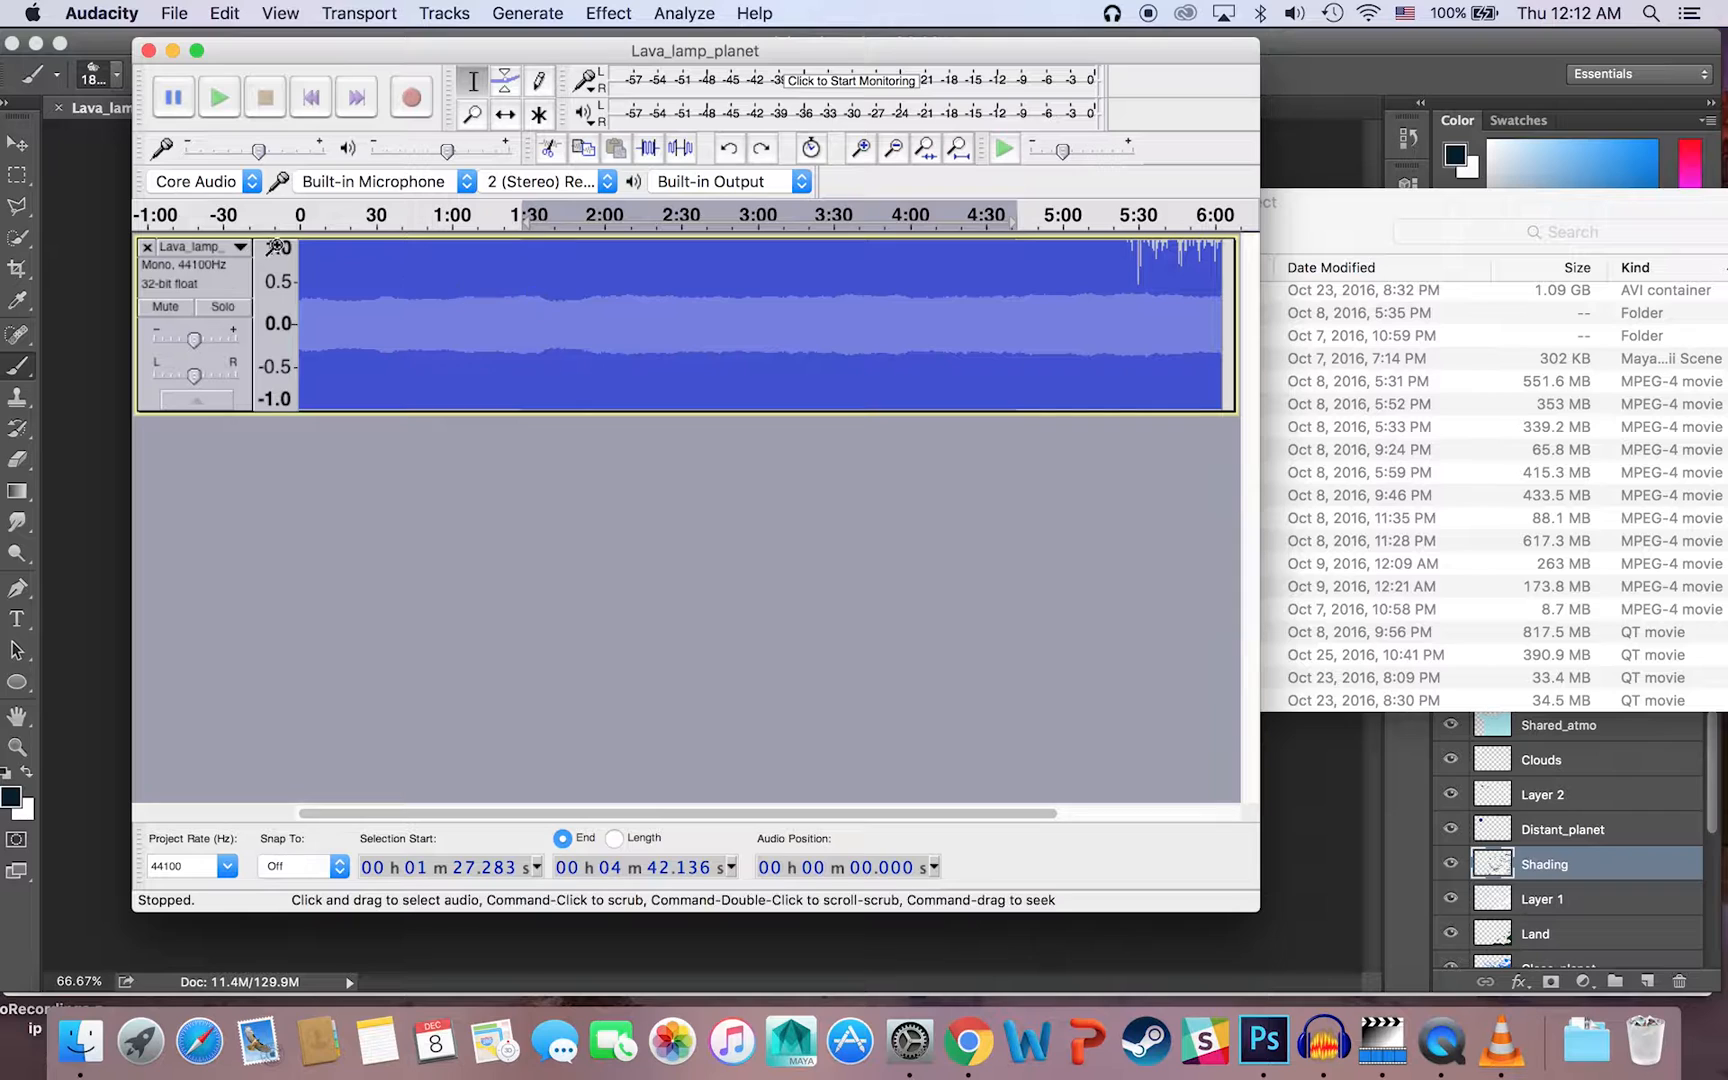
{"action": "left_click", "coordinate": [184, 12]}
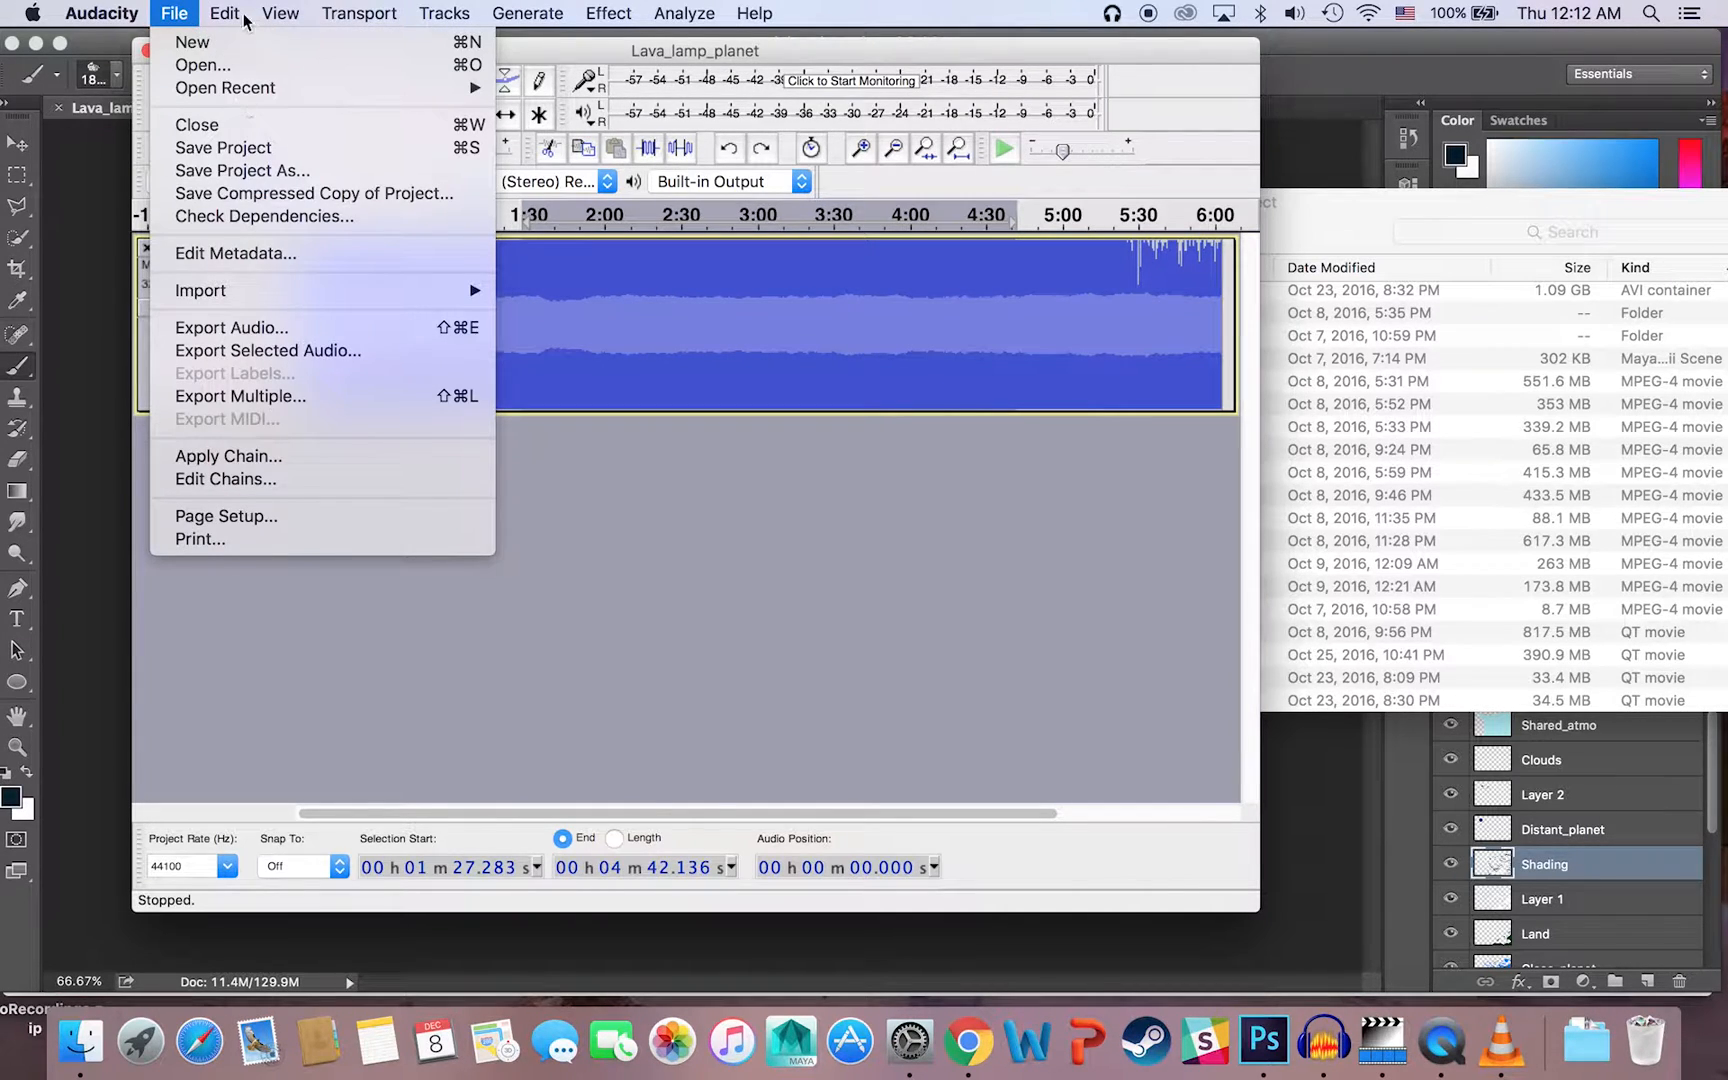
{"action": "mouse_move", "coordinate": [226, 14]}
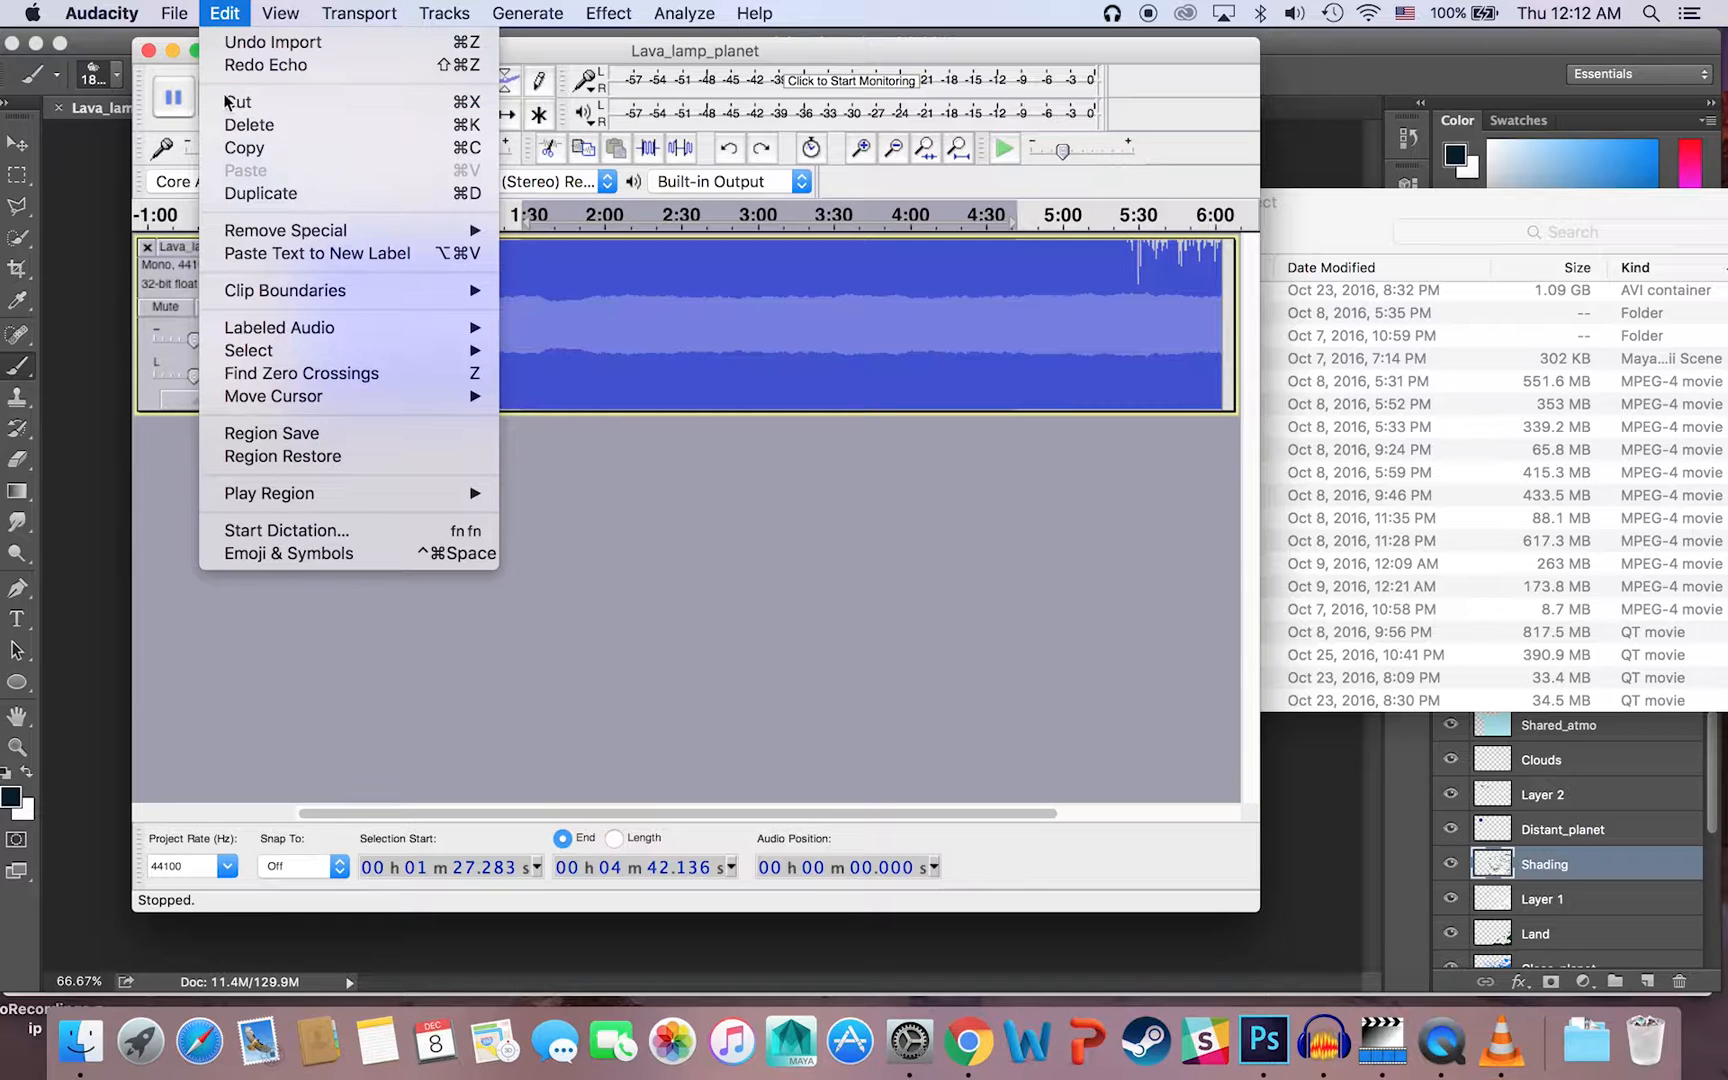
{"action": "left_click", "coordinate": [567, 508]}
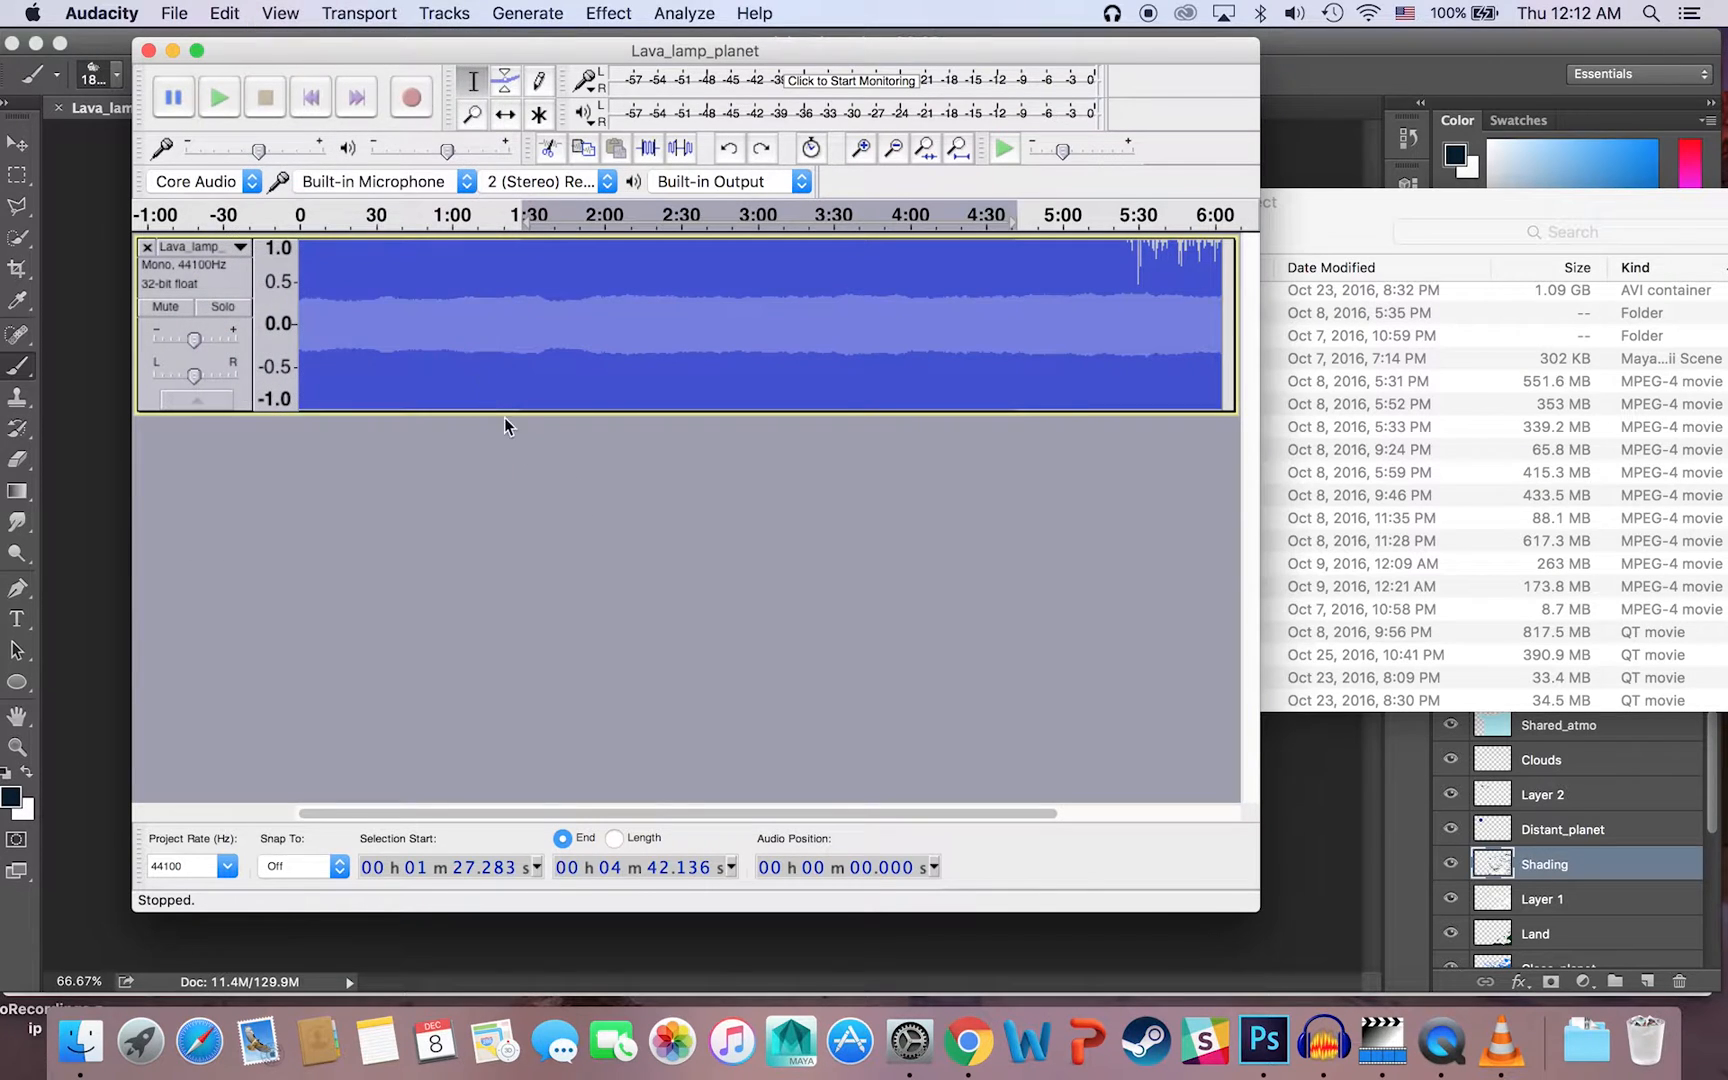
{"action": "left_click", "coordinate": [190, 14]}
{"action": "left_click", "coordinate": [195, 44]}
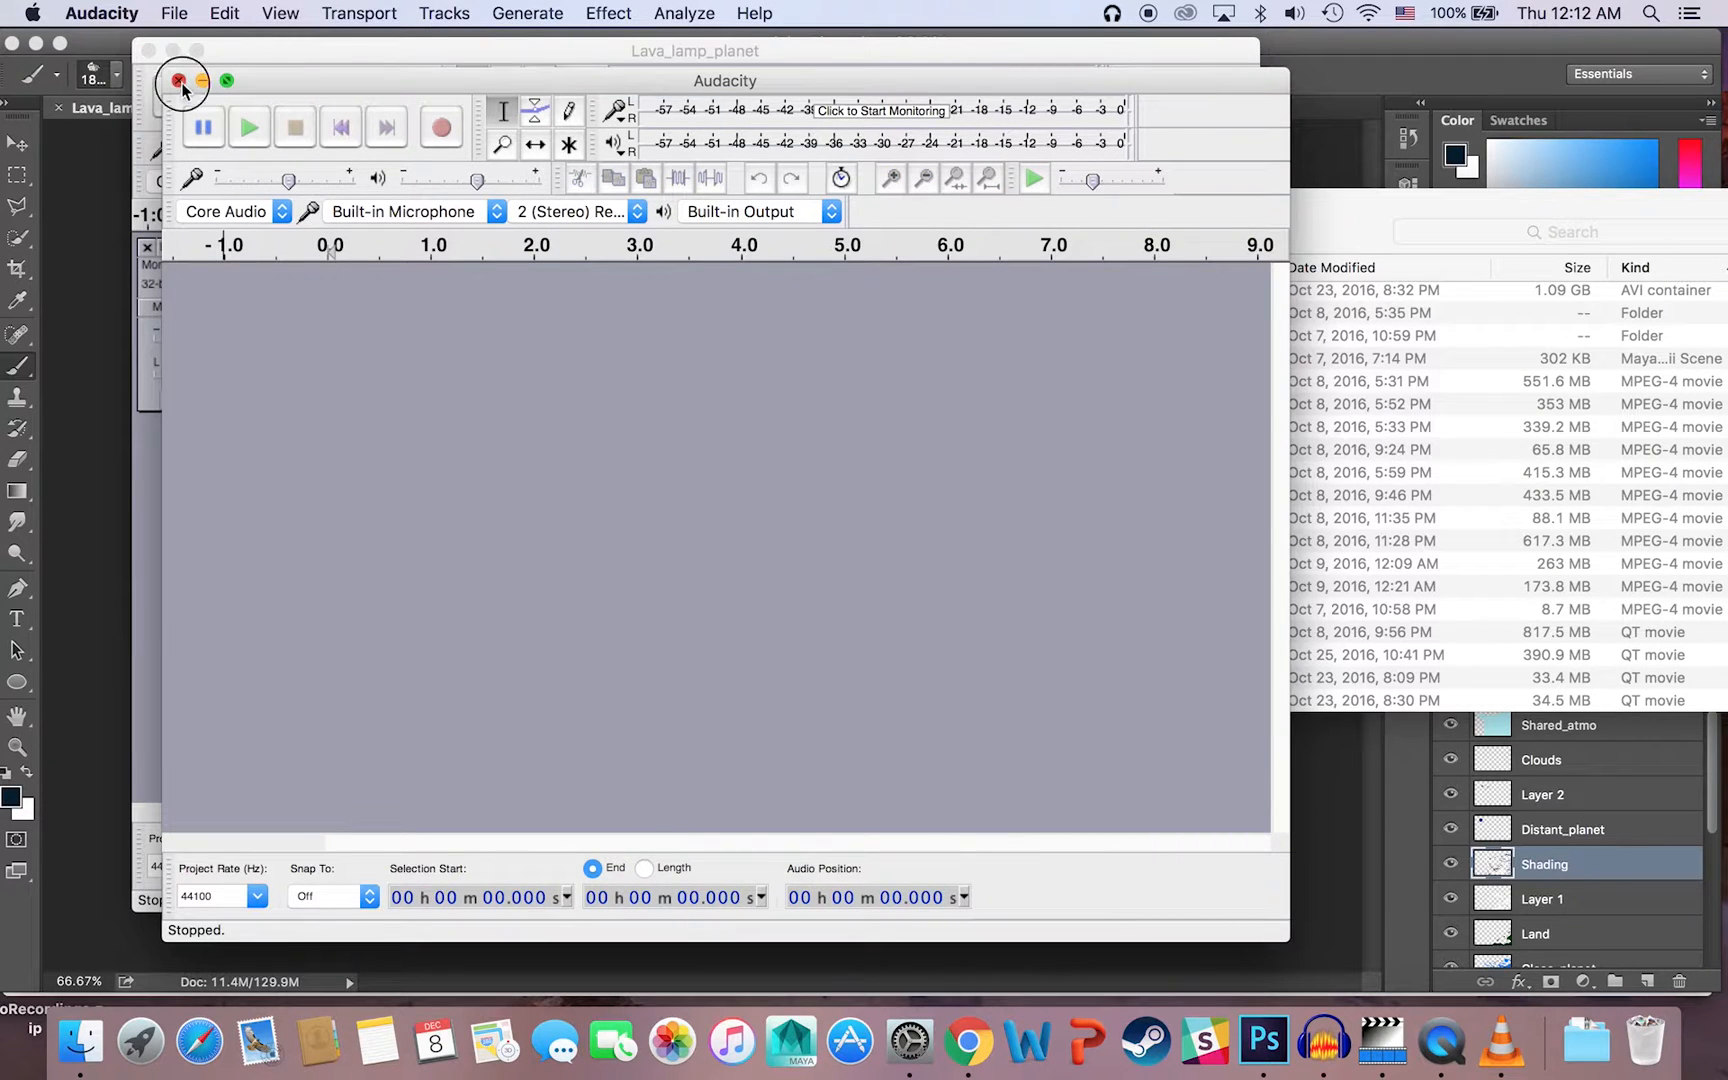
{"action": "left_click", "coordinate": [178, 80]}
Step: Choose Lava_lamp_planet.bmp from Senior_Project for a second raw data import into the current project
{"action": "left_click", "coordinate": [174, 13]}
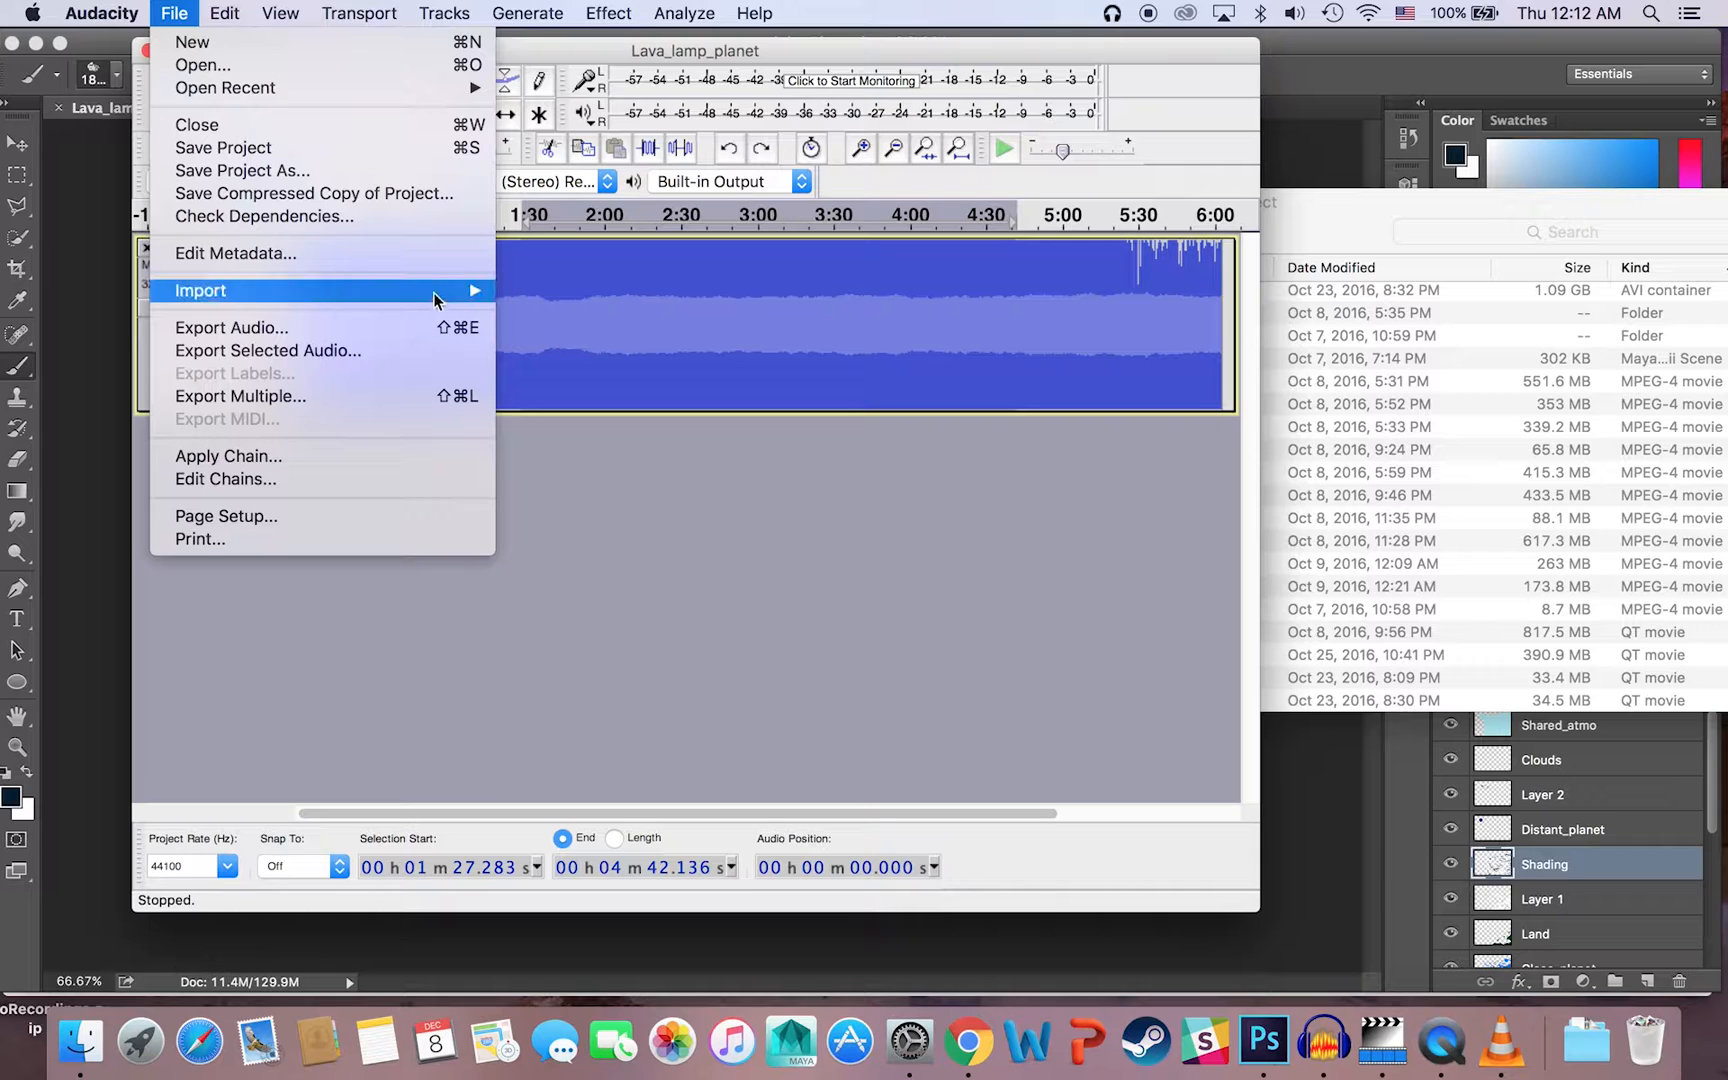
{"action": "mouse_move", "coordinate": [470, 290]}
{"action": "left_click", "coordinate": [568, 360]}
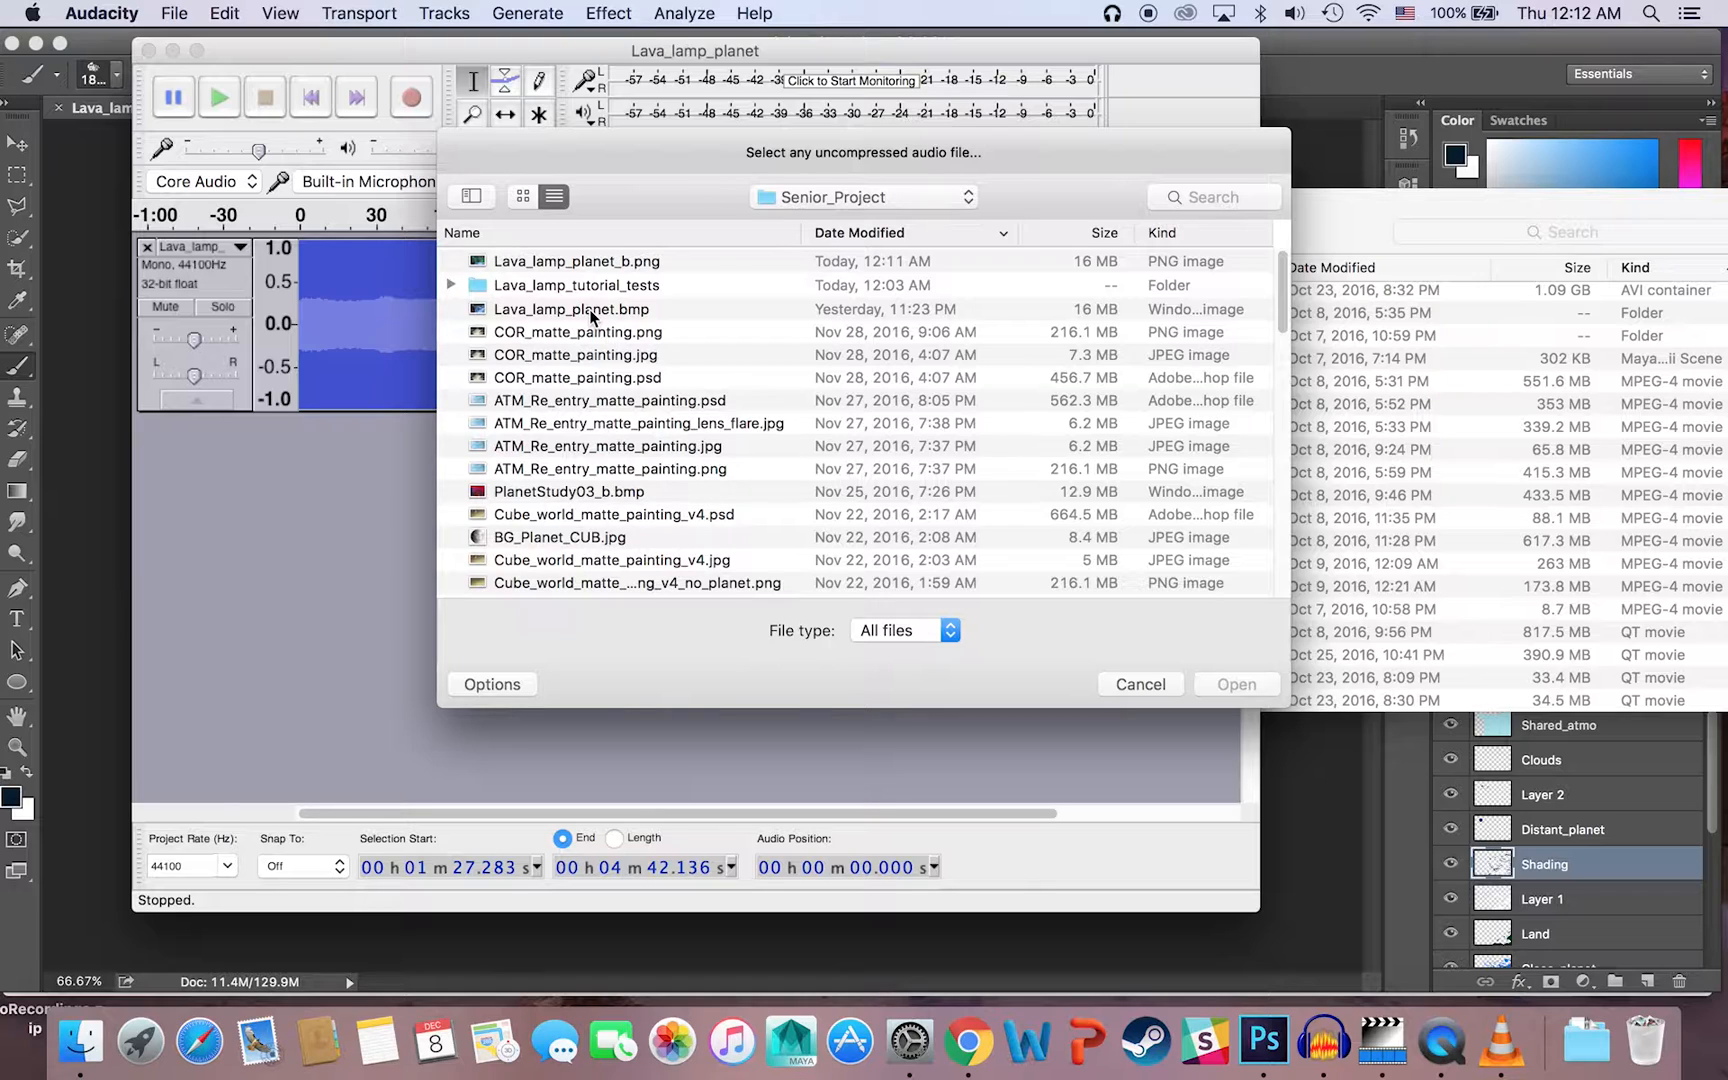
{"action": "left_click", "coordinate": [589, 309]}
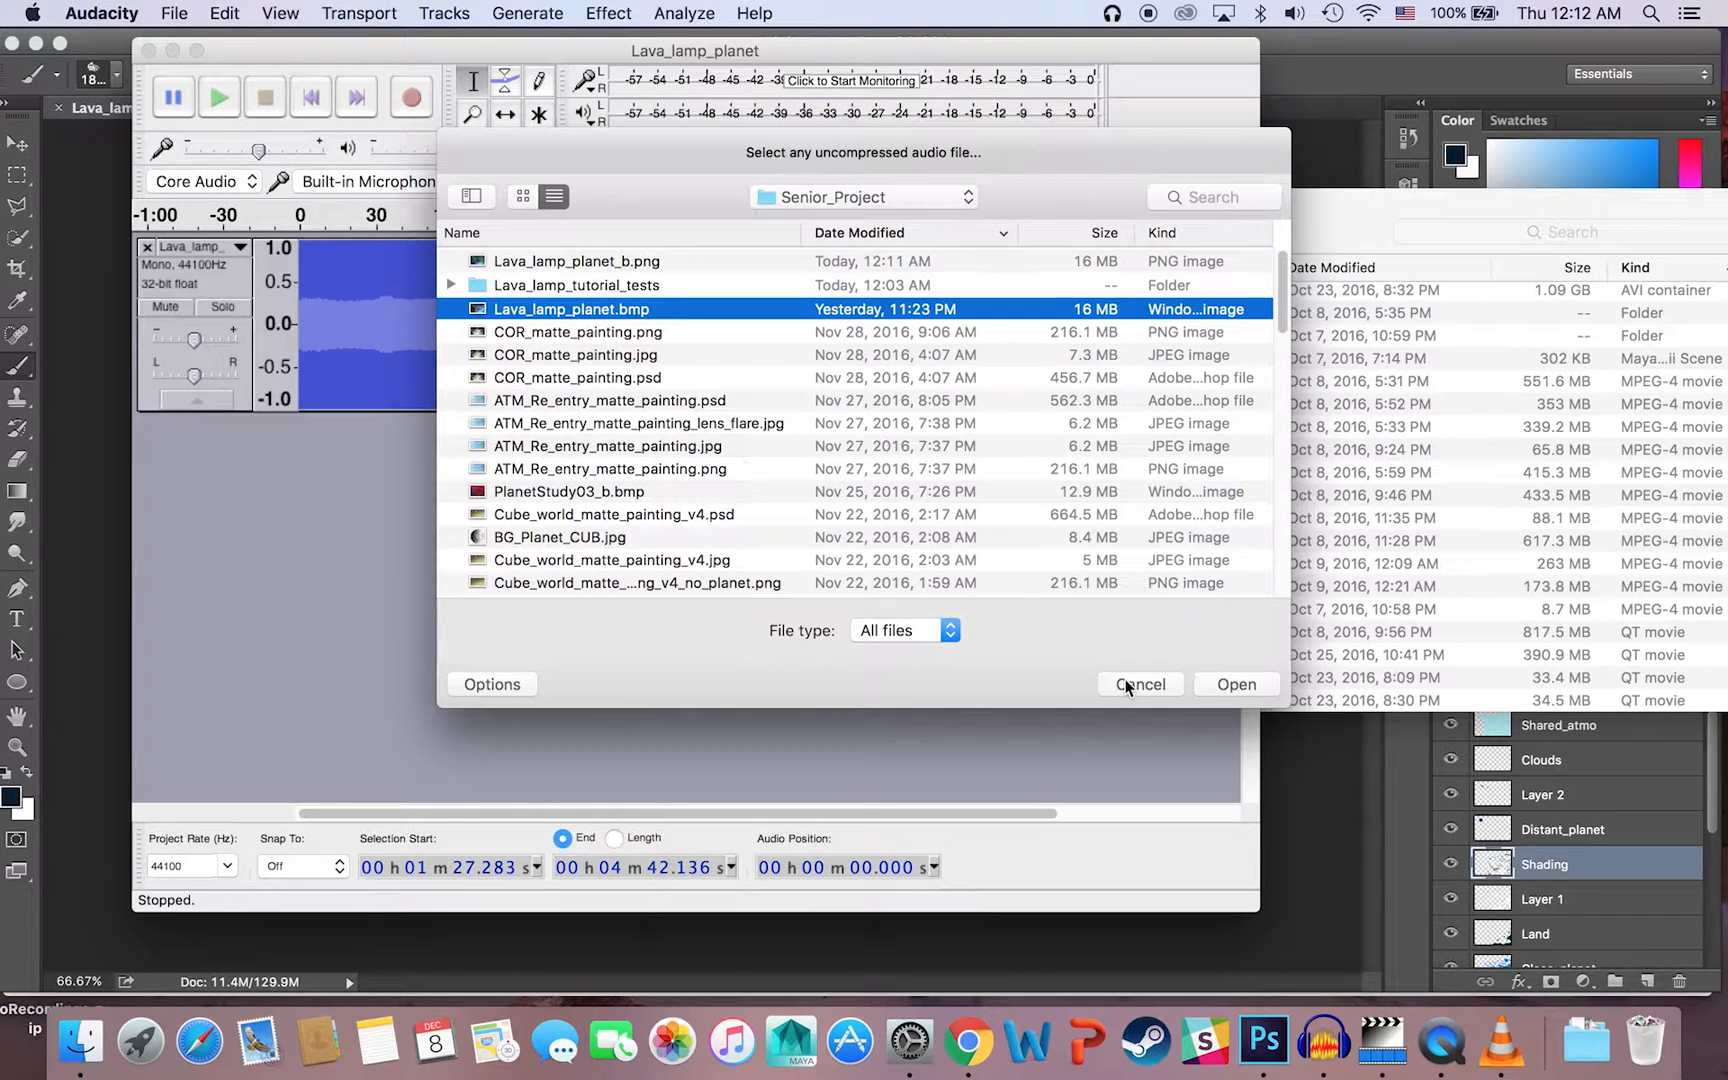
{"action": "left_click", "coordinate": [1237, 685]}
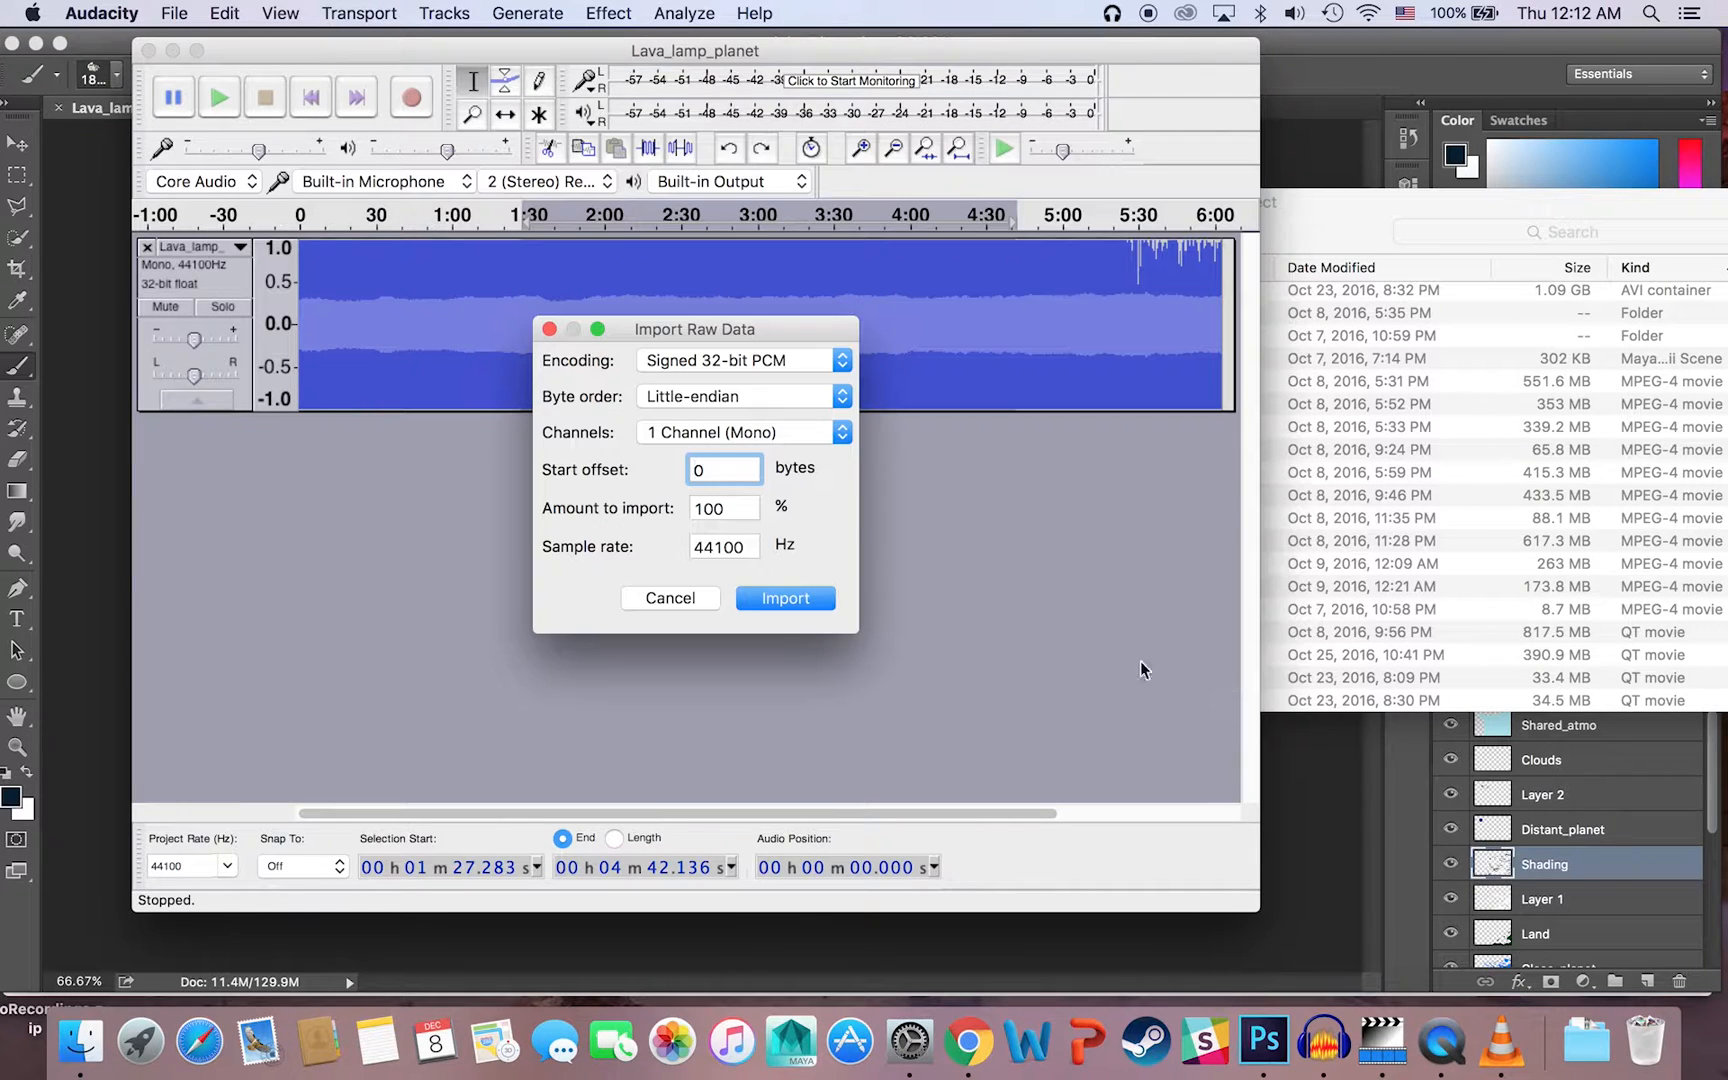
Step: Import the bitmap with A-Law encoding and No endianness as another mono track at 44100 Hz
{"action": "left_click", "coordinate": [720, 362]}
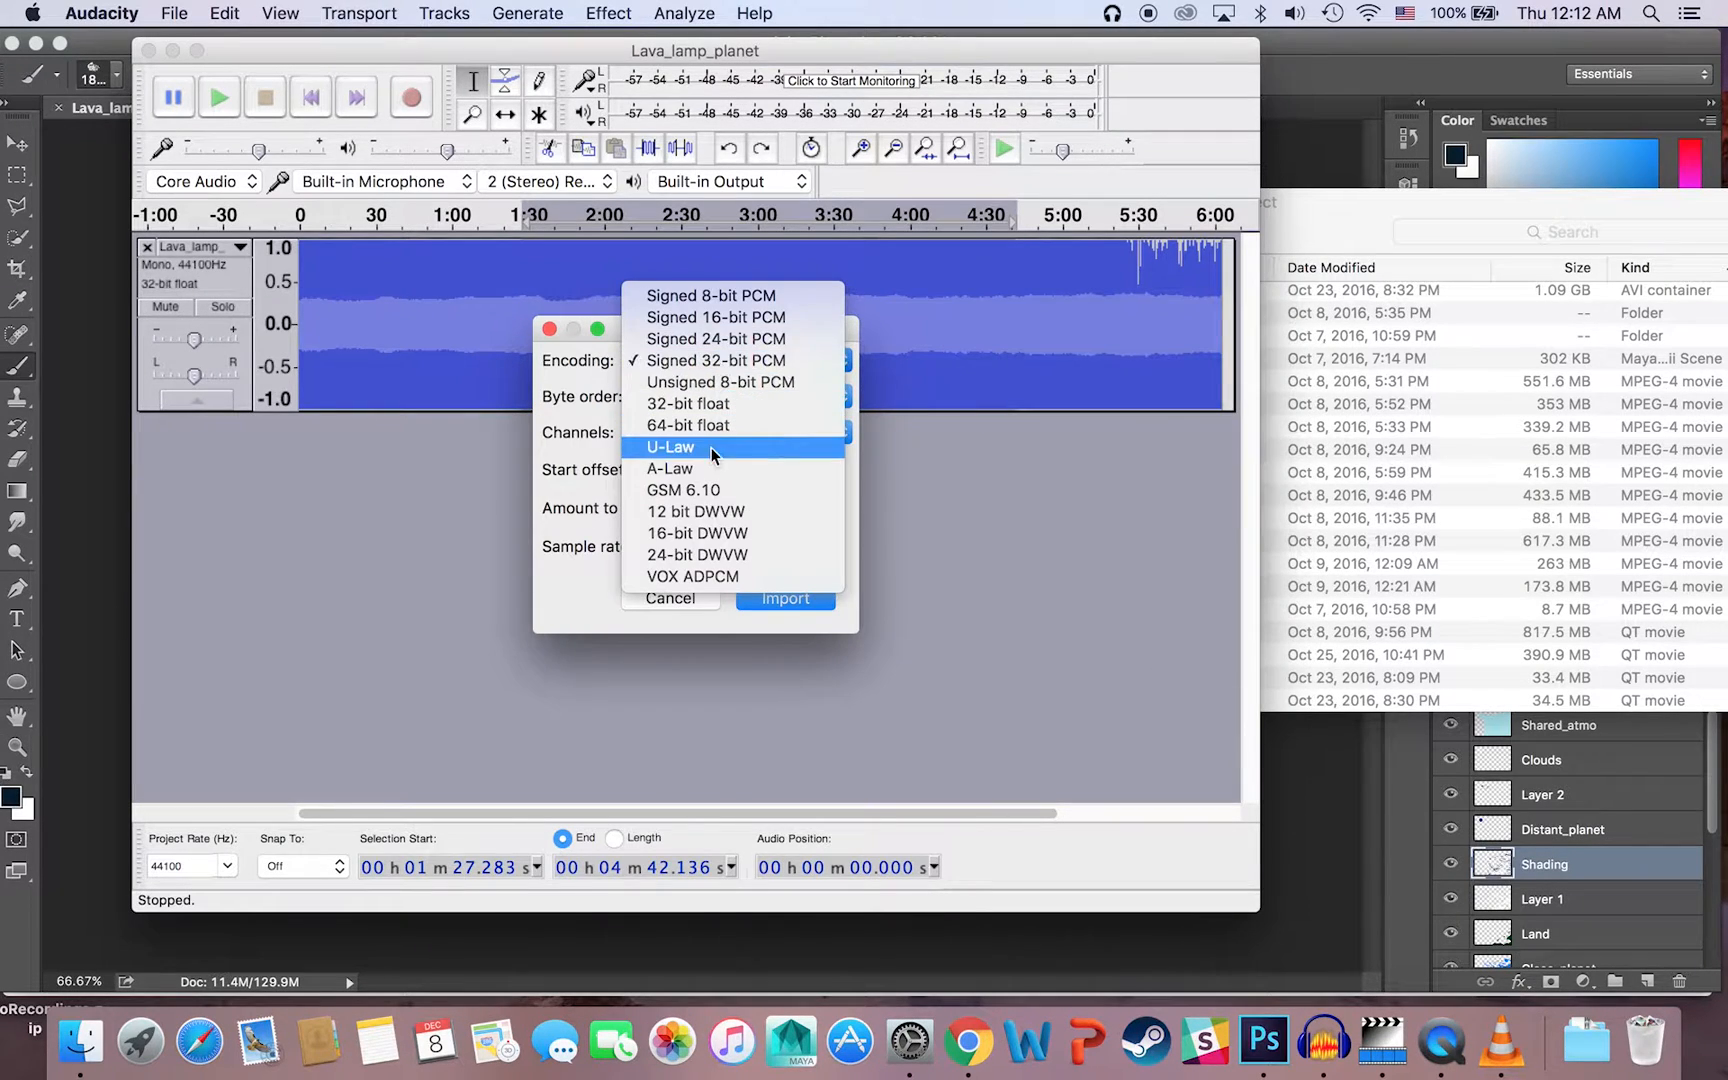
{"action": "left_click", "coordinate": [706, 468]}
{"action": "left_click", "coordinate": [718, 395]}
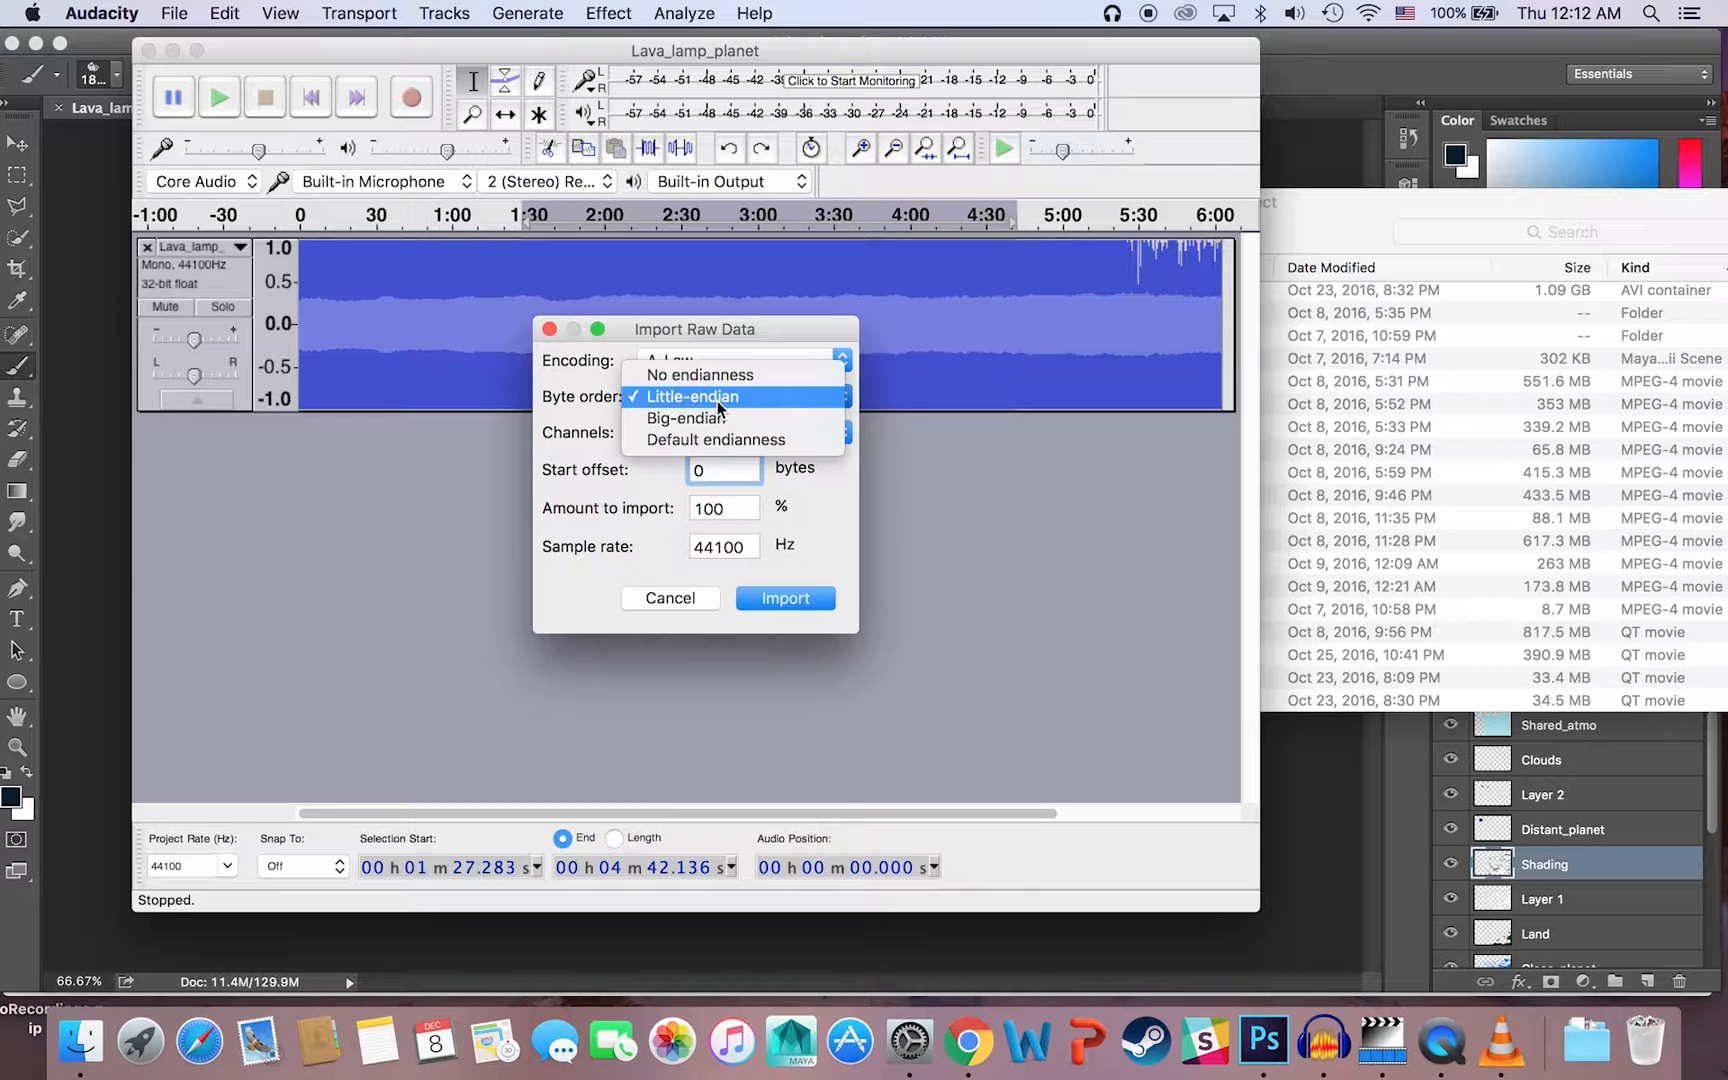
{"action": "left_click", "coordinate": [705, 375]}
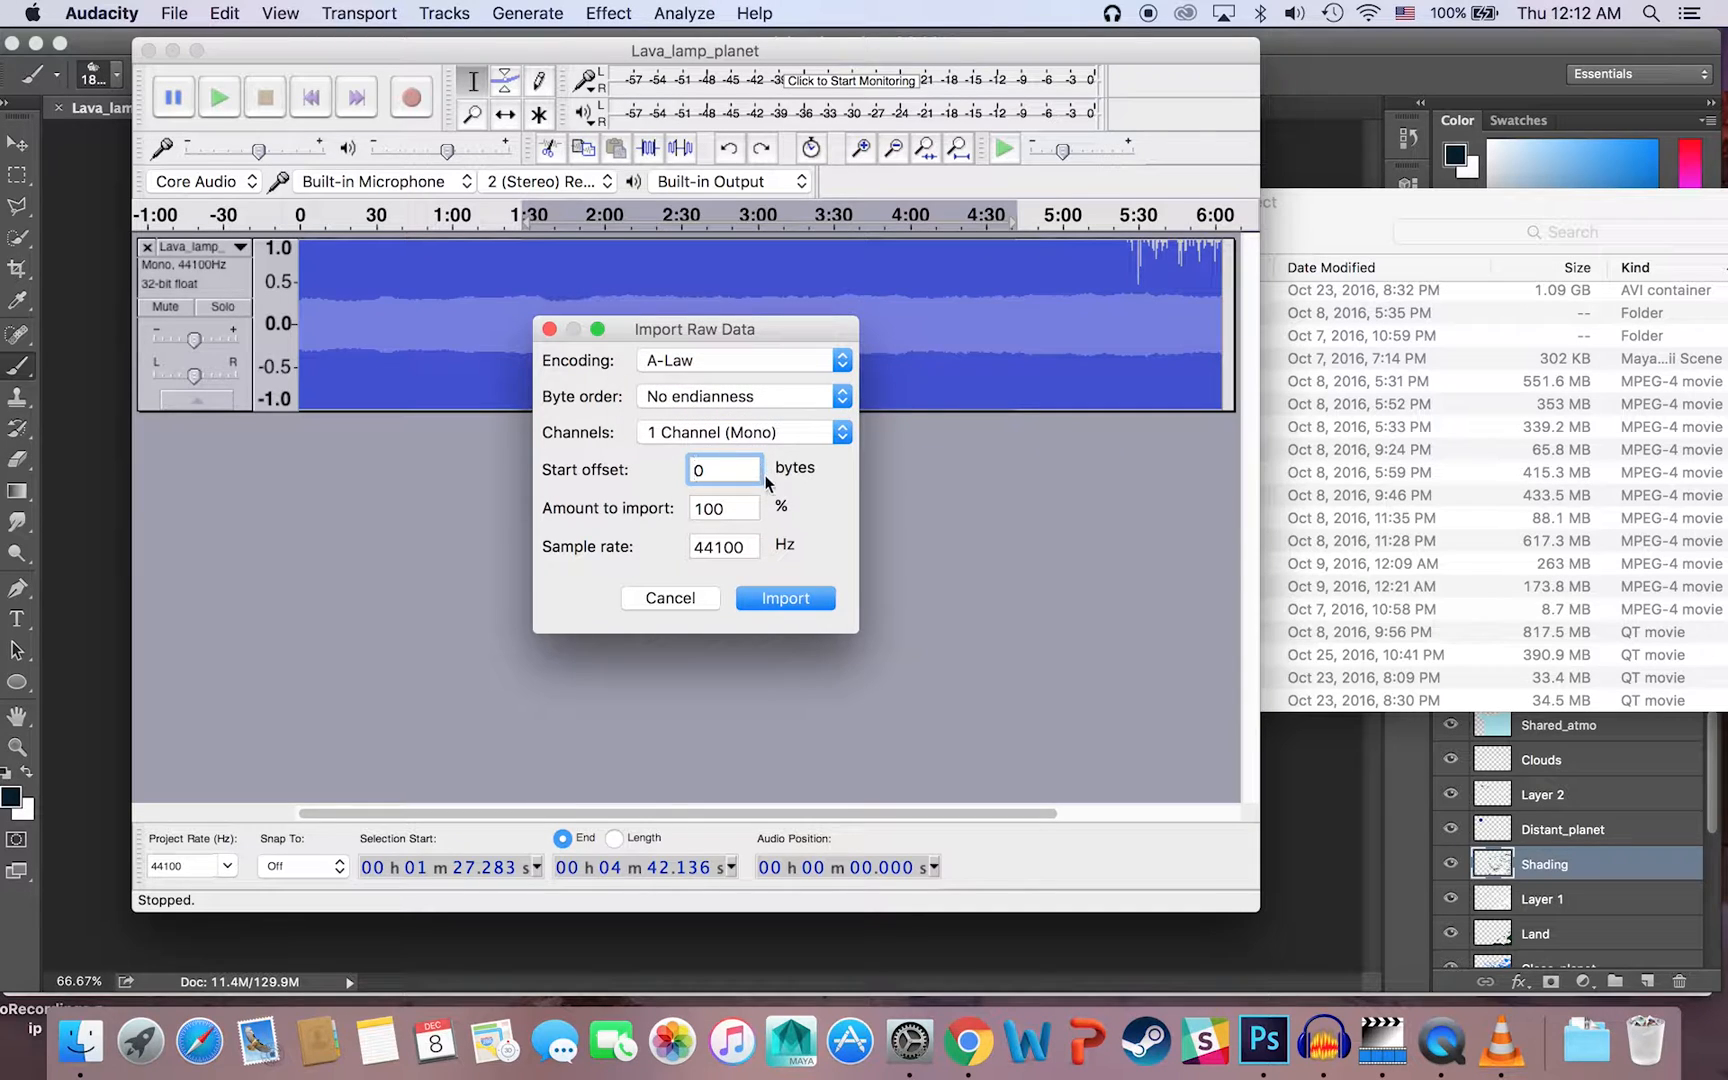
{"action": "left_click", "coordinate": [803, 597]}
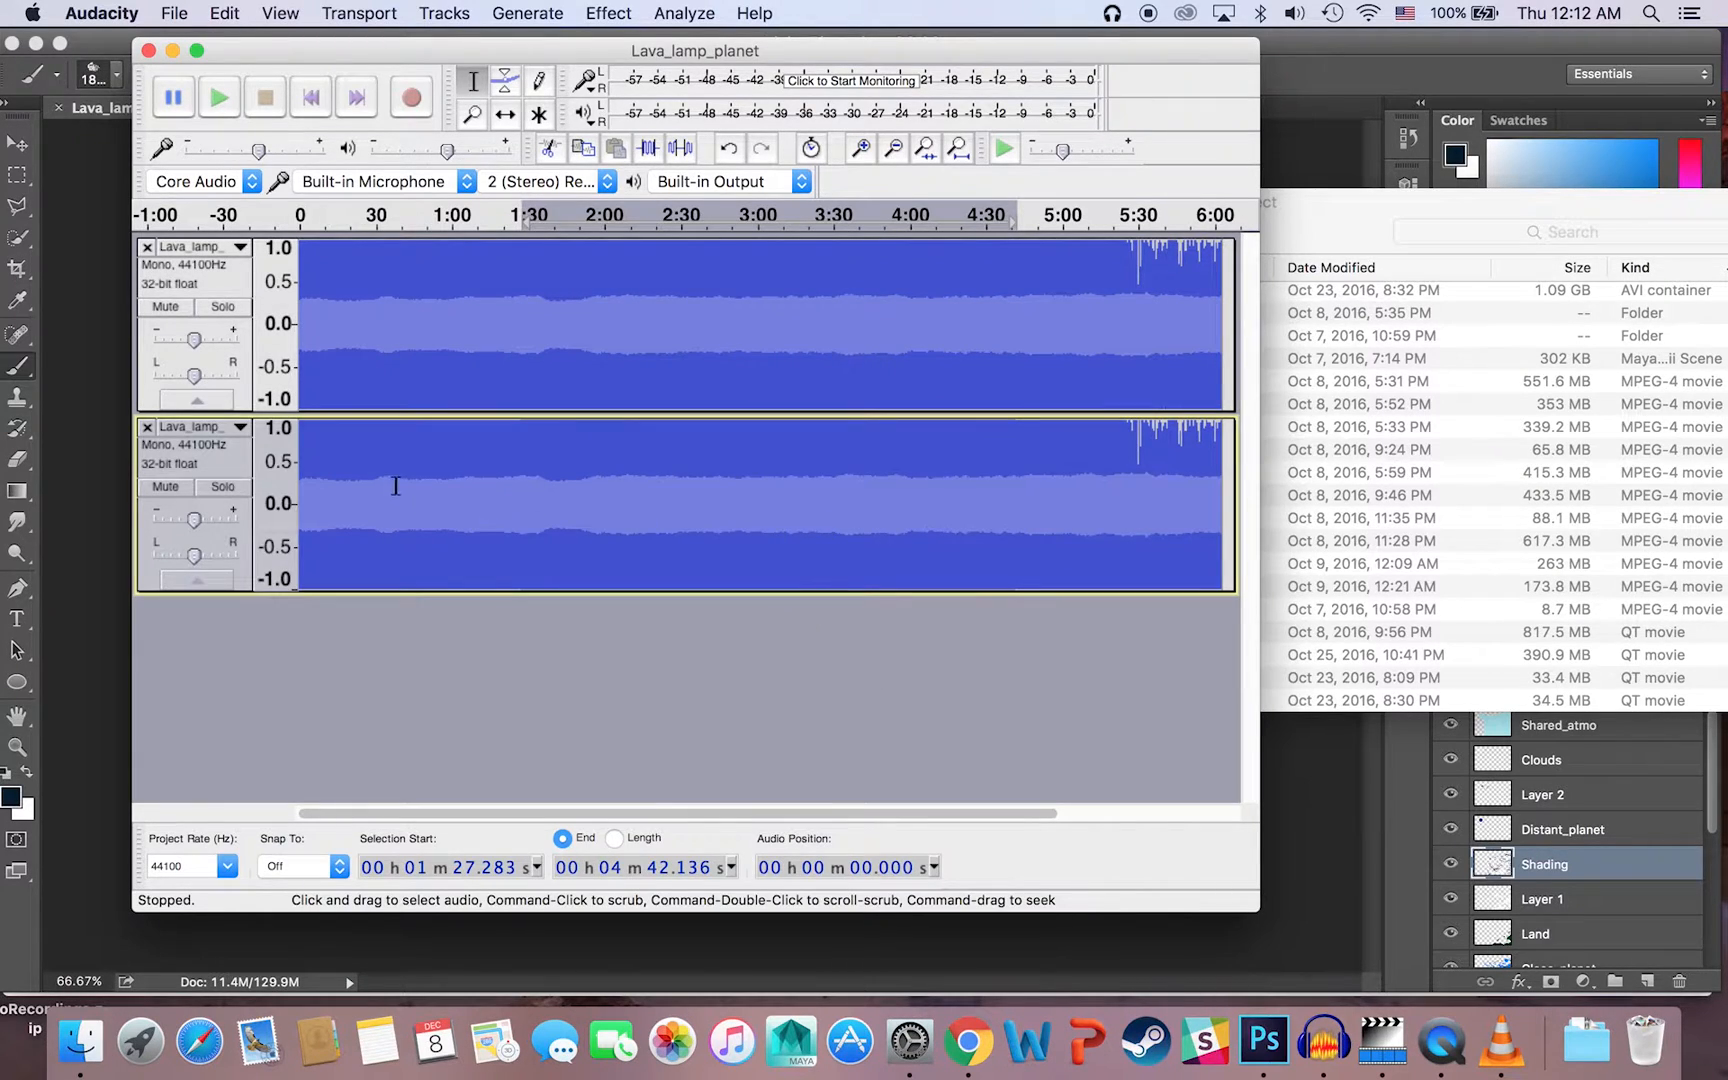
Step: Try out selections on the waveforms, ending with a range from about 1:21 to 3:19 across both tracks
{"action": "left_click_drag", "start_coordinate": [613, 488], "coordinate": [217, 484]}
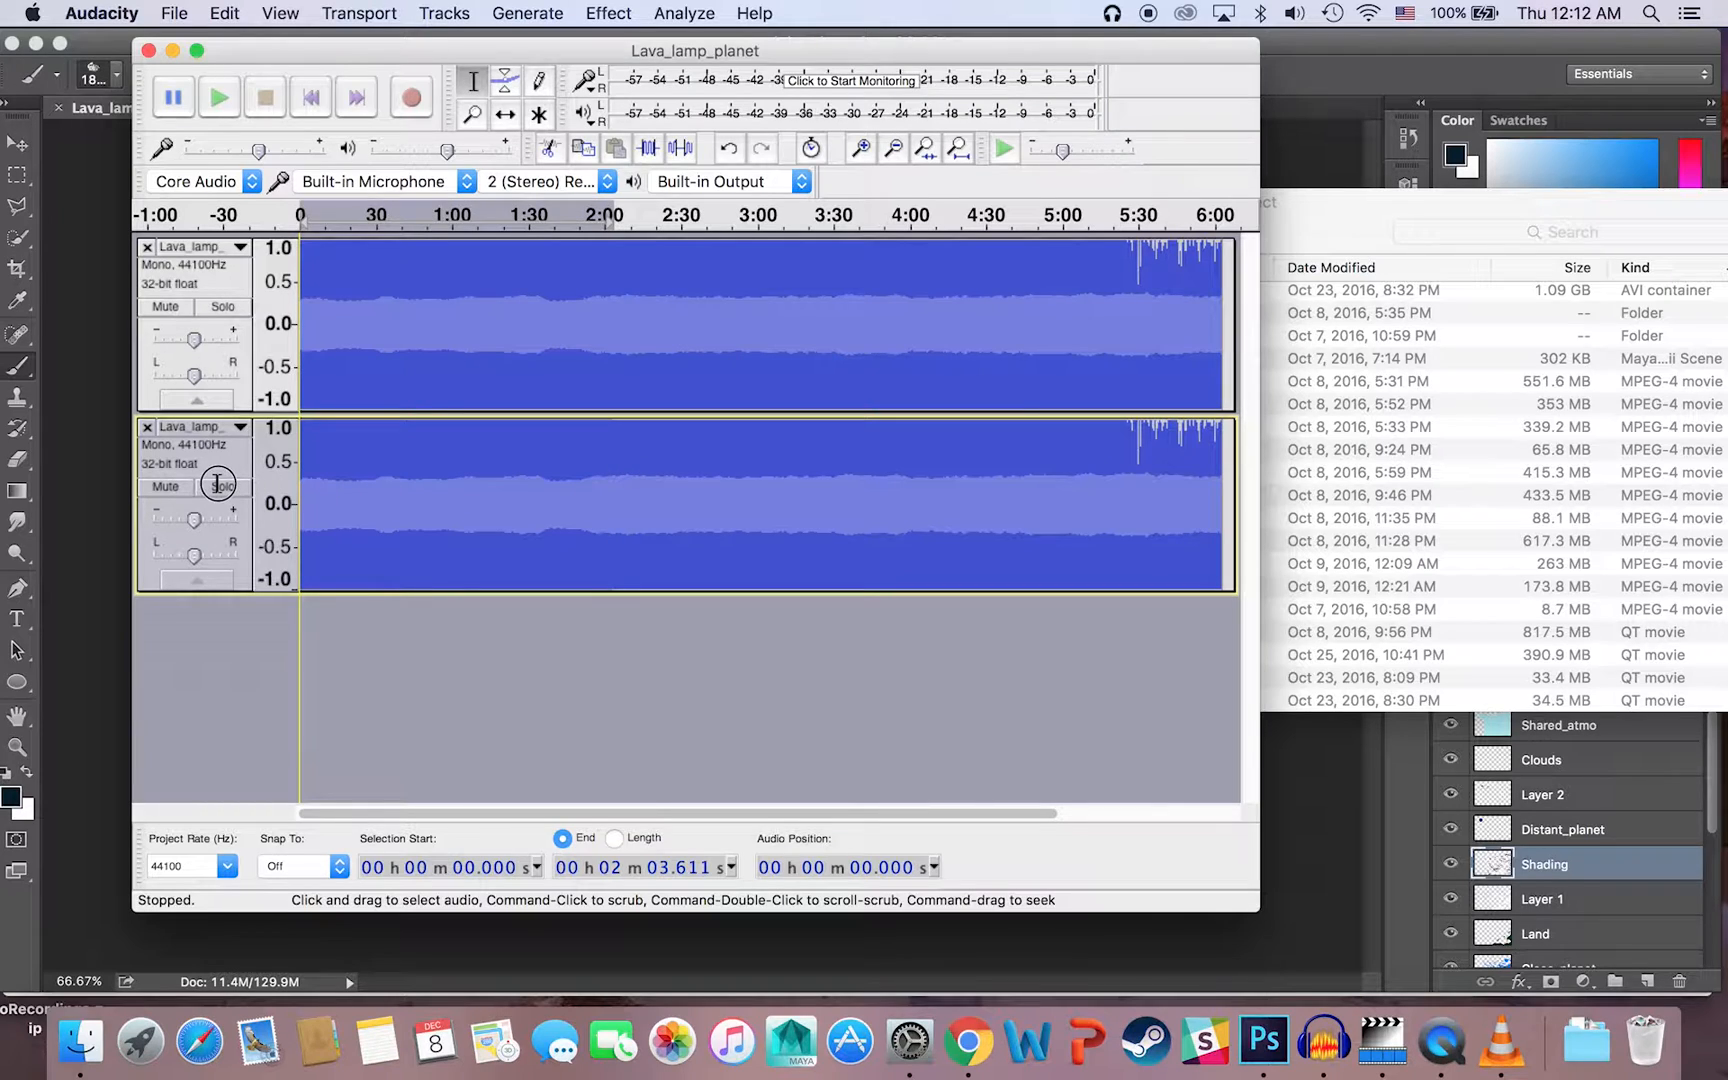
{"action": "left_click", "coordinate": [365, 494]}
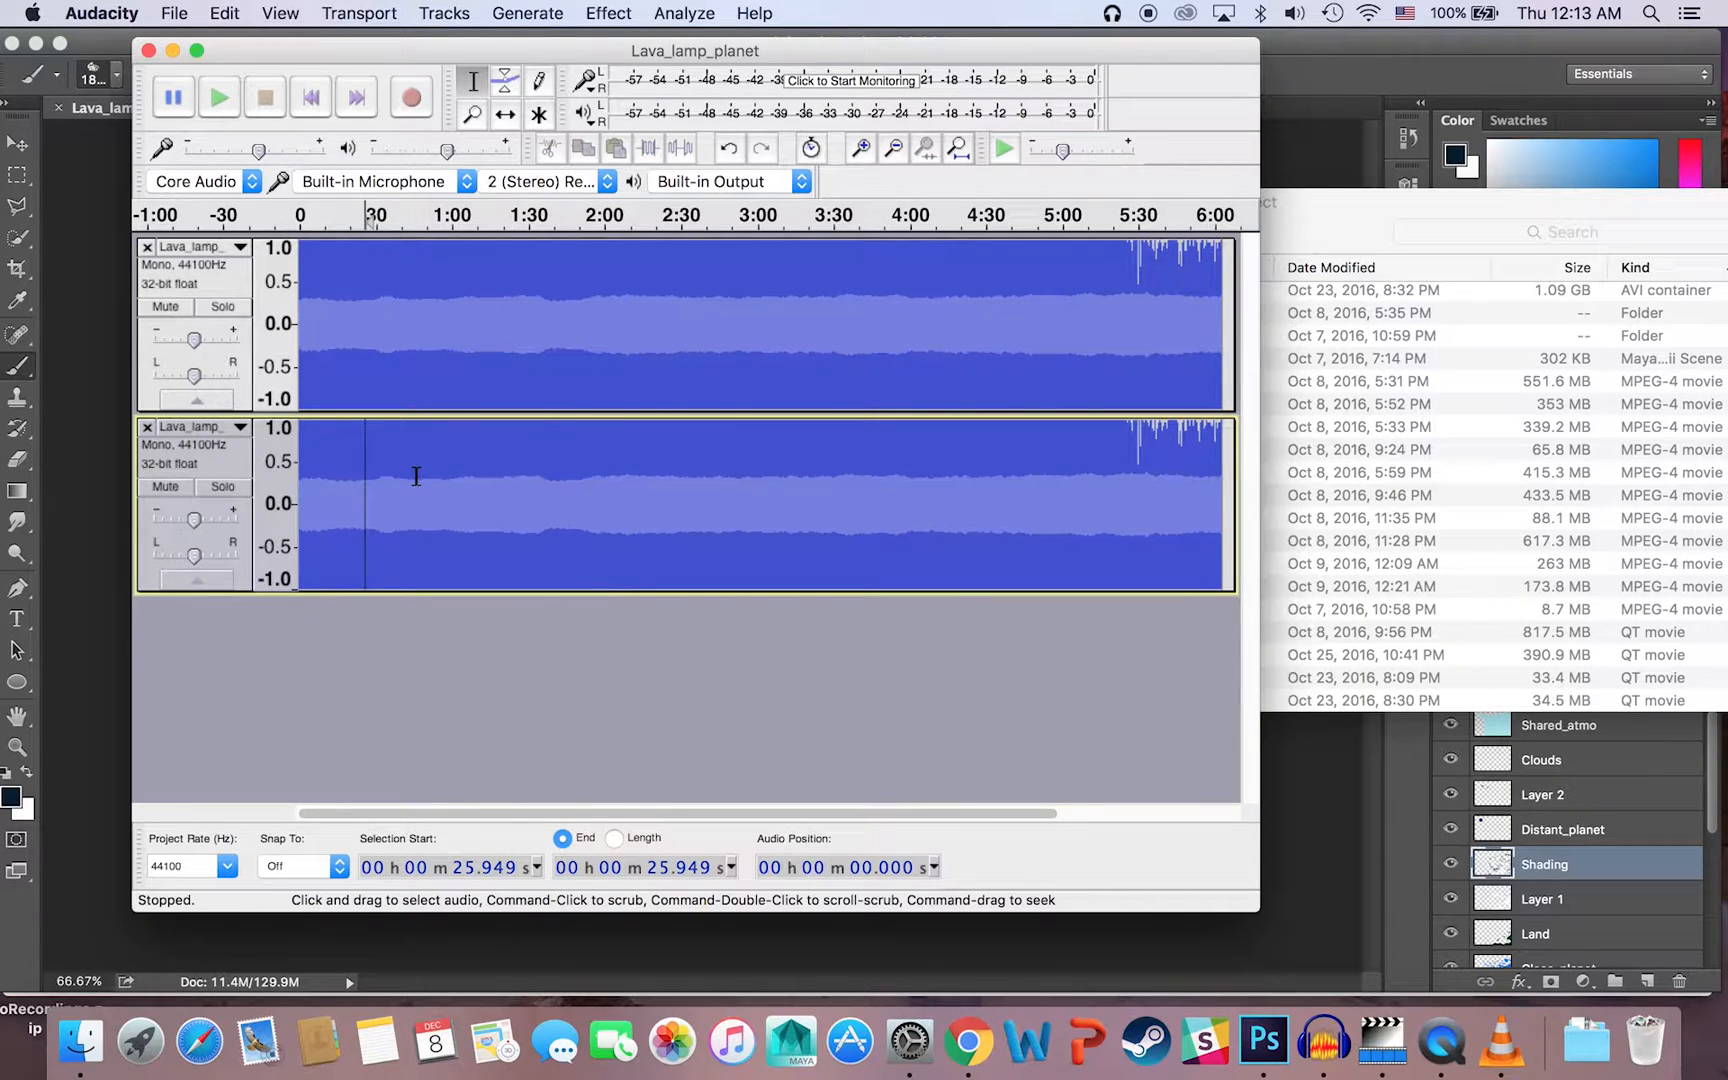
{"action": "left_click_drag", "start_coordinate": [506, 270], "coordinate": [803, 629]}
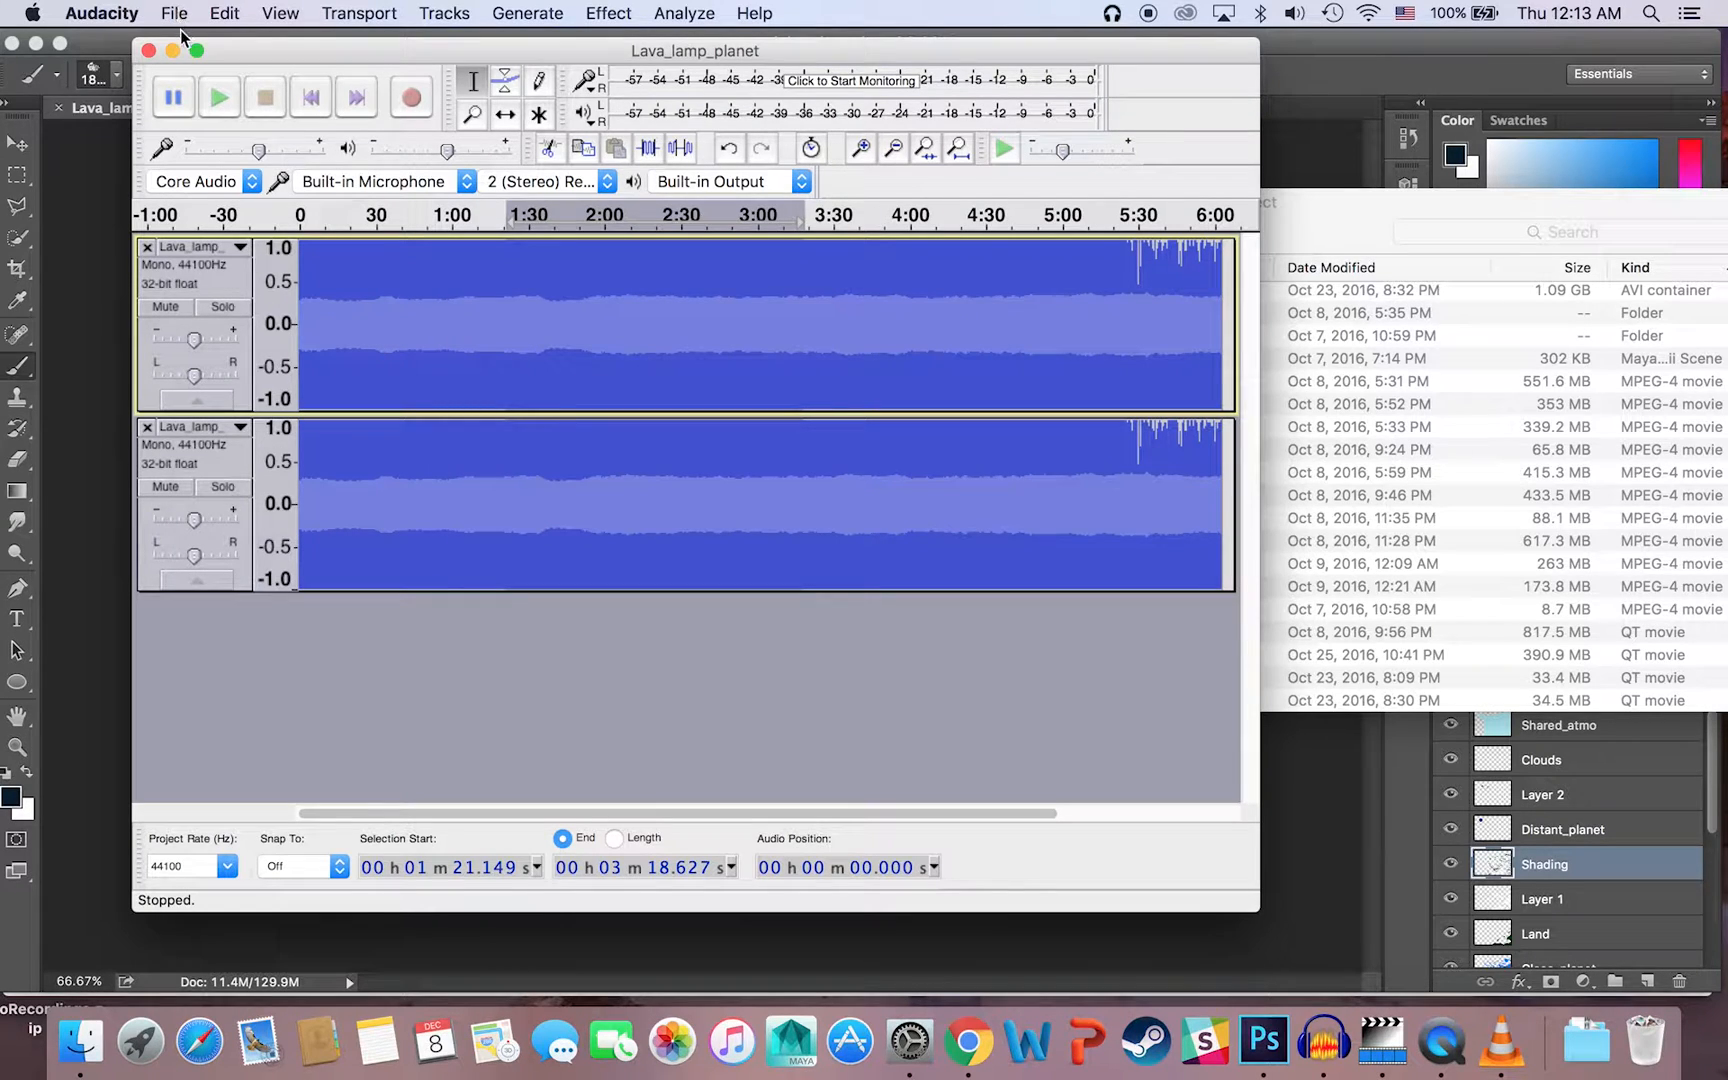
{"action": "left_click", "coordinate": [148, 1068]}
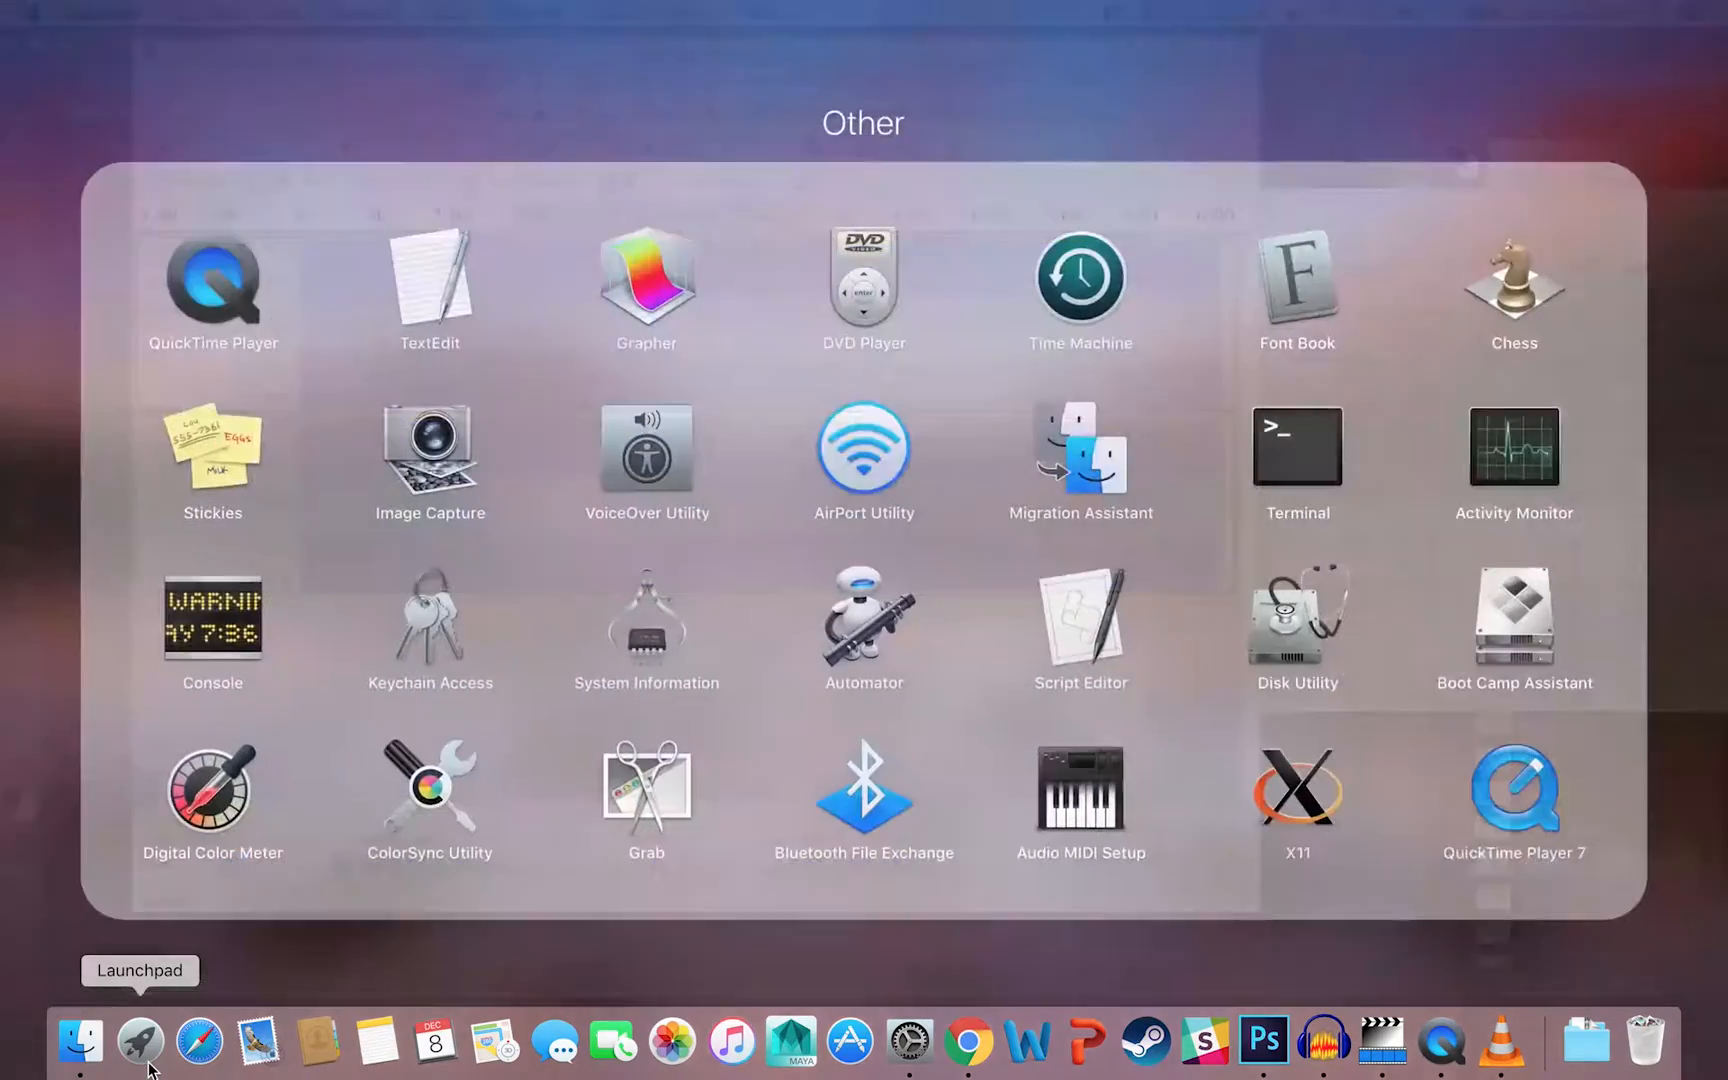
{"action": "left_click", "coordinate": [304, 984]}
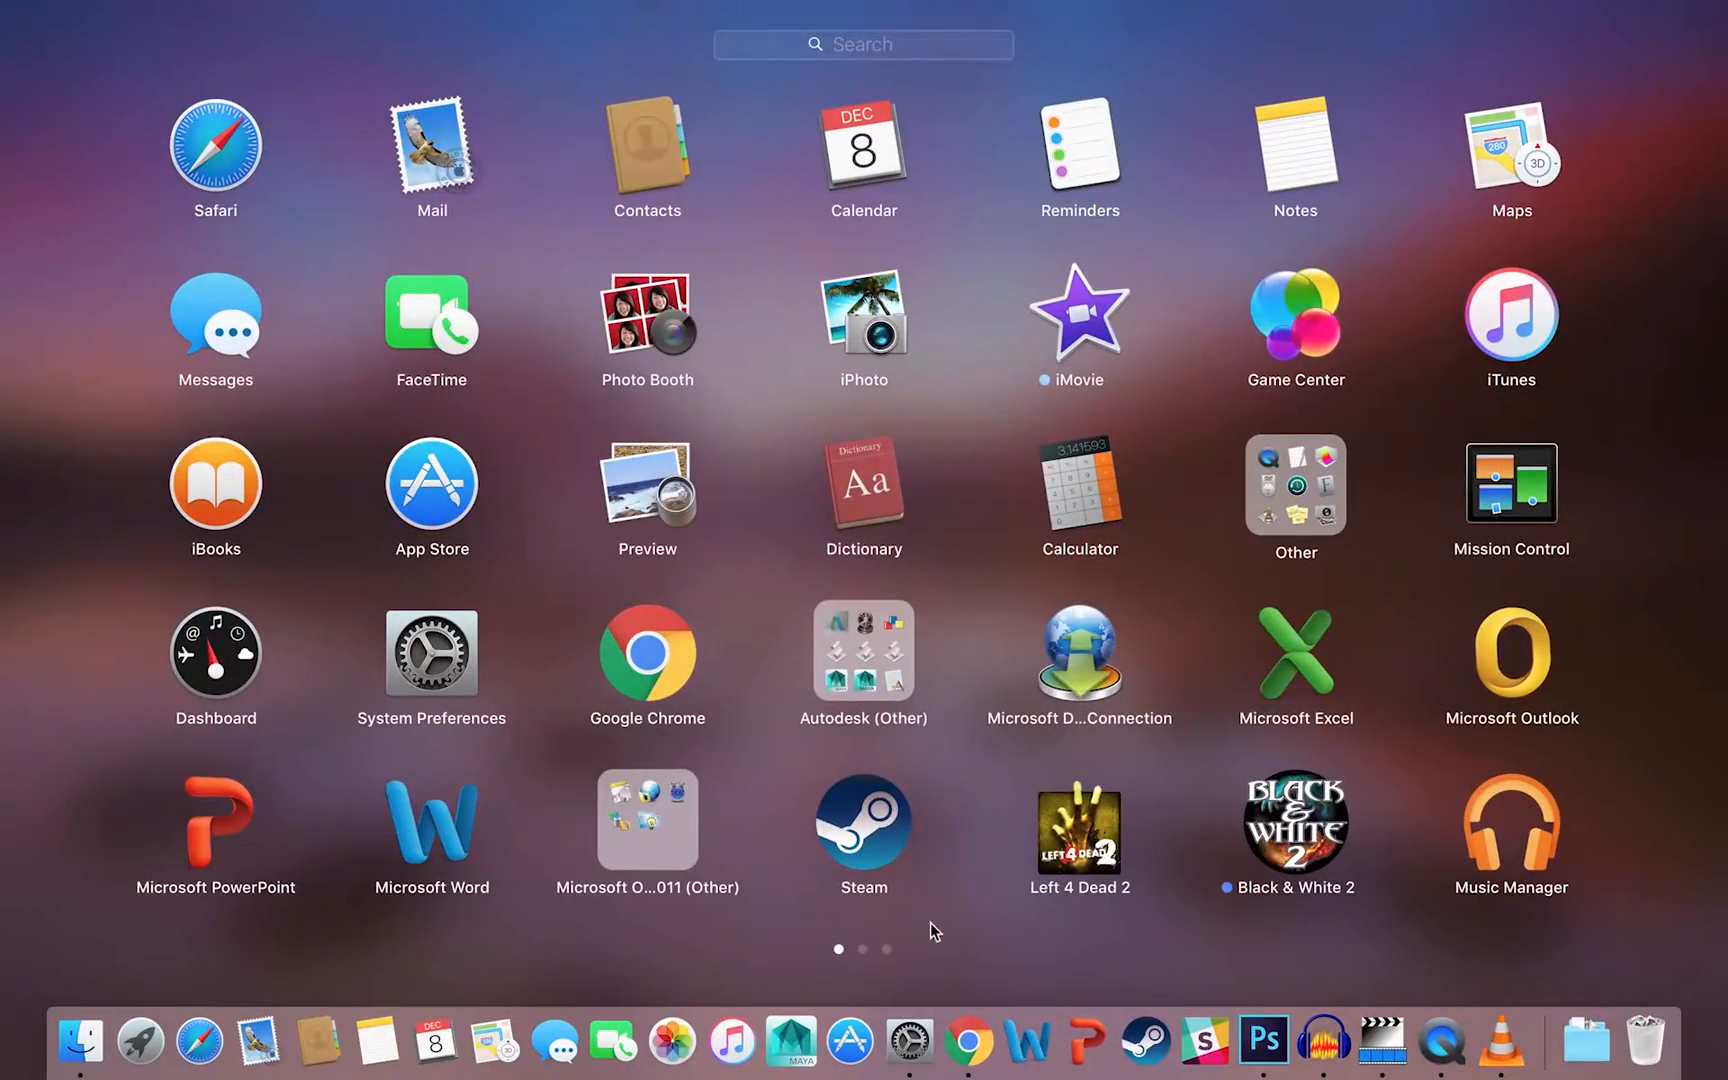
{"action": "left_click", "coordinate": [889, 948]}
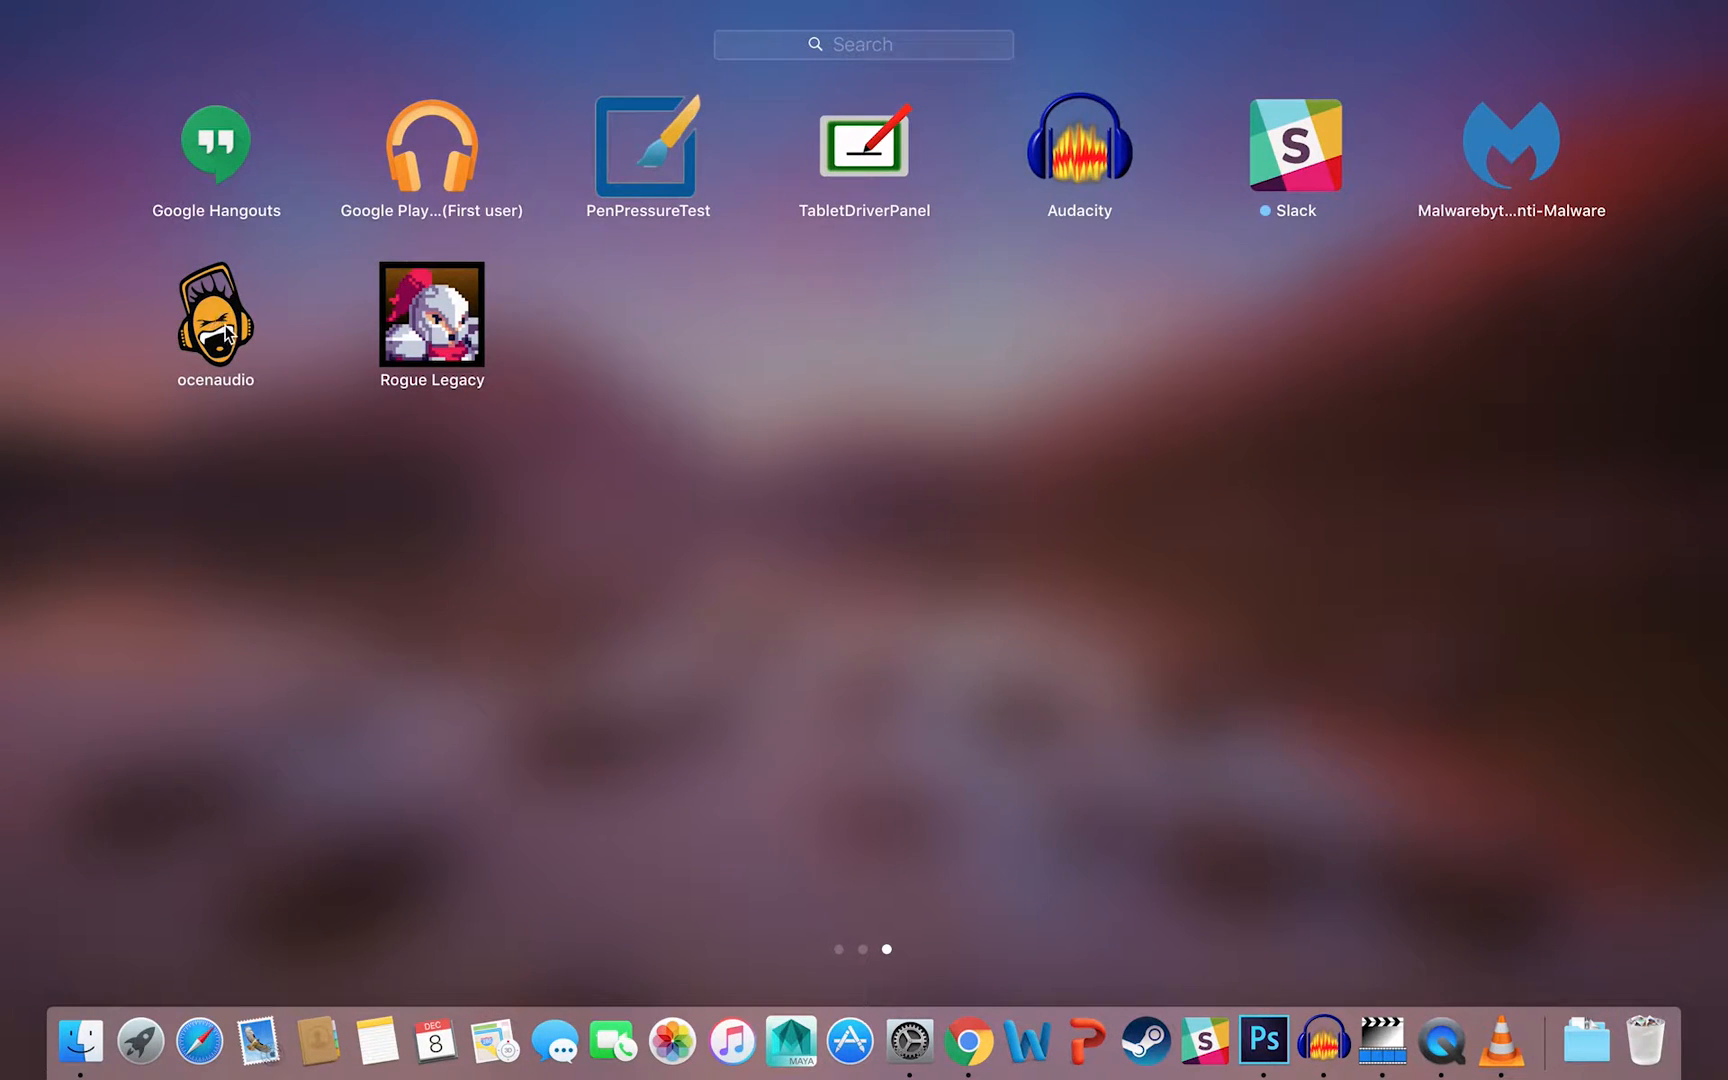
{"action": "left_click", "coordinate": [152, 1035]}
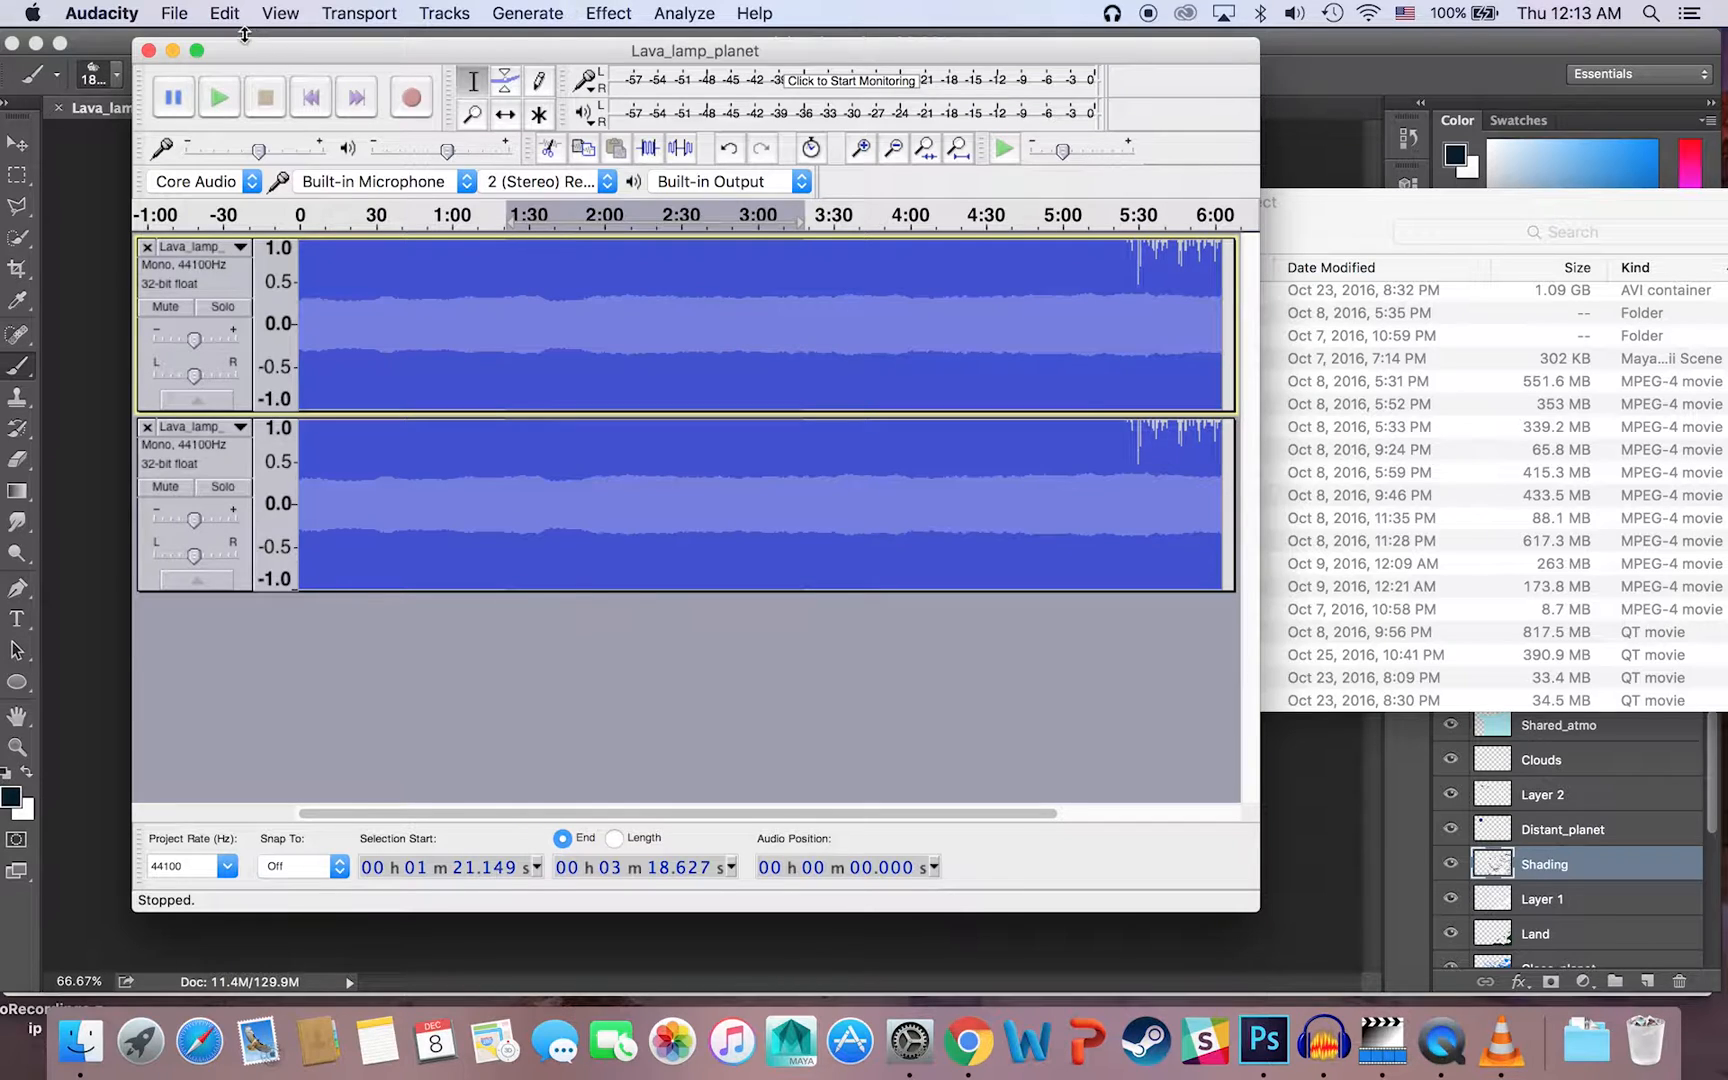
{"action": "left_click", "coordinate": [183, 15]}
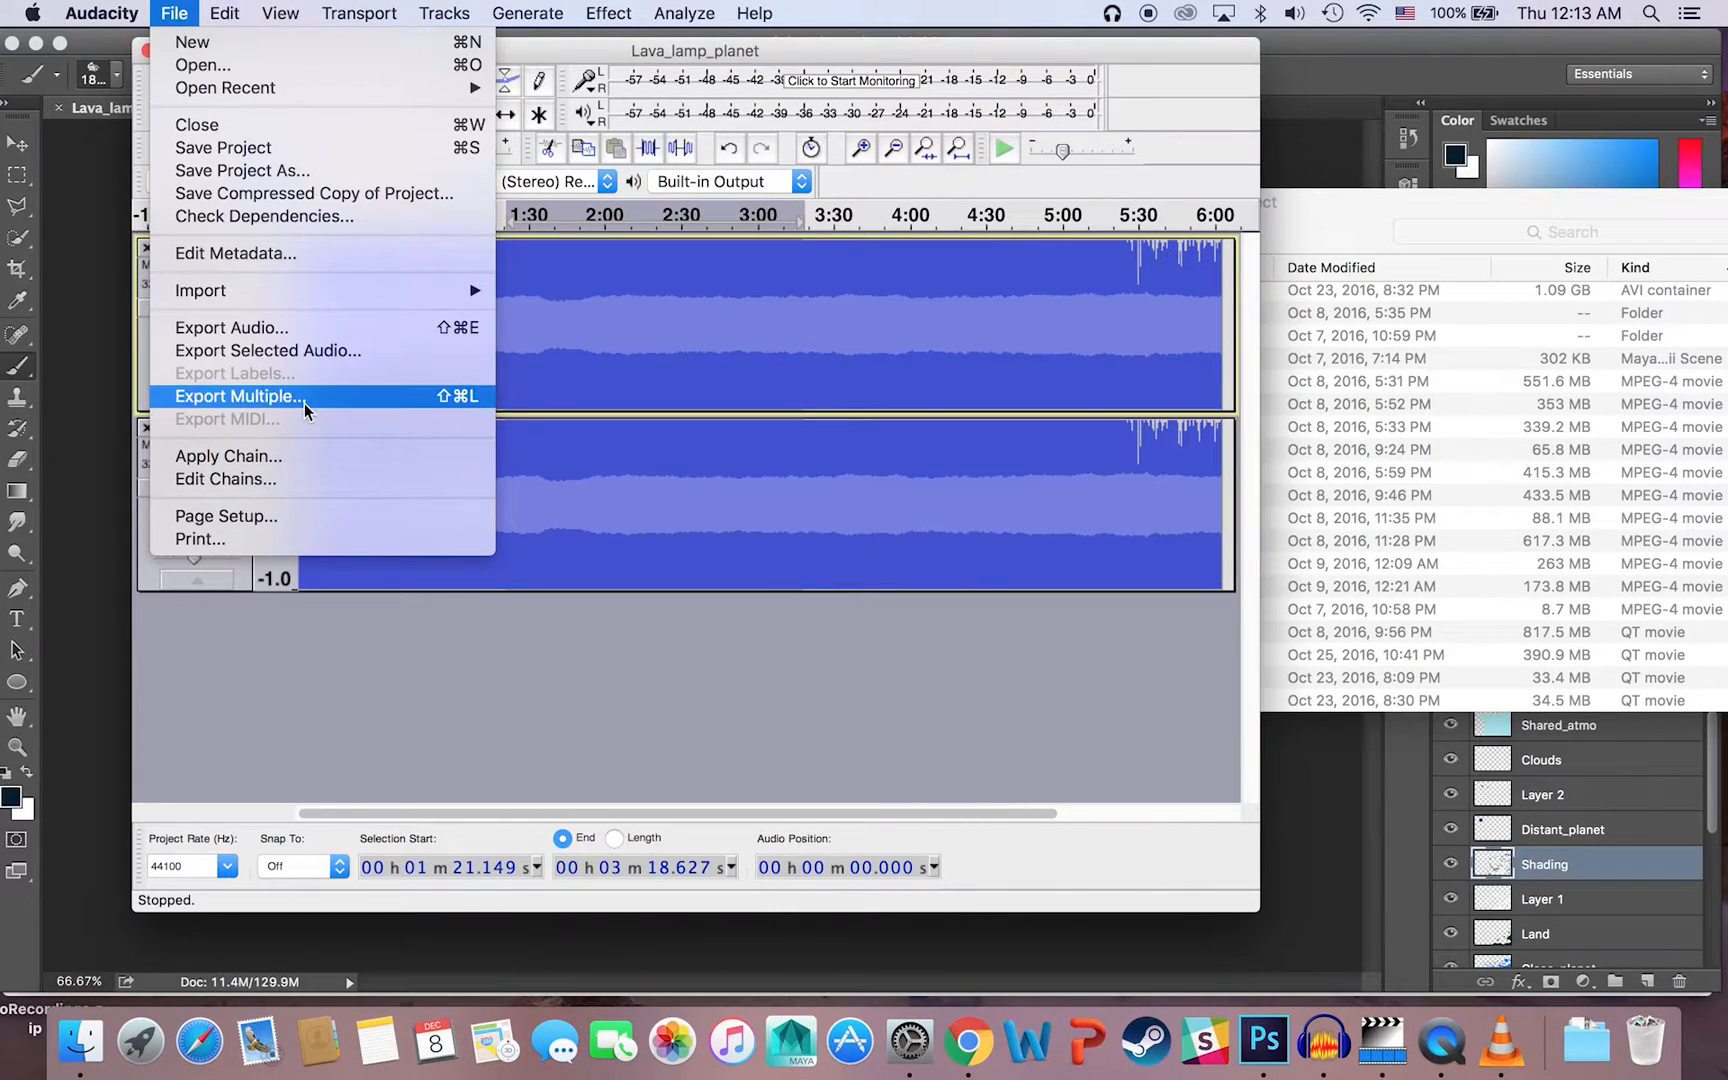
{"action": "left_click", "coordinate": [745, 626]}
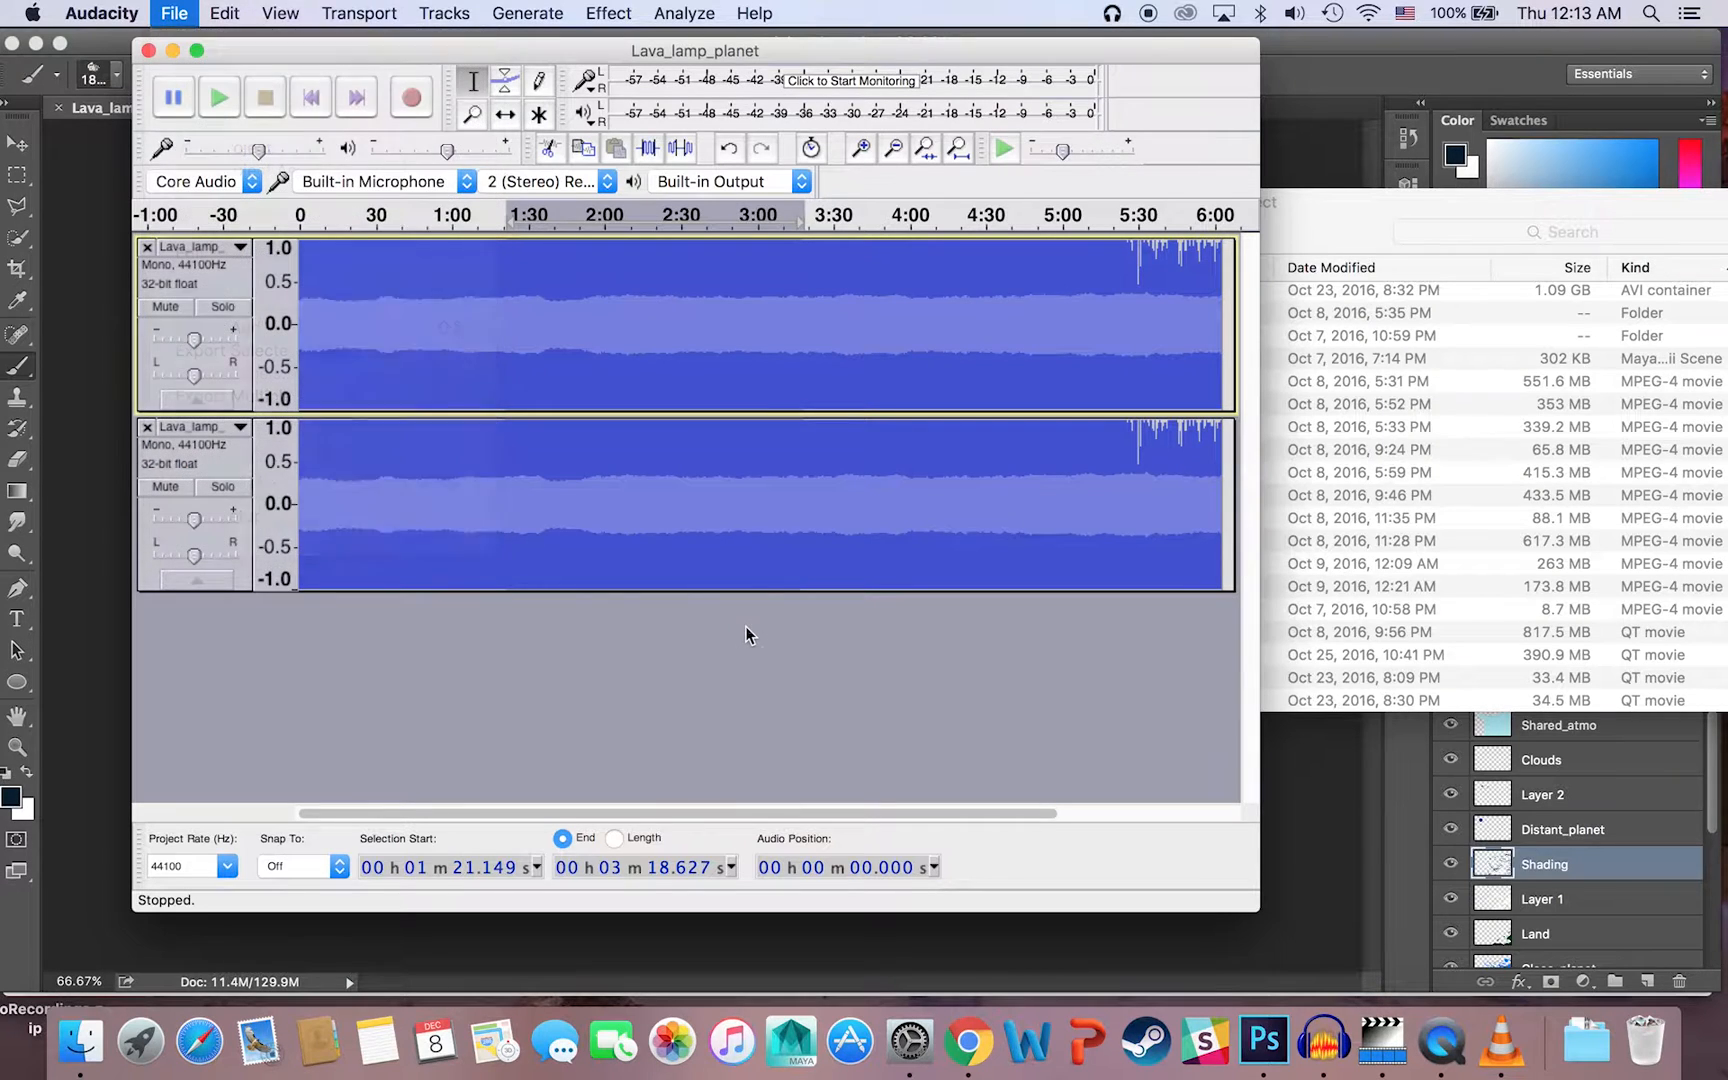
Step: Delete the second track's audio from 0:00 to about 3:01 and shift the remaining clip to start at about 1:32
{"action": "left_click", "coordinate": [711, 535]}
{"action": "left_click_drag", "start_coordinate": [581, 480], "coordinate": [290, 480]}
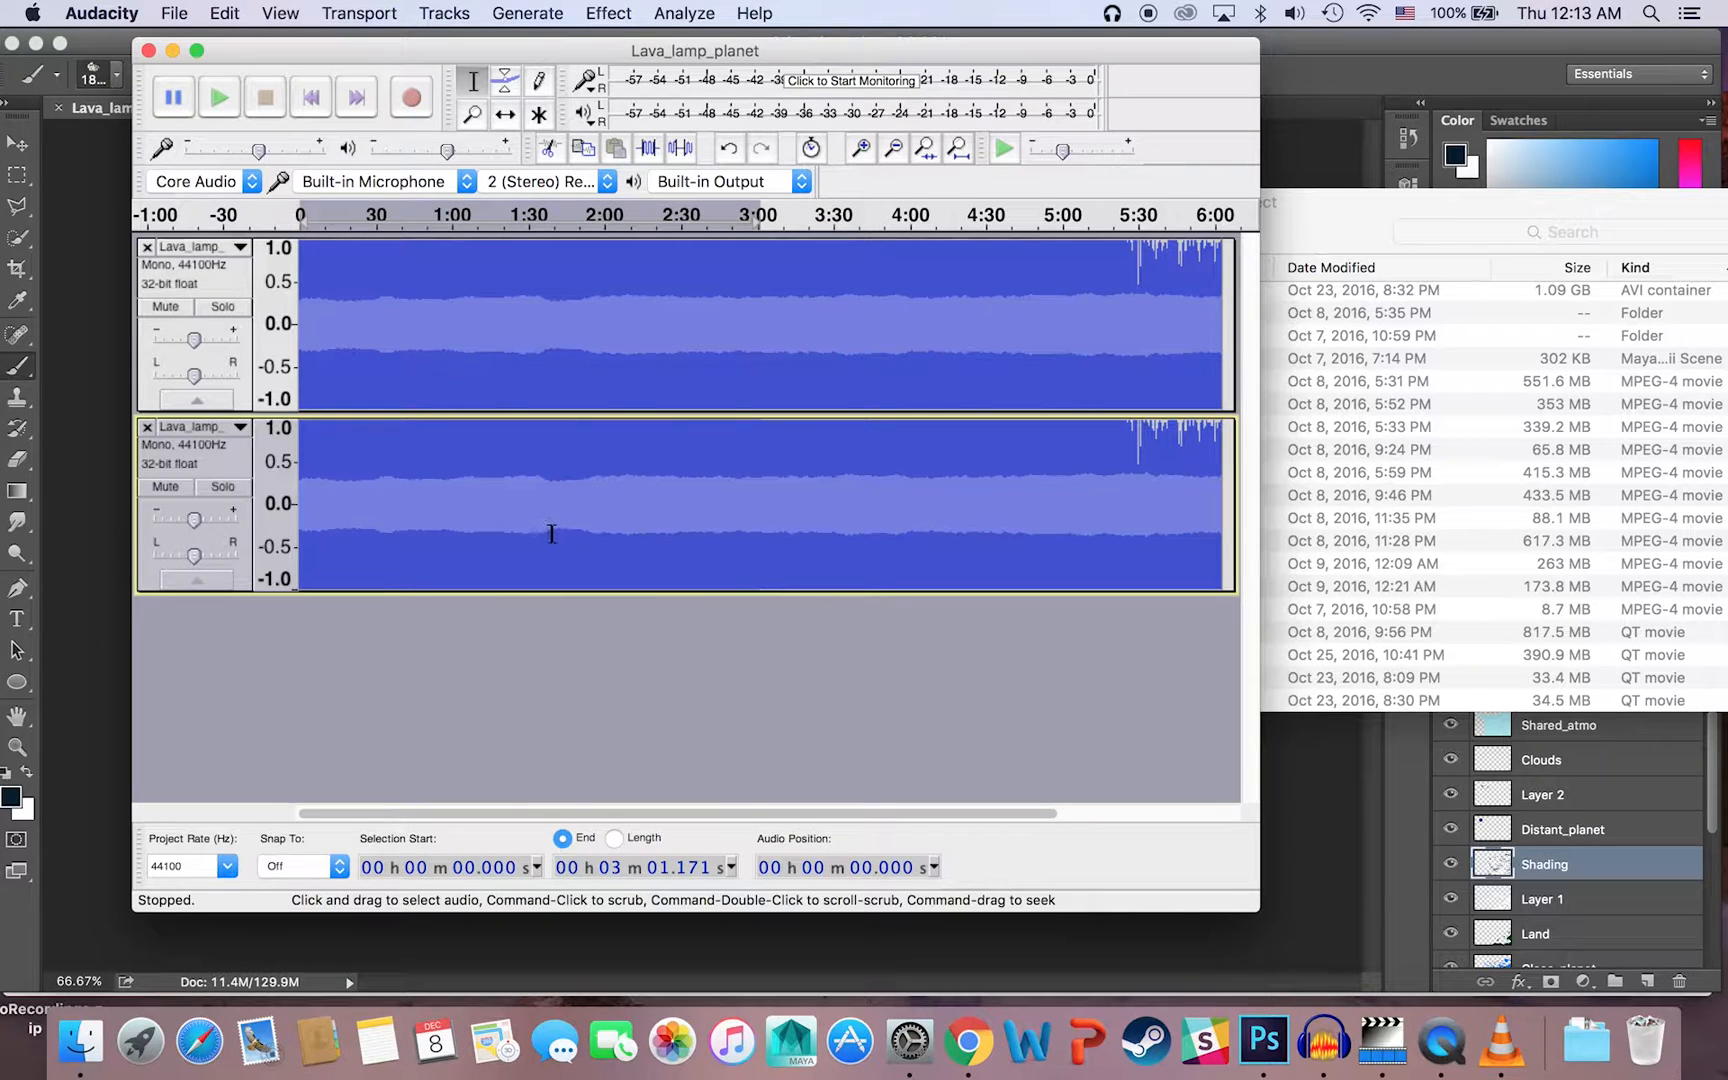
{"action": "key", "text": "Delete"}
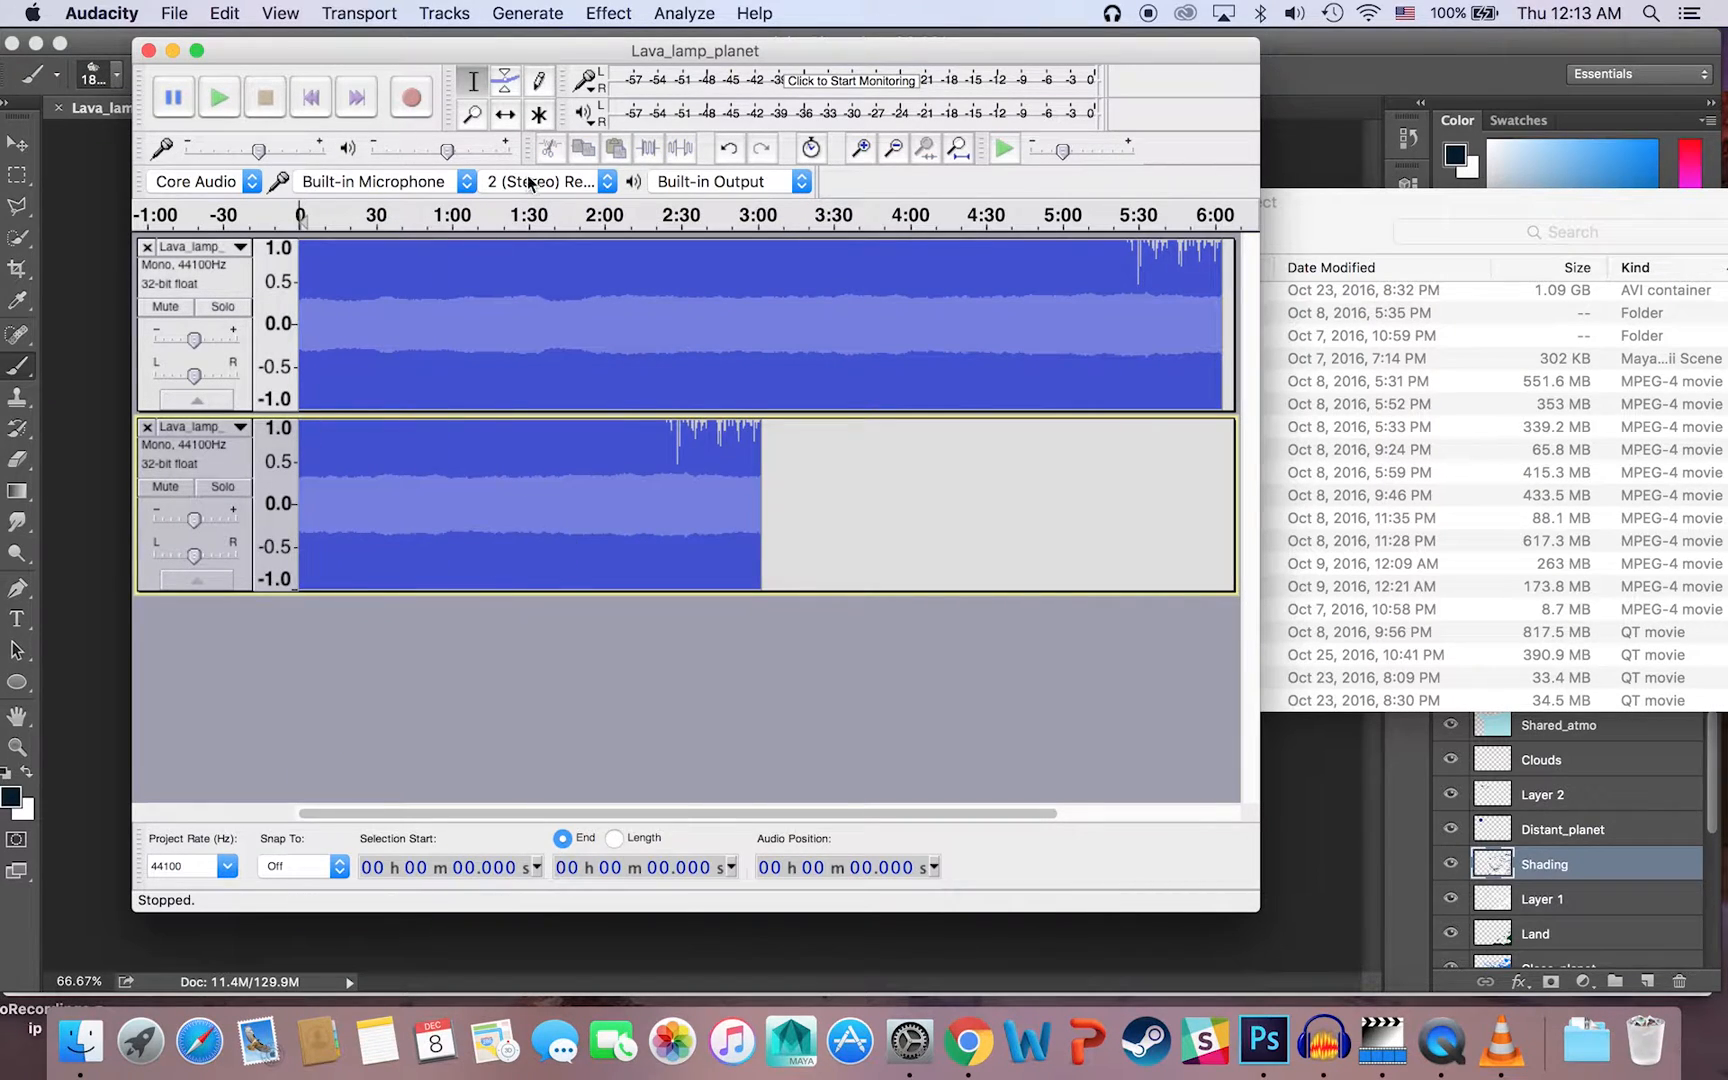
{"action": "left_click", "coordinate": [505, 114]}
{"action": "left_click_drag", "start_coordinate": [560, 480], "coordinate": [698, 462]}
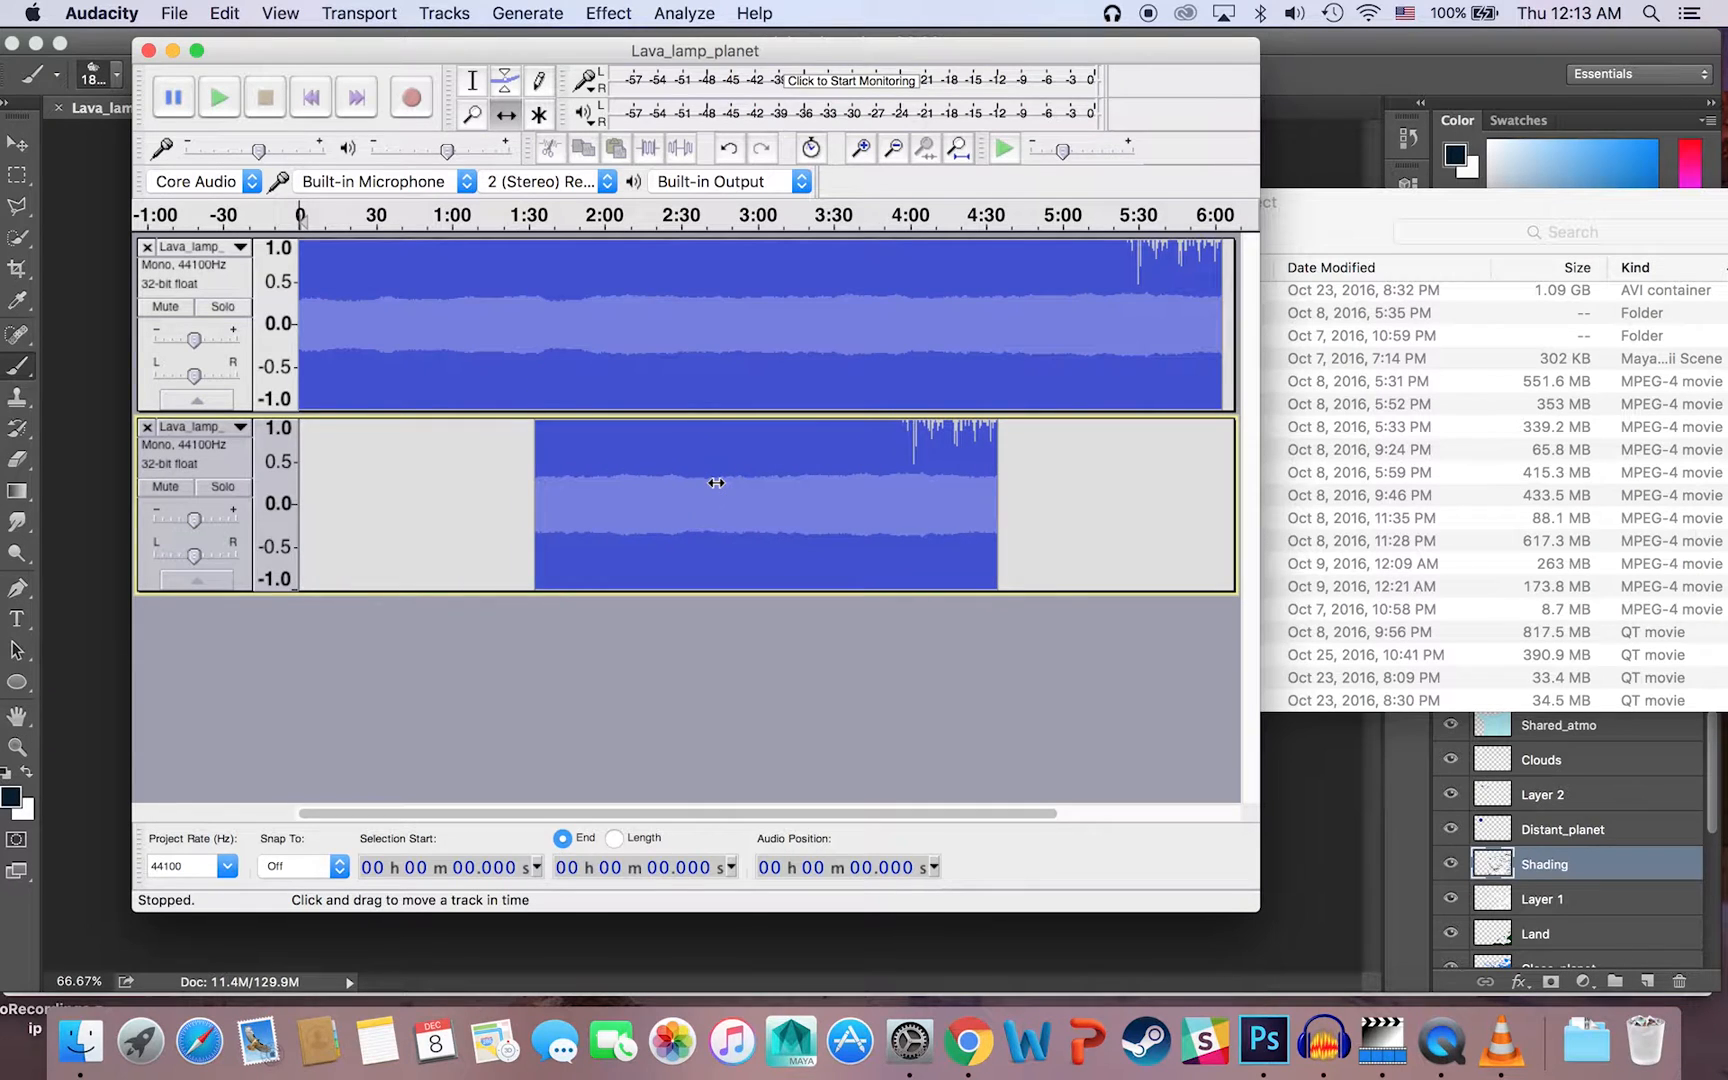
Step: Export the mixed tracks to Senior_Project as Lava_lamp_planet_b2.bmp, with a RAW (header-less) header and A-Law encoding, leaving the metadata empty
{"action": "left_click", "coordinate": [180, 12]}
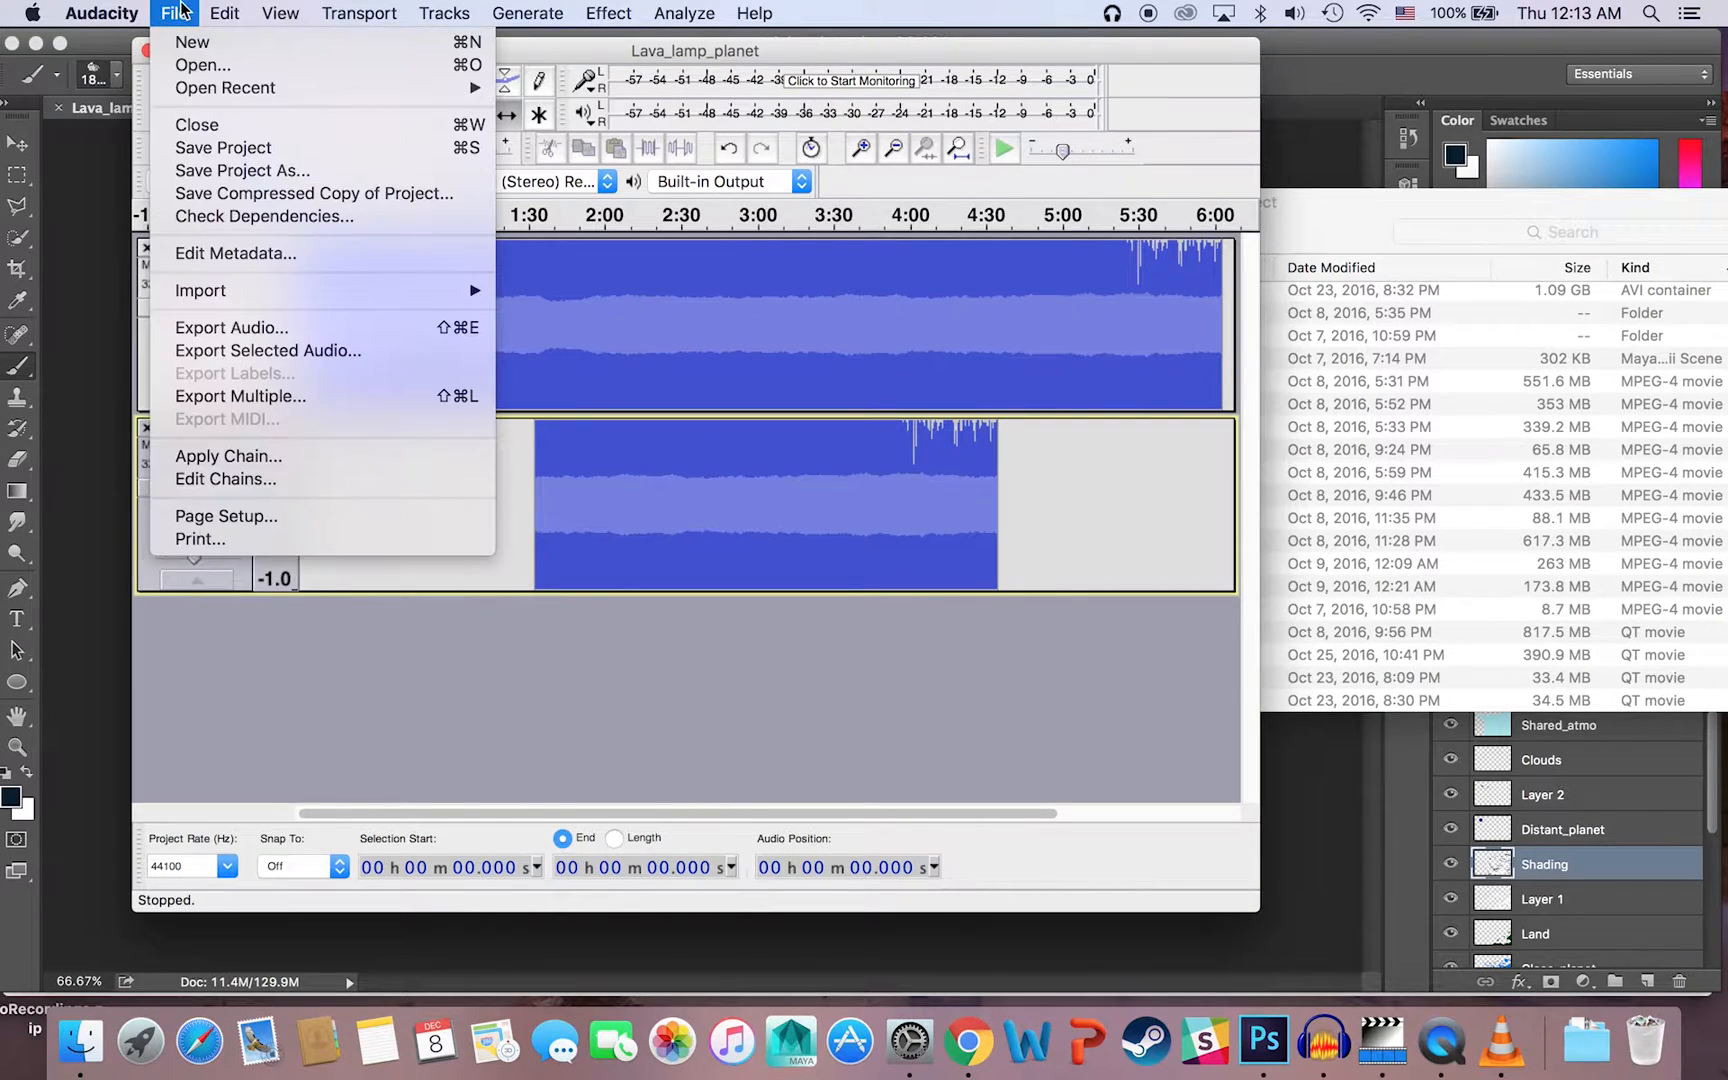
{"action": "left_click", "coordinate": [255, 327]}
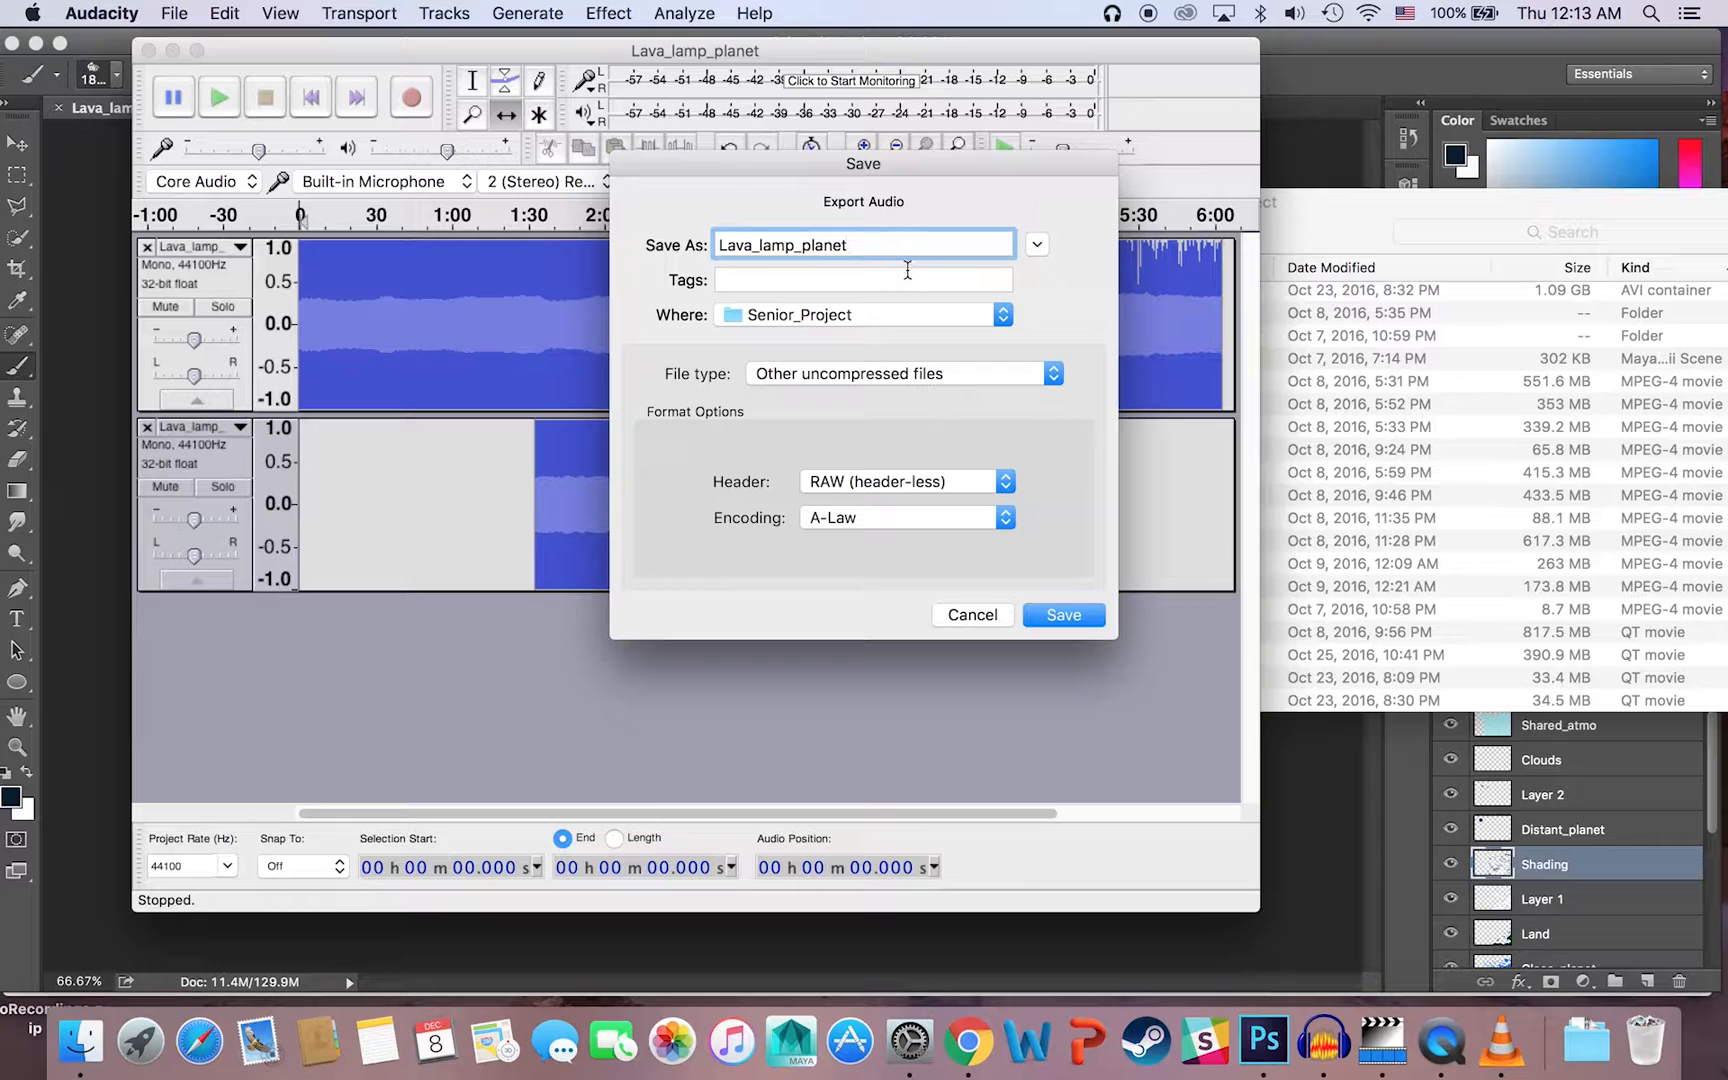
{"action": "type", "text": "_b2.bmp"}
{"action": "left_click", "coordinate": [1046, 617]}
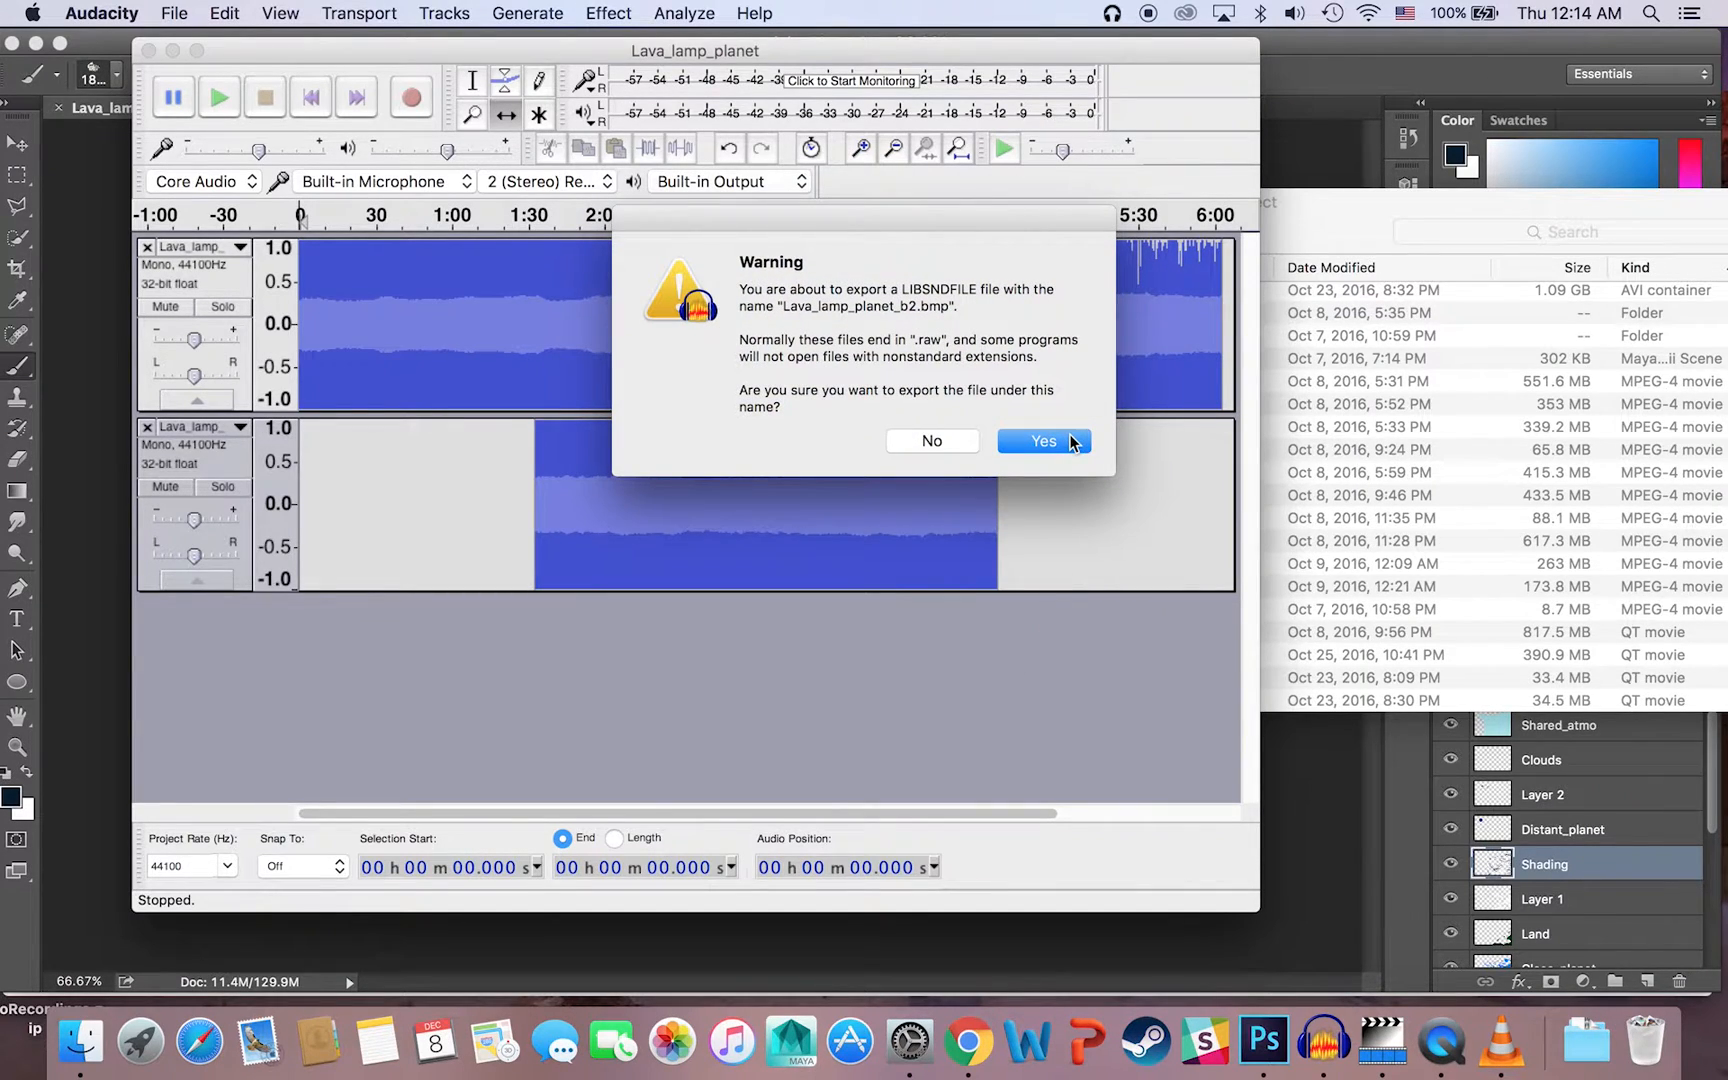
{"action": "left_click", "coordinate": [1071, 441]}
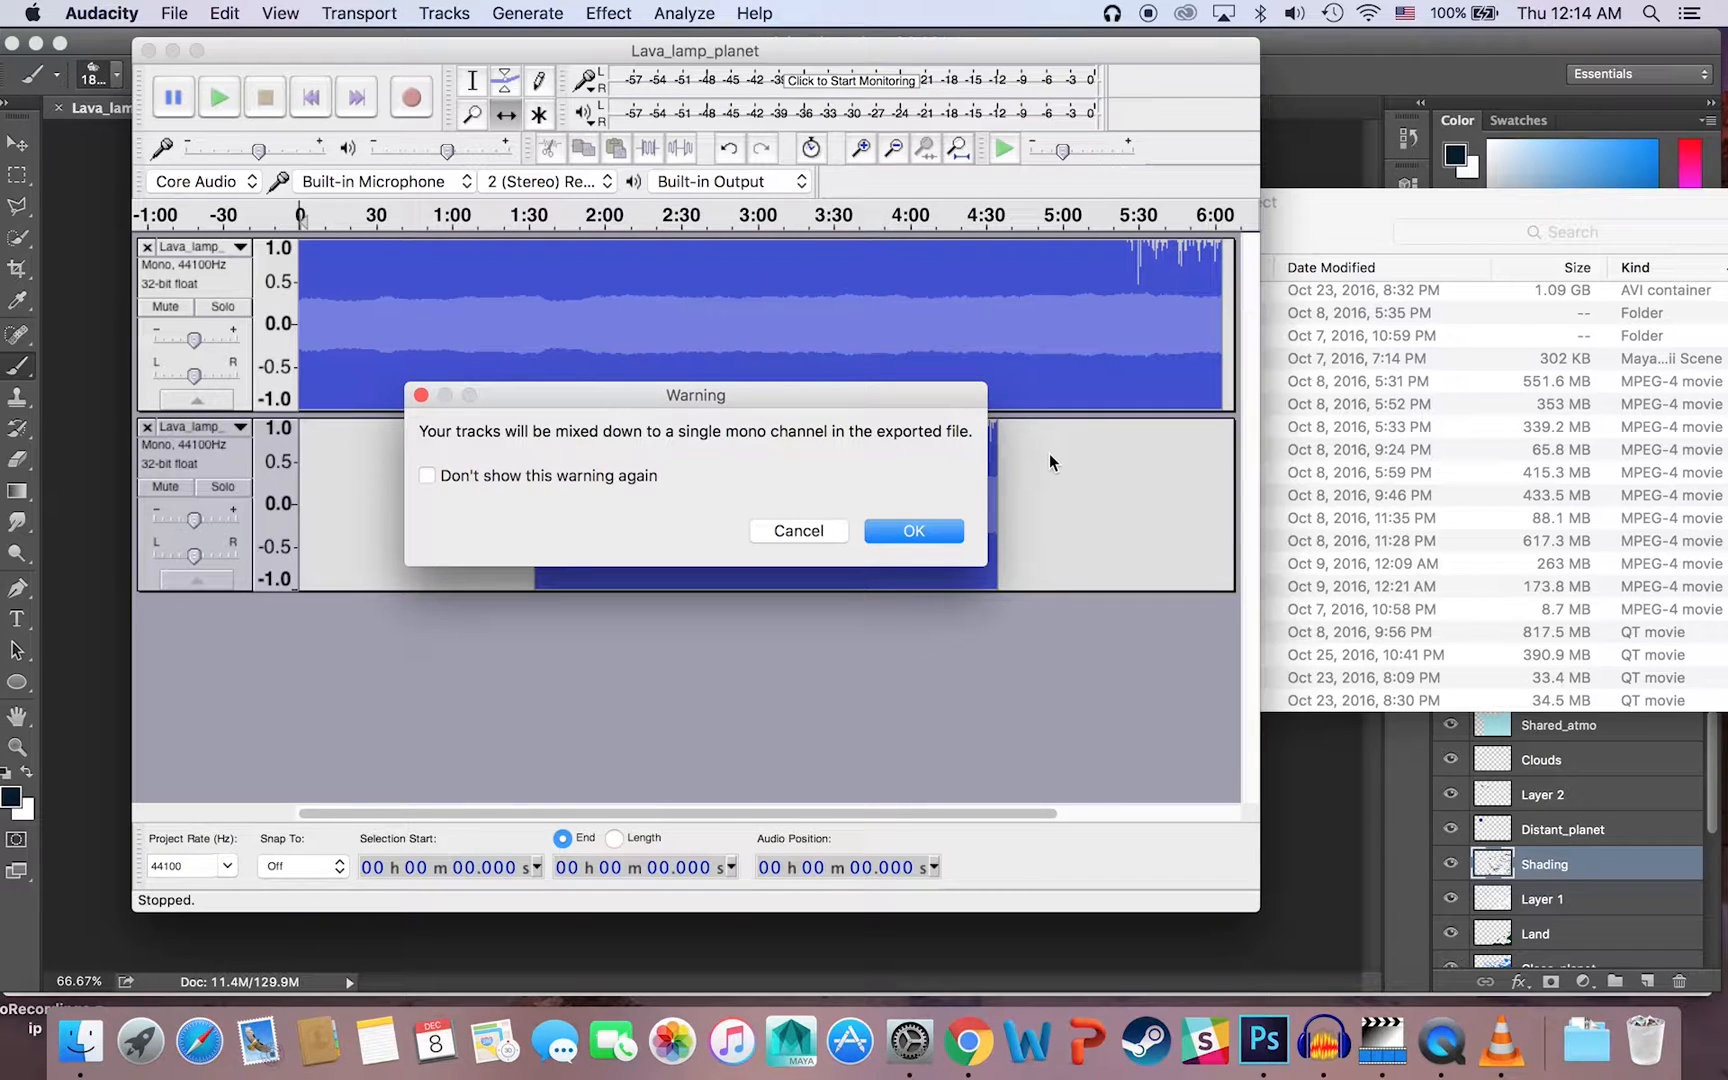
{"action": "left_click", "coordinate": [914, 532]}
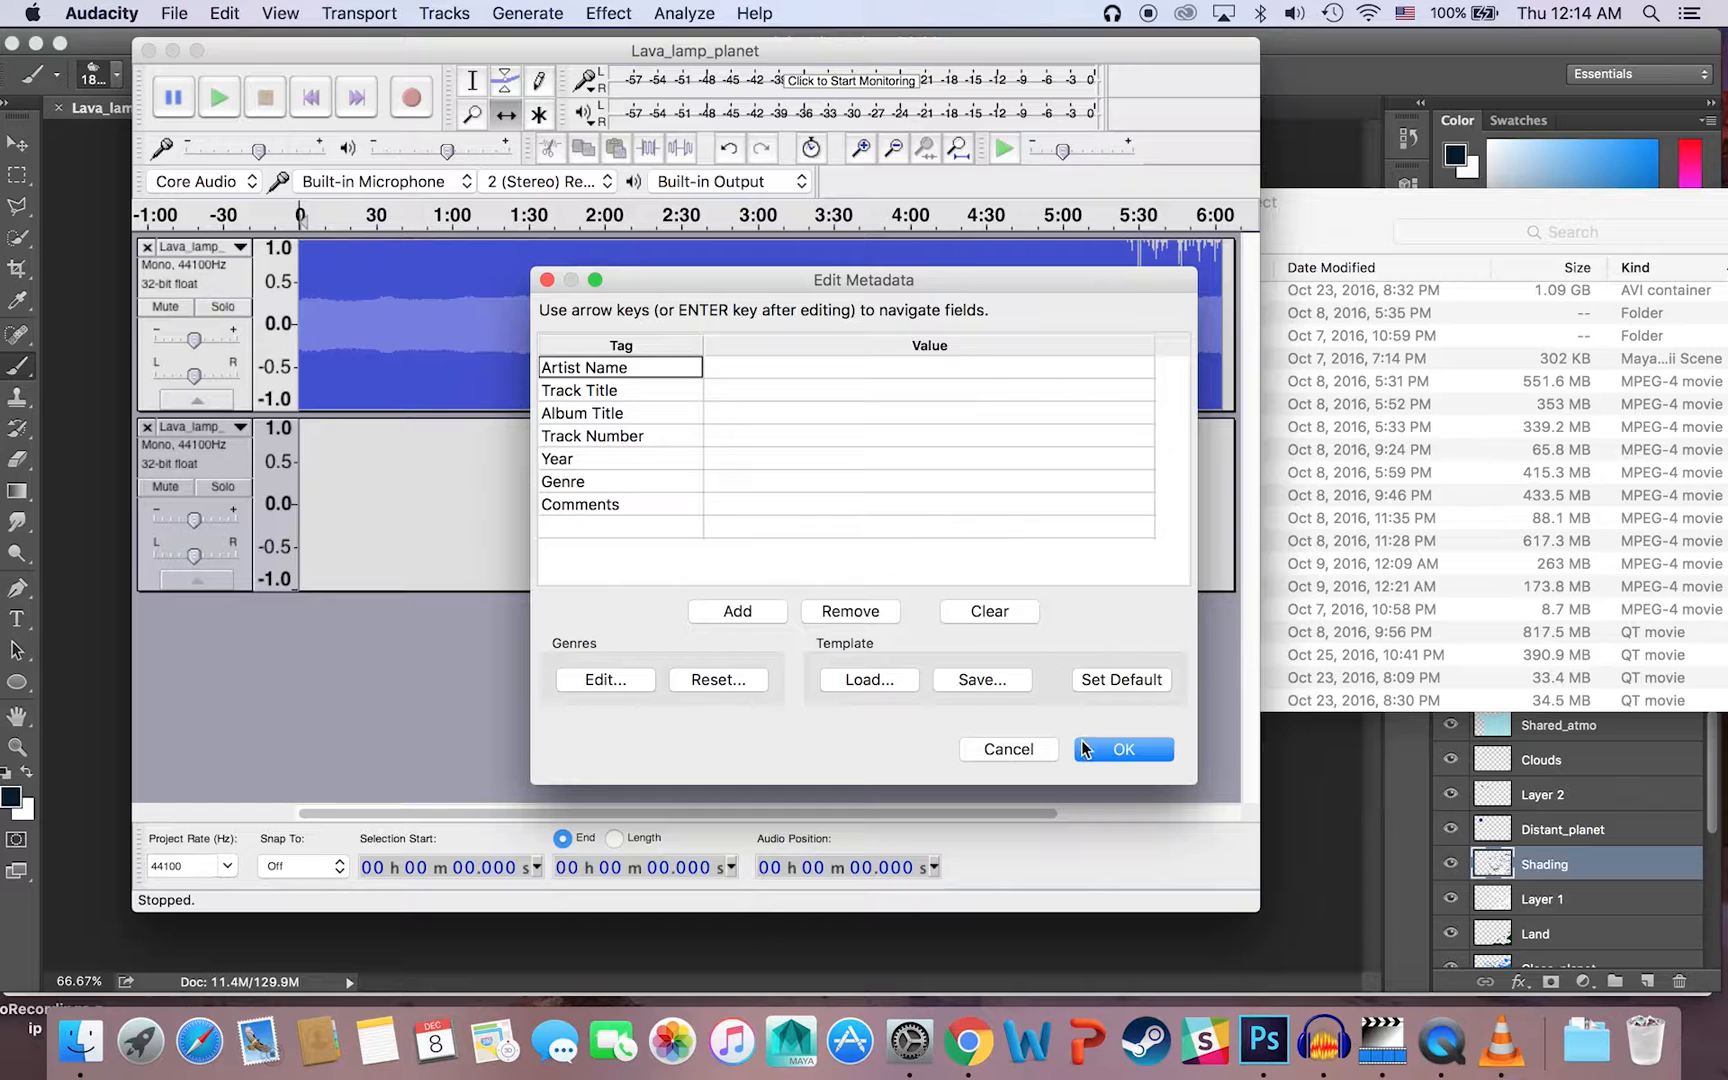
{"action": "left_click", "coordinate": [1102, 744]}
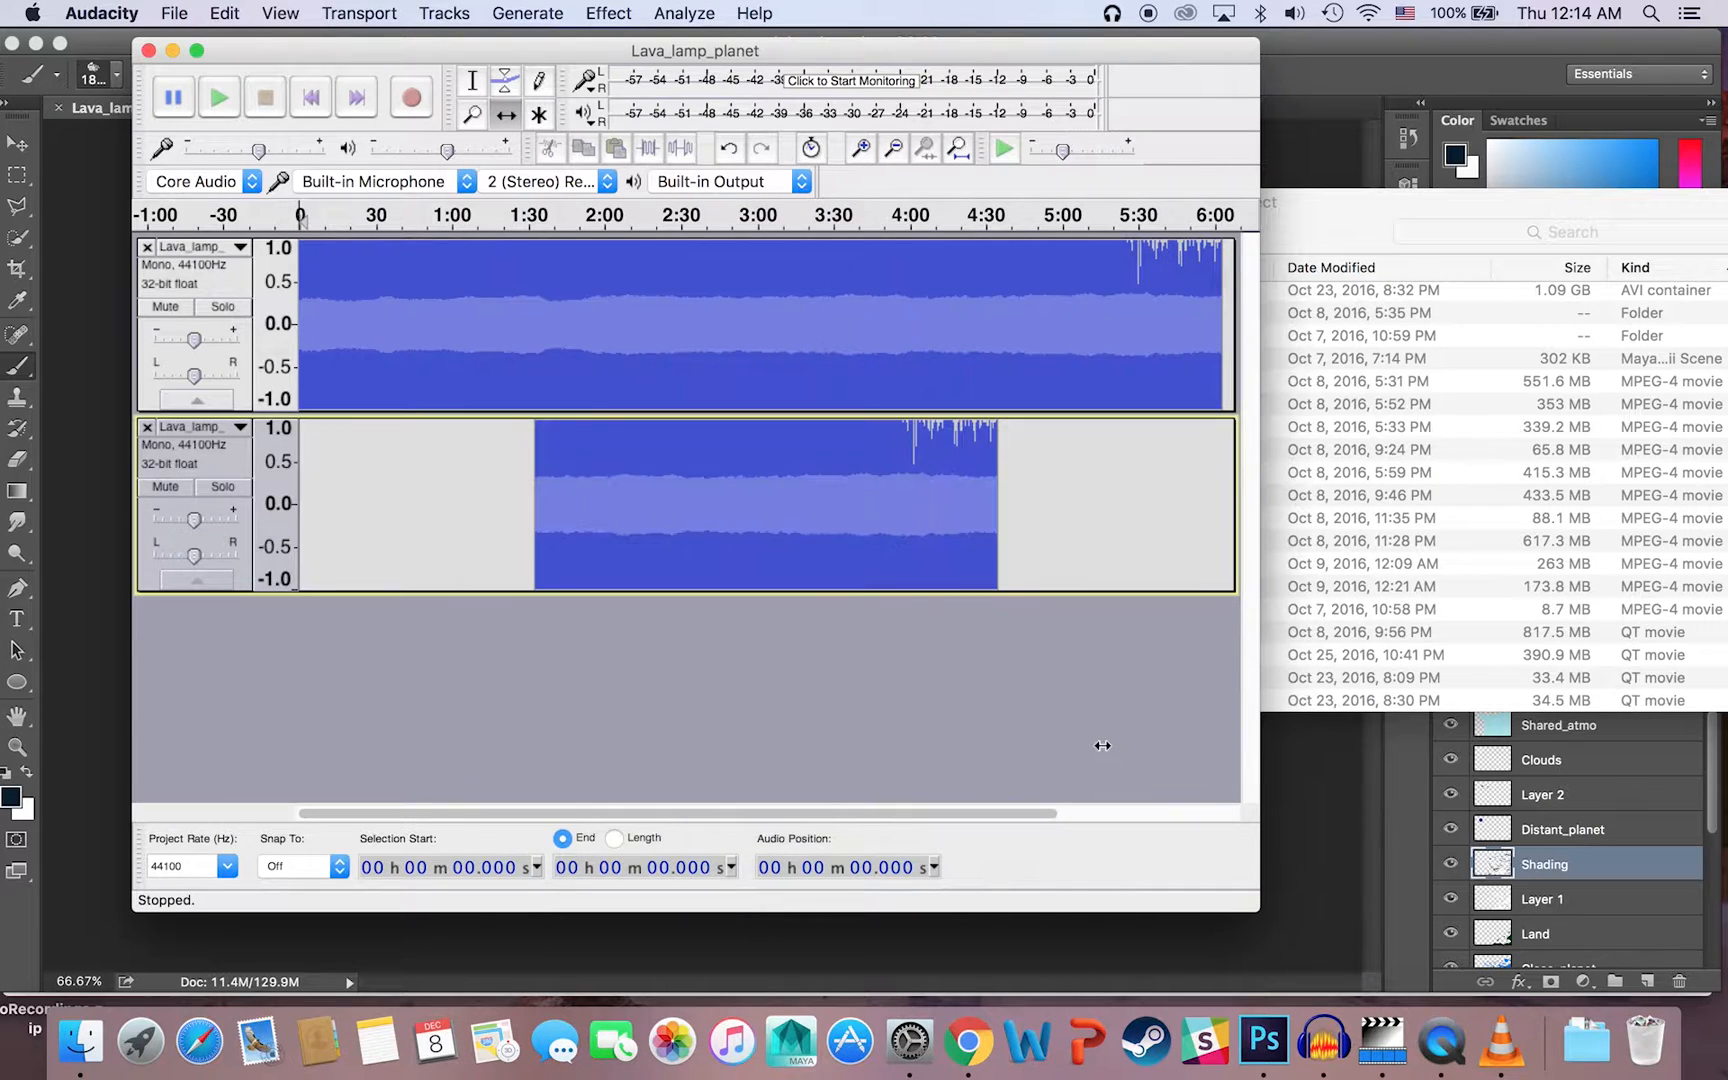
Step: Switch to Finder and open Lava_lamp_planet_b2.bmp from Senior_Project to examine the glitched image
{"action": "left_click", "coordinate": [52, 1046]}
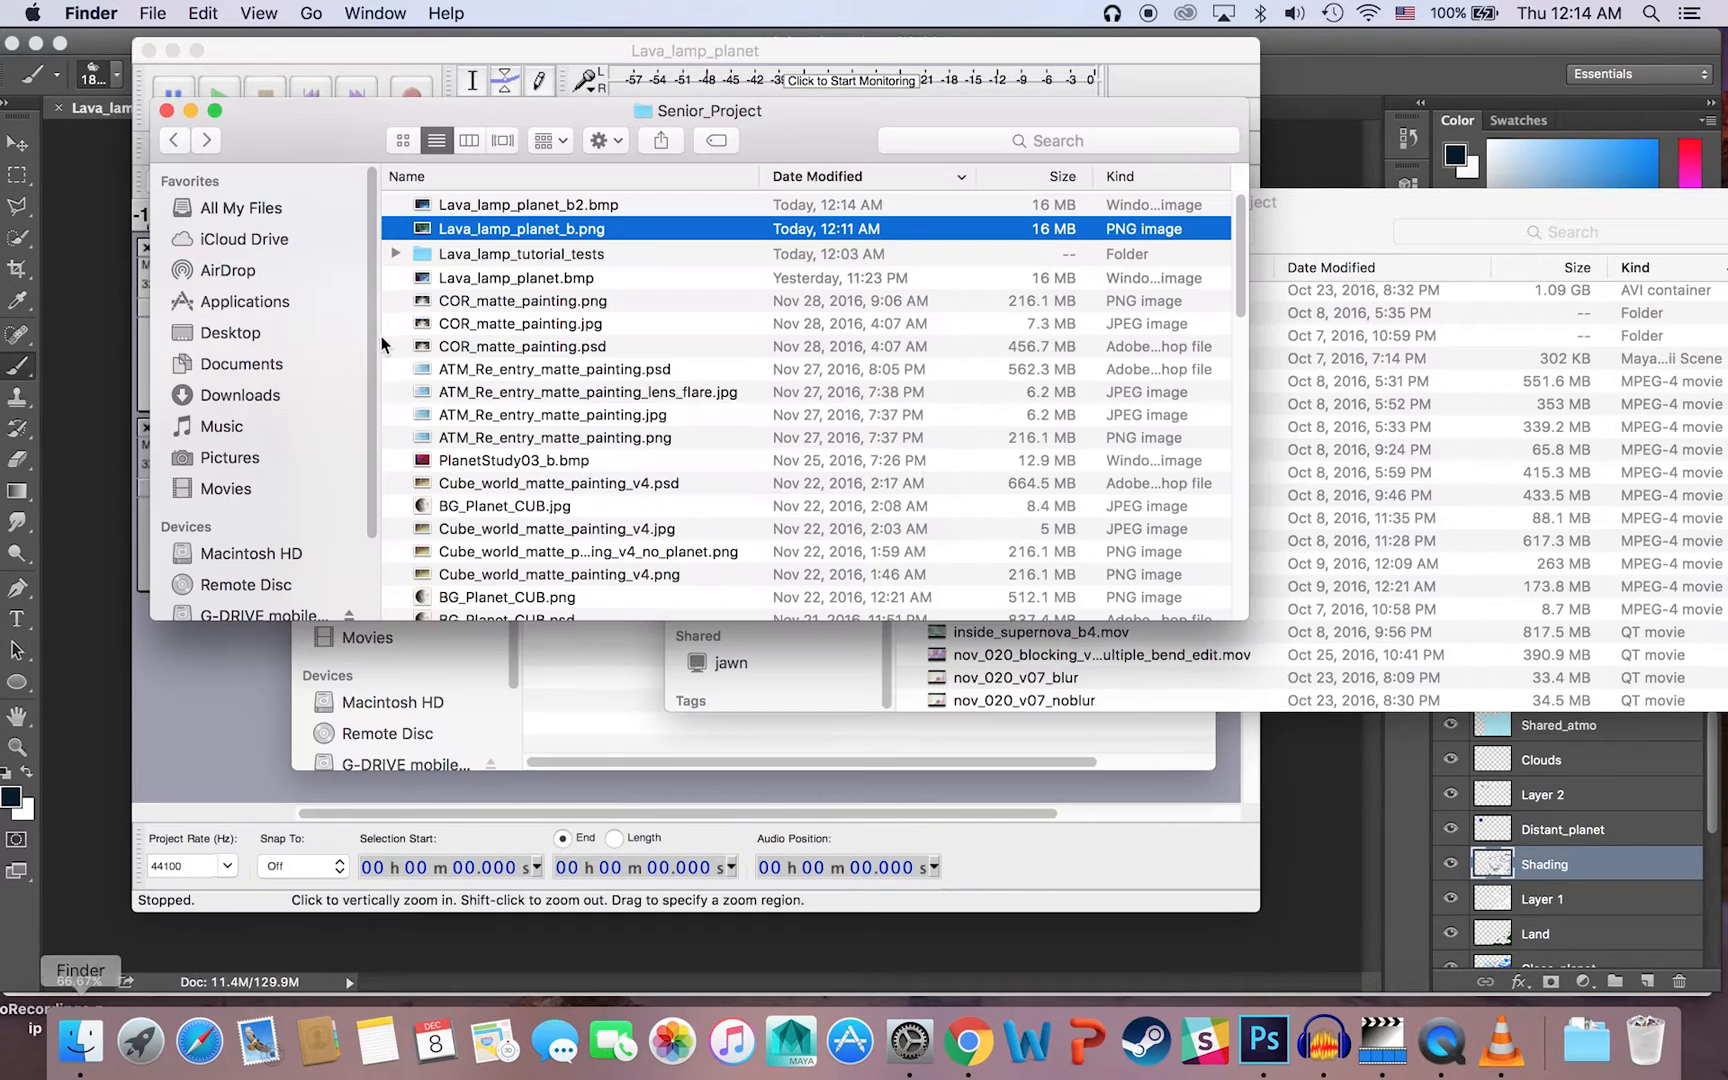
{"action": "double_click", "coordinate": [590, 205]}
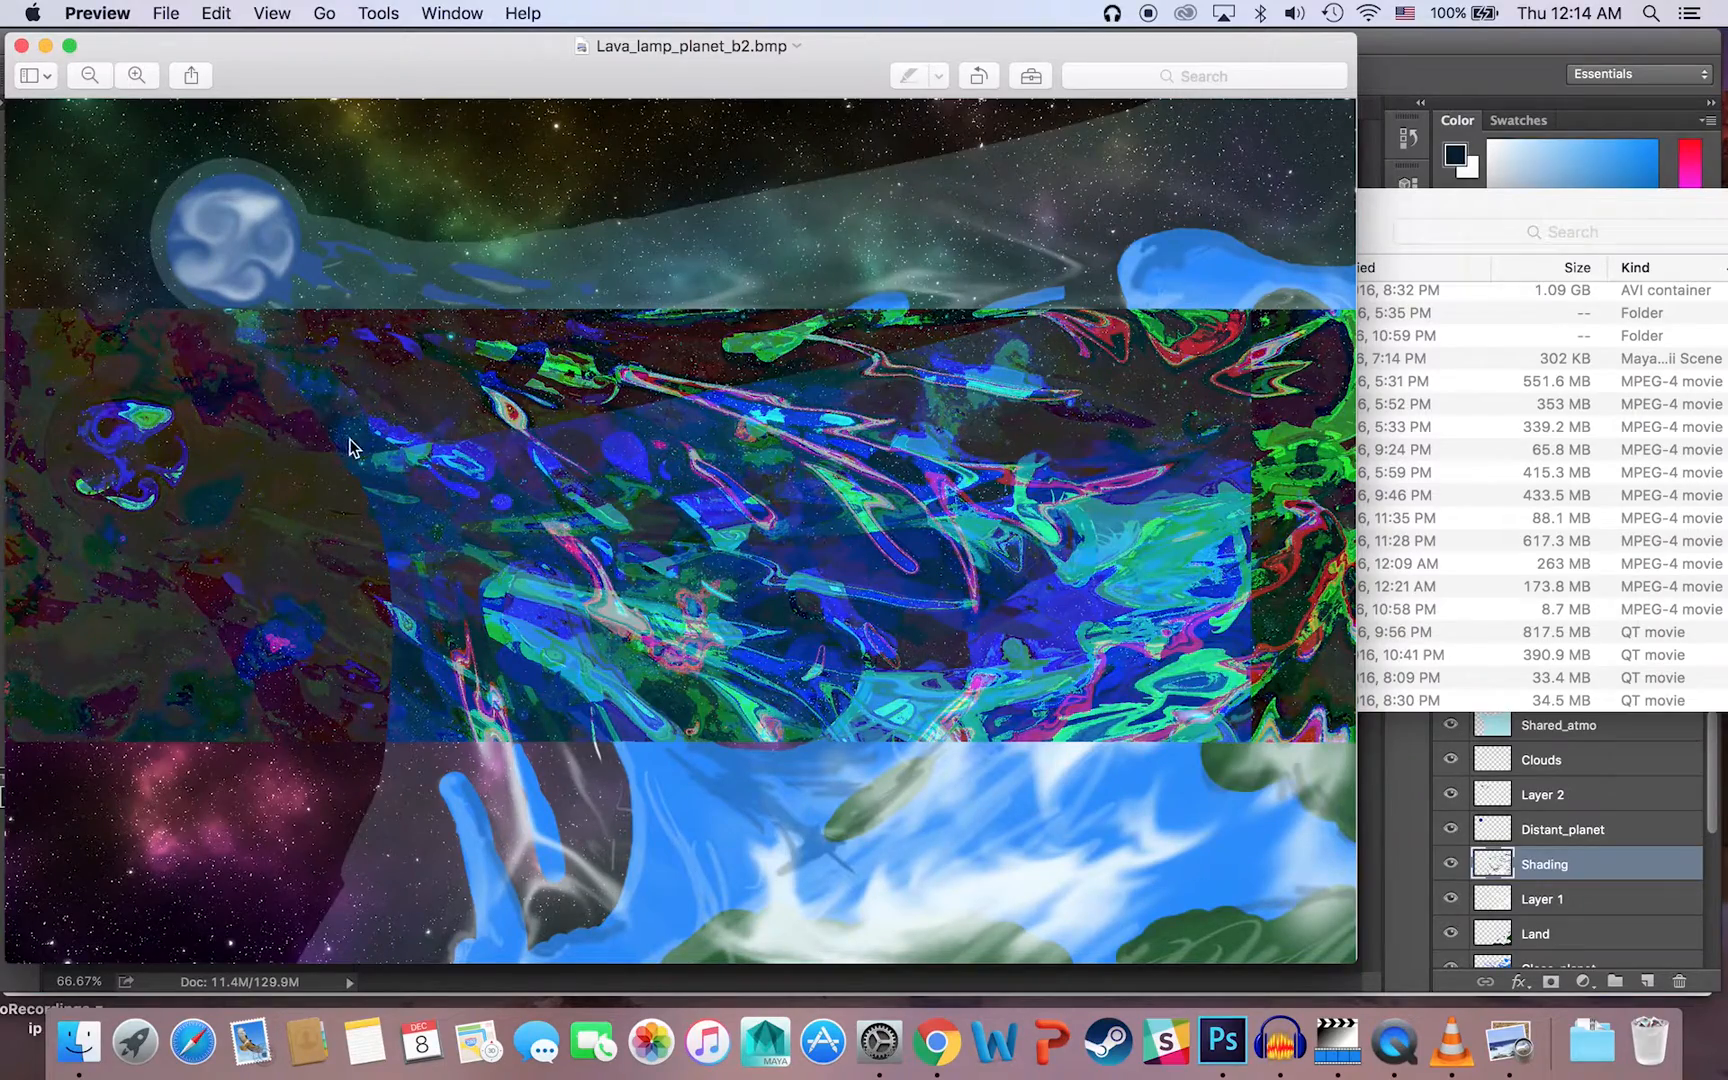
{"action": "left_click_drag", "start_coordinate": [443, 51], "coordinate": [793, 105]}
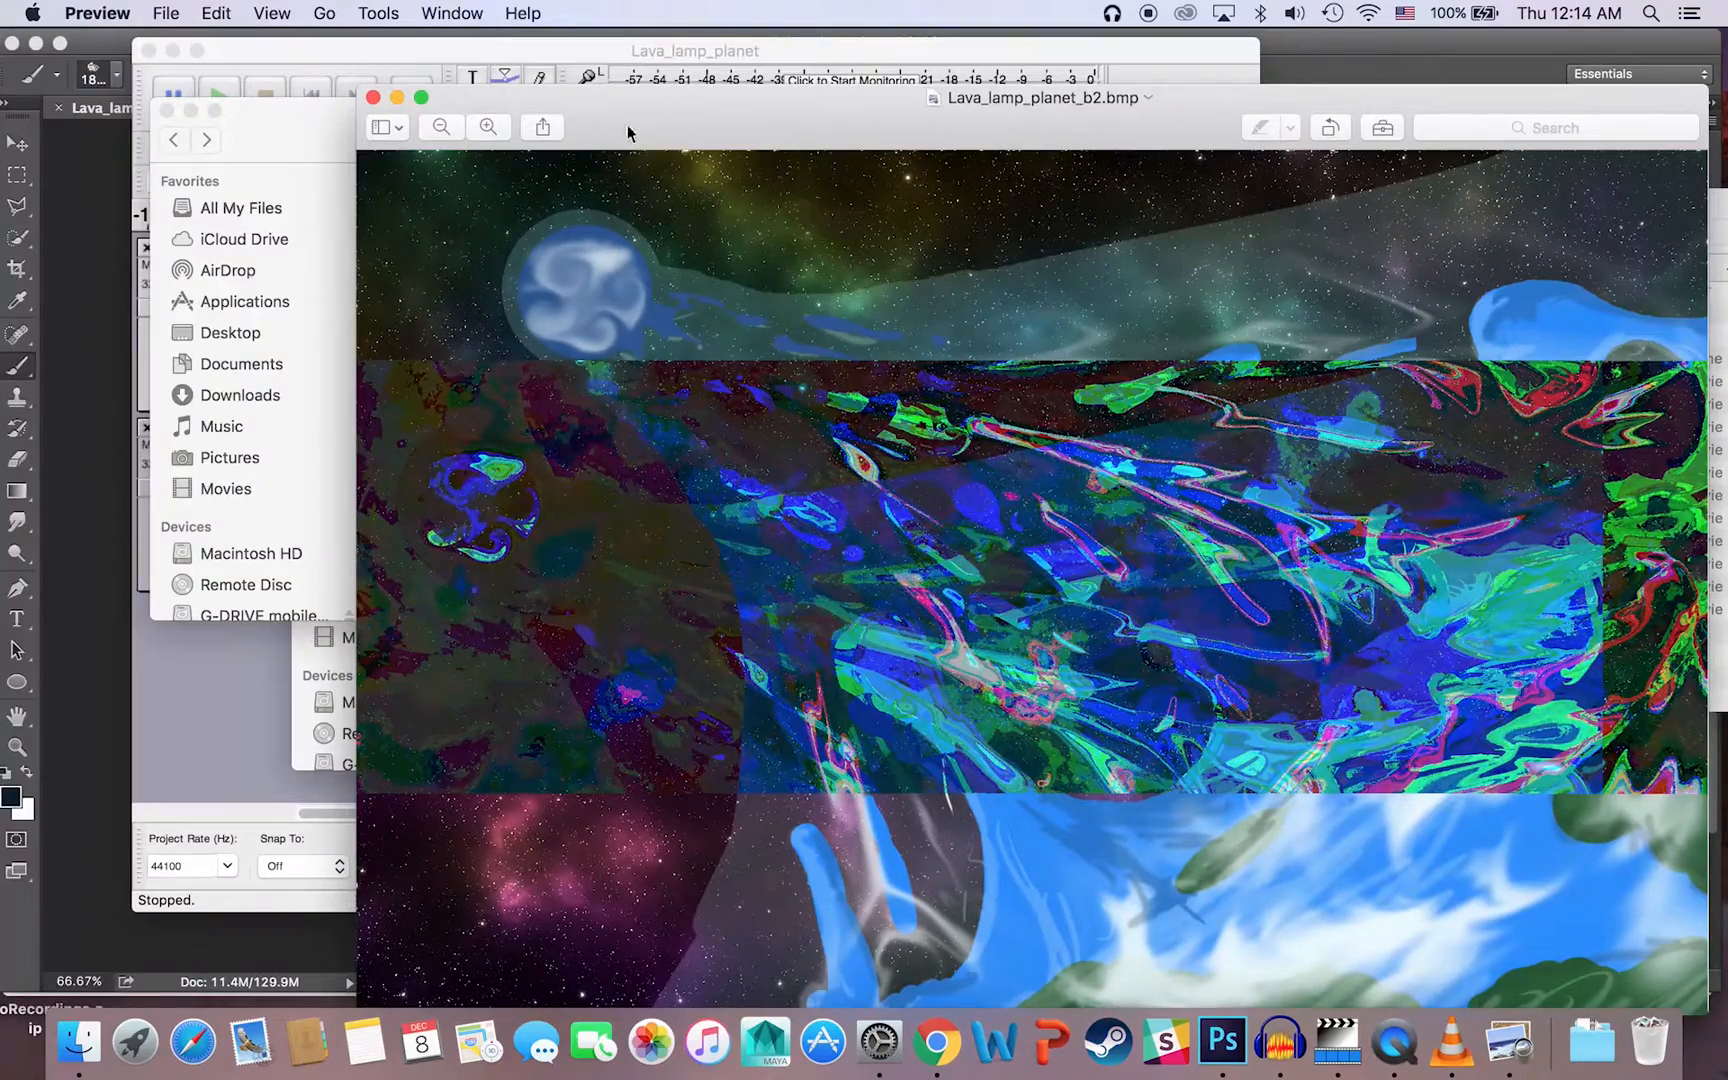
{"action": "left_click_drag", "start_coordinate": [698, 137], "coordinate": [419, 5]}
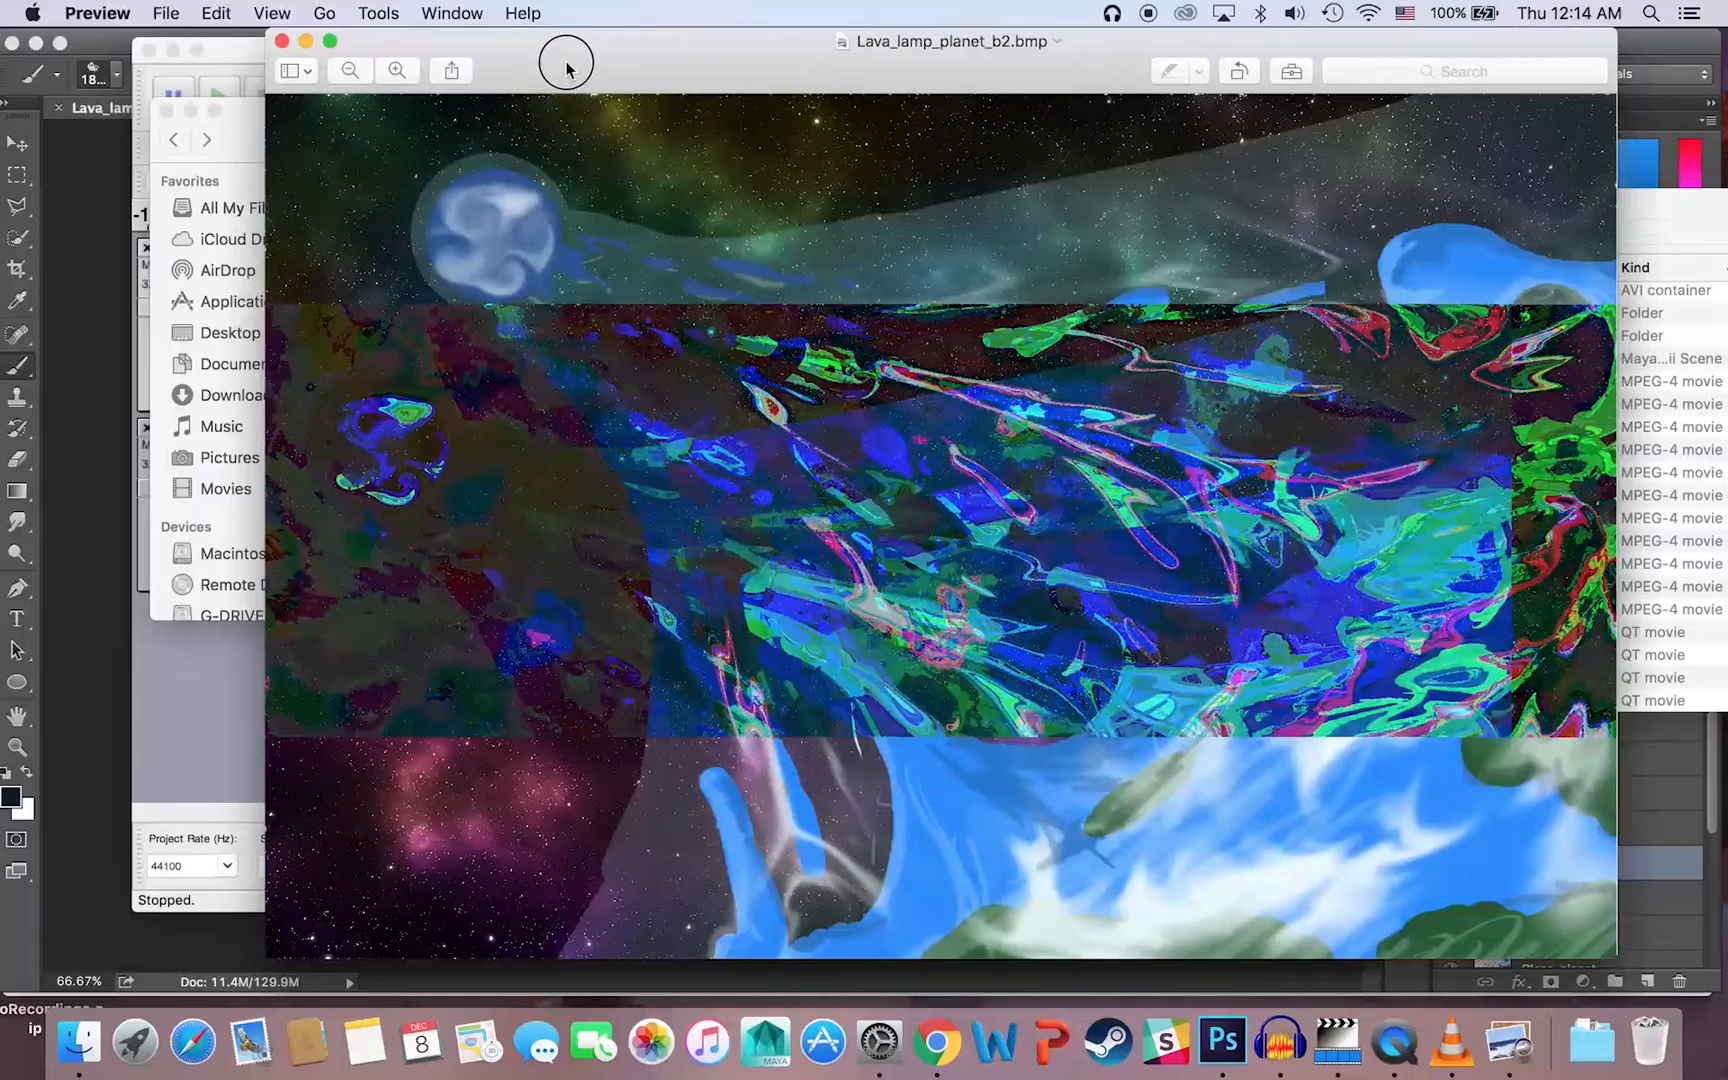
{"action": "left_click_drag", "start_coordinate": [372, 60], "coordinate": [567, 58]}
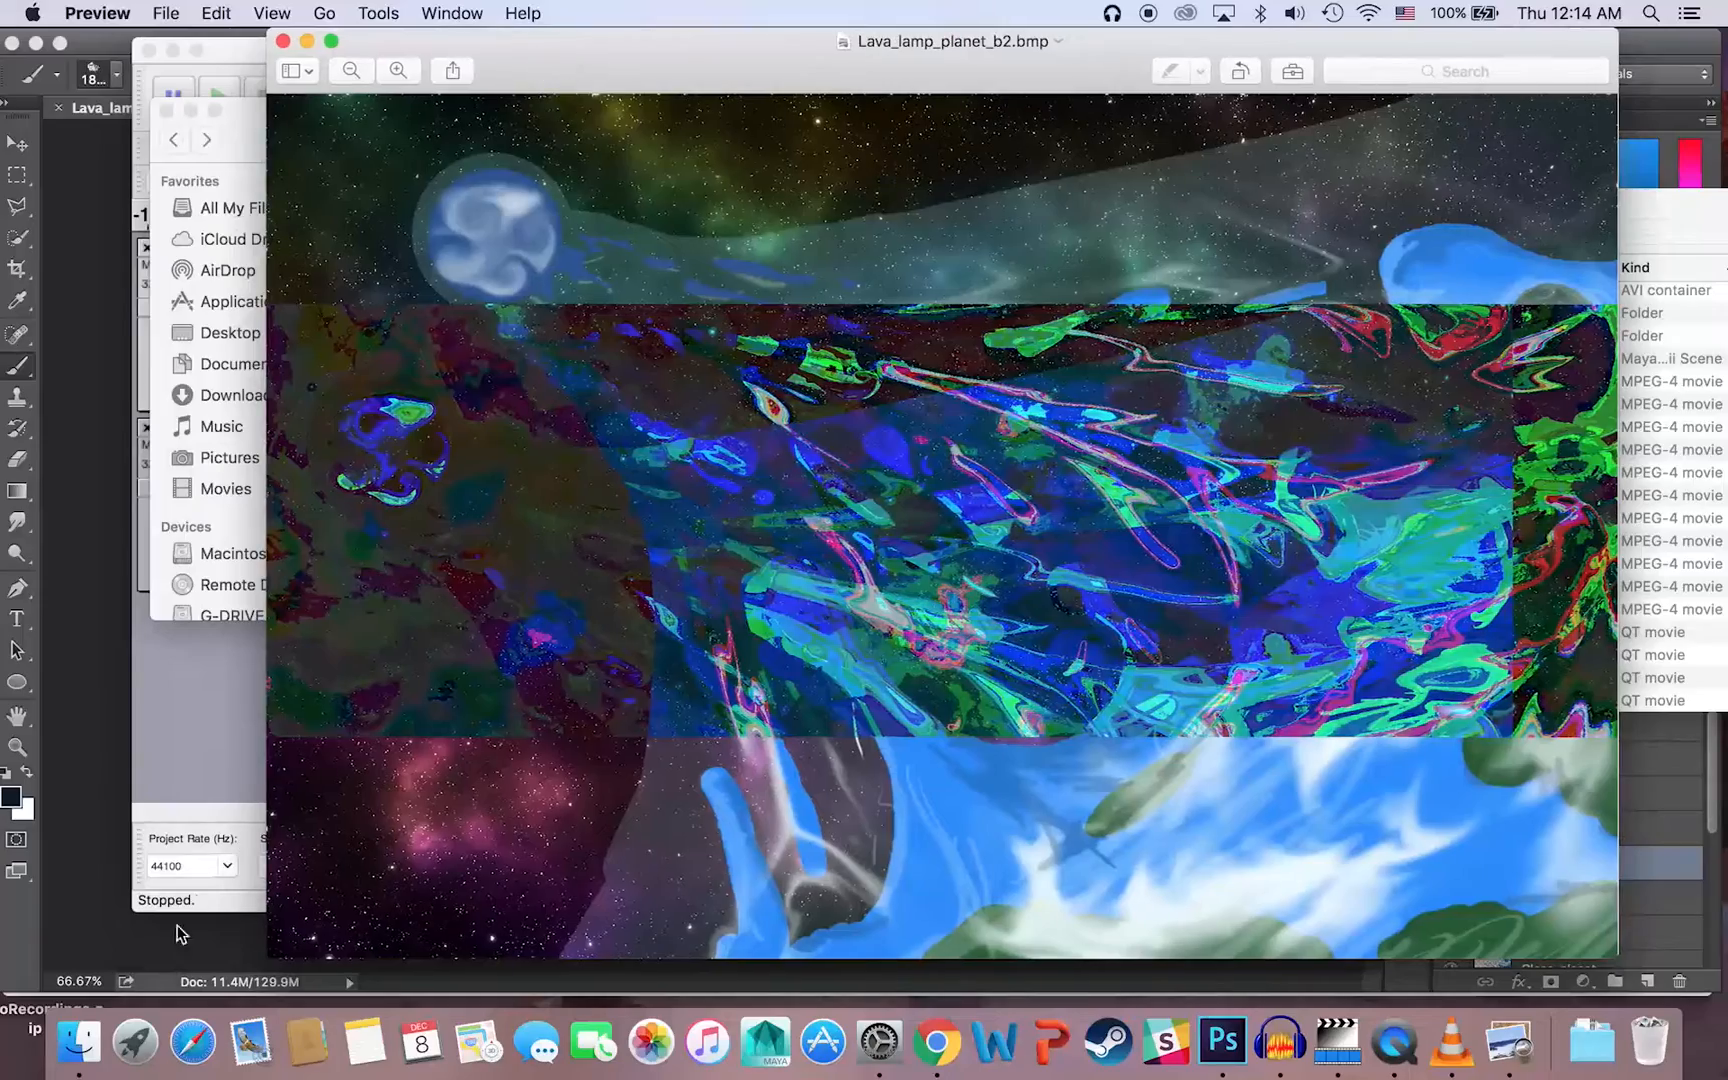
Step: Open Lava_lamp_planet_b.png from Senior_Project and compare its glitch pattern with the one in Lava_lamp_planet_b2.bmp
{"action": "left_click", "coordinate": [79, 1042]}
{"action": "left_click", "coordinate": [540, 229]}
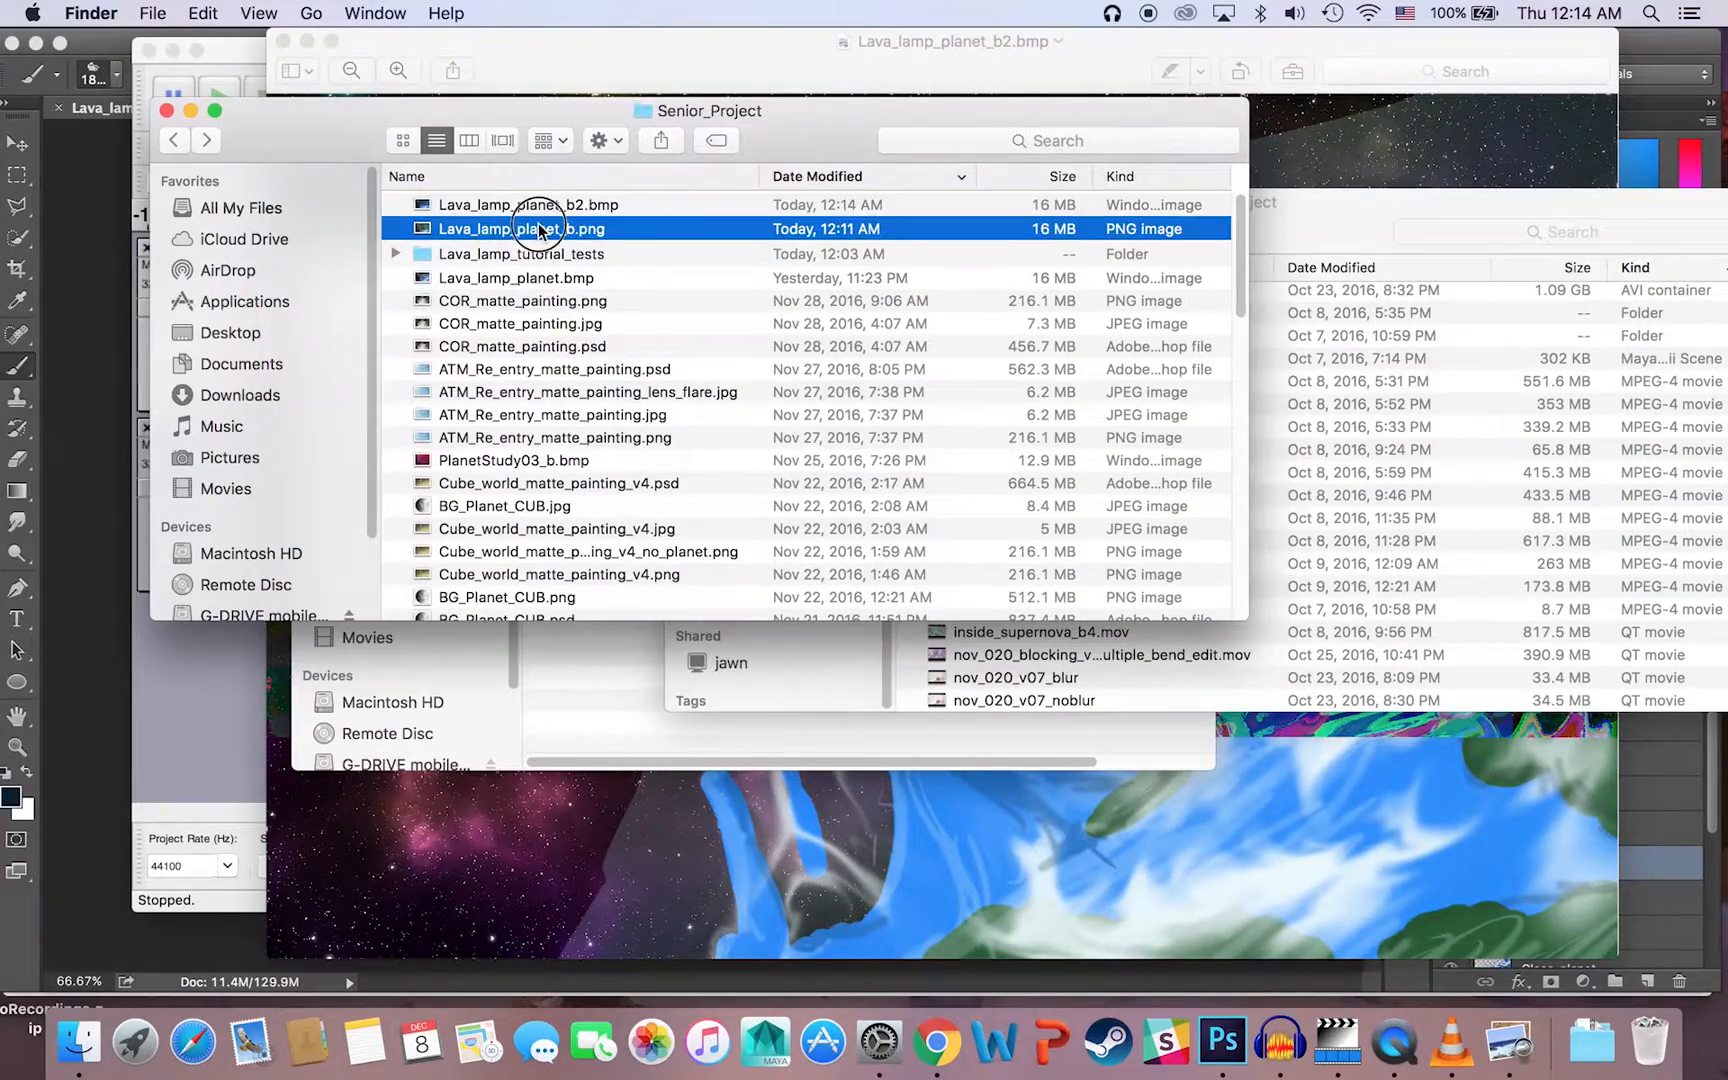
{"action": "double_click", "coordinate": [540, 229]}
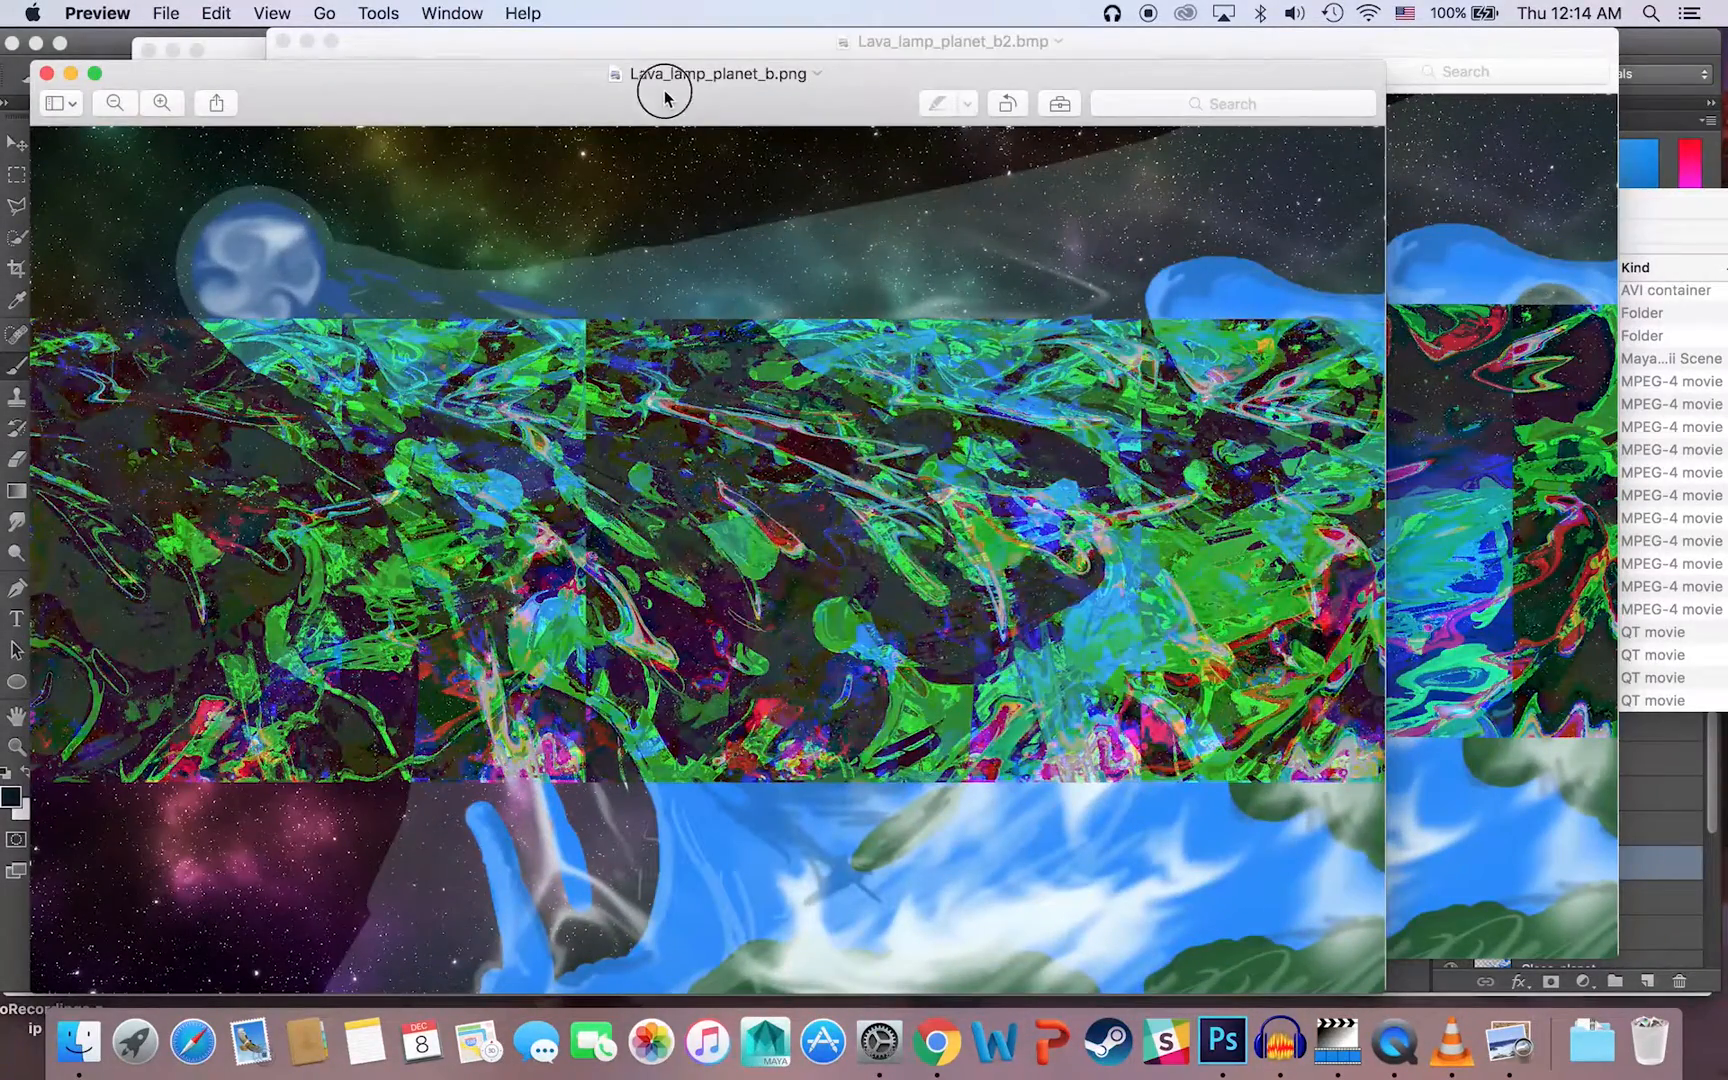
{"action": "left_click_drag", "start_coordinate": [664, 97], "coordinate": [505, 52]}
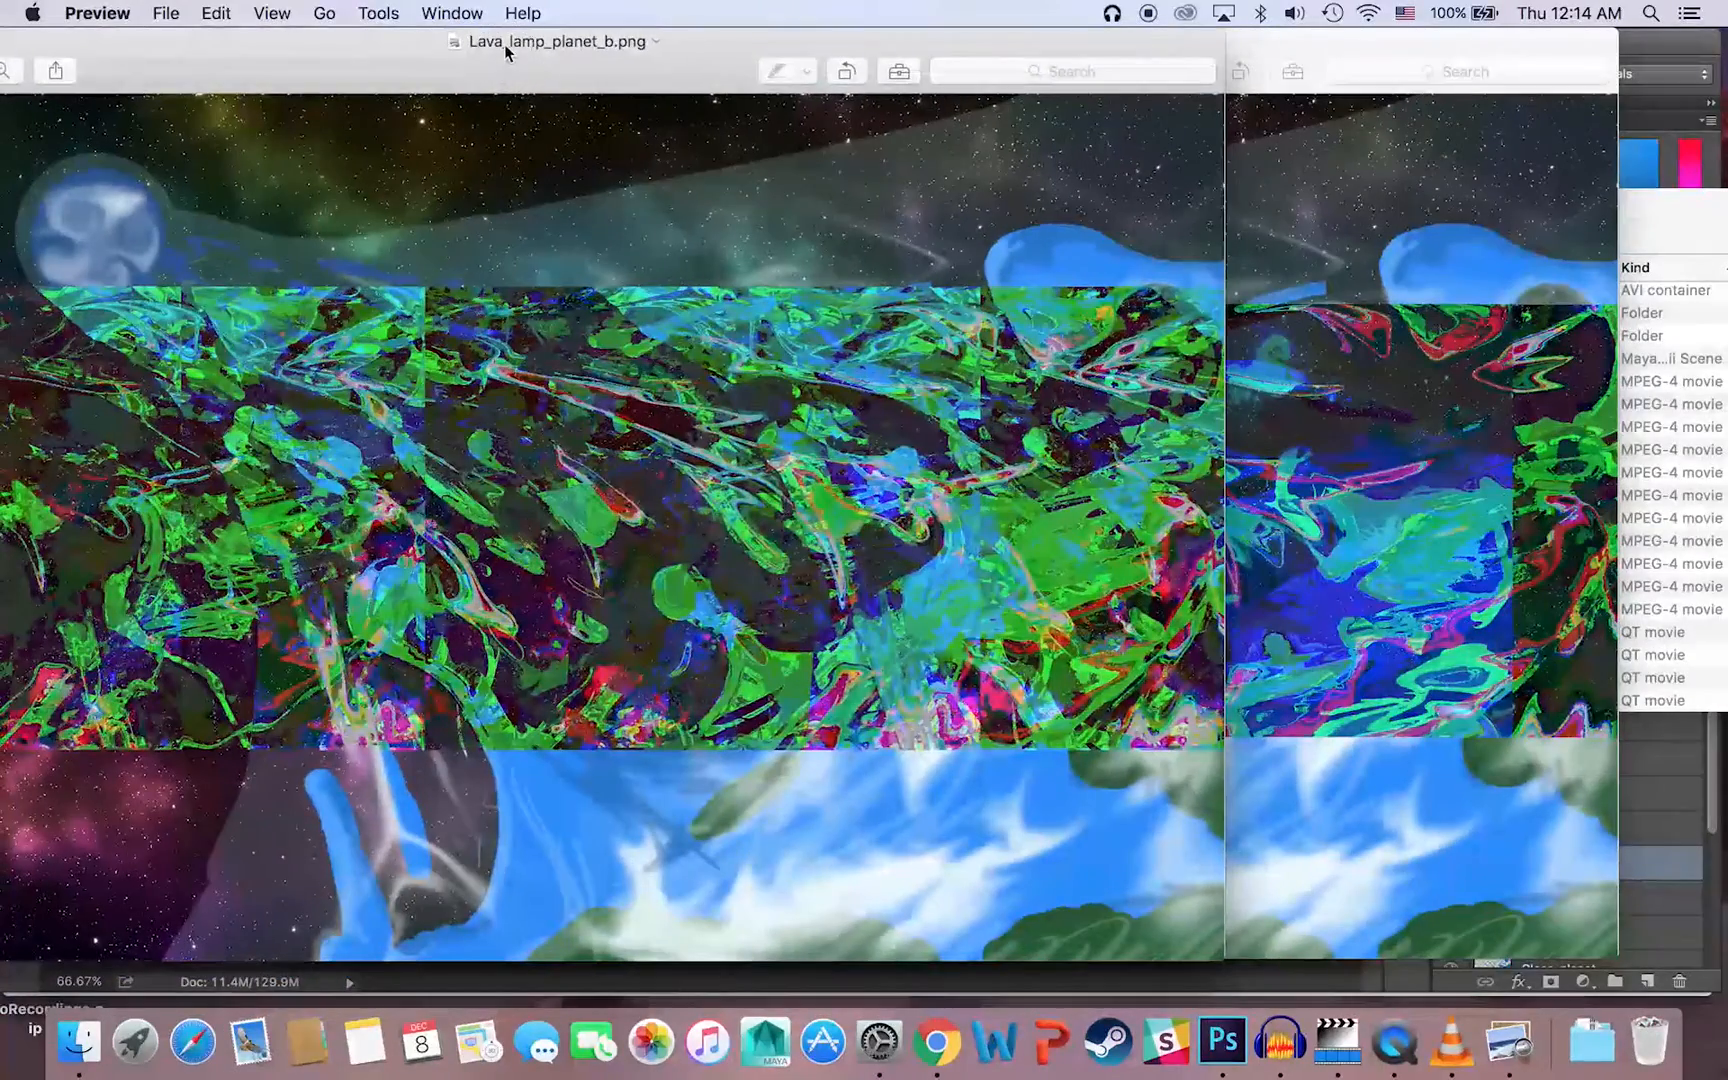
{"action": "left_click", "coordinate": [1253, 50]}
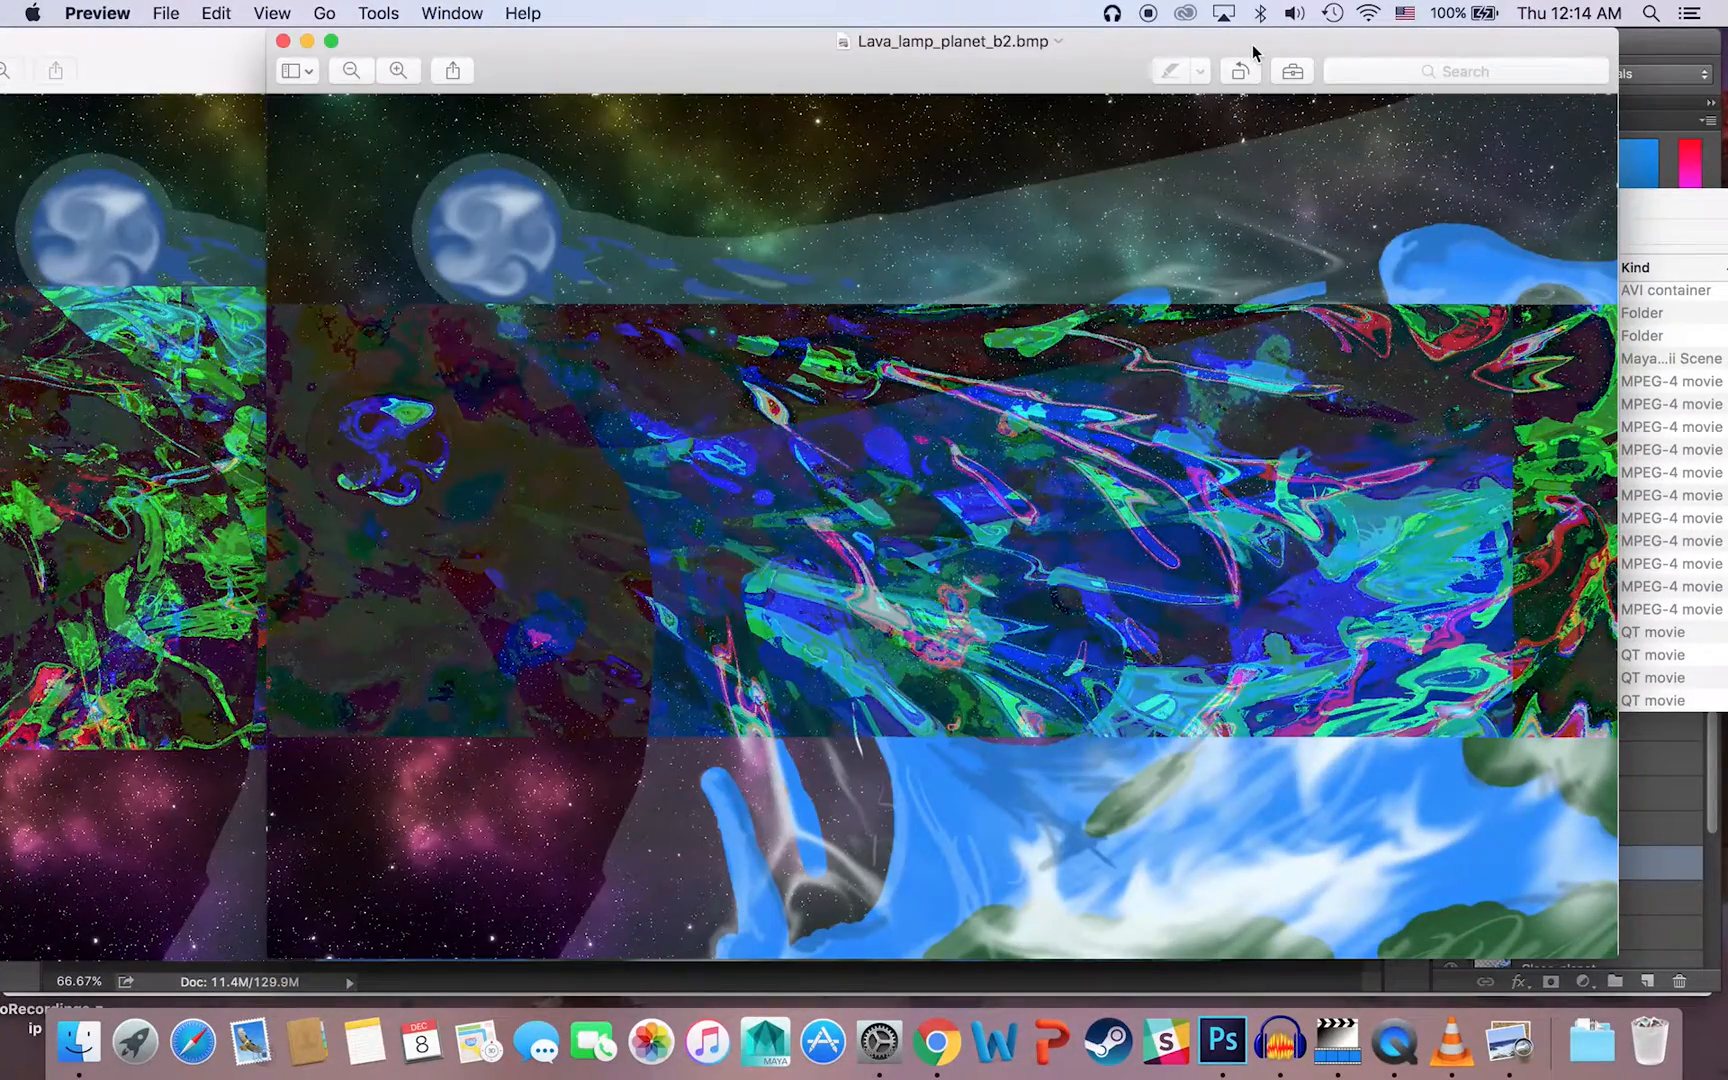
{"action": "left_click_drag", "start_coordinate": [642, 50], "coordinate": [737, 12]}
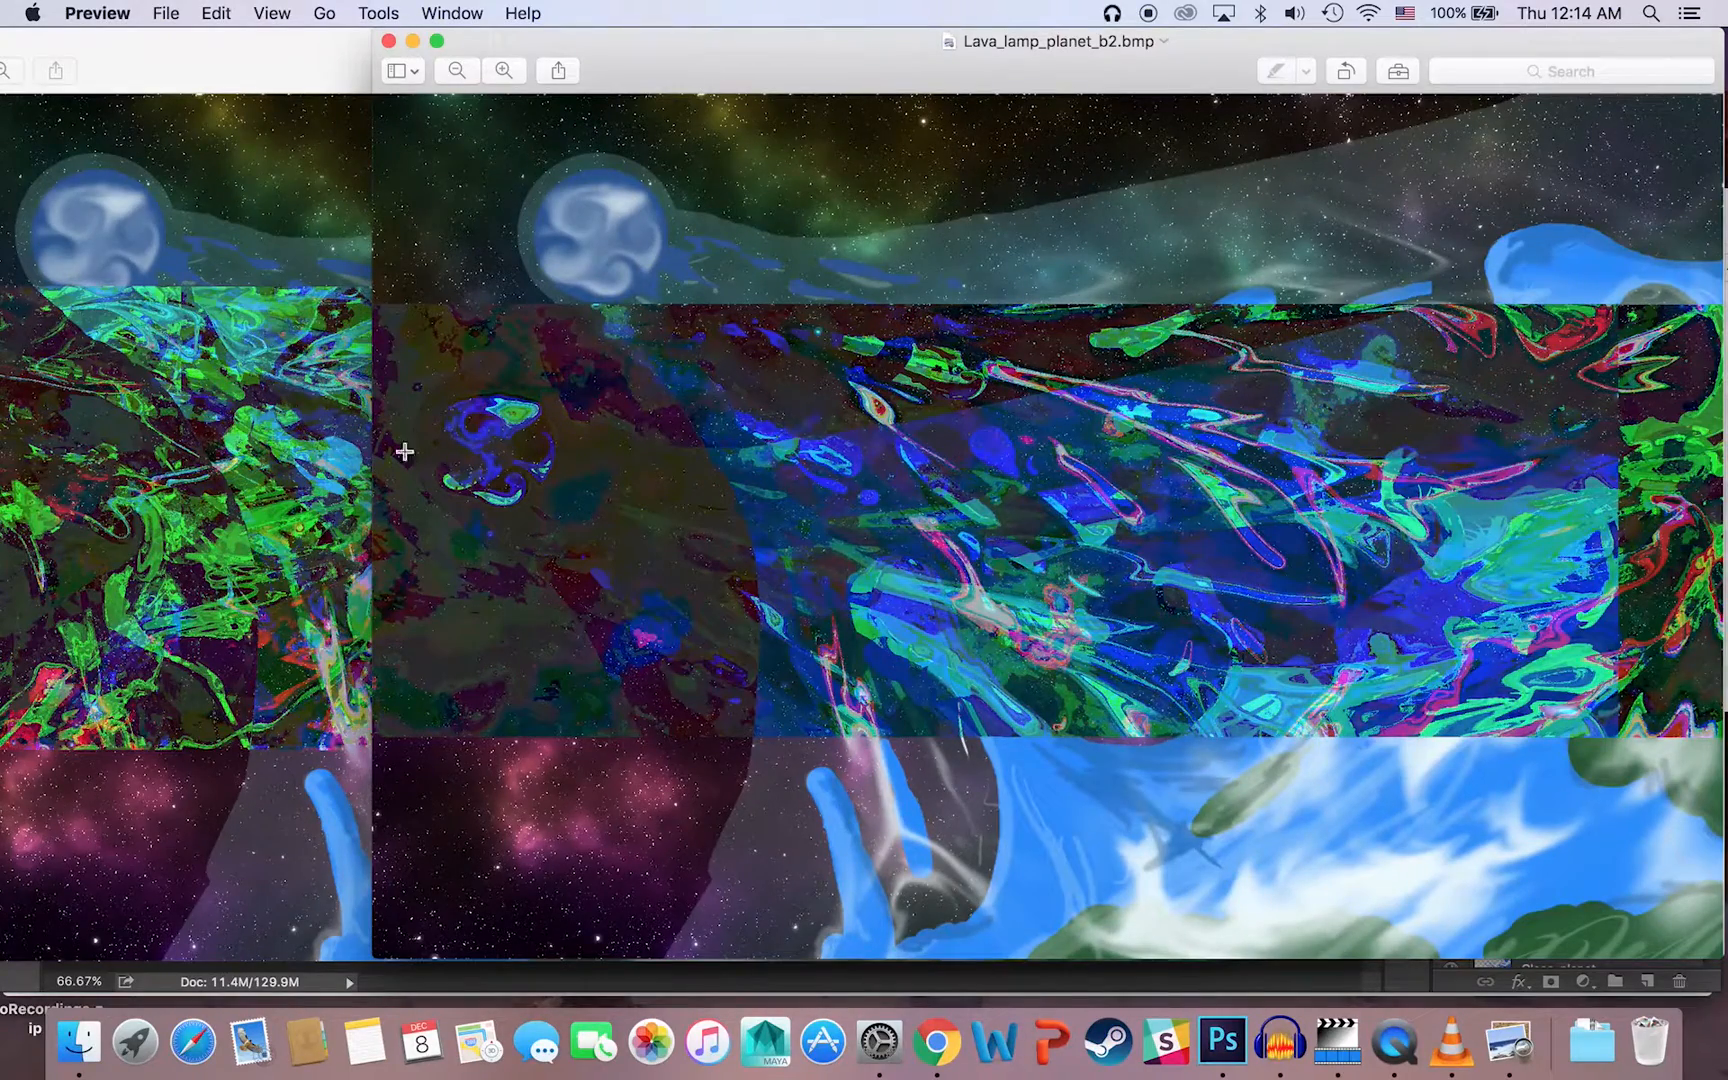
{"action": "left_click_drag", "start_coordinate": [647, 48], "coordinate": [486, 36]}
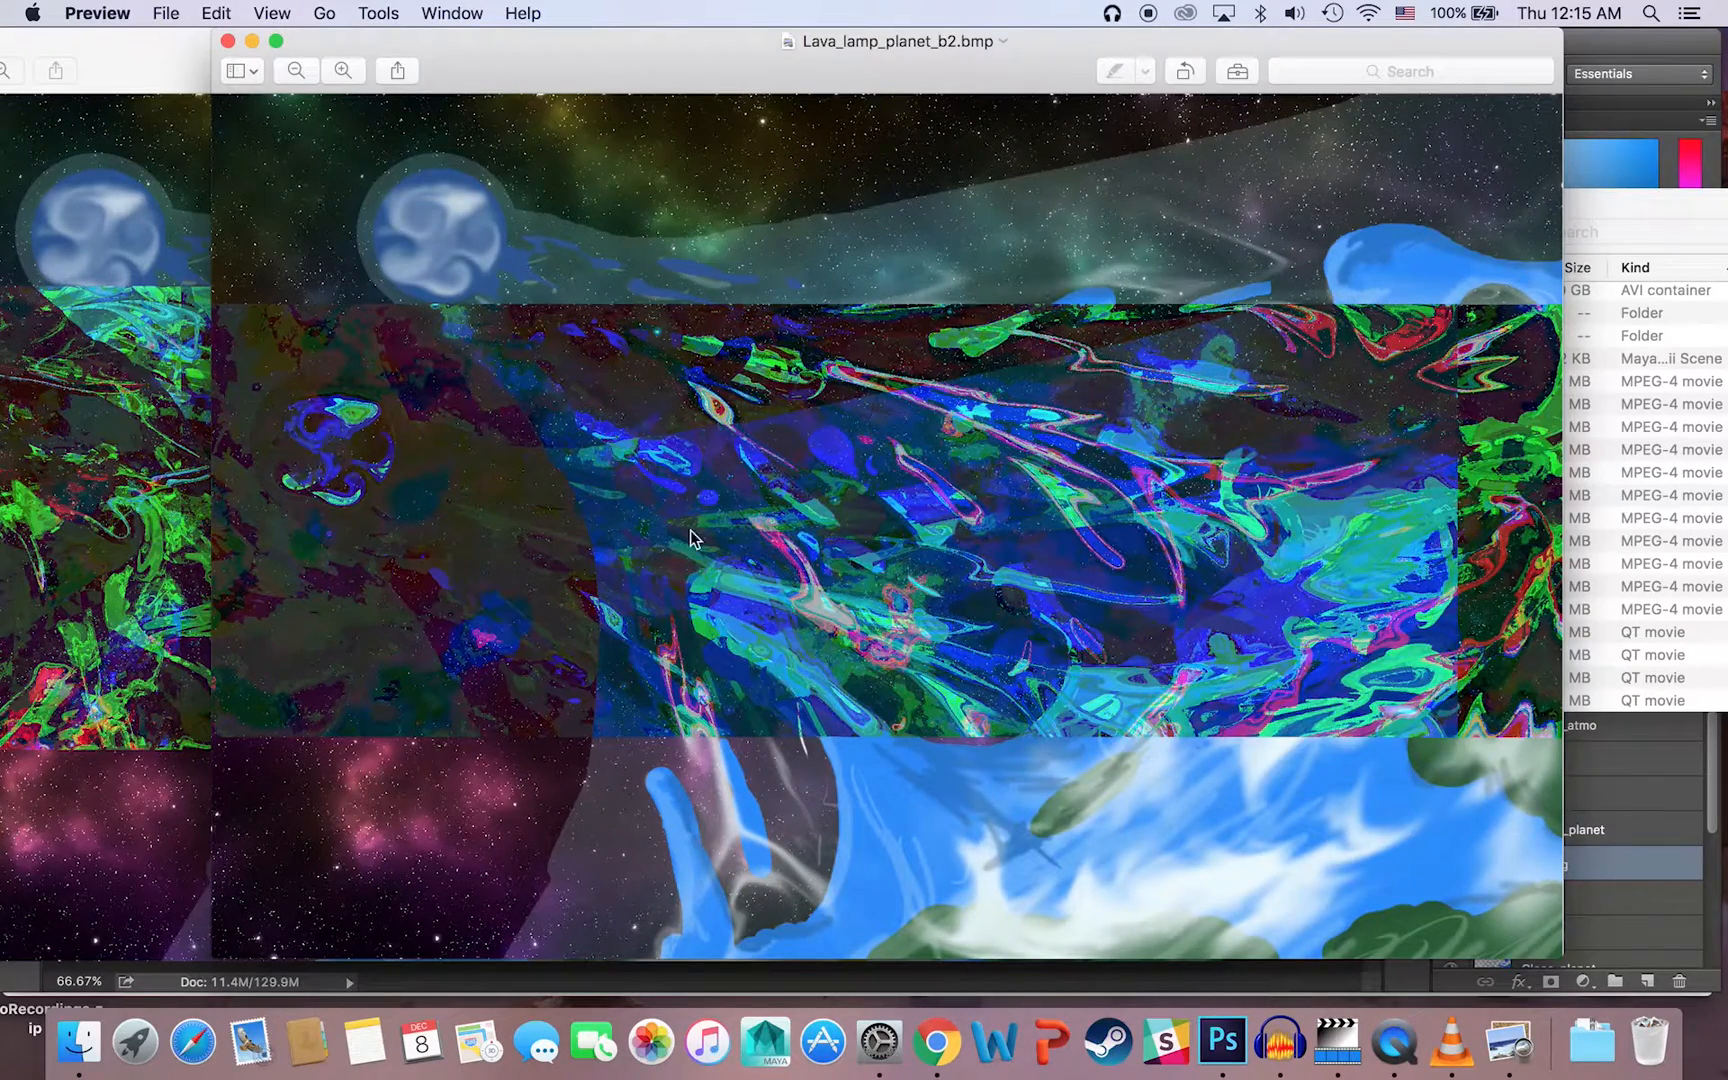
{"action": "left_click", "coordinate": [102, 68]}
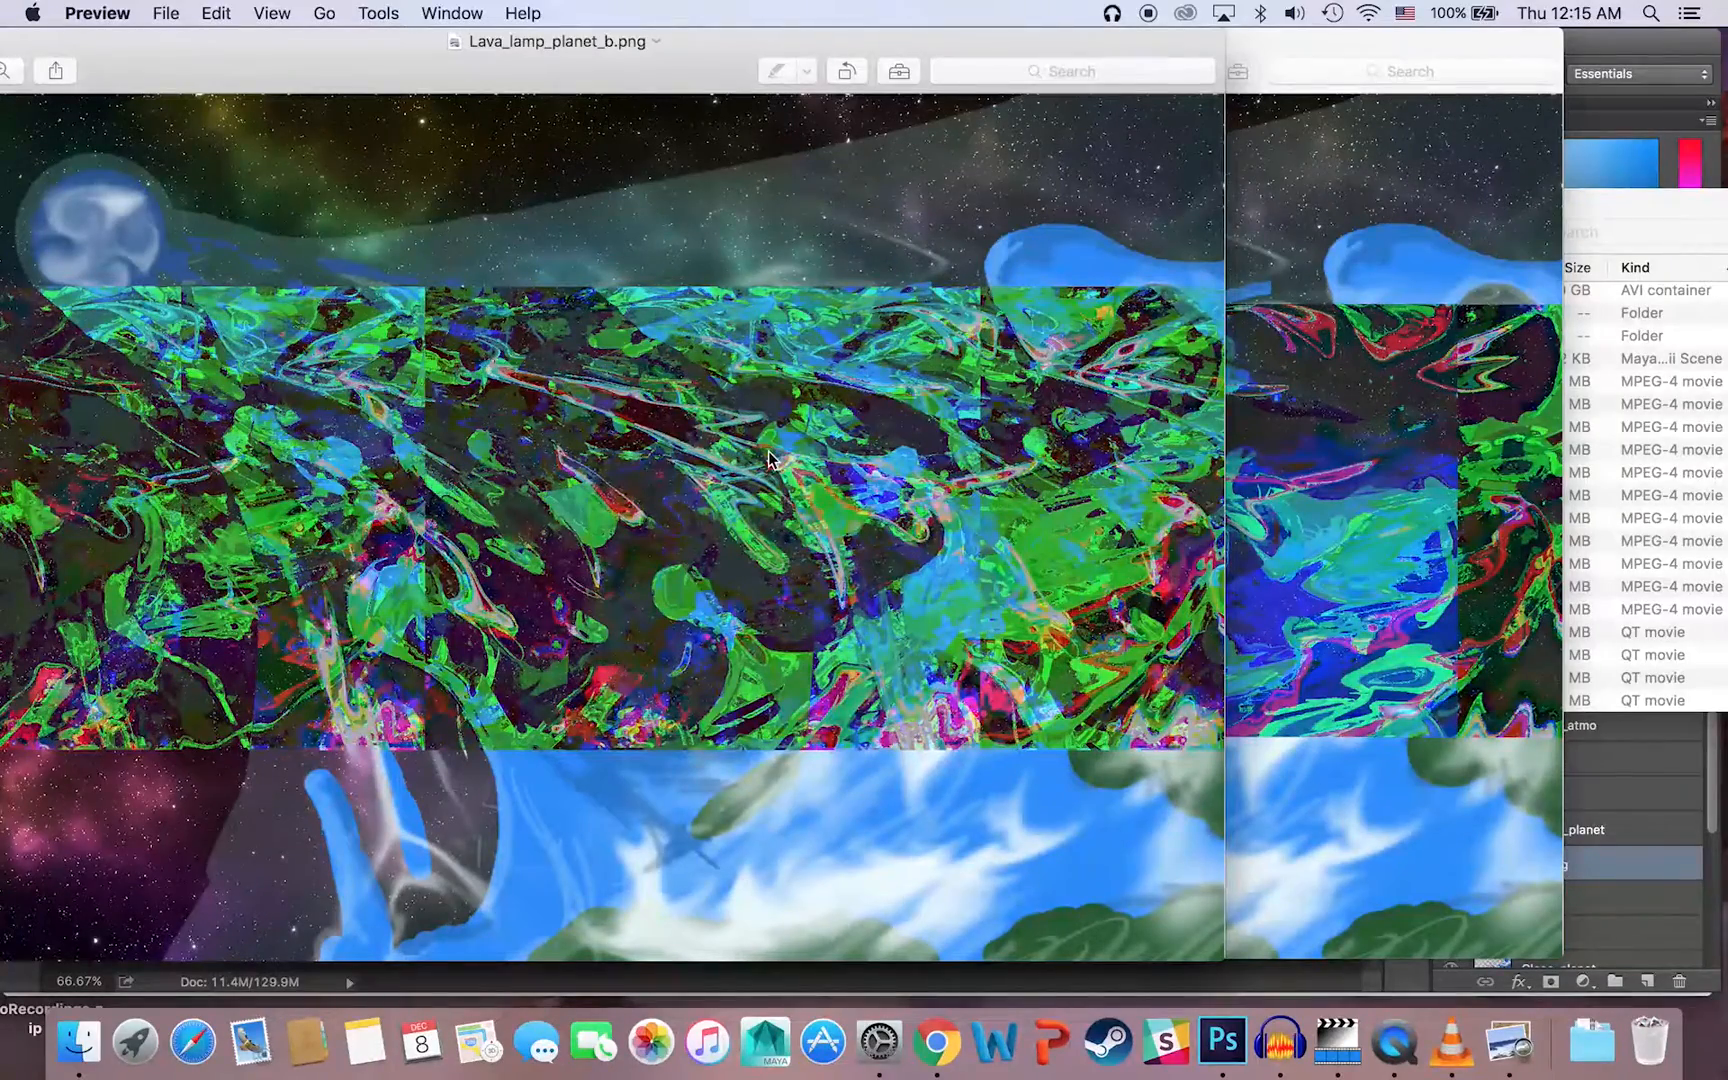
{"action": "left_click_drag", "start_coordinate": [228, 64], "coordinate": [510, 16]}
Step: Close both image previews, return to Audacity and remove the second track from the project
{"action": "left_click", "coordinate": [170, 42]}
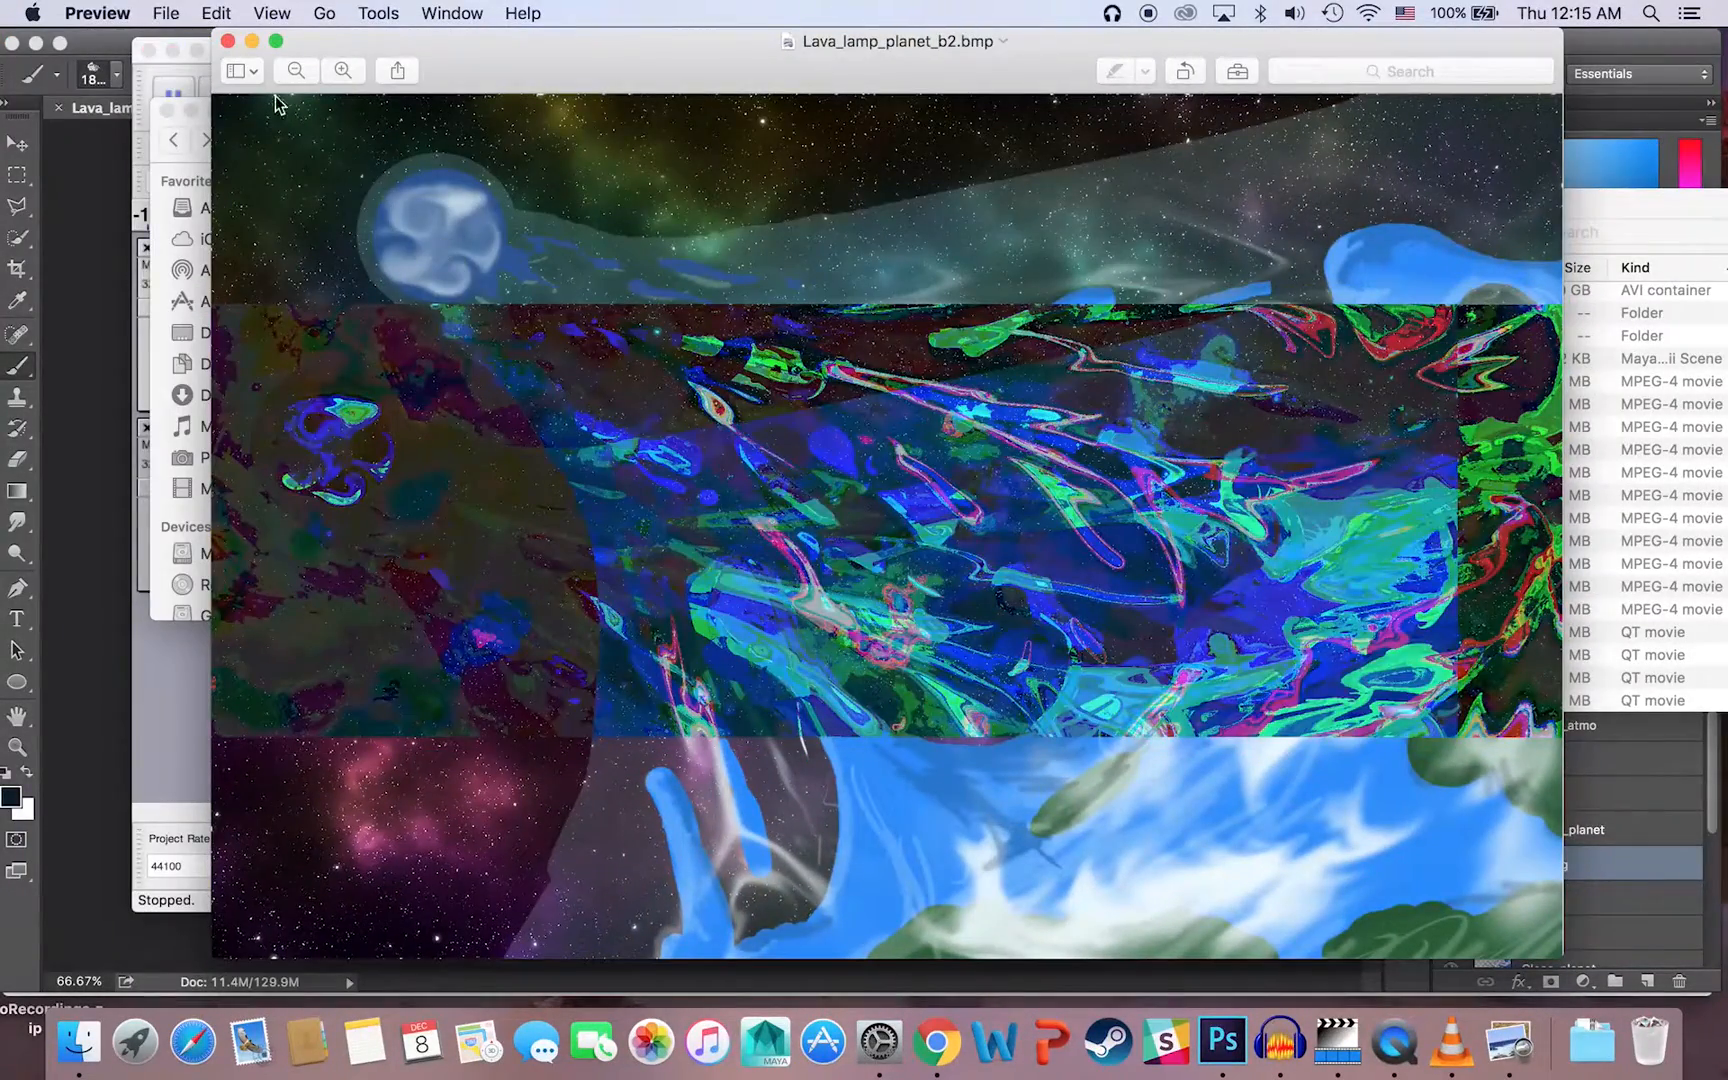
{"action": "left_click", "coordinate": [227, 41]}
{"action": "left_click", "coordinate": [258, 740]}
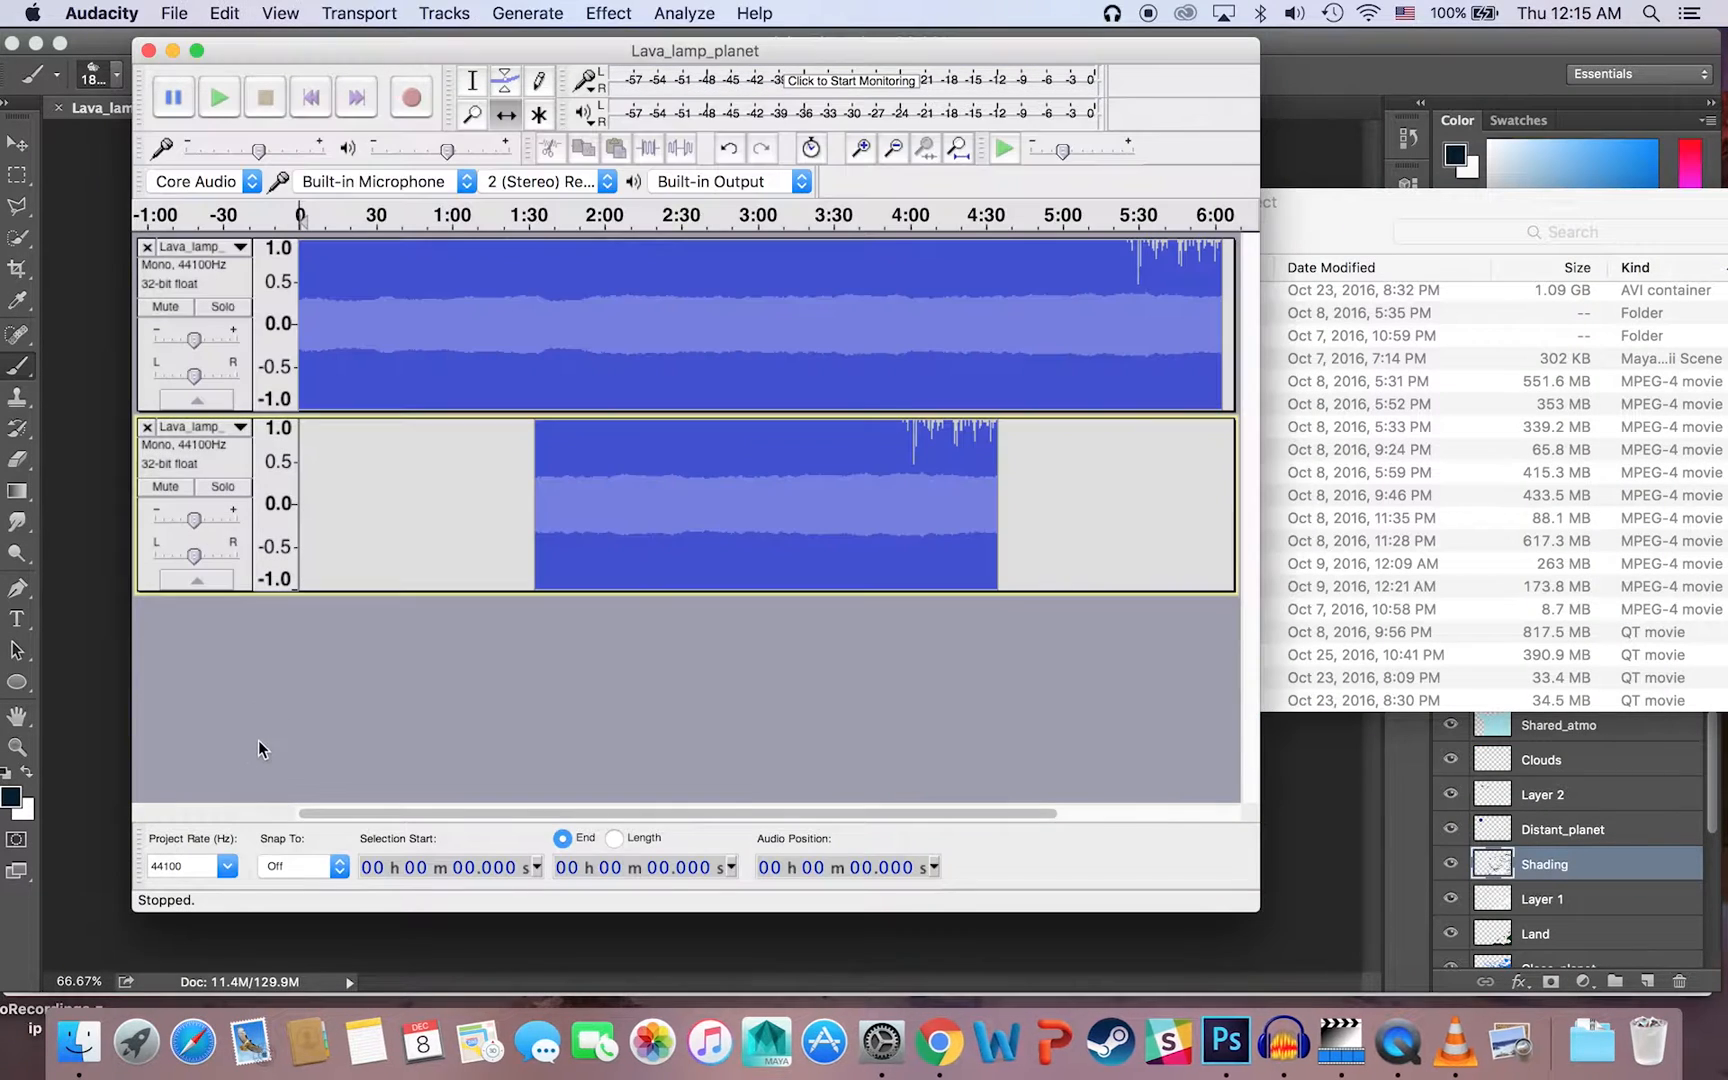
{"action": "left_click", "coordinate": [145, 426]}
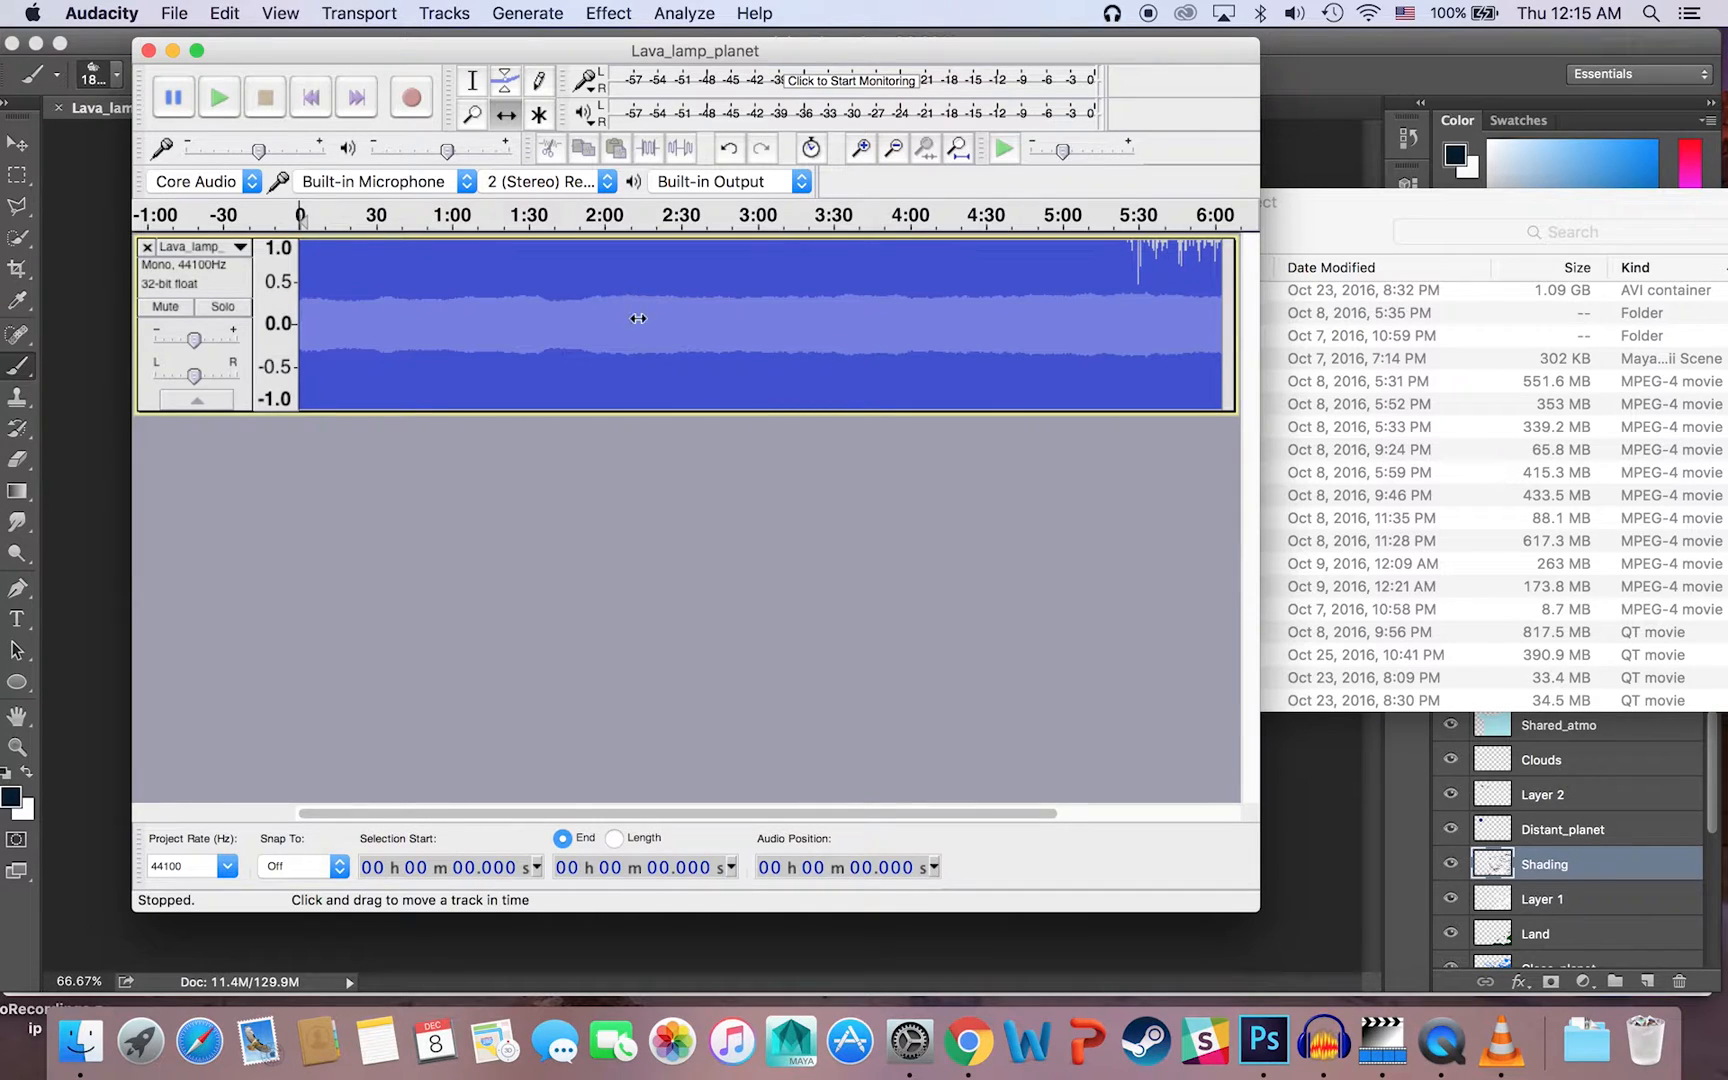
Step: Select the remaining track from about 0:03 to 5:55 and apply the Fade Out effect to that range
{"action": "left_click", "coordinate": [474, 78]}
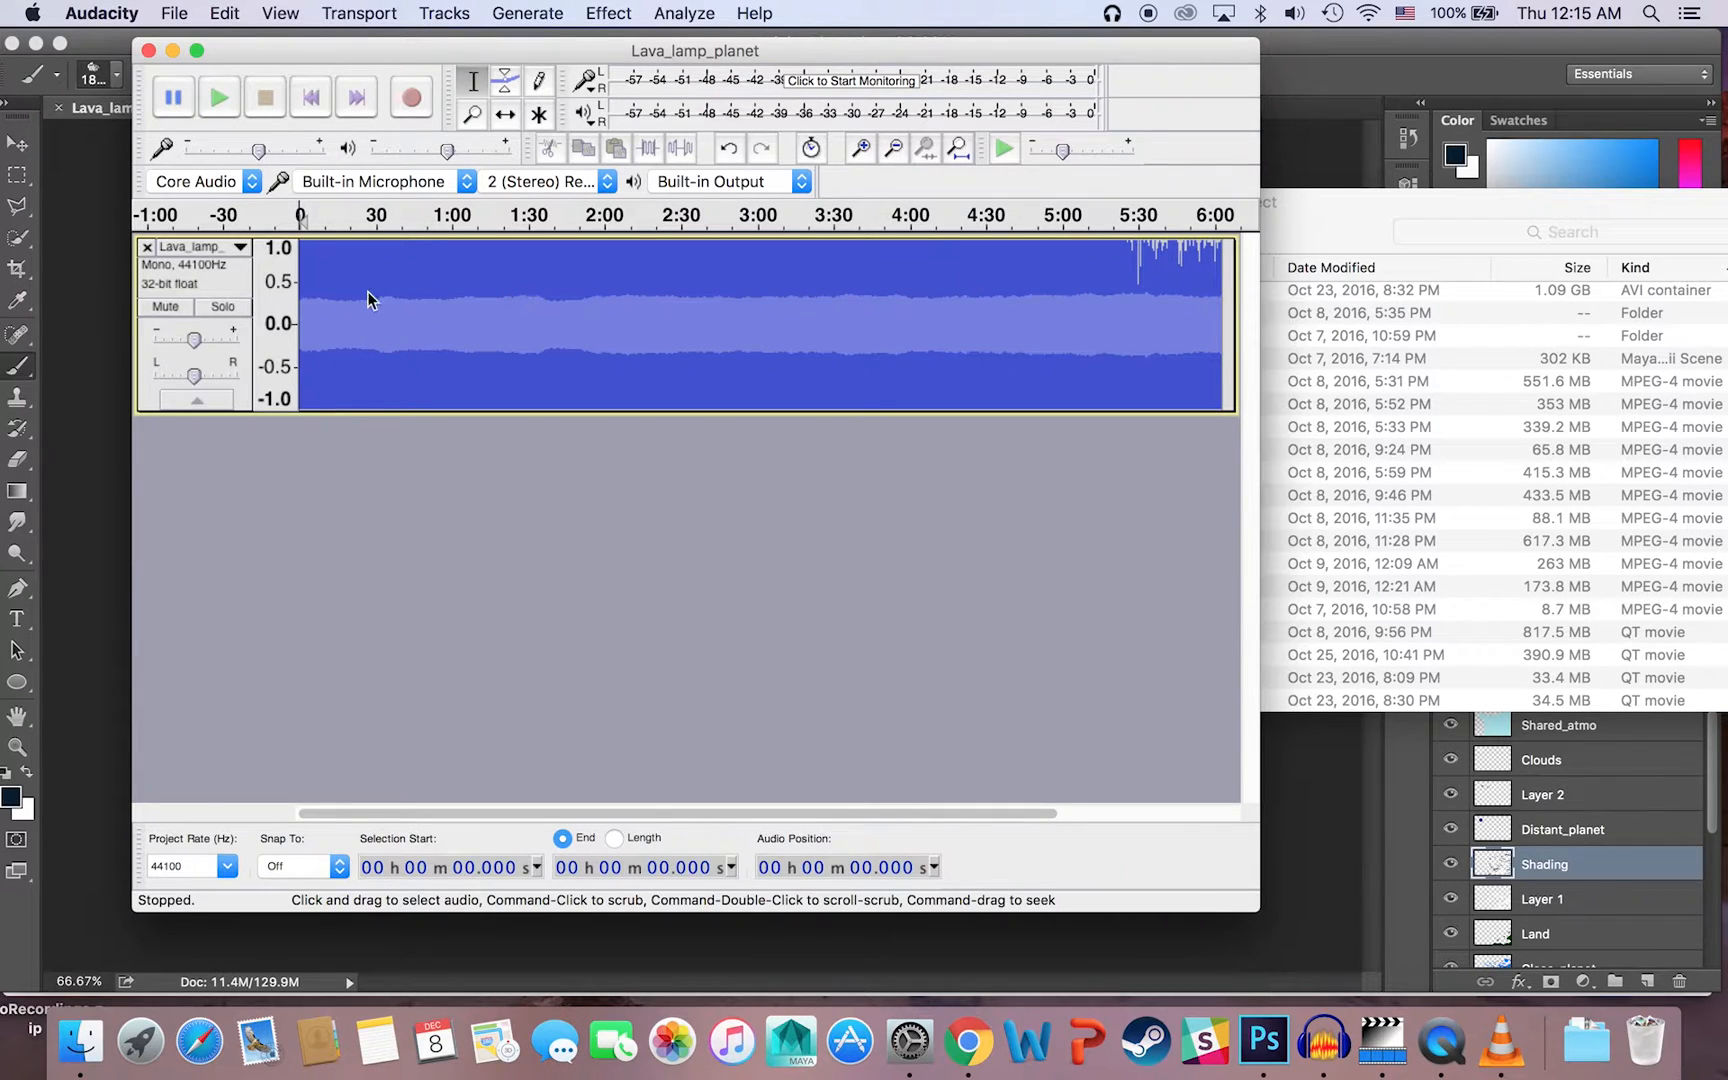
{"action": "left_click_drag", "start_coordinate": [378, 292], "coordinate": [588, 287]}
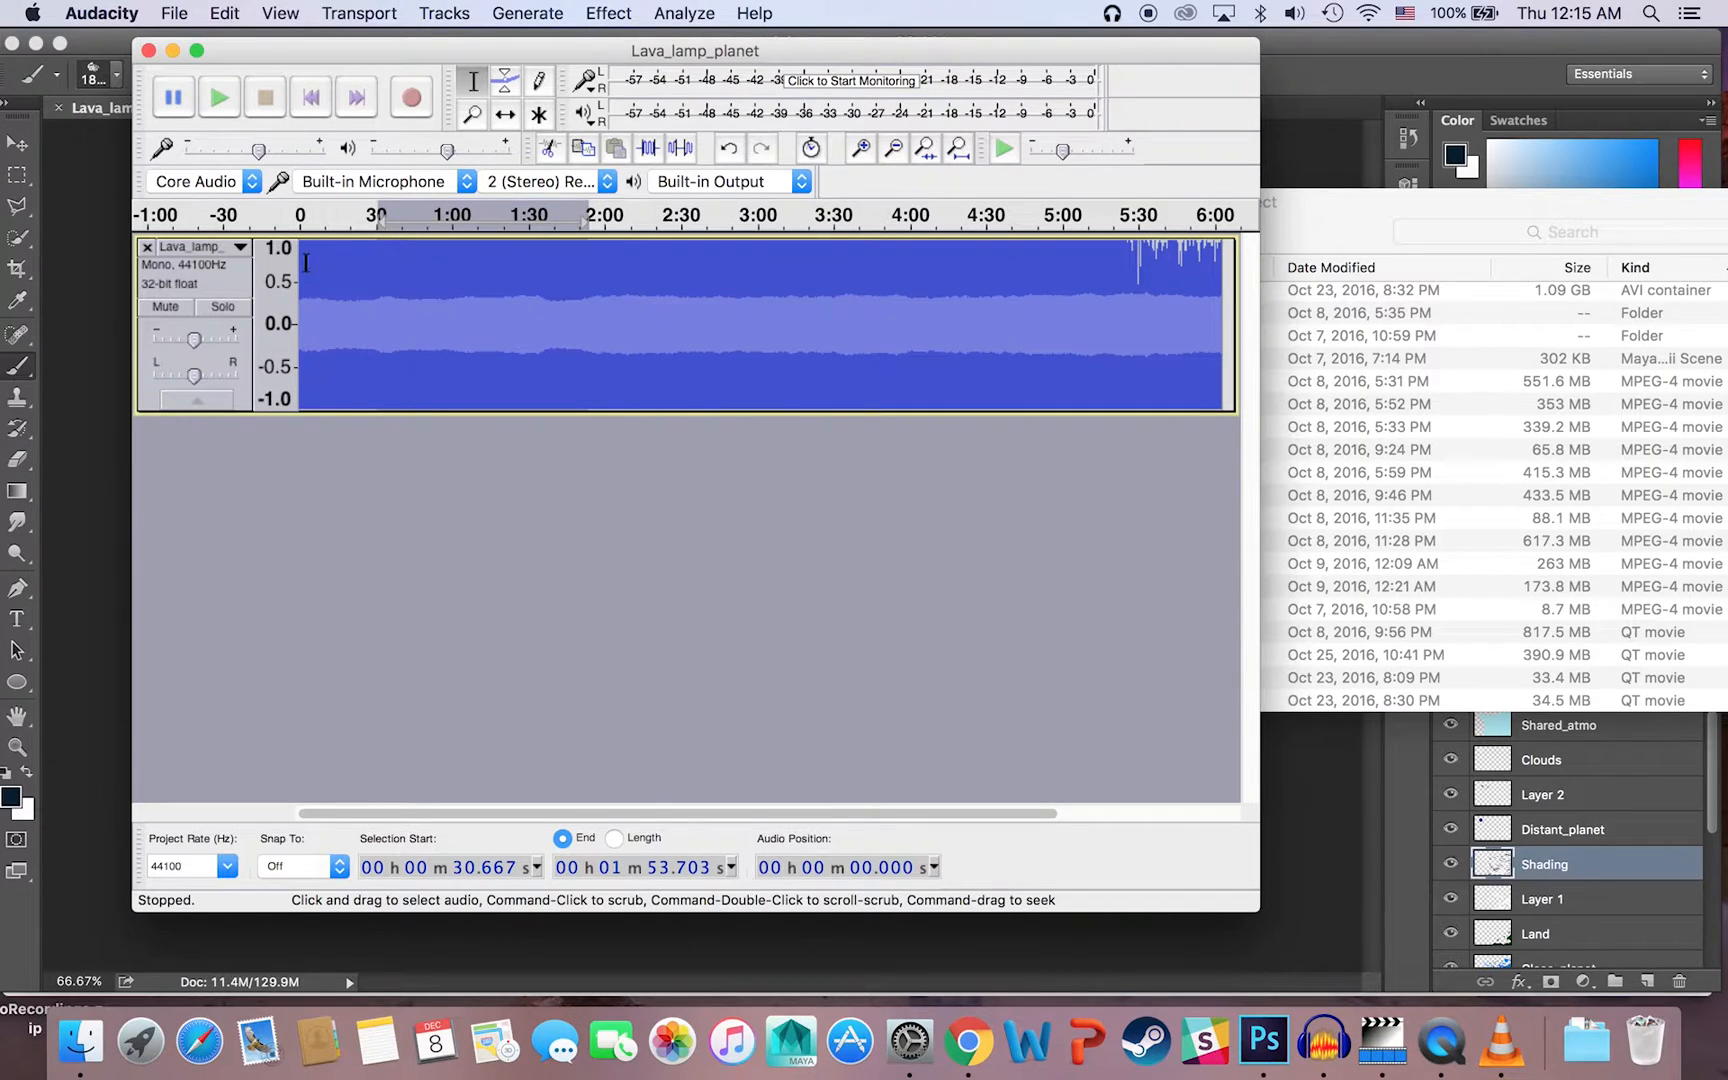
{"action": "left_click_drag", "start_coordinate": [305, 262], "coordinate": [1225, 285]}
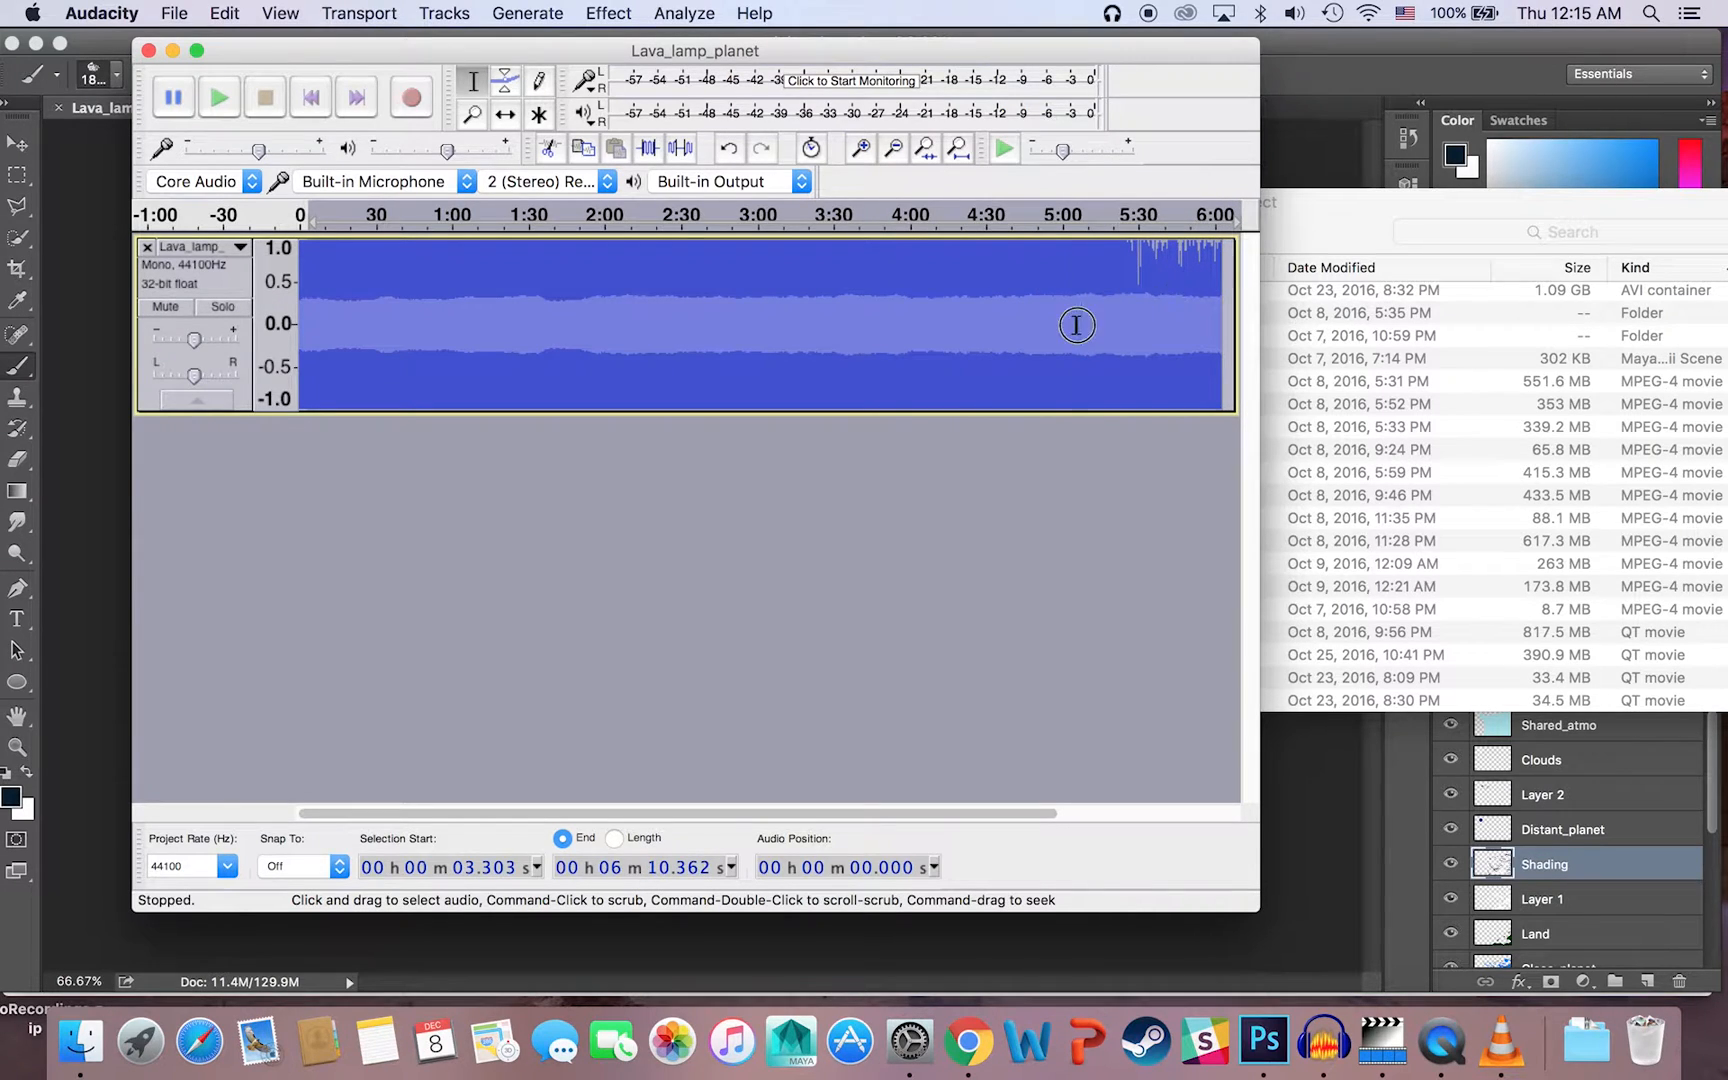
{"action": "mouse_move", "coordinate": [1076, 324]}
{"action": "left_mouse_down"}
{"action": "mouse_move", "coordinate": [849, 324]}
{"action": "mouse_move", "coordinate": [892, 324]}
{"action": "left_mouse_up"}
{"action": "left_click_drag", "start_coordinate": [306, 300], "coordinate": [1198, 304]}
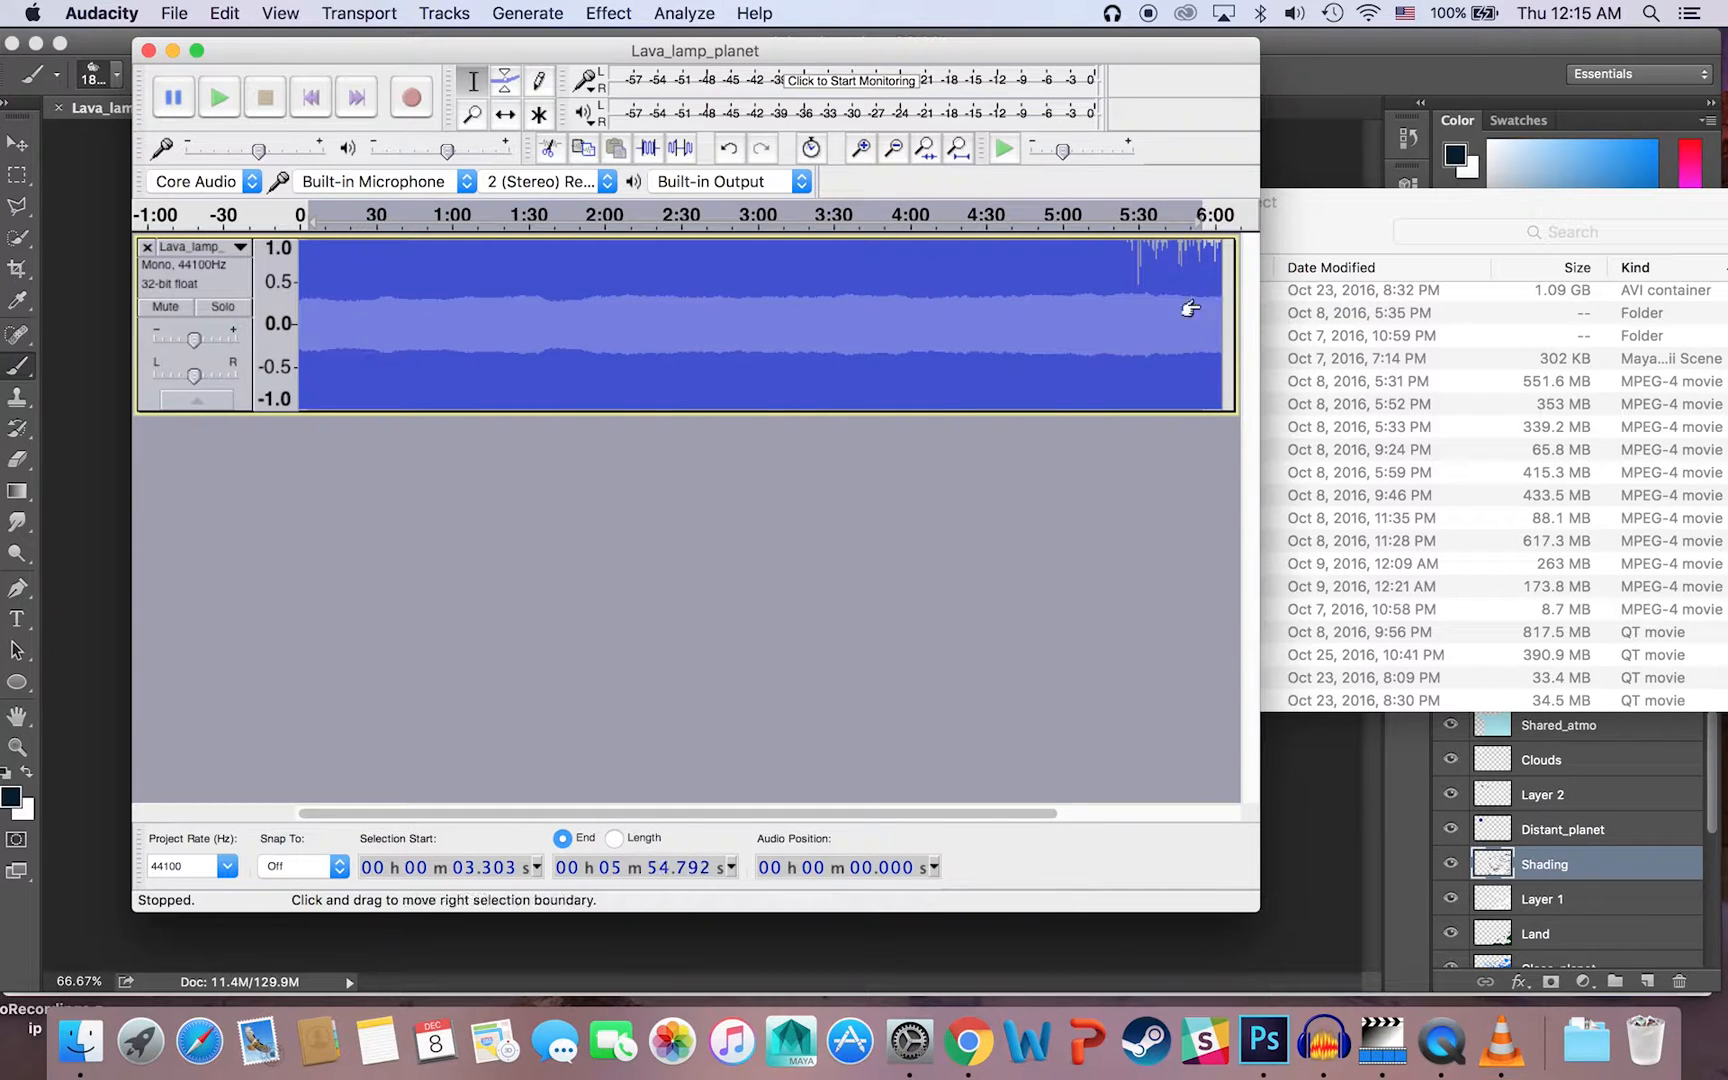
{"action": "left_click", "coordinate": [606, 13]}
{"action": "left_click", "coordinate": [637, 376]}
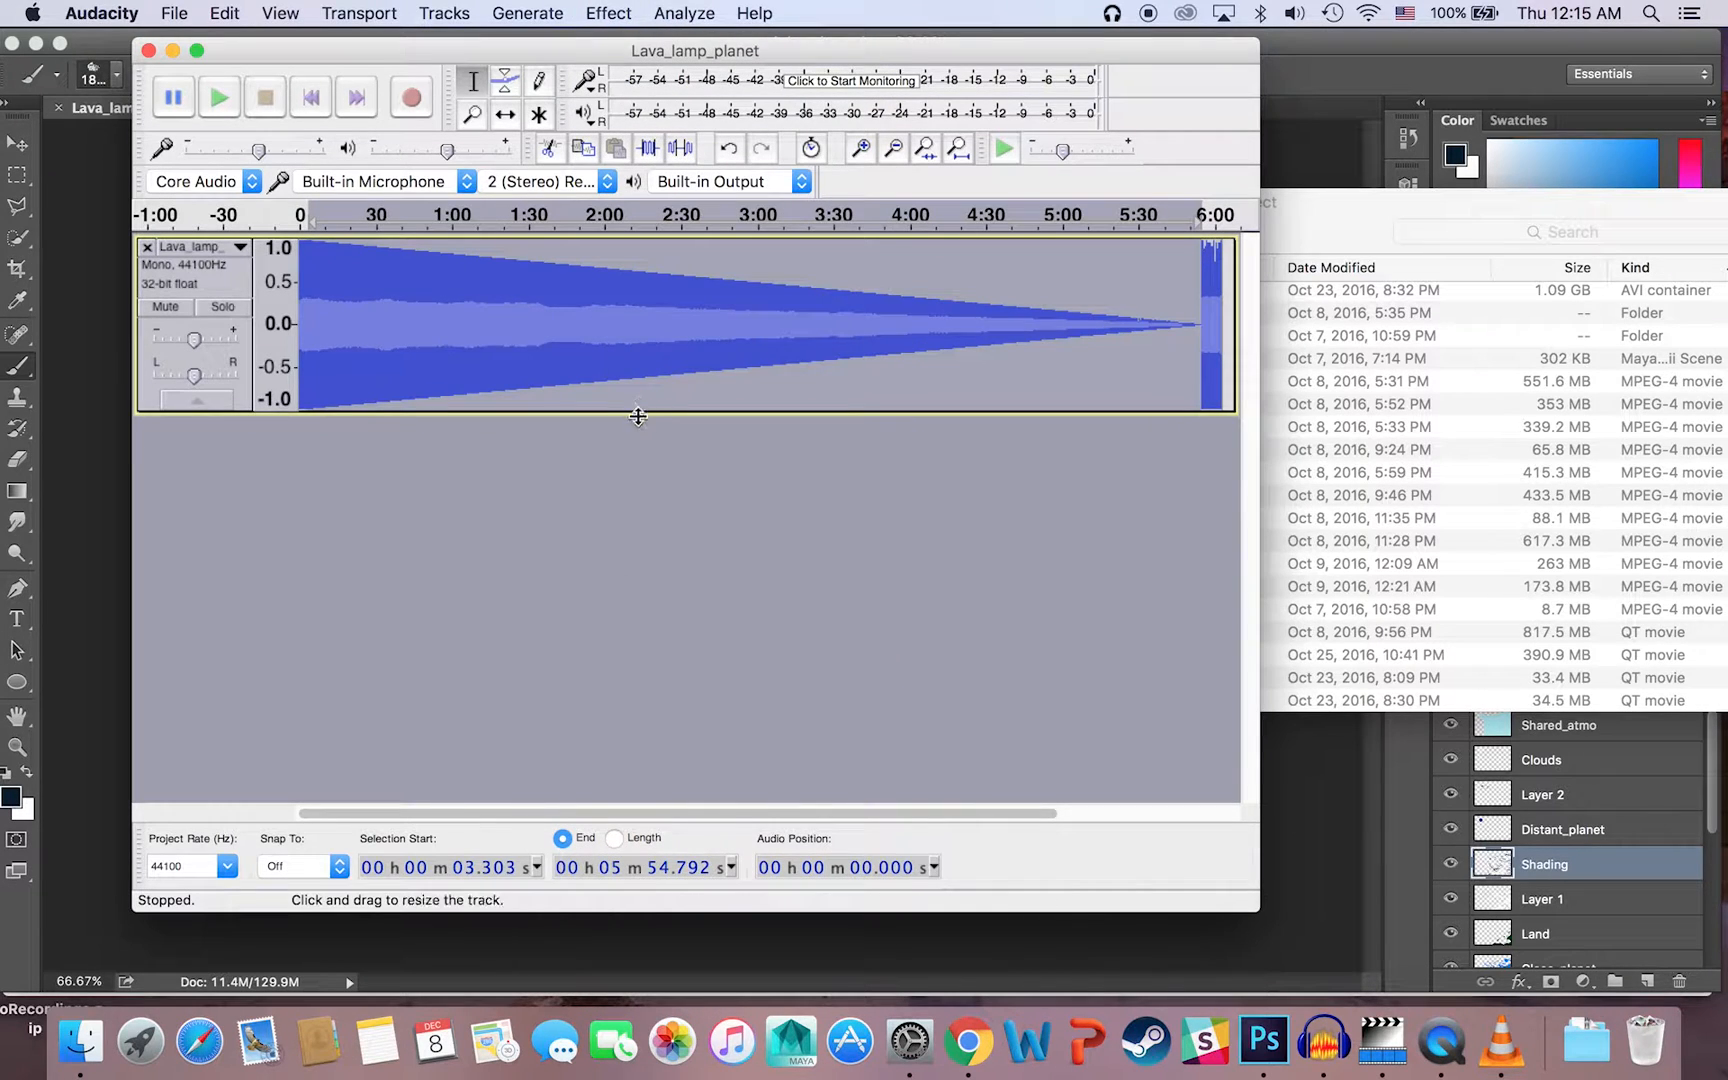
Step: Export the faded track to Senior_Project as Lava_lamp_planet_b3.bmp, using other uncompressed files, RAW (header-less) and A-Law encoding, with metadata left blank
{"action": "left_click", "coordinate": [180, 11]}
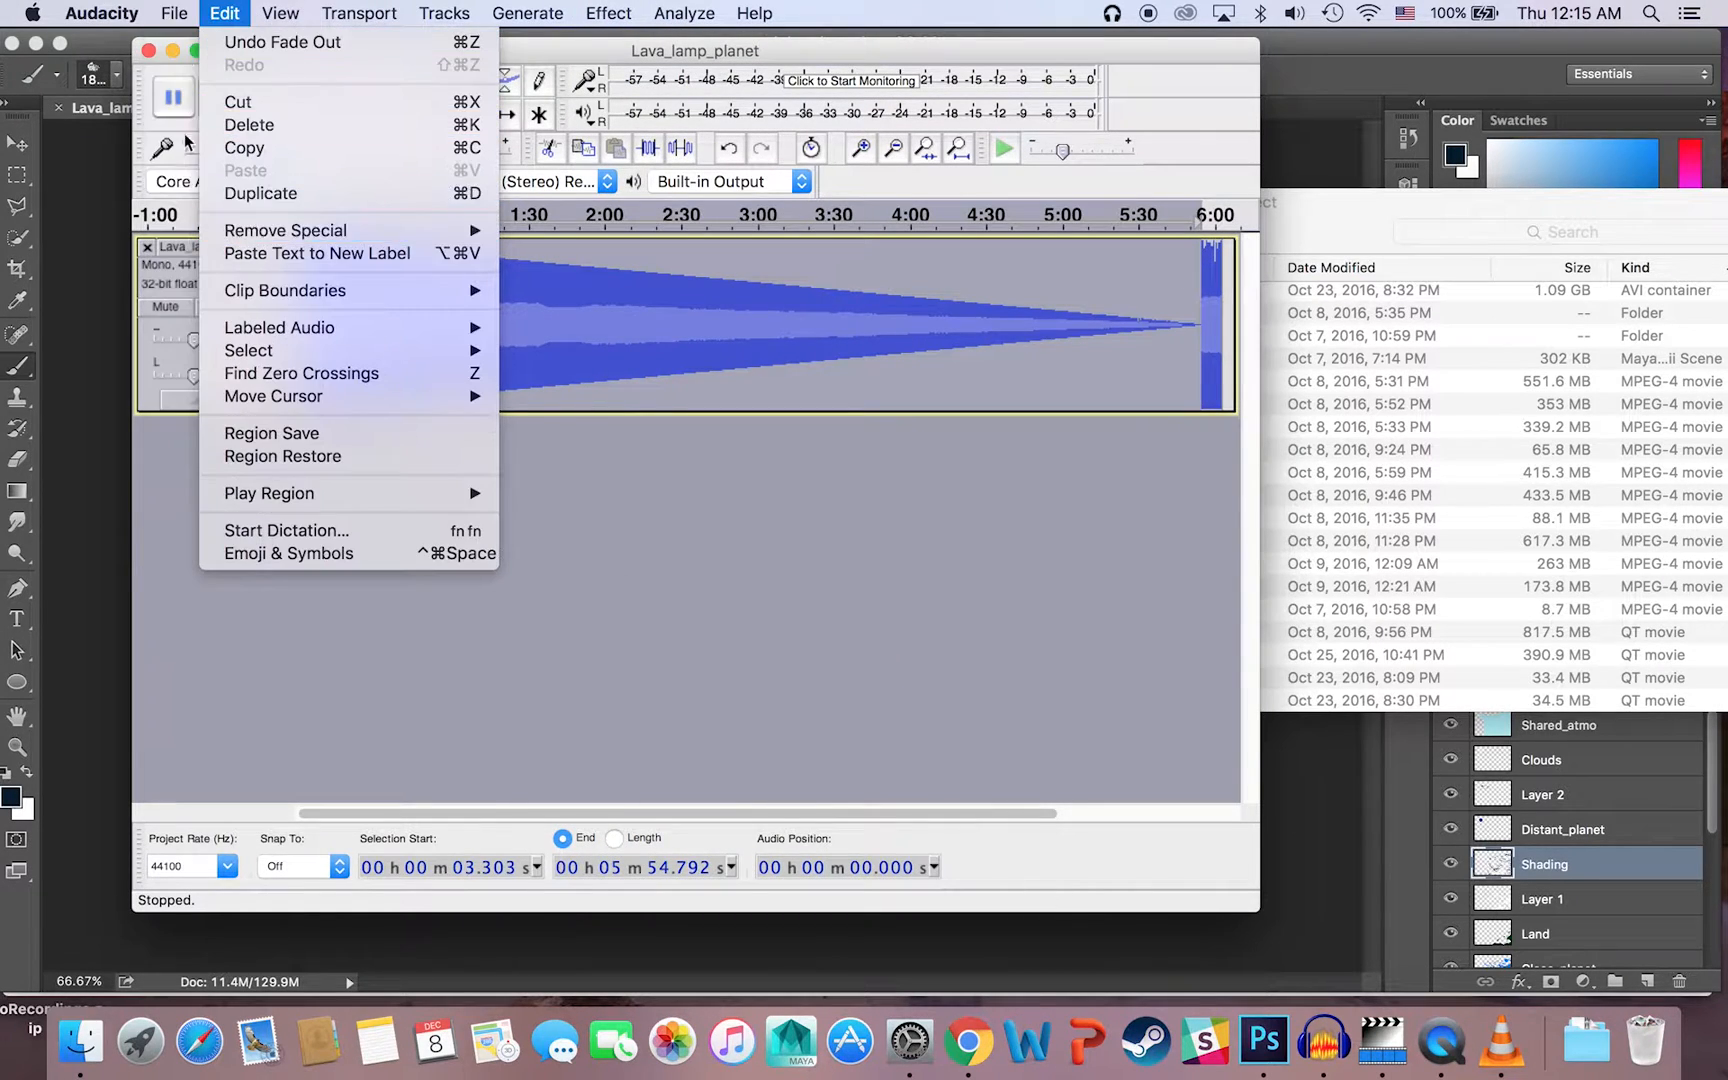
{"action": "left_click", "coordinate": [220, 328]}
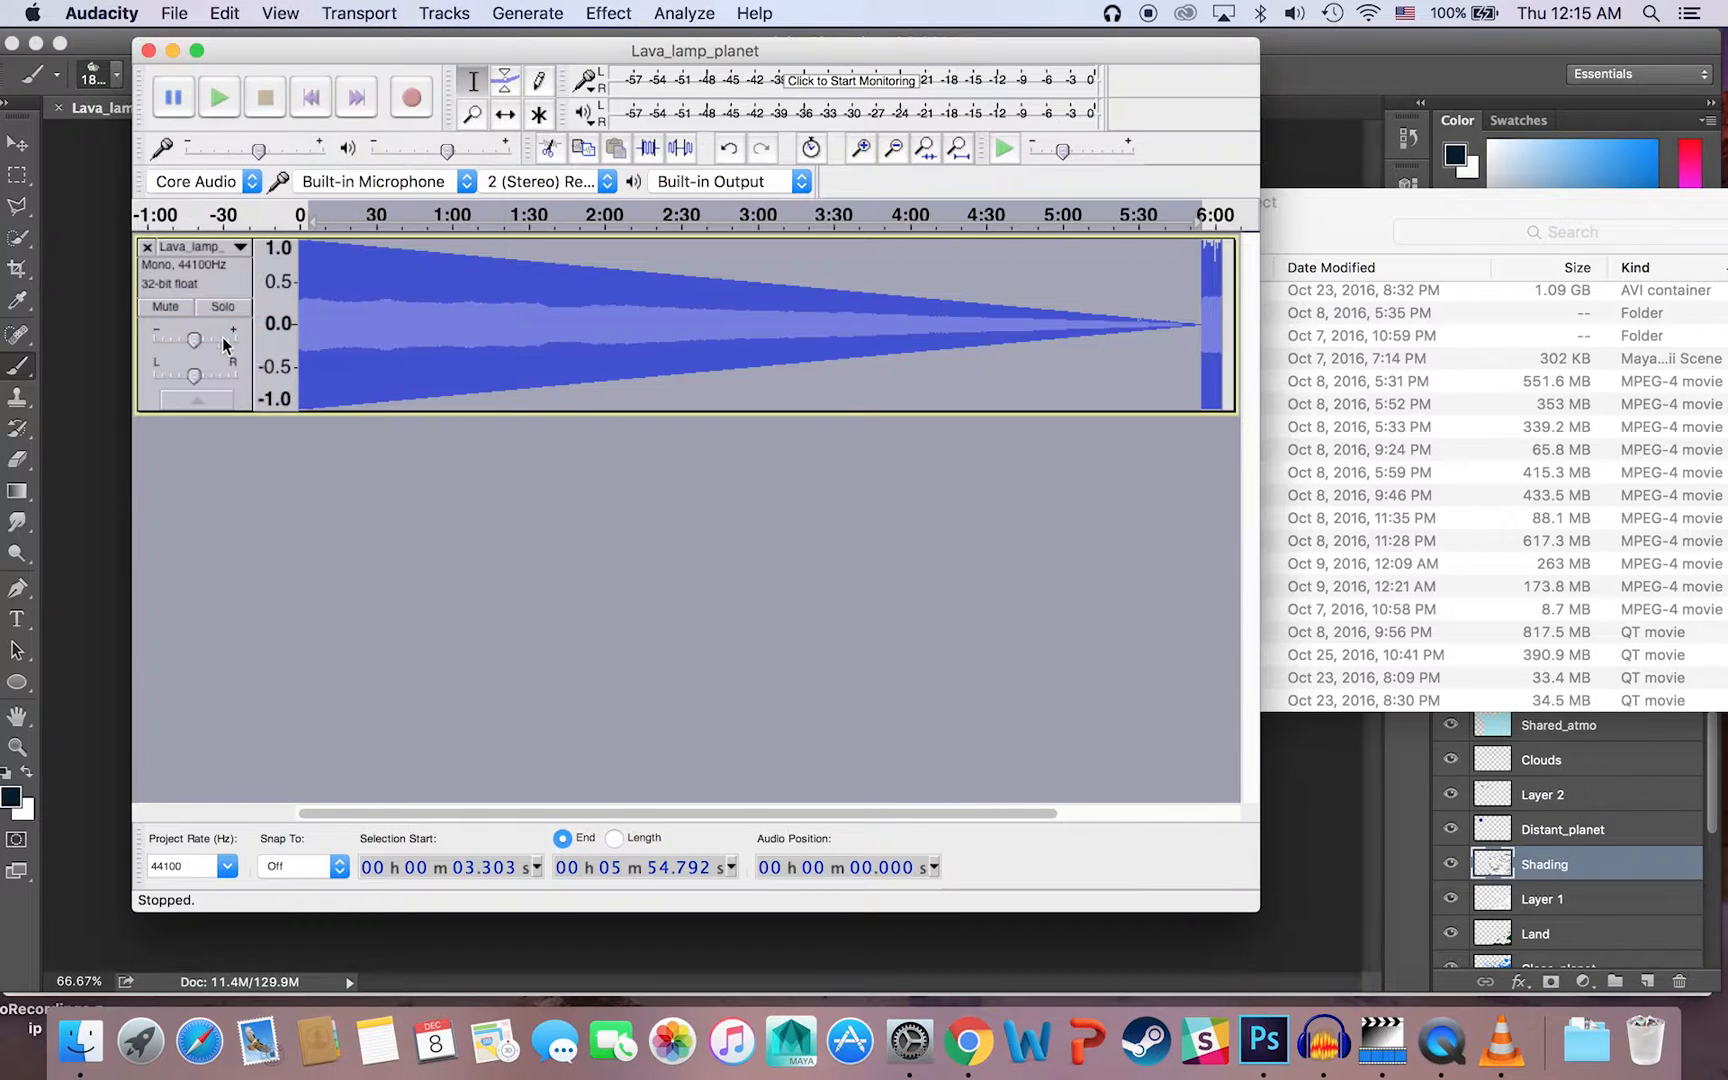
{"action": "key", "text": "Right"}
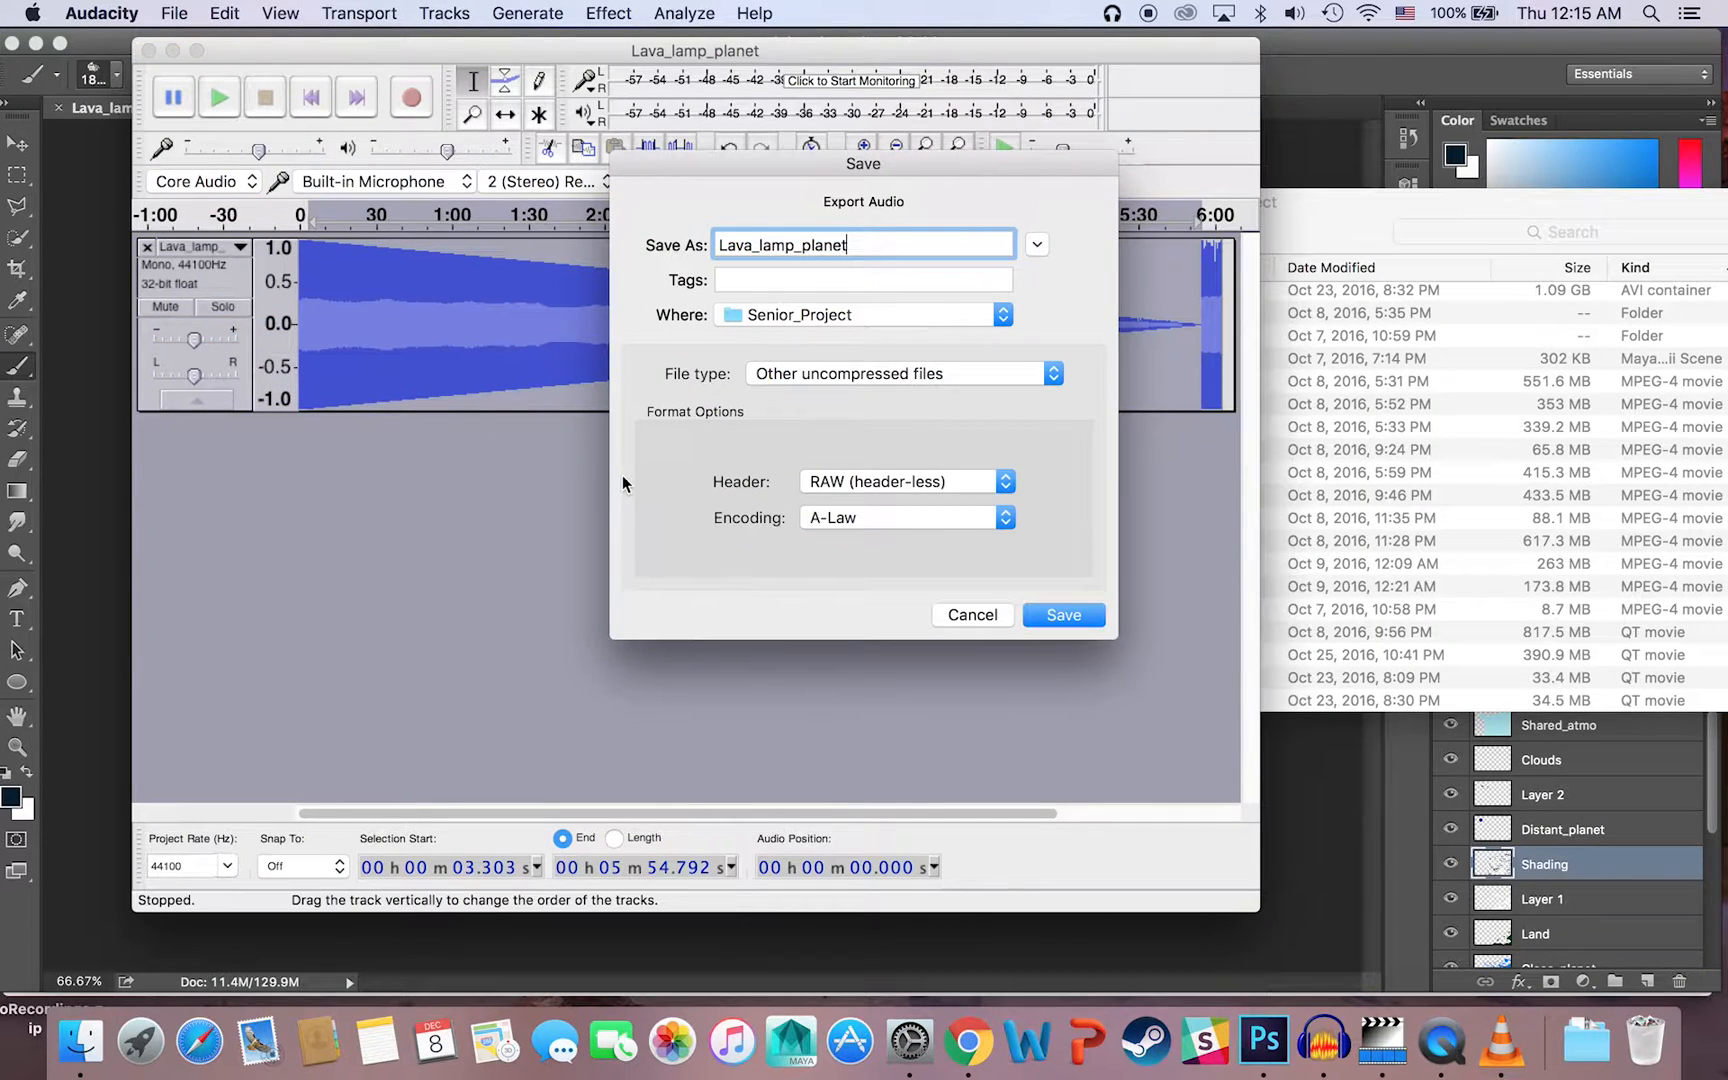
{"action": "type", "text": "_b3.bmp"}
{"action": "left_click", "coordinate": [1063, 615]}
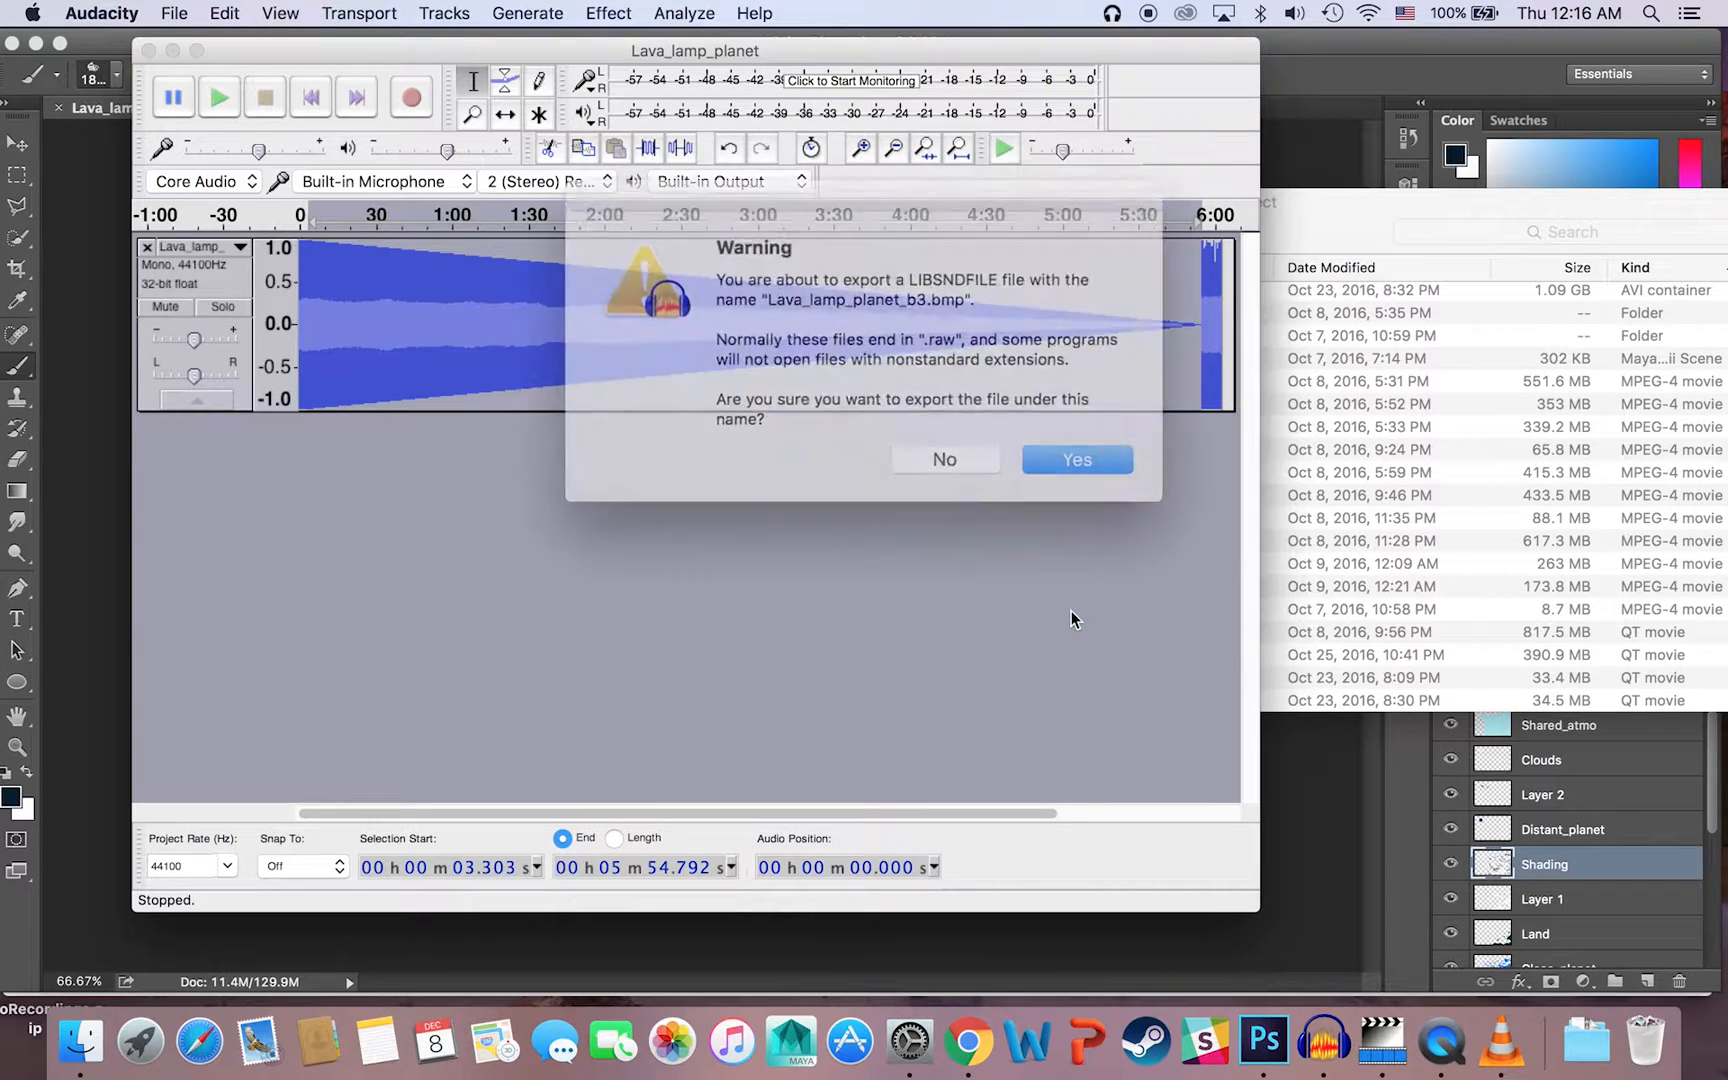
{"action": "left_click", "coordinate": [1049, 441]}
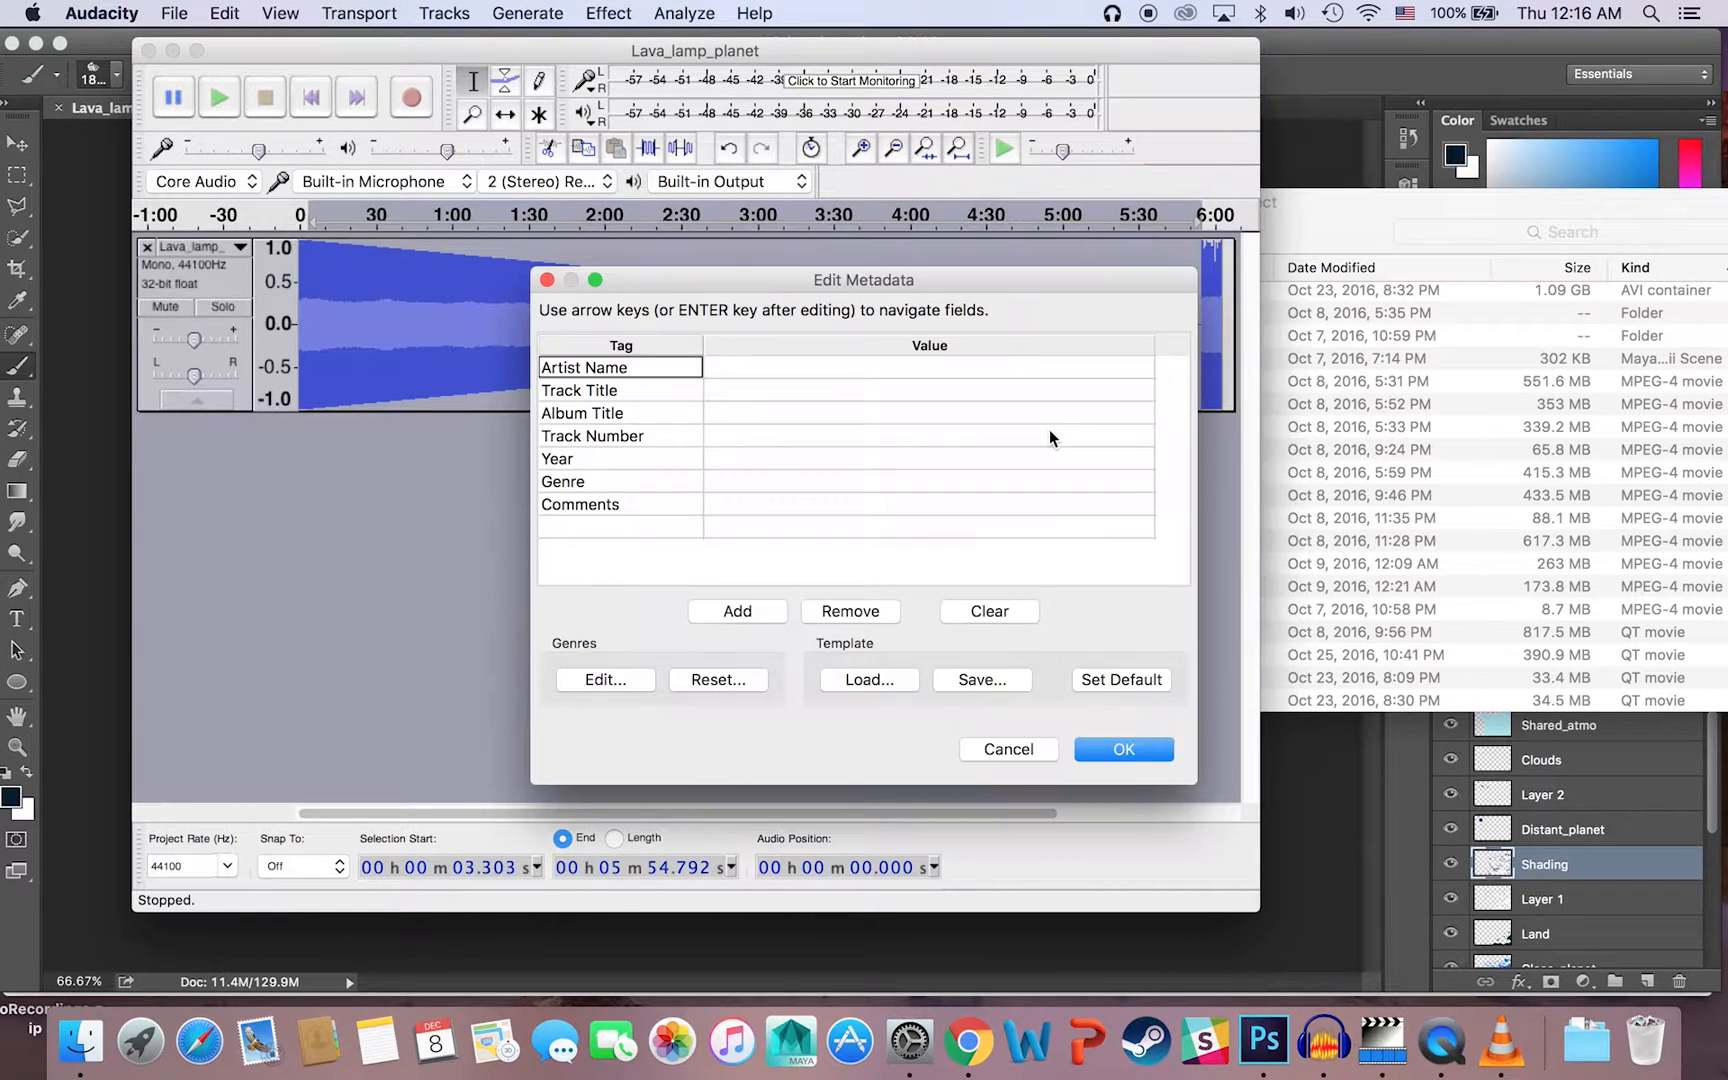
{"action": "left_click", "coordinate": [1125, 749]}
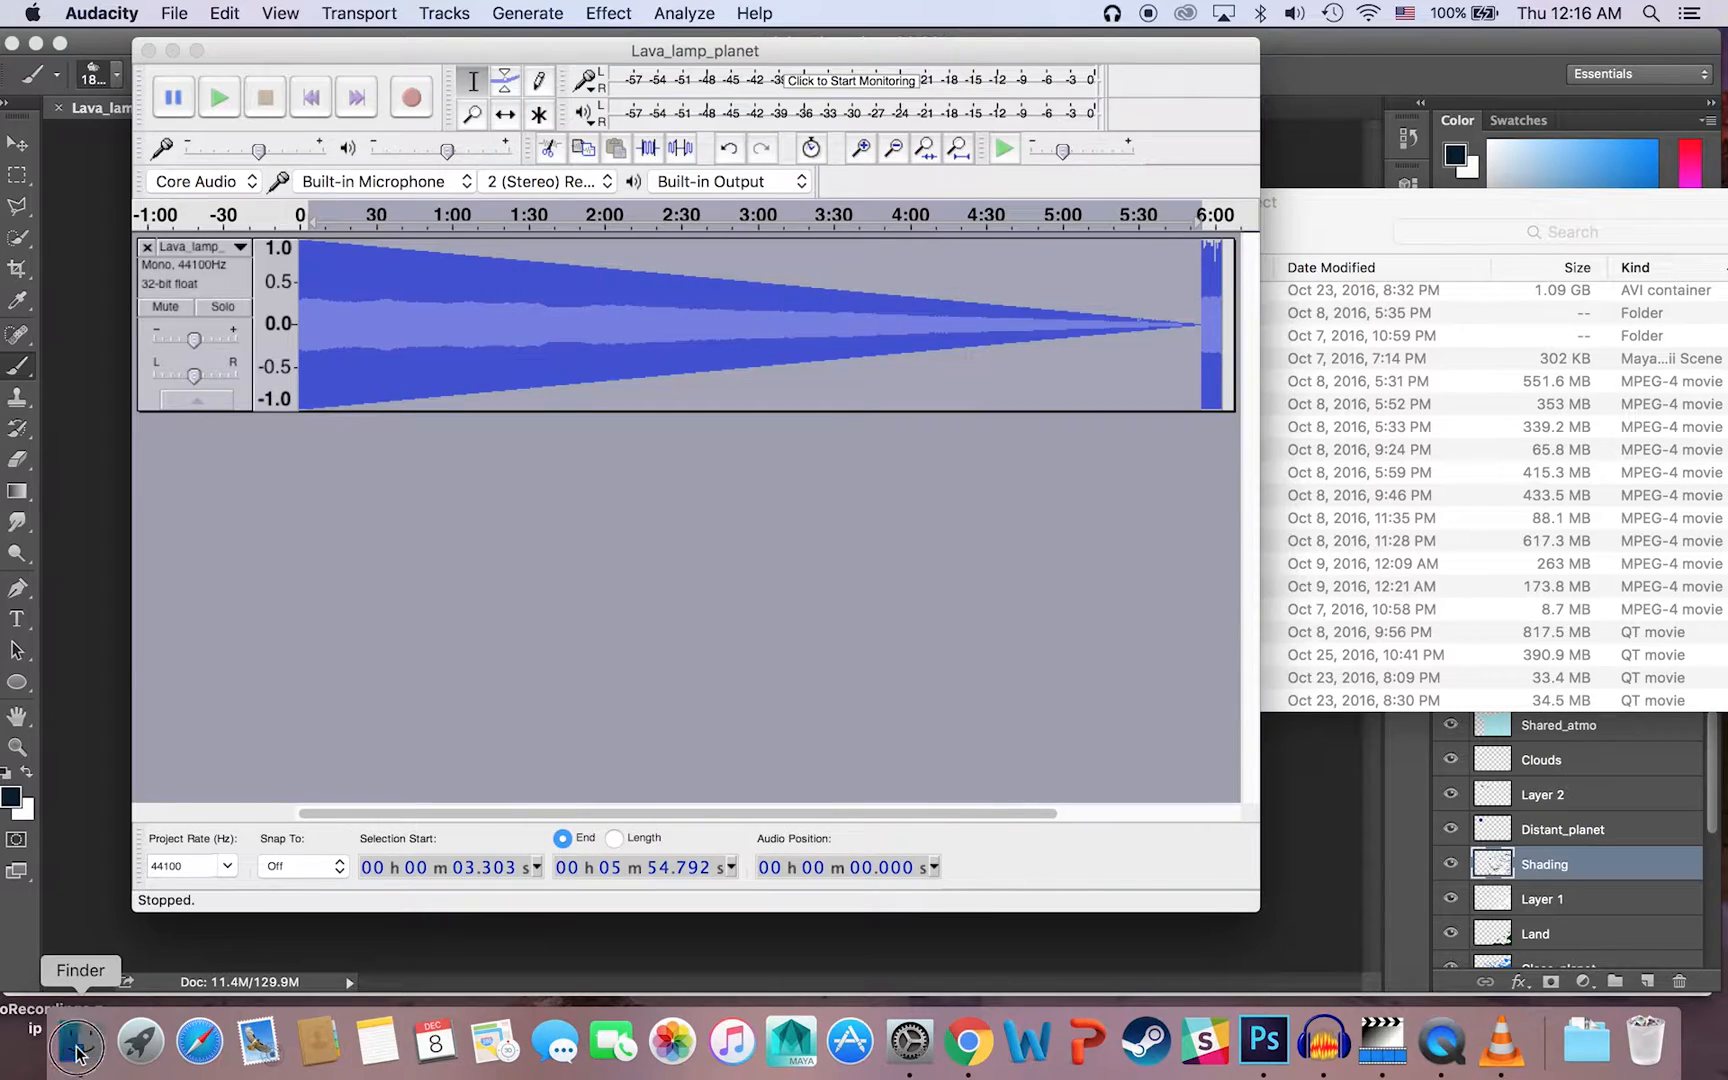
Step: Switch to Finder, open Lava_lamp_planet_b3.bmp from Senior_Project to examine its glitch pattern, and close the preview
{"action": "left_click", "coordinate": [80, 1040]}
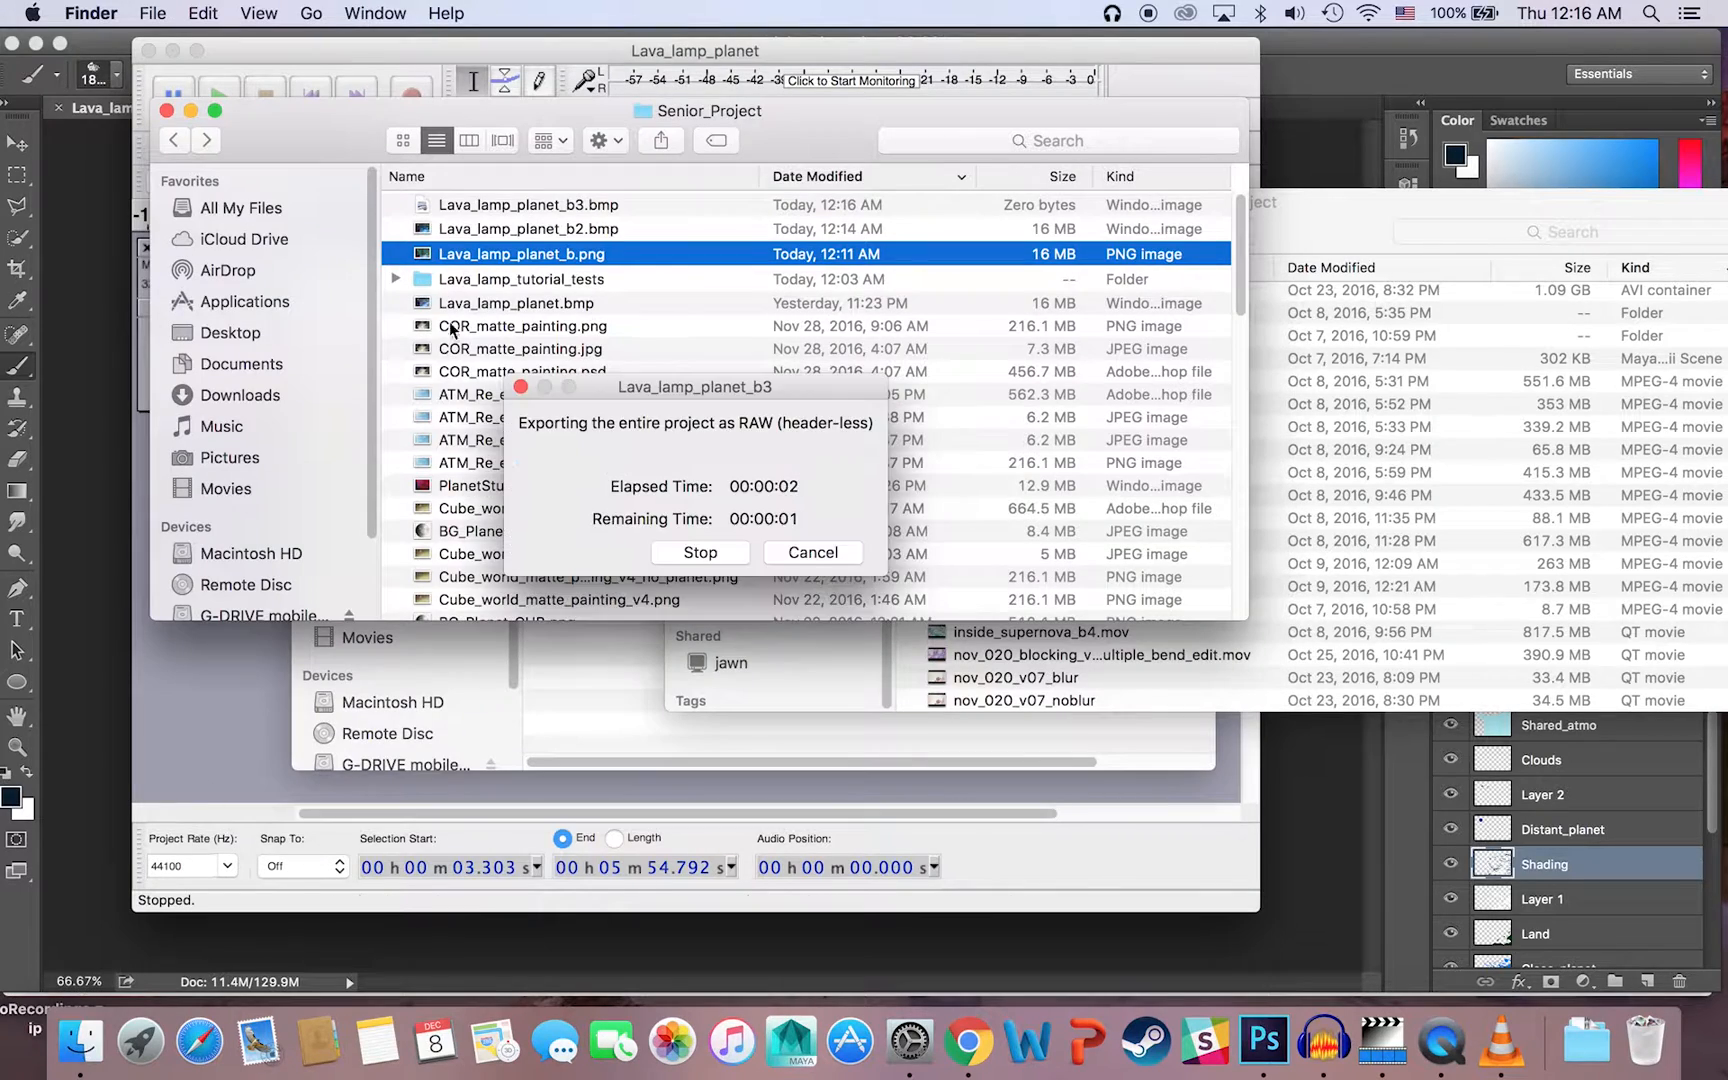
{"action": "left_click", "coordinate": [497, 207]}
{"action": "double_click", "coordinate": [497, 207]}
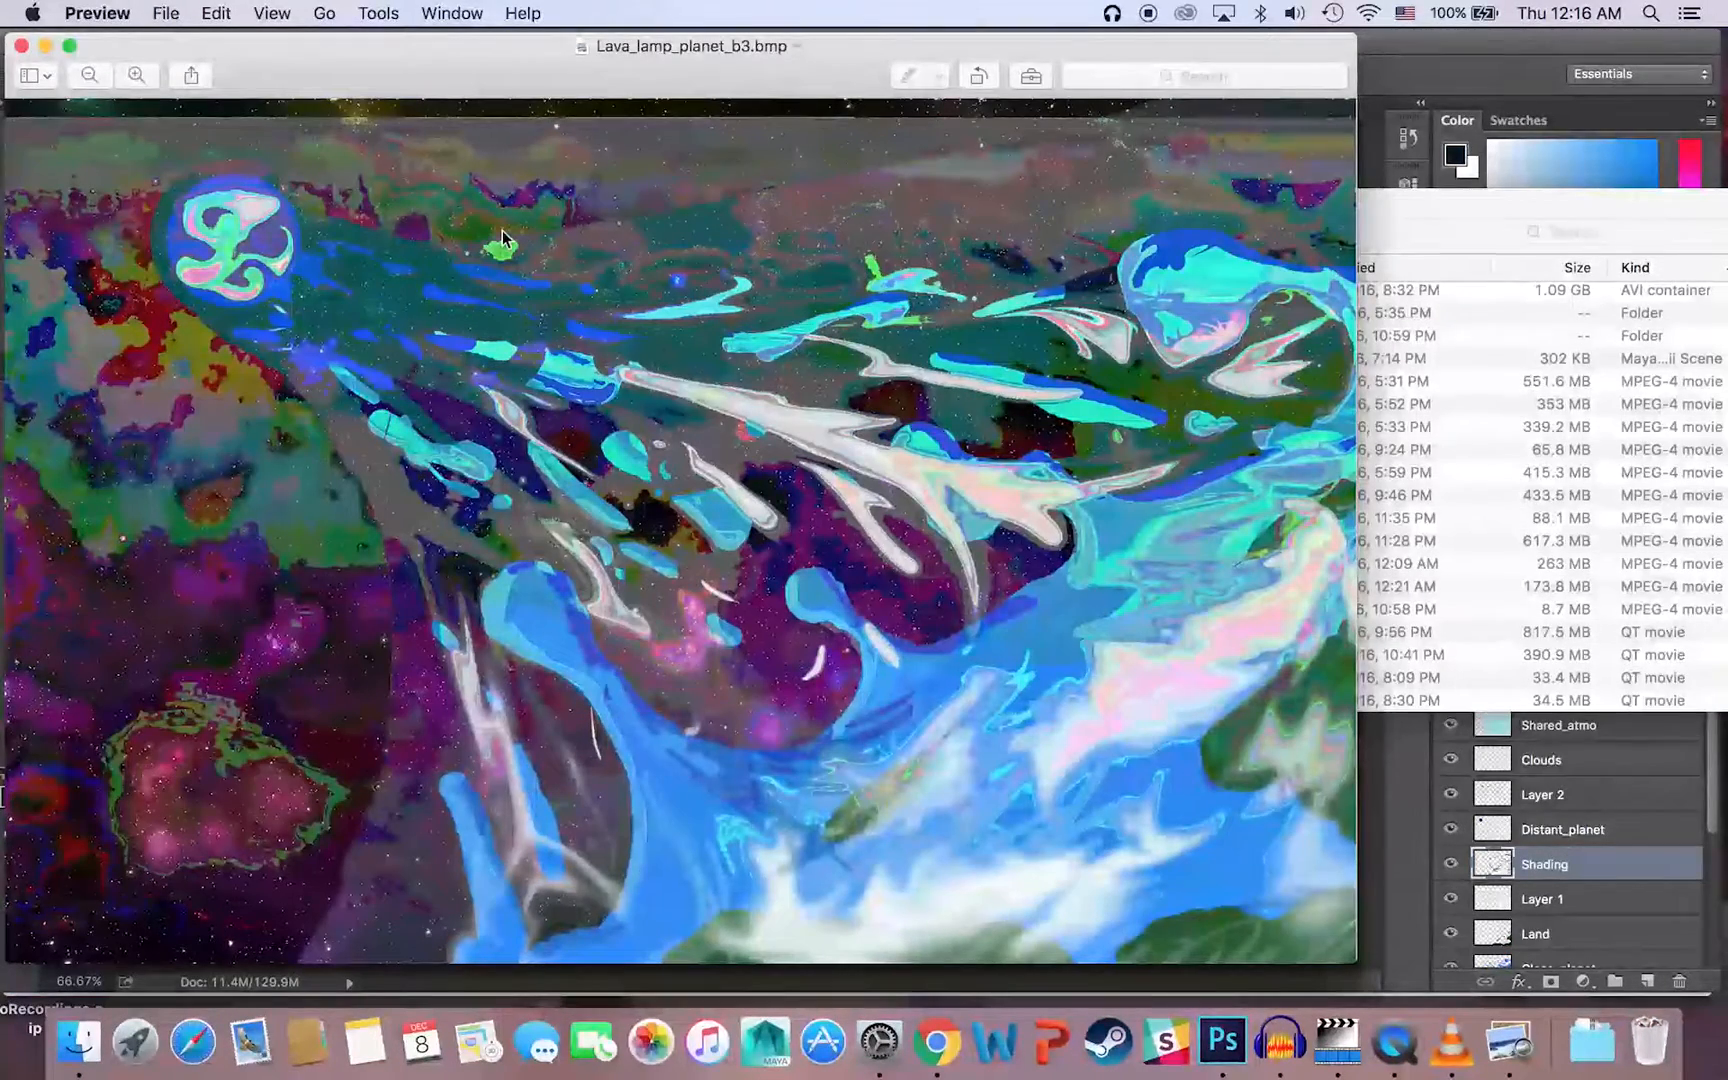
{"action": "left_click", "coordinate": [21, 45]}
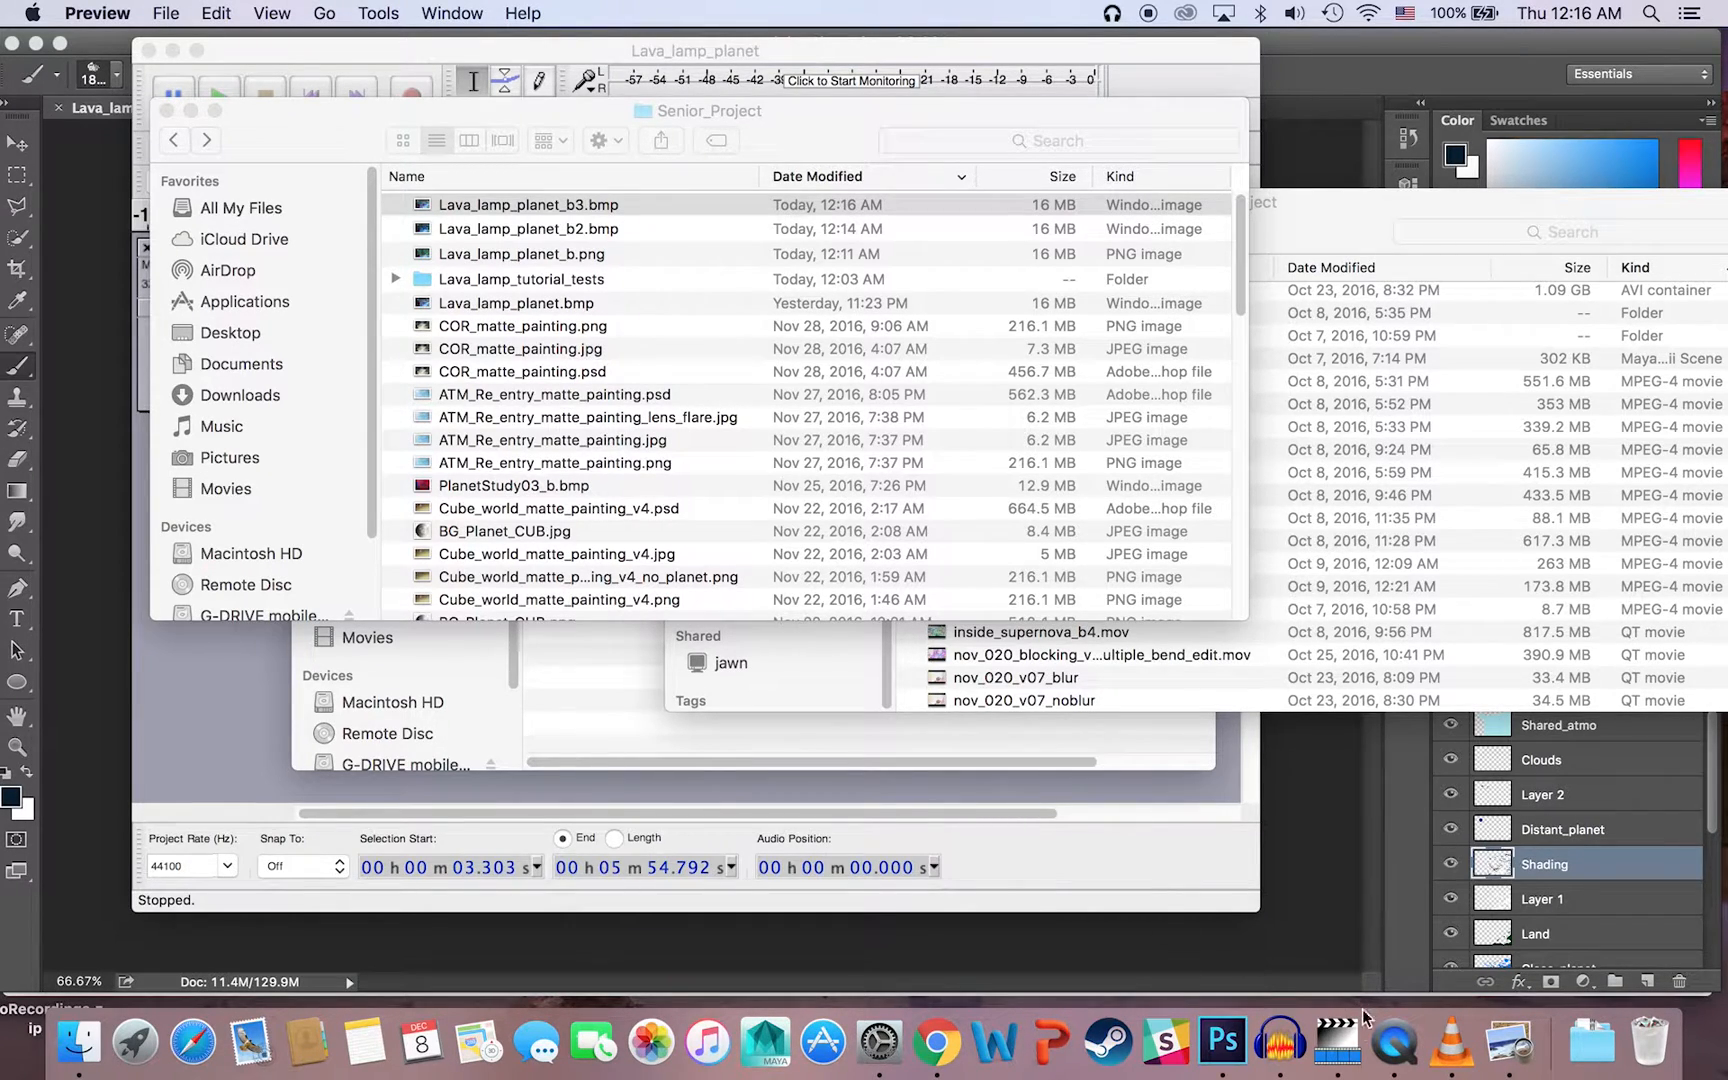
Step: Switch to MPEG Streamclip and review the formats offered when exporting nov_020_v07_blur to other formats, leaving without exporting
{"action": "left_click", "coordinate": [1336, 1055]}
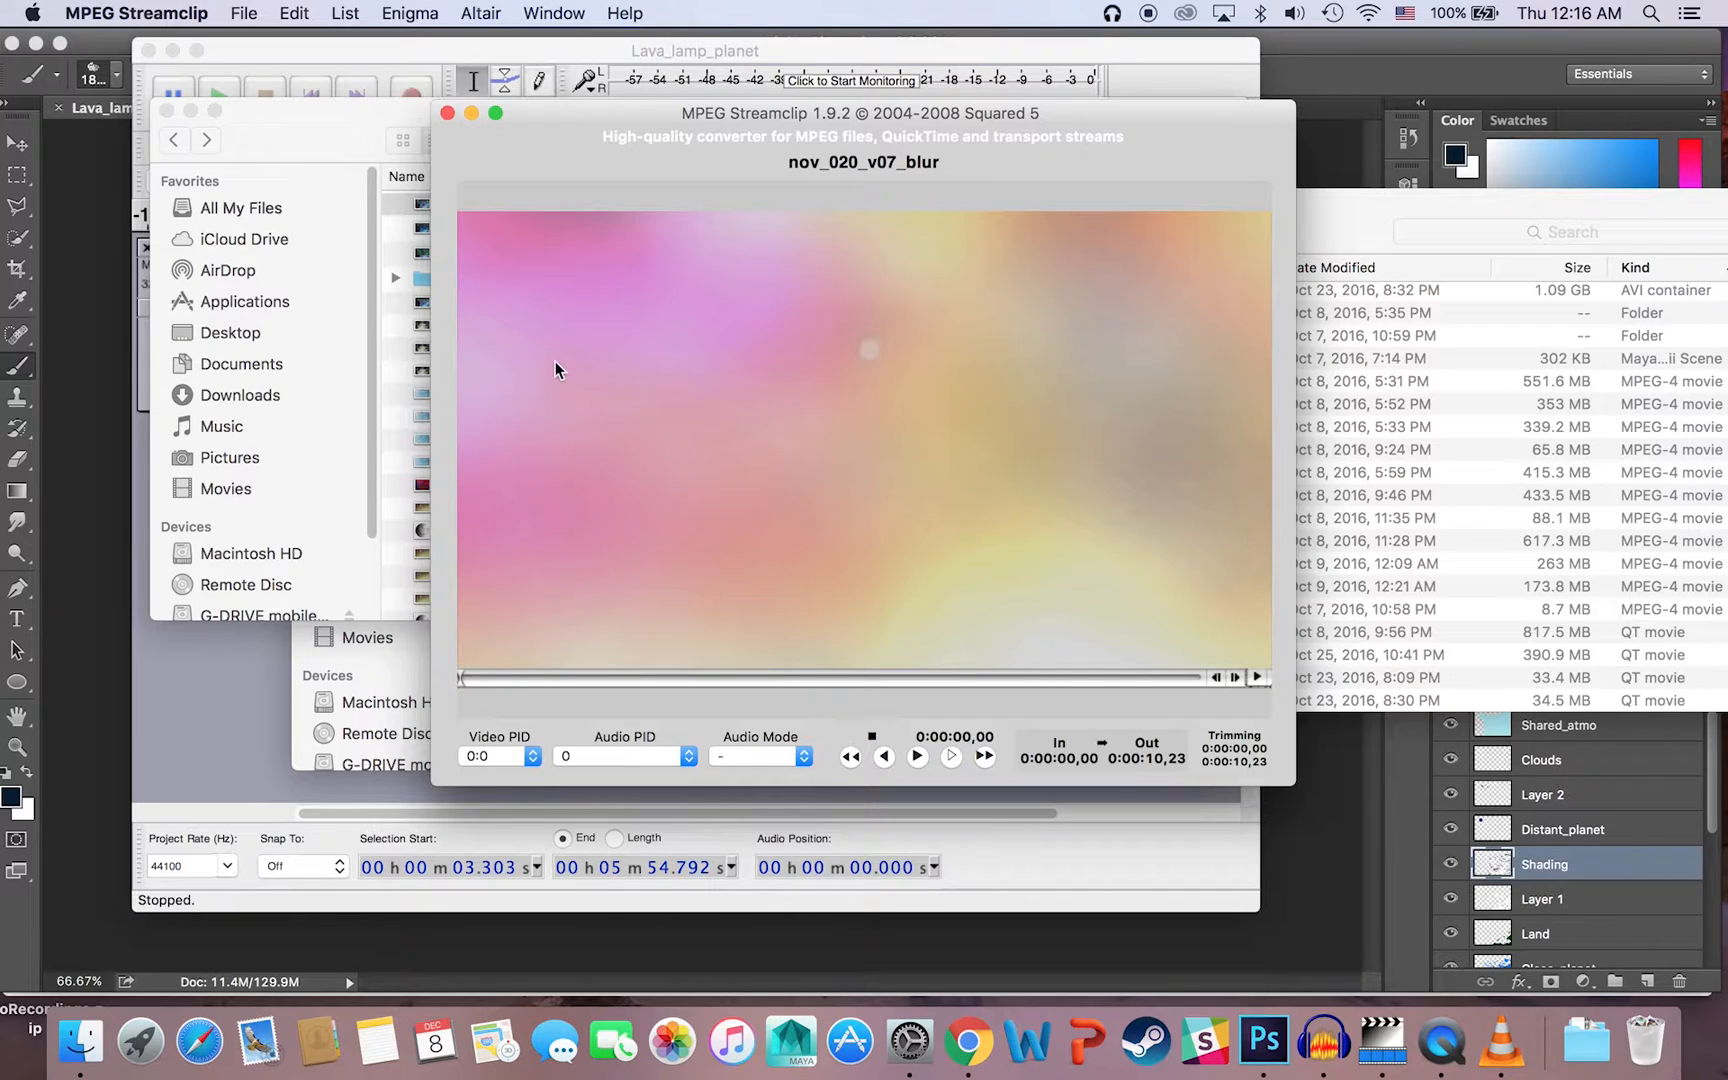
{"action": "left_click", "coordinate": [240, 14]}
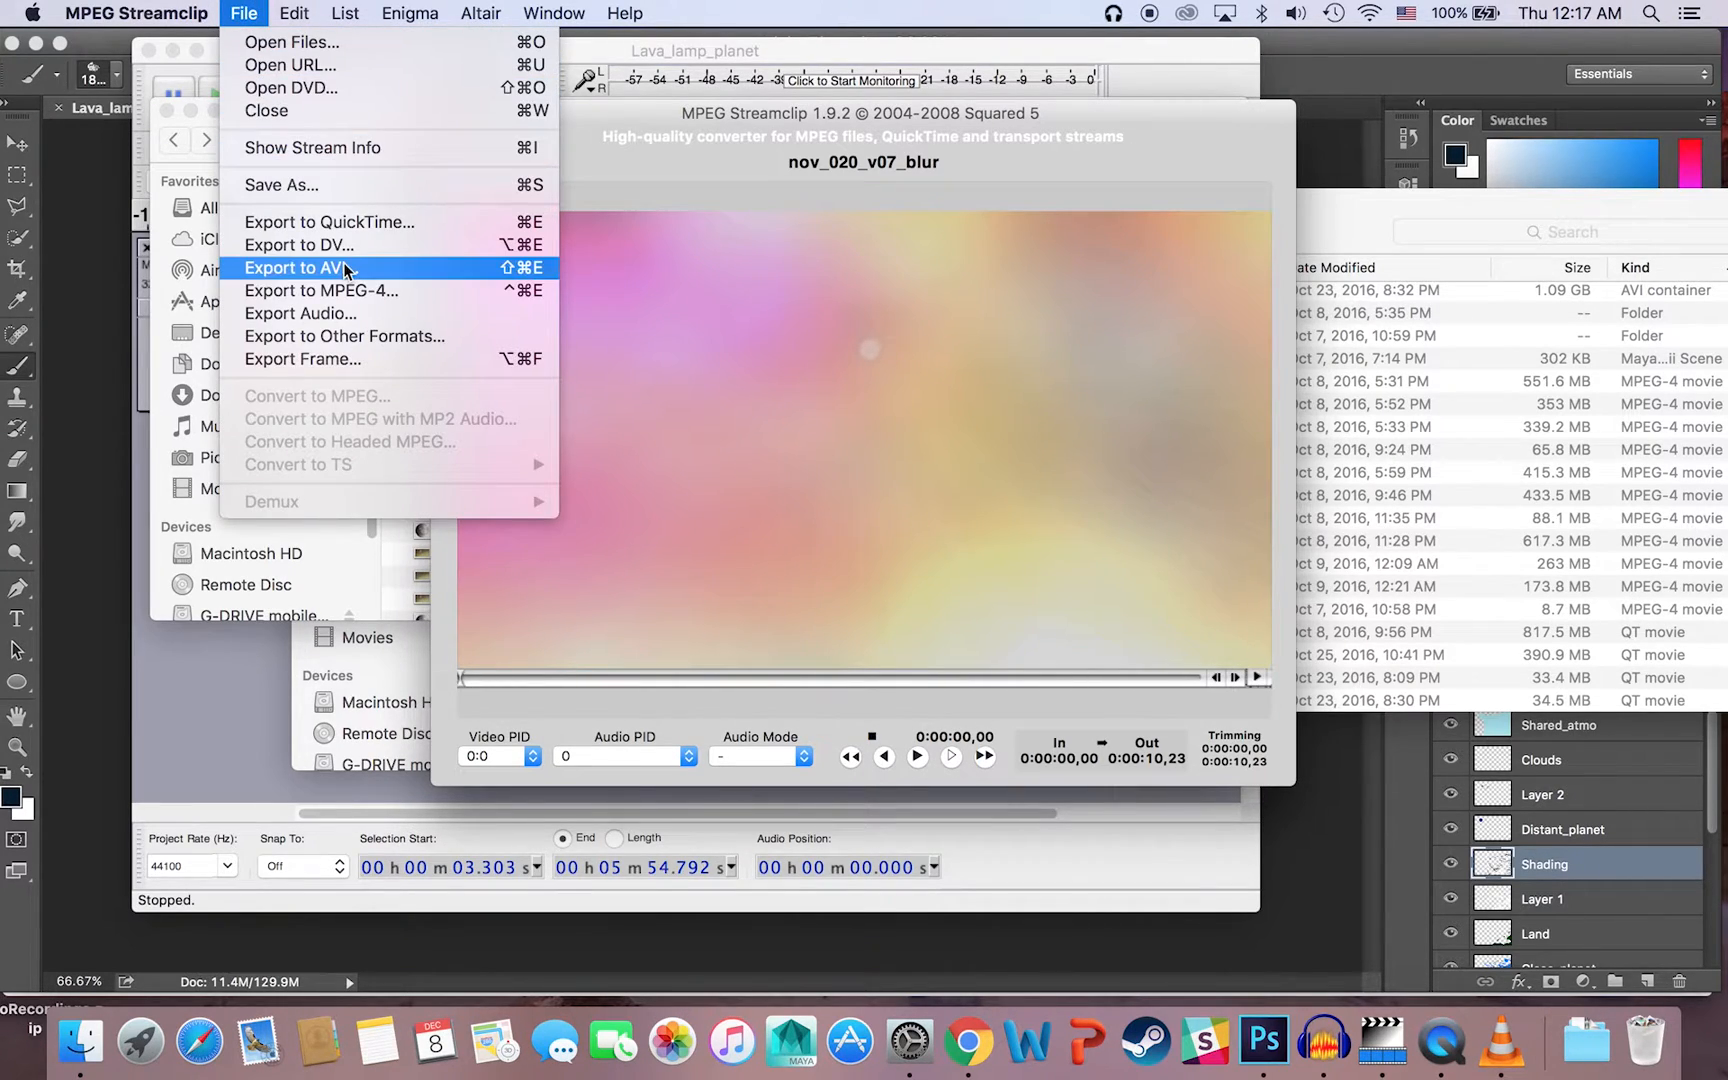
{"action": "left_click", "coordinate": [359, 336]}
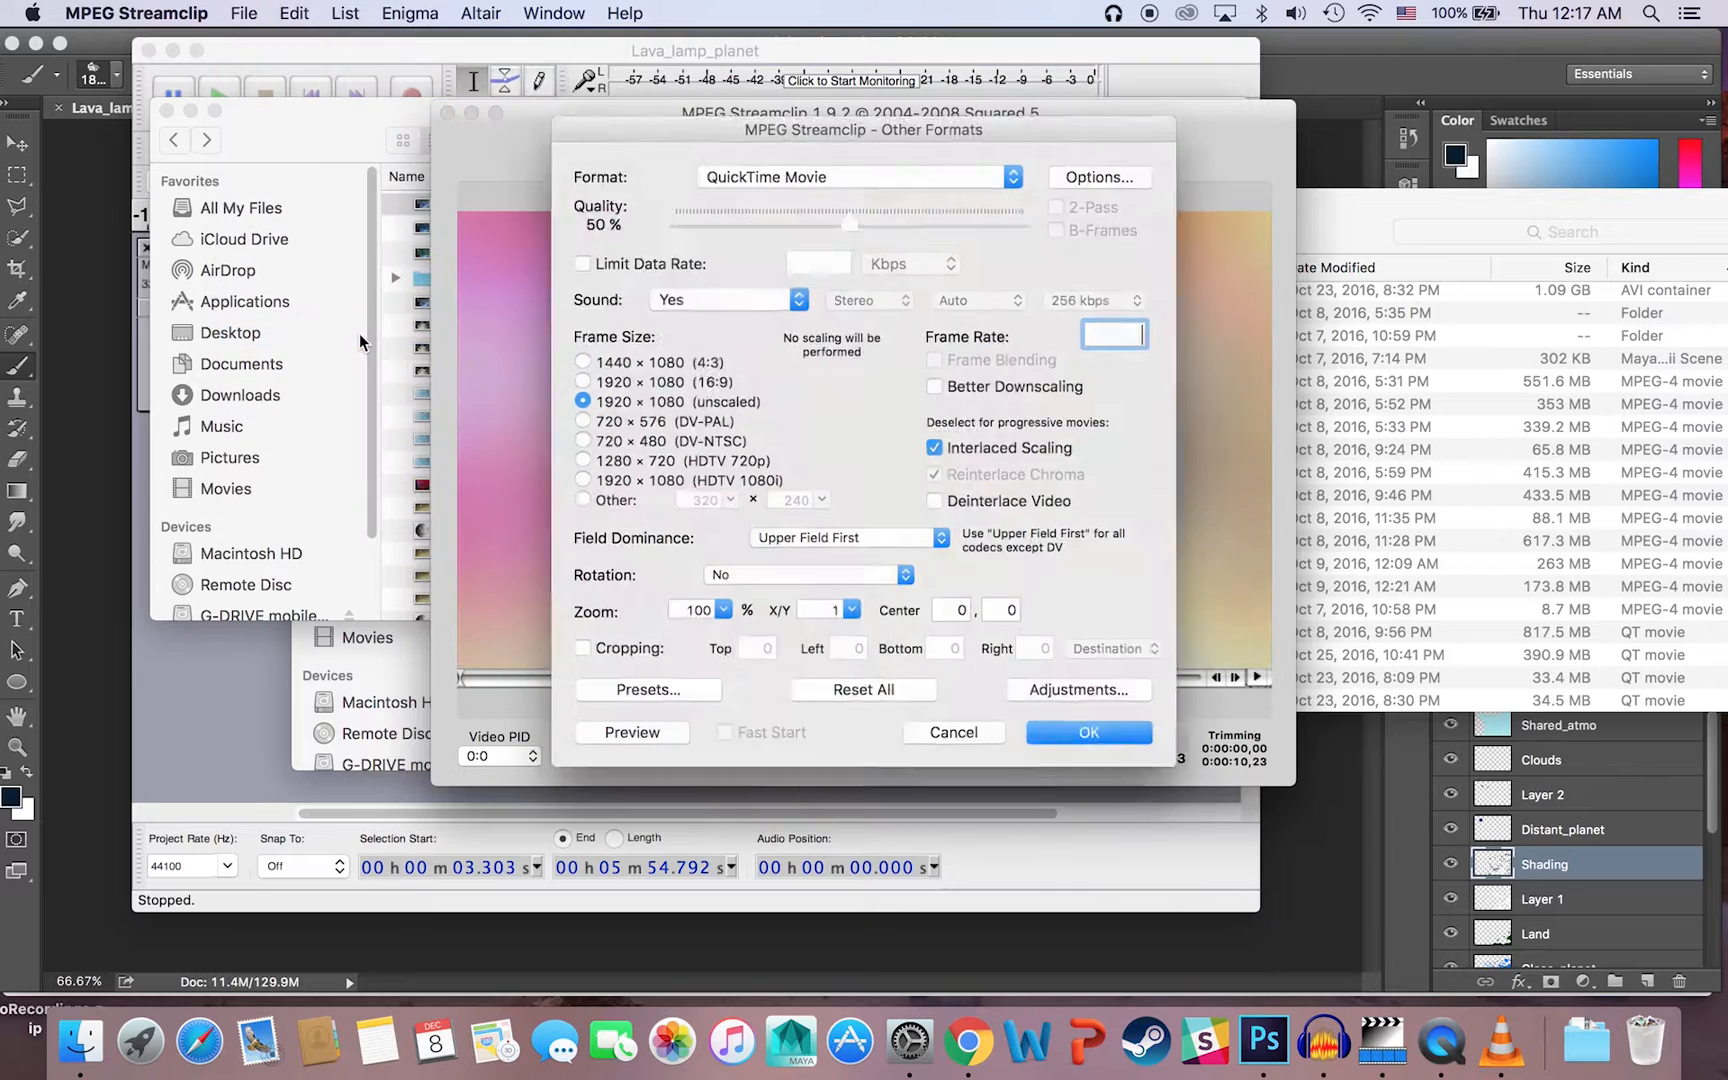
{"action": "left_click", "coordinate": [950, 168]}
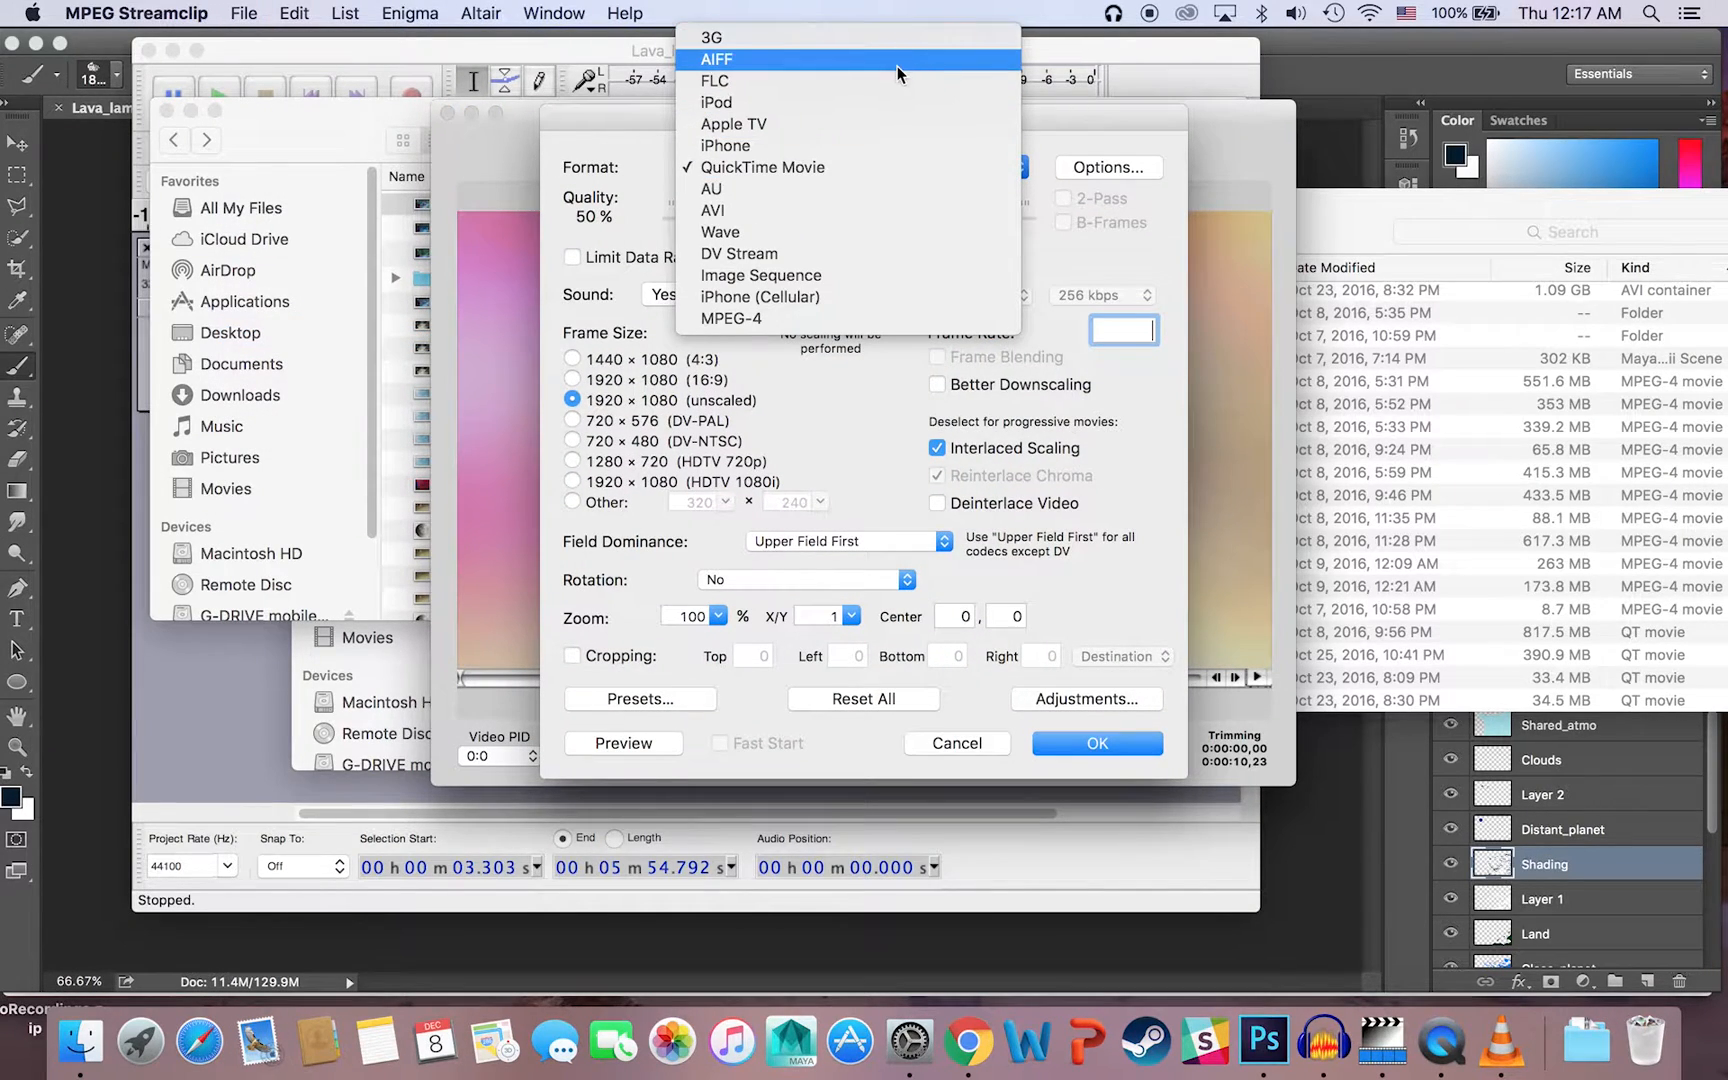
{"action": "left_click", "coordinate": [621, 146]}
{"action": "left_click", "coordinate": [1107, 168]}
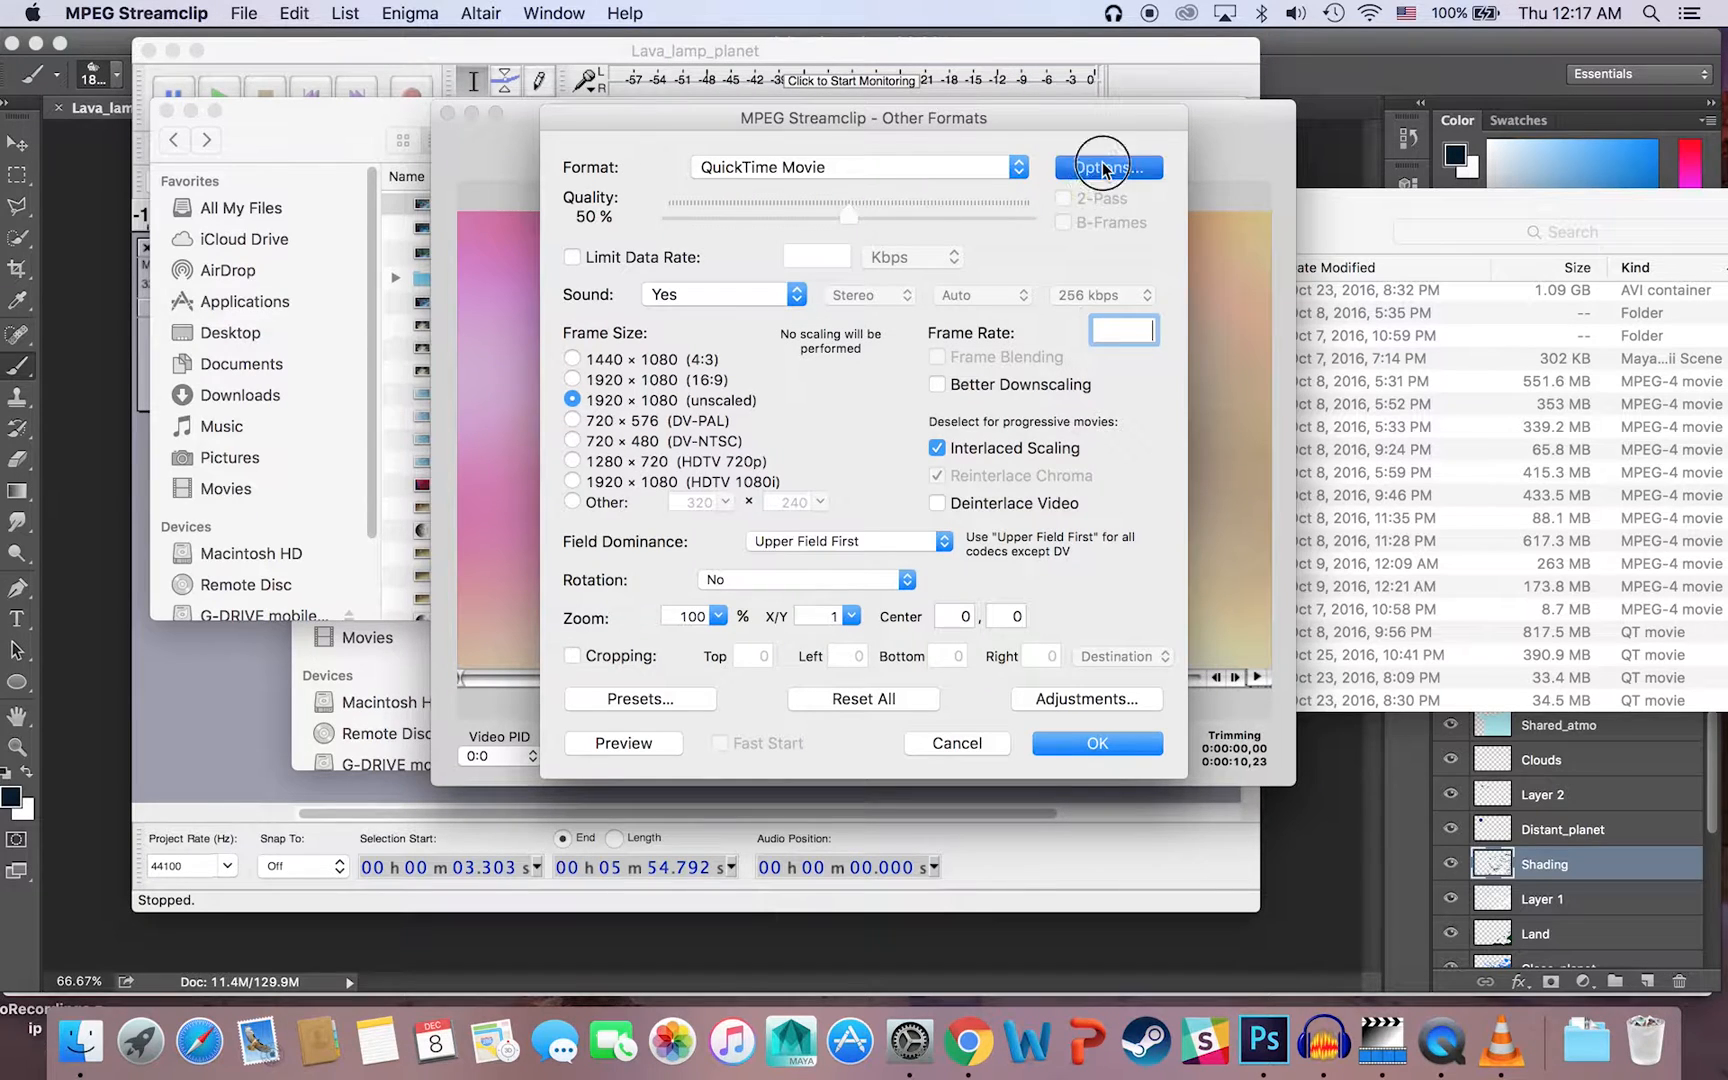
{"action": "left_click", "coordinate": [910, 626]}
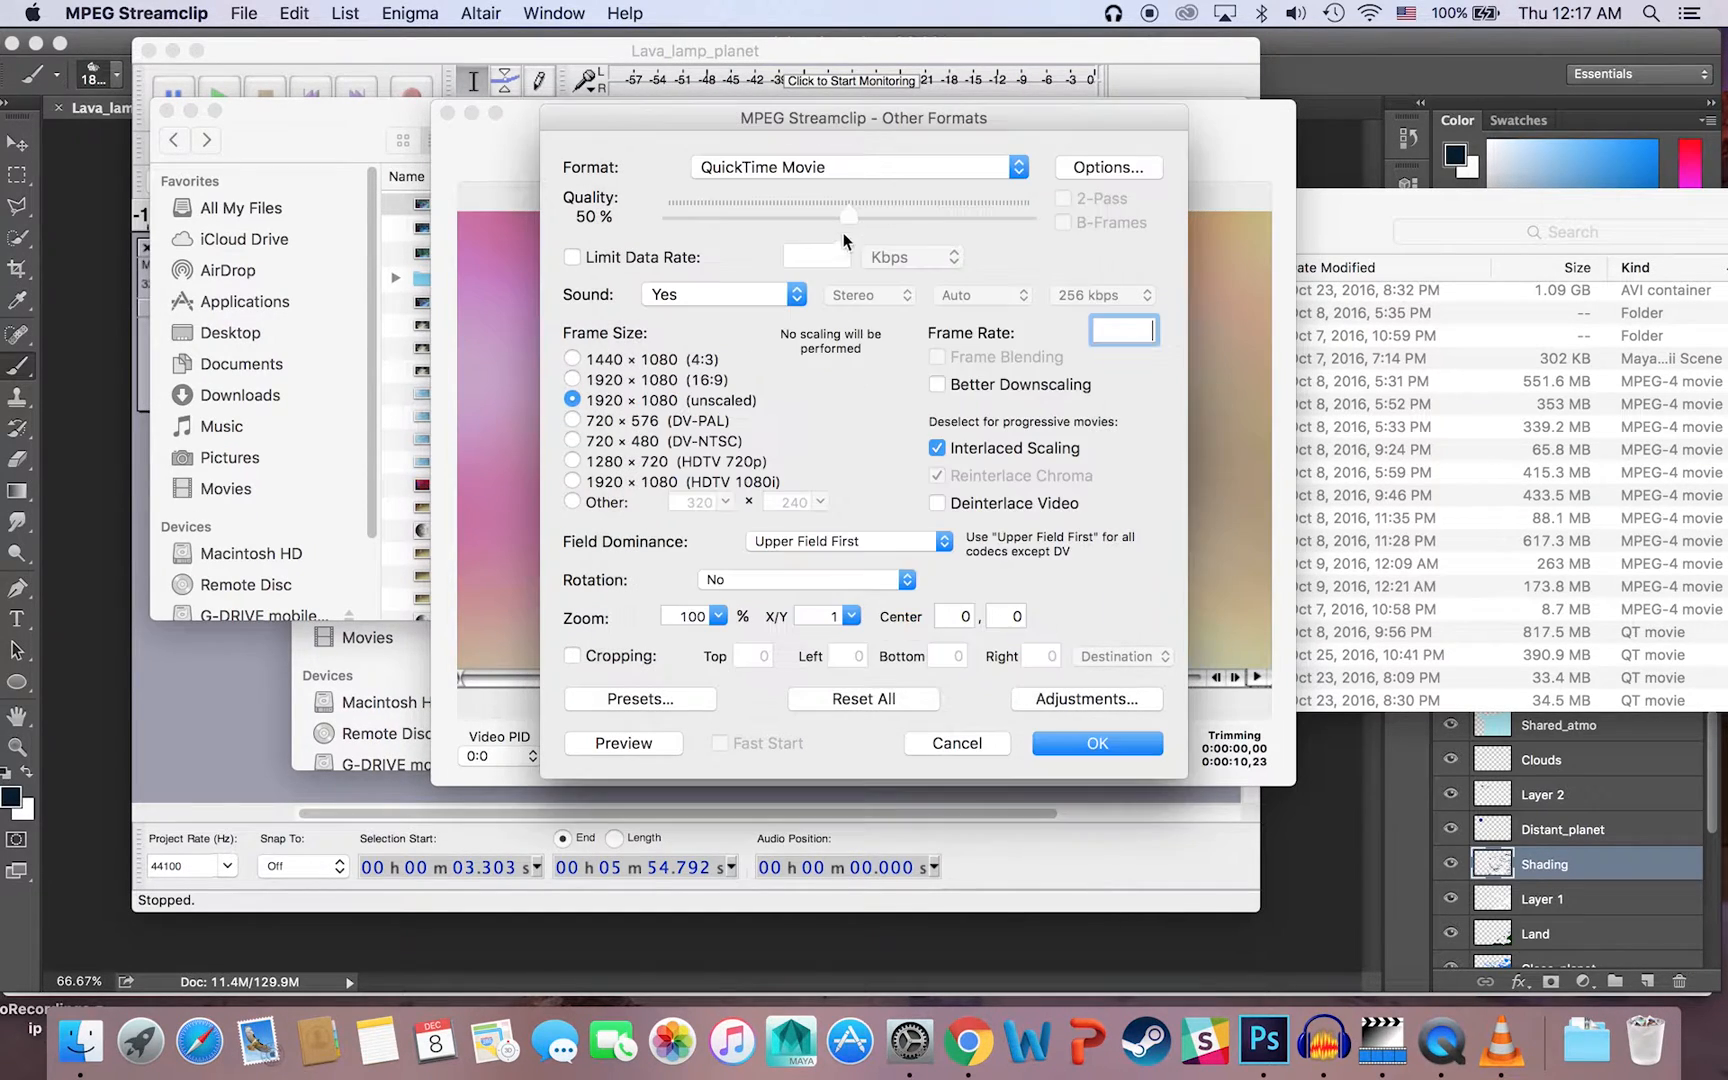
{"action": "left_click", "coordinate": [843, 178]}
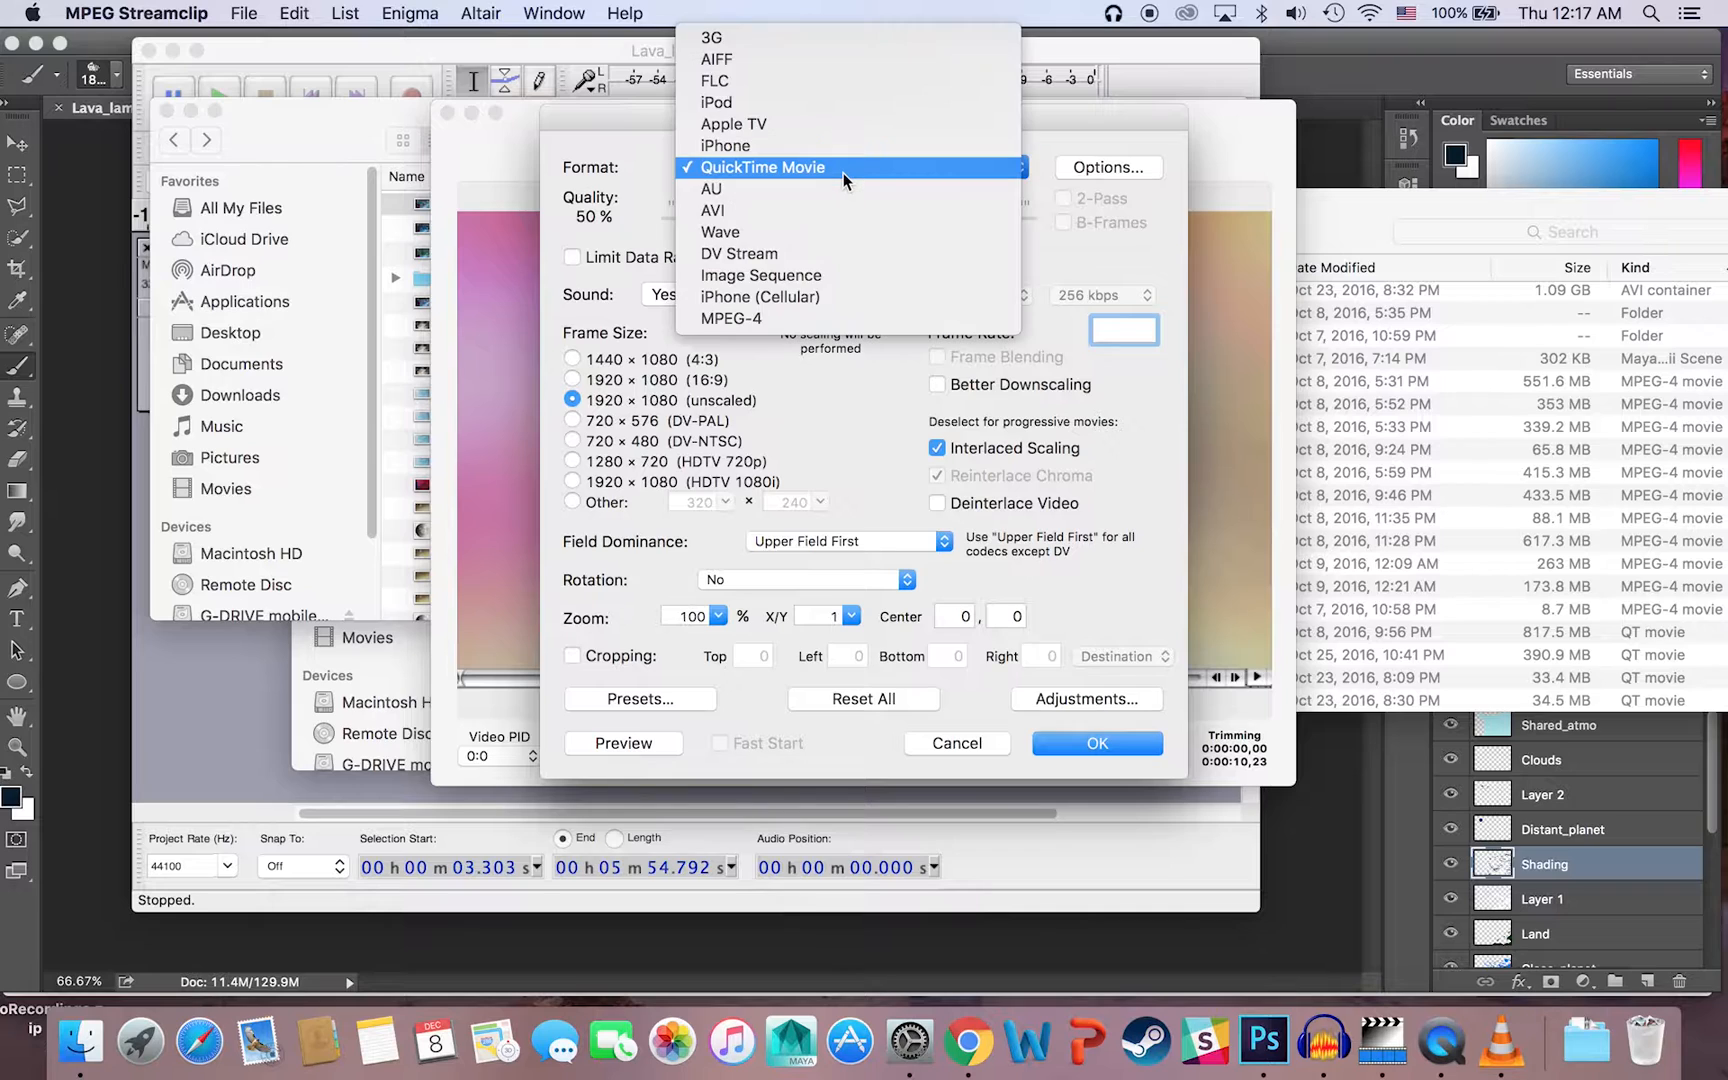
{"action": "left_click", "coordinate": [893, 456]}
{"action": "left_click", "coordinate": [966, 742]}
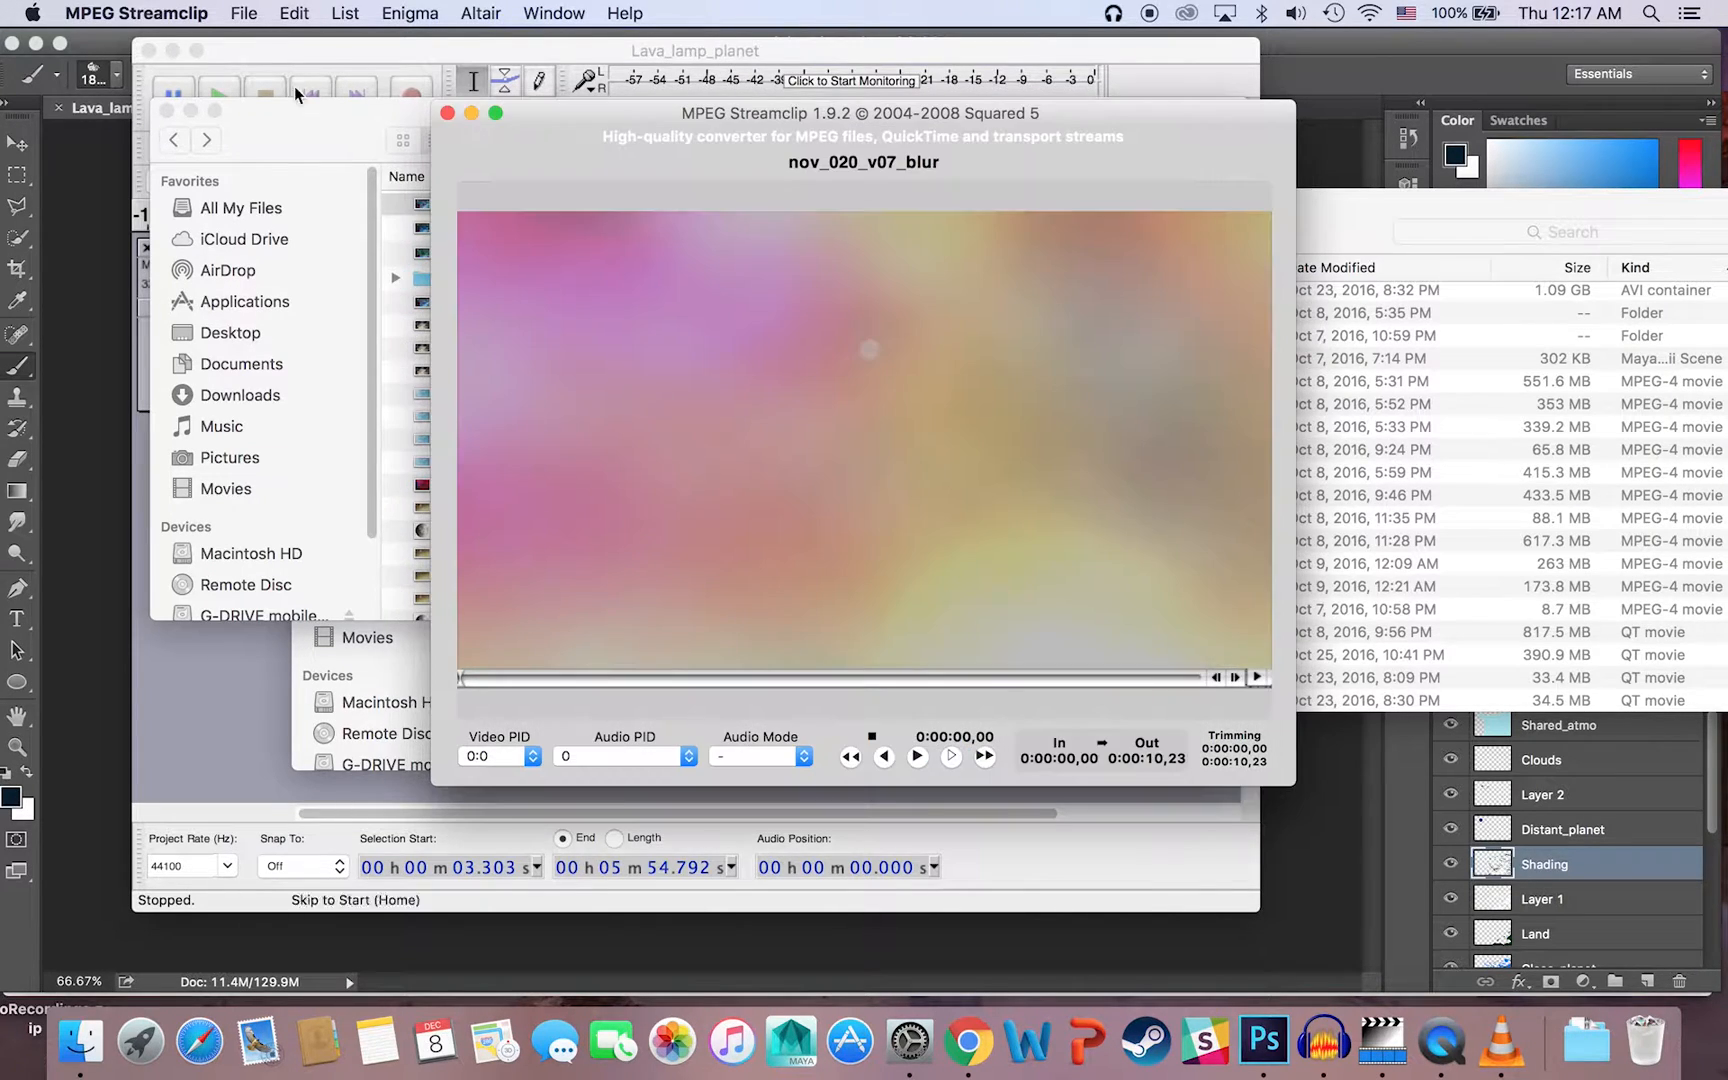
Step: Review the compression codecs offered for exporting nov_020_v07_blur to AVI, and leave the settings without exporting
{"action": "left_click", "coordinate": [244, 13]}
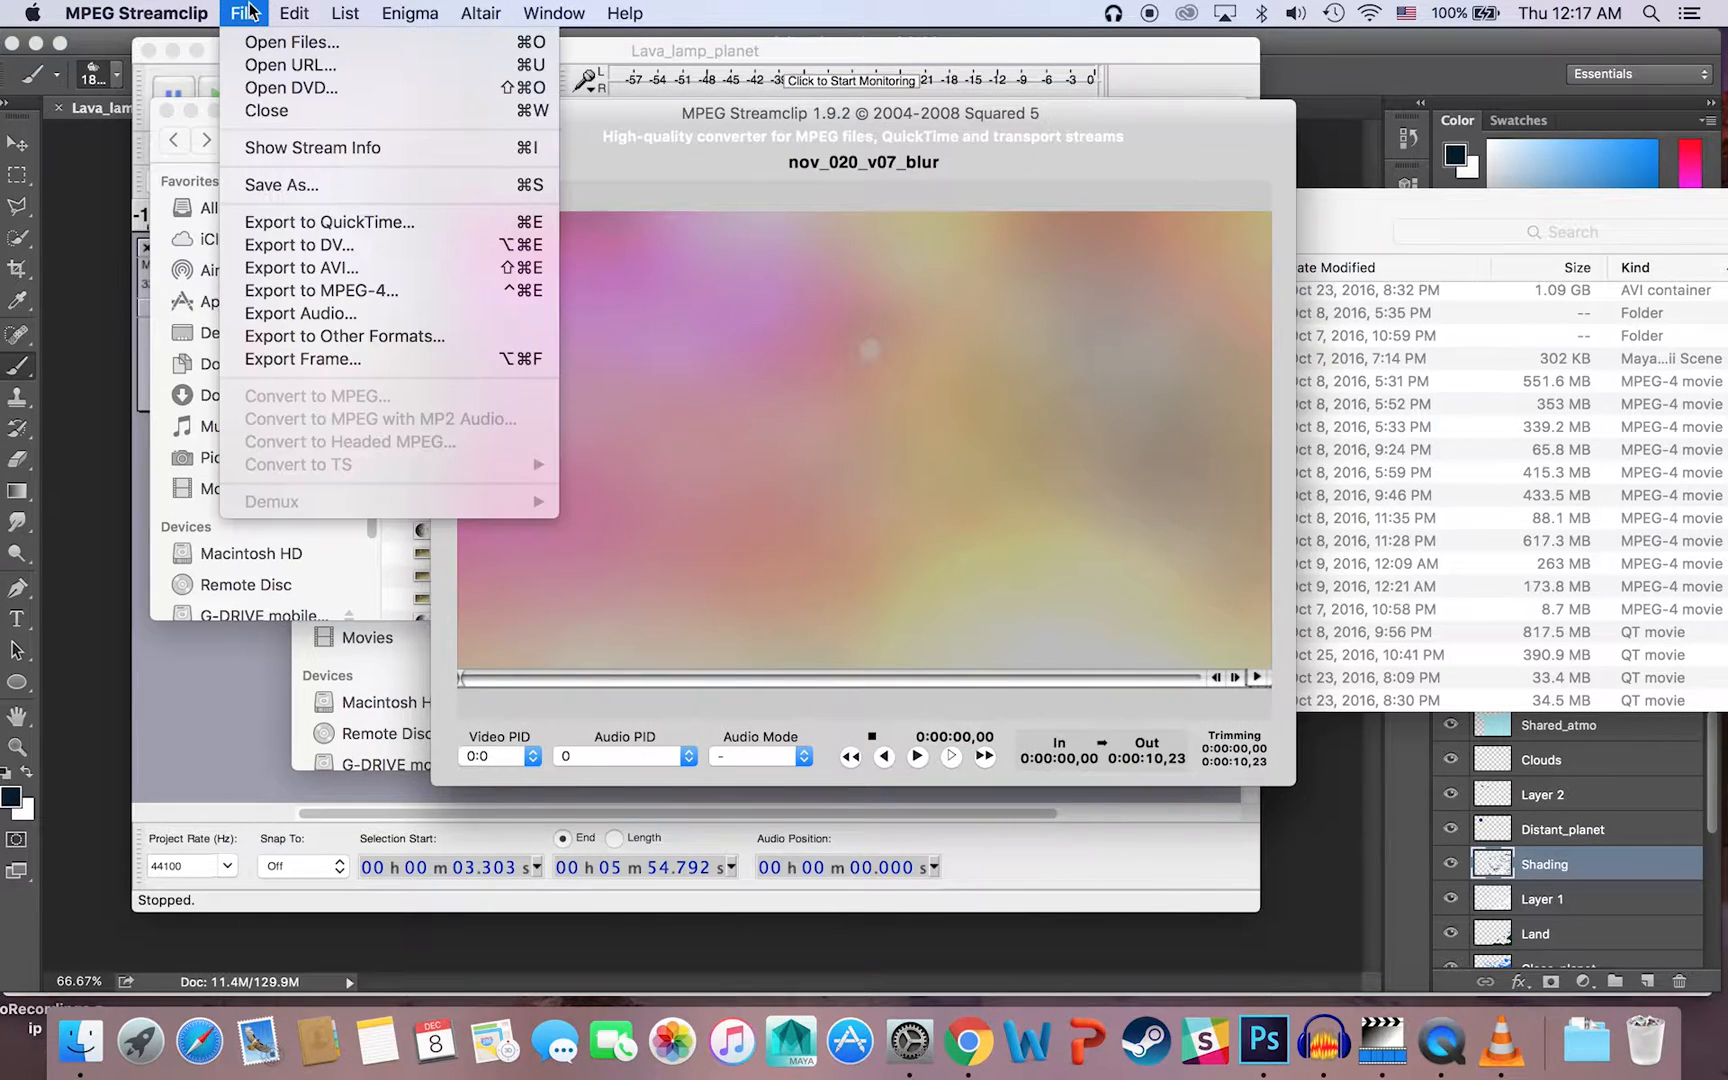
{"action": "left_click", "coordinate": [381, 267]}
{"action": "left_click", "coordinate": [943, 168]}
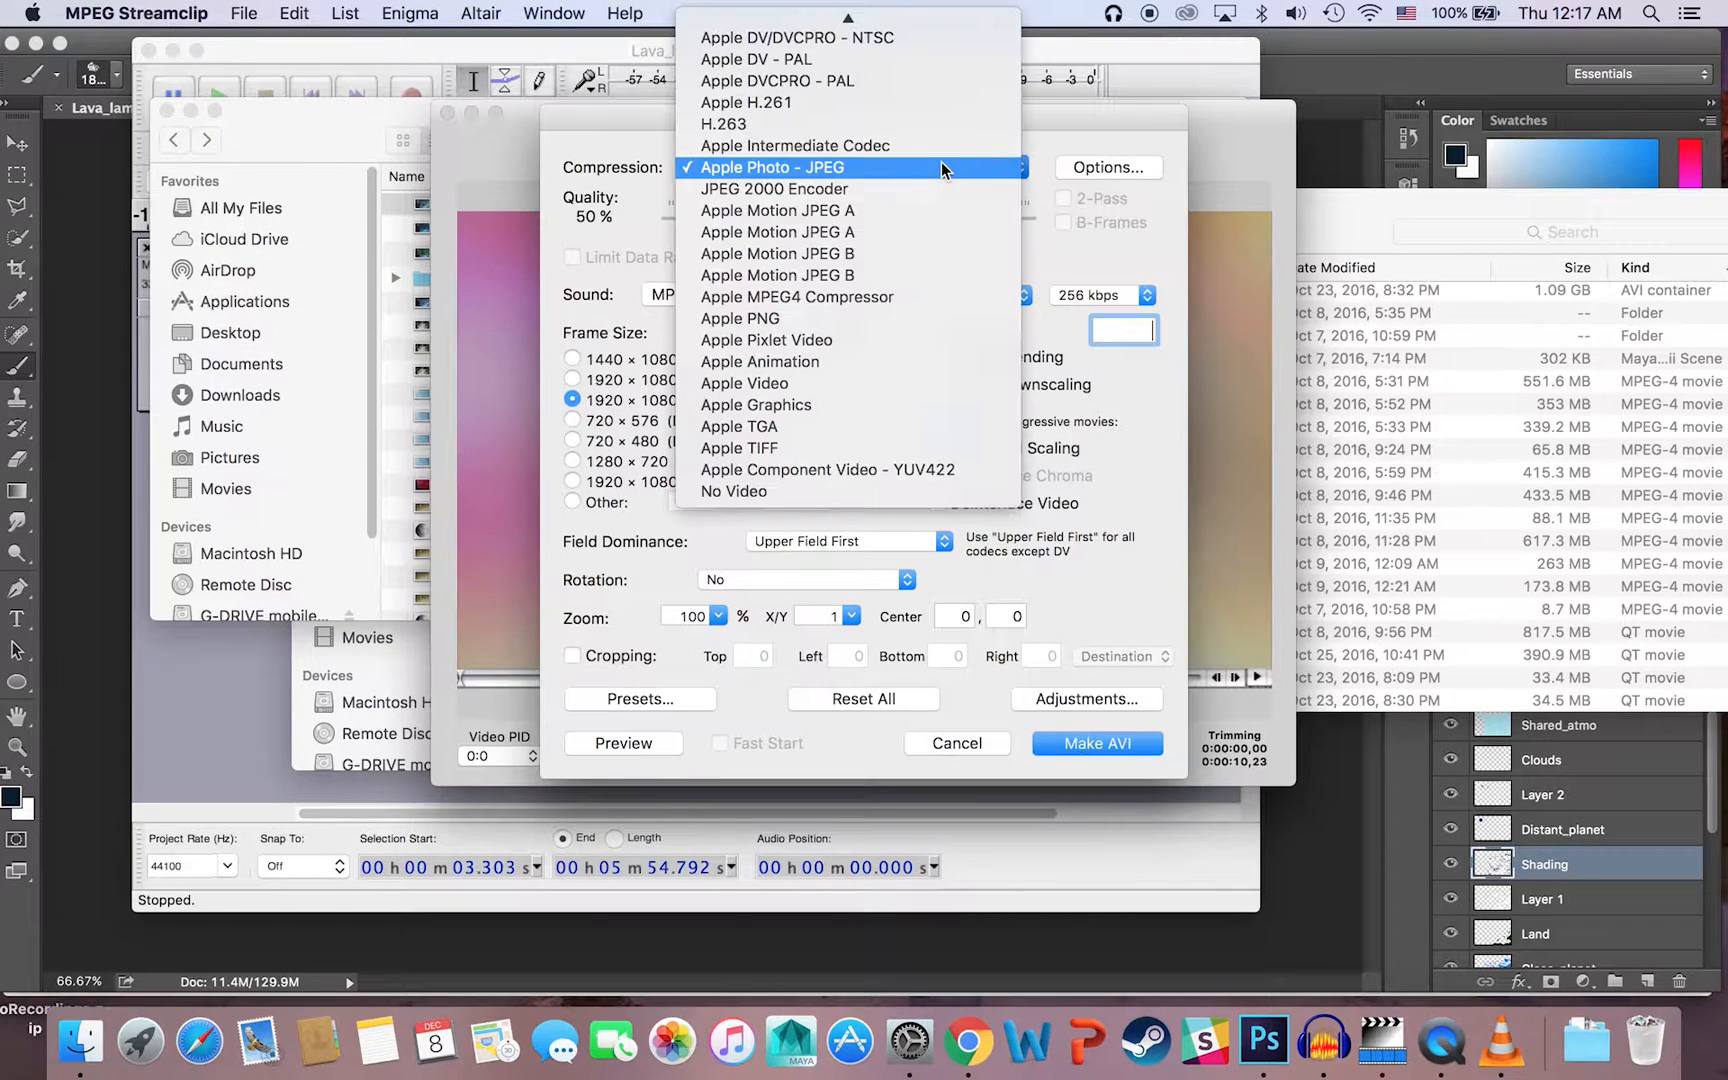
{"action": "mouse_move", "coordinate": [880, 20]}
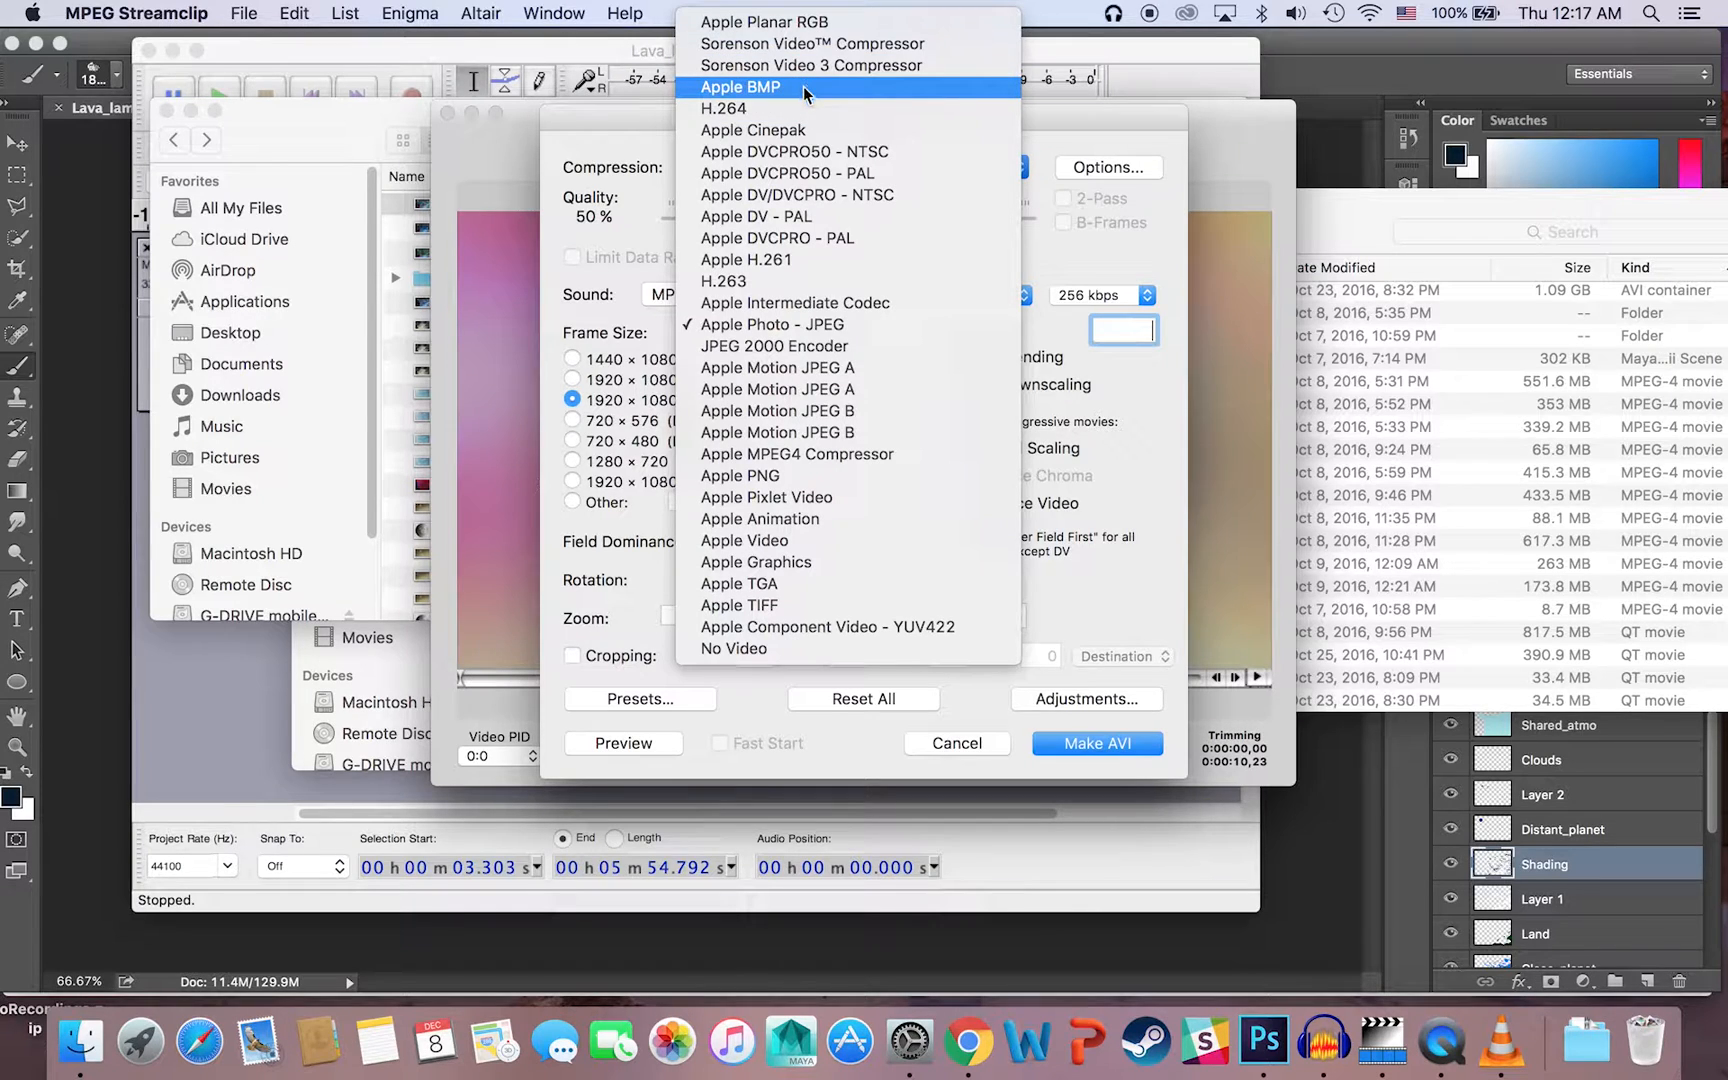
{"action": "left_click", "coordinate": [959, 724]}
{"action": "left_click", "coordinate": [959, 743]}
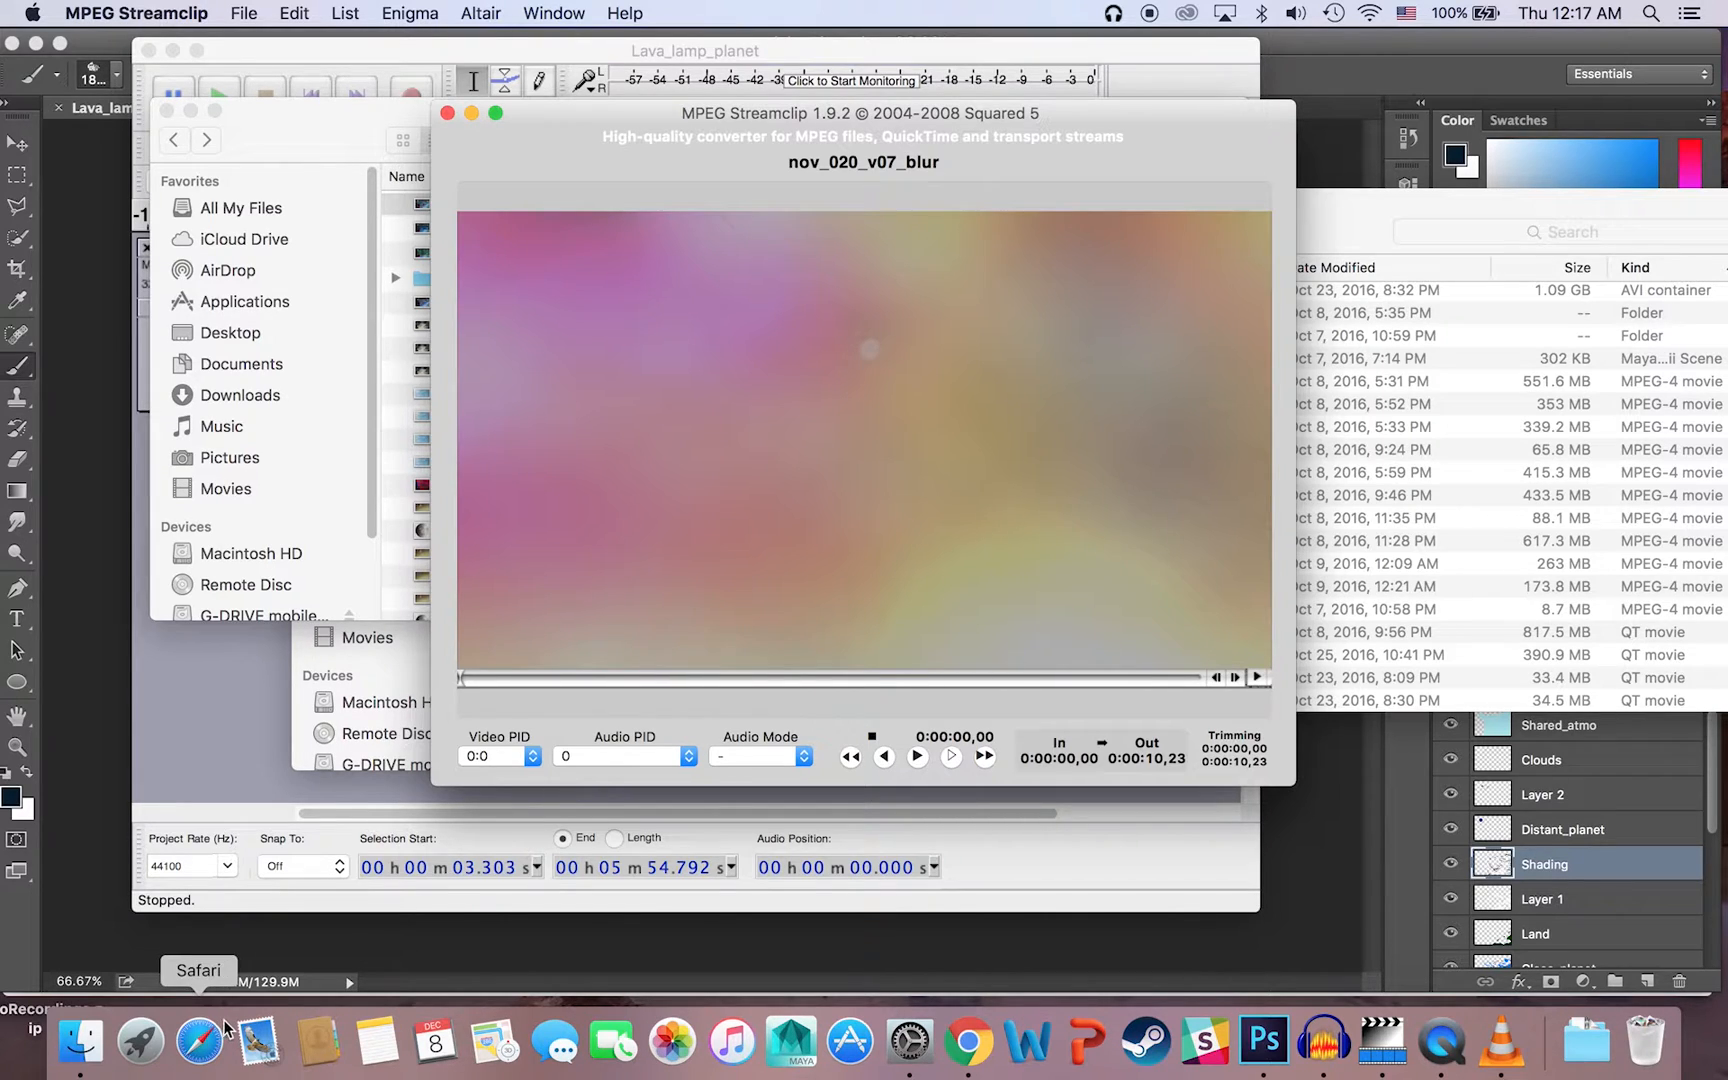
{"action": "left_click", "coordinate": [140, 1040]}
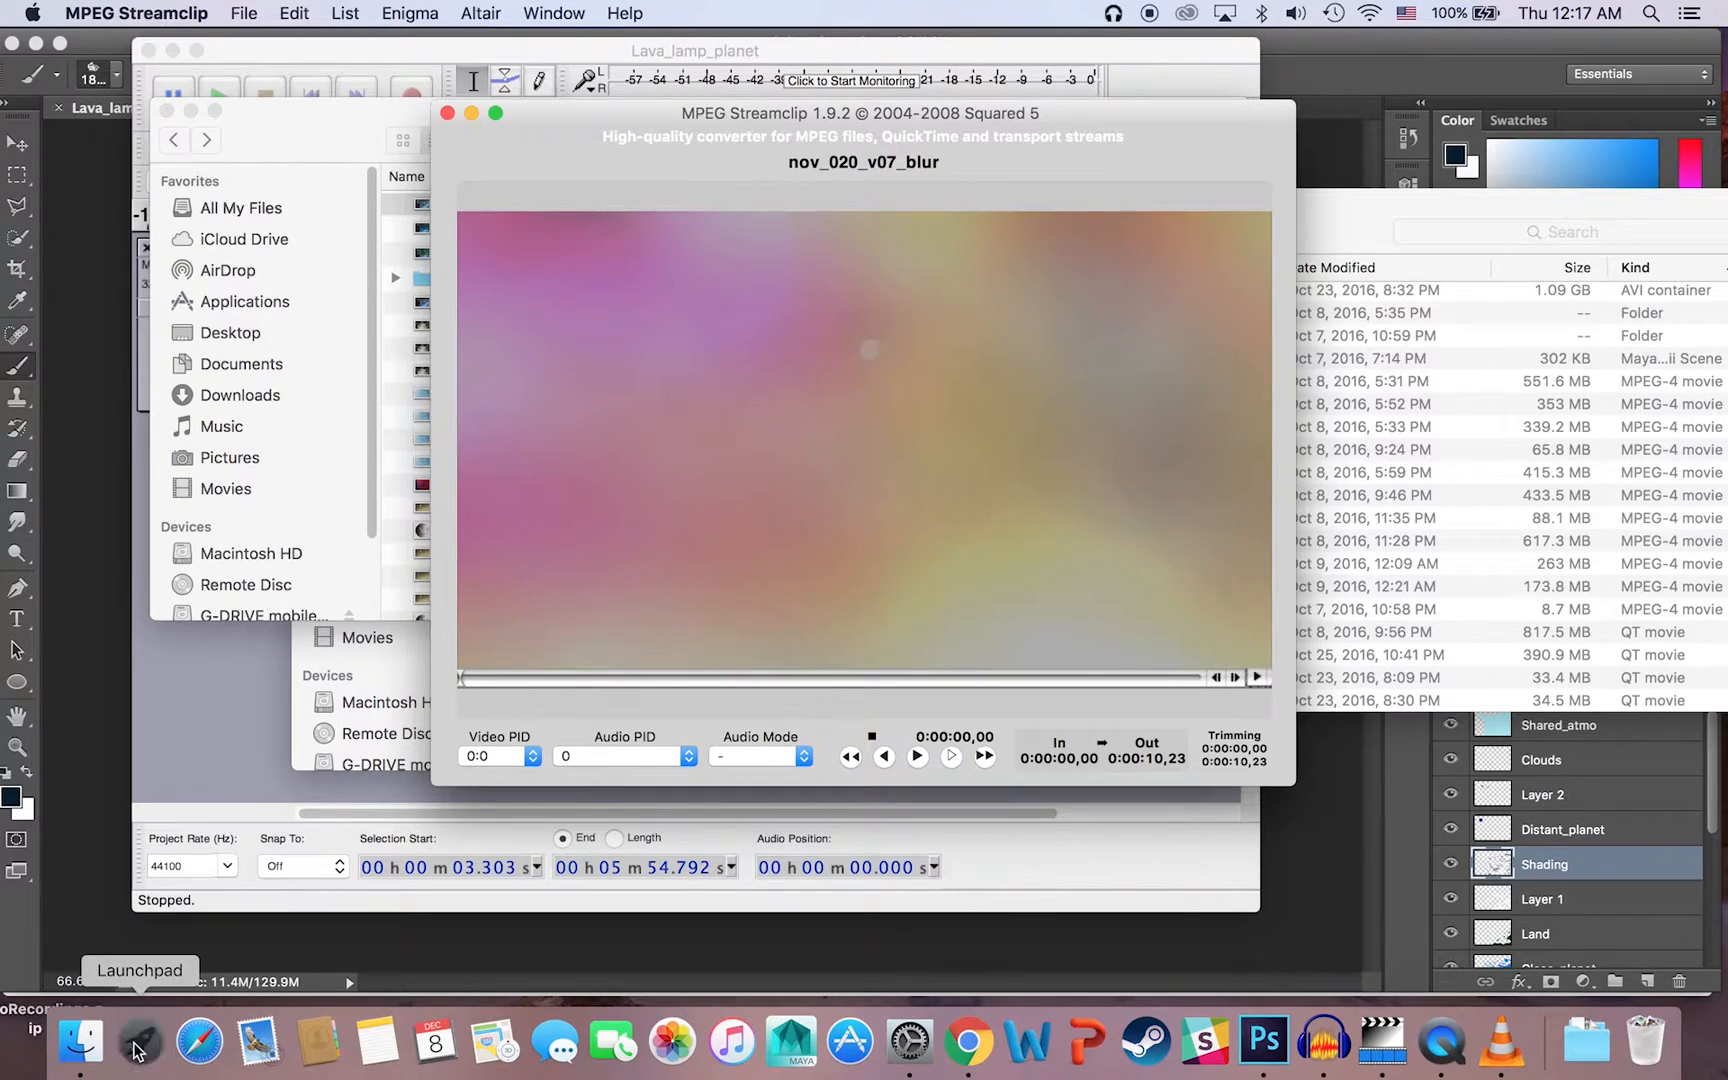
{"action": "left_click", "coordinate": [865, 949]}
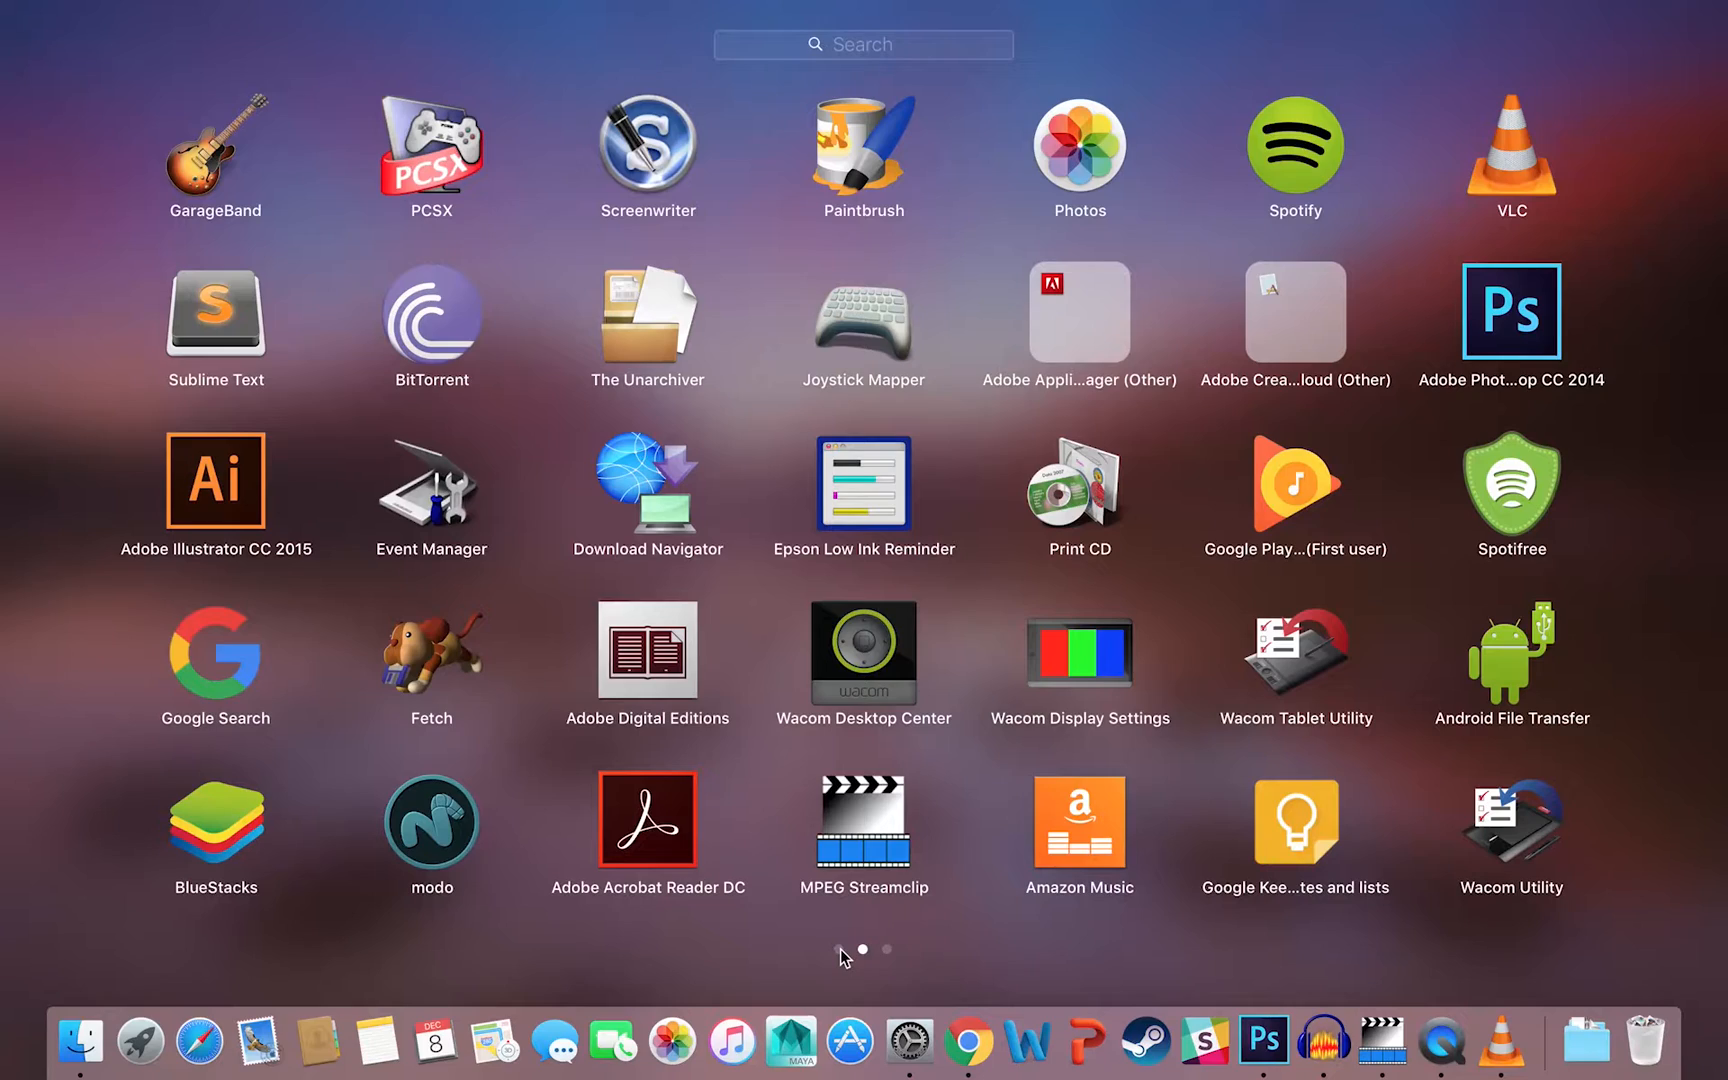
{"action": "left_click", "coordinate": [839, 949]}
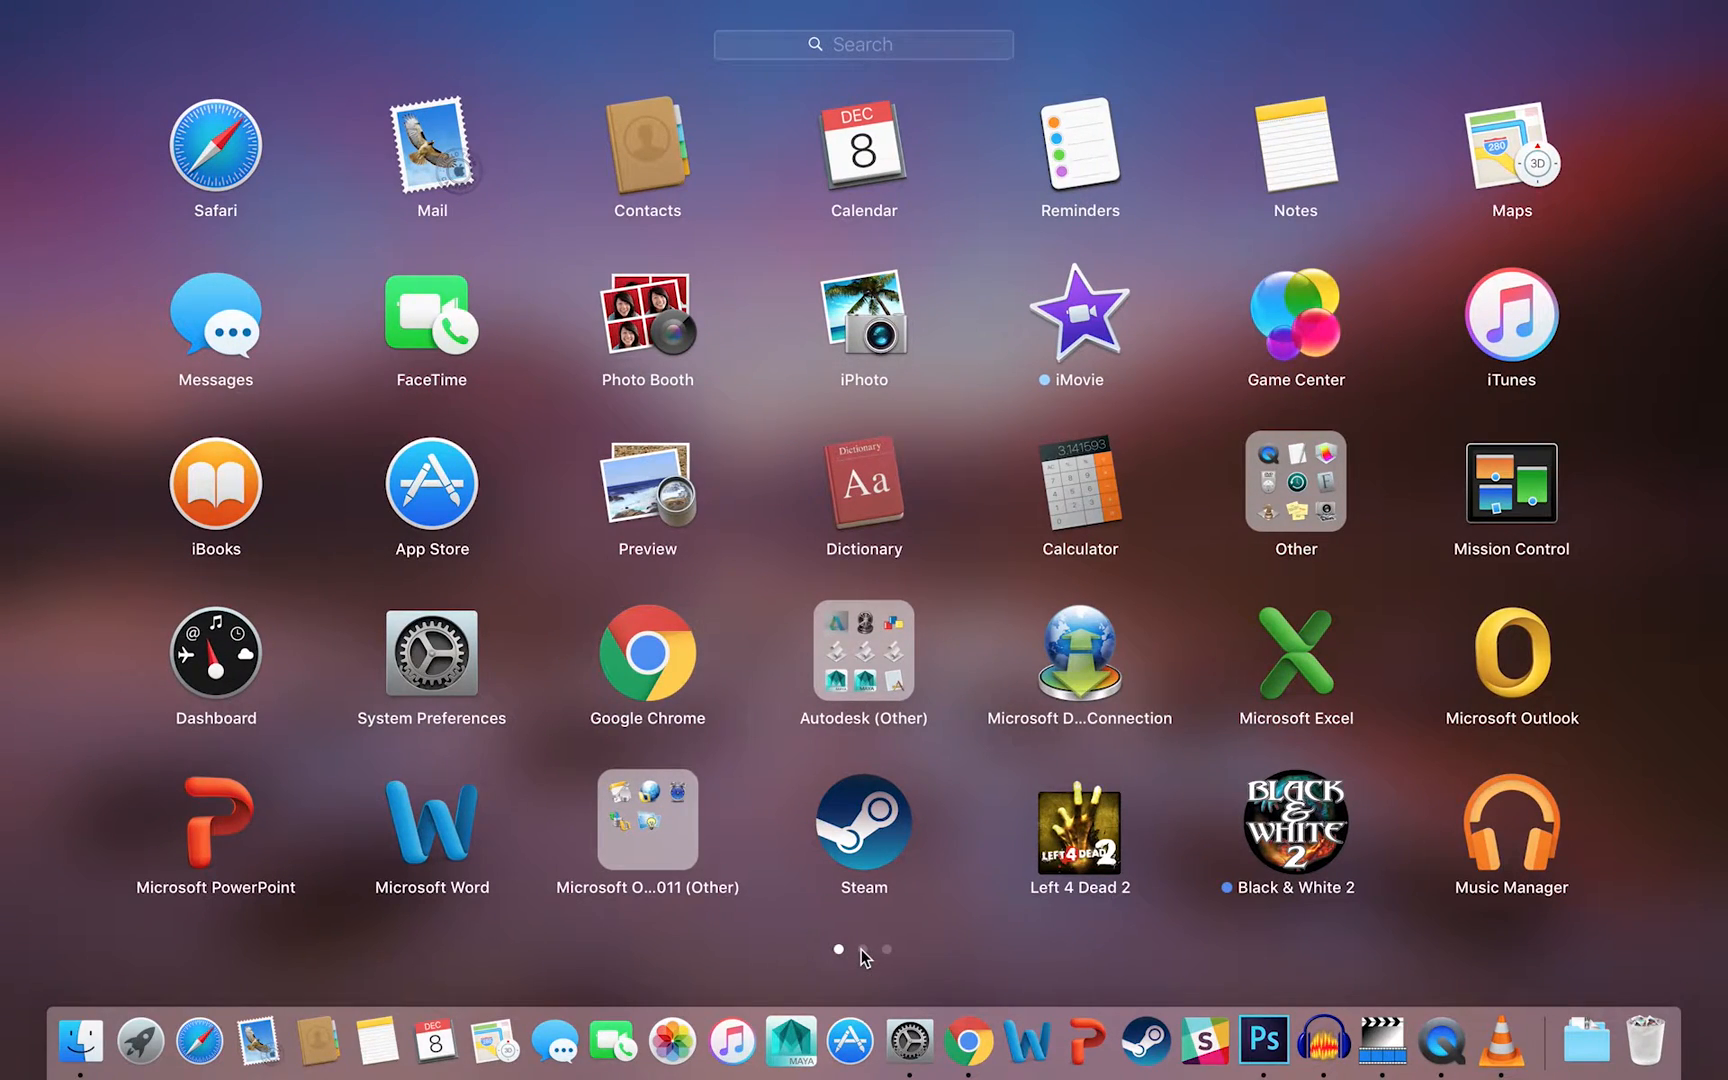
{"action": "left_click", "coordinate": [863, 949]}
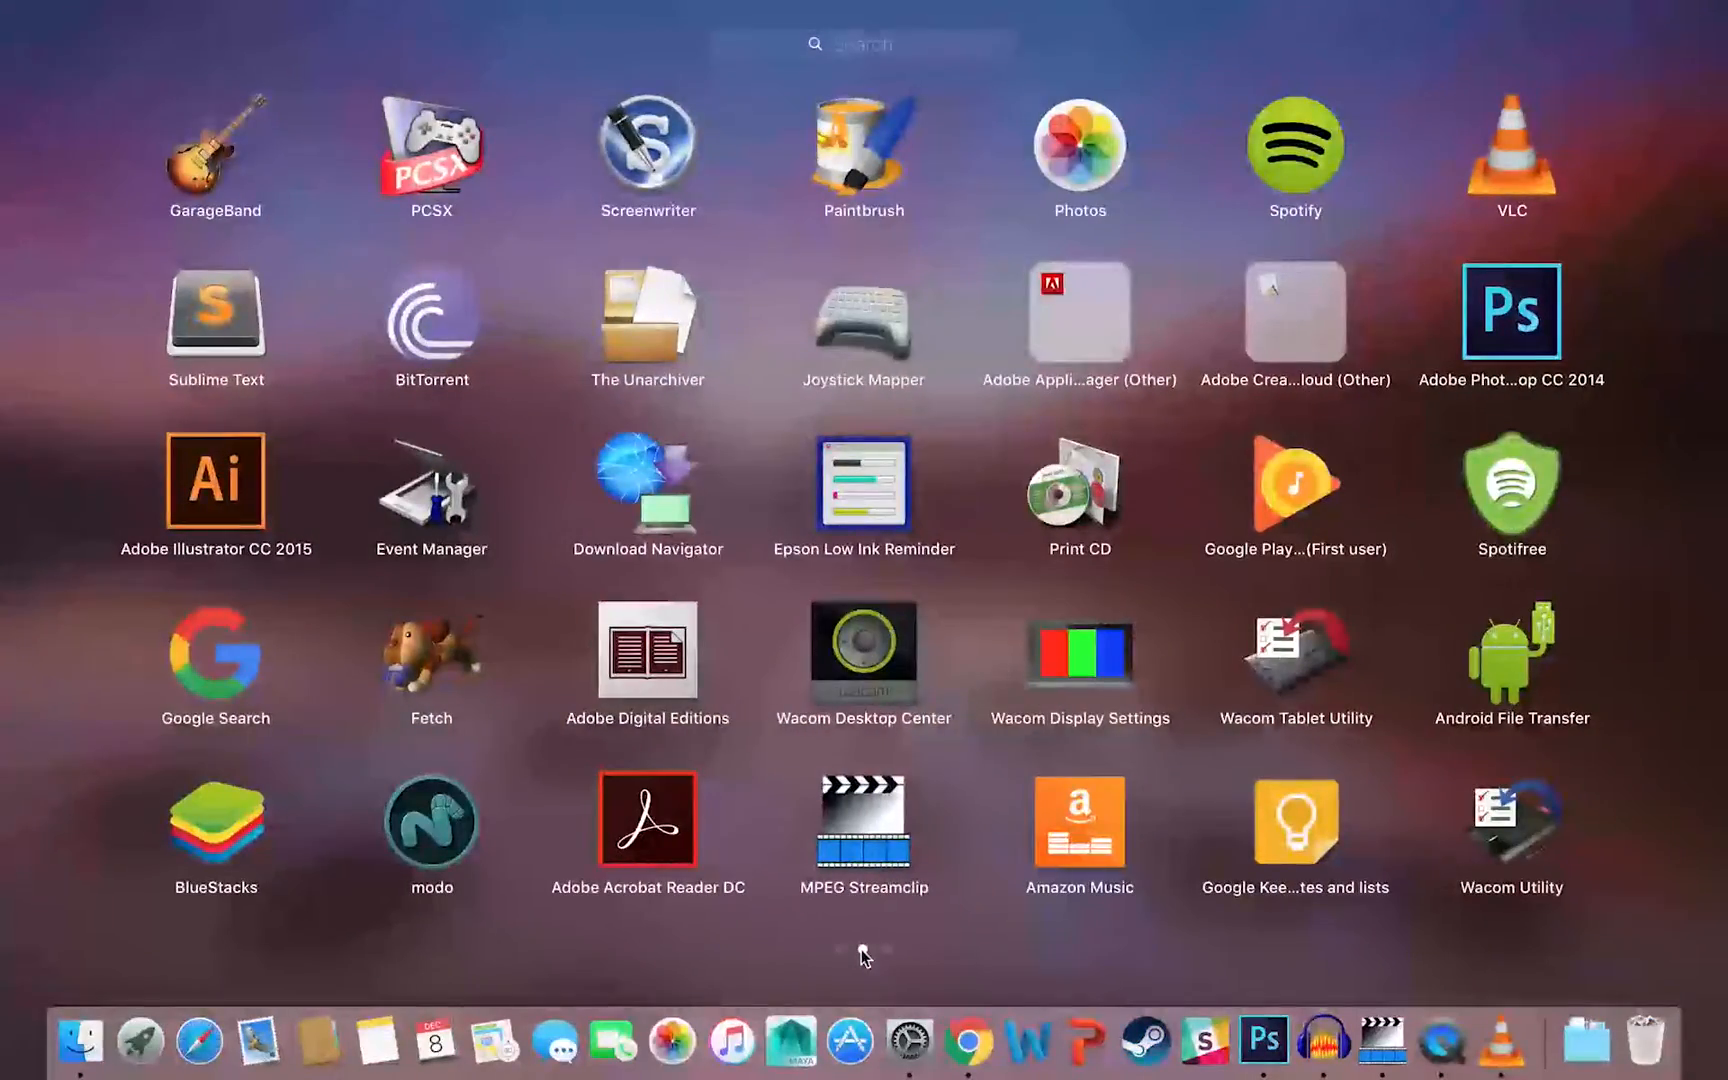
Step: Open a new Finder window, go to the Utilities folder inside Applications, and launch Terminal from it
{"action": "left_click", "coordinate": [80, 1040]}
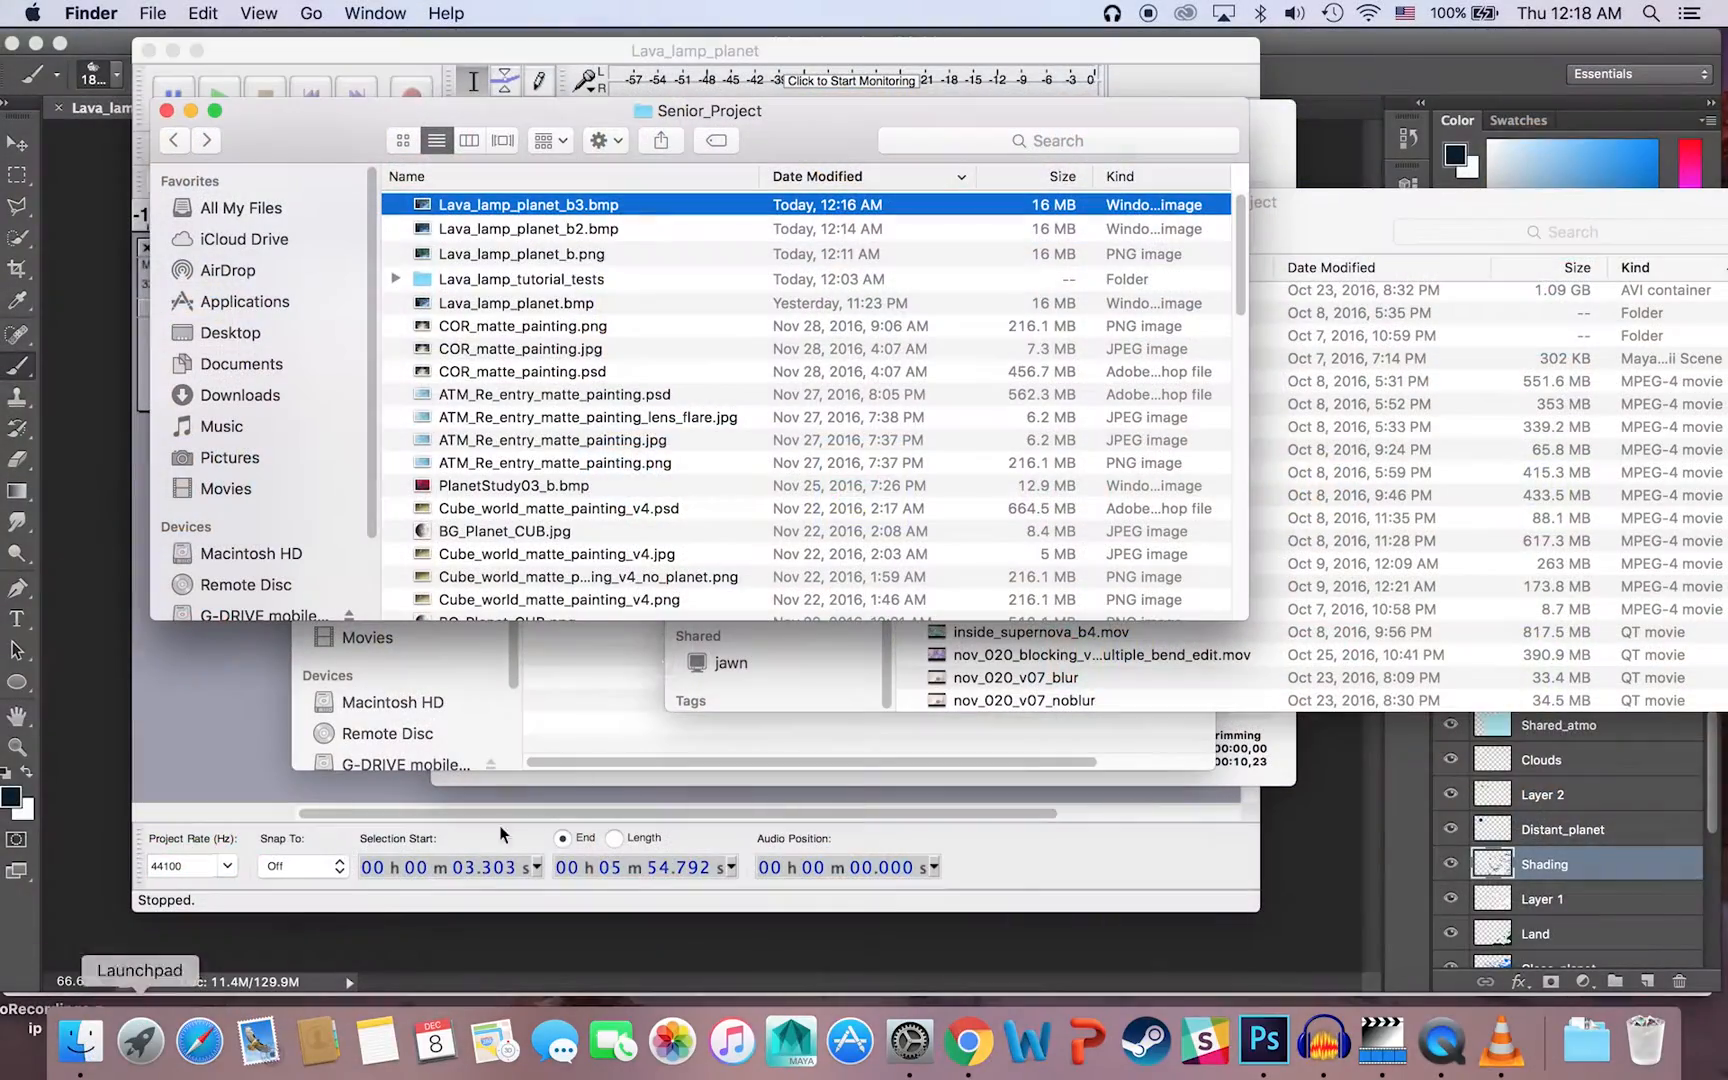
{"action": "right_click", "coordinate": [80, 1040]}
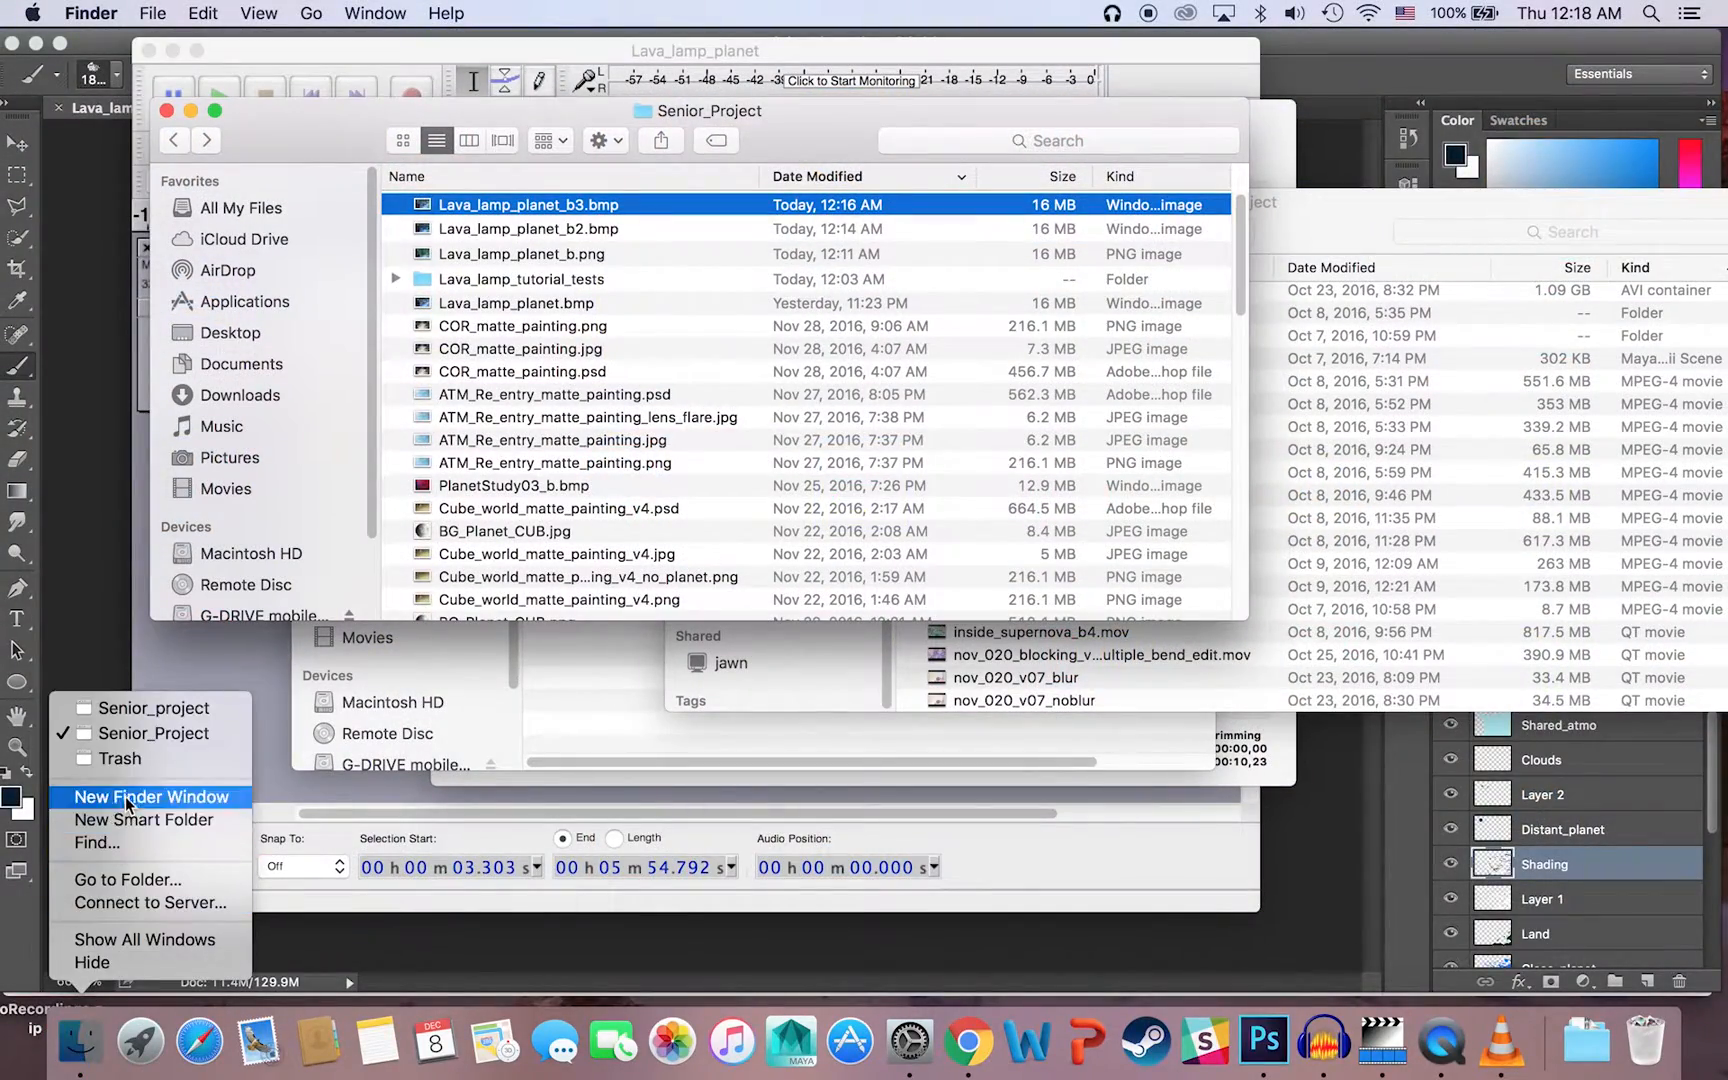
{"action": "left_click", "coordinate": [126, 796]}
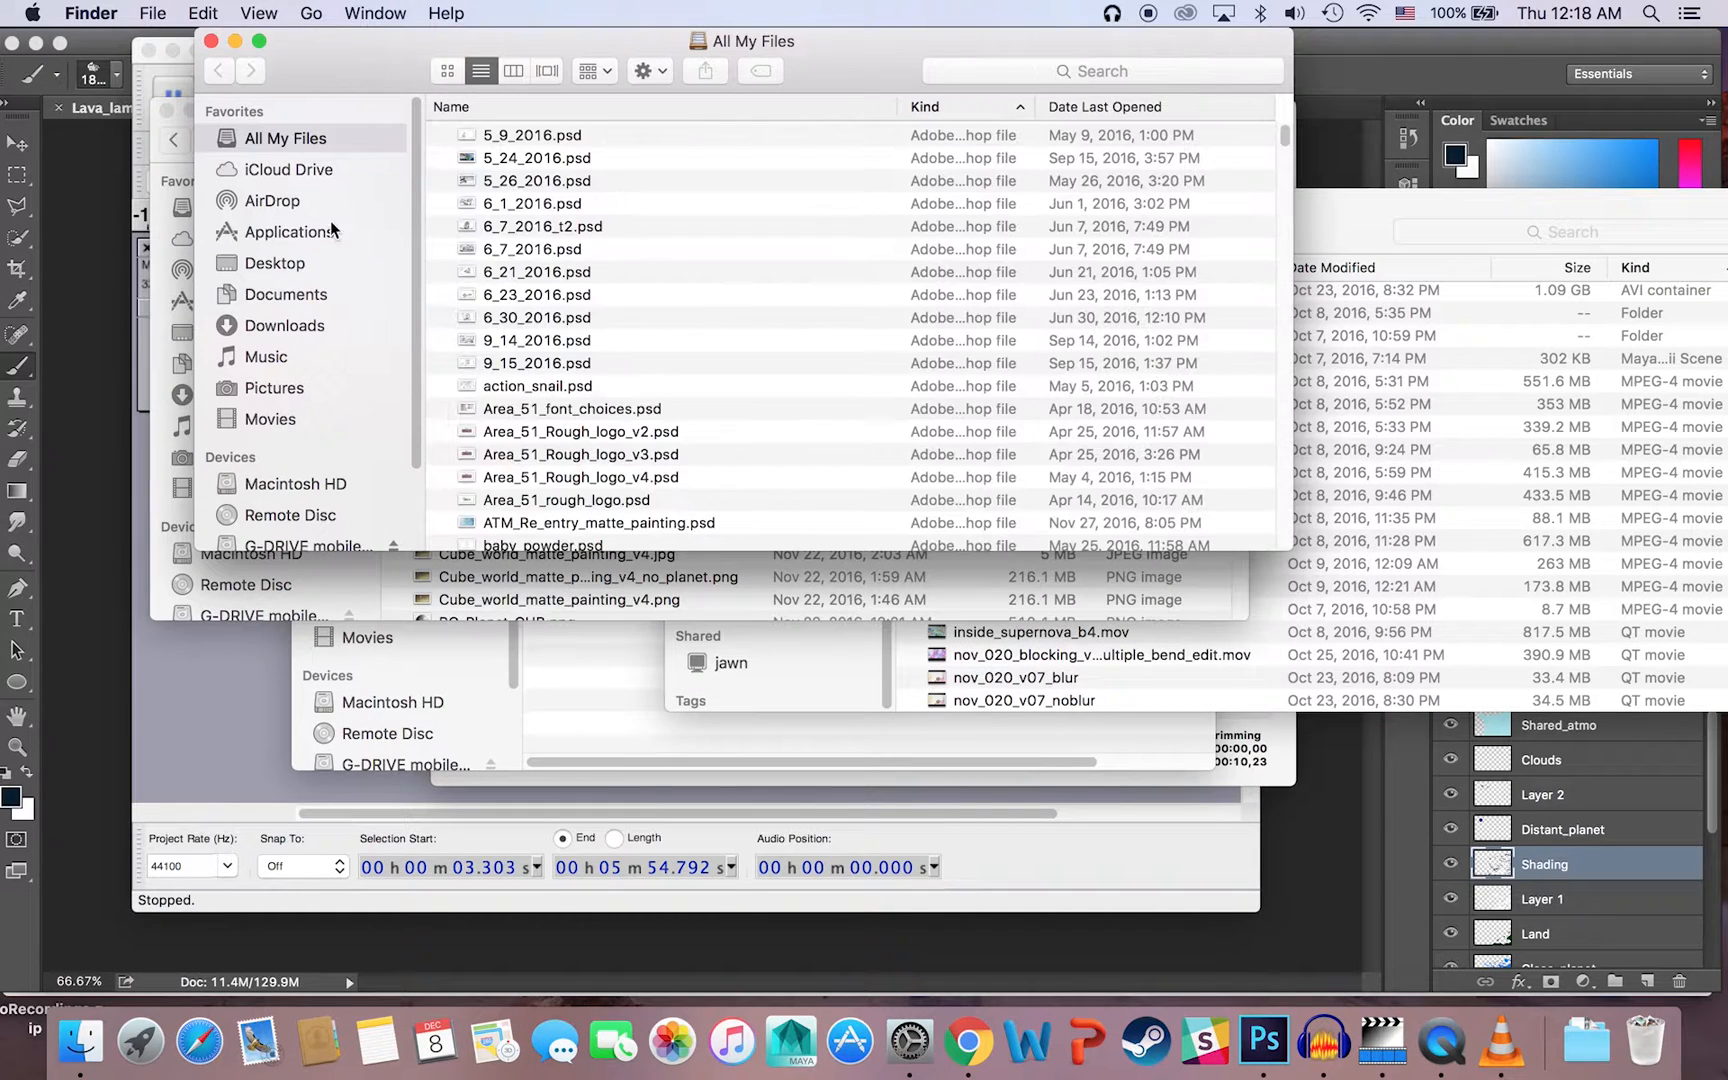
{"action": "left_click", "coordinate": [315, 236]}
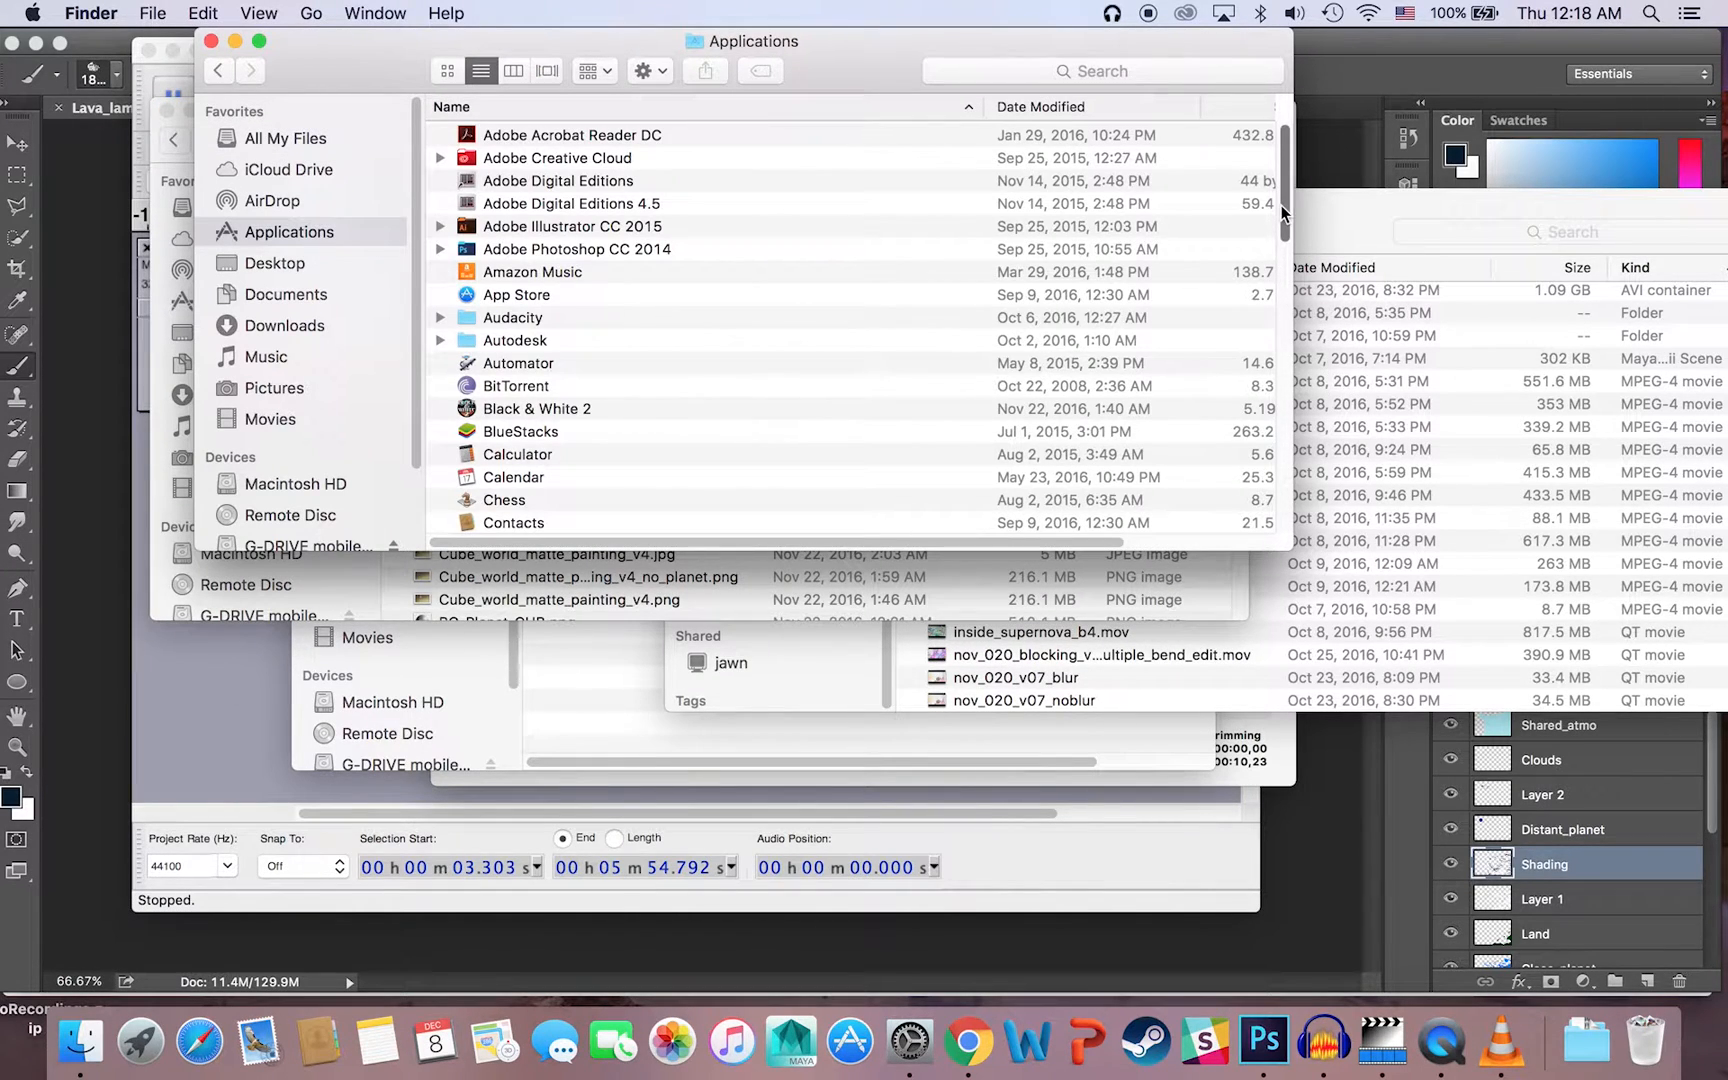
{"action": "left_click_drag", "start_coordinate": [1284, 213], "coordinate": [1270, 525]}
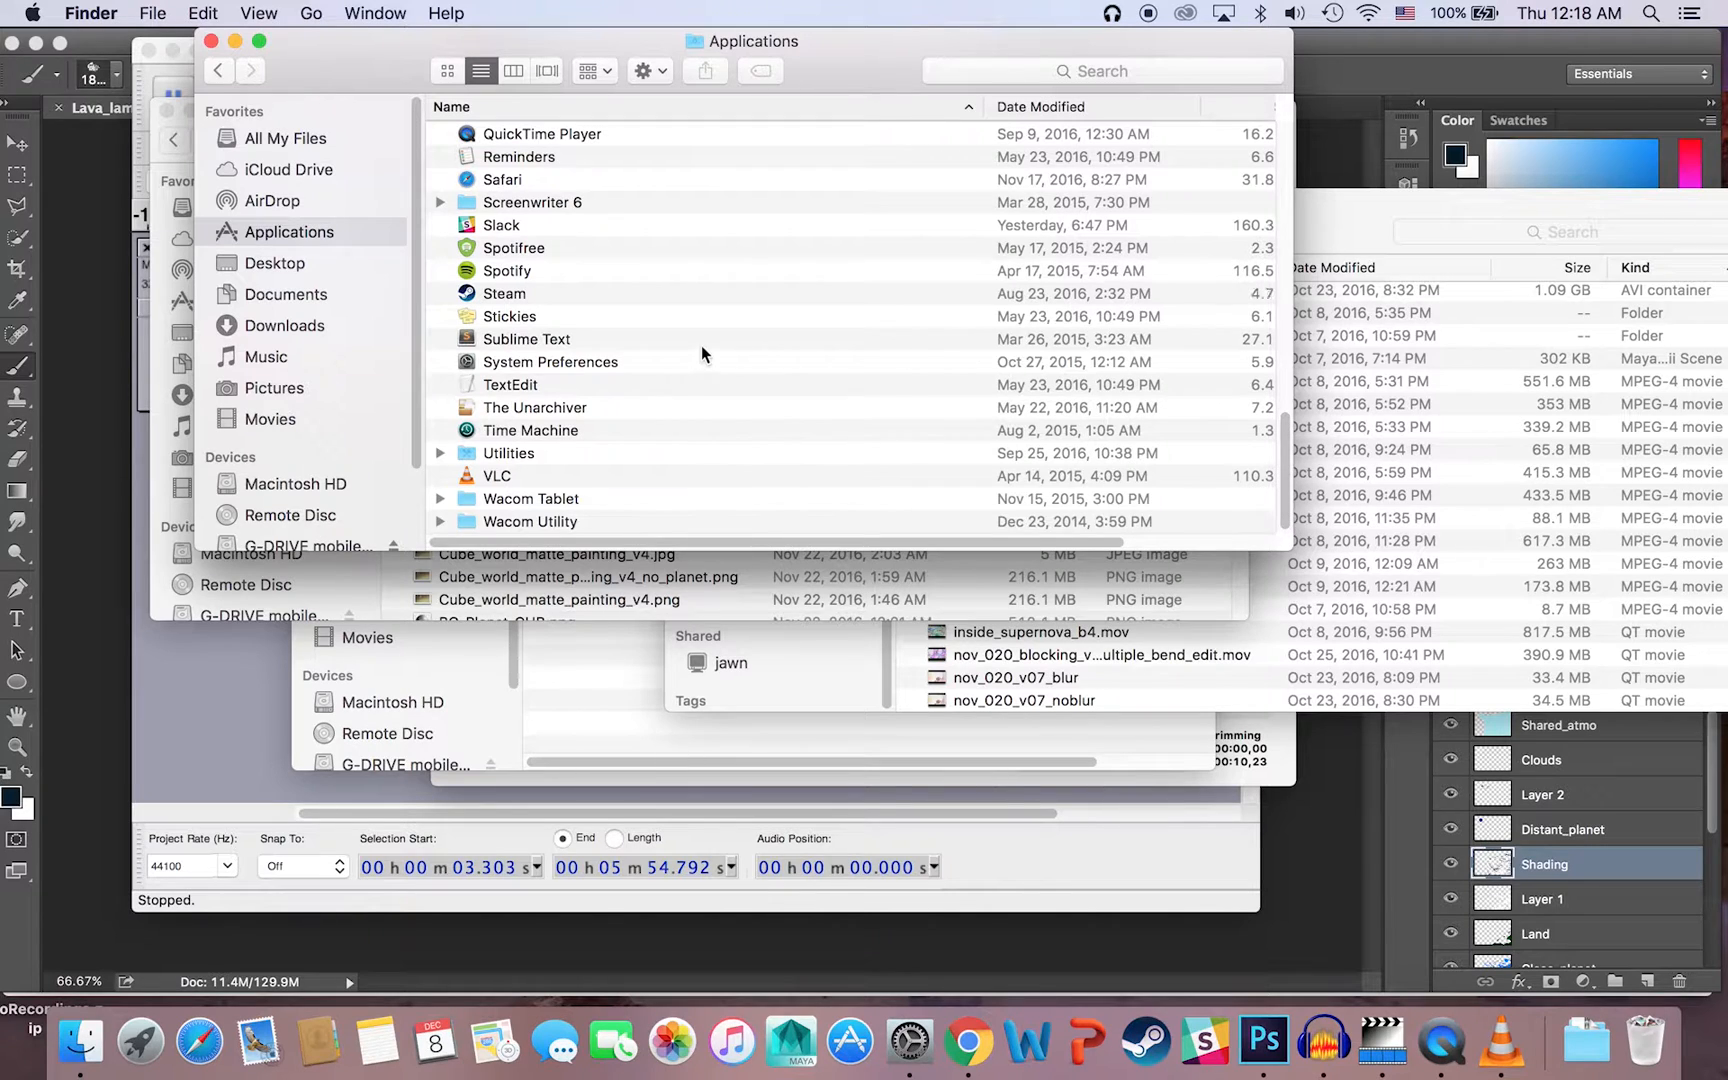
{"action": "double_click", "coordinate": [549, 452]}
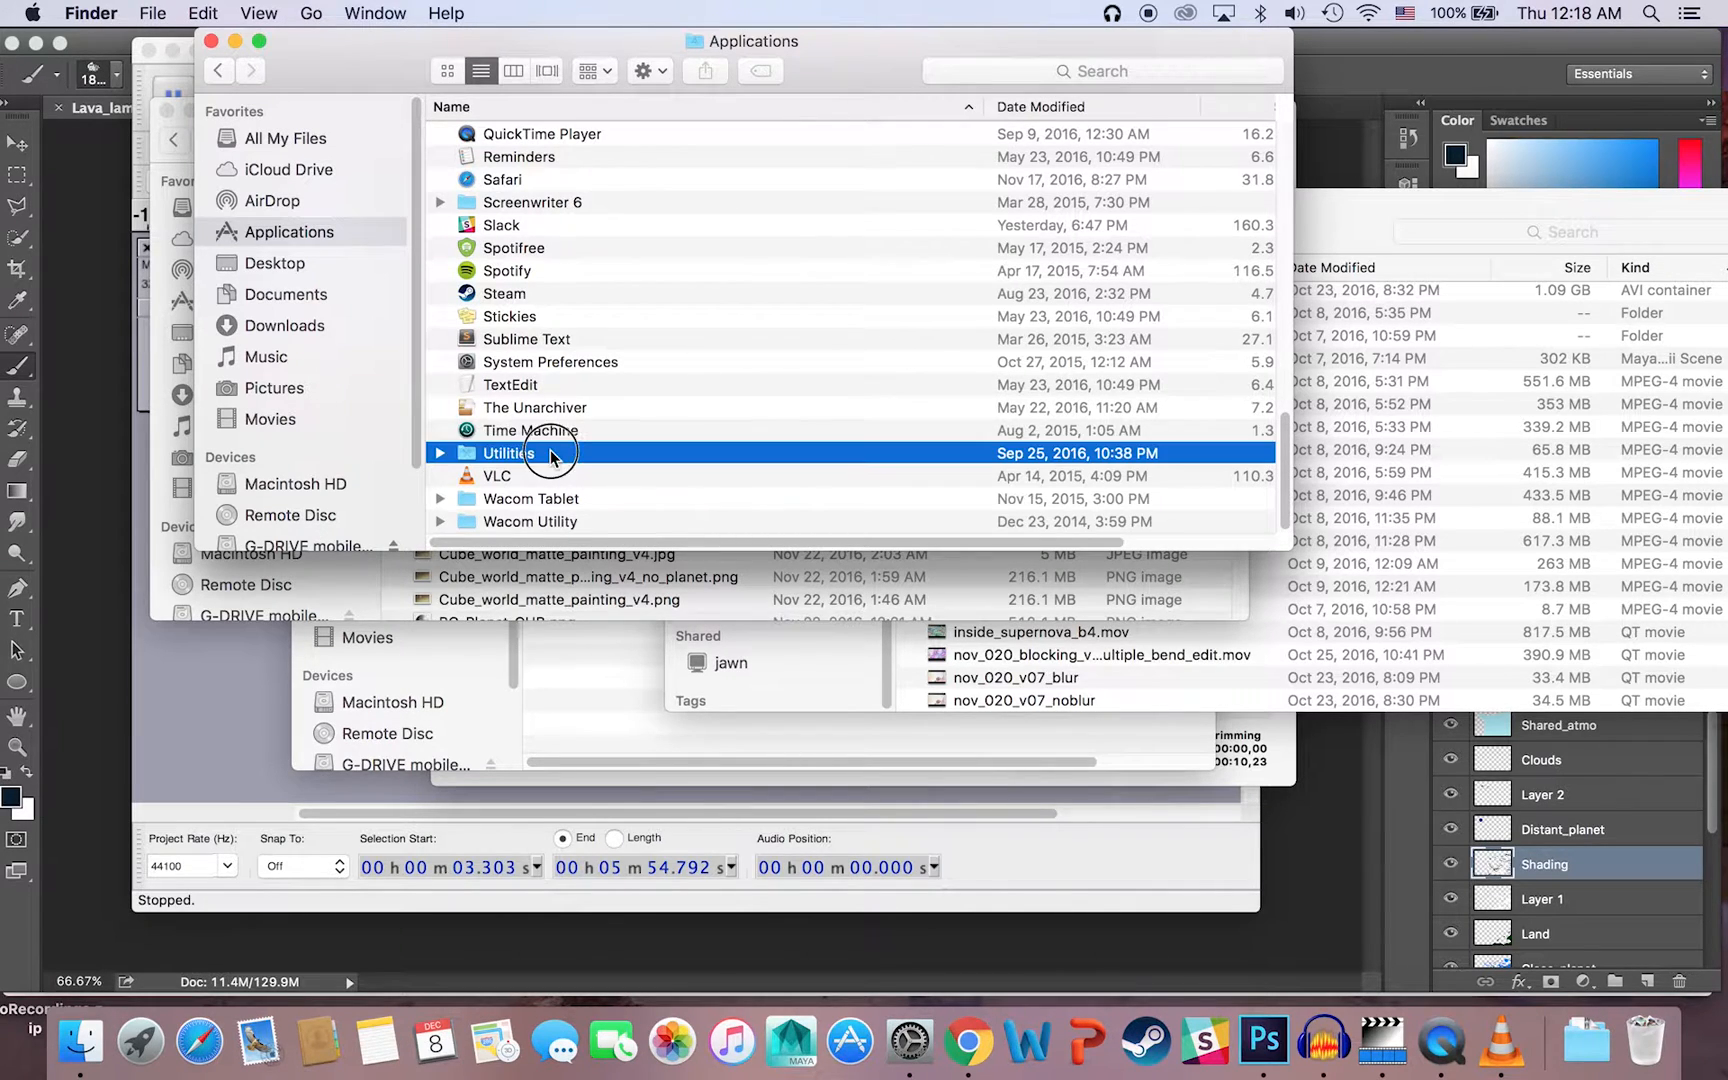
{"action": "scroll", "coordinate": [834, 438], "scroll_direction": "up", "scroll_amount": 1}
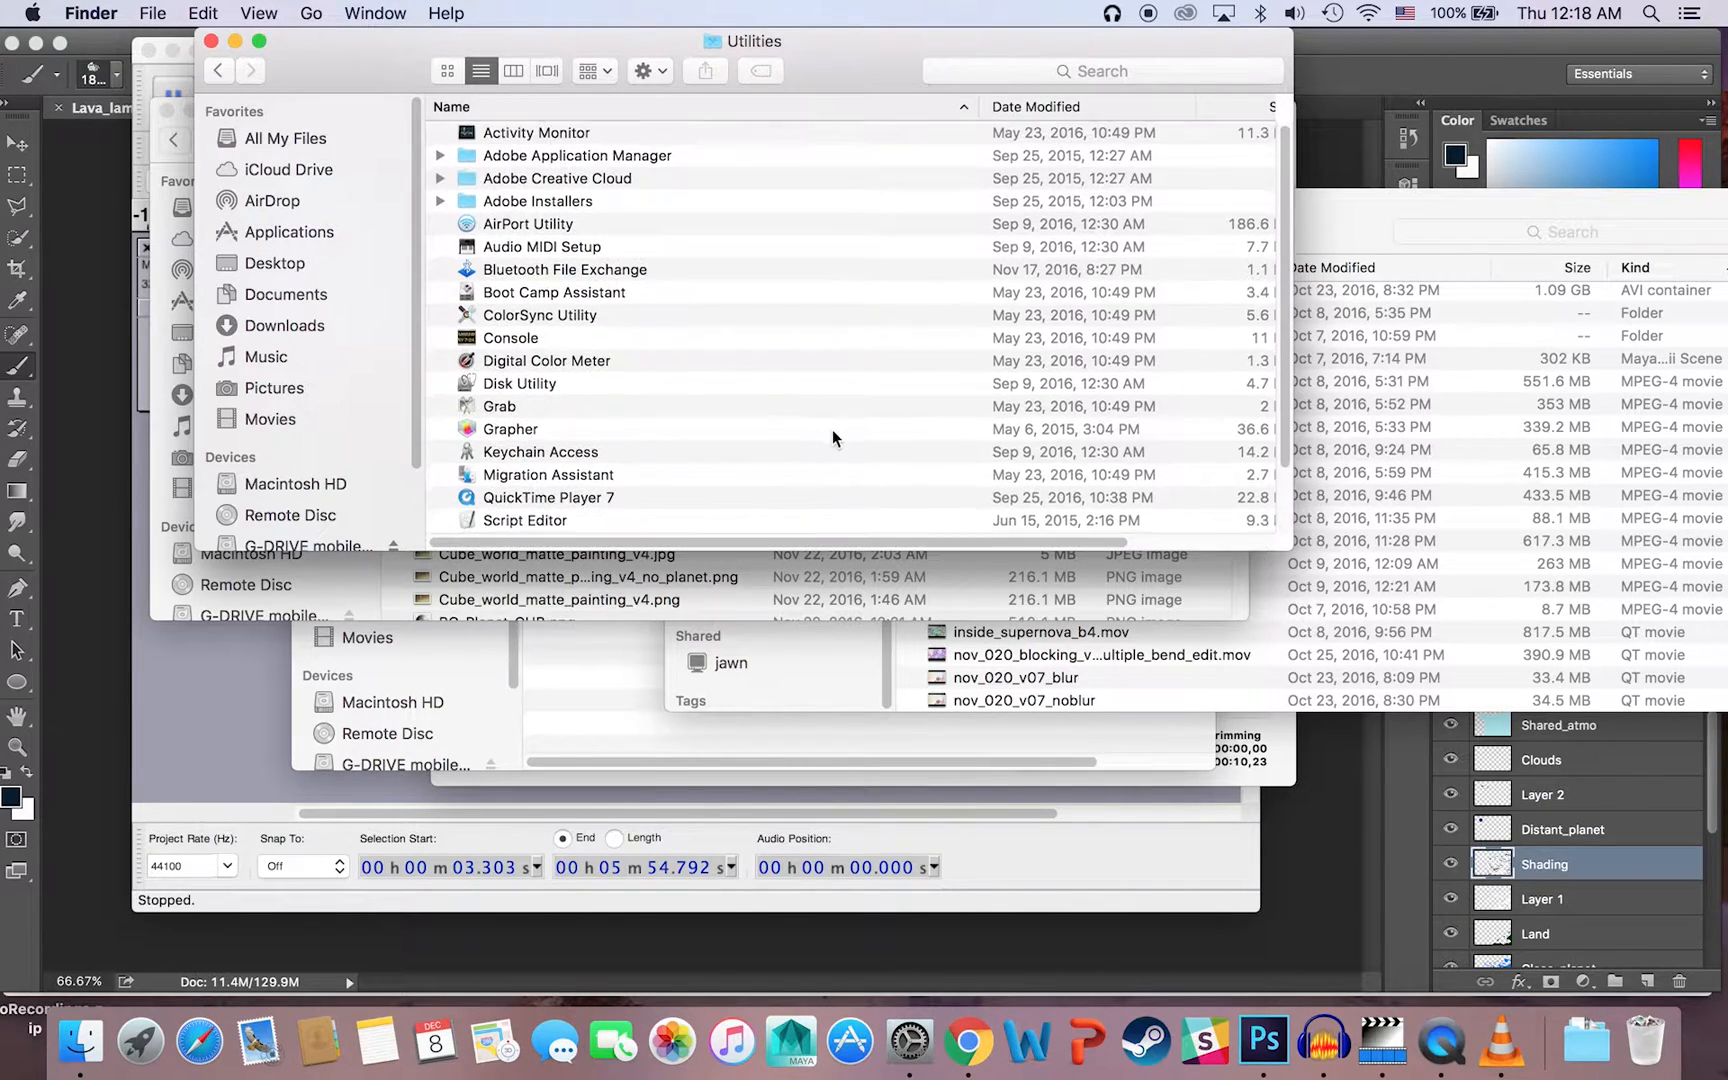
{"action": "scroll", "coordinate": [770, 450], "scroll_direction": "down", "scroll_amount": 3}
{"action": "double_click", "coordinate": [519, 477]}
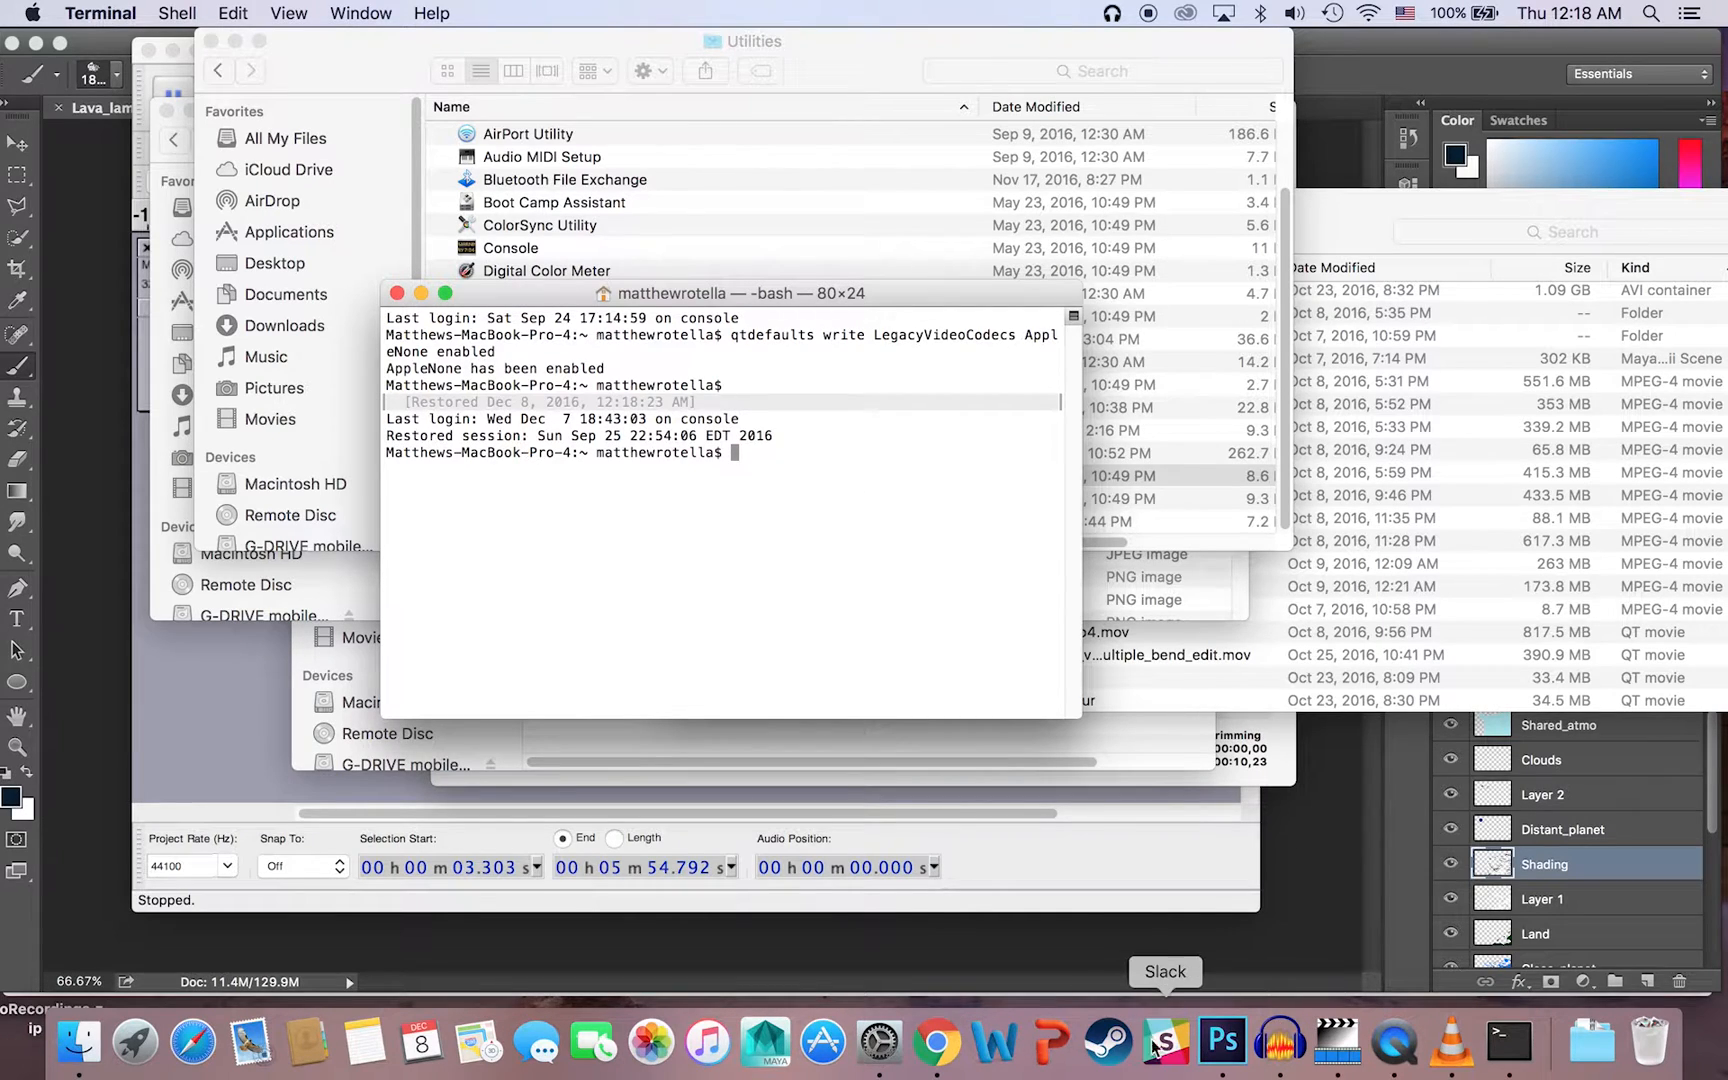
Step: Switch to Chrome and select the line "qtdefaults write LegacyVideoCodecs AppleNone enabled" in the Uncompressed AVI discussion
{"action": "left_click", "coordinate": [940, 1043]}
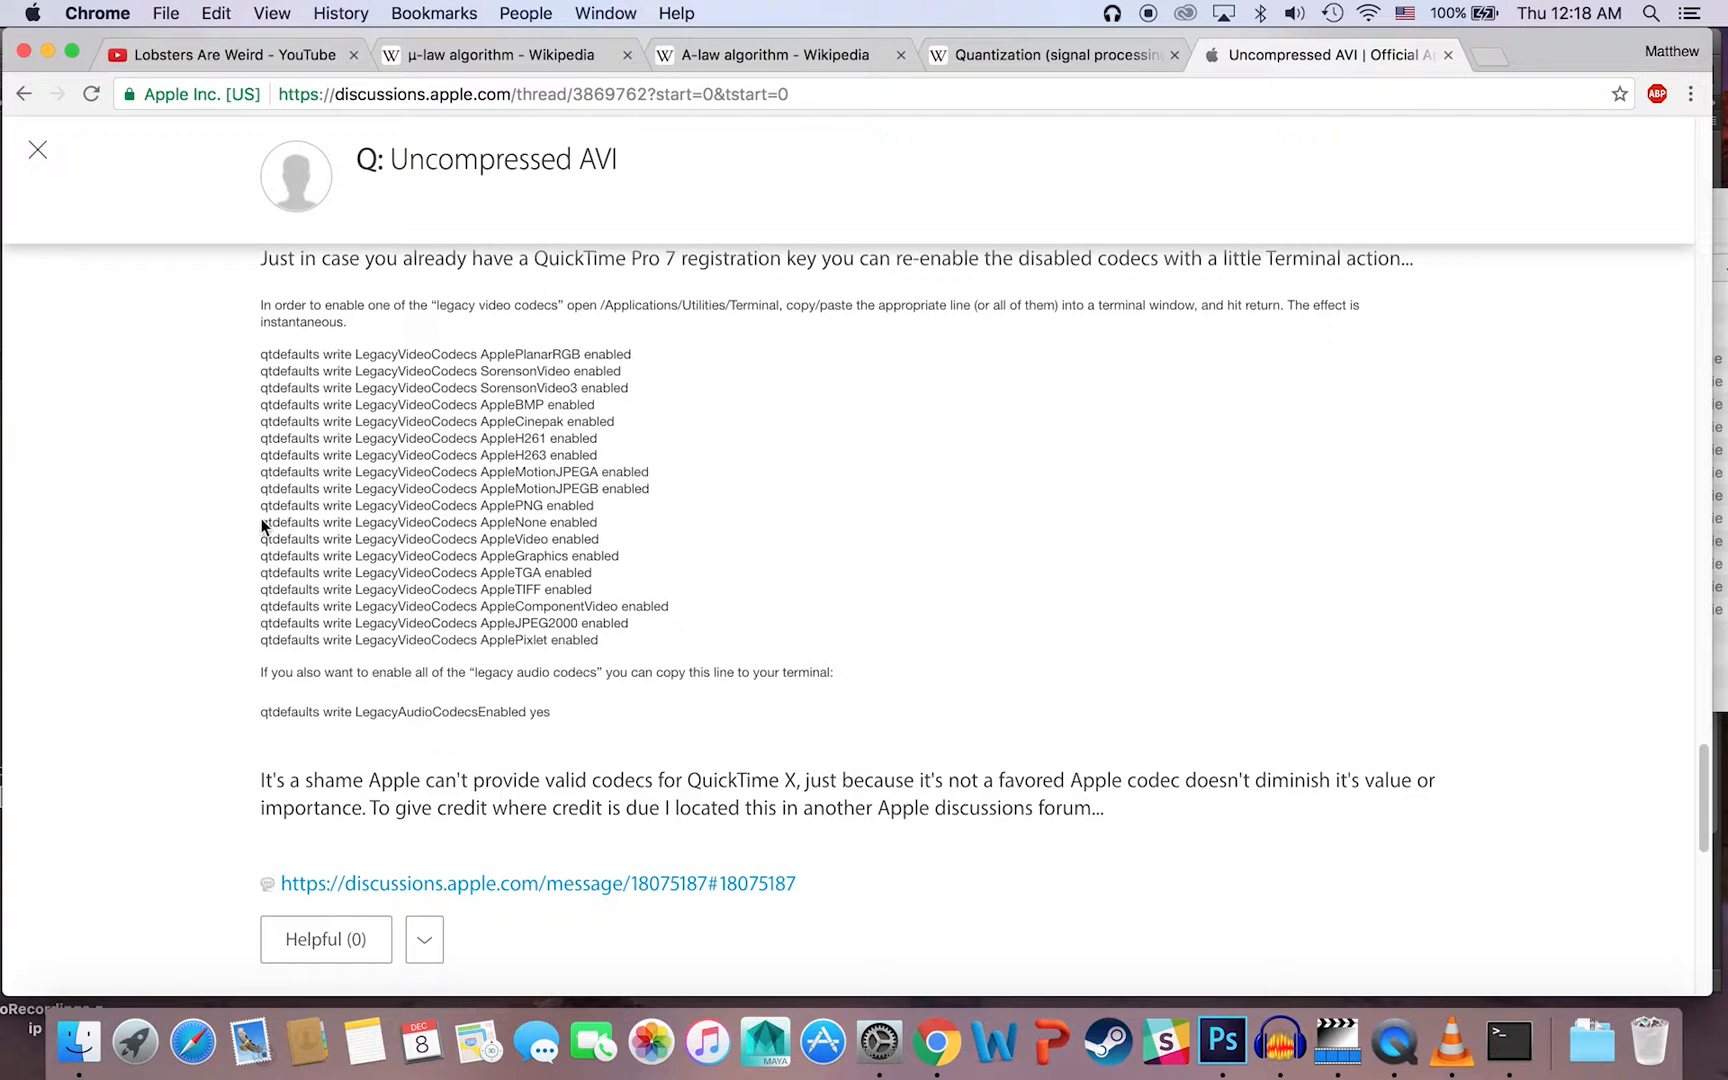
{"action": "left_click_drag", "start_coordinate": [259, 520], "coordinate": [603, 533]}
{"action": "key", "text": "super+c"}
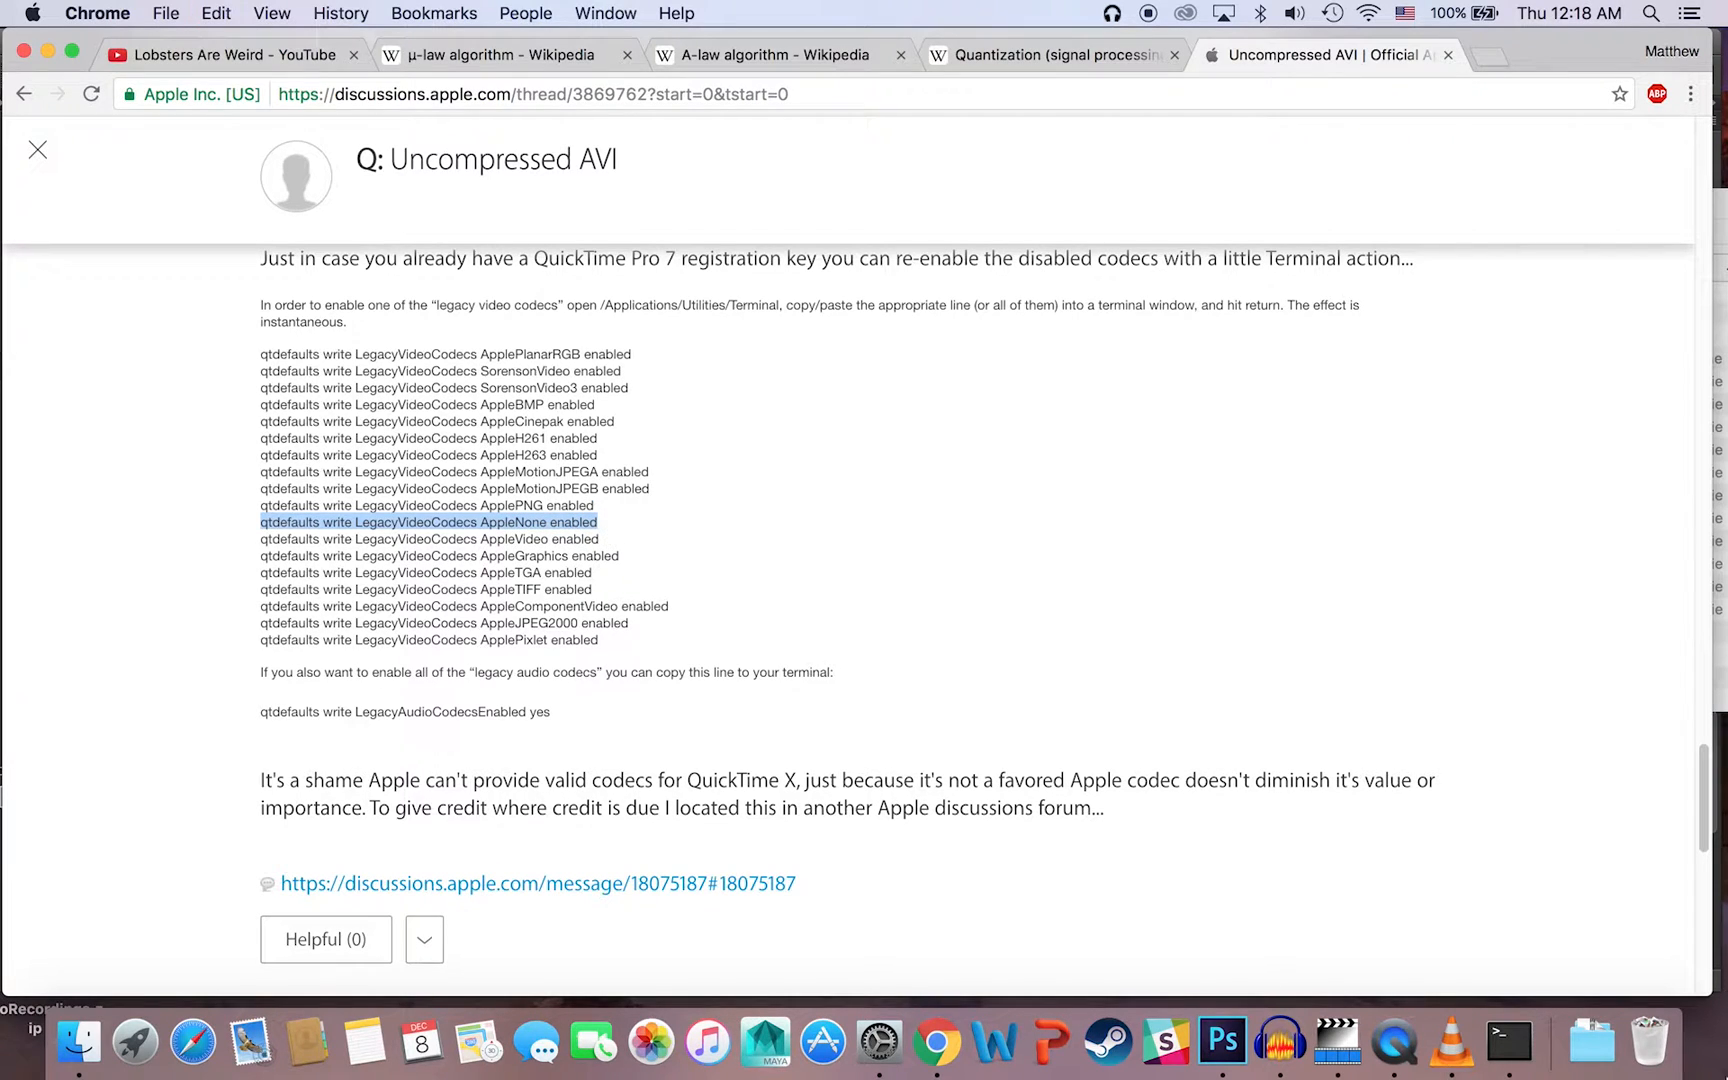
Step: Switch to Terminal, run "qtdefaults write LegacyVideoCodecs AppleNone enabled", and close the Terminal window
{"action": "left_click", "coordinate": [1510, 1042]}
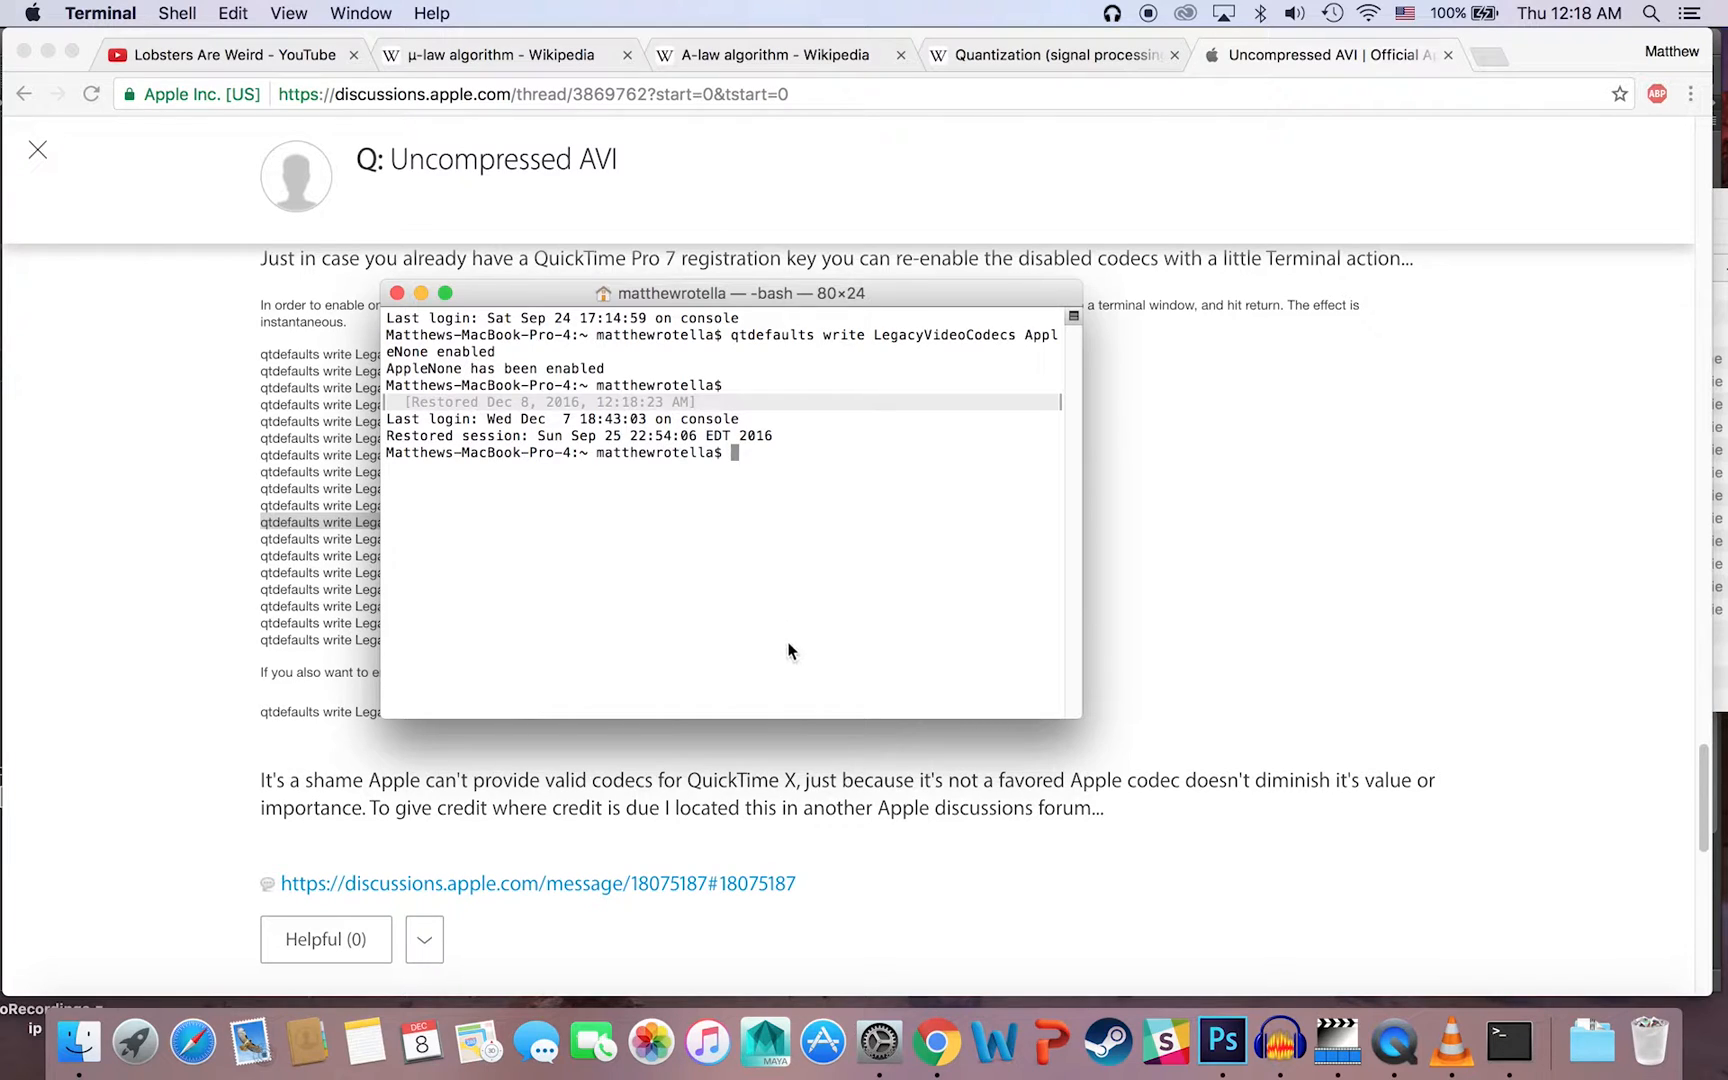
{"action": "key", "text": "super+v"}
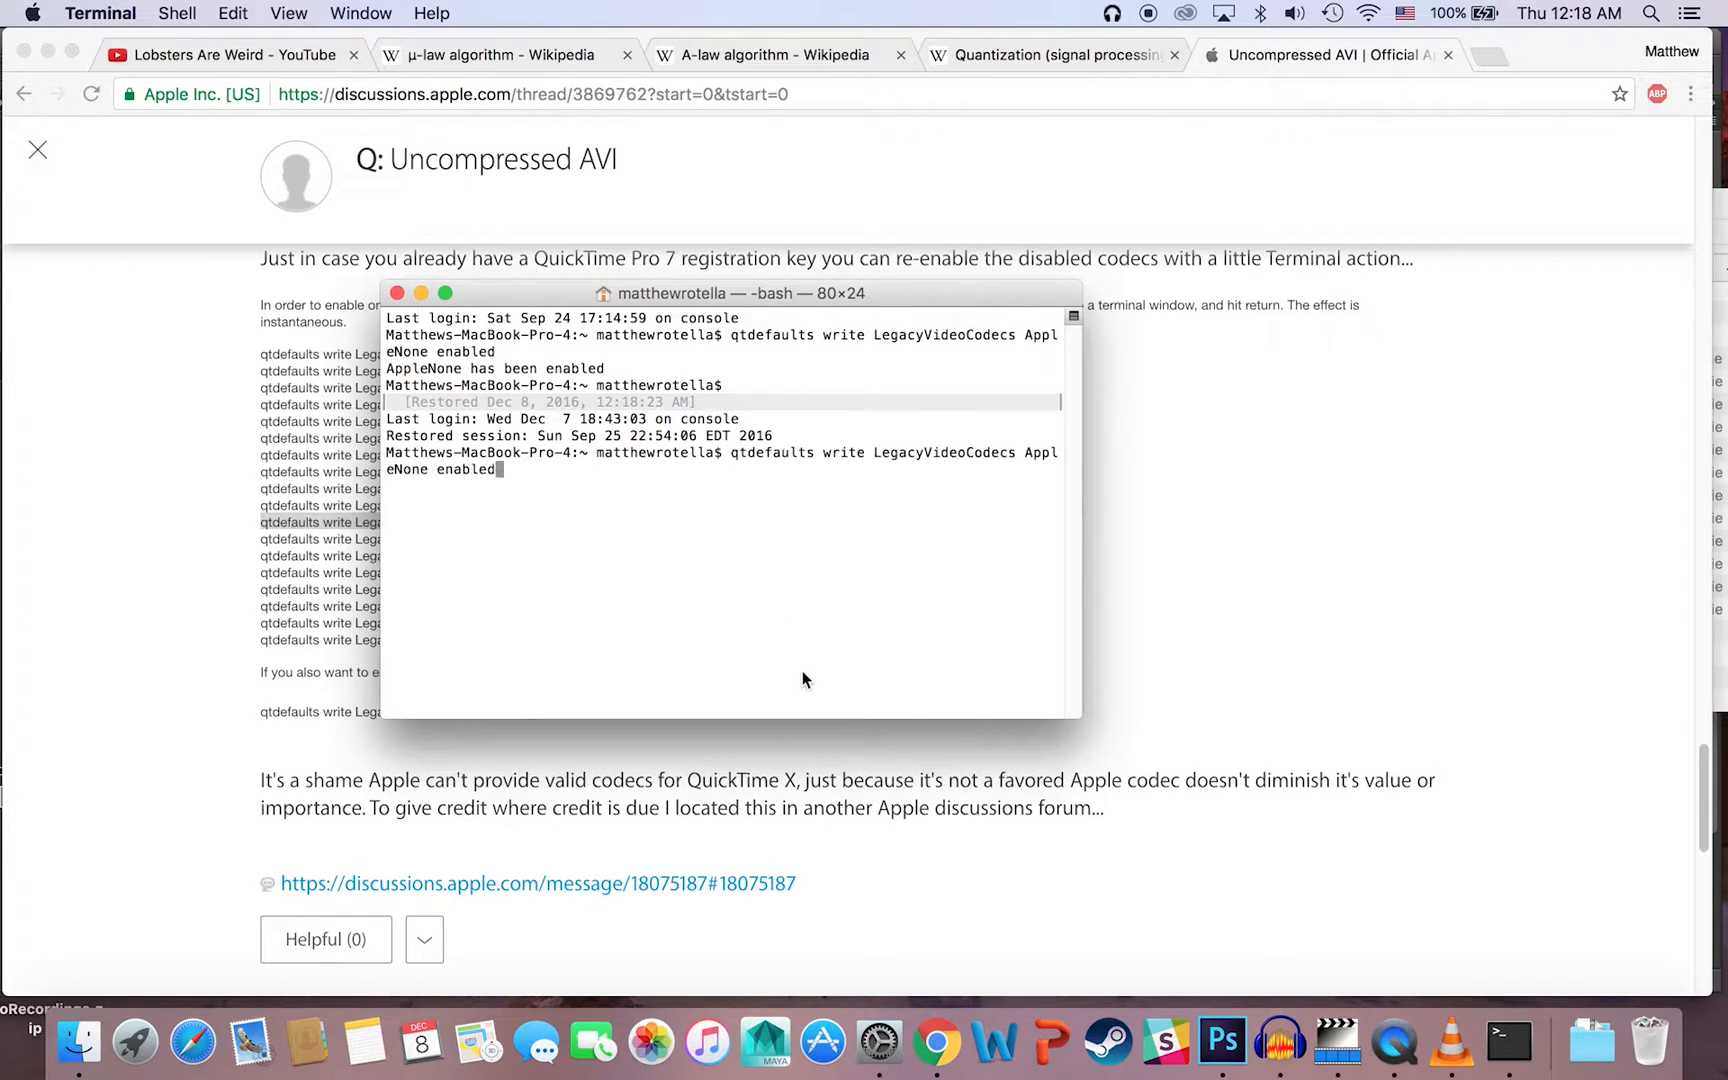
{"action": "key", "text": "Return"}
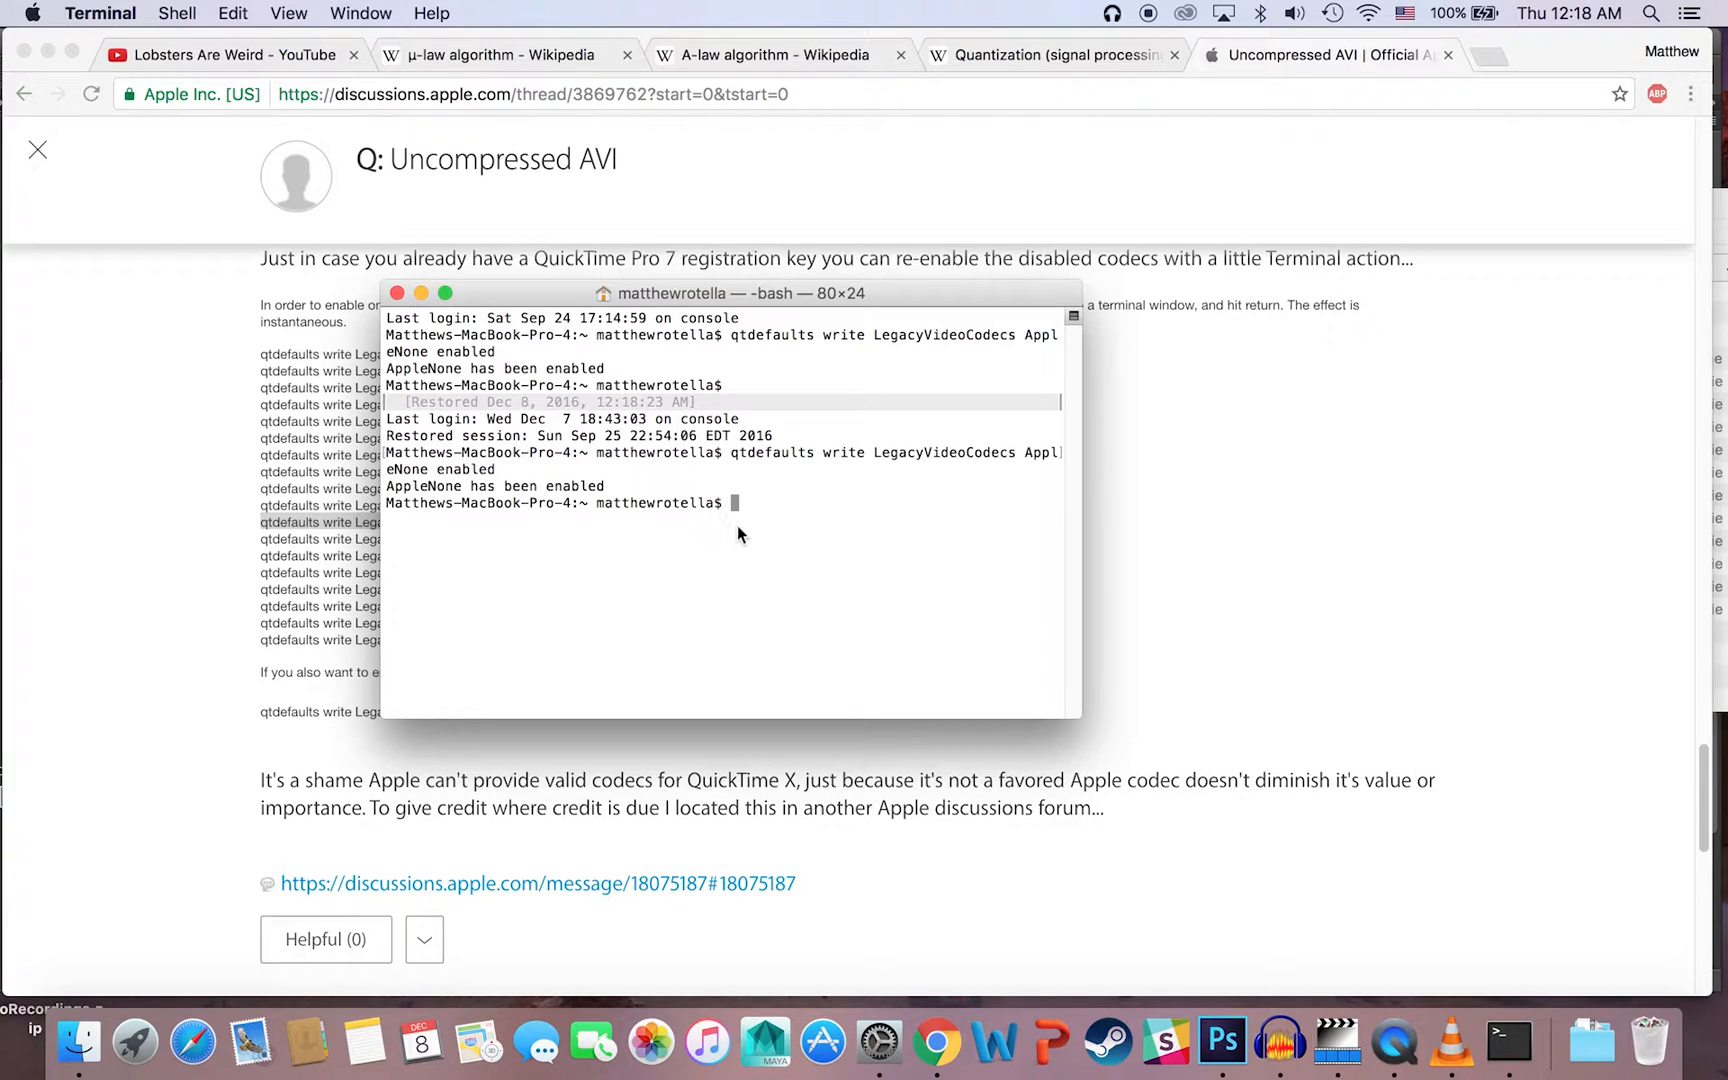
{"action": "left_click", "coordinate": [396, 293]}
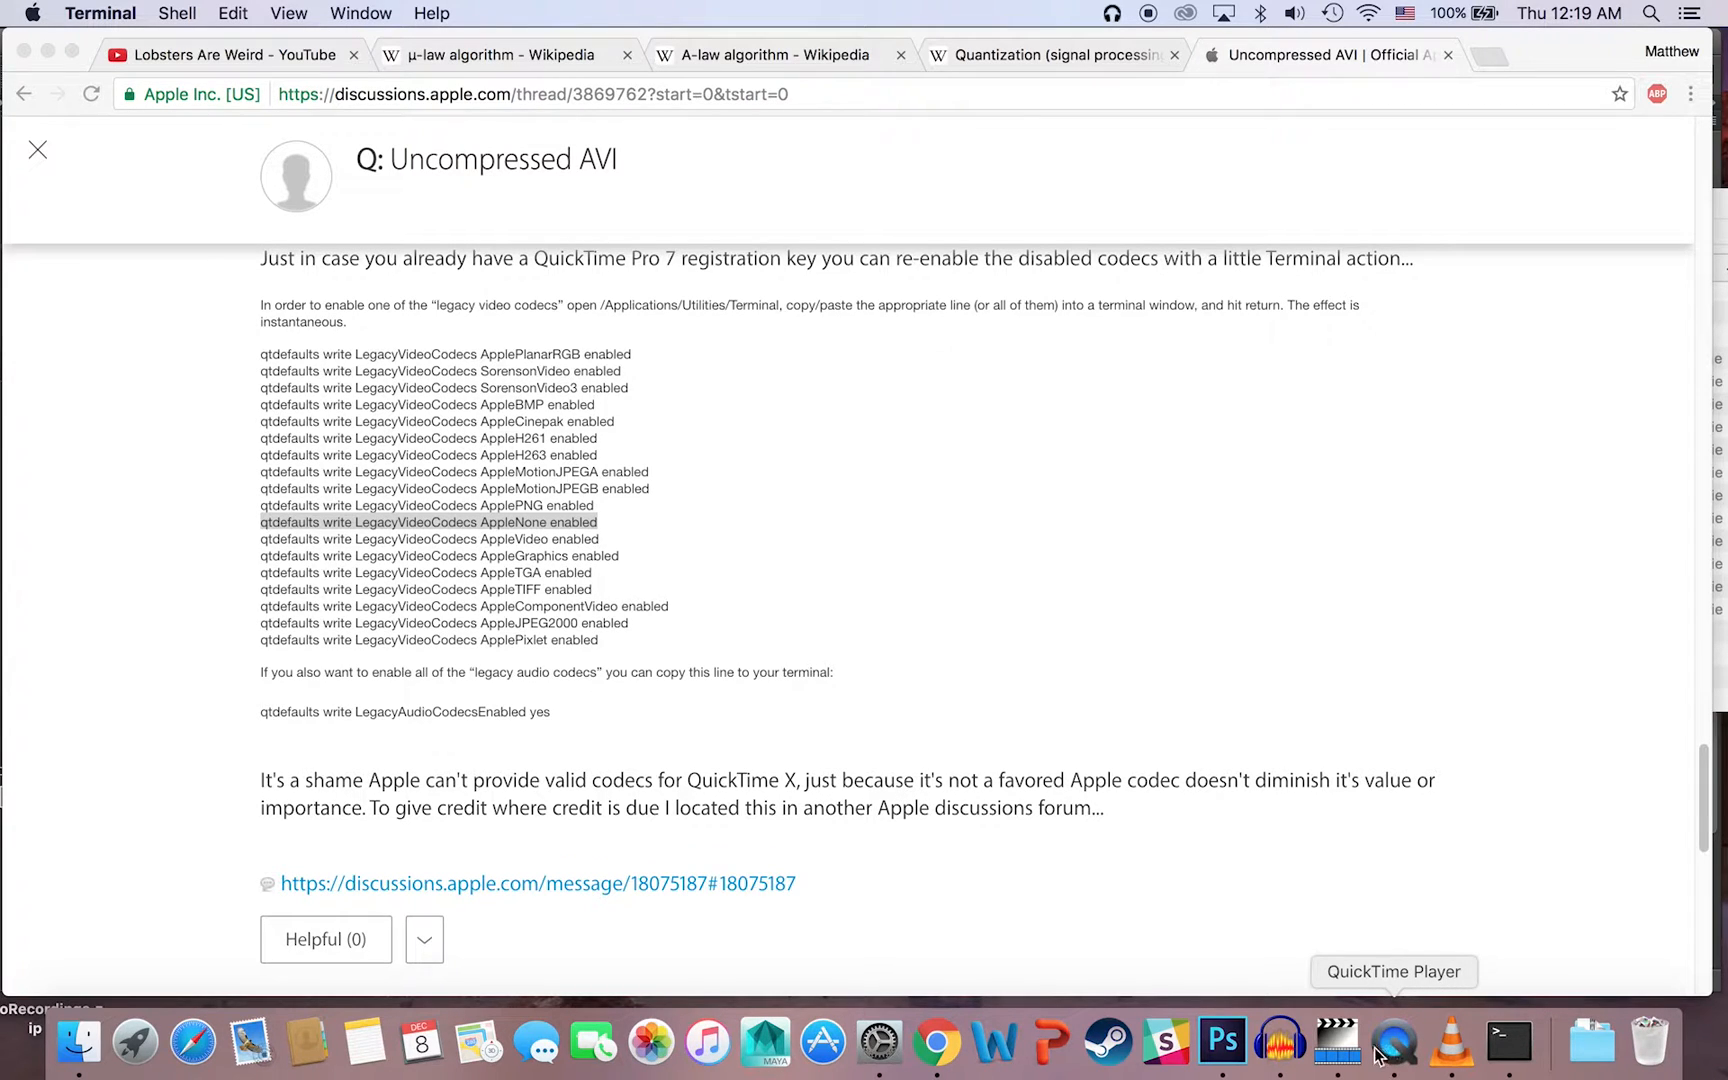
Step: Bring the Lava_lamp_planet project forward in Audacity, close the Utilities window in Finder, and reposition the Audacity and Senior_Project windows
{"action": "left_click", "coordinate": [1279, 1043]}
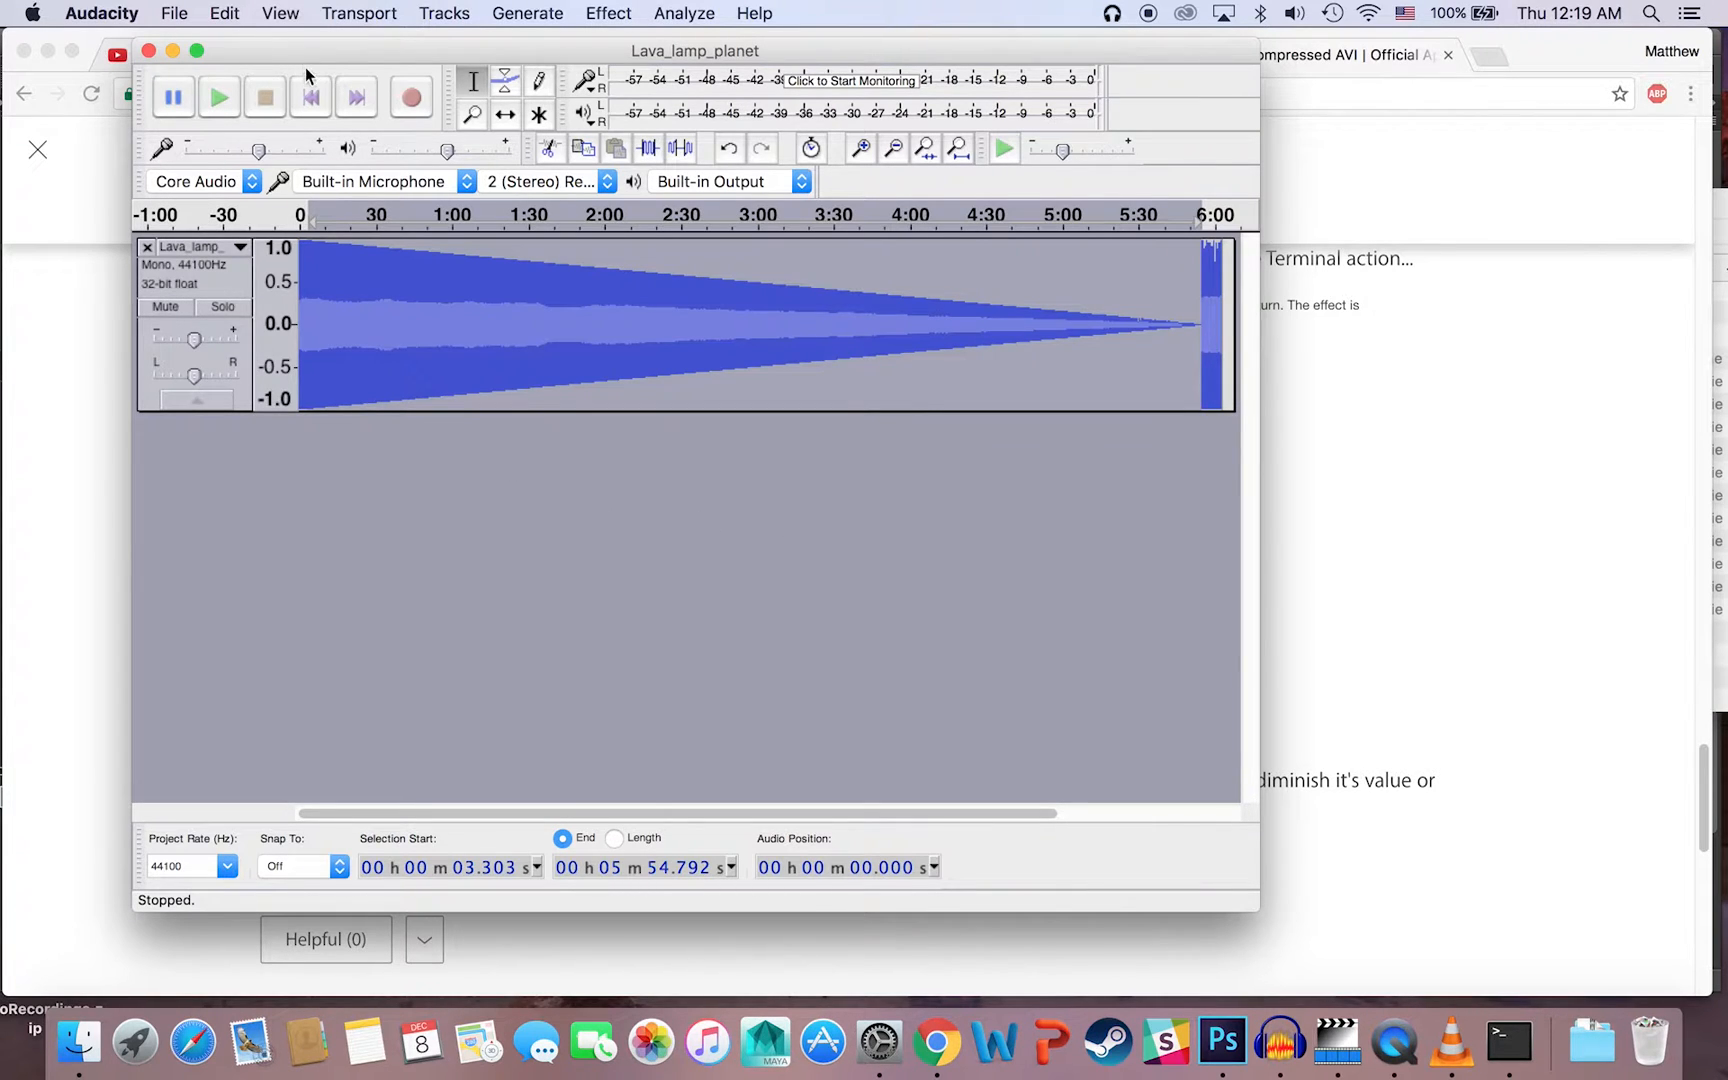
{"action": "left_click_drag", "start_coordinate": [255, 51], "coordinate": [334, 42]}
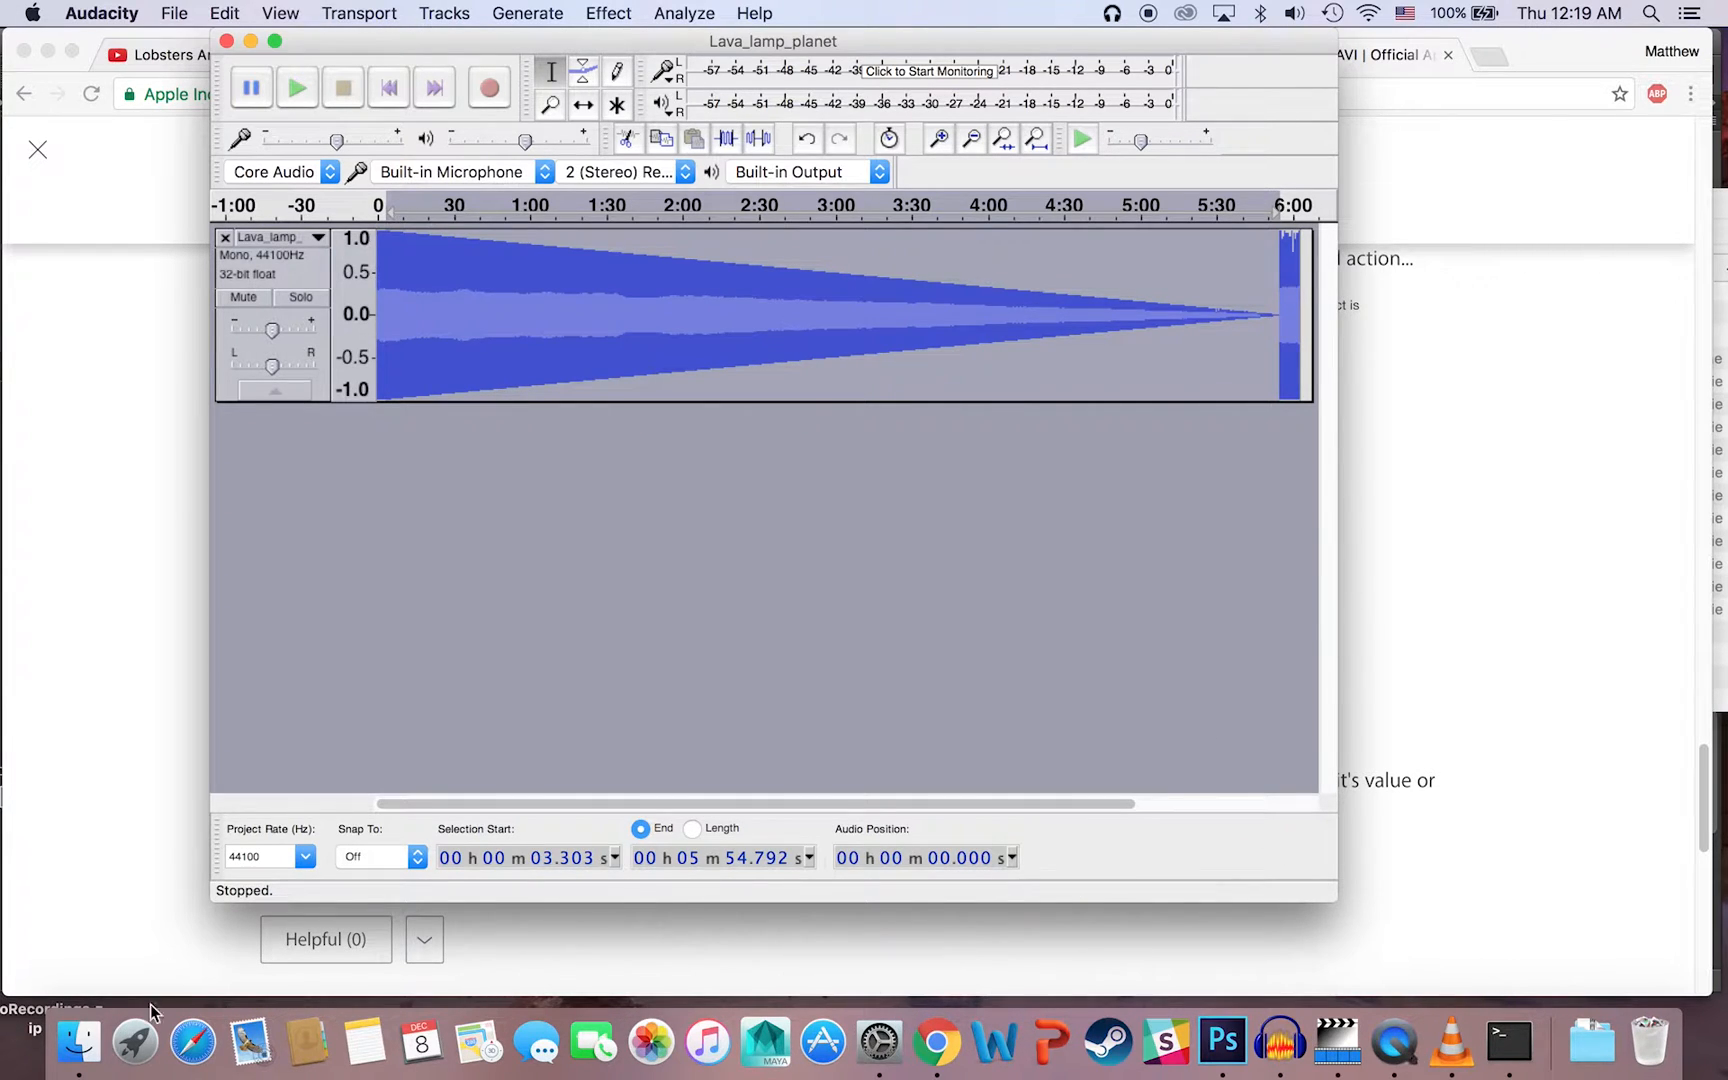
{"action": "left_click", "coordinate": [79, 1041]}
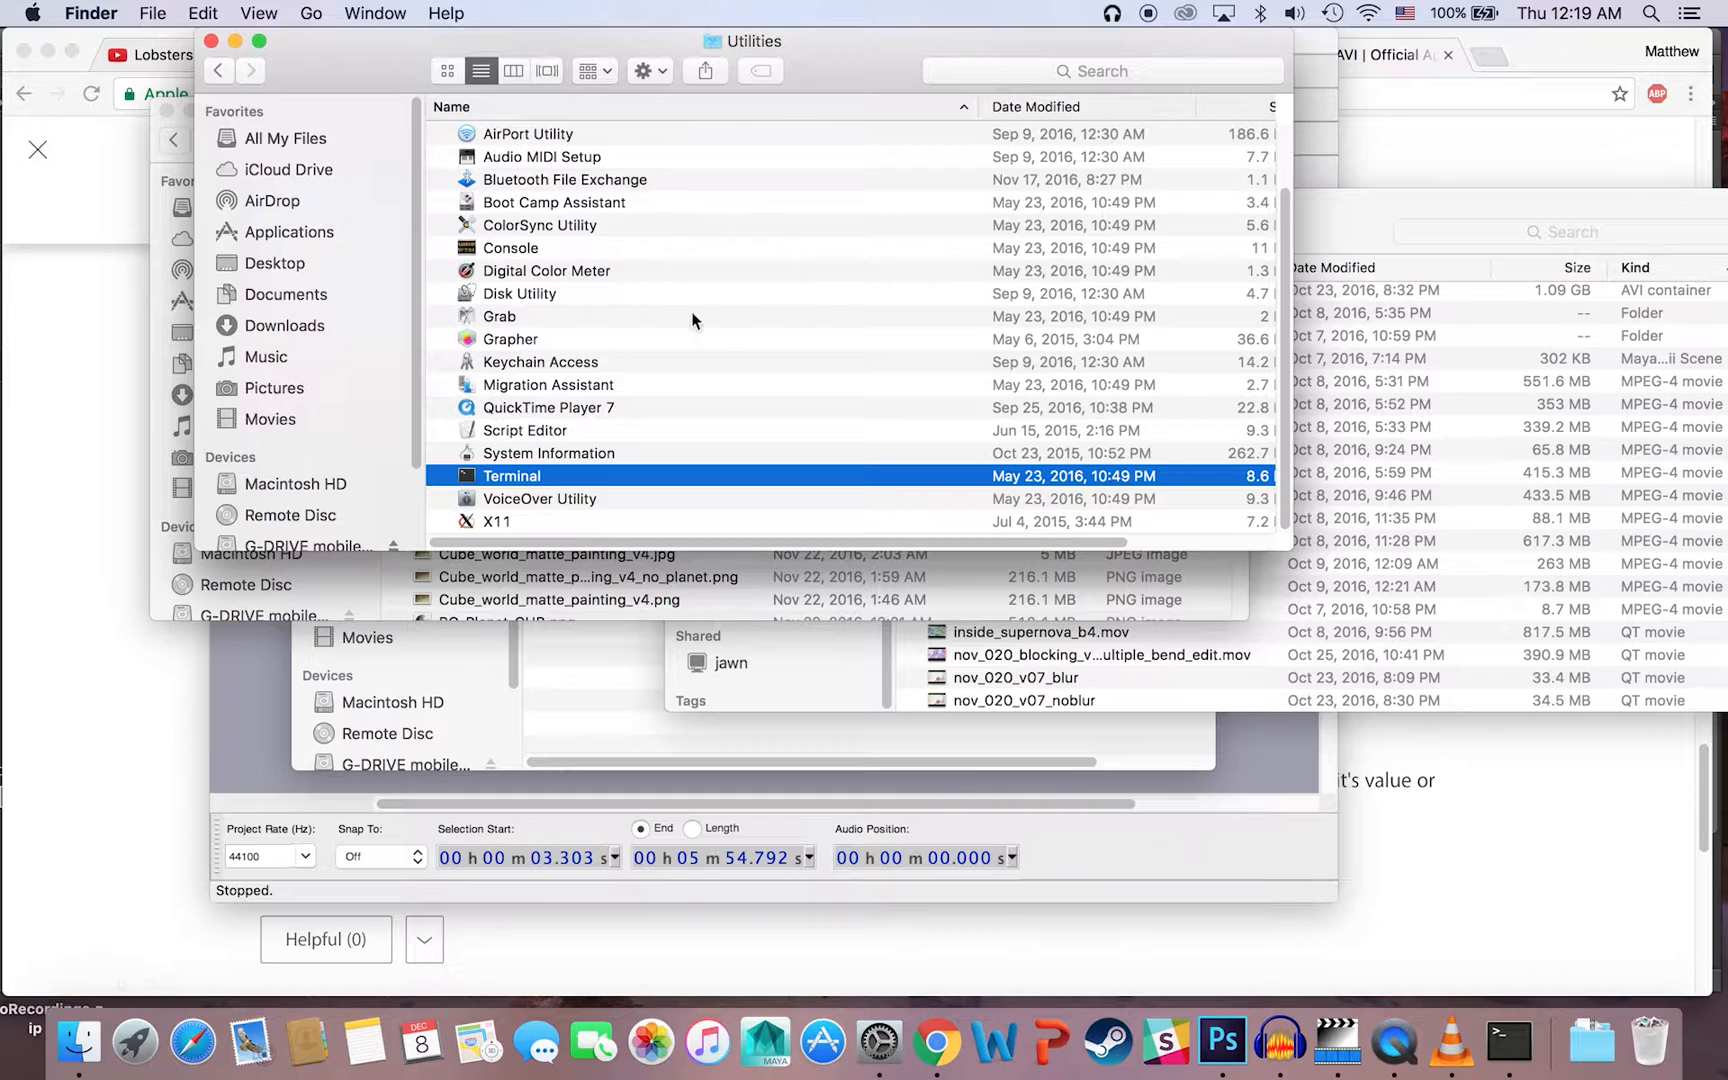
{"action": "left_click", "coordinate": [211, 42]}
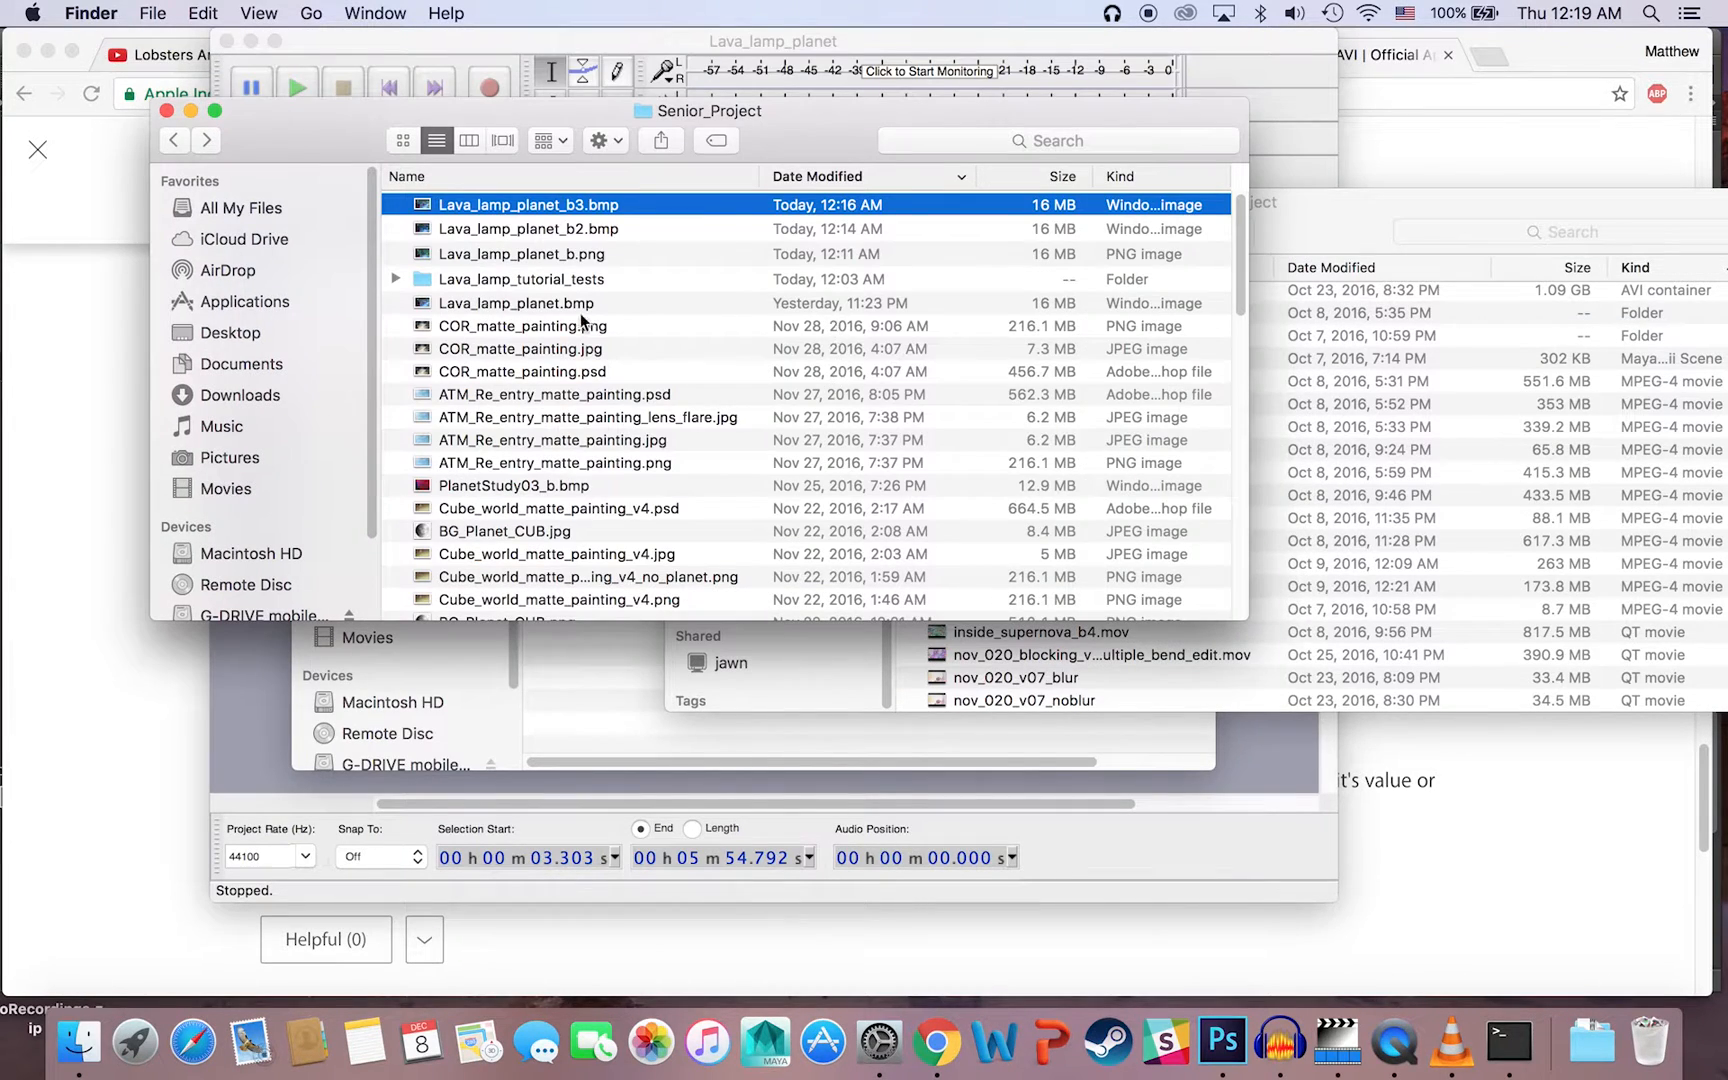
{"action": "left_click_drag", "start_coordinate": [779, 120], "coordinate": [722, 115]}
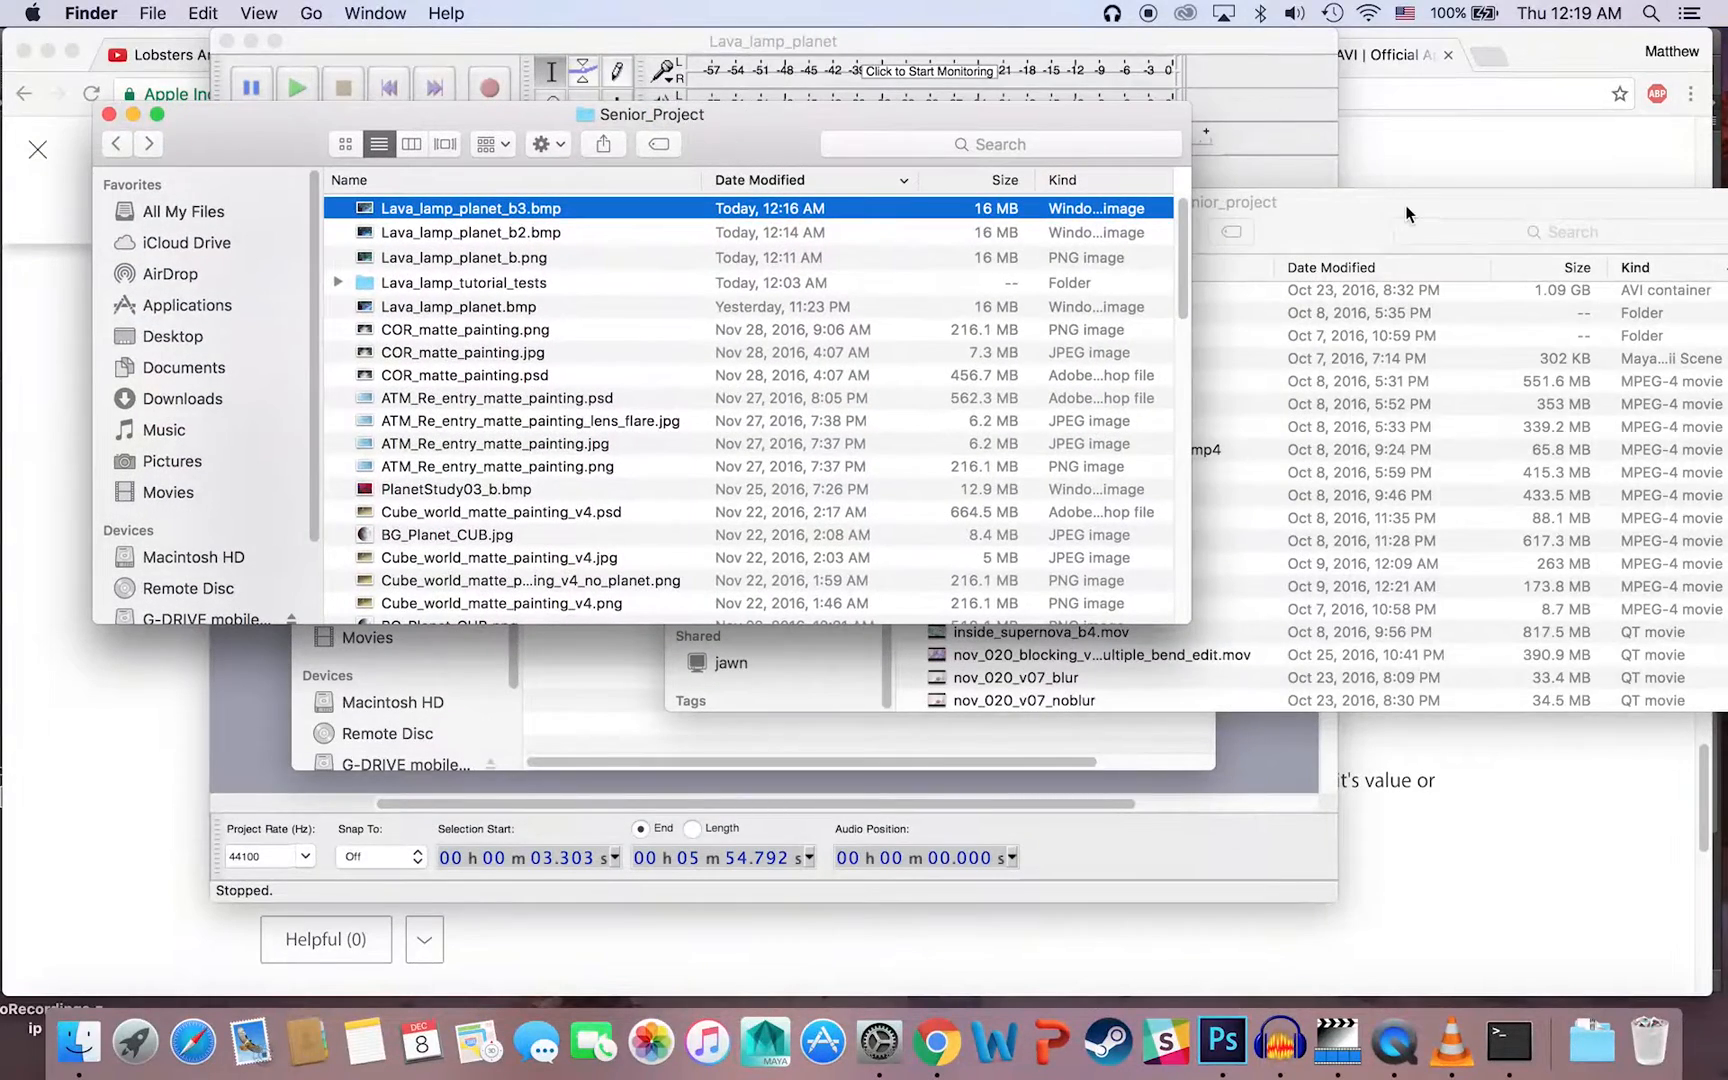
Step: Look through the file lists of both Senior_Project folder windows in Finder for AVI videos
{"action": "left_click", "coordinate": [1405, 205]}
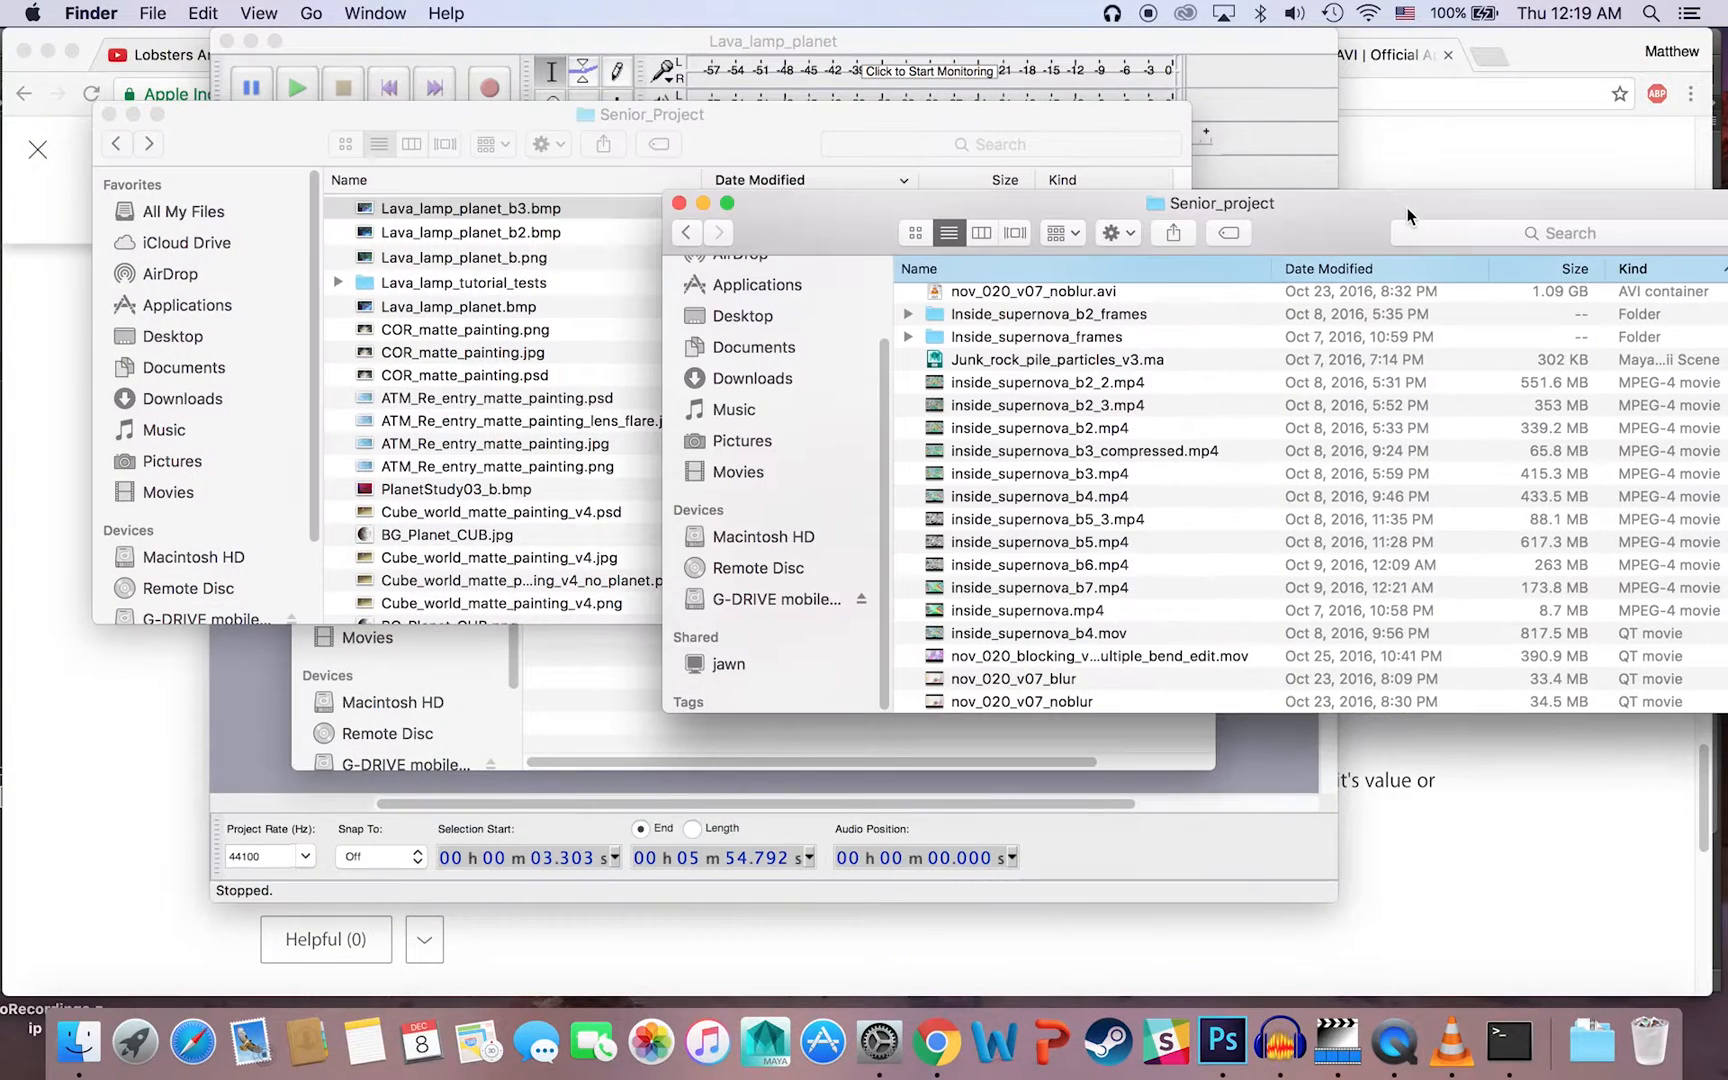
{"action": "left_click", "coordinate": [458, 117]}
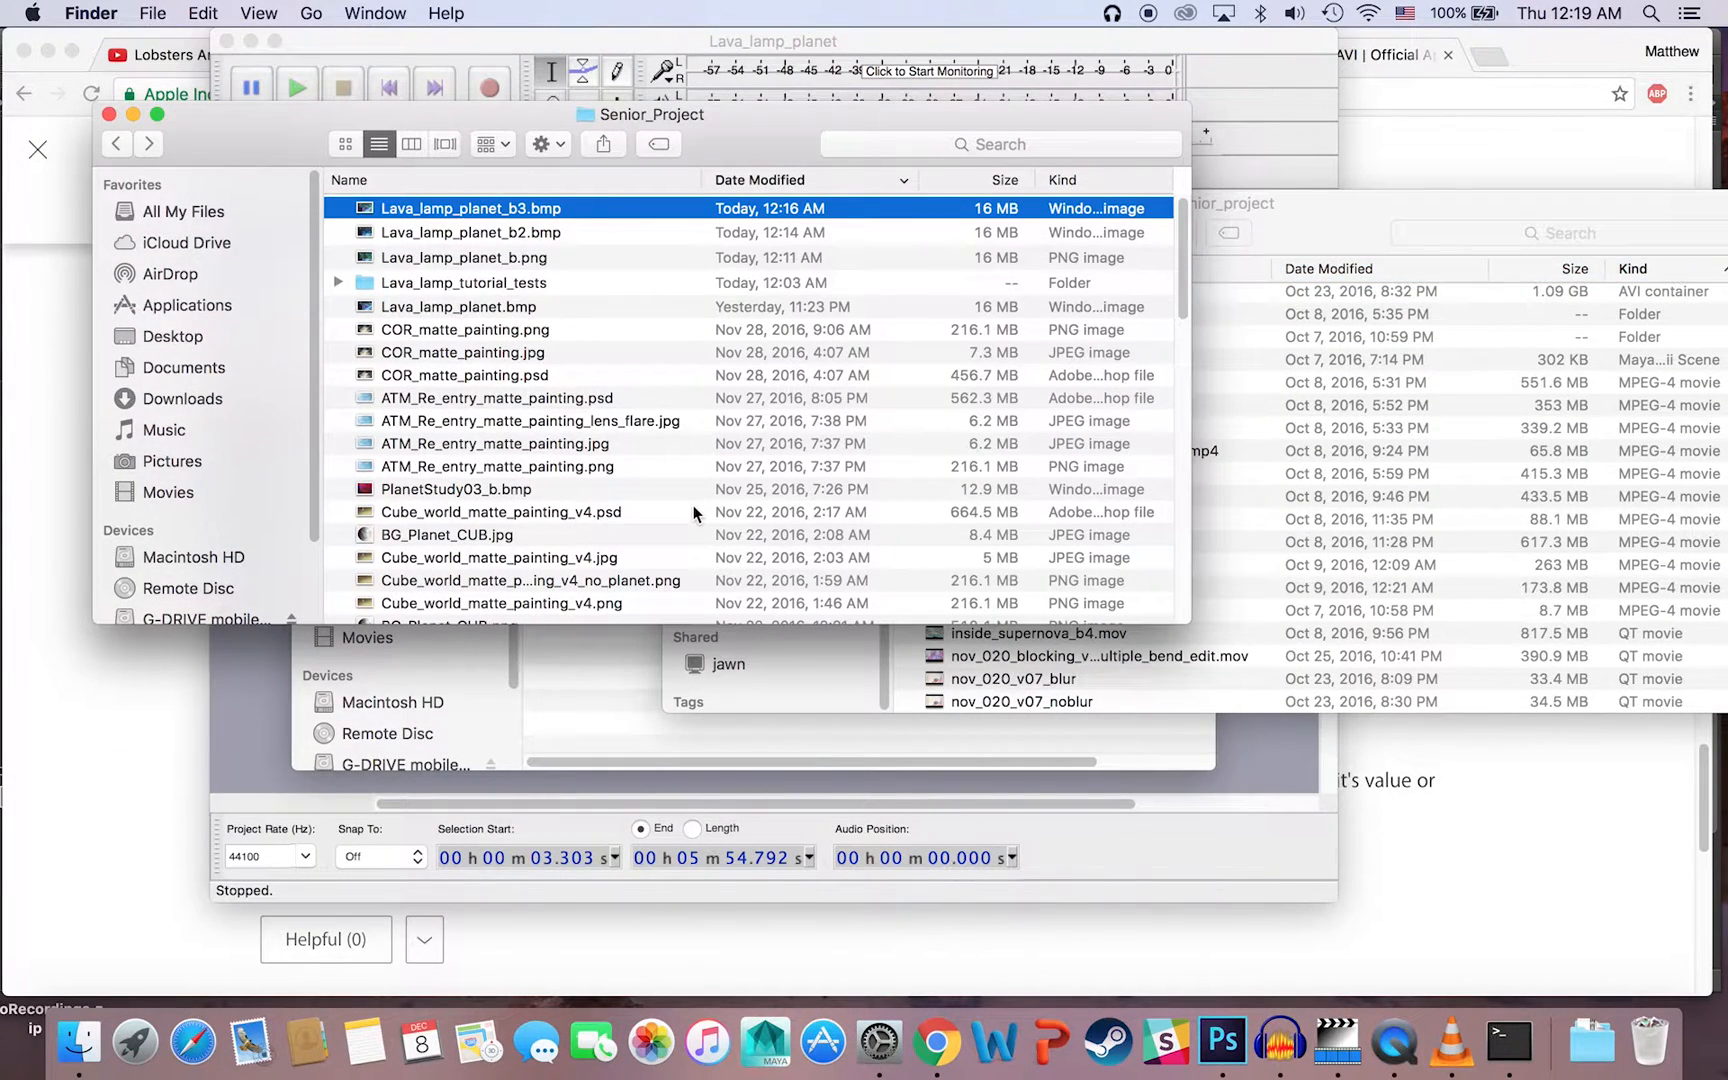
{"action": "scroll", "coordinate": [693, 512], "scroll_direction": "down", "scroll_amount": 10}
{"action": "scroll", "coordinate": [688, 512], "scroll_direction": "down", "scroll_amount": 10}
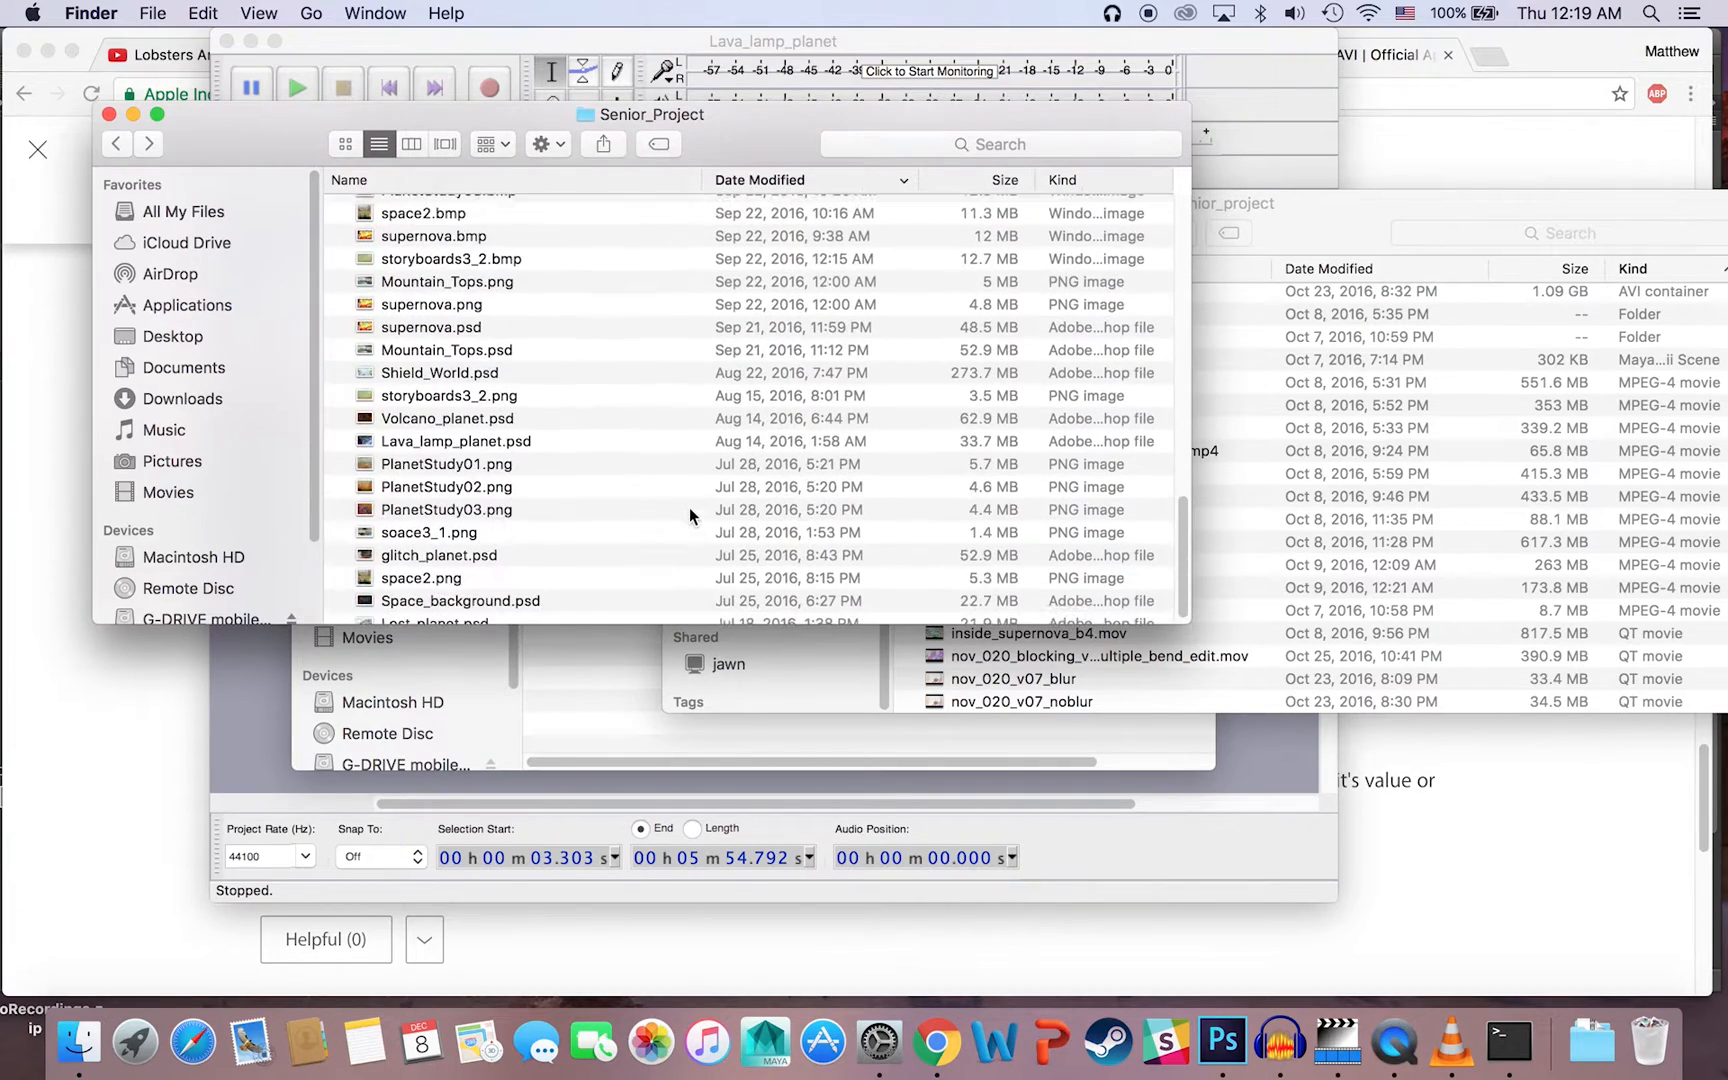
{"action": "scroll", "coordinate": [688, 508], "scroll_direction": "up", "scroll_amount": 20}
{"action": "left_click", "coordinate": [1295, 184]}
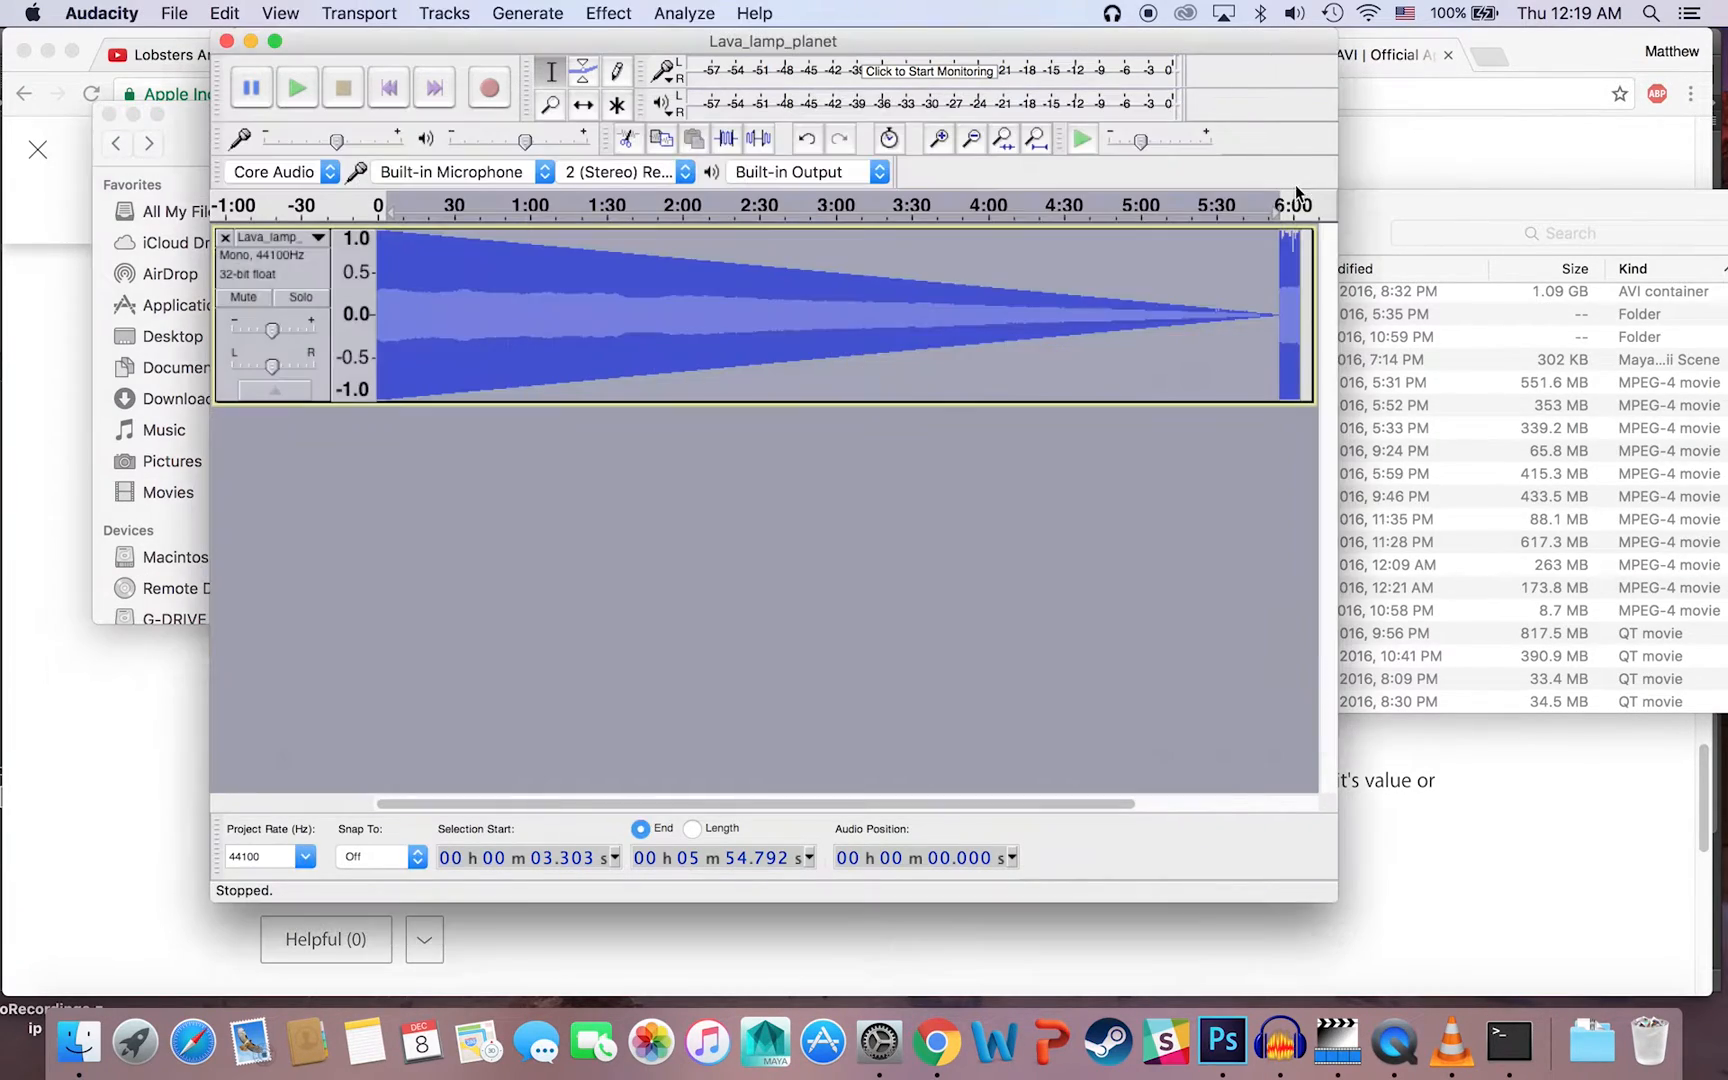
{"action": "left_click", "coordinate": [1409, 222]}
{"action": "scroll", "coordinate": [1172, 390], "scroll_direction": "up", "scroll_amount": 5}
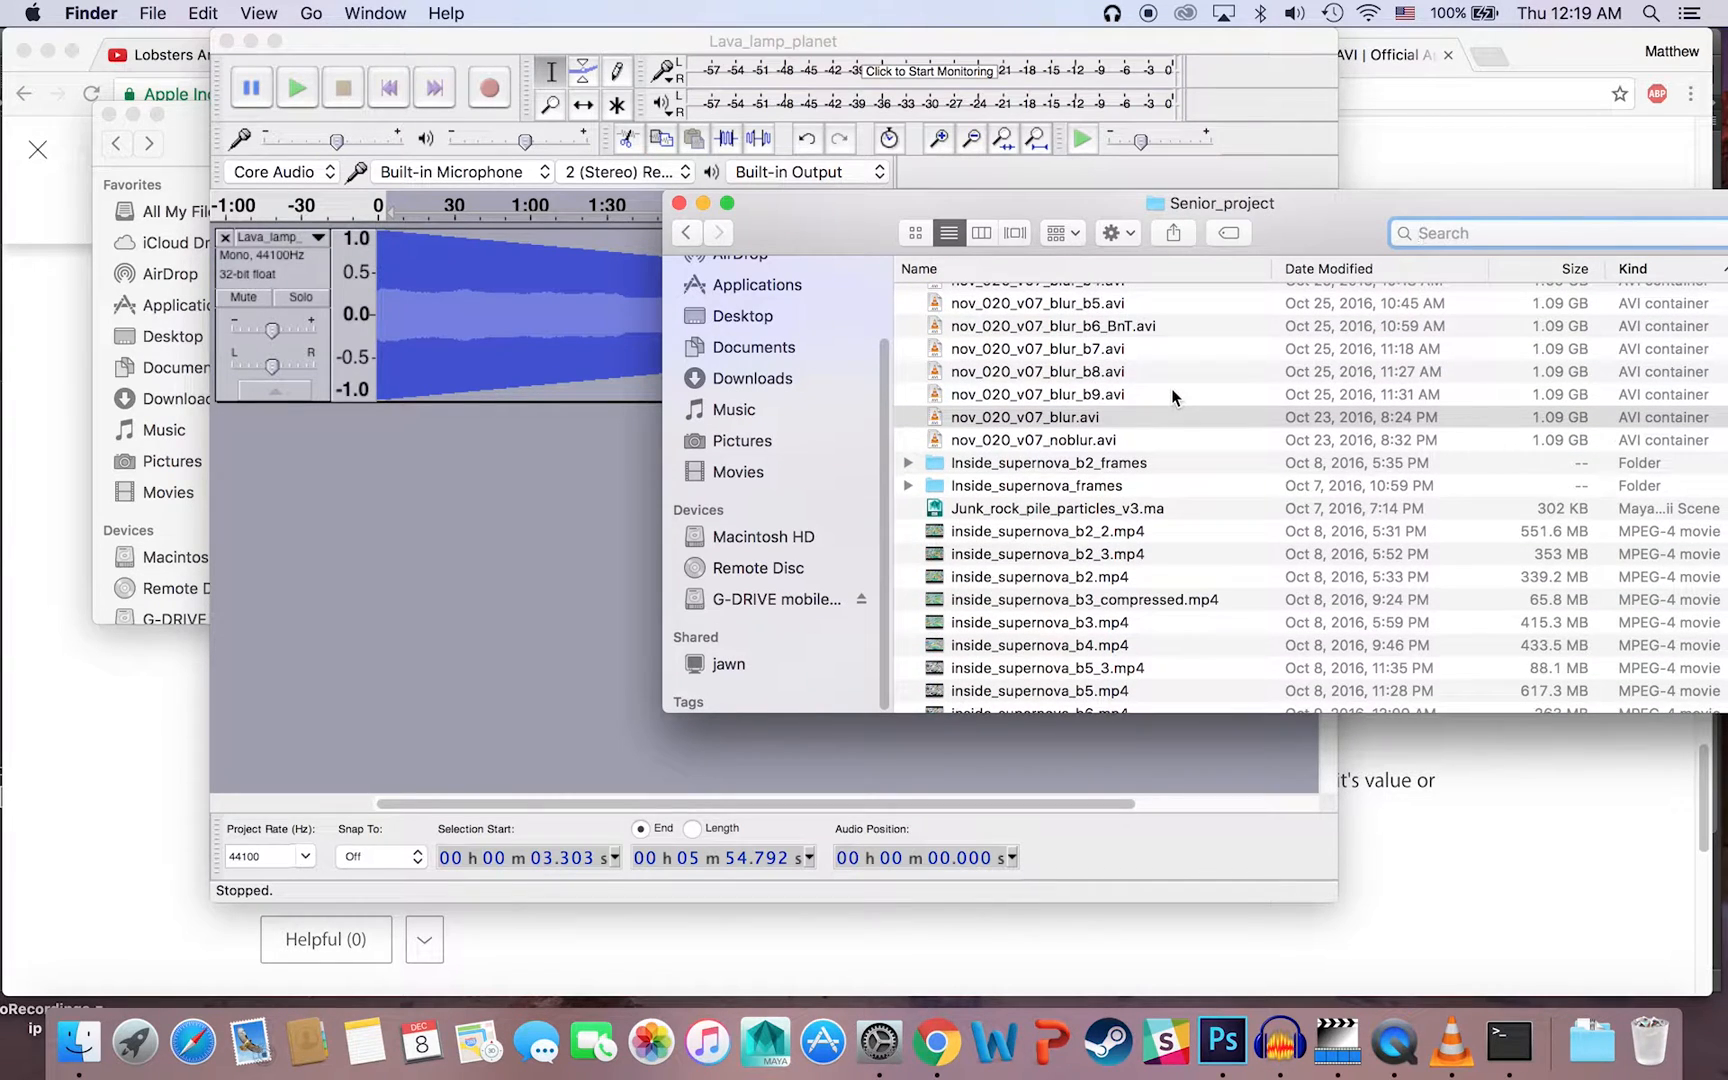
{"action": "scroll", "coordinate": [1172, 395], "scroll_direction": "up", "scroll_amount": 6}
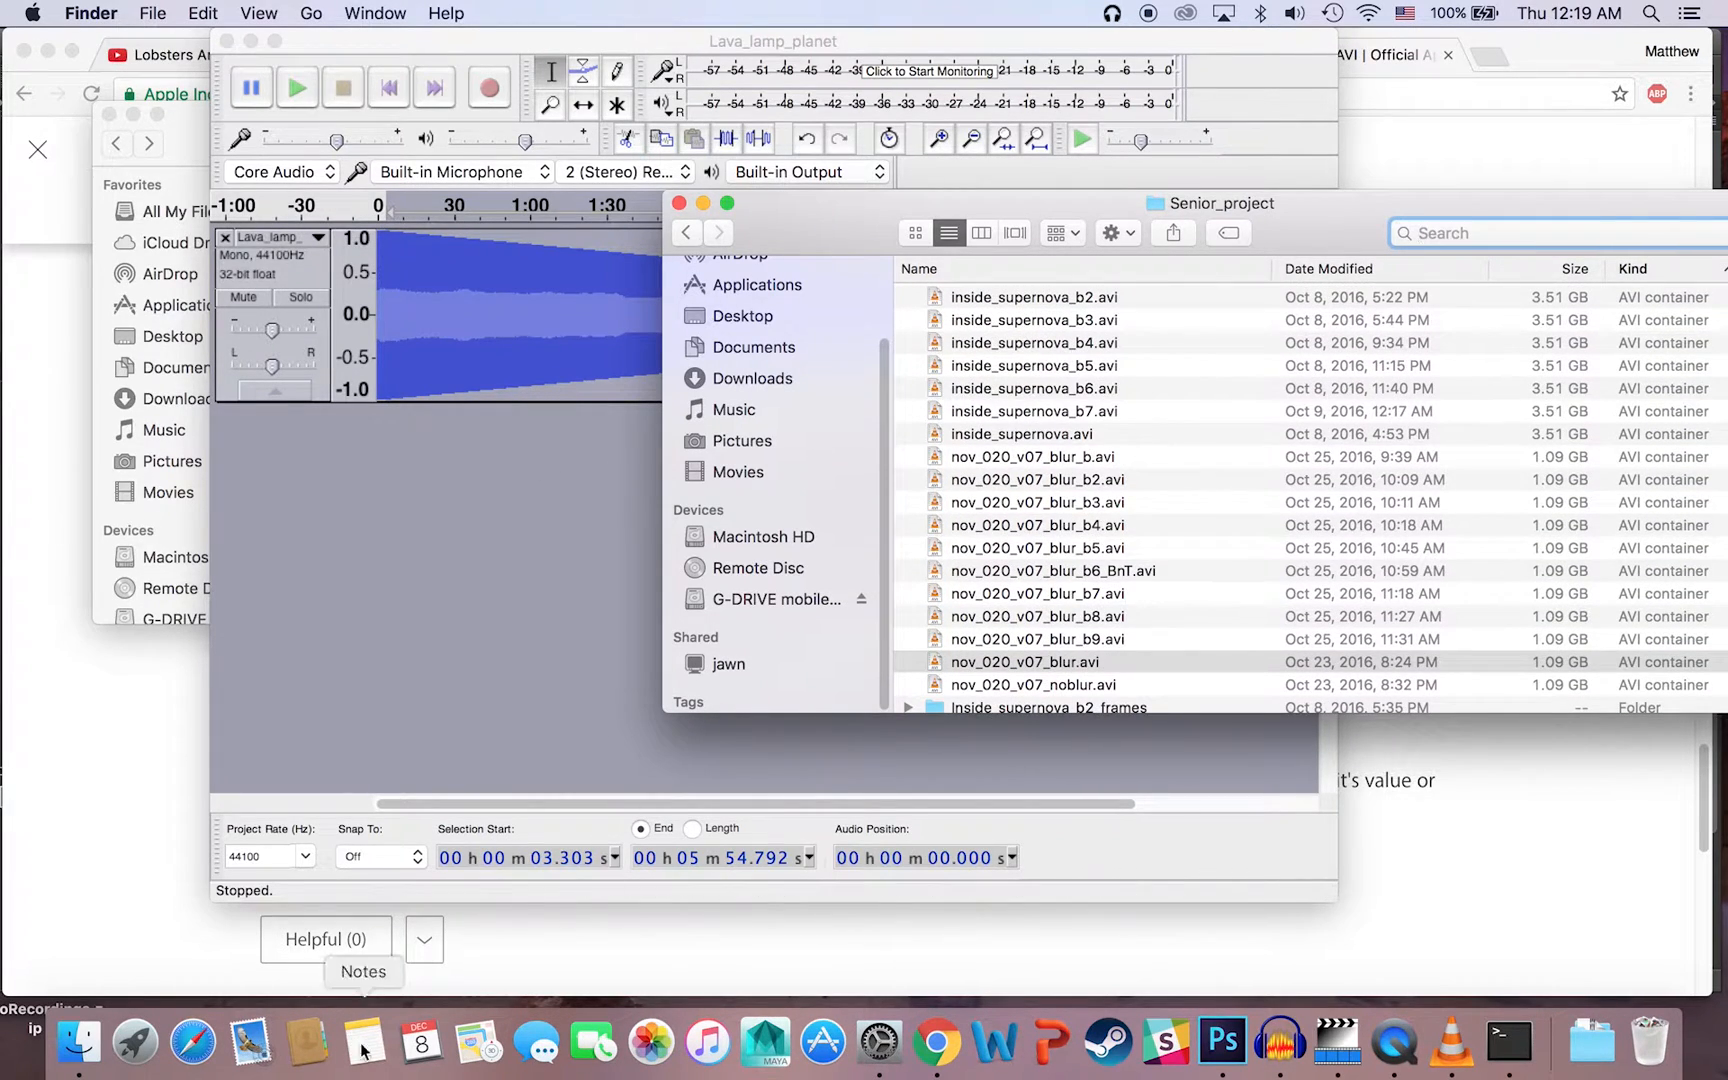
{"action": "left_click", "coordinate": [189, 117]}
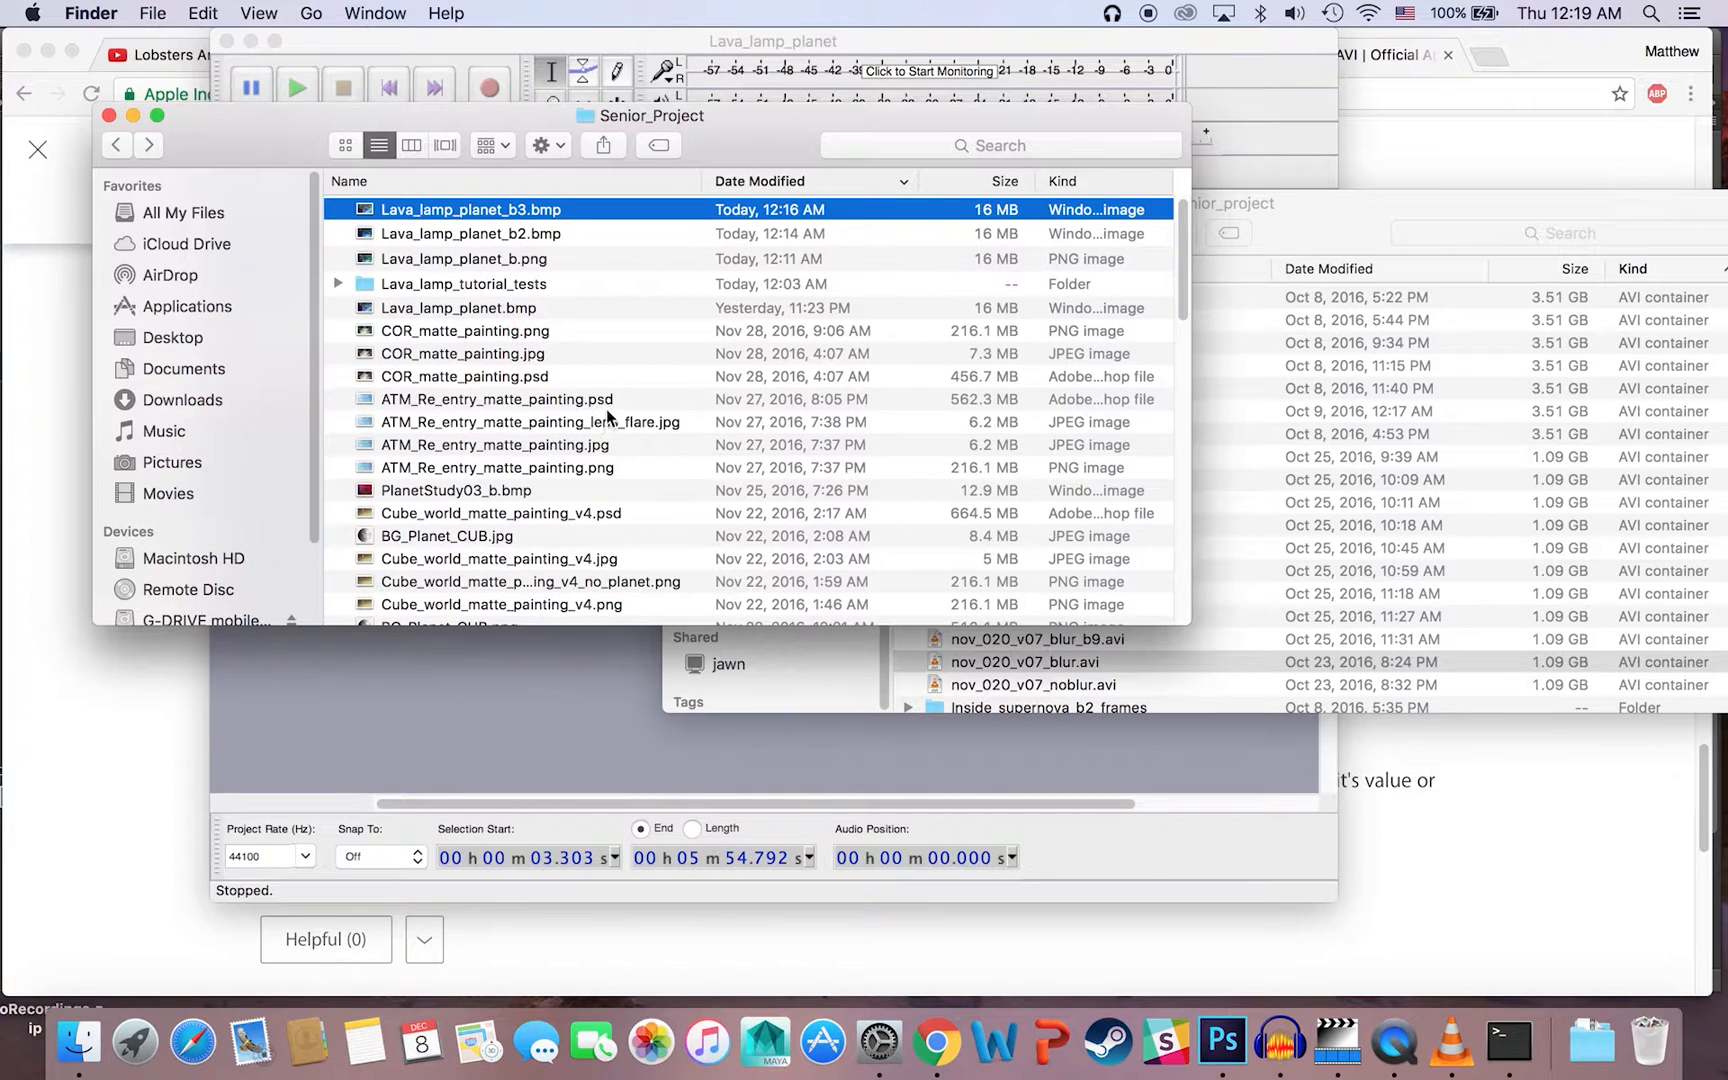
{"action": "scroll", "coordinate": [622, 362], "scroll_direction": "down", "scroll_amount": 5}
{"action": "scroll", "coordinate": [624, 364], "scroll_direction": "down", "scroll_amount": 10}
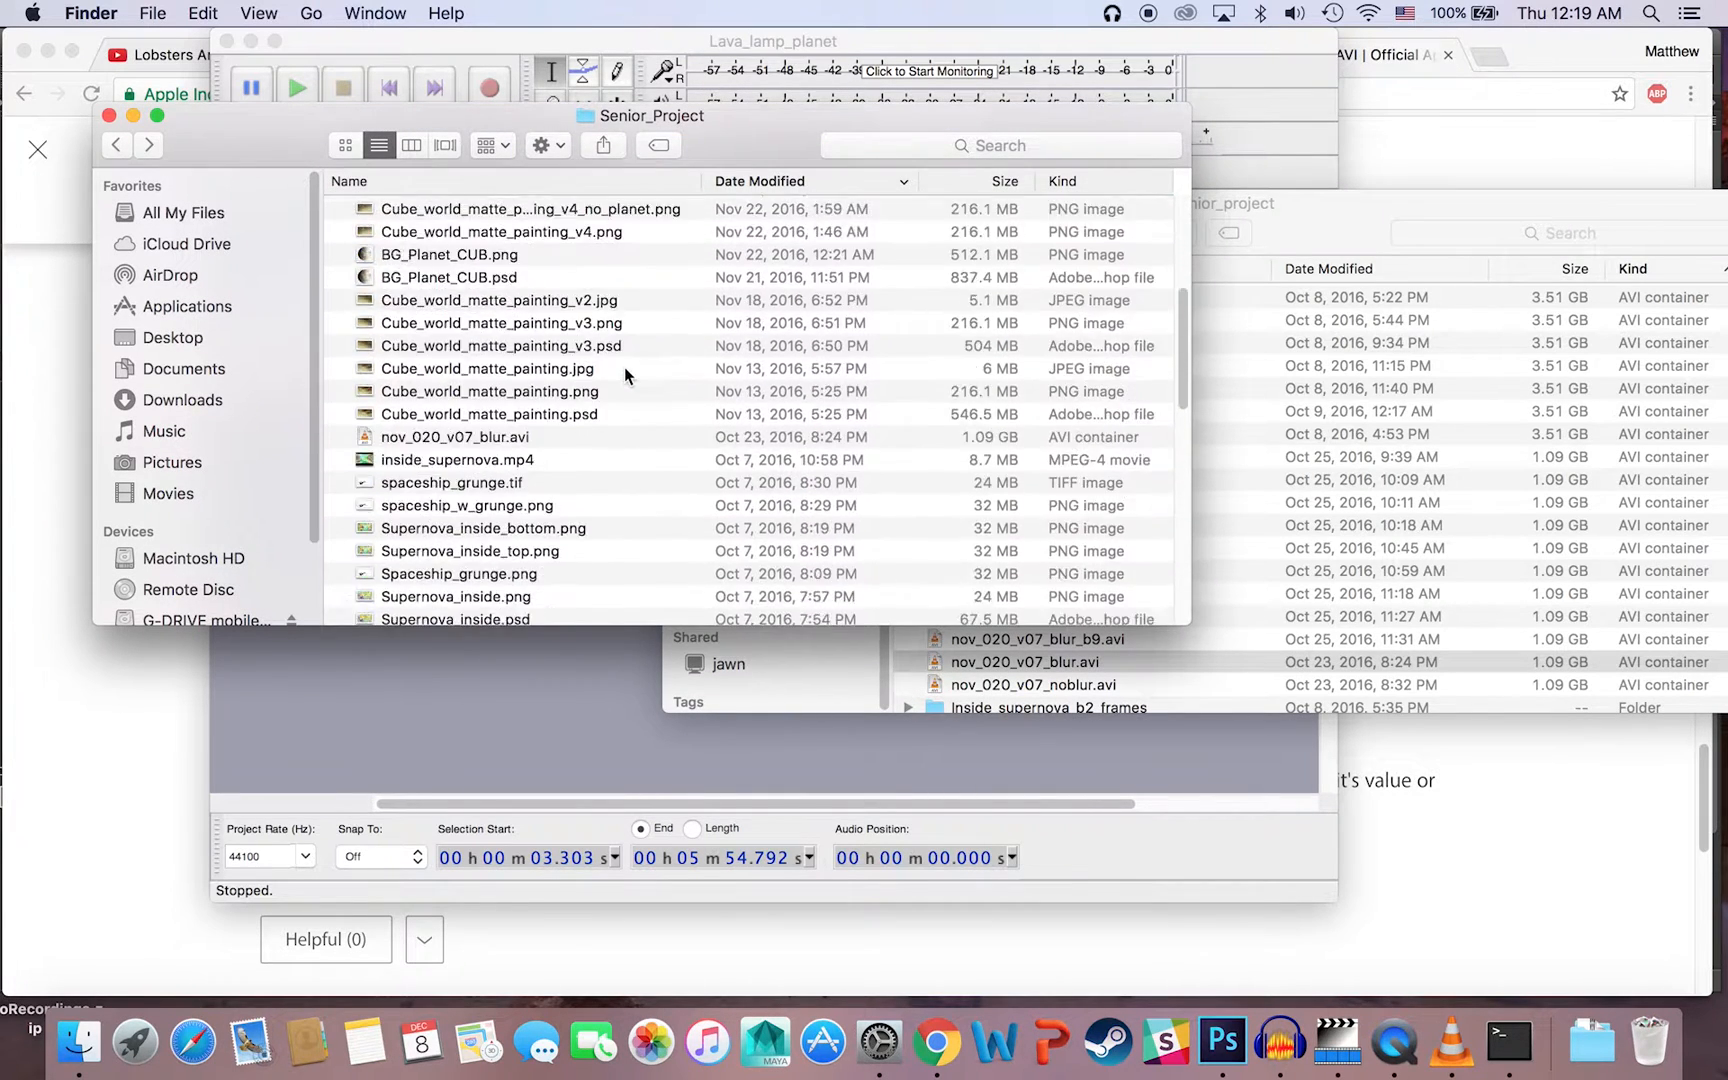
{"action": "scroll", "coordinate": [617, 364], "scroll_direction": "down", "scroll_amount": 5}
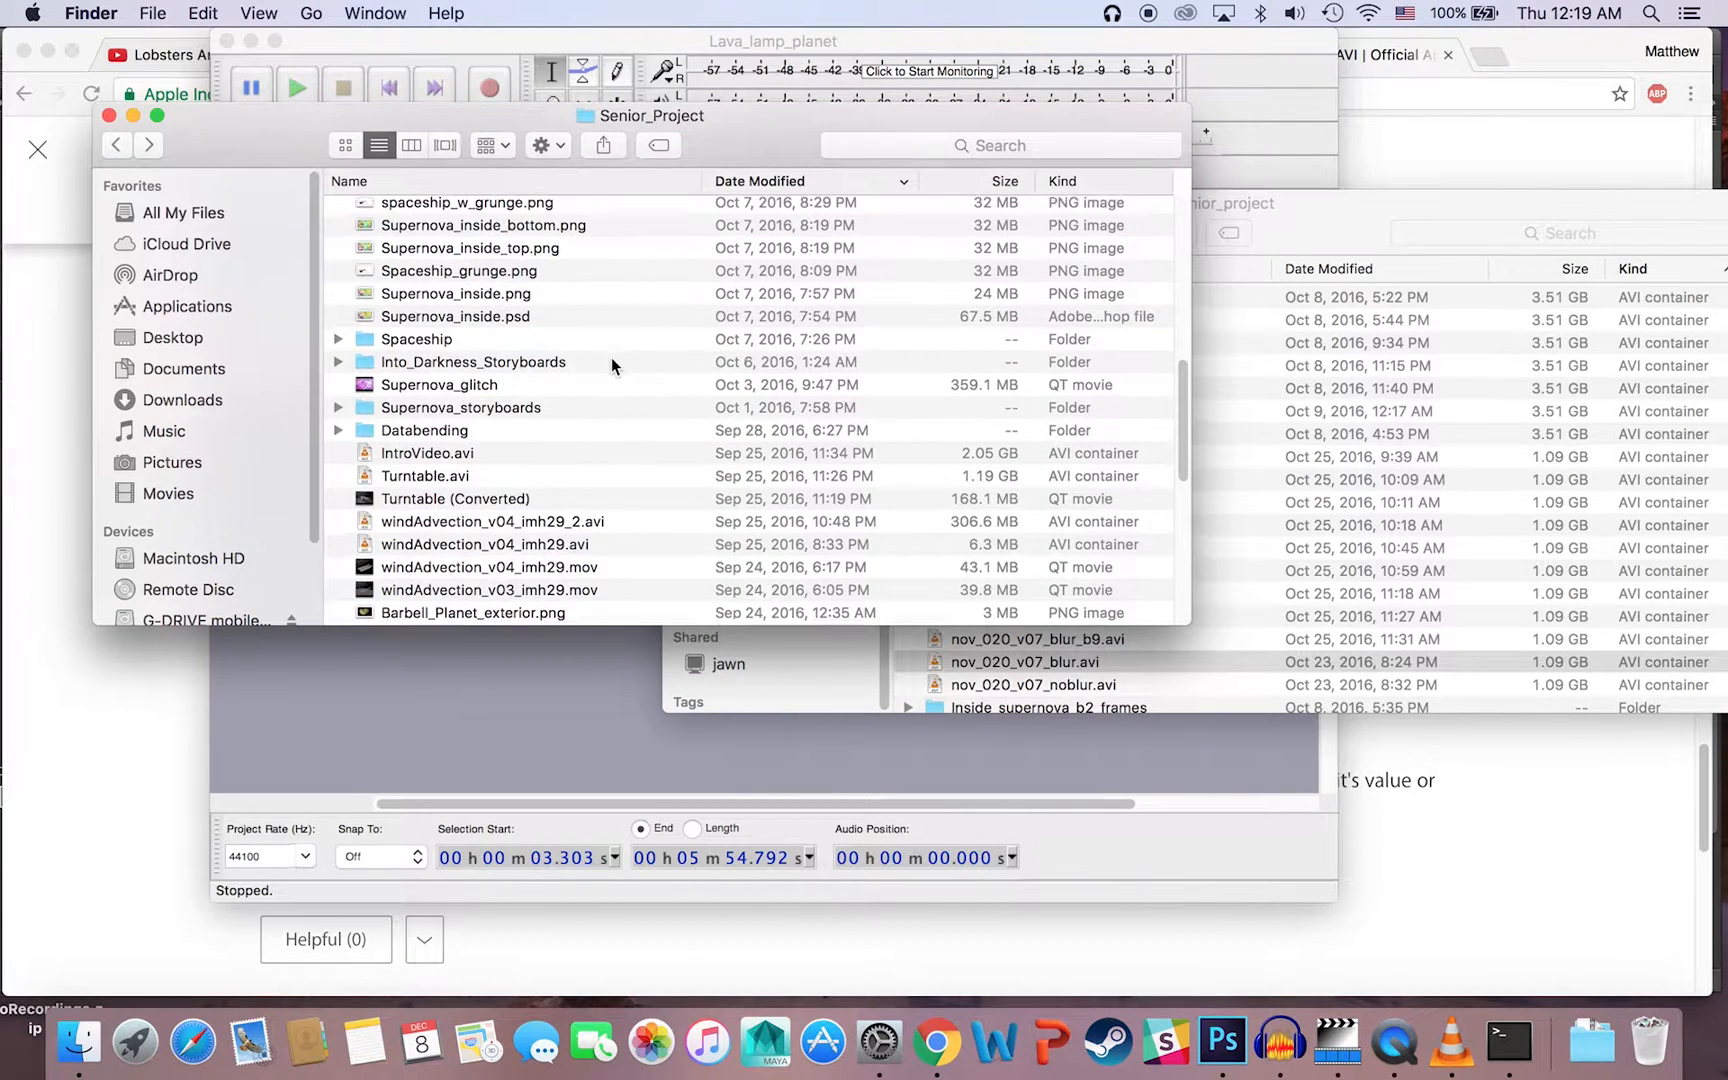
{"action": "scroll", "coordinate": [612, 362], "scroll_direction": "down", "scroll_amount": 7}
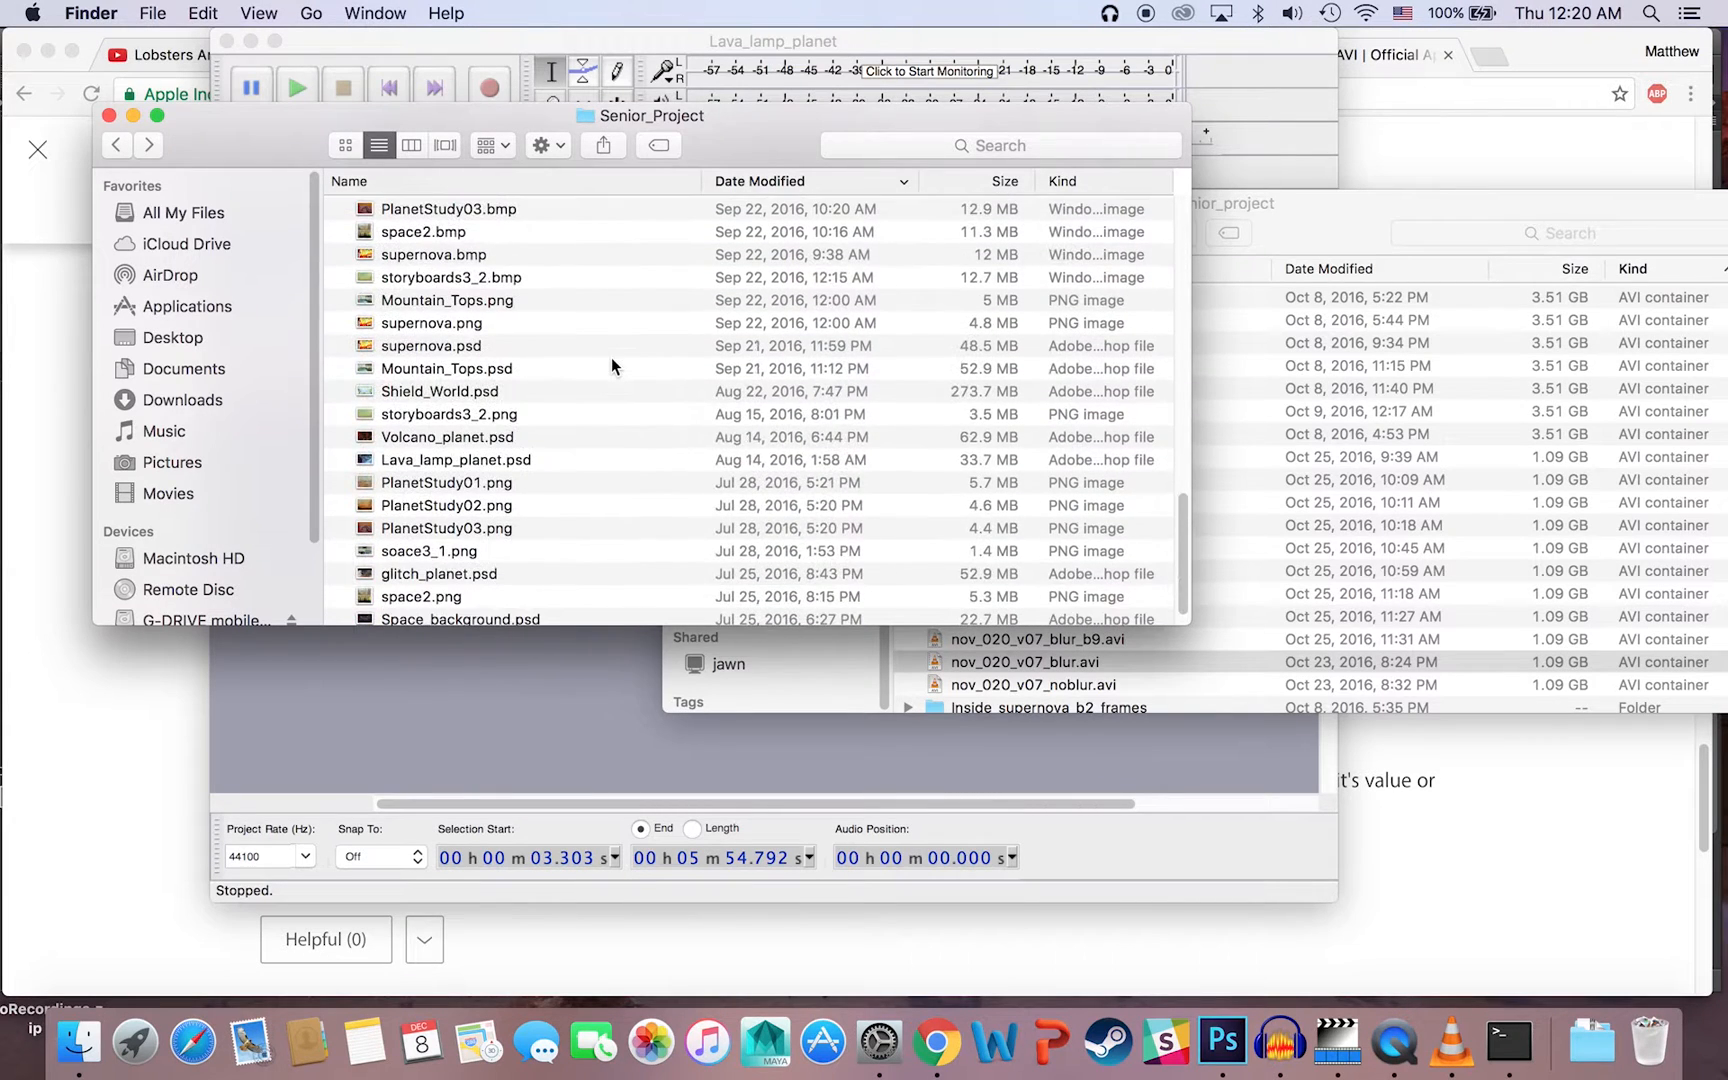
{"action": "scroll", "coordinate": [612, 362], "scroll_direction": "up", "scroll_amount": 20}
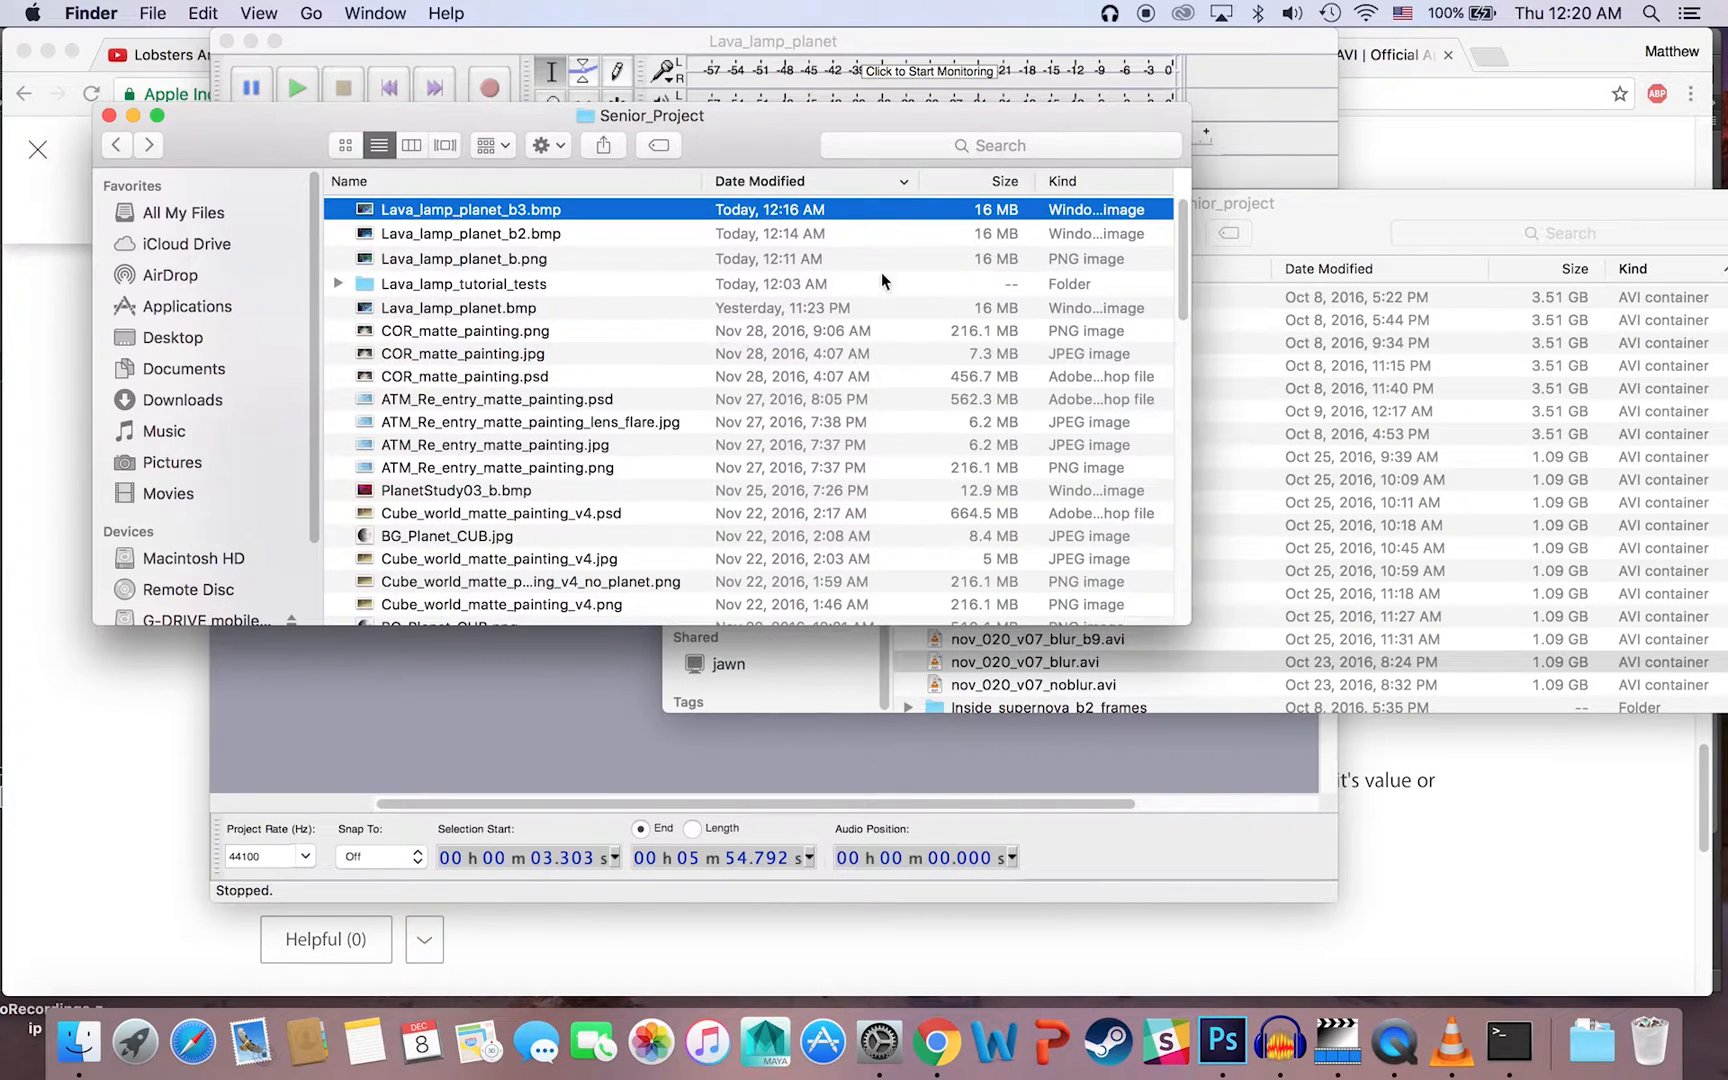
Step: Locate nov_020_v07_blur.avi in the Senior_project folder holding the AVI files, play it in VLC, and close the player
{"action": "left_click", "coordinate": [1269, 233]}
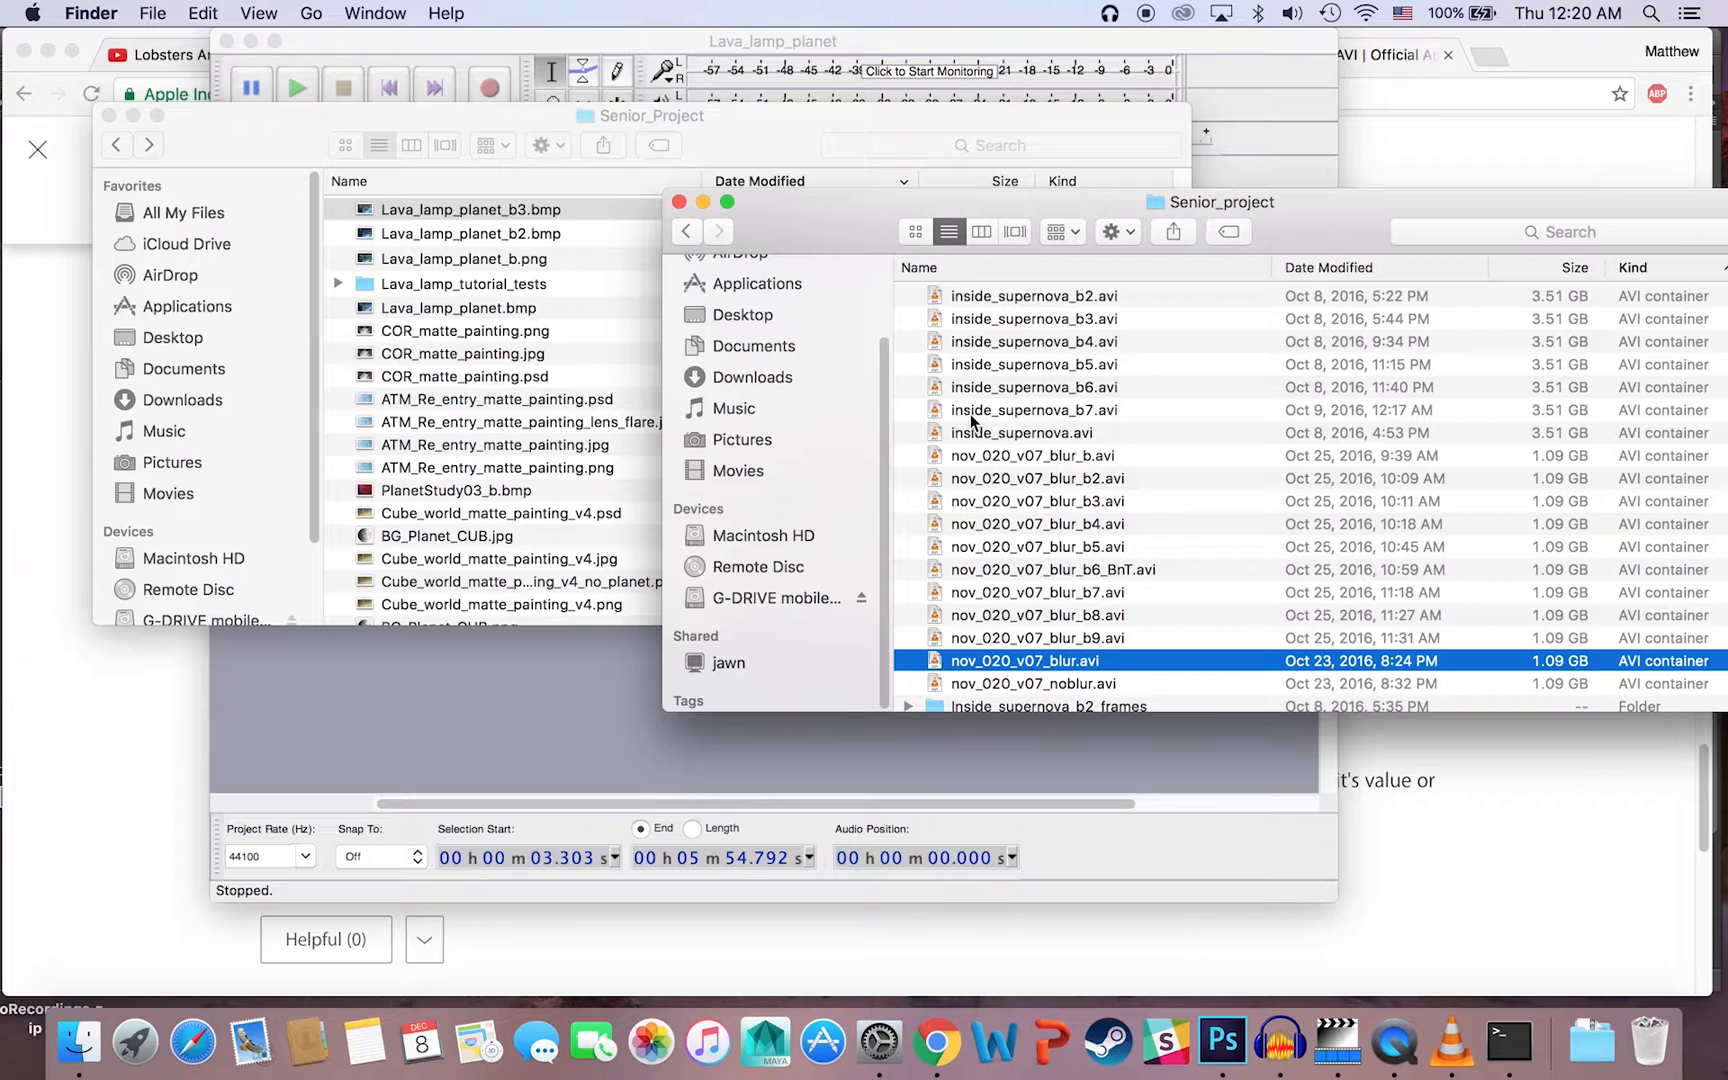
{"action": "scroll", "coordinate": [1042, 490], "scroll_direction": "down", "scroll_amount": 5}
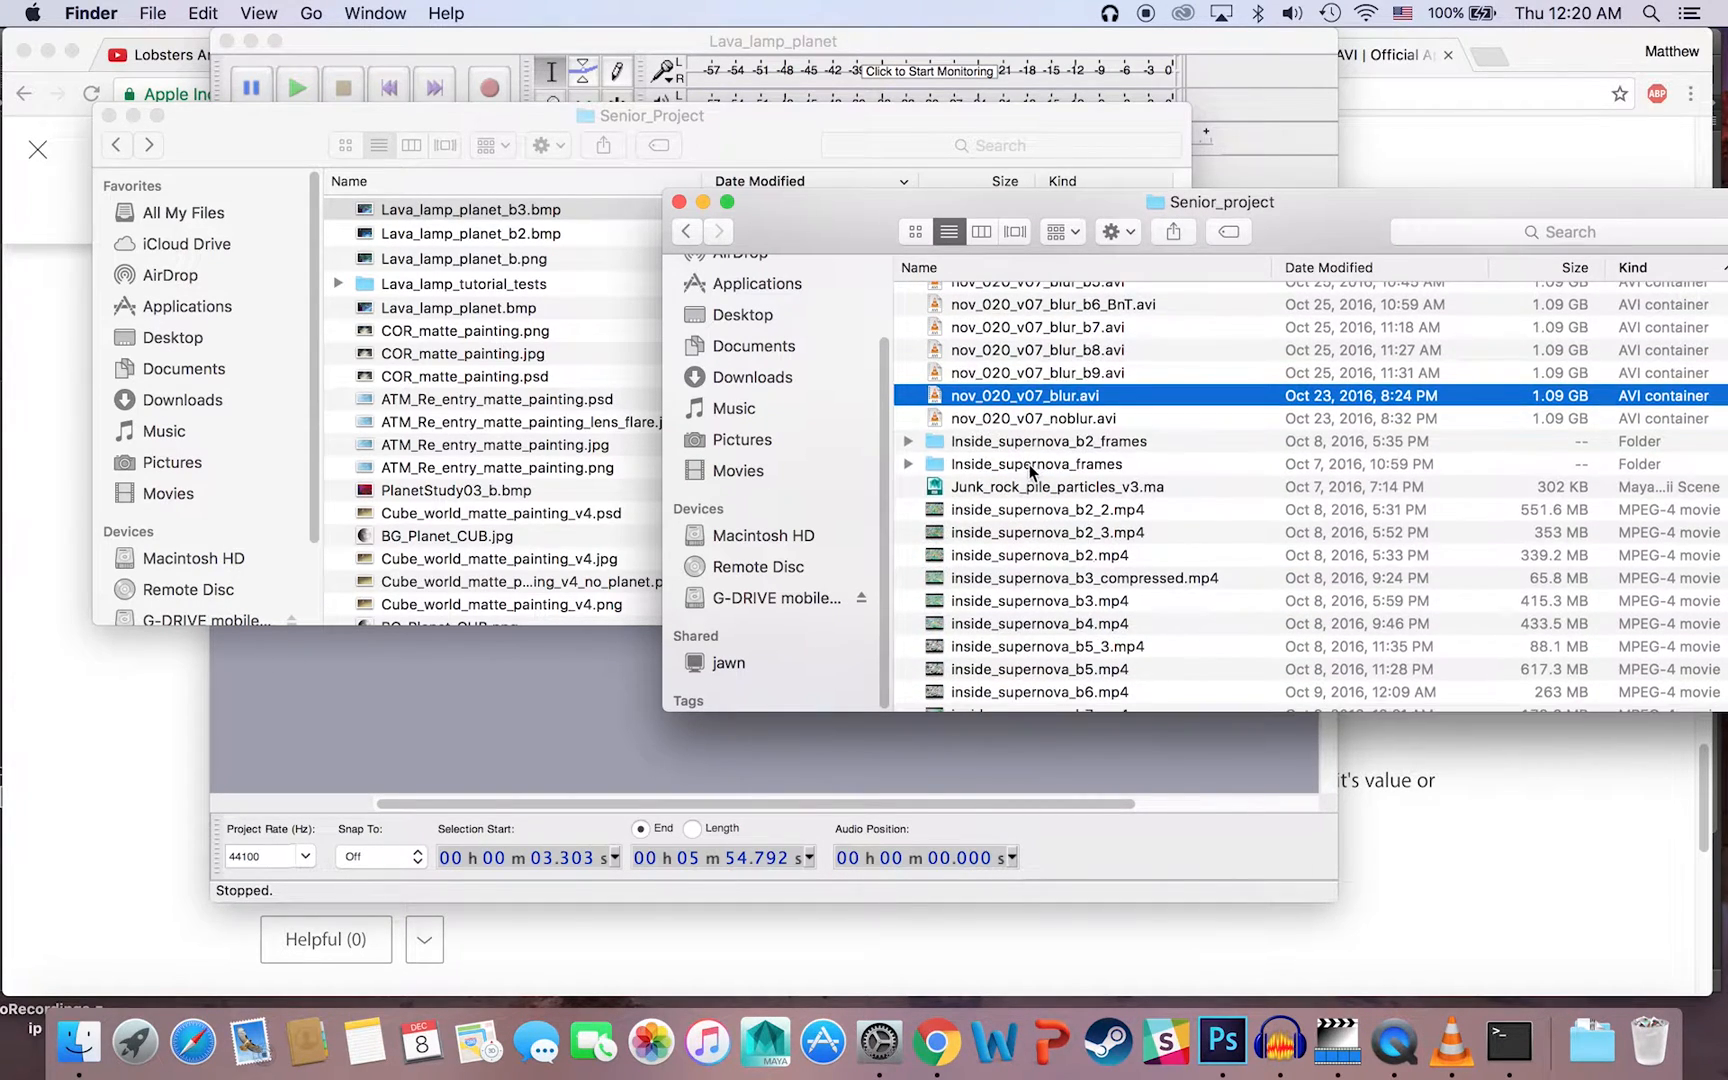
{"action": "scroll", "coordinate": [1035, 463], "scroll_direction": "up", "scroll_amount": 5}
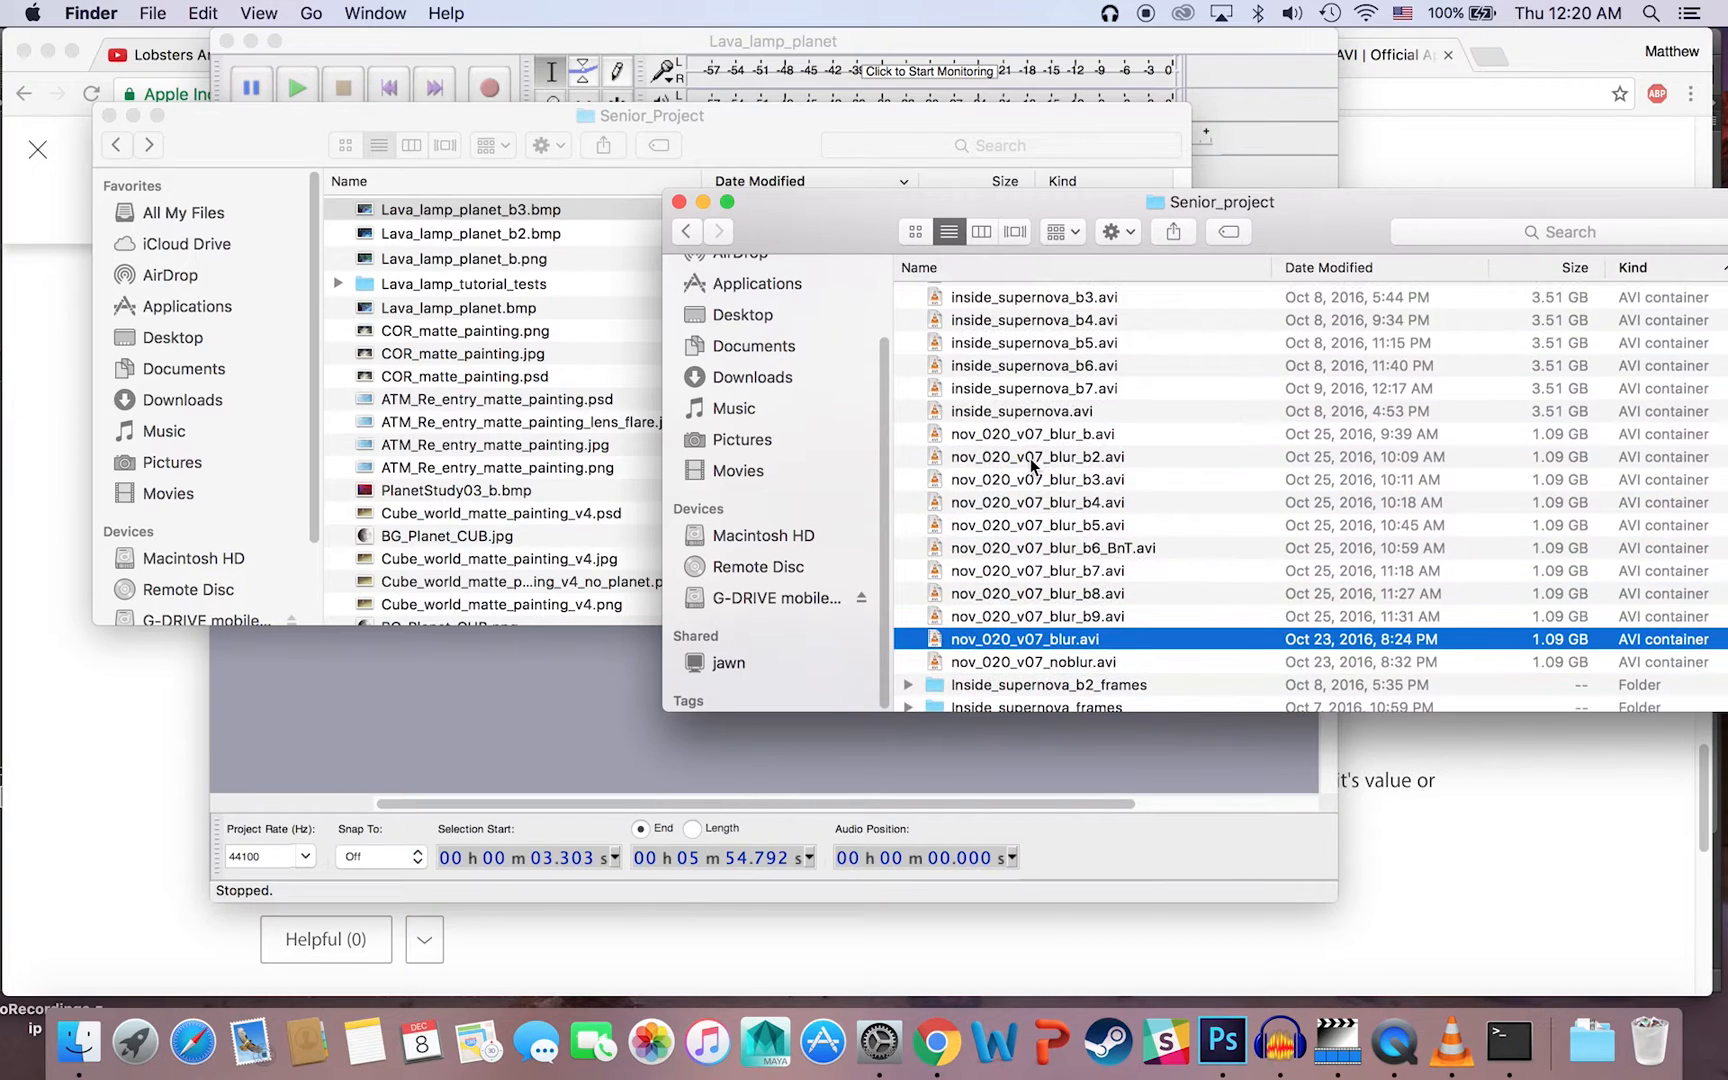
{"action": "scroll", "coordinate": [1033, 465], "scroll_direction": "down", "scroll_amount": 2}
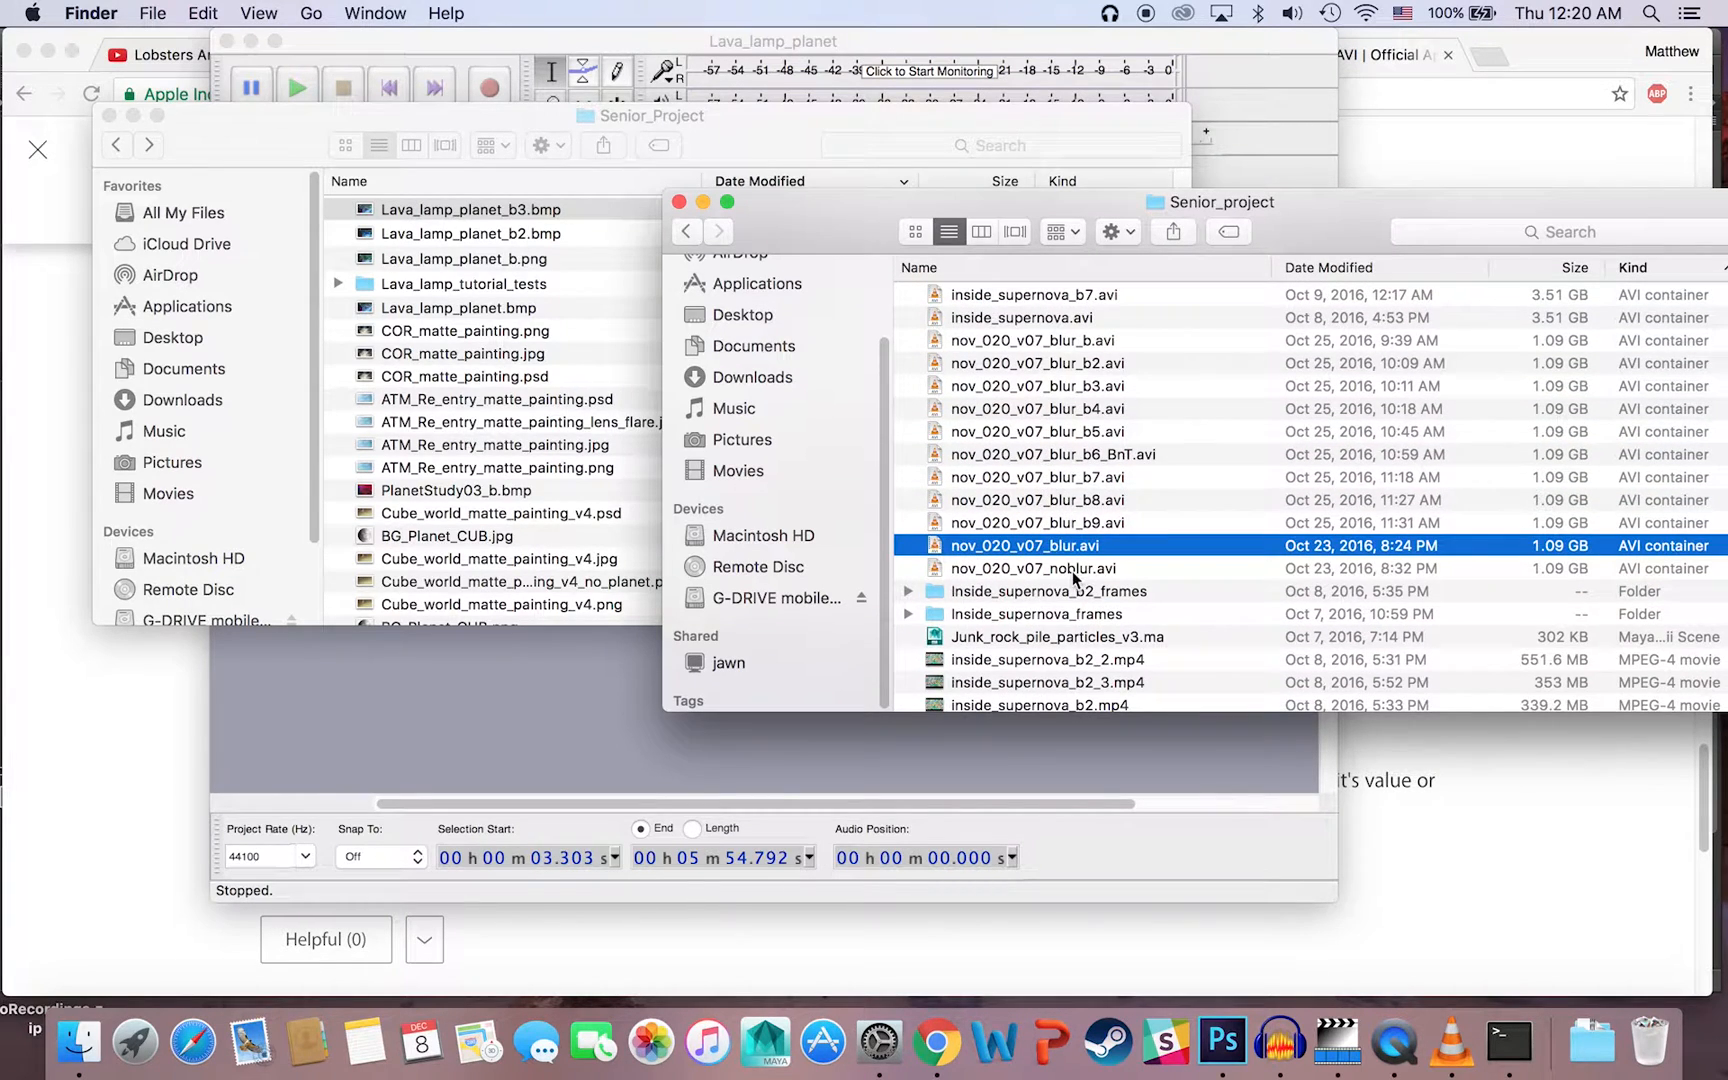
{"action": "right_click", "coordinate": [1022, 548]}
{"action": "mouse_move", "coordinate": [1050, 551]}
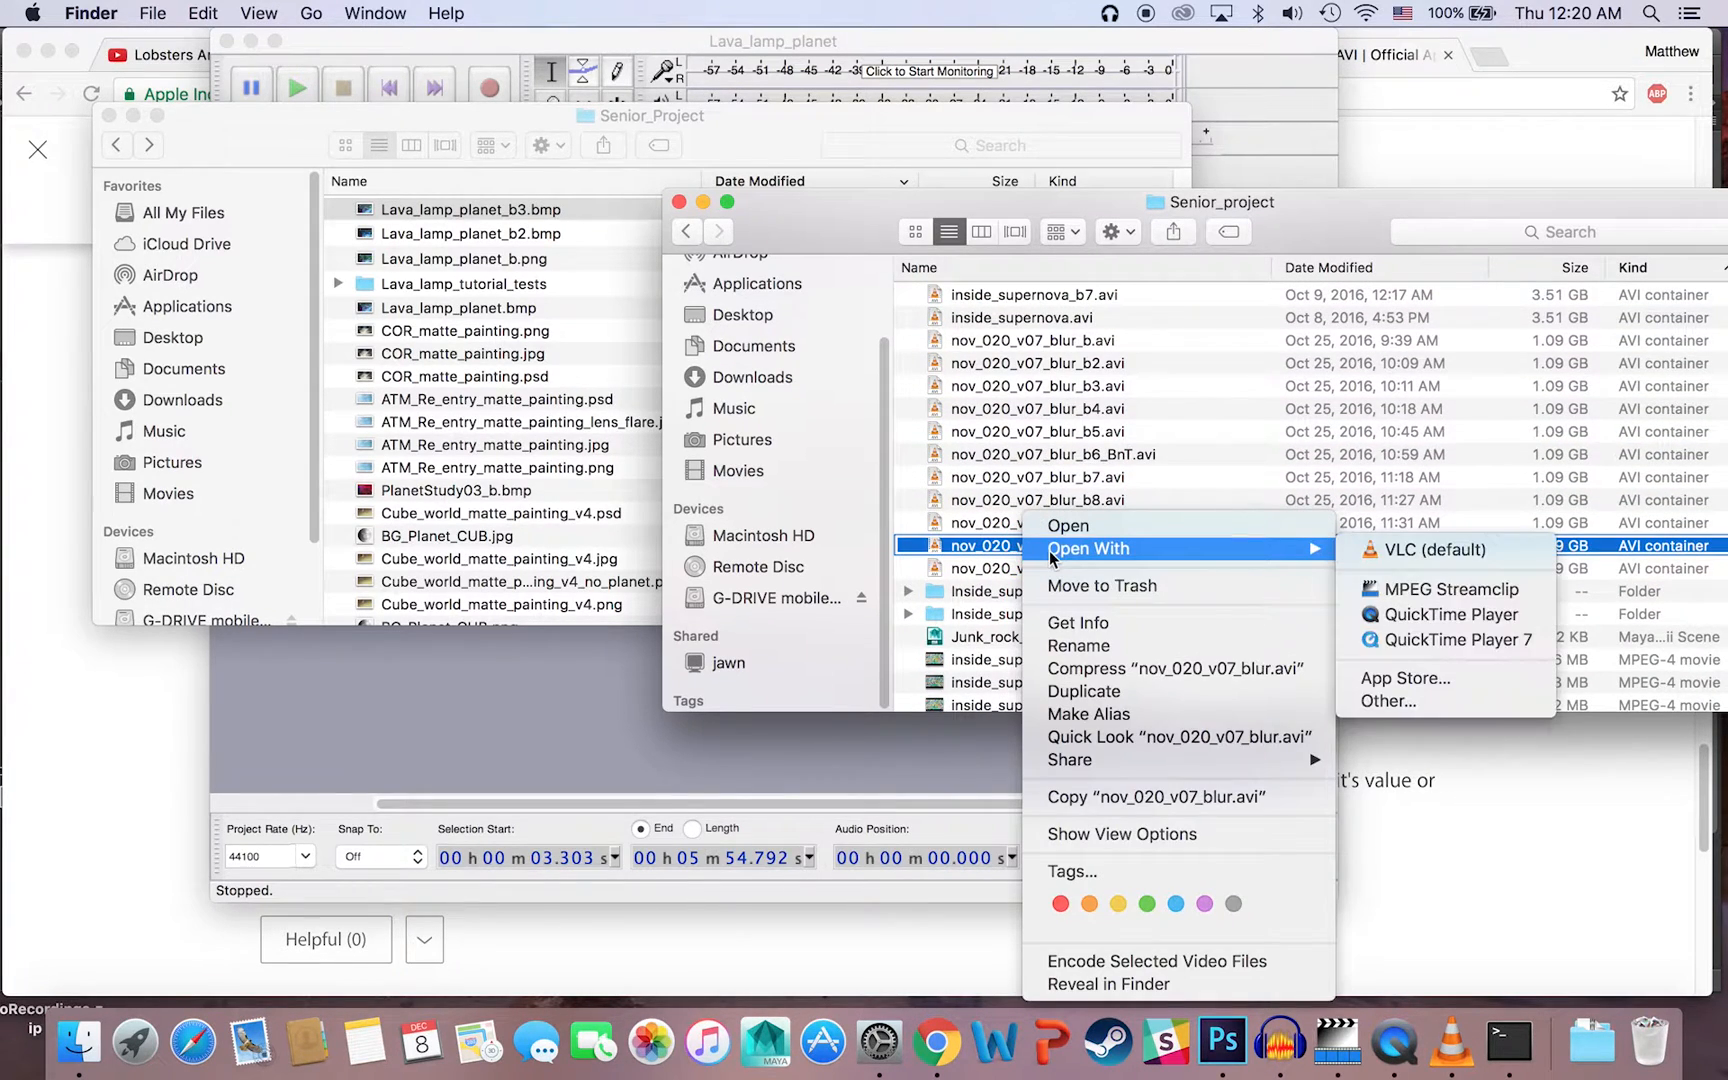
{"action": "left_click", "coordinate": [1368, 546]}
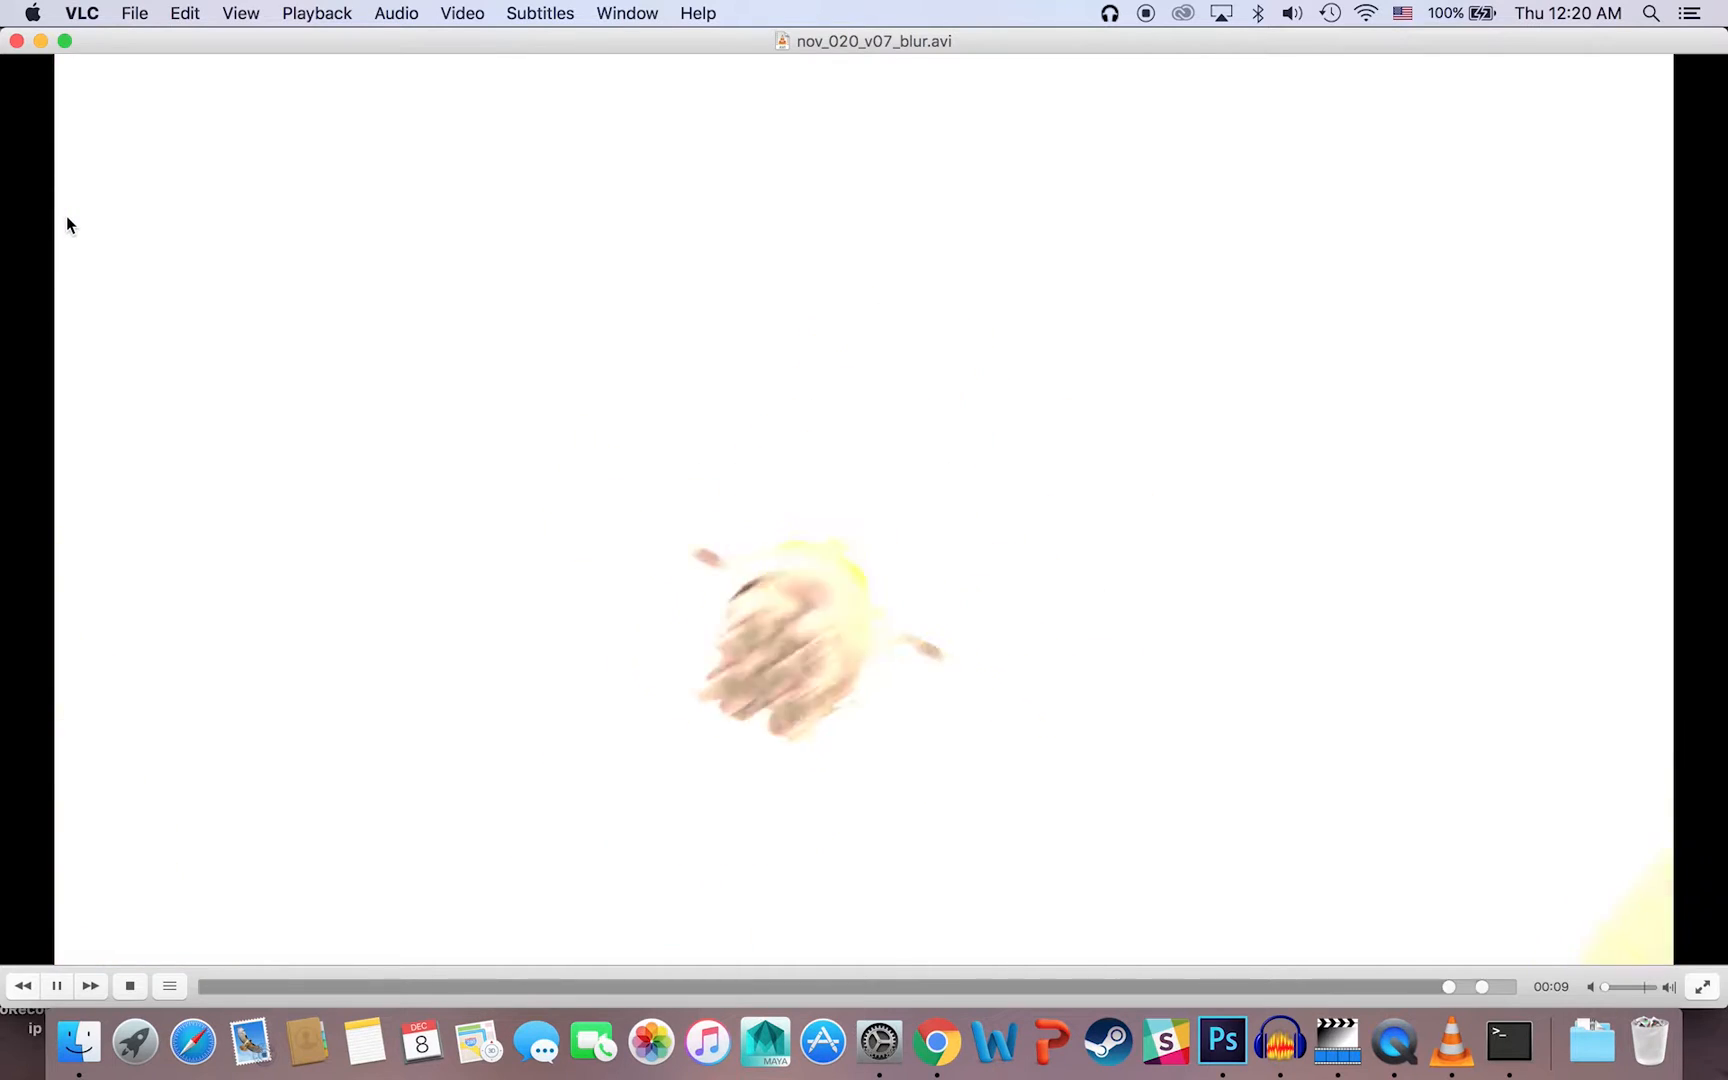
{"action": "left_click", "coordinate": [17, 41]}
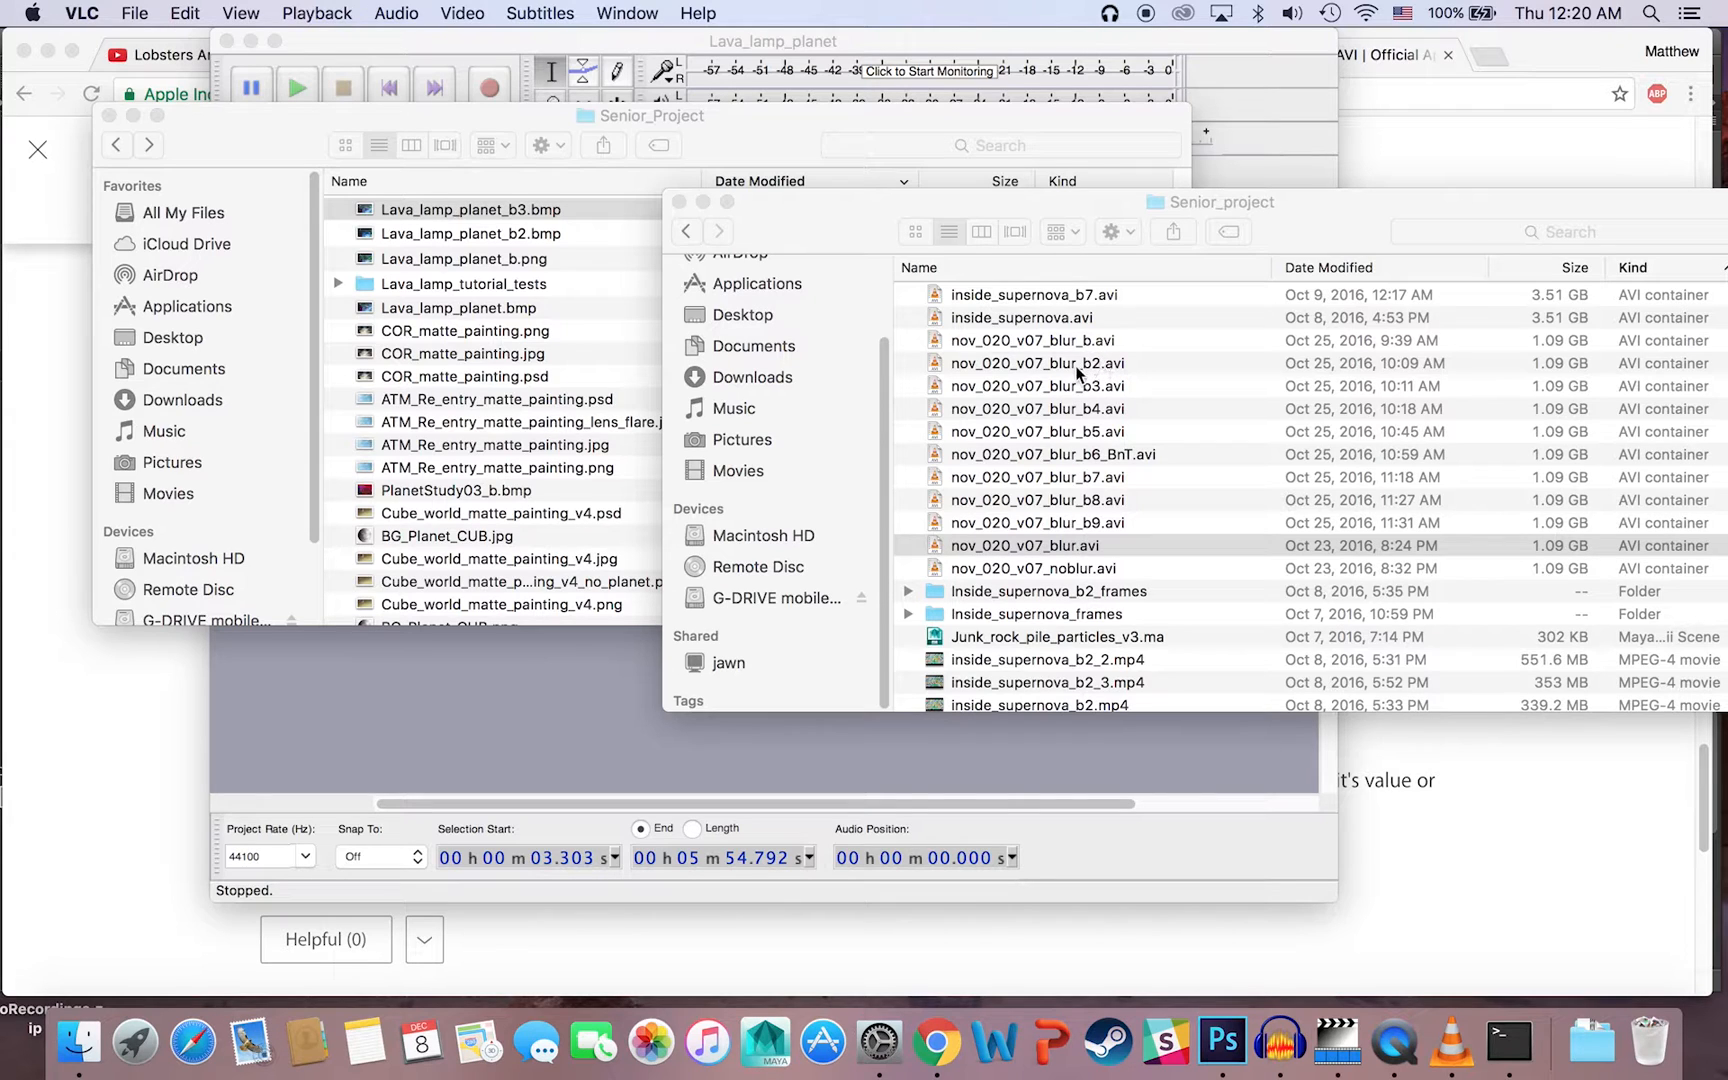
Step: Play nov_020_v07_blur_b.avi from the Senior_project folder in VLC, and return to Finder
{"action": "left_click", "coordinate": [1044, 340]}
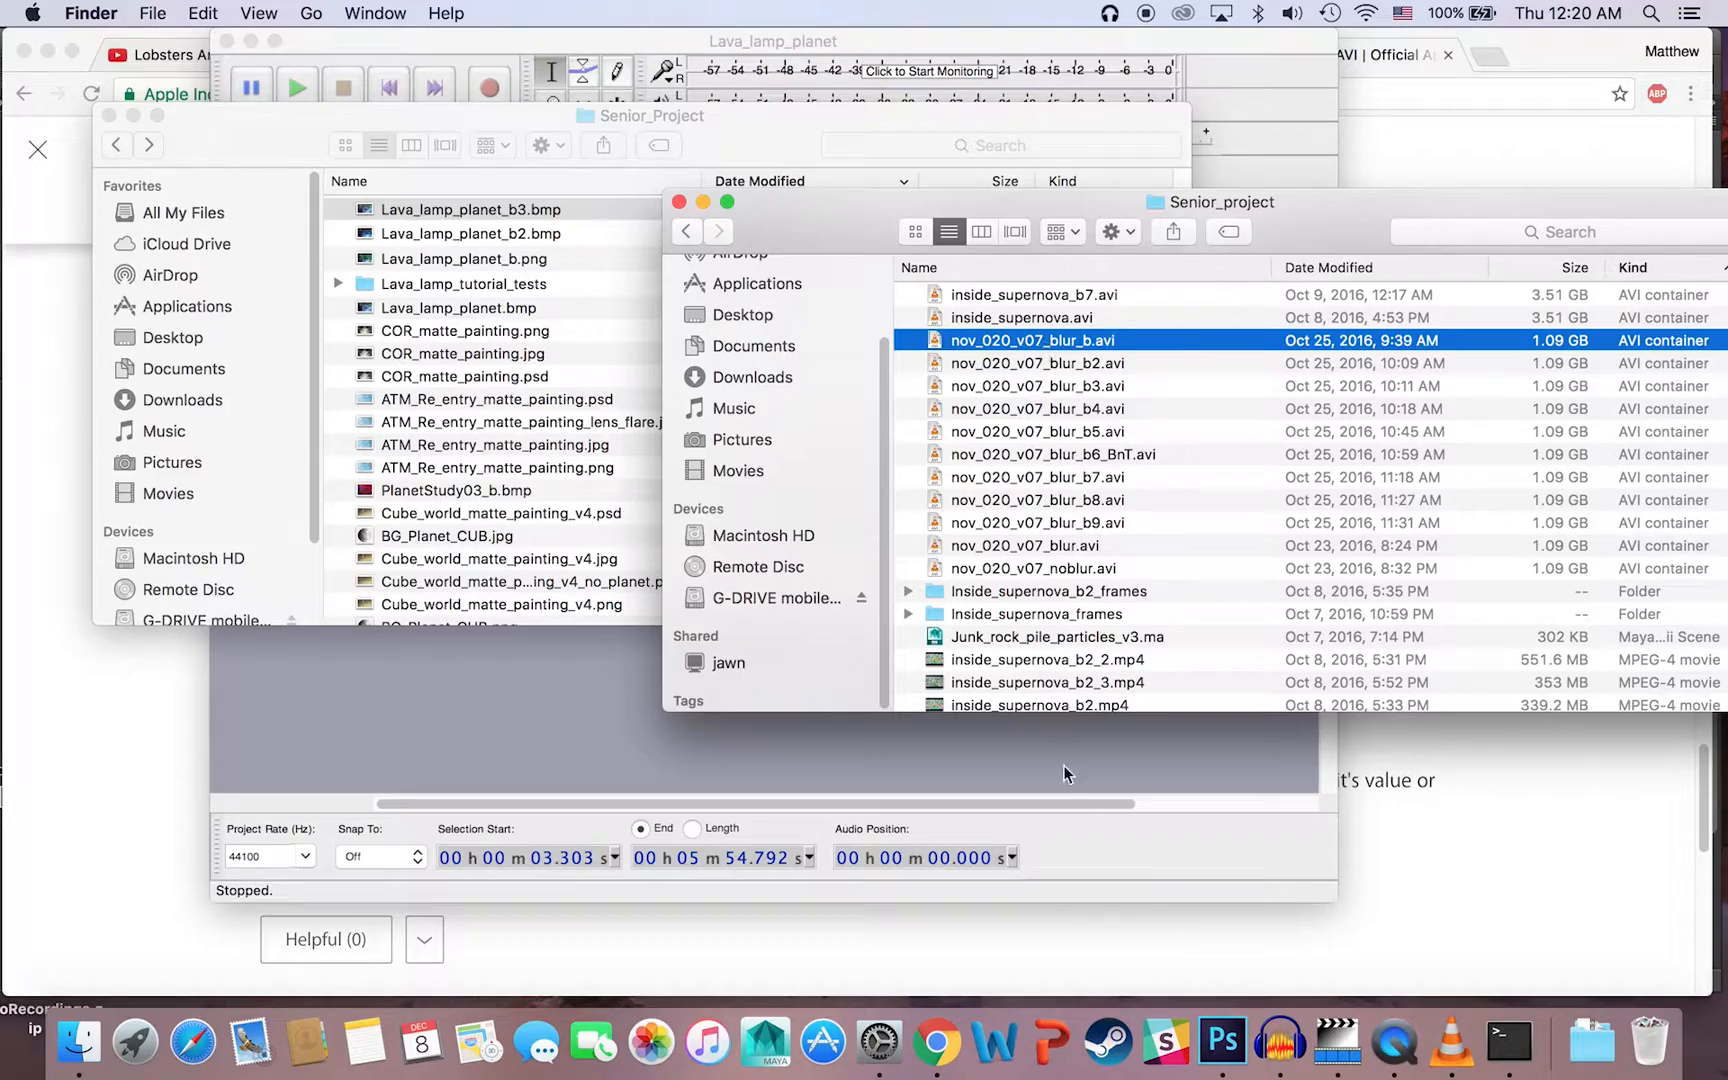
{"action": "double_click", "coordinate": [987, 345]}
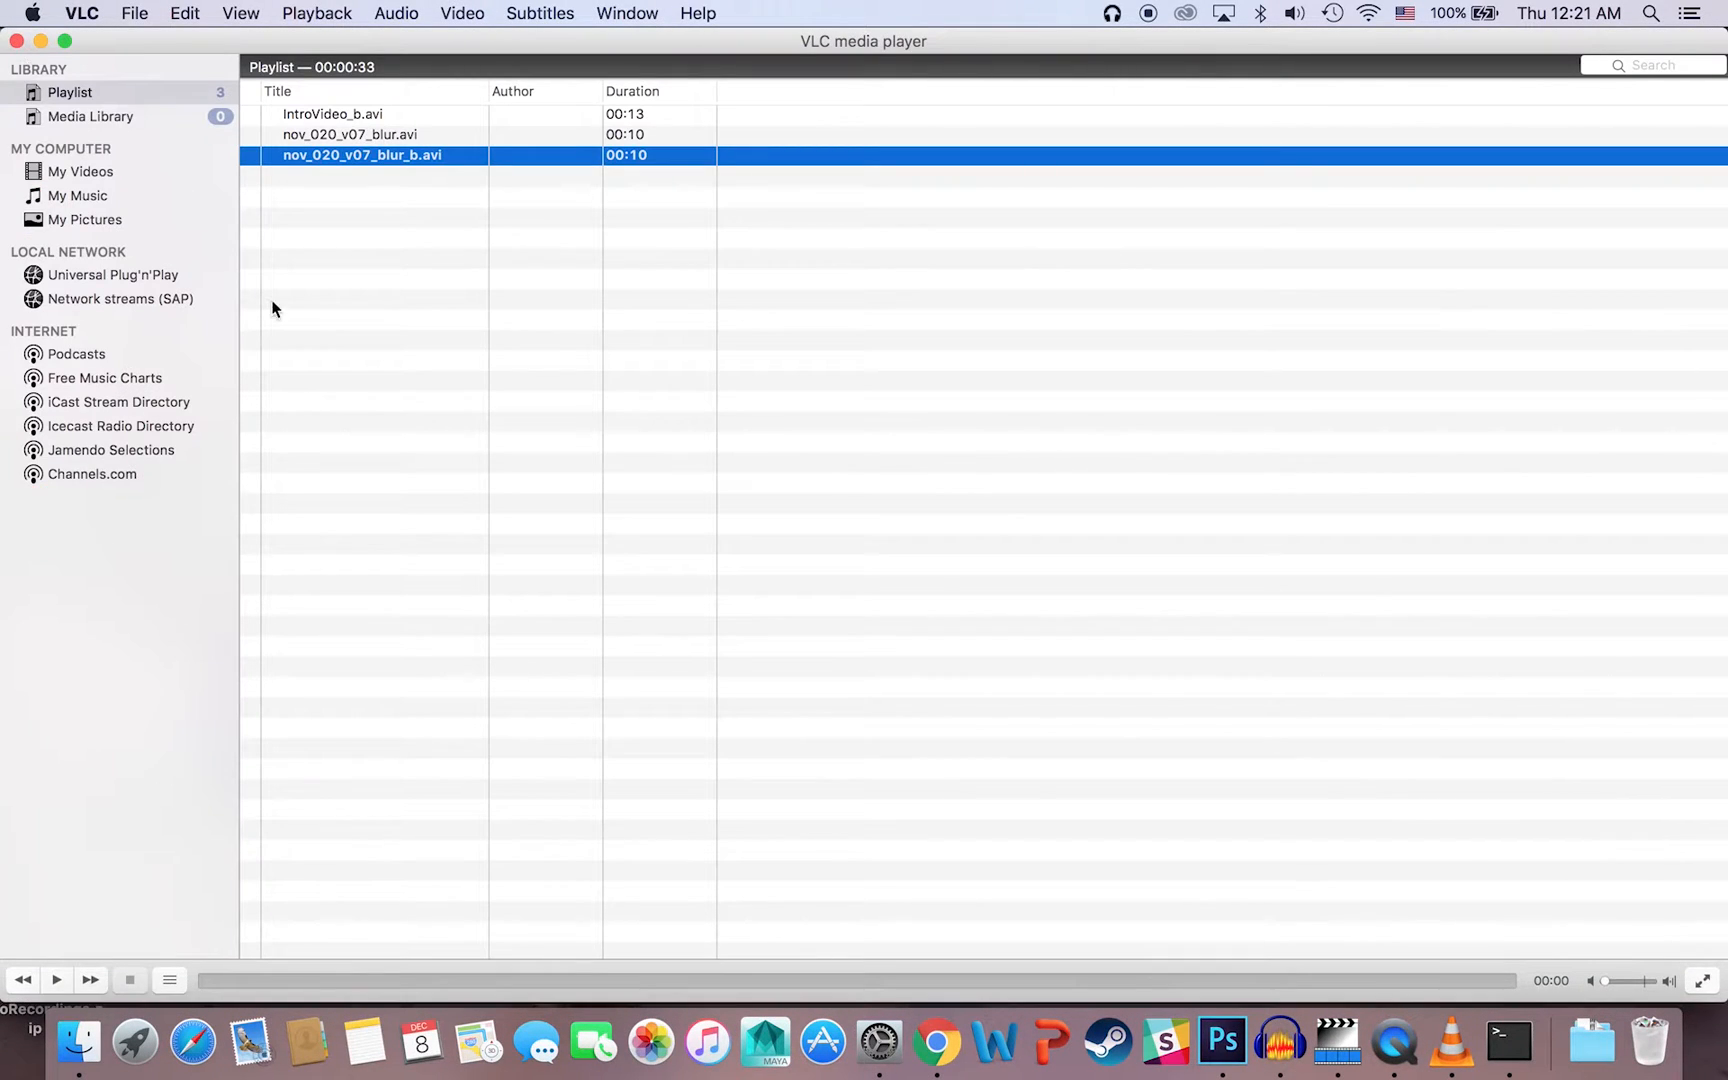
{"action": "left_click", "coordinate": [79, 1041]}
Step: Play inside_supernova_b5.avi in VLC, pause and close it, and bring the Finder window with the Lava_lamp_planet files forward
{"action": "scroll", "coordinate": [1158, 589], "scroll_direction": "up", "scroll_amount": 5}
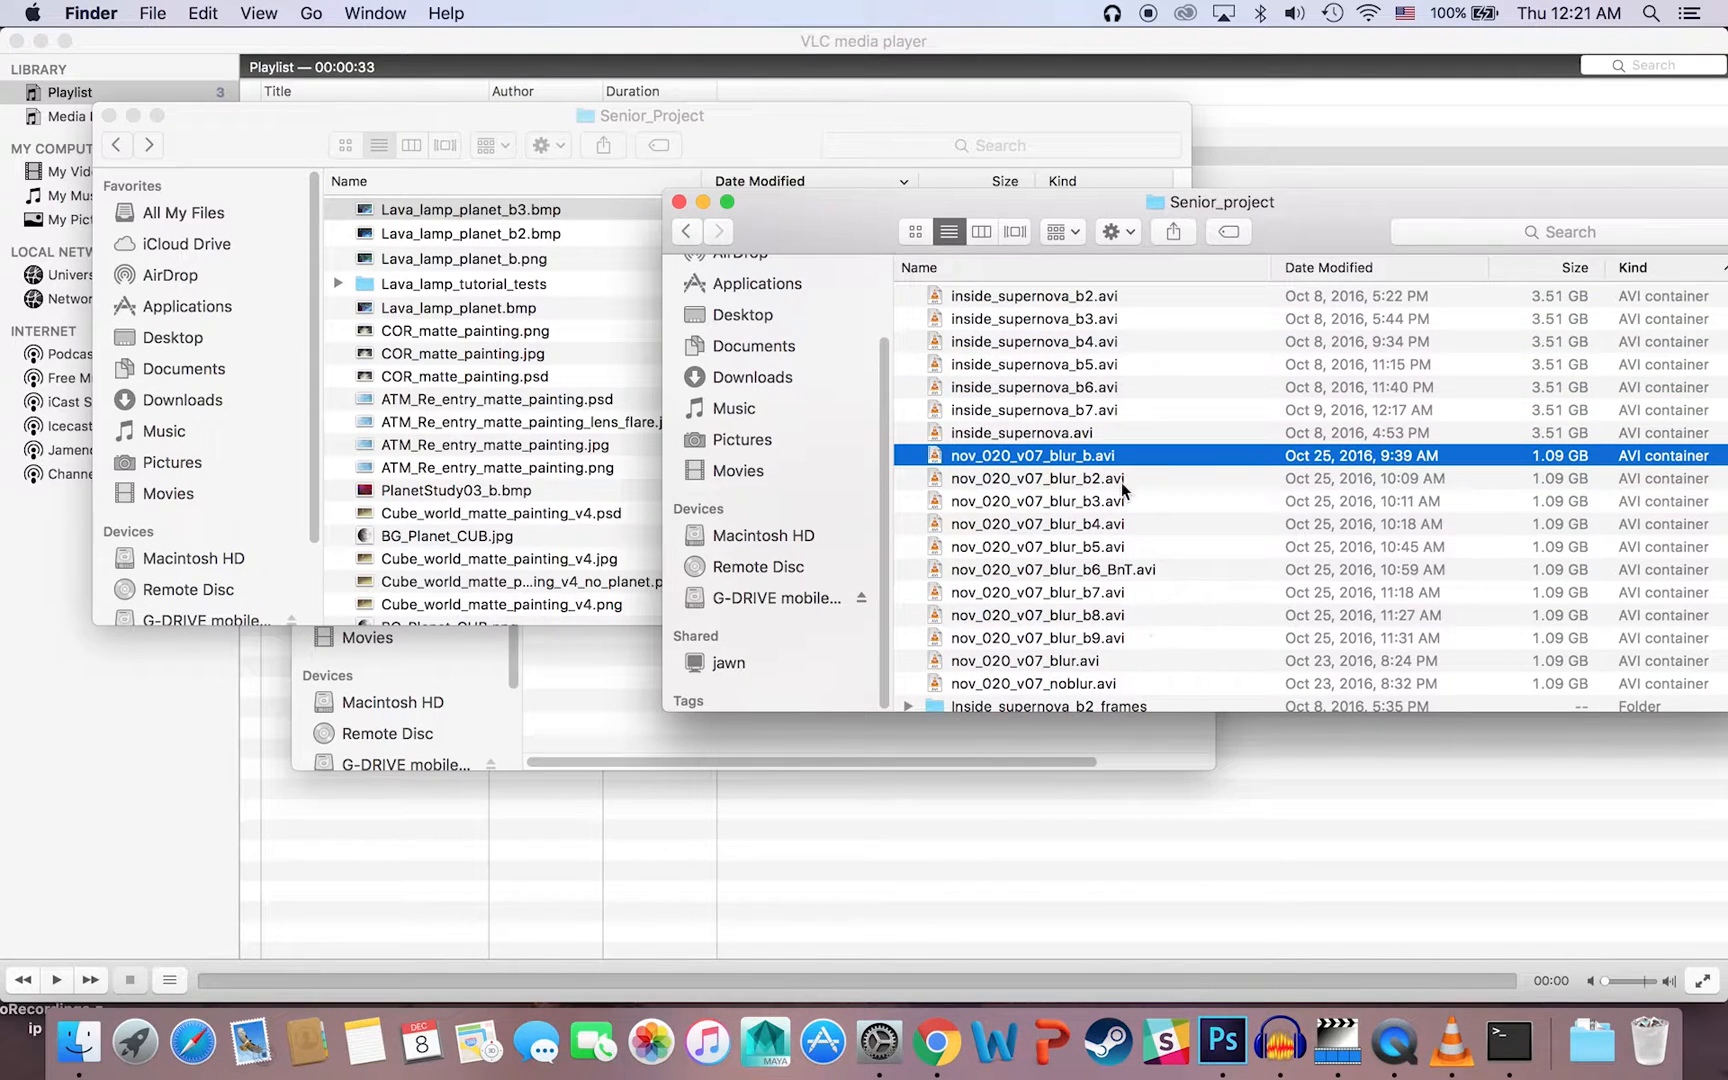
{"action": "left_click", "coordinate": [1089, 368]}
{"action": "double_click", "coordinate": [1089, 369]}
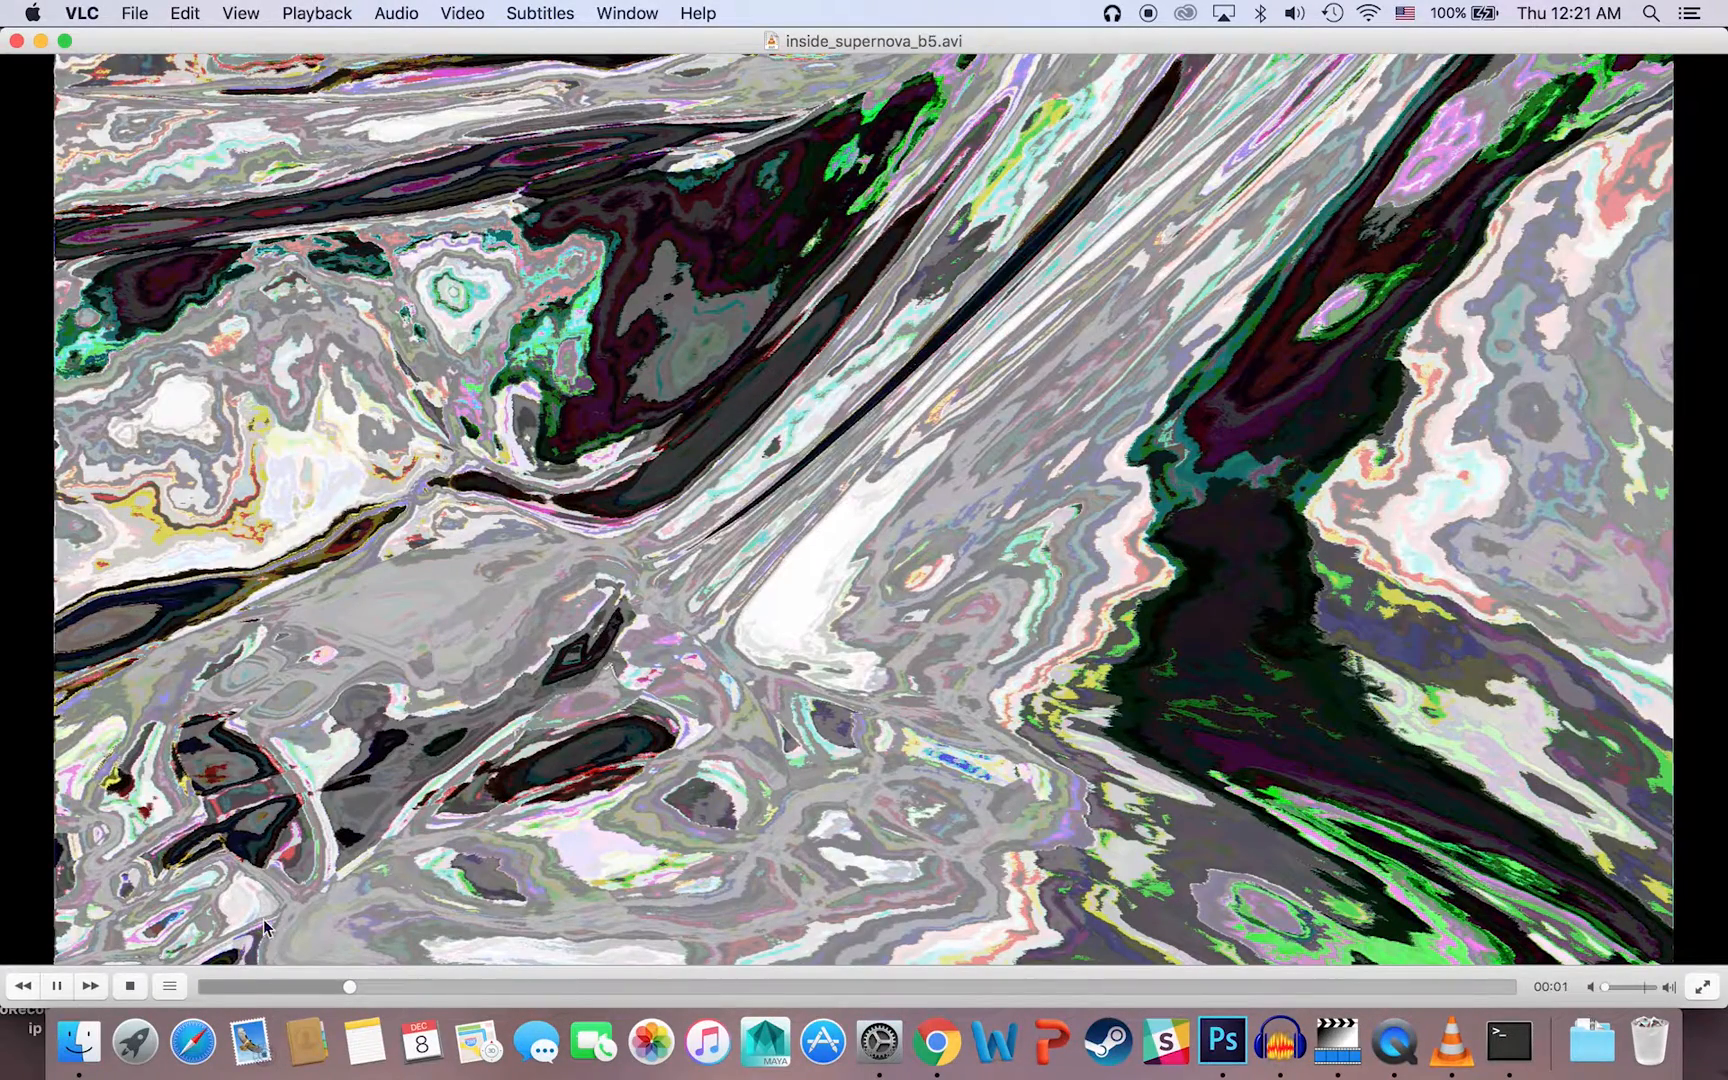
{"action": "left_click", "coordinate": [55, 986]}
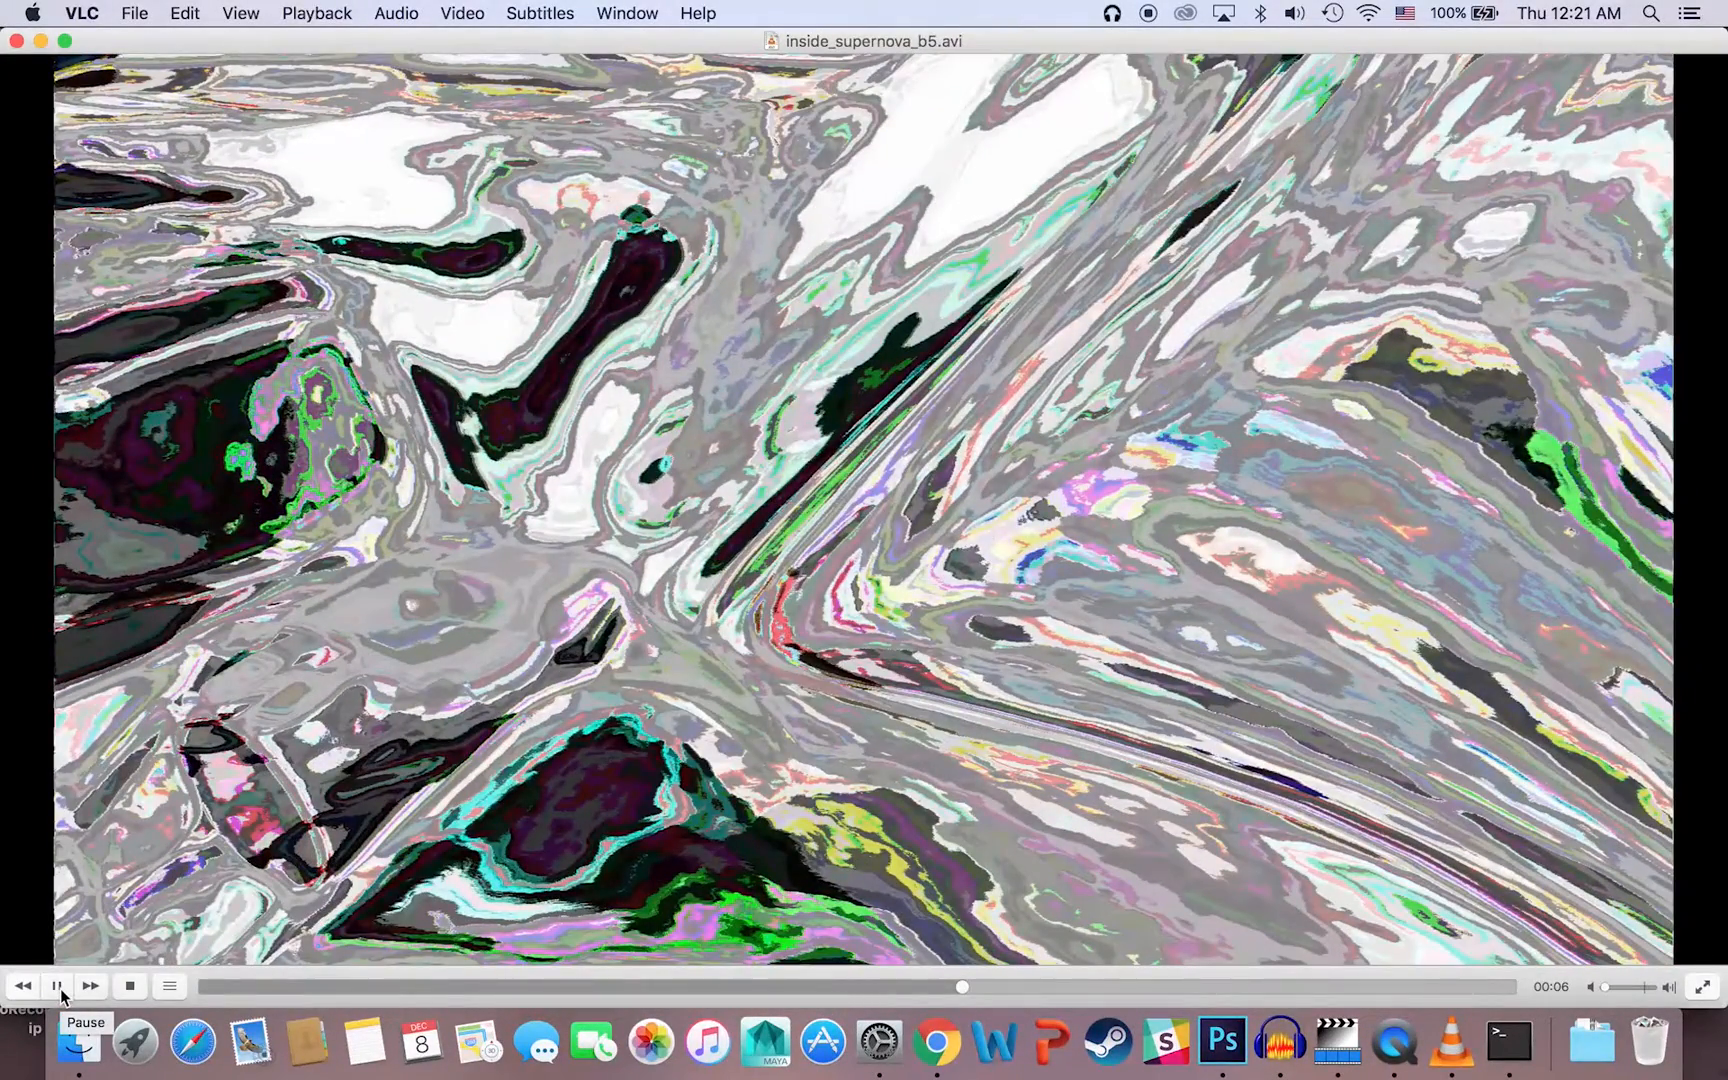
{"action": "left_click", "coordinate": [58, 987]}
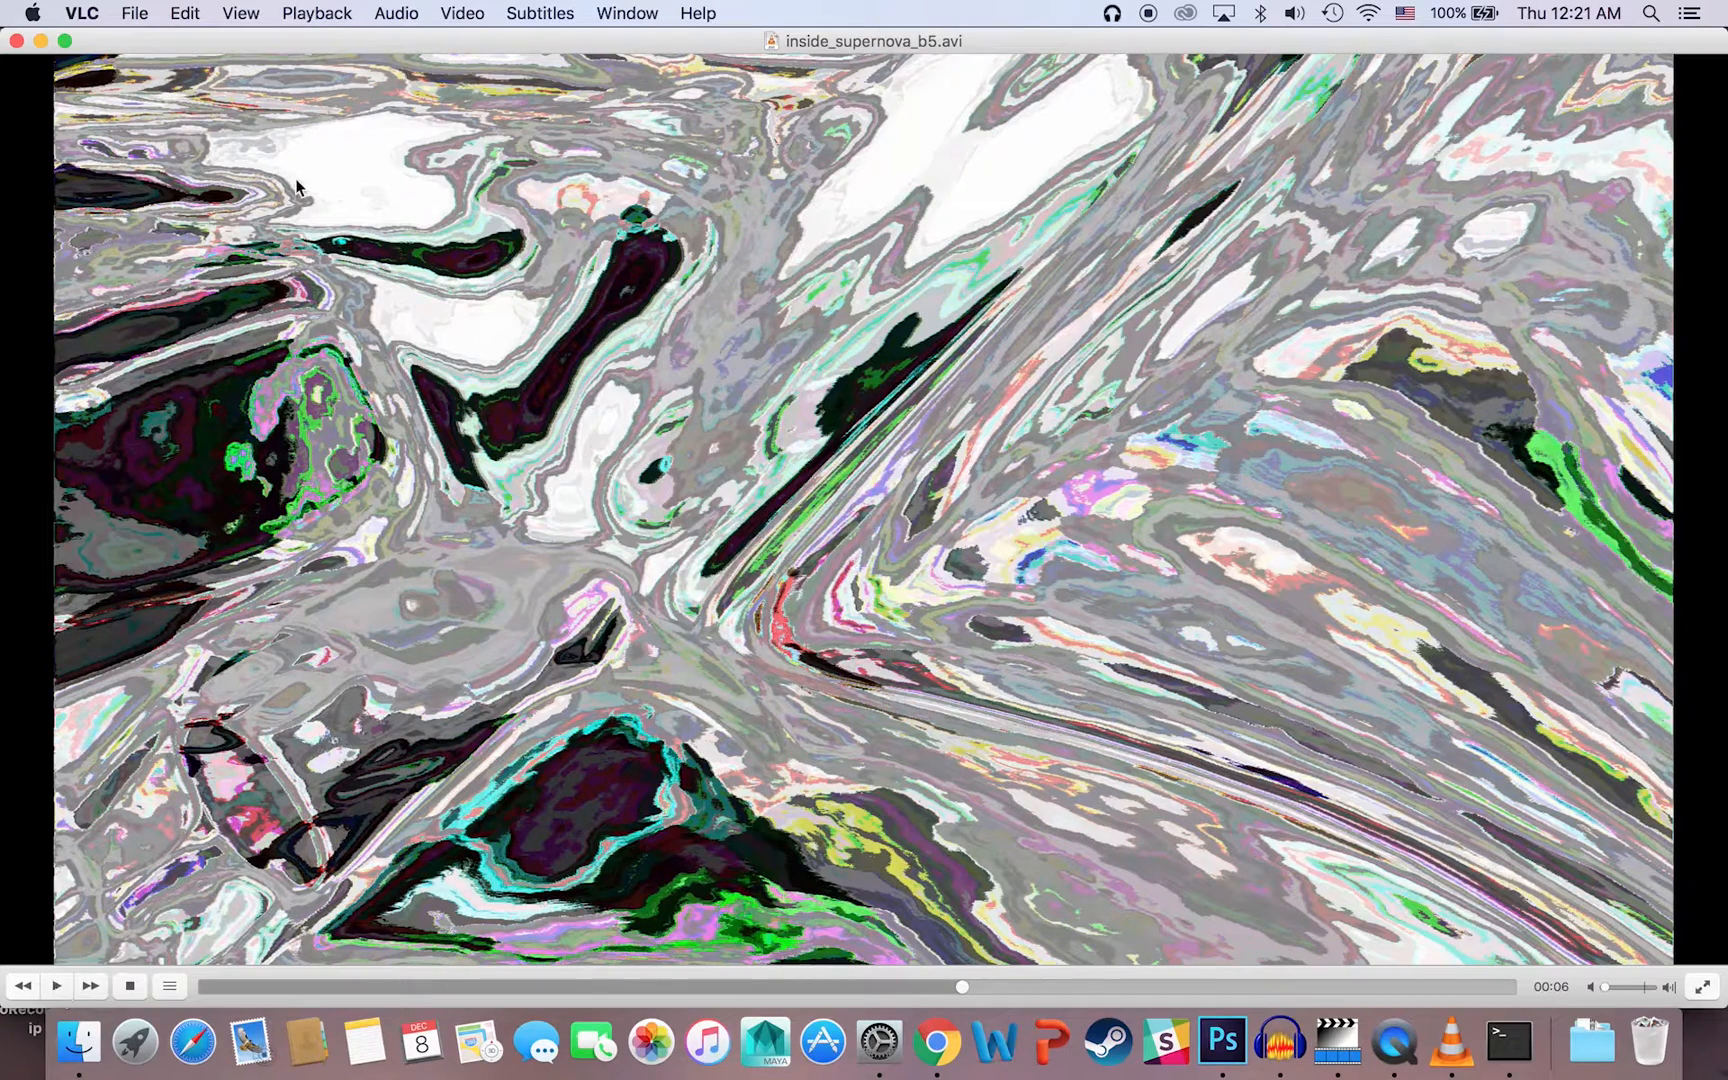
{"action": "left_click", "coordinate": [15, 41]}
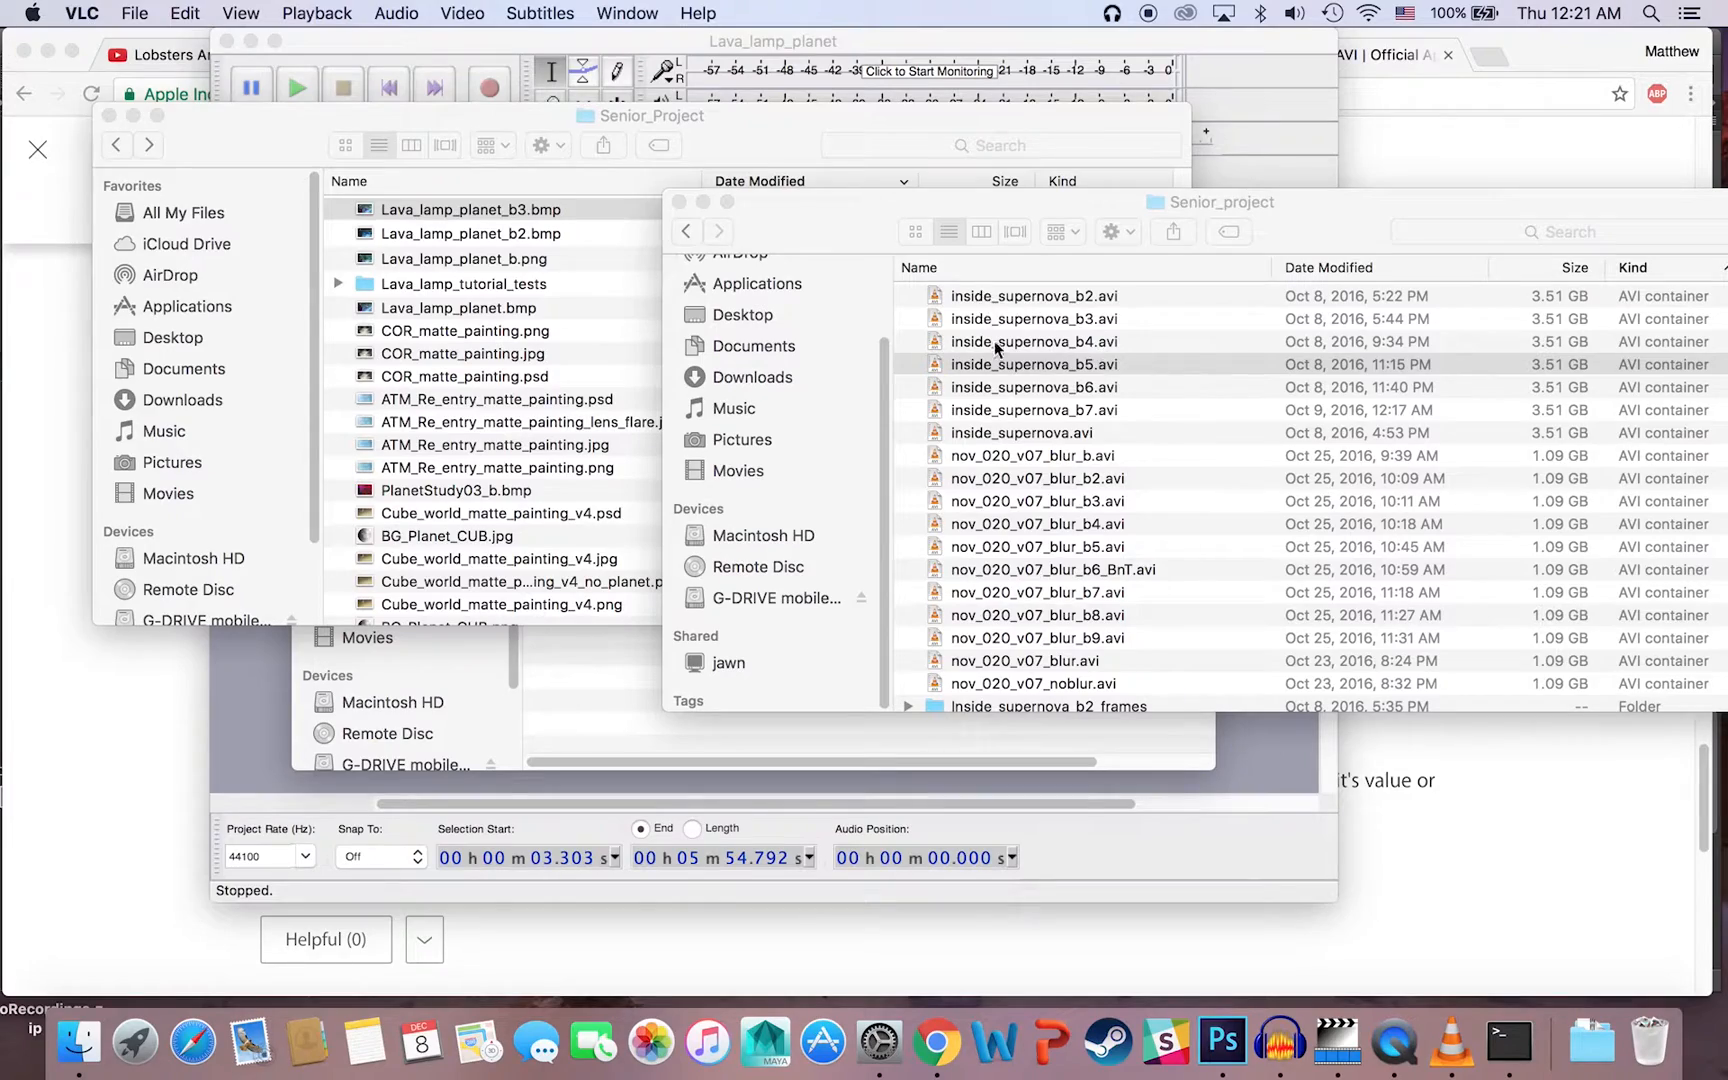
{"action": "left_click", "coordinate": [767, 126]}
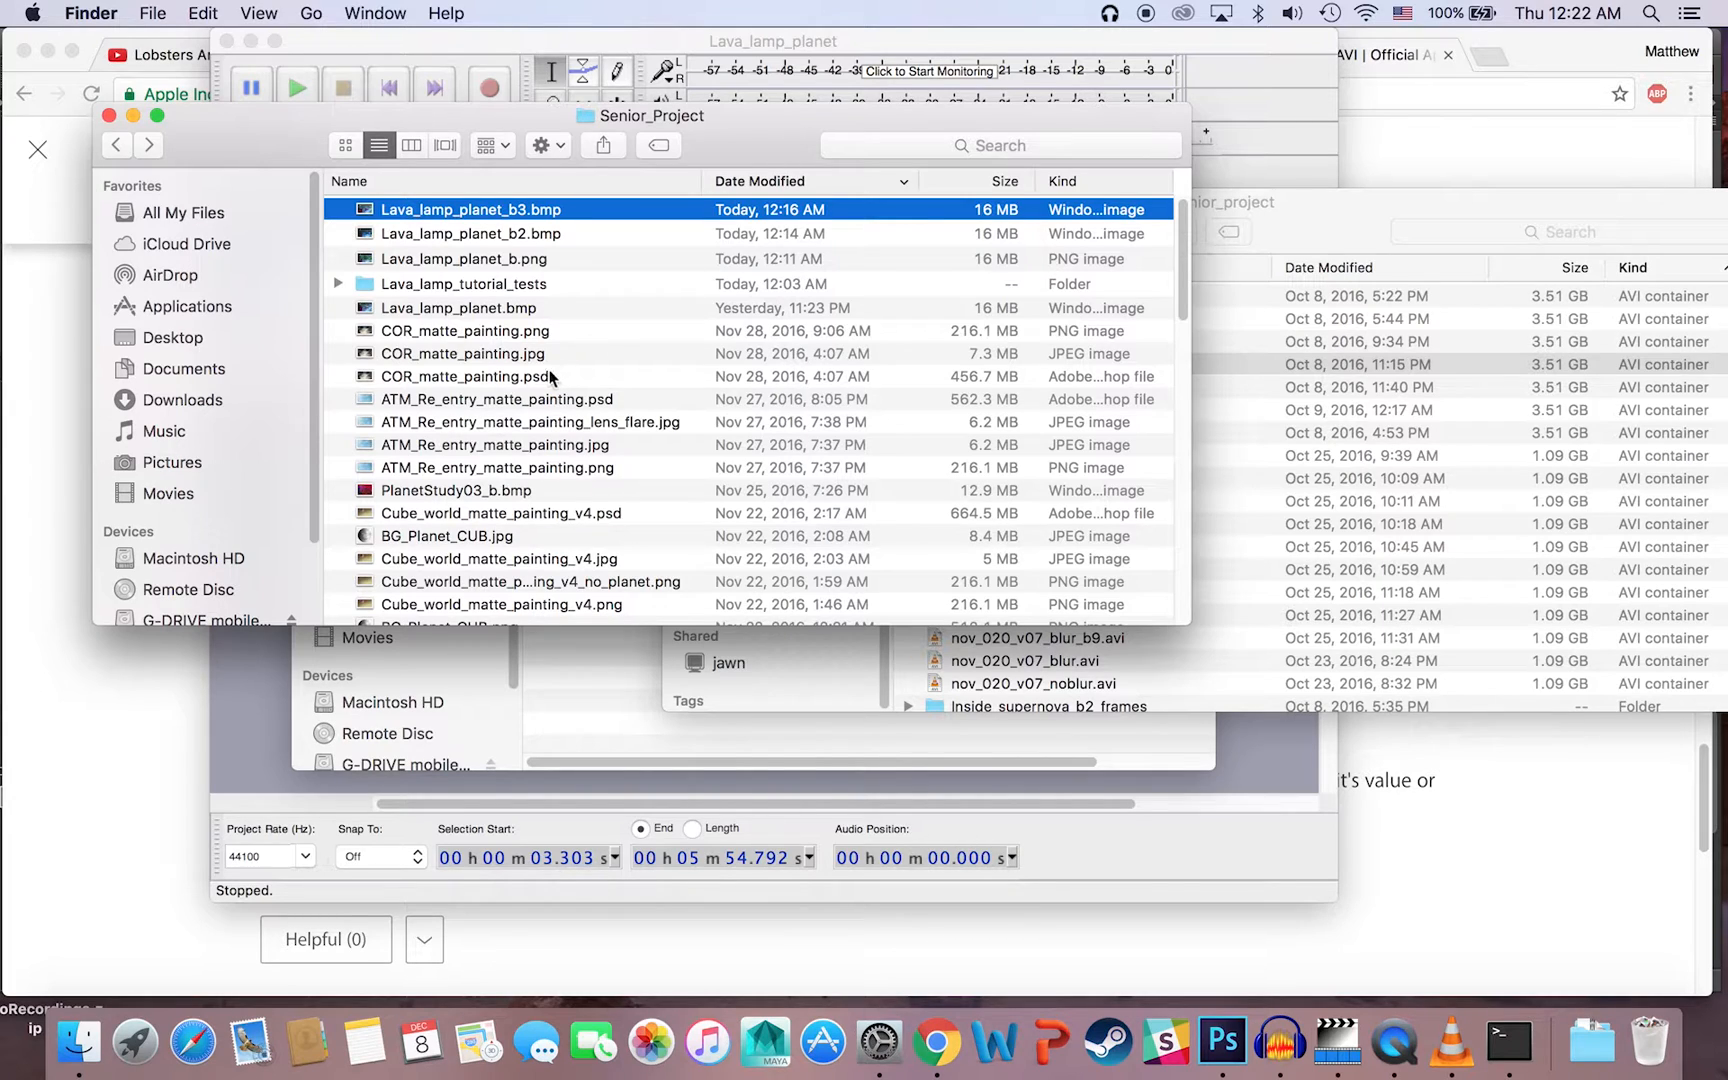
Step: Select Lava_lamp_planet.bmp and look over the MP4 videos listed in the other Senior_project folder window
{"action": "left_click", "coordinate": [470, 310]}
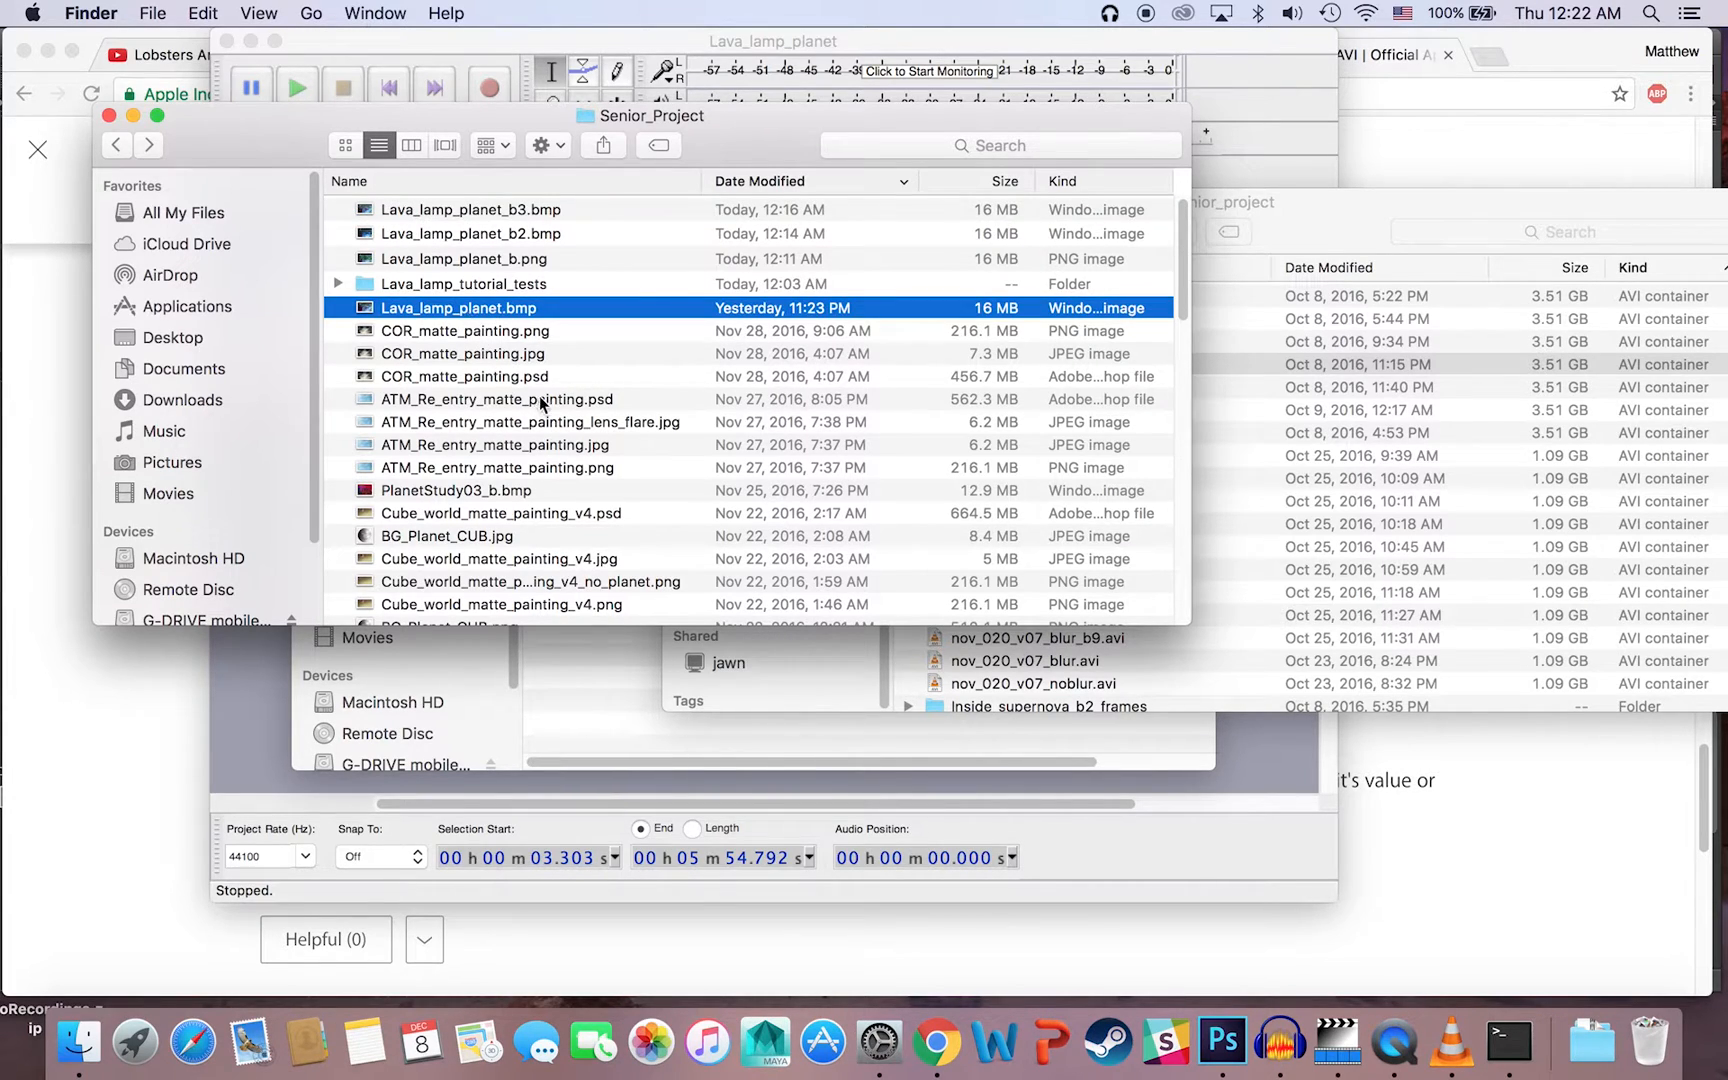
{"action": "left_click", "coordinate": [1314, 225]}
{"action": "scroll", "coordinate": [1038, 363], "scroll_direction": "down", "scroll_amount": 5}
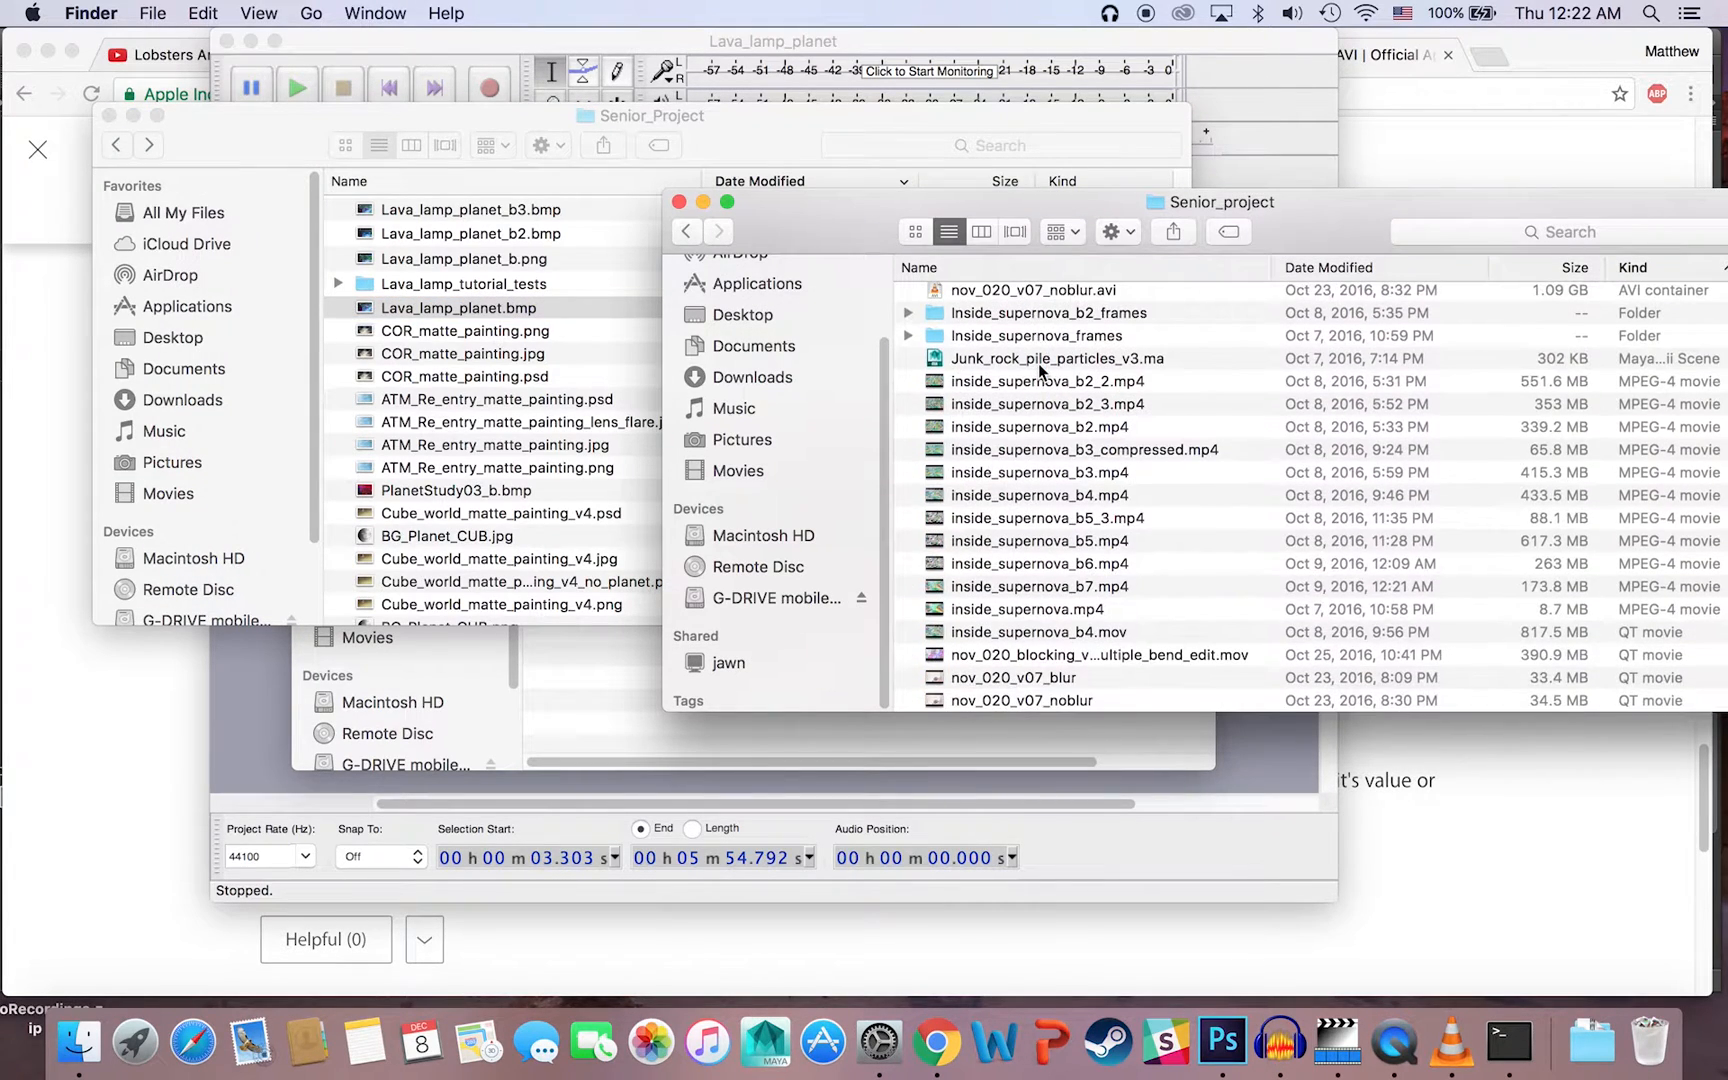
{"action": "scroll", "coordinate": [1038, 363], "scroll_direction": "up", "scroll_amount": 5}
{"action": "left_click", "coordinate": [570, 112]}
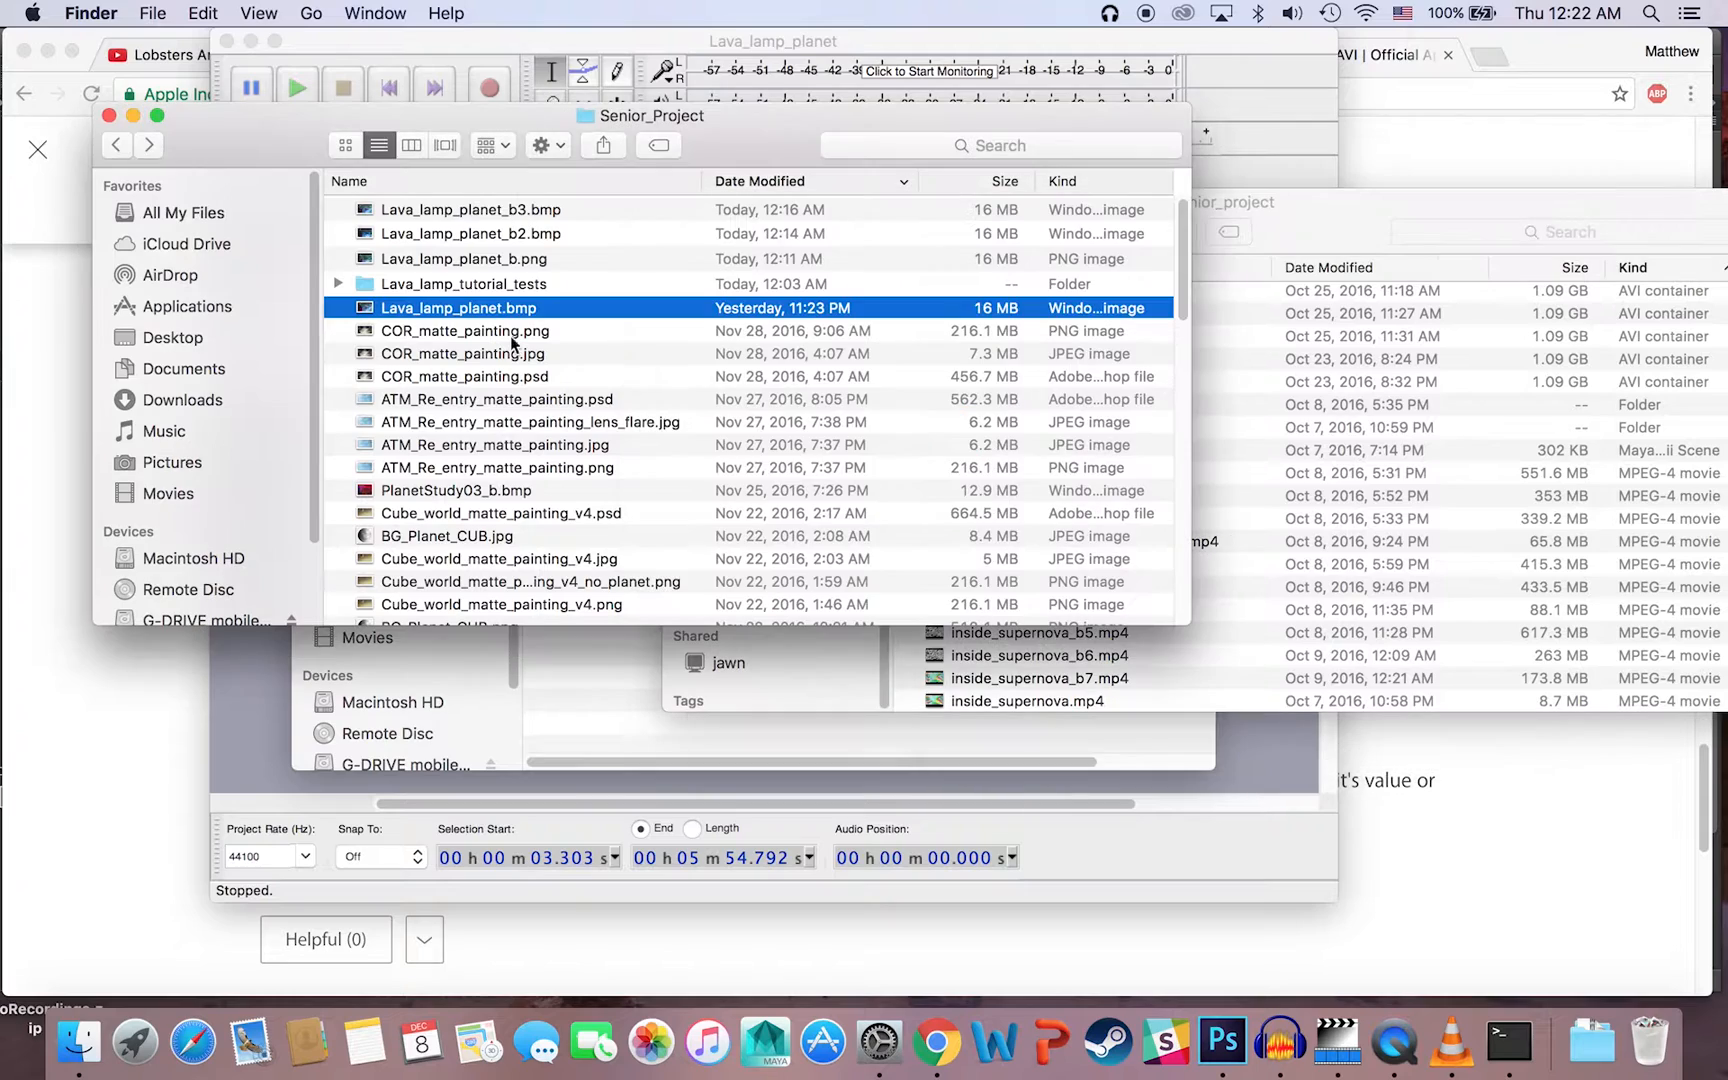
Step: Find the Databending folder in Senior_Project and open the Bent folder inside its Intro_frames subfolder
{"action": "scroll", "coordinate": [512, 388], "scroll_direction": "down", "scroll_amount": 5}
{"action": "scroll", "coordinate": [512, 388], "scroll_direction": "down", "scroll_amount": 10}
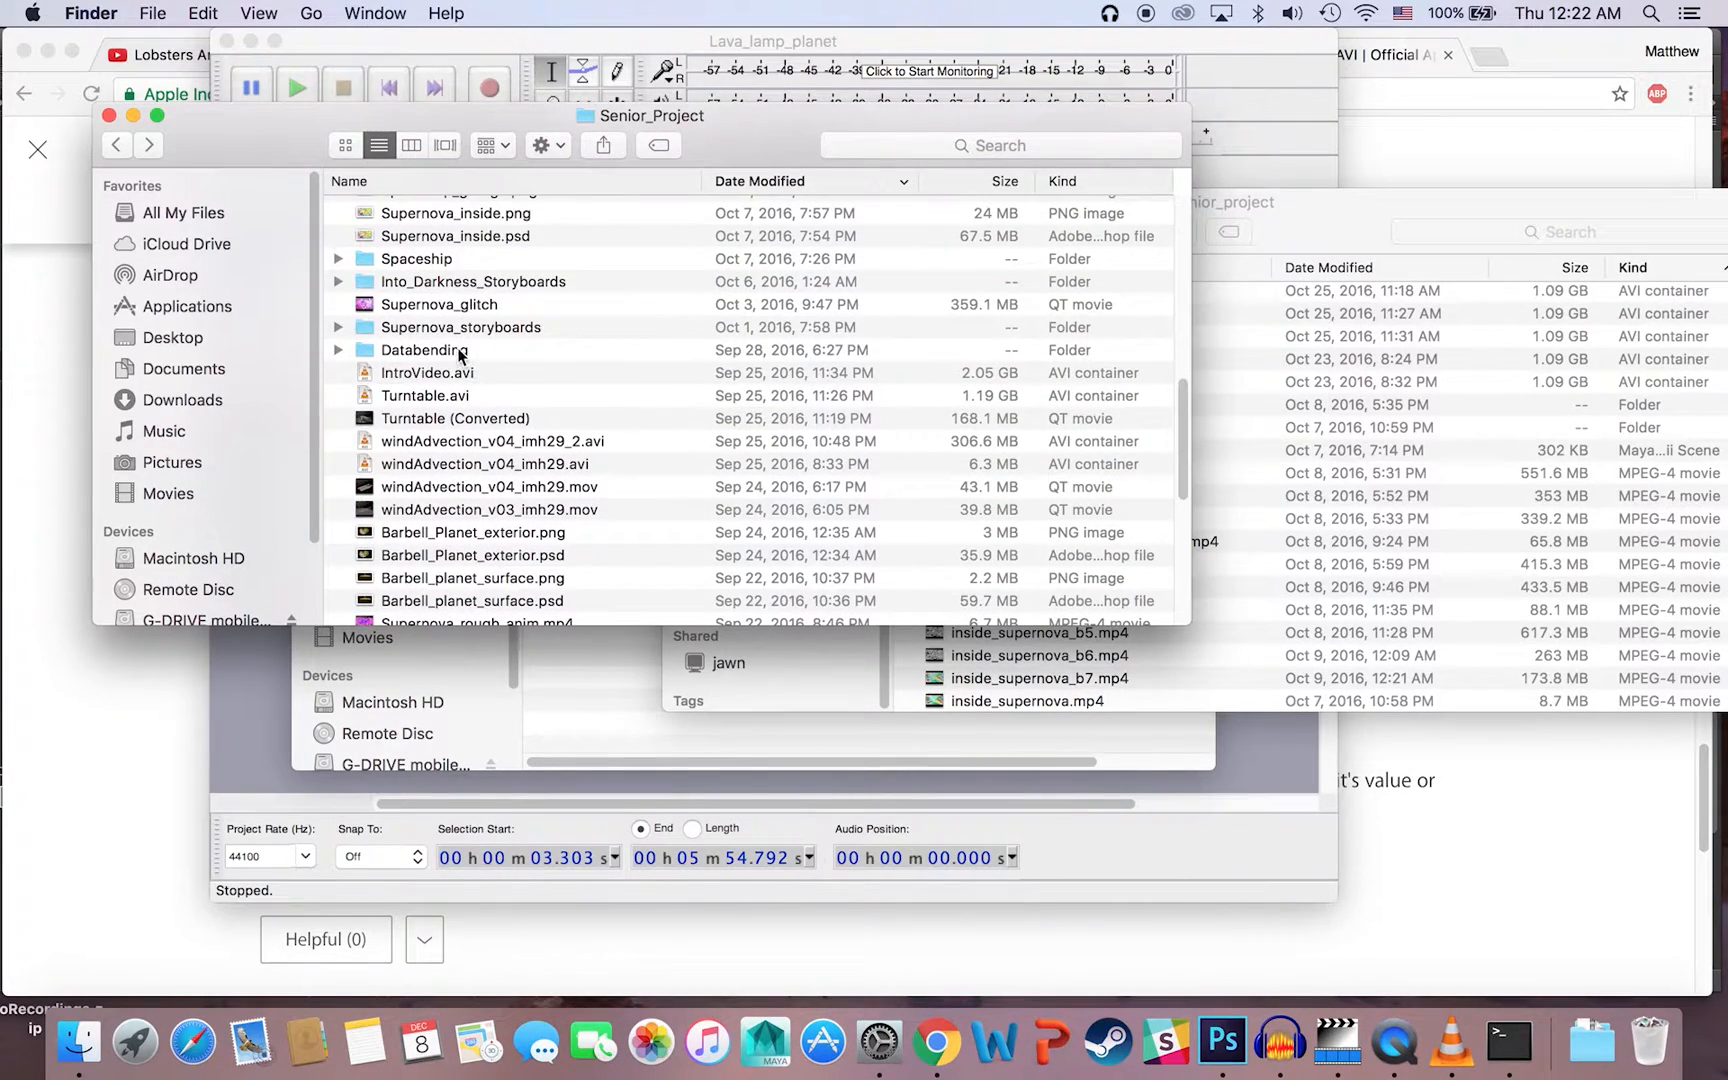
{"action": "double_click", "coordinate": [456, 348]}
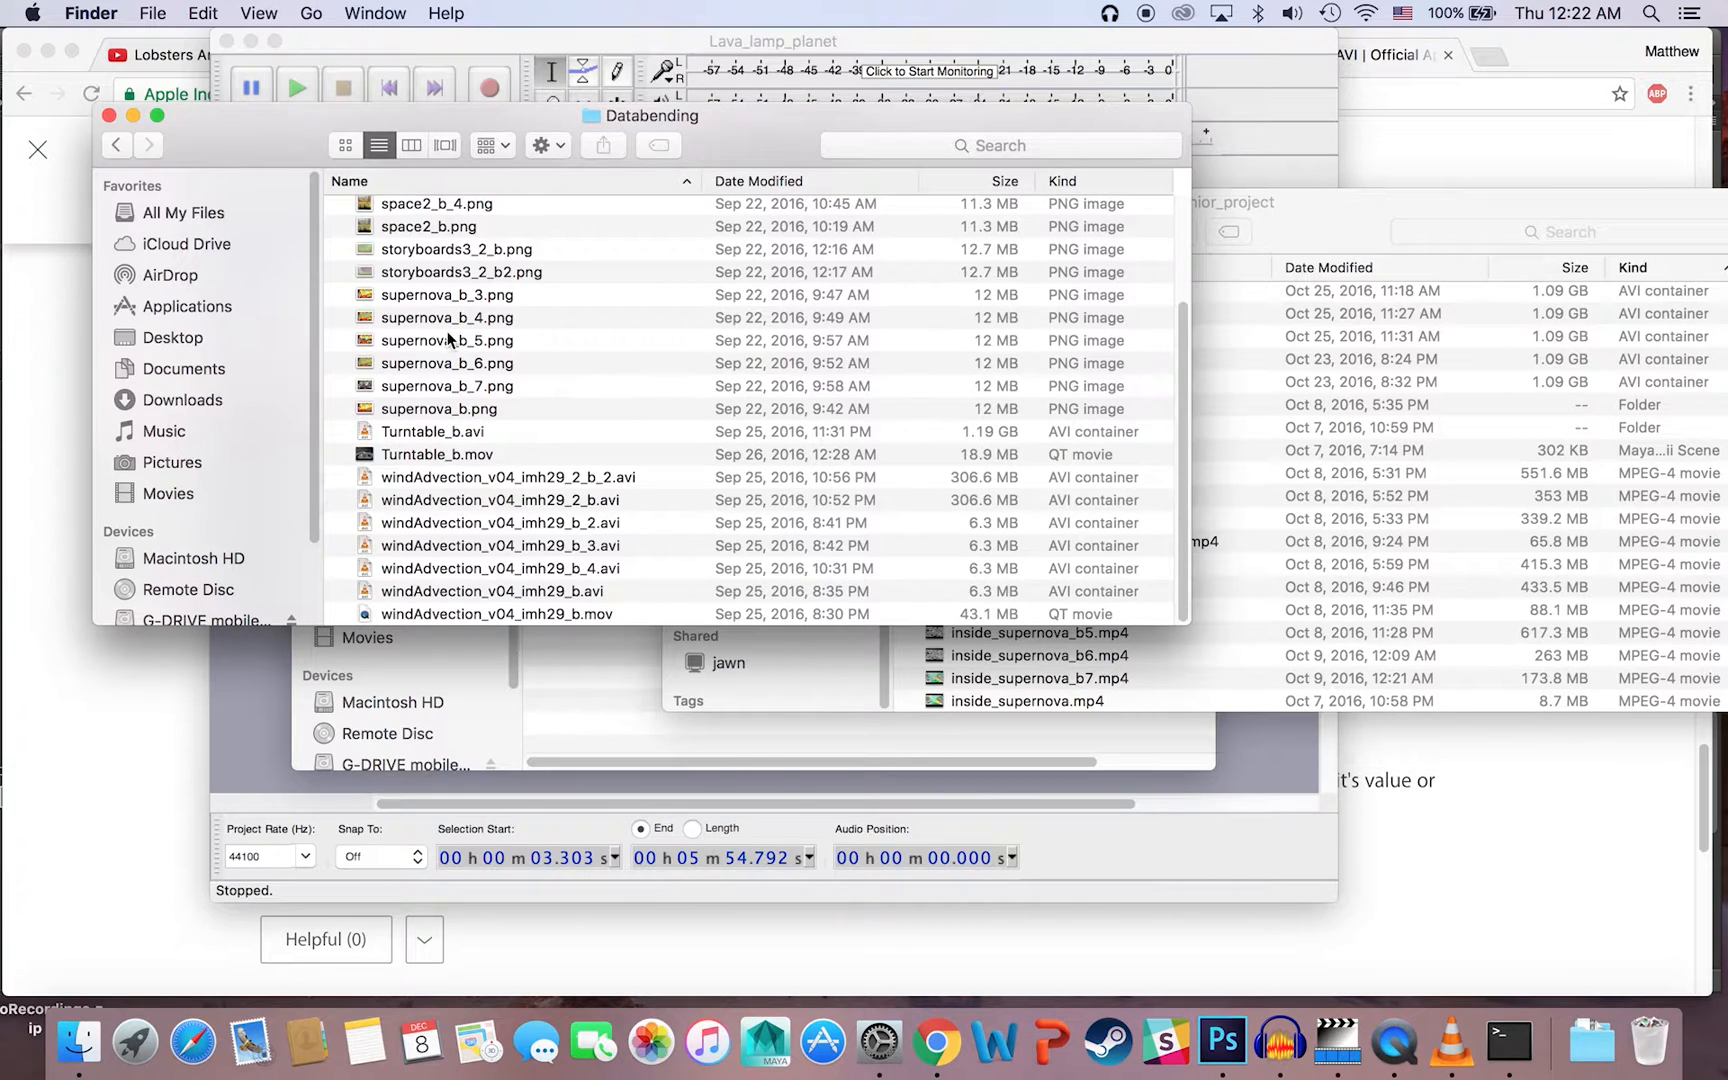
{"action": "scroll", "coordinate": [450, 335], "scroll_direction": "up", "scroll_amount": 5}
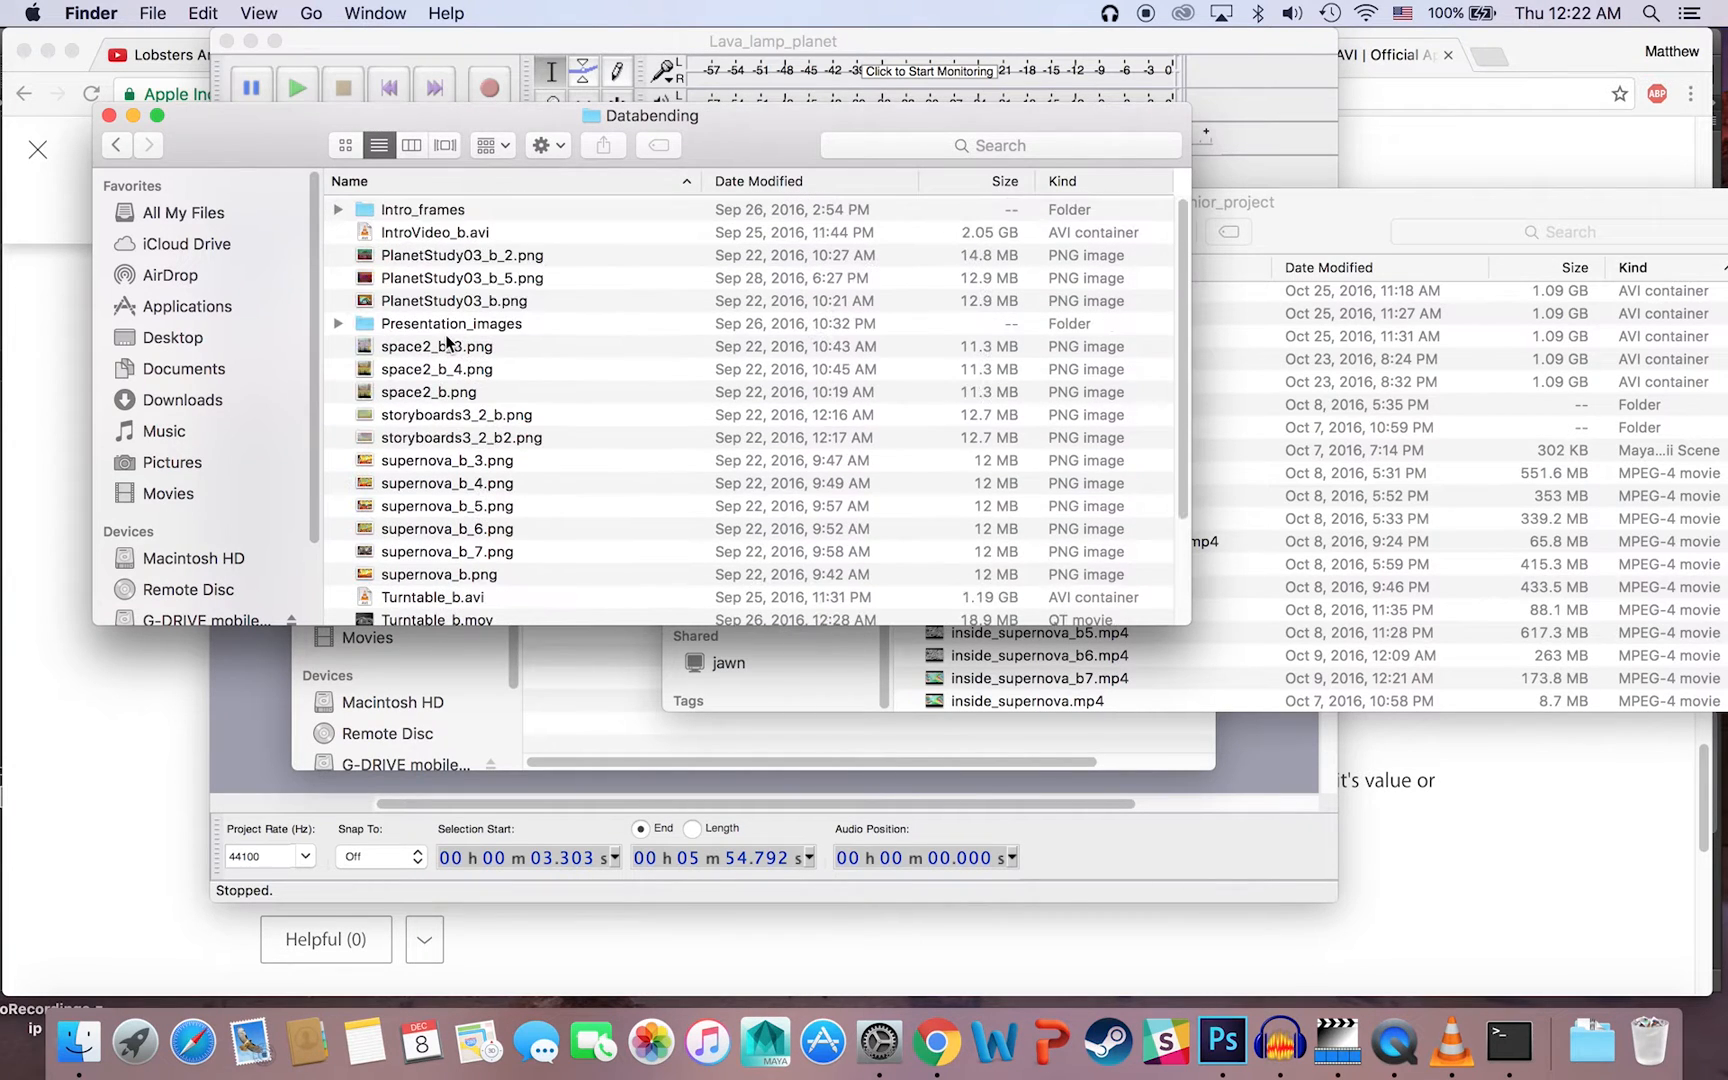
{"action": "double_click", "coordinate": [429, 212]}
{"action": "double_click", "coordinate": [429, 211]}
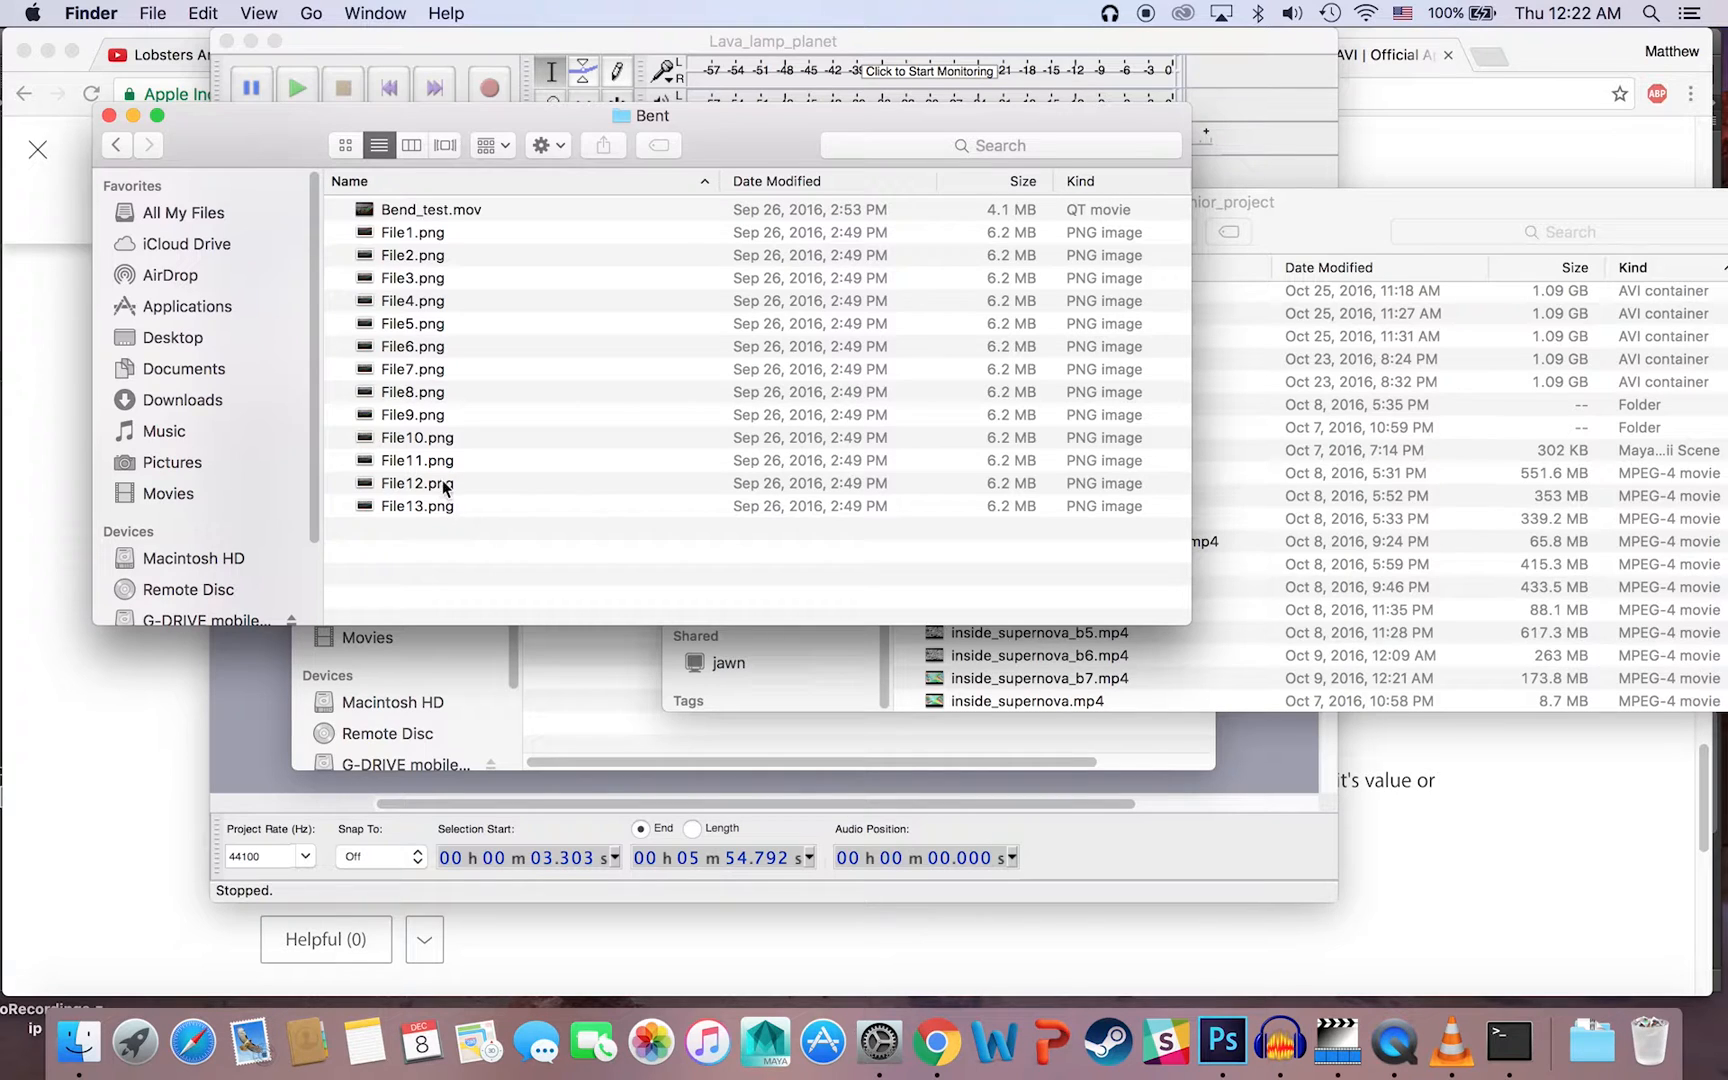
Step: Play Bend_test.mov from the Bent folder several times in QuickTime Player, scrub through it, and close the player
{"action": "double_click", "coordinate": [437, 212]}
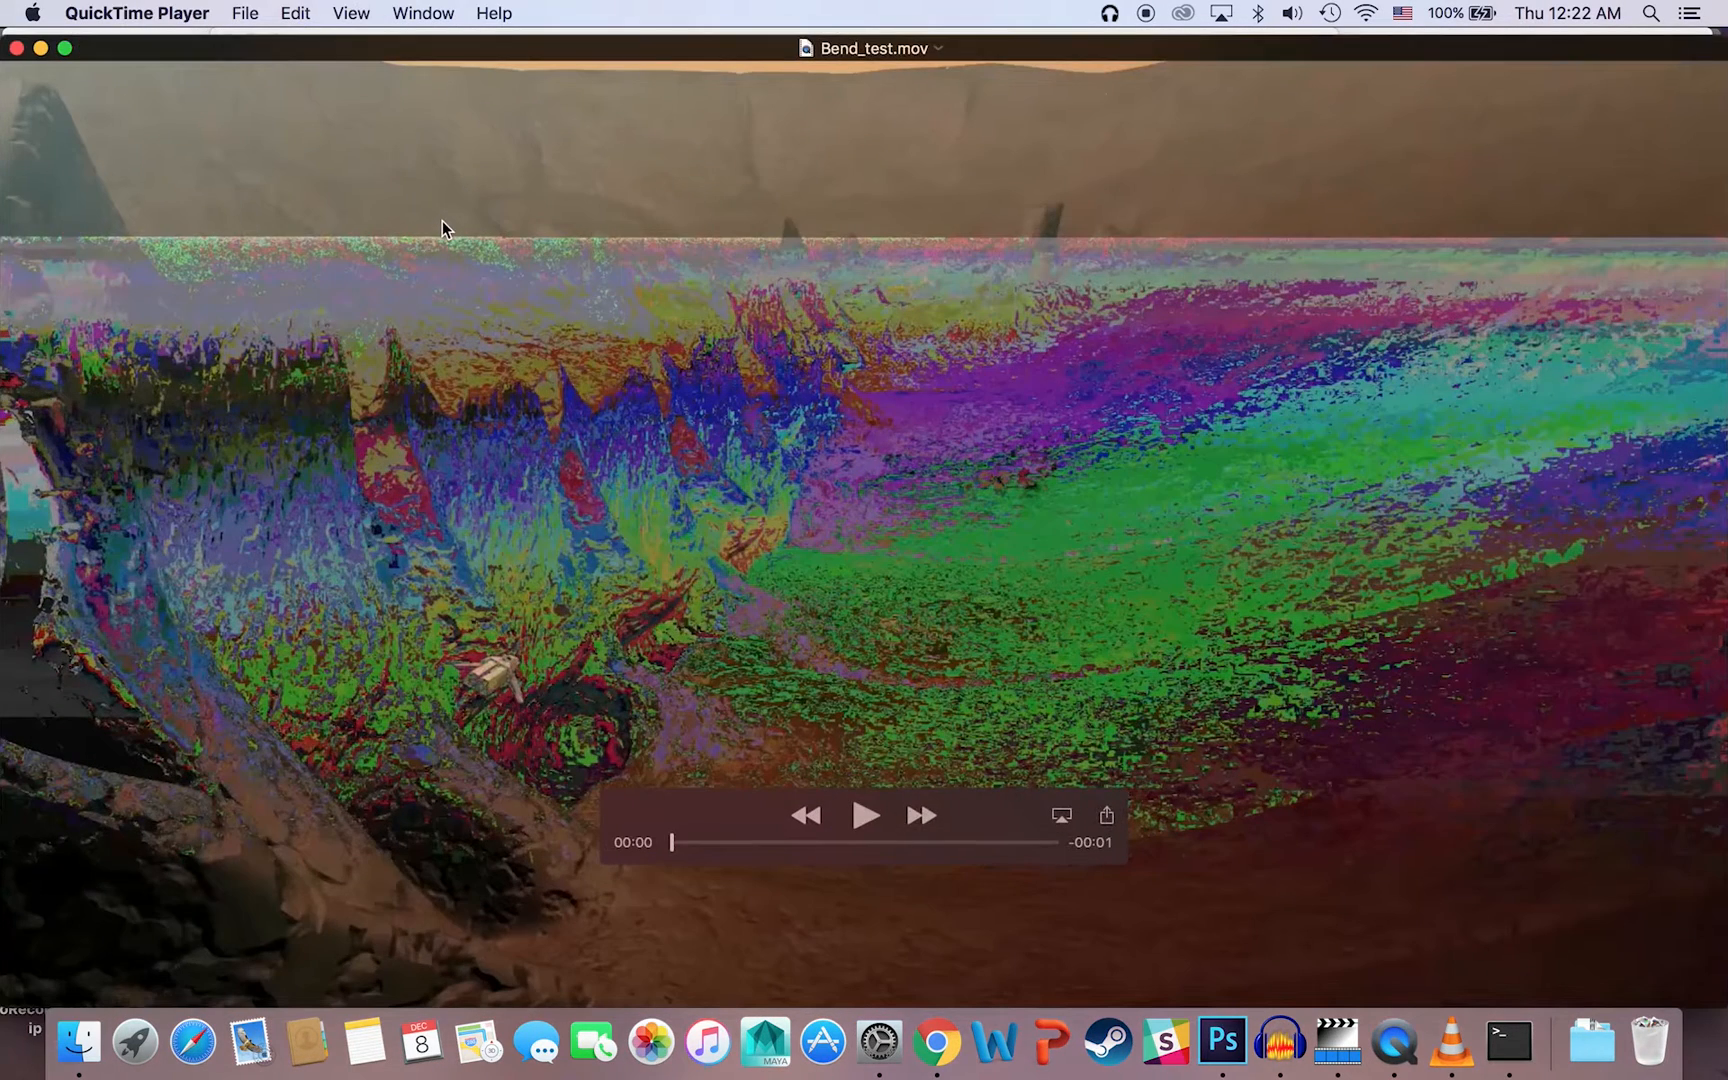
{"action": "left_click", "coordinate": [868, 815]}
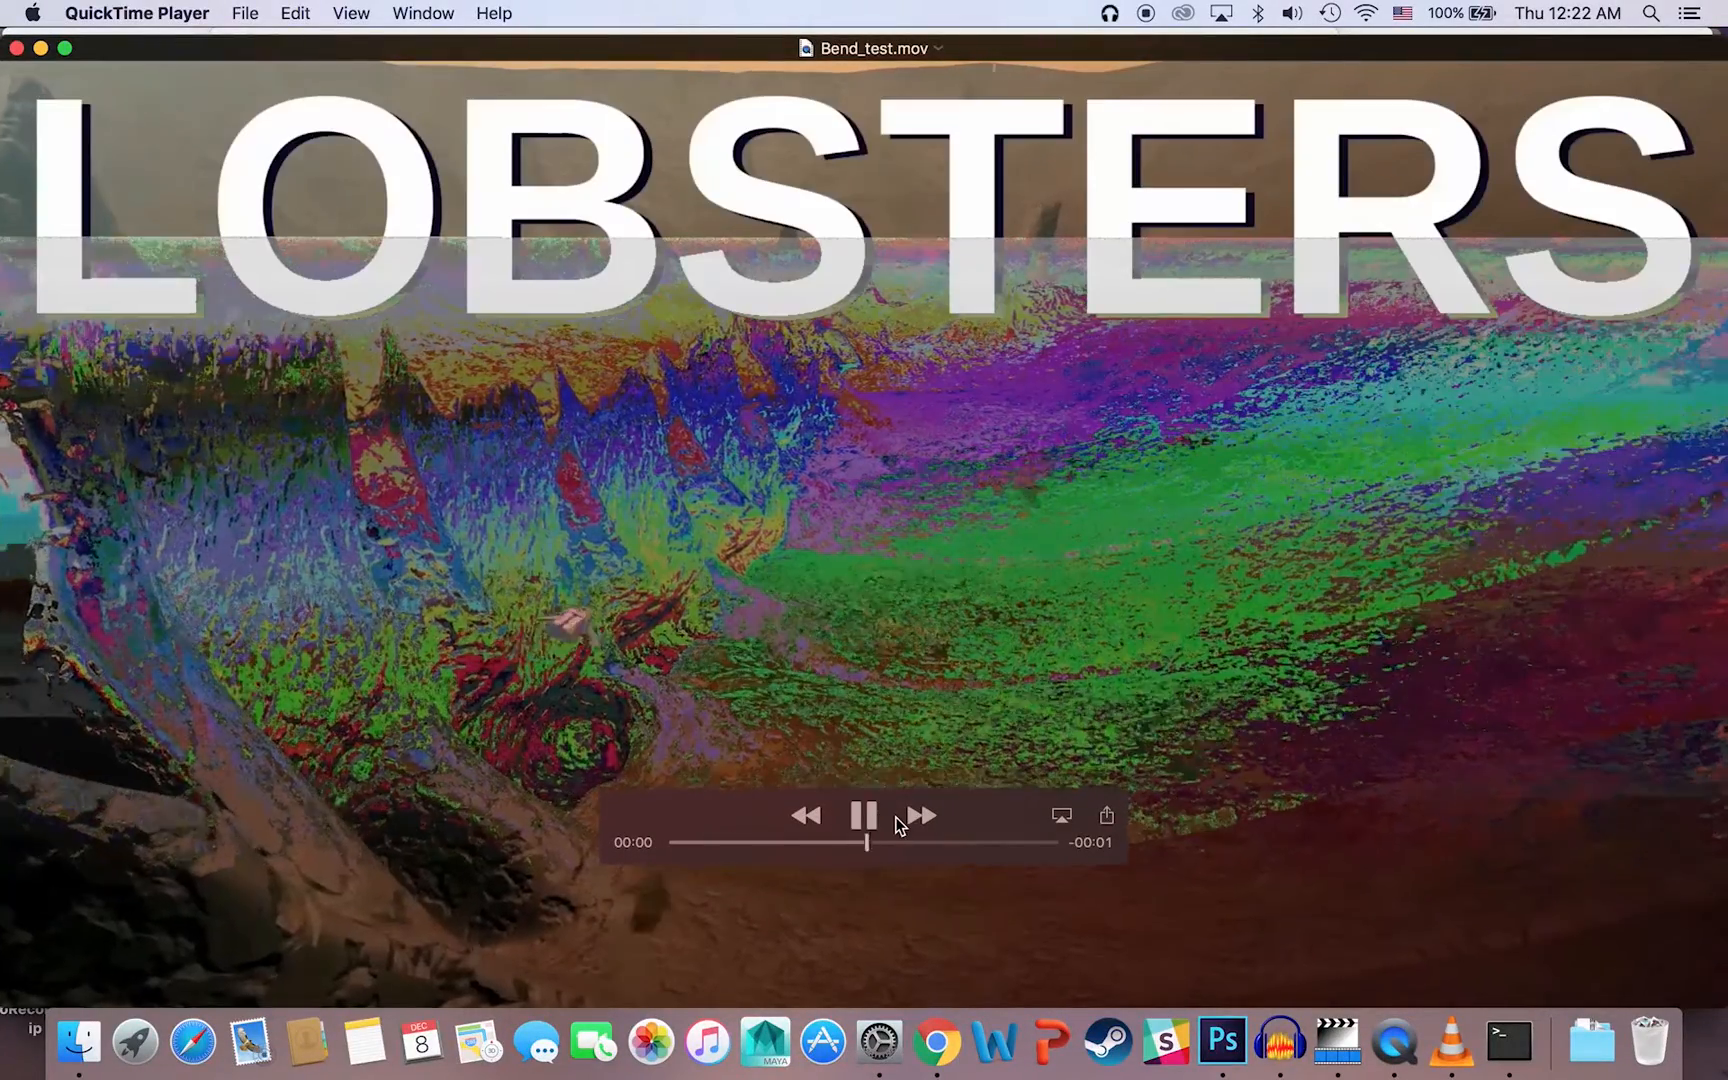
{"action": "left_click", "coordinate": [868, 815]}
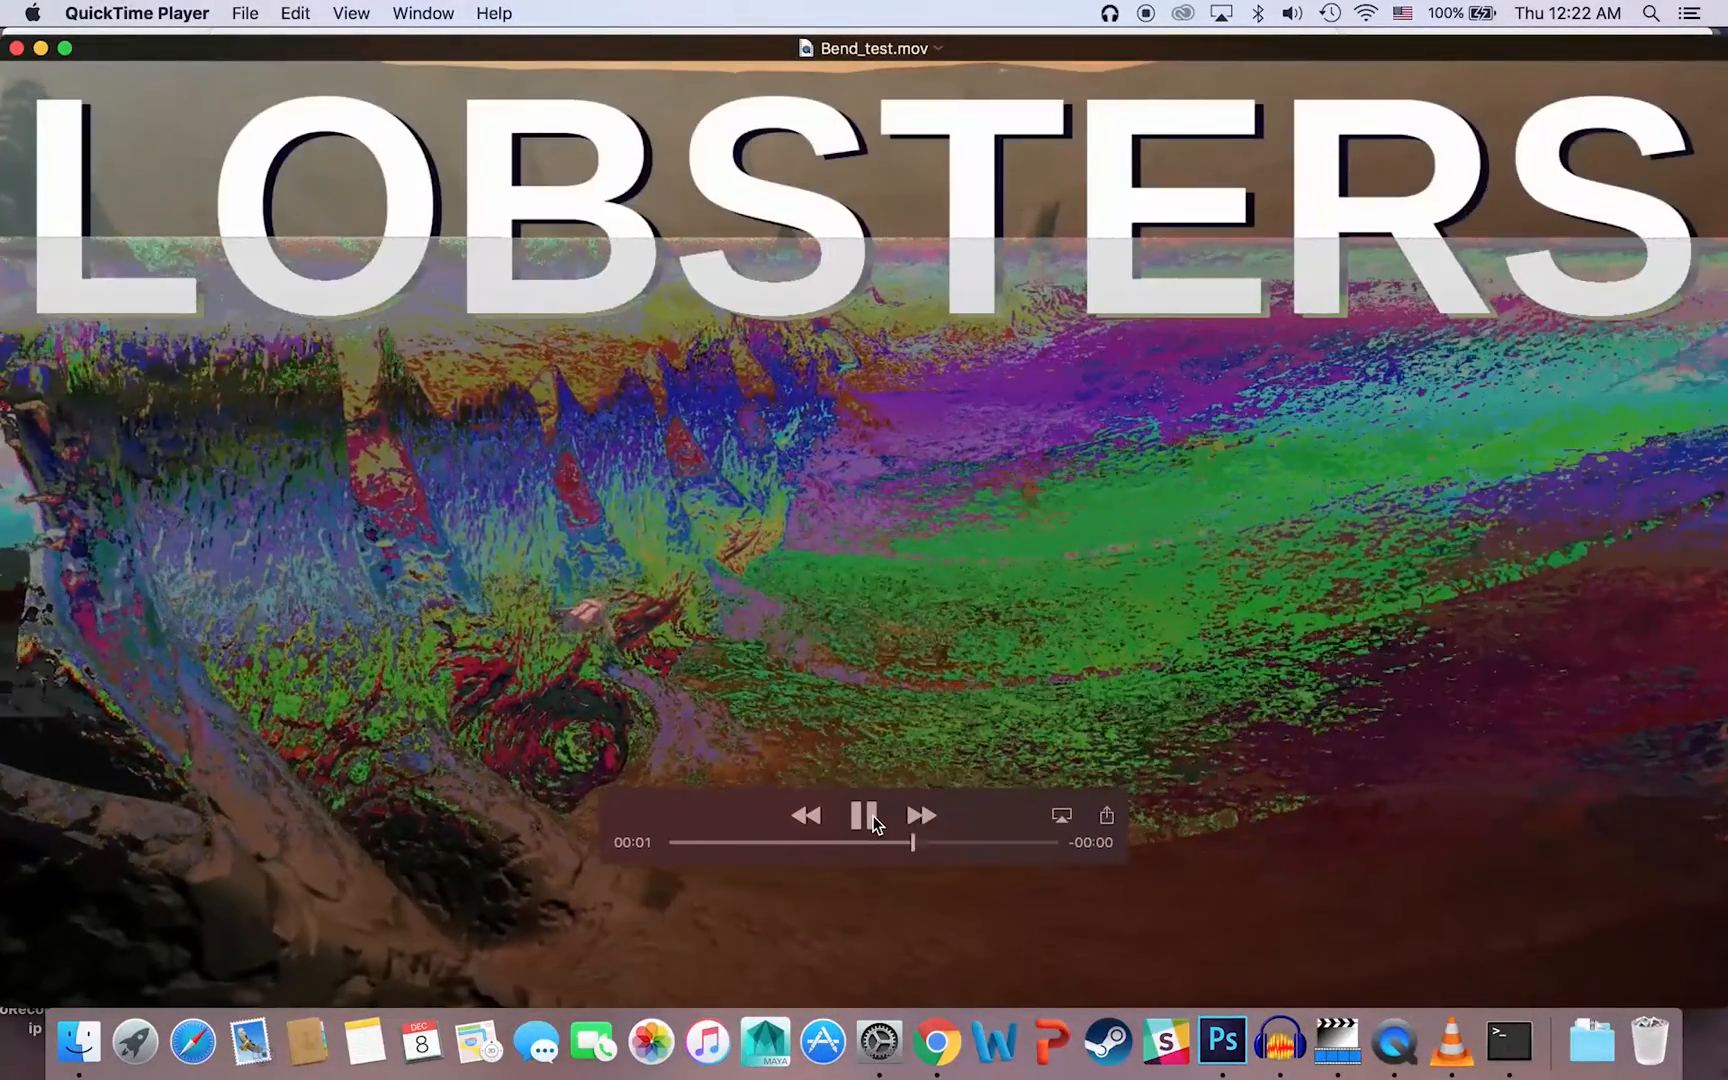
{"action": "left_click", "coordinate": [868, 816]}
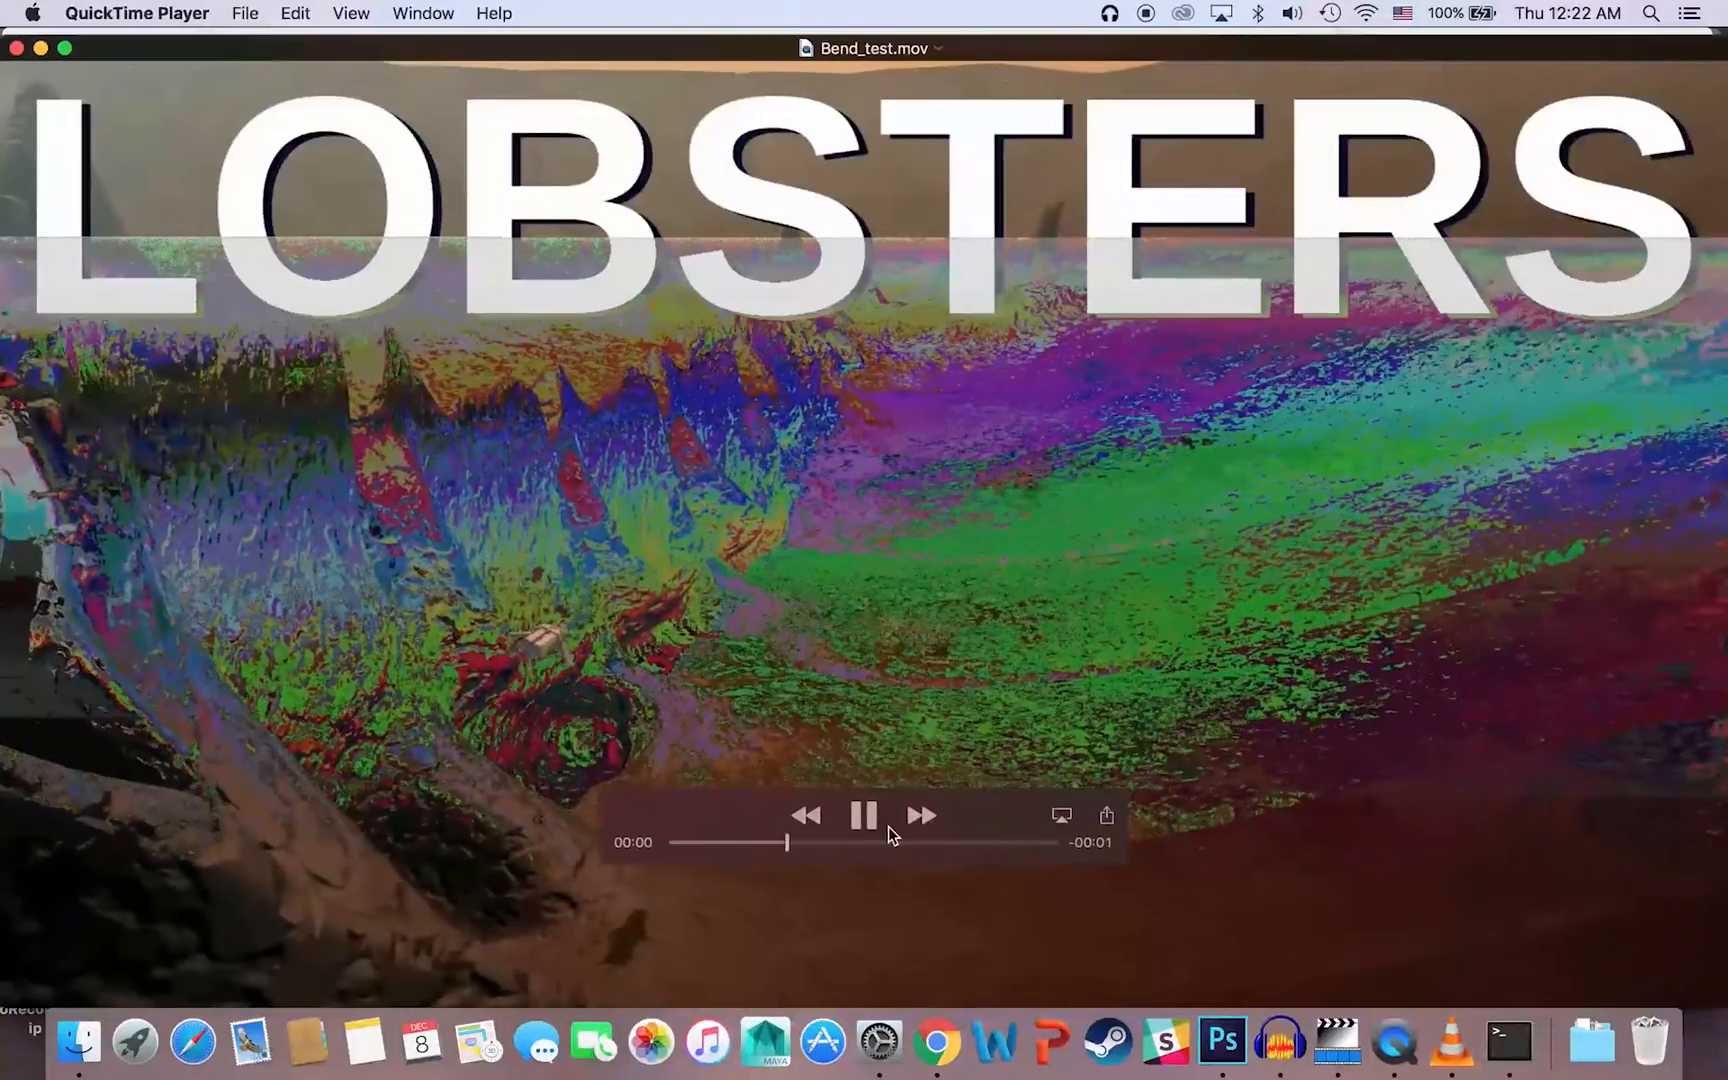
{"action": "left_click", "coordinate": [860, 816]}
{"action": "left_click", "coordinate": [861, 818]}
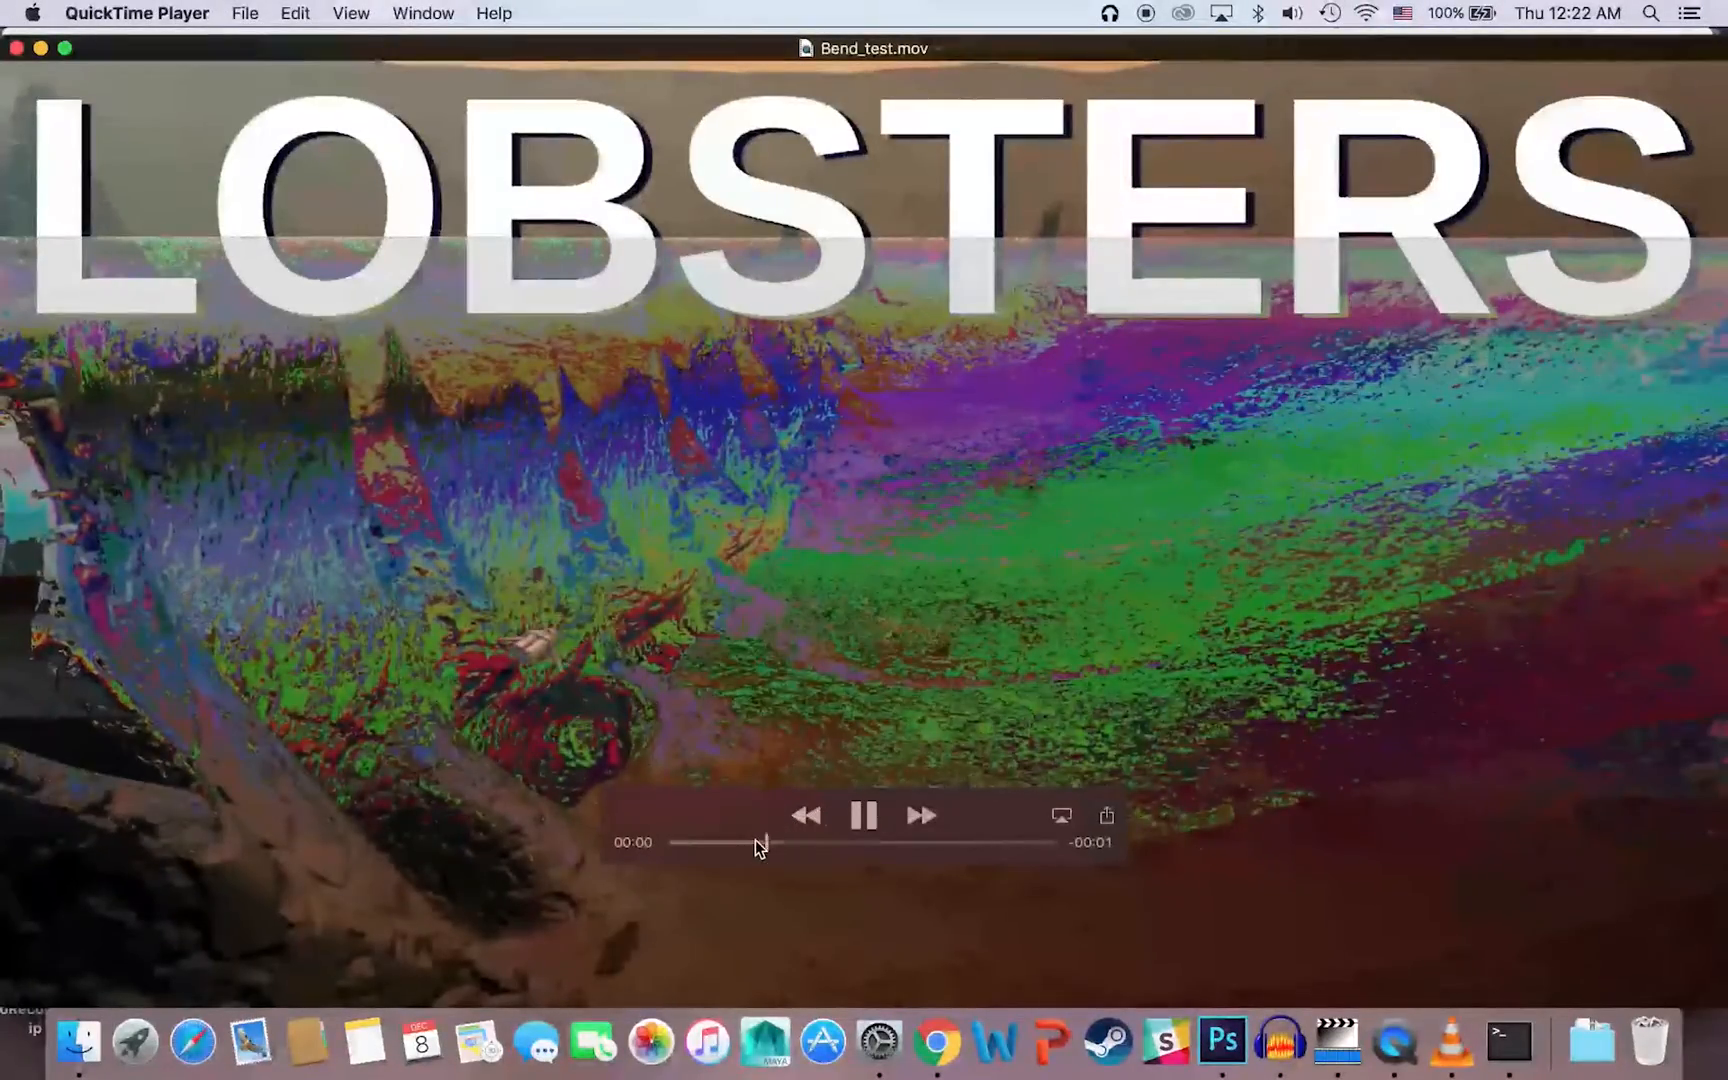
{"action": "left_click", "coordinate": [863, 819]}
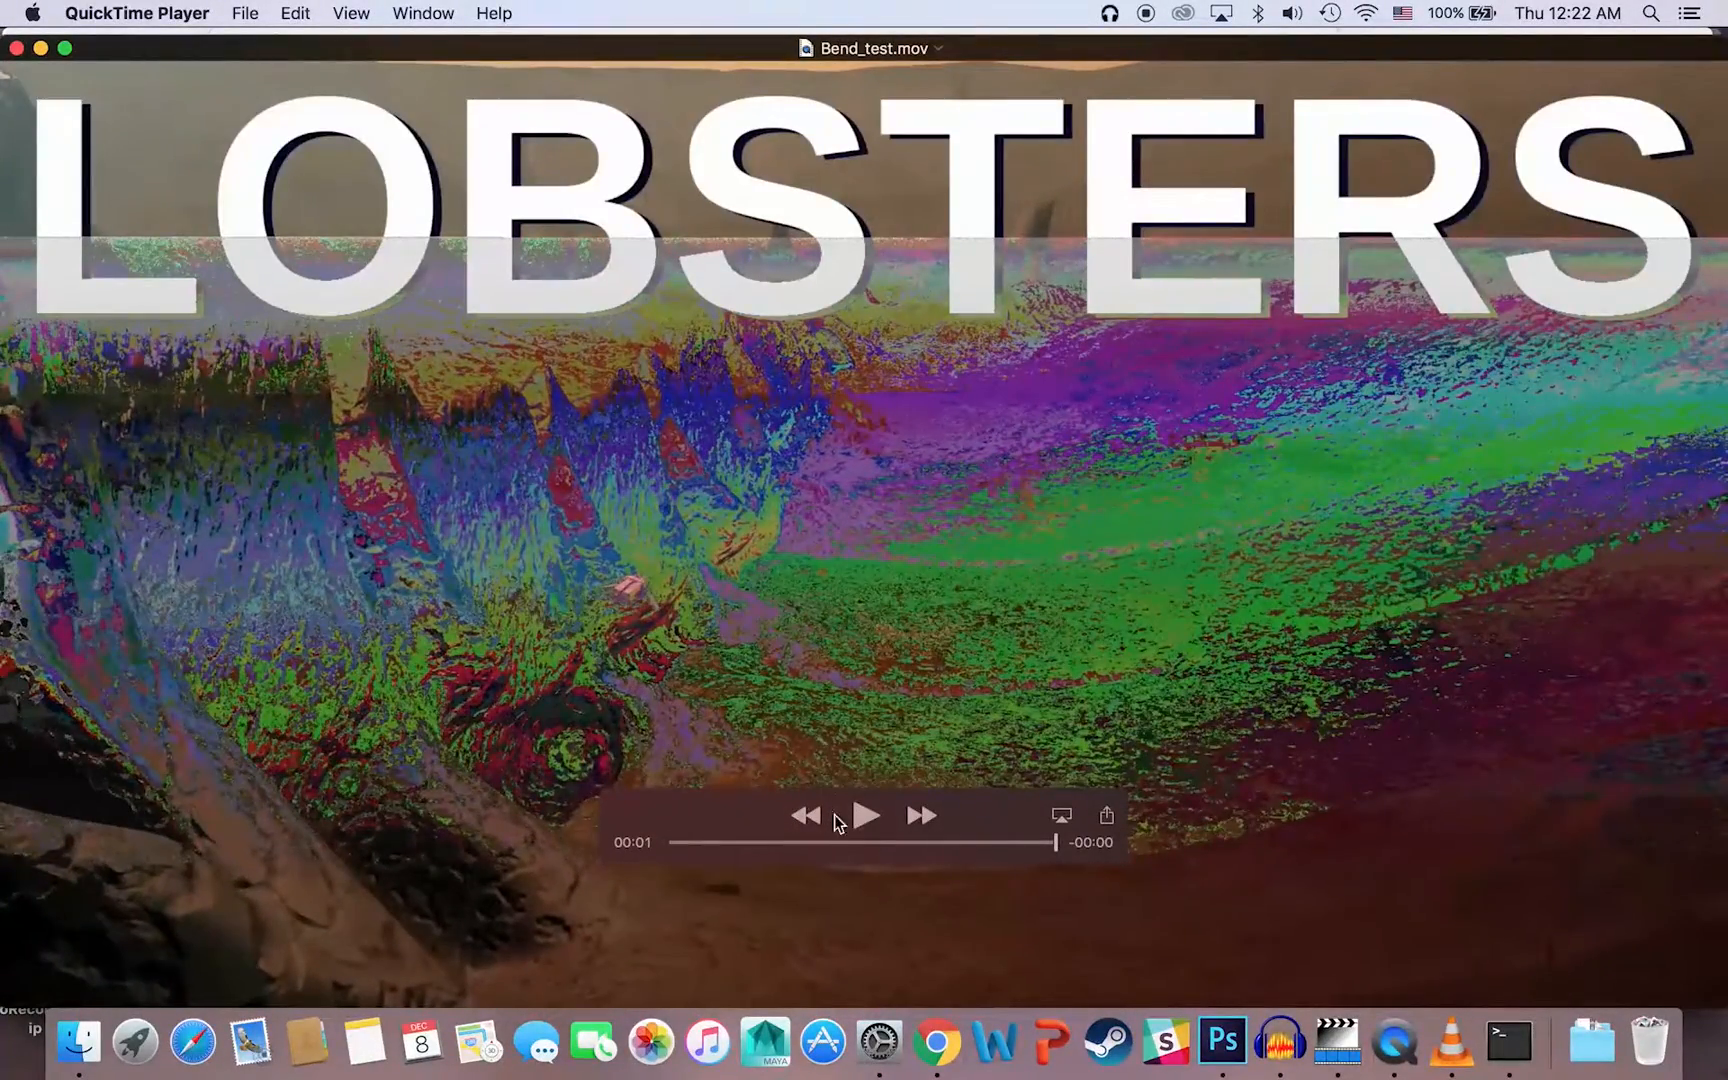
{"action": "left_click_drag", "start_coordinate": [845, 843], "coordinate": [1090, 815]}
{"action": "left_click", "coordinate": [17, 49]}
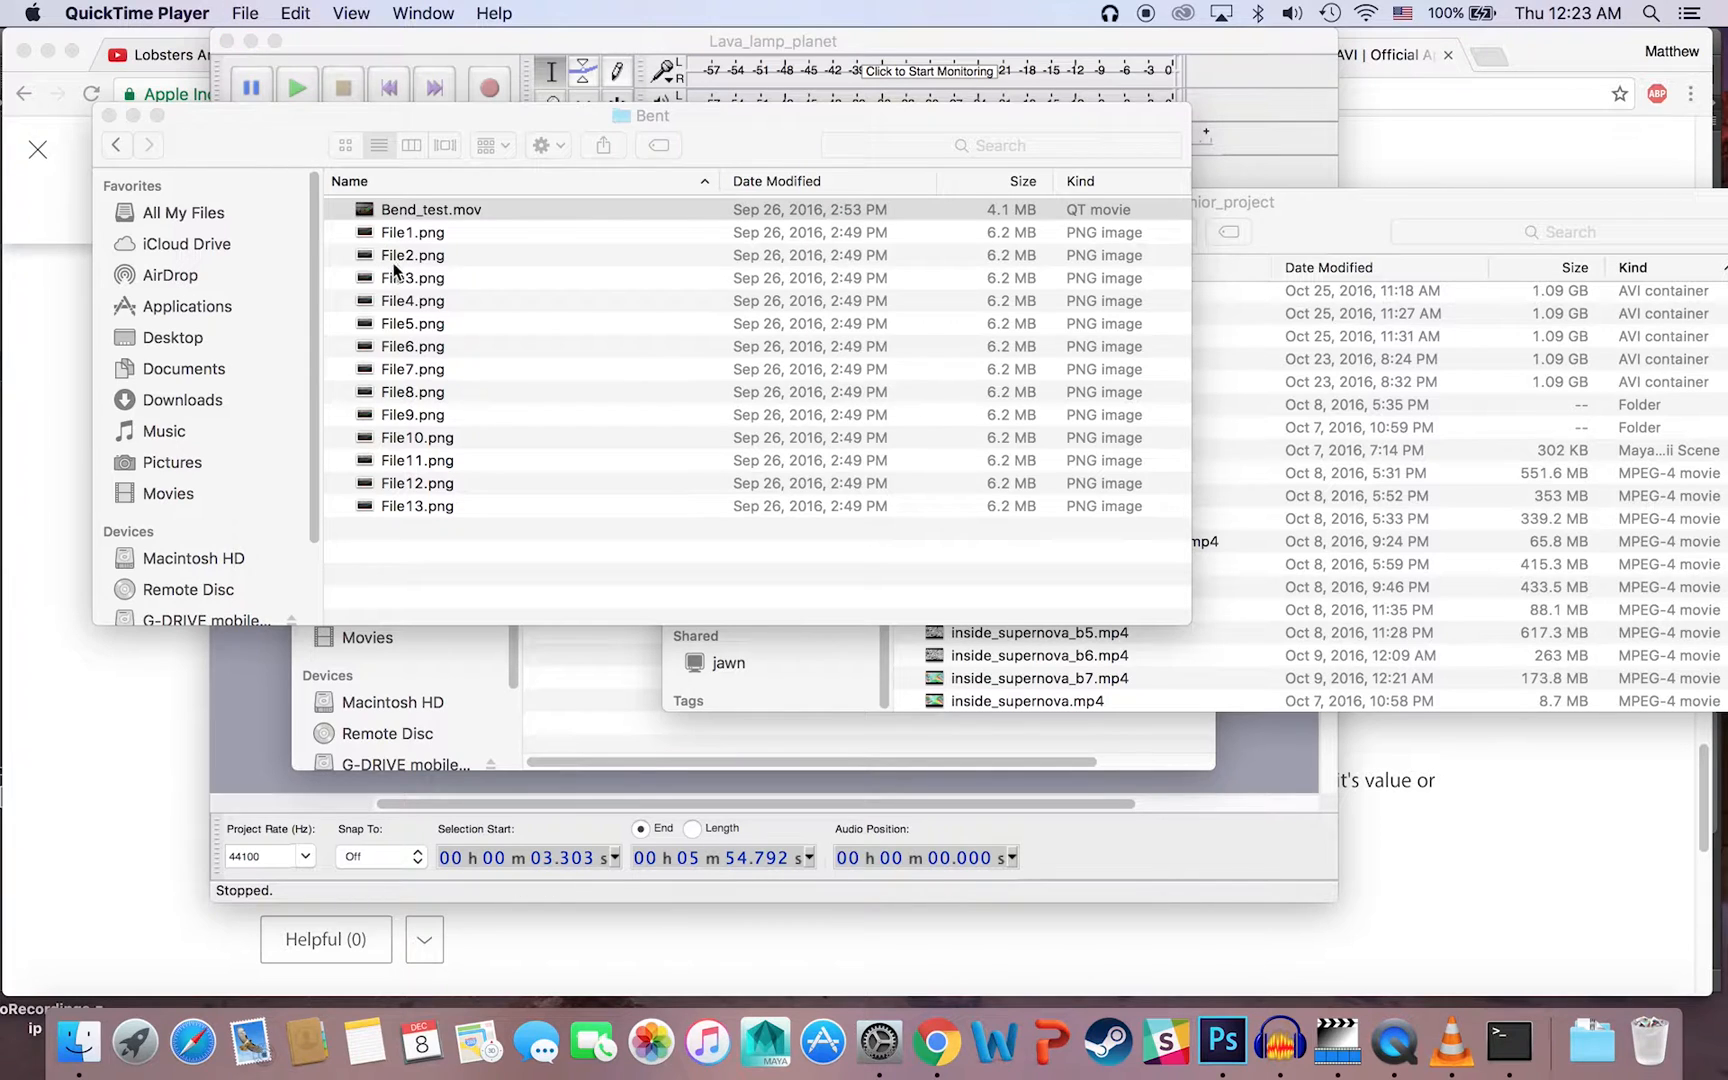
Step: Reopen Bend_test.mov, scrub from its first frame to its last, and close it
{"action": "double_click", "coordinate": [431, 210]}
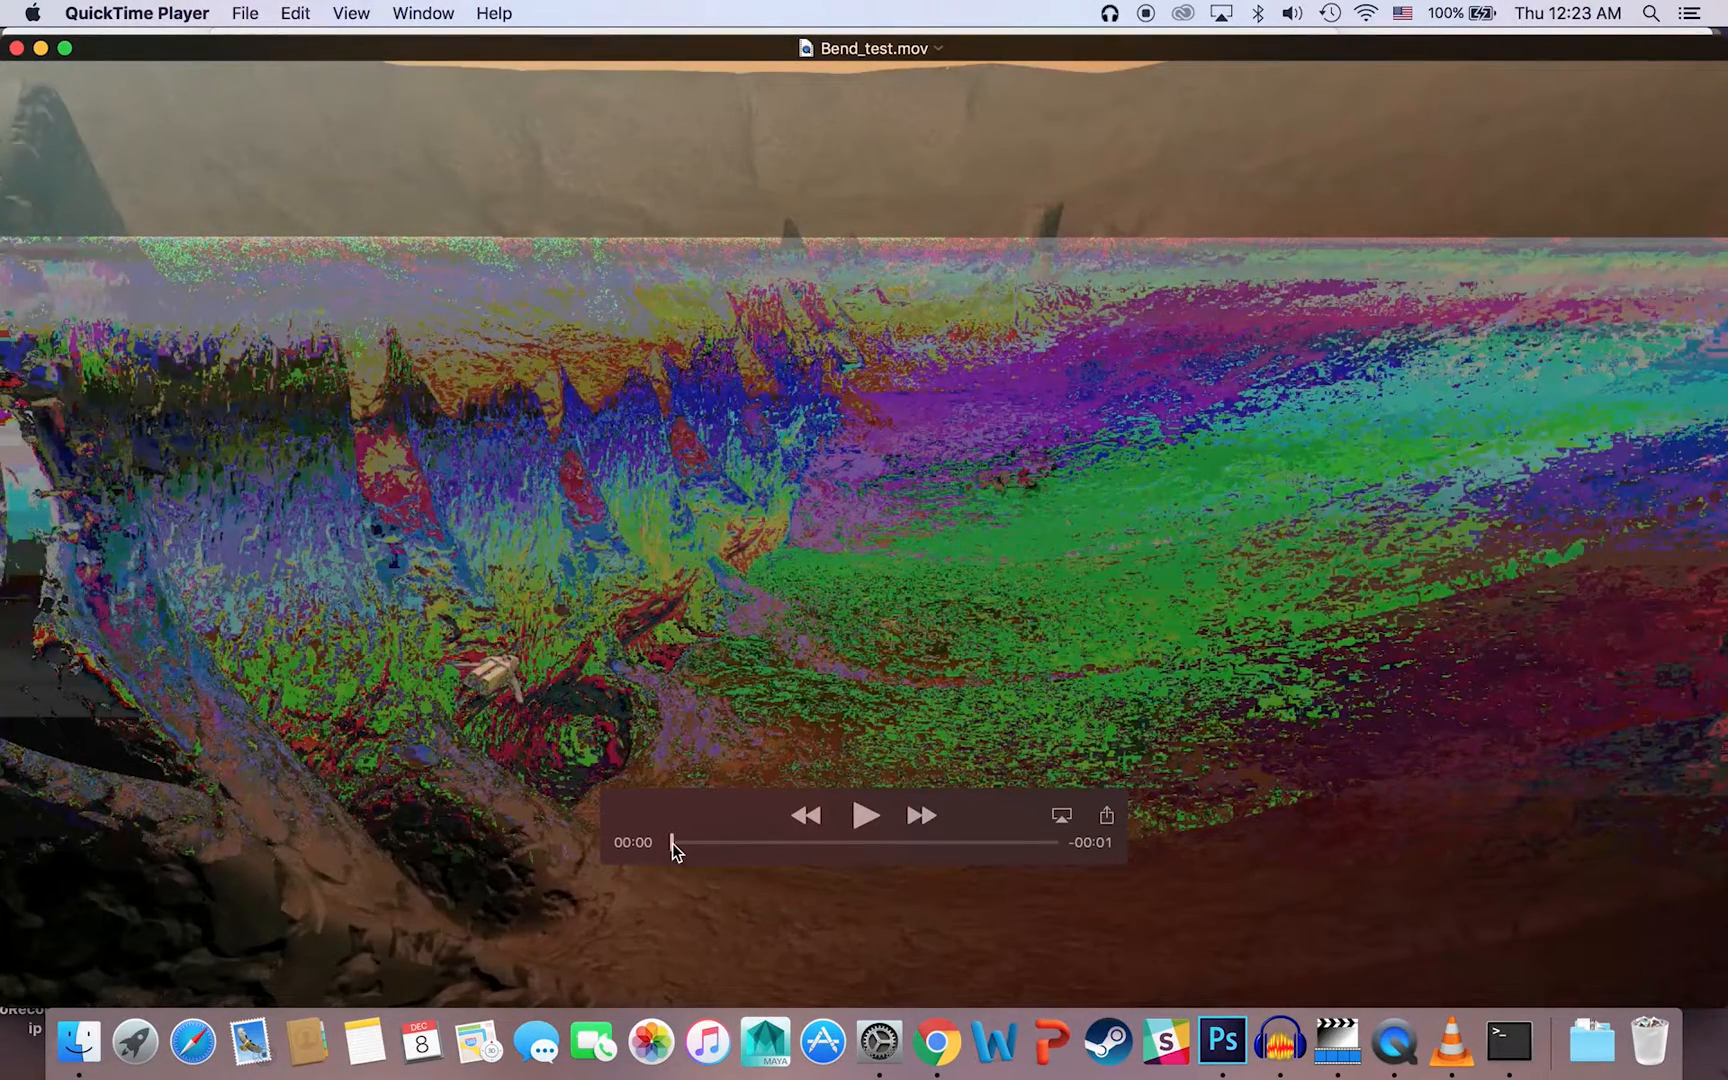
{"action": "left_click_drag", "start_coordinate": [672, 842], "coordinate": [1080, 832]}
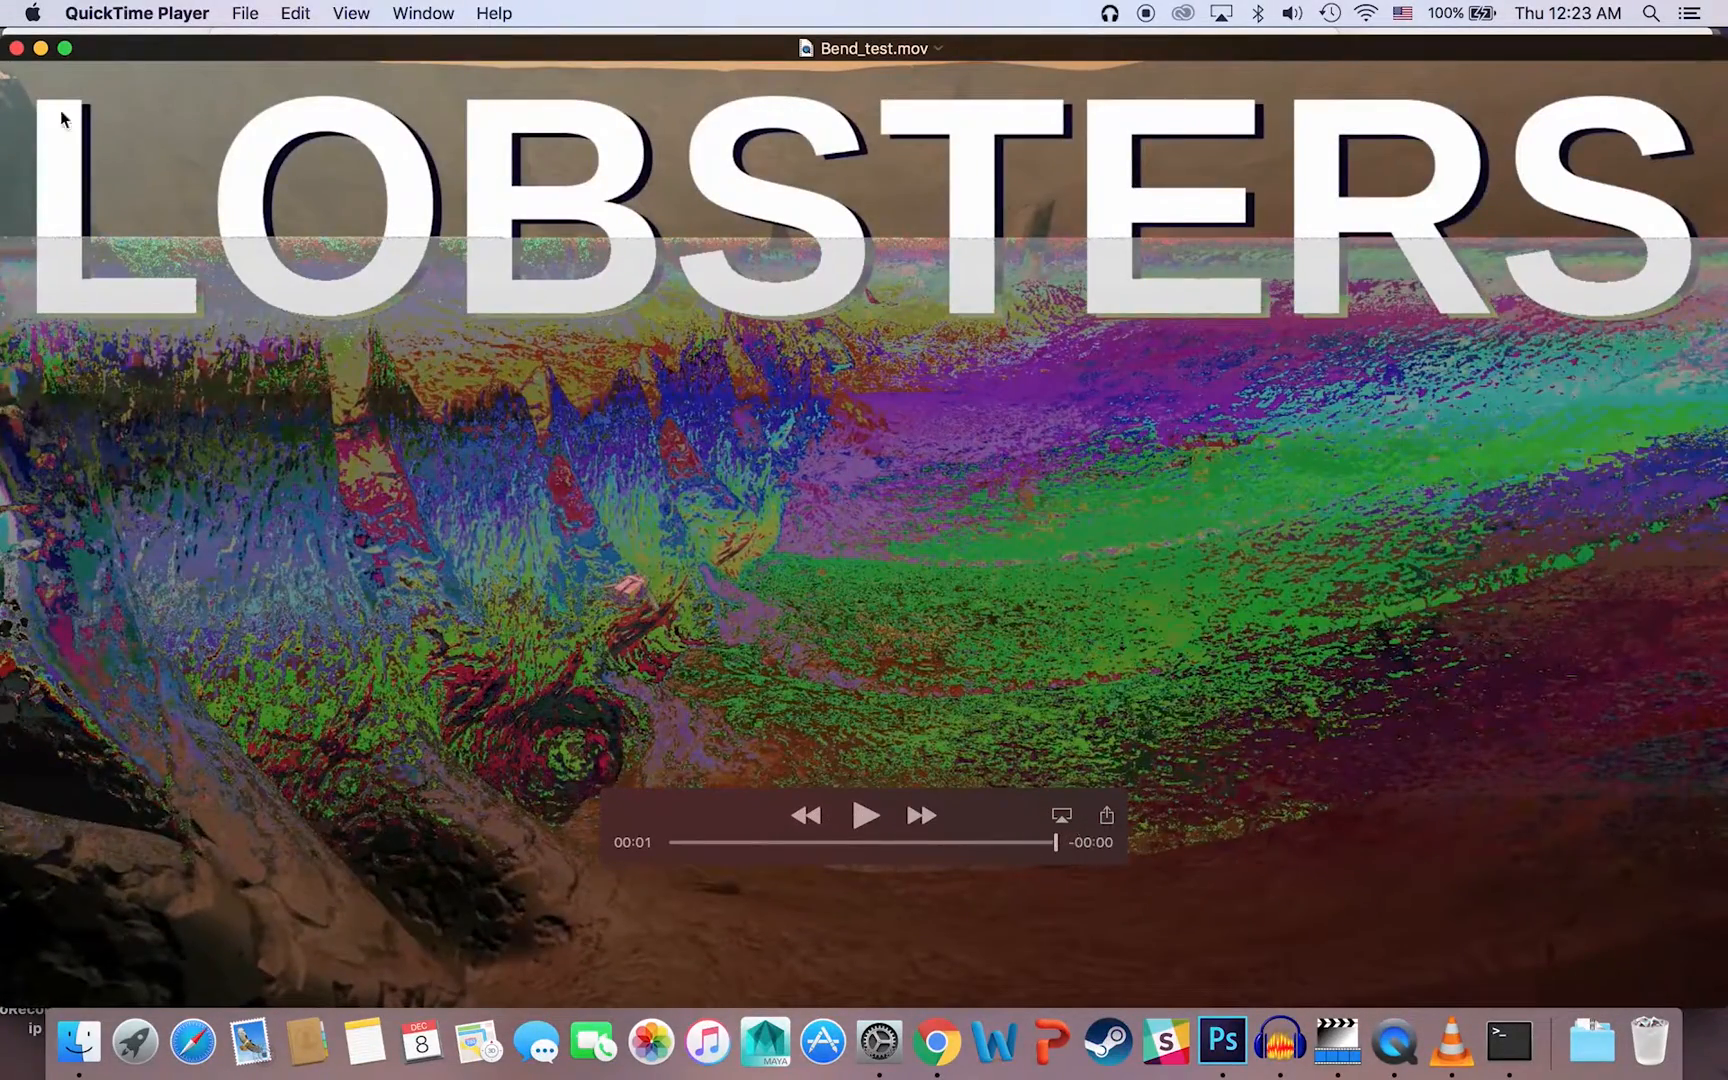
{"action": "left_click", "coordinate": [16, 48]}
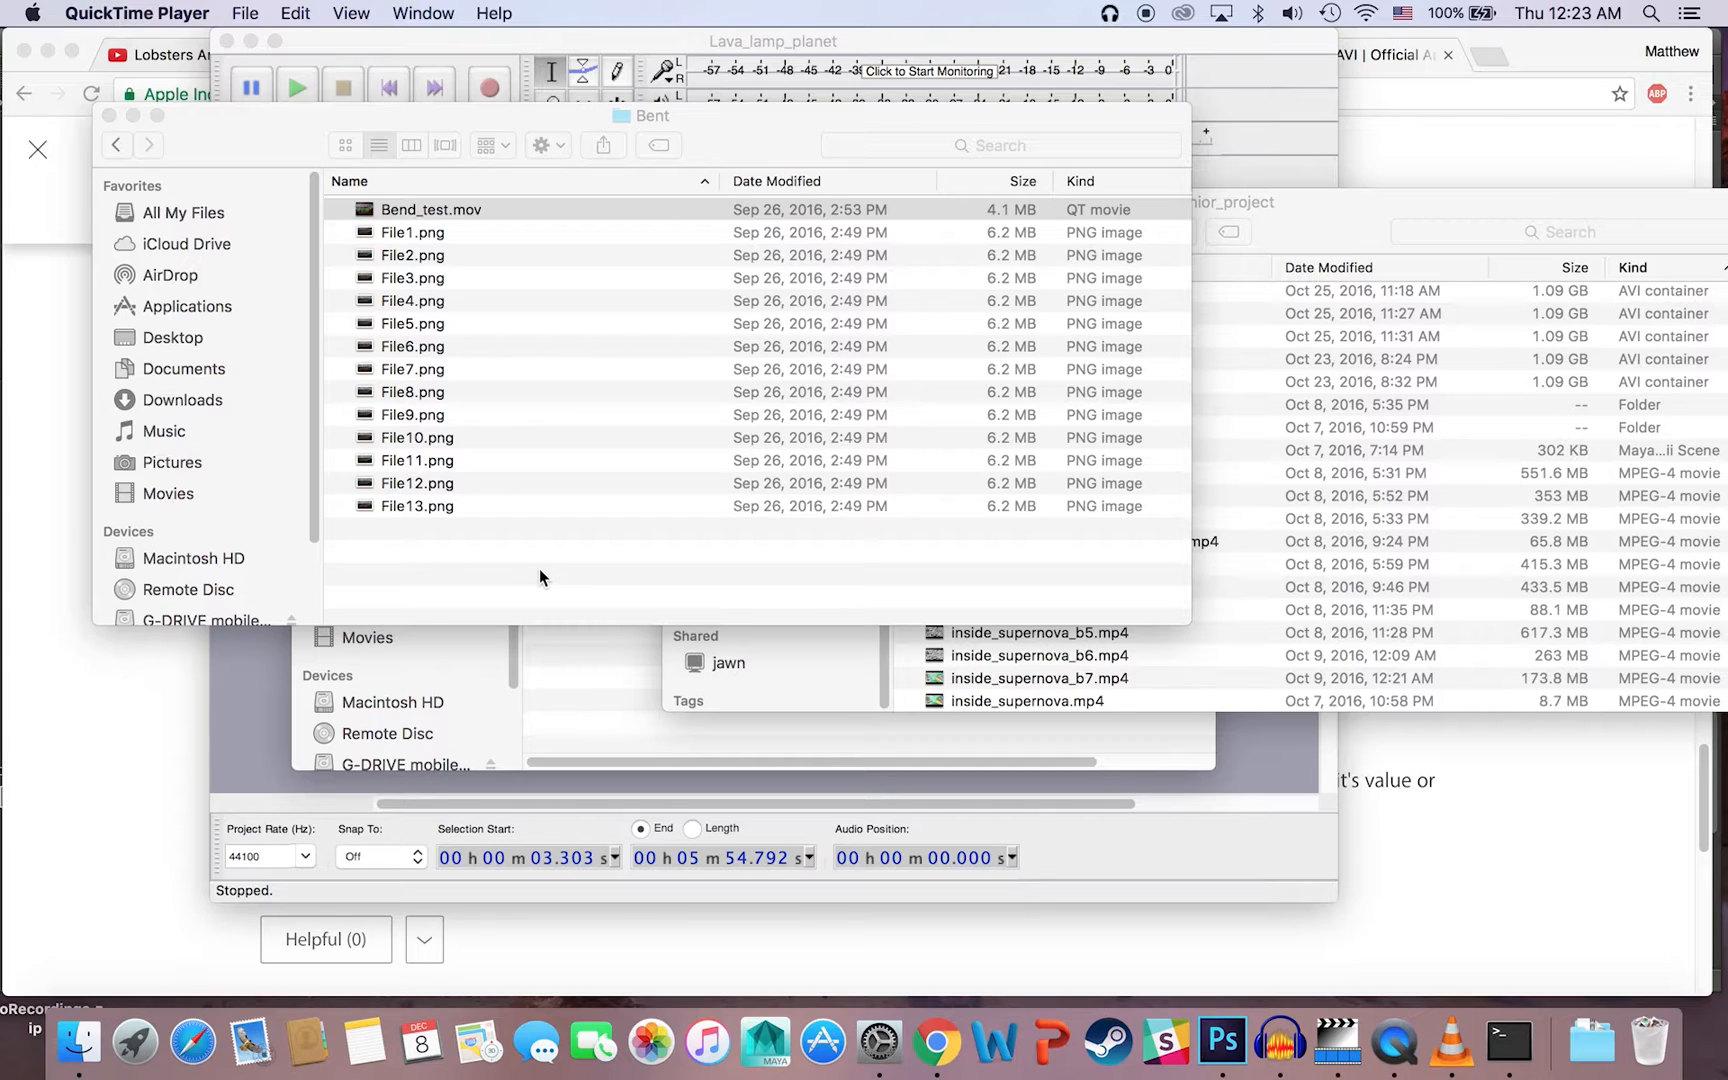
Step: Go back from the Bent folder through Databending to the Senior_Project folder and its newest files
{"action": "left_click", "coordinate": [117, 146]}
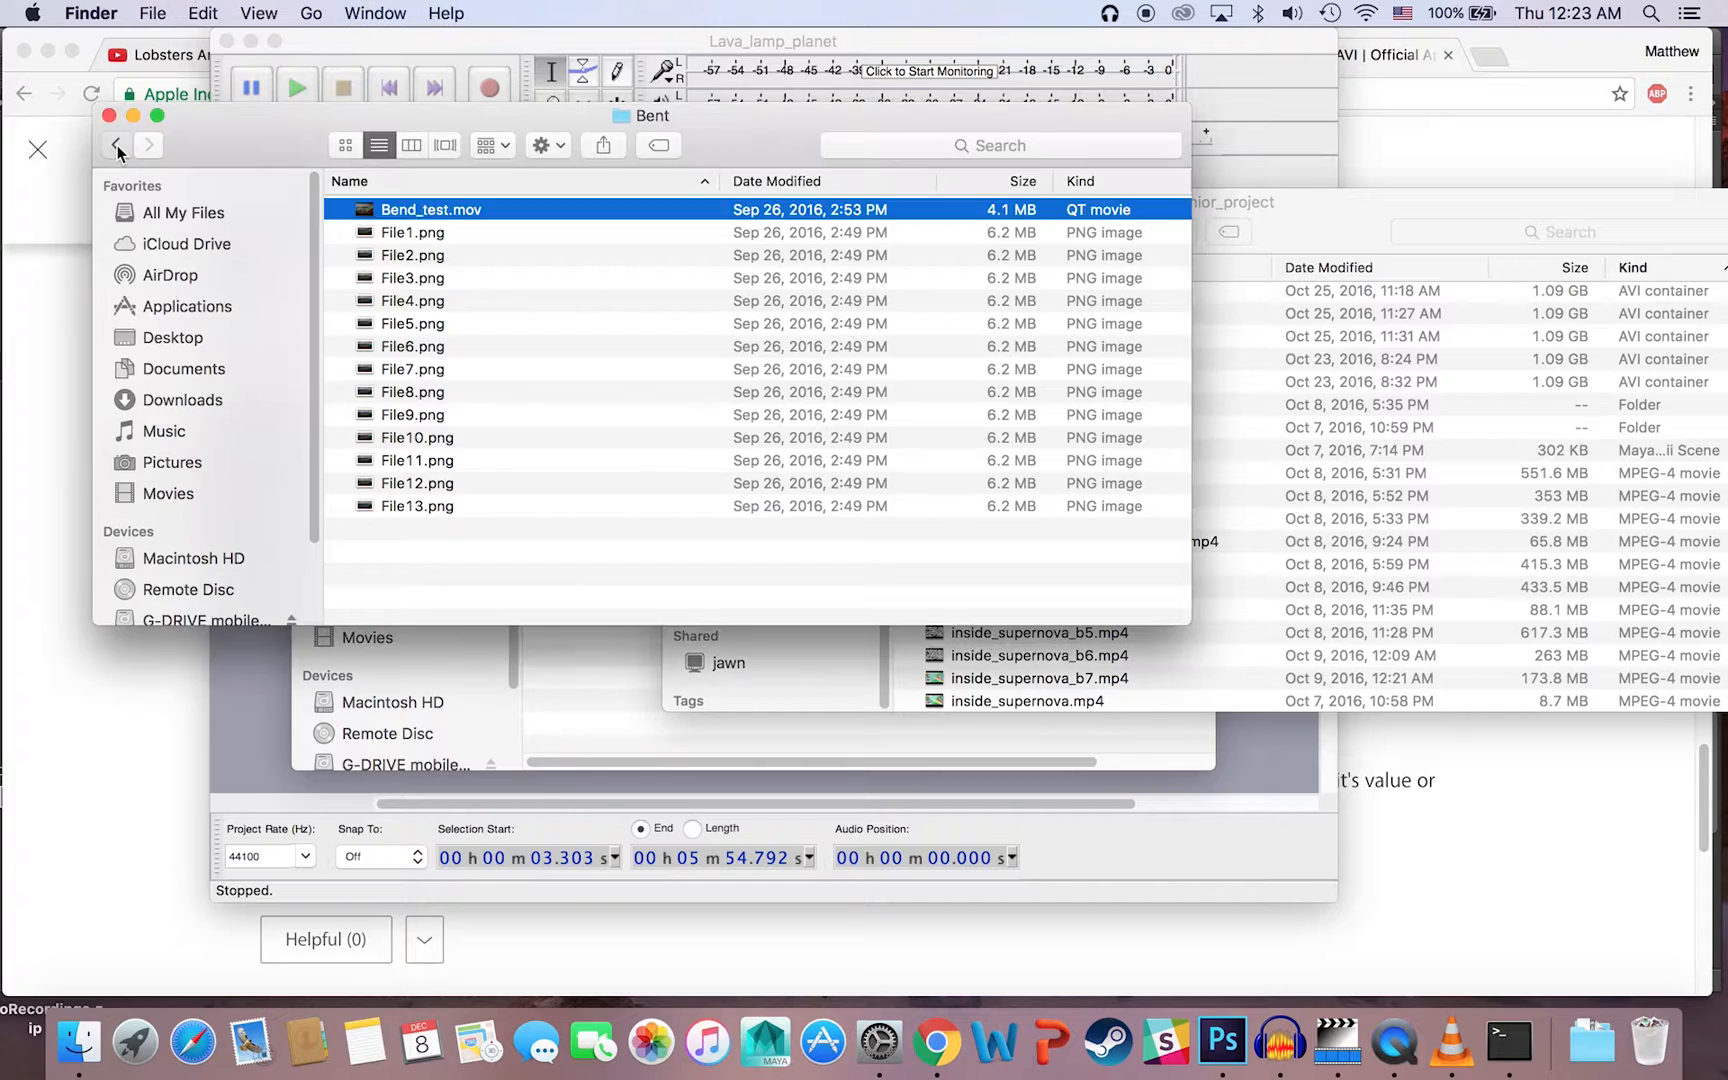
{"action": "left_click", "coordinate": [117, 147]}
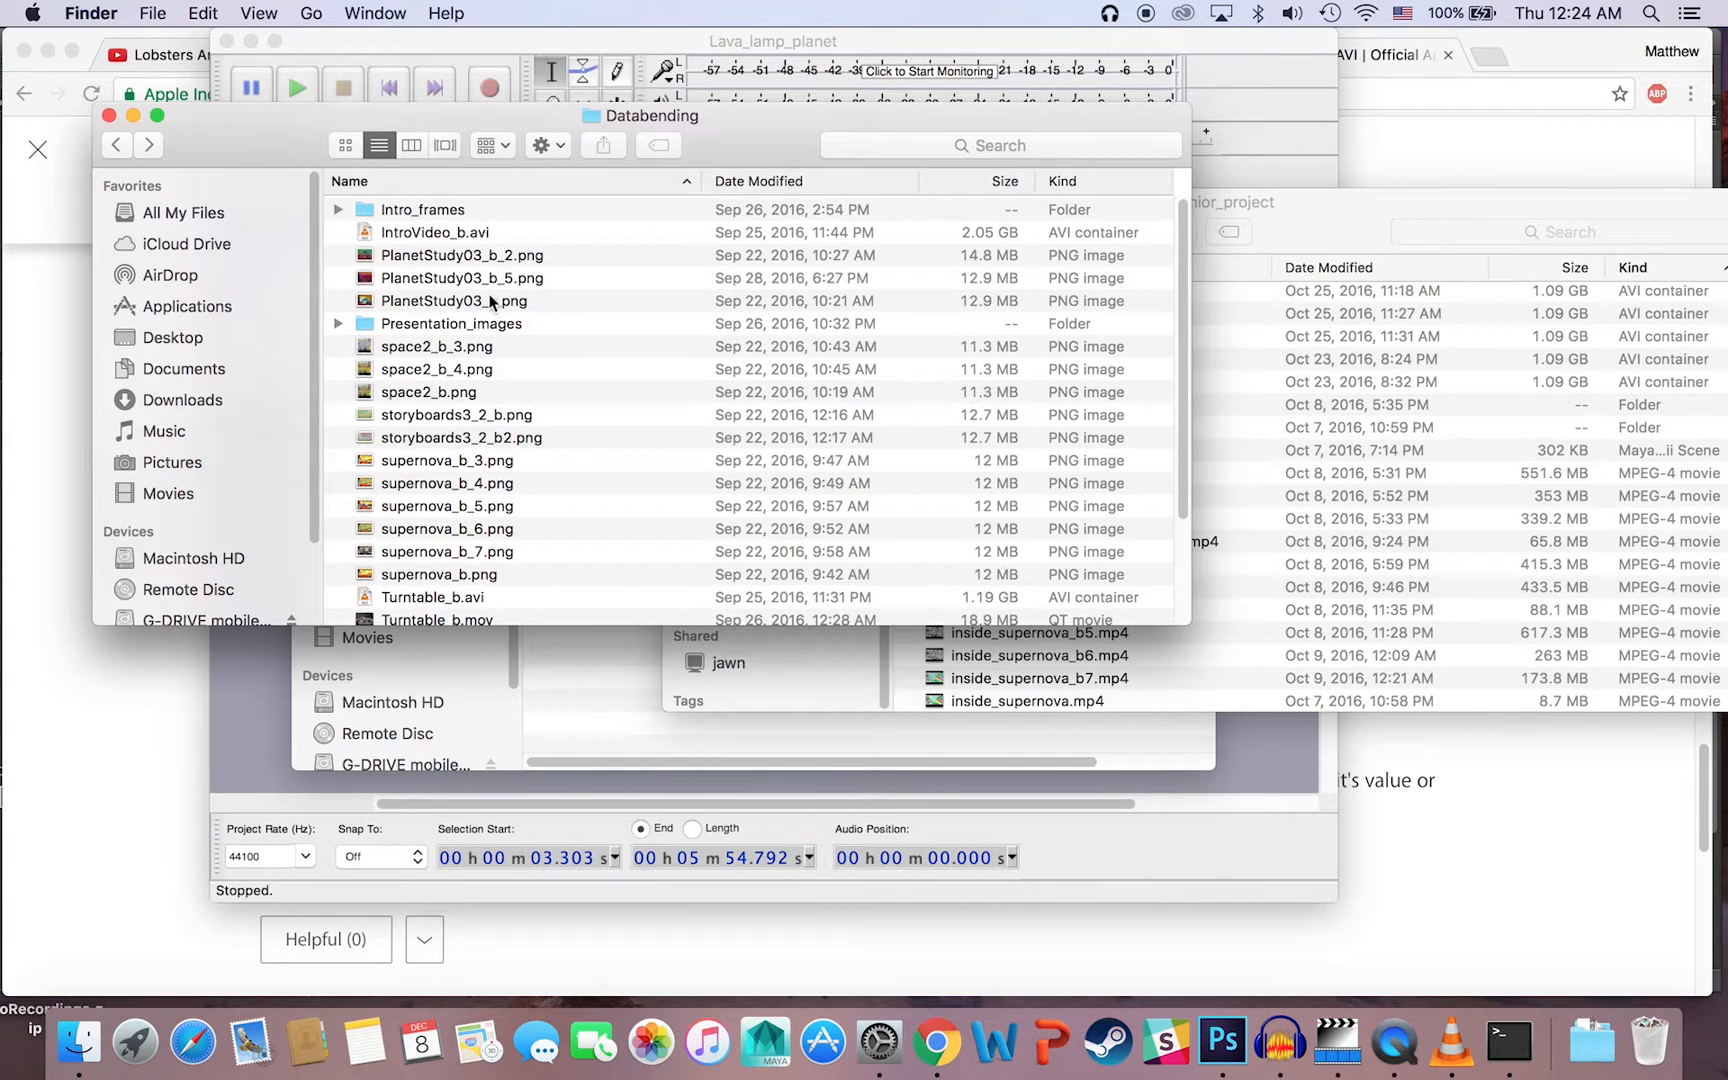
{"action": "scroll", "coordinate": [496, 313], "scroll_direction": "down", "scroll_amount": 2}
{"action": "scroll", "coordinate": [507, 316], "scroll_direction": "up", "scroll_amount": 2}
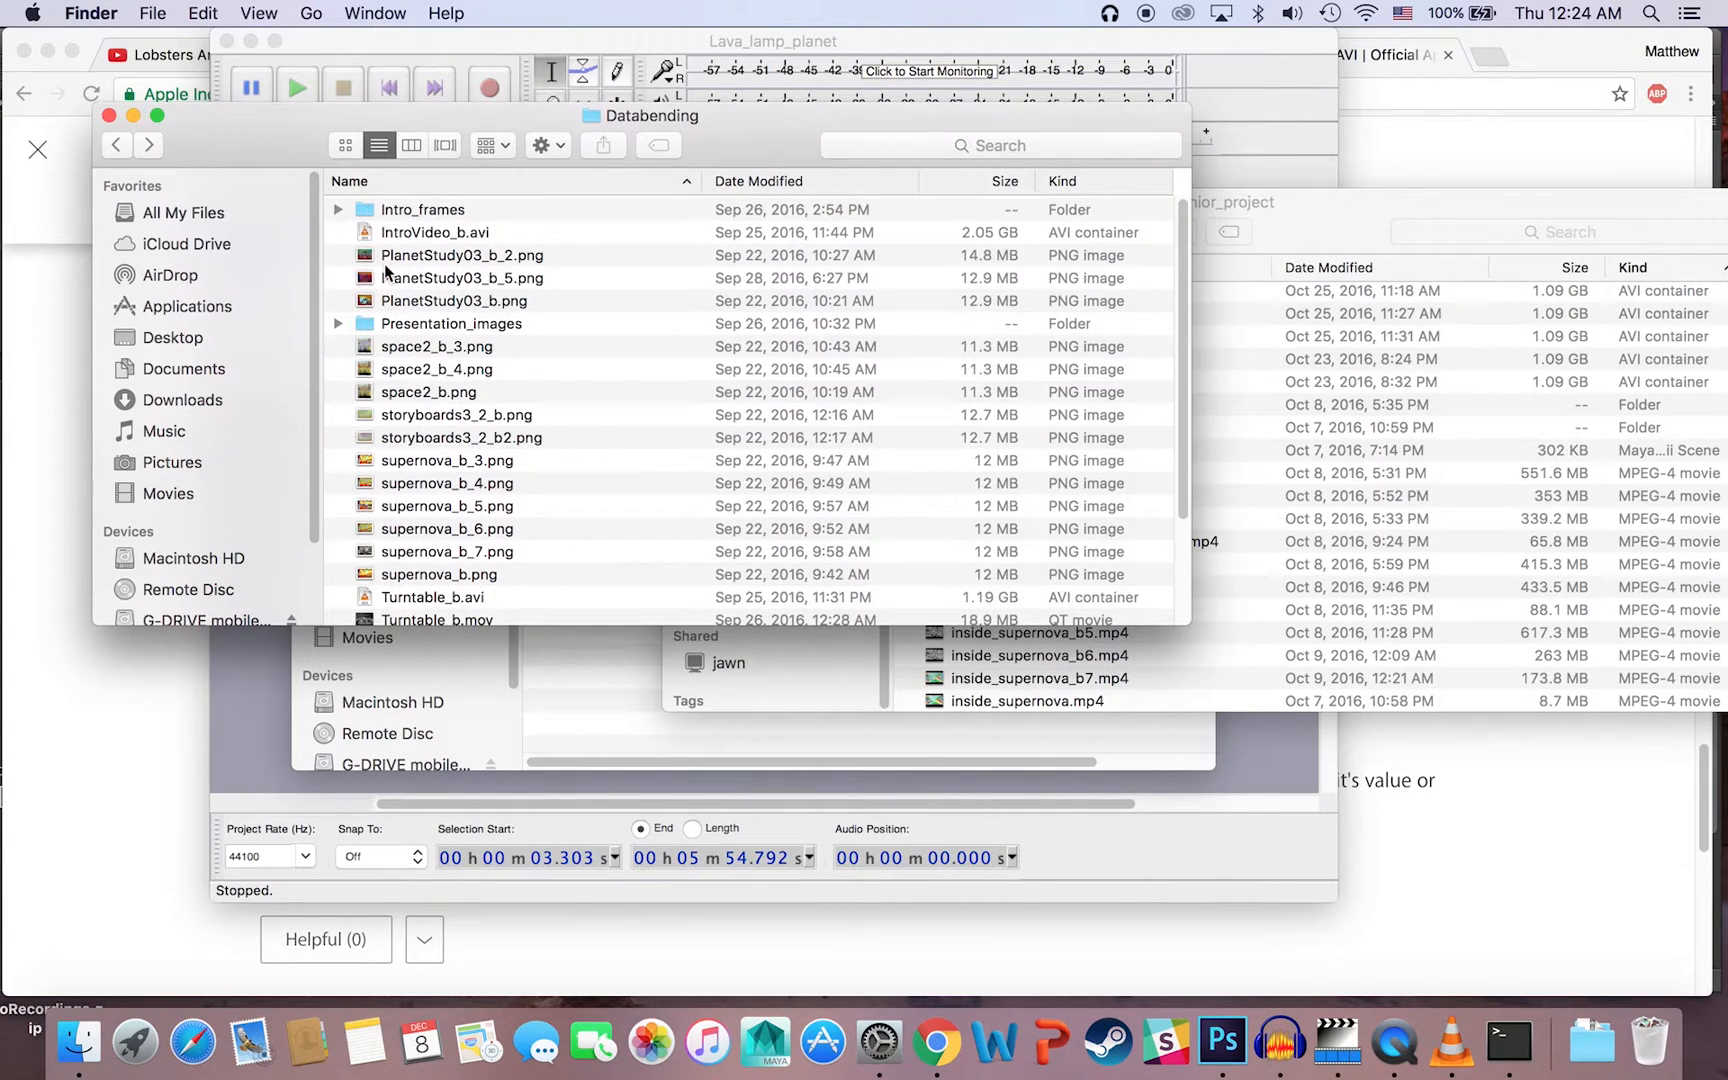
{"action": "left_click", "coordinate": [119, 148]}
{"action": "scroll", "coordinate": [610, 300], "scroll_direction": "up", "scroll_amount": 15}
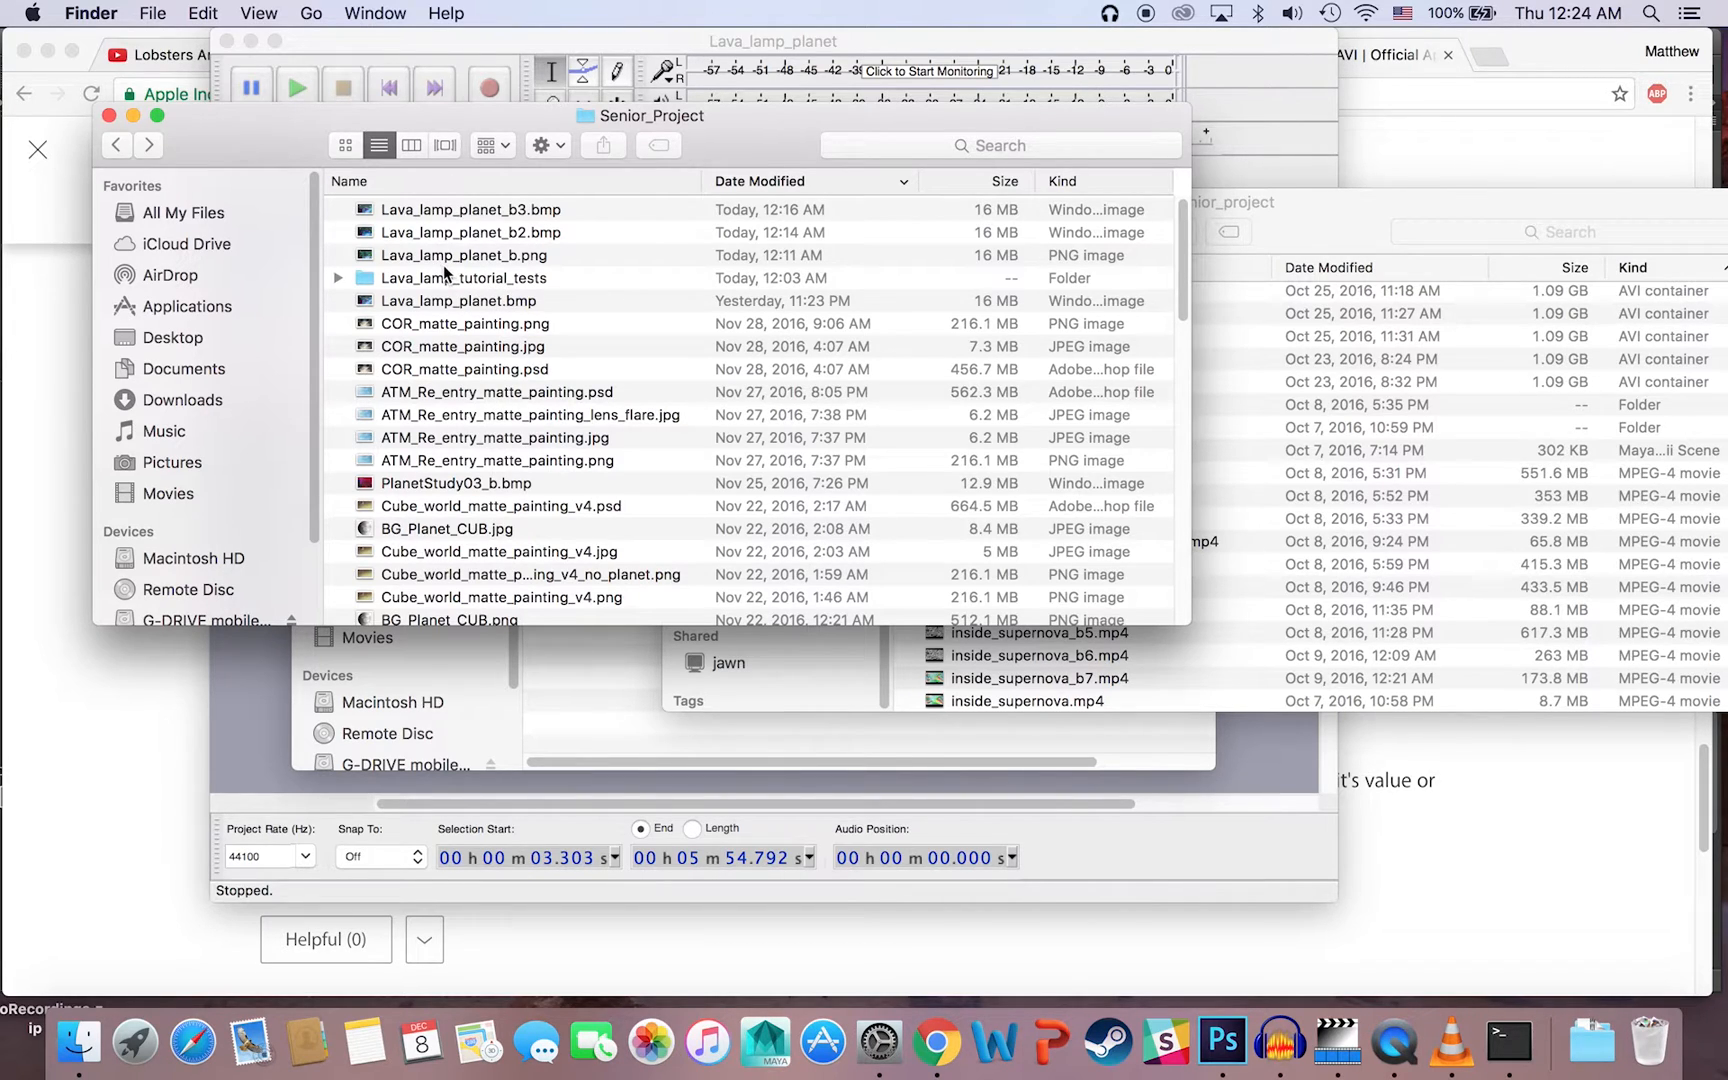
Step: Switch to Audacity, undo the fade on the Lava_lamp_planet track, and clear the audio selection
{"action": "left_click", "coordinate": [1104, 846]}
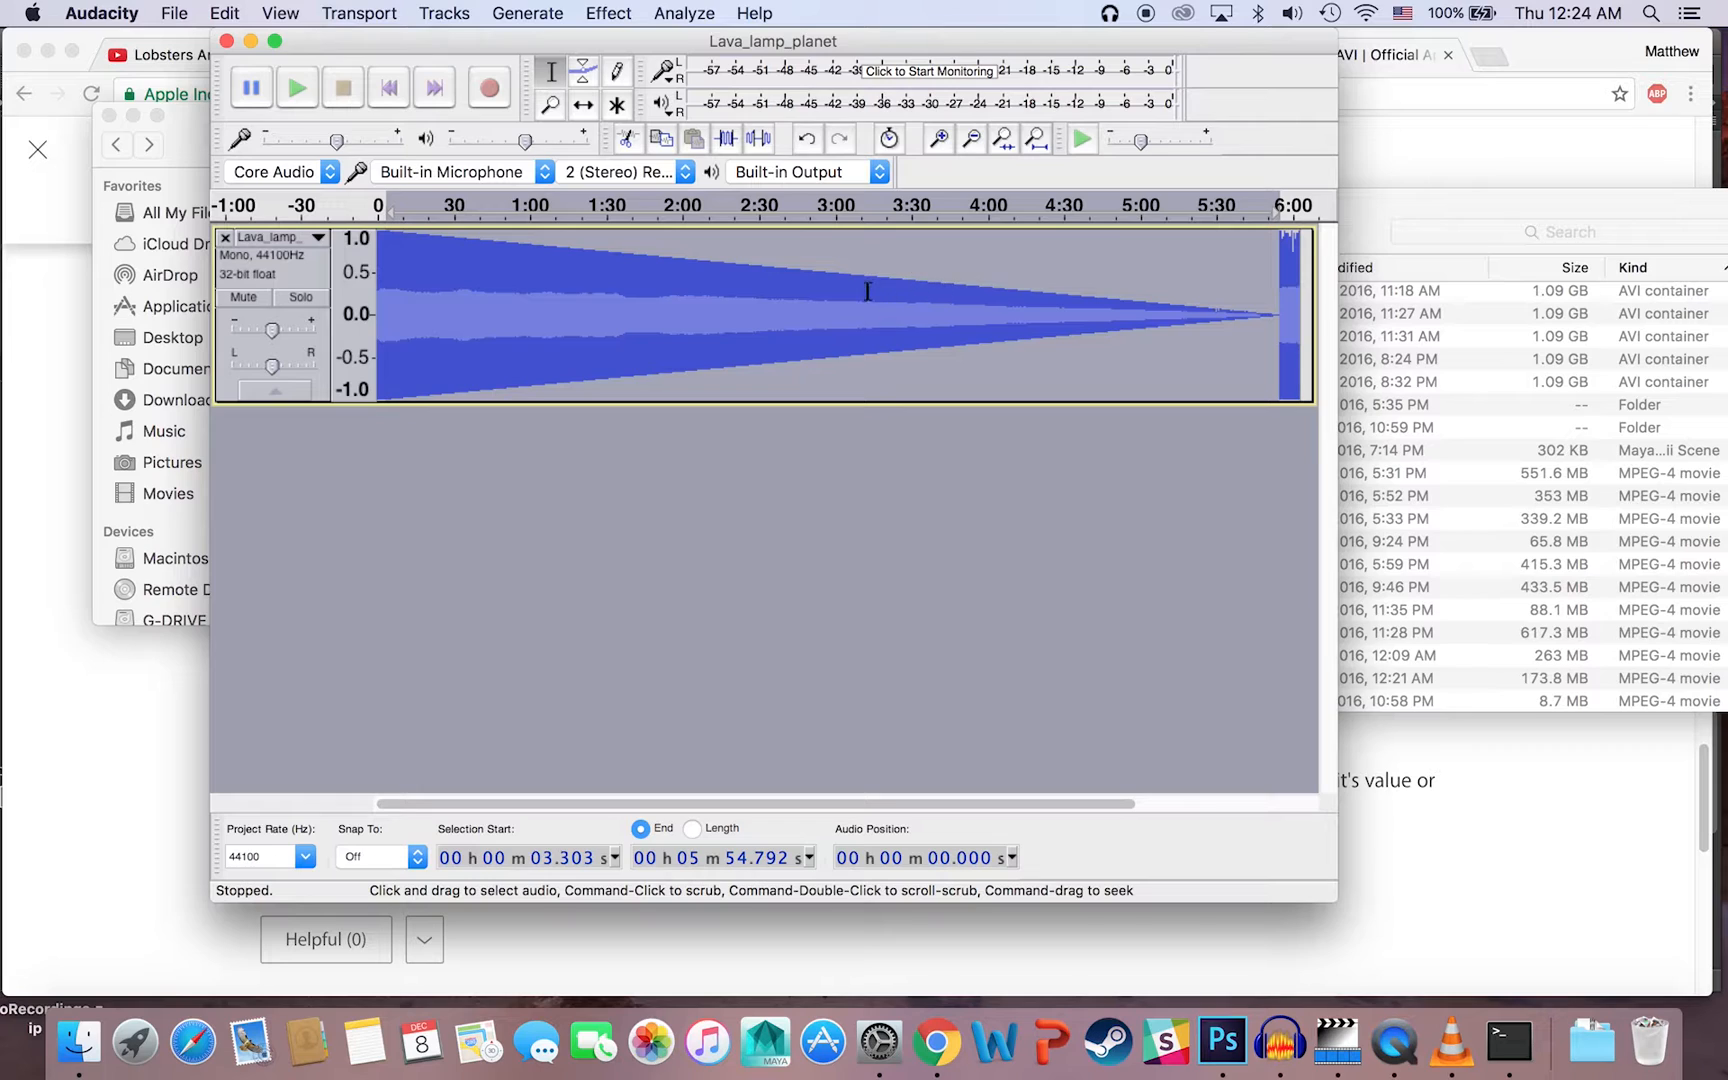
{"action": "key", "text": "super+z"}
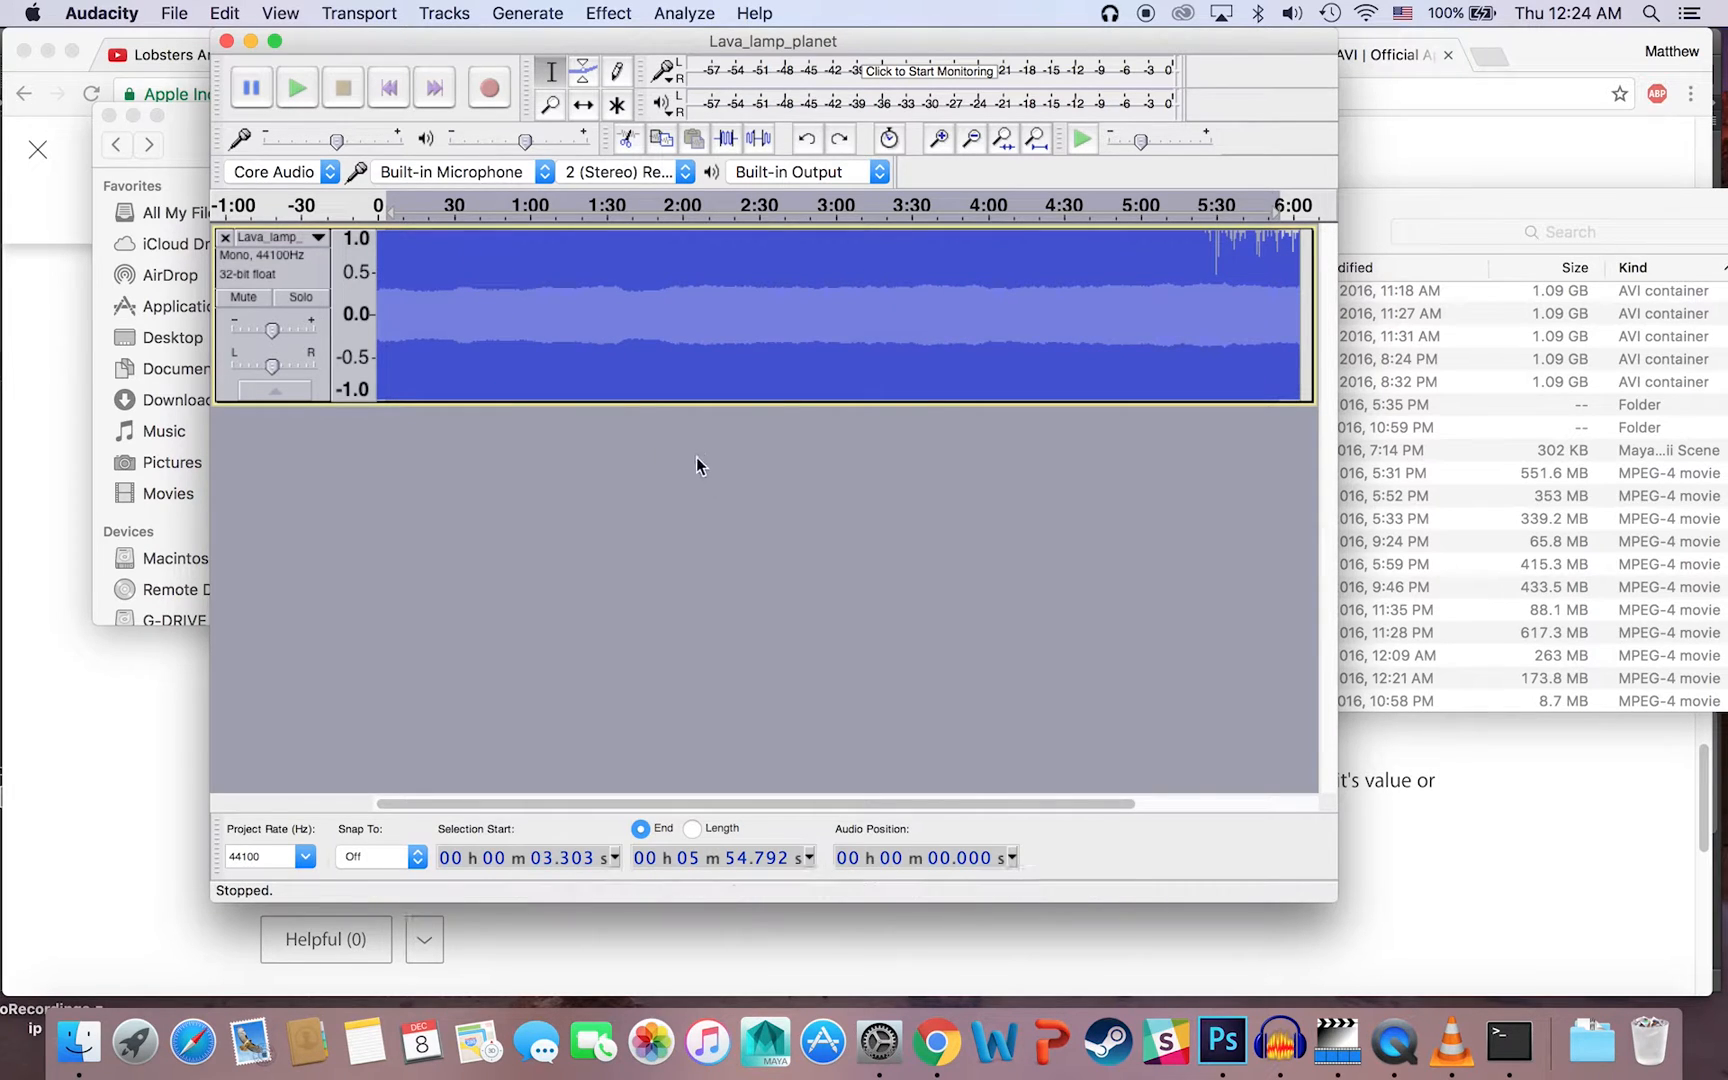
{"action": "left_click", "coordinate": [594, 300]}
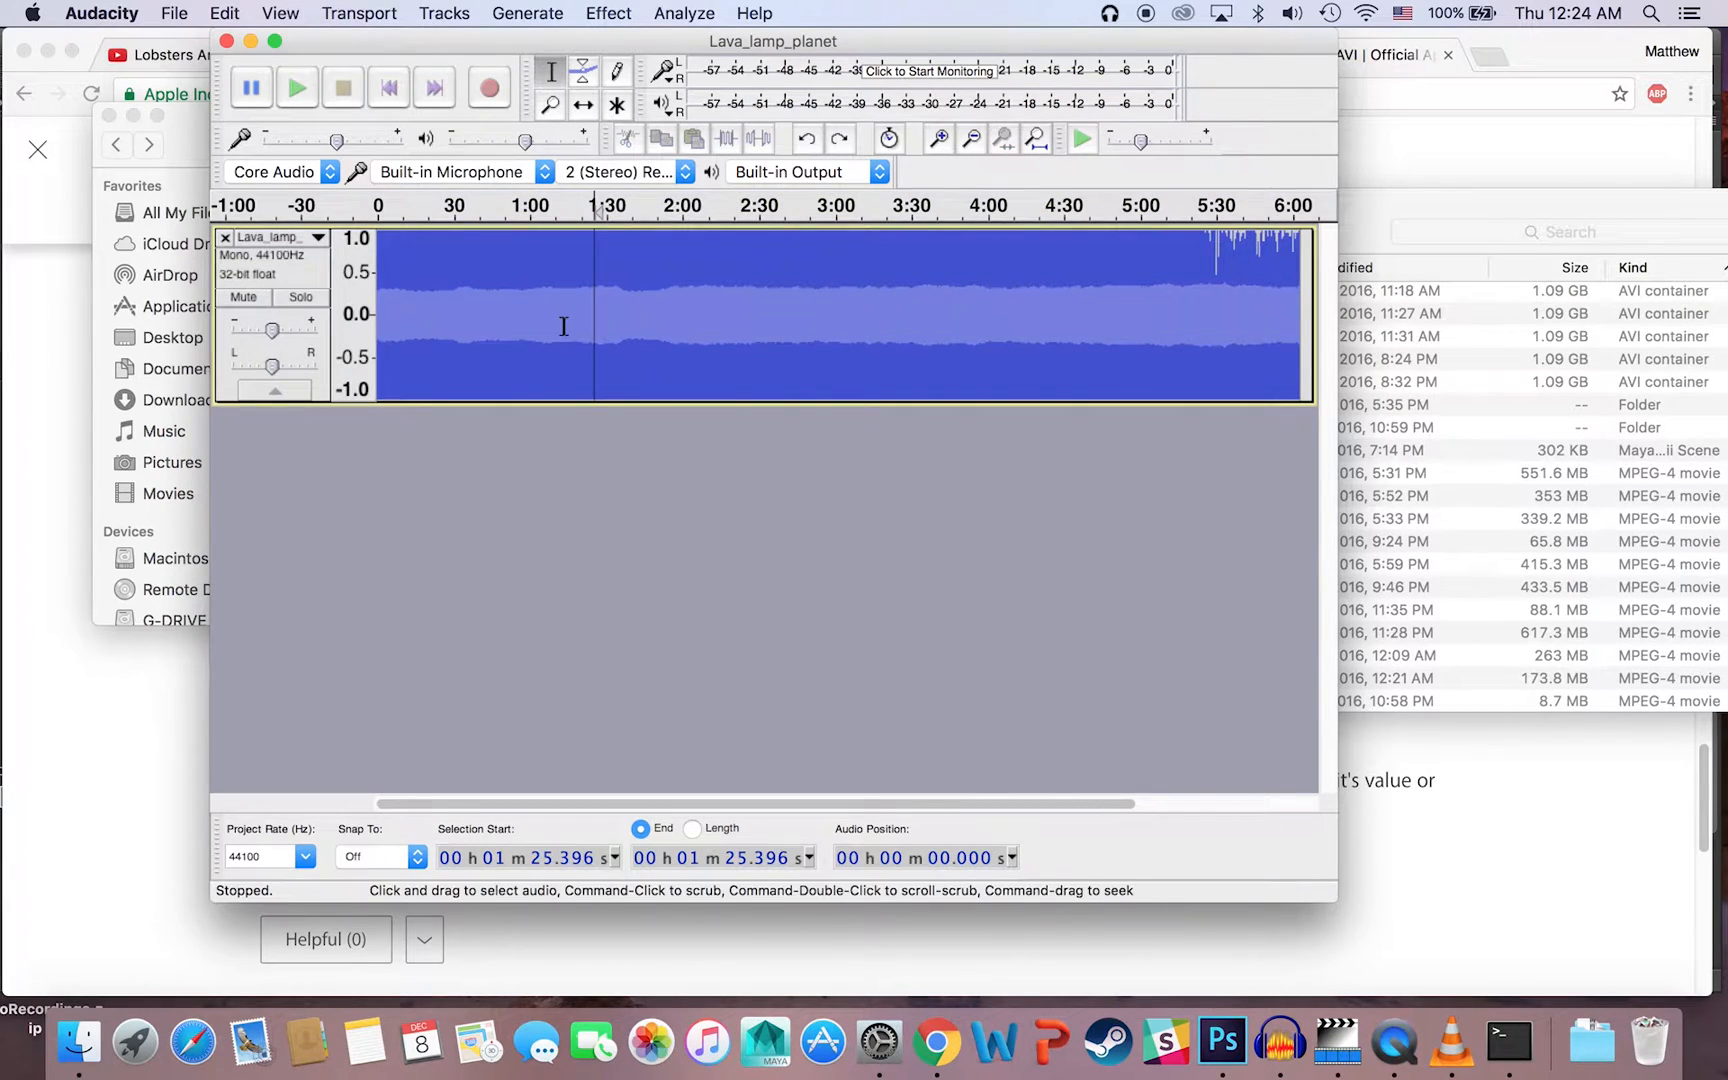
Step: Export the audio as Lava_lamp_planet_r to Senior_Project as an uncompressed file with RAW (header-less) header, A-Law encoding and empty metadata
{"action": "left_click", "coordinate": [180, 12]}
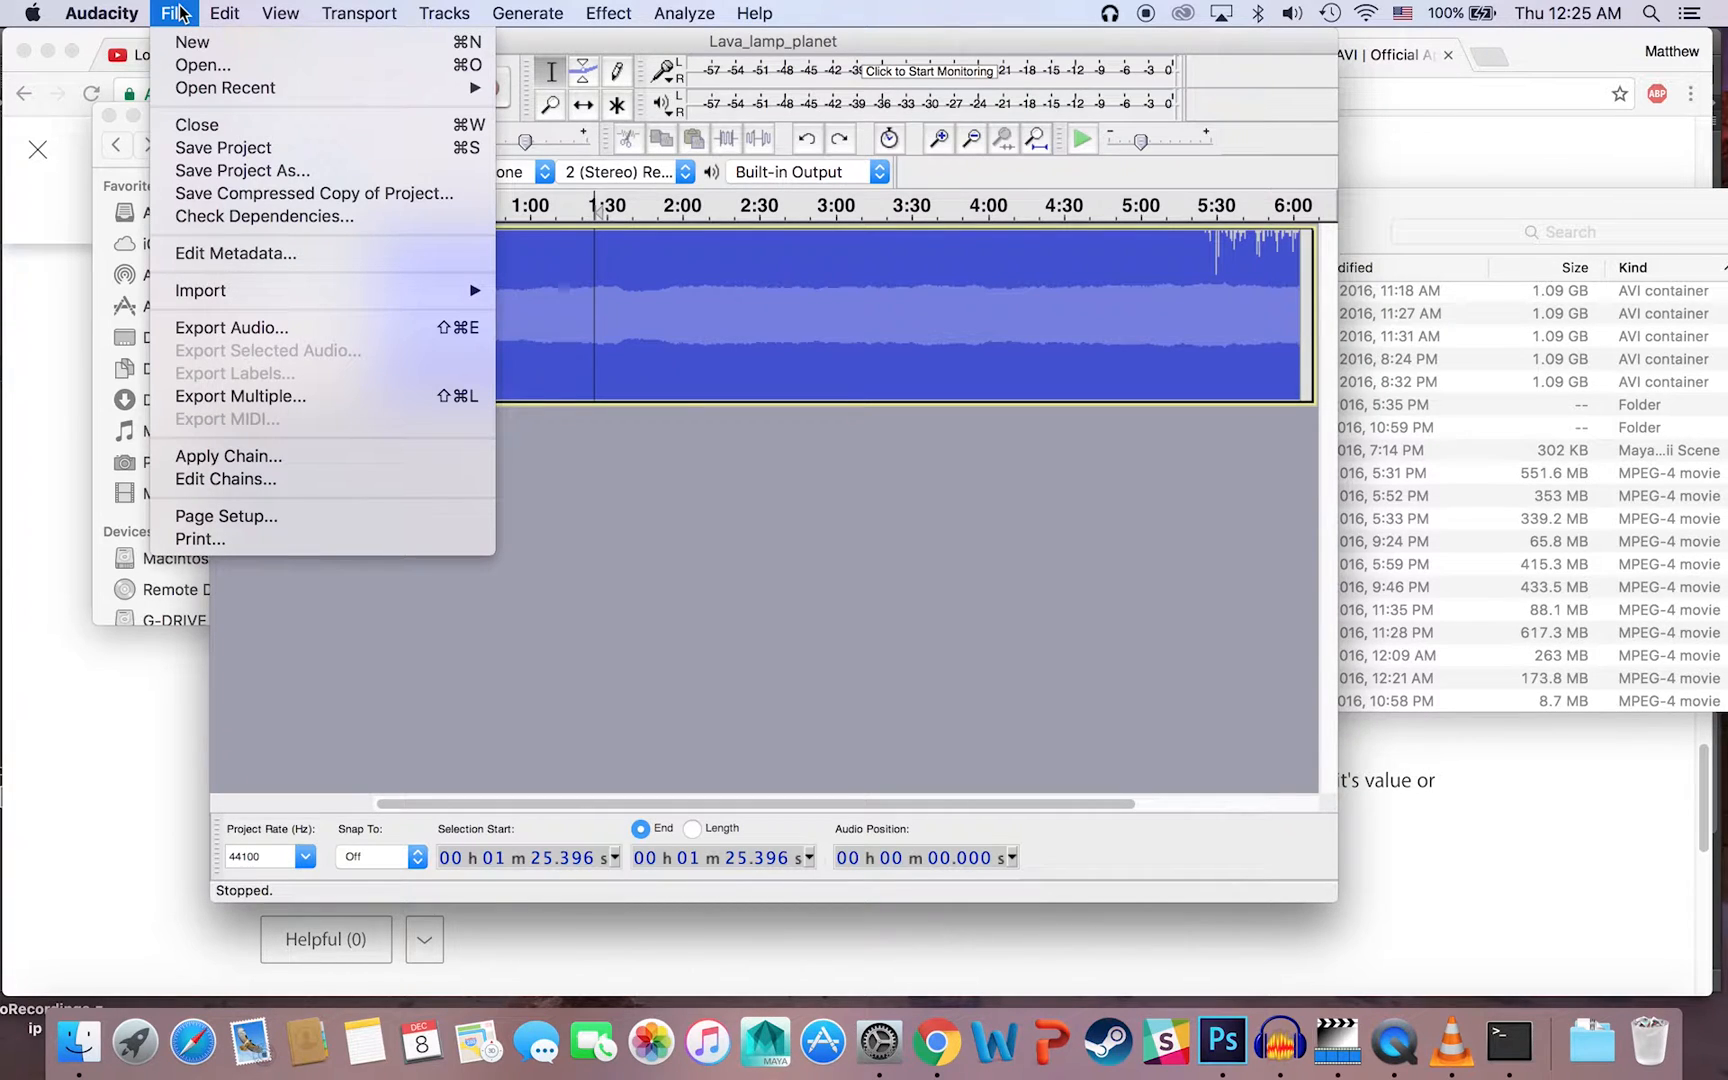
{"action": "left_click", "coordinate": [215, 325]}
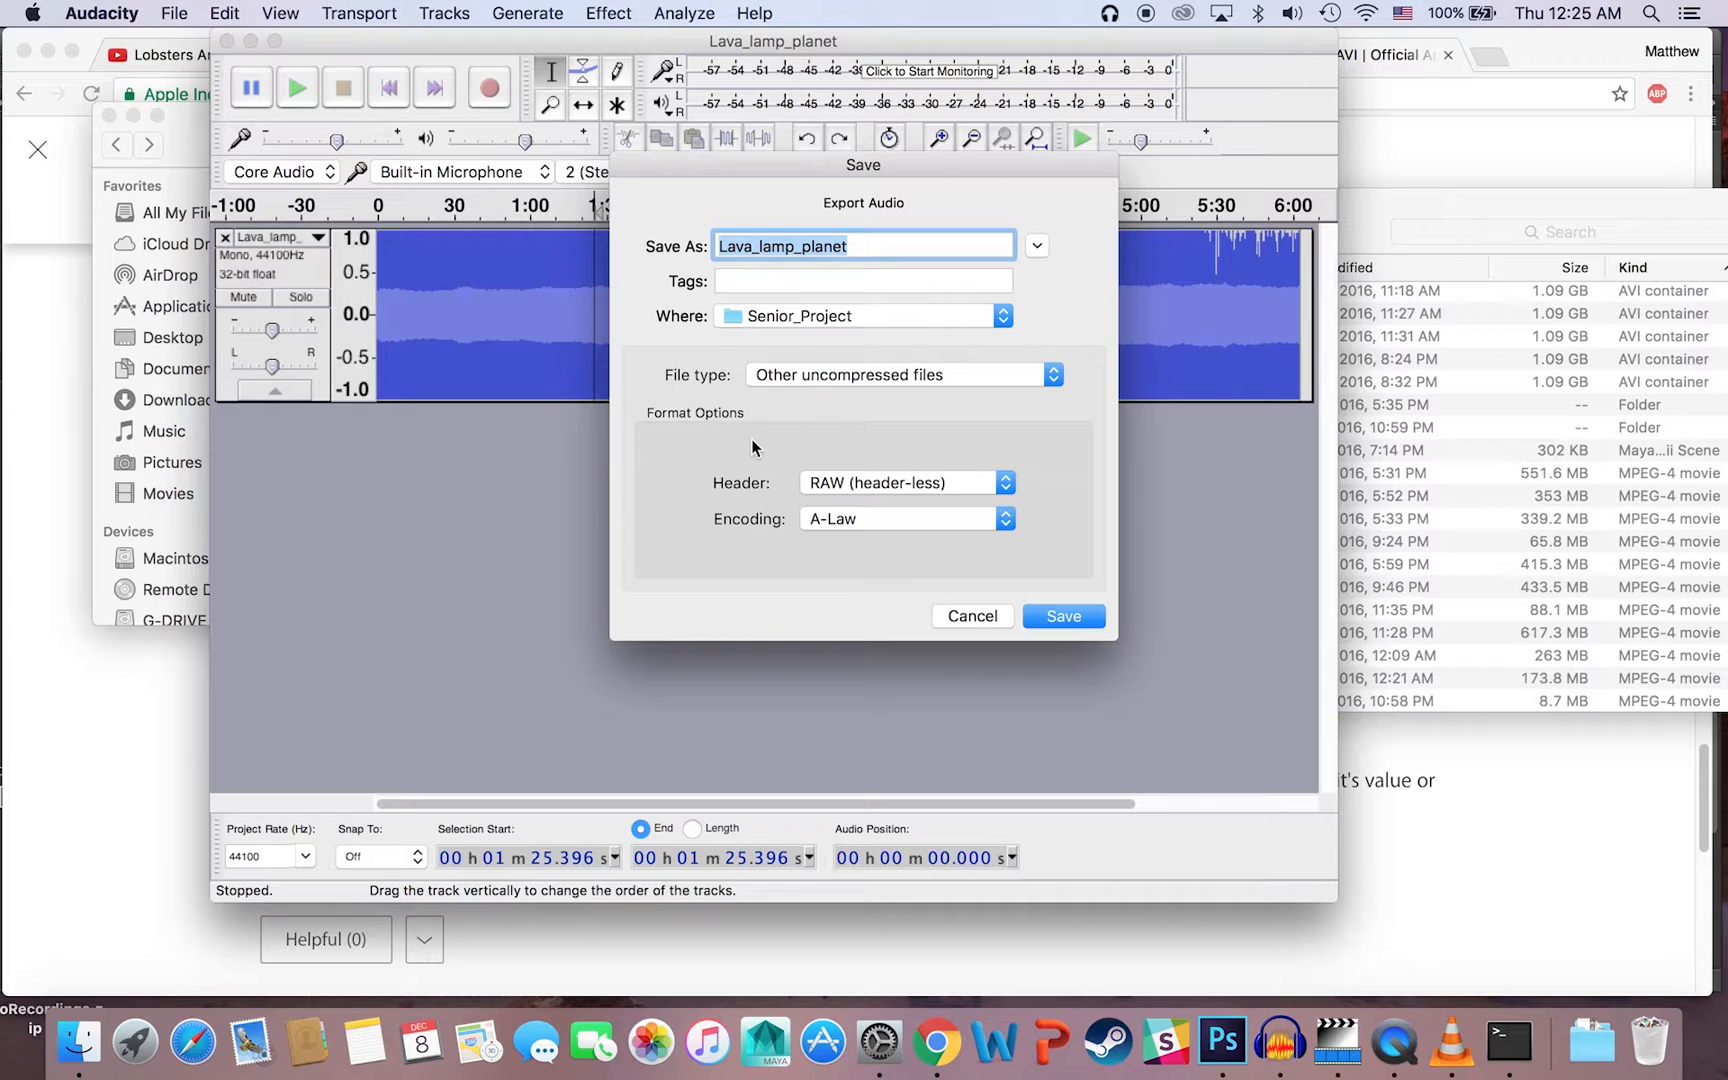
{"action": "left_click", "coordinate": [869, 248]}
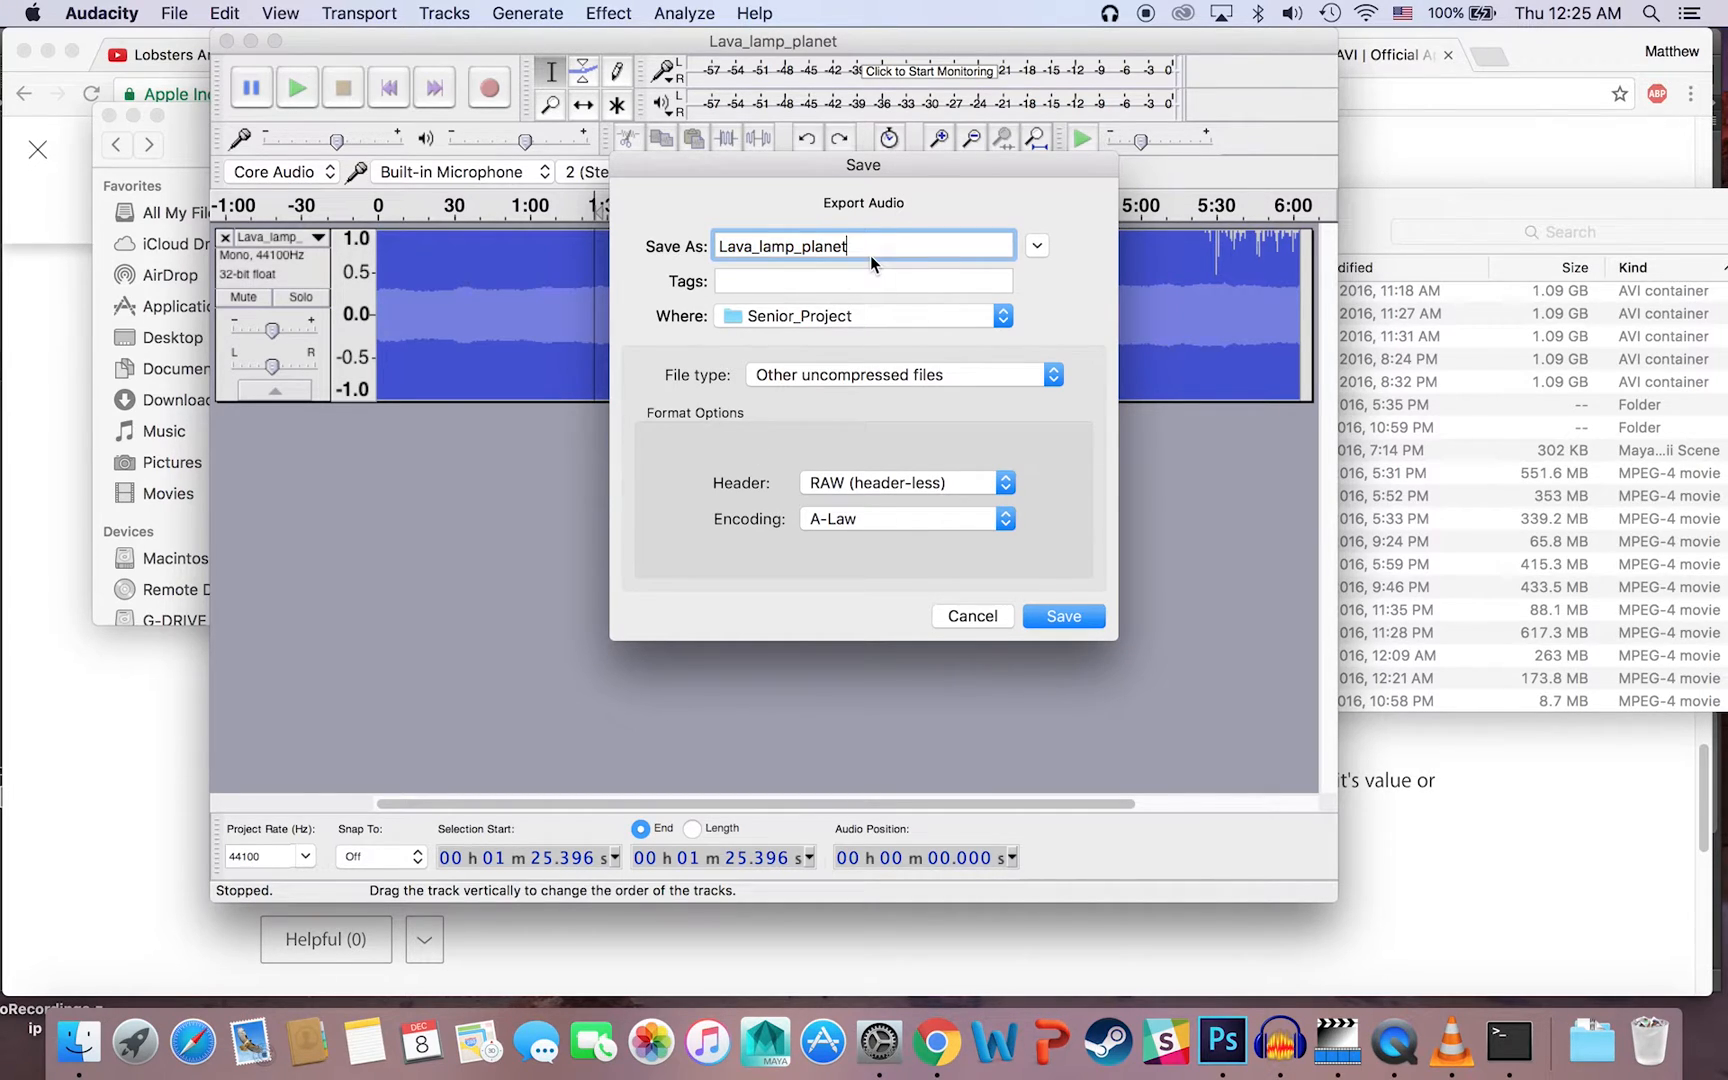
{"action": "type", "text": "_r"}
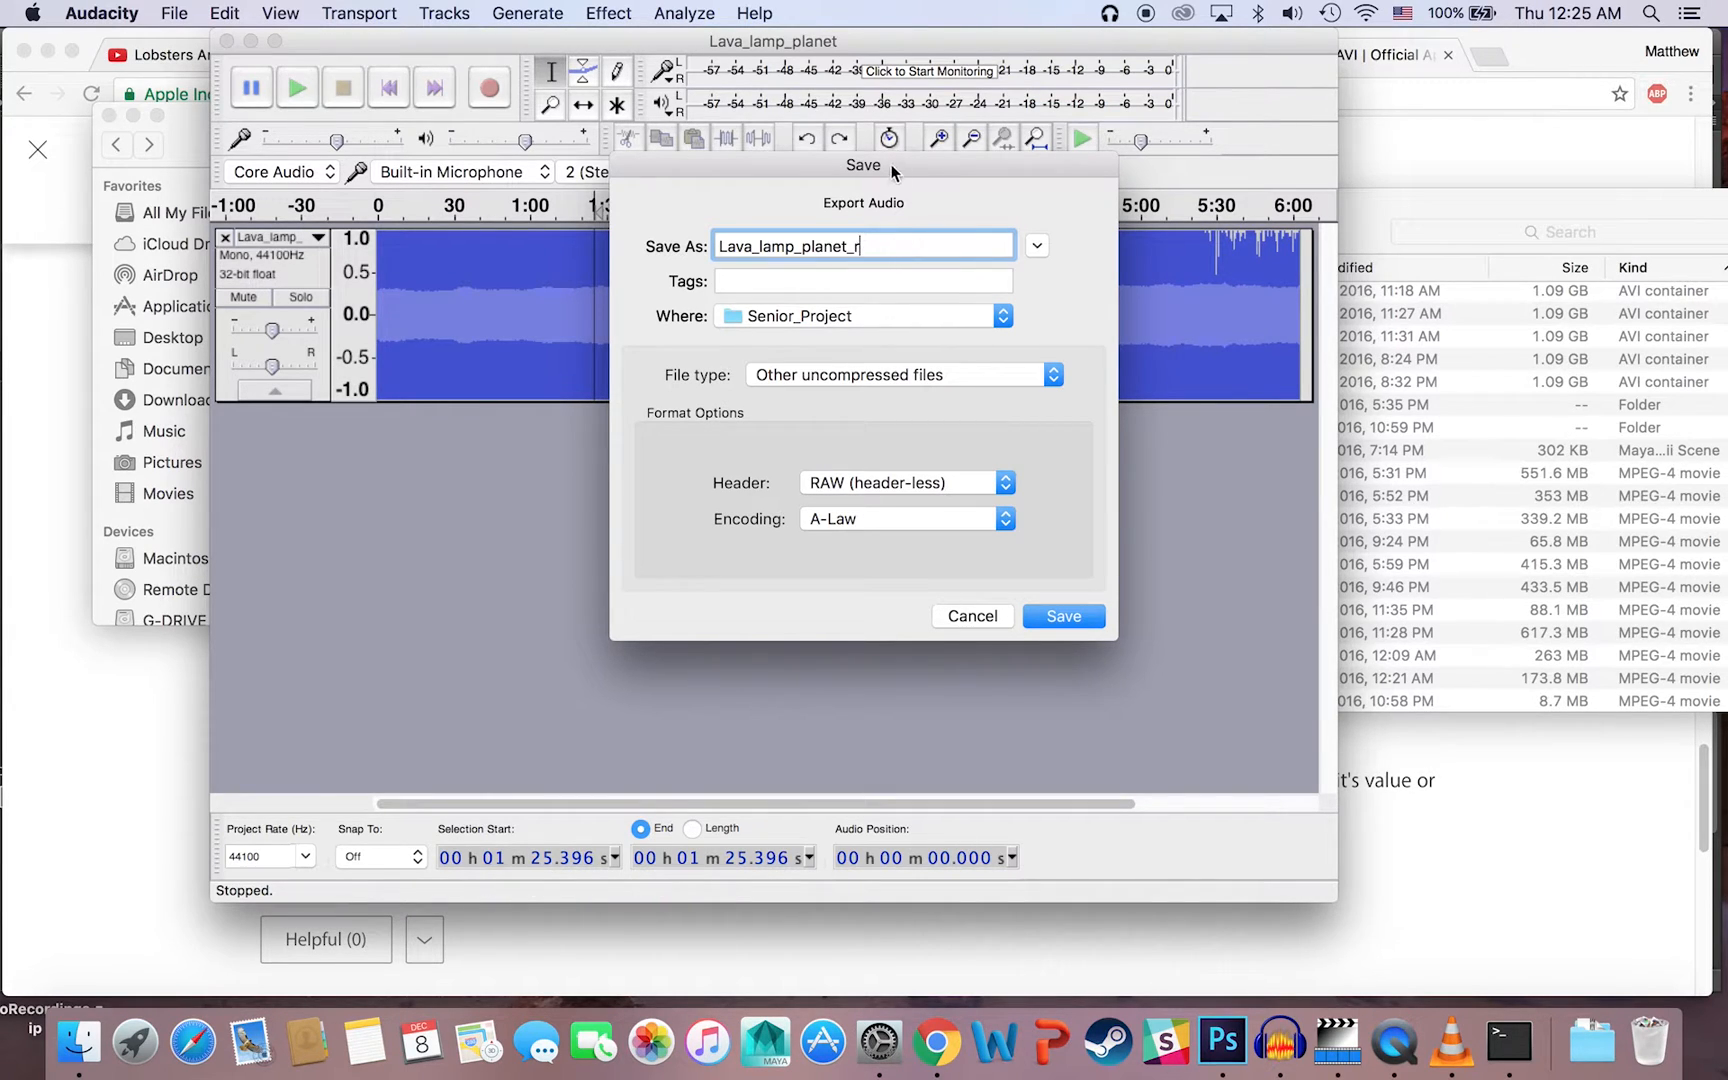
{"action": "left_click_drag", "start_coordinate": [893, 172], "coordinate": [1341, 158]}
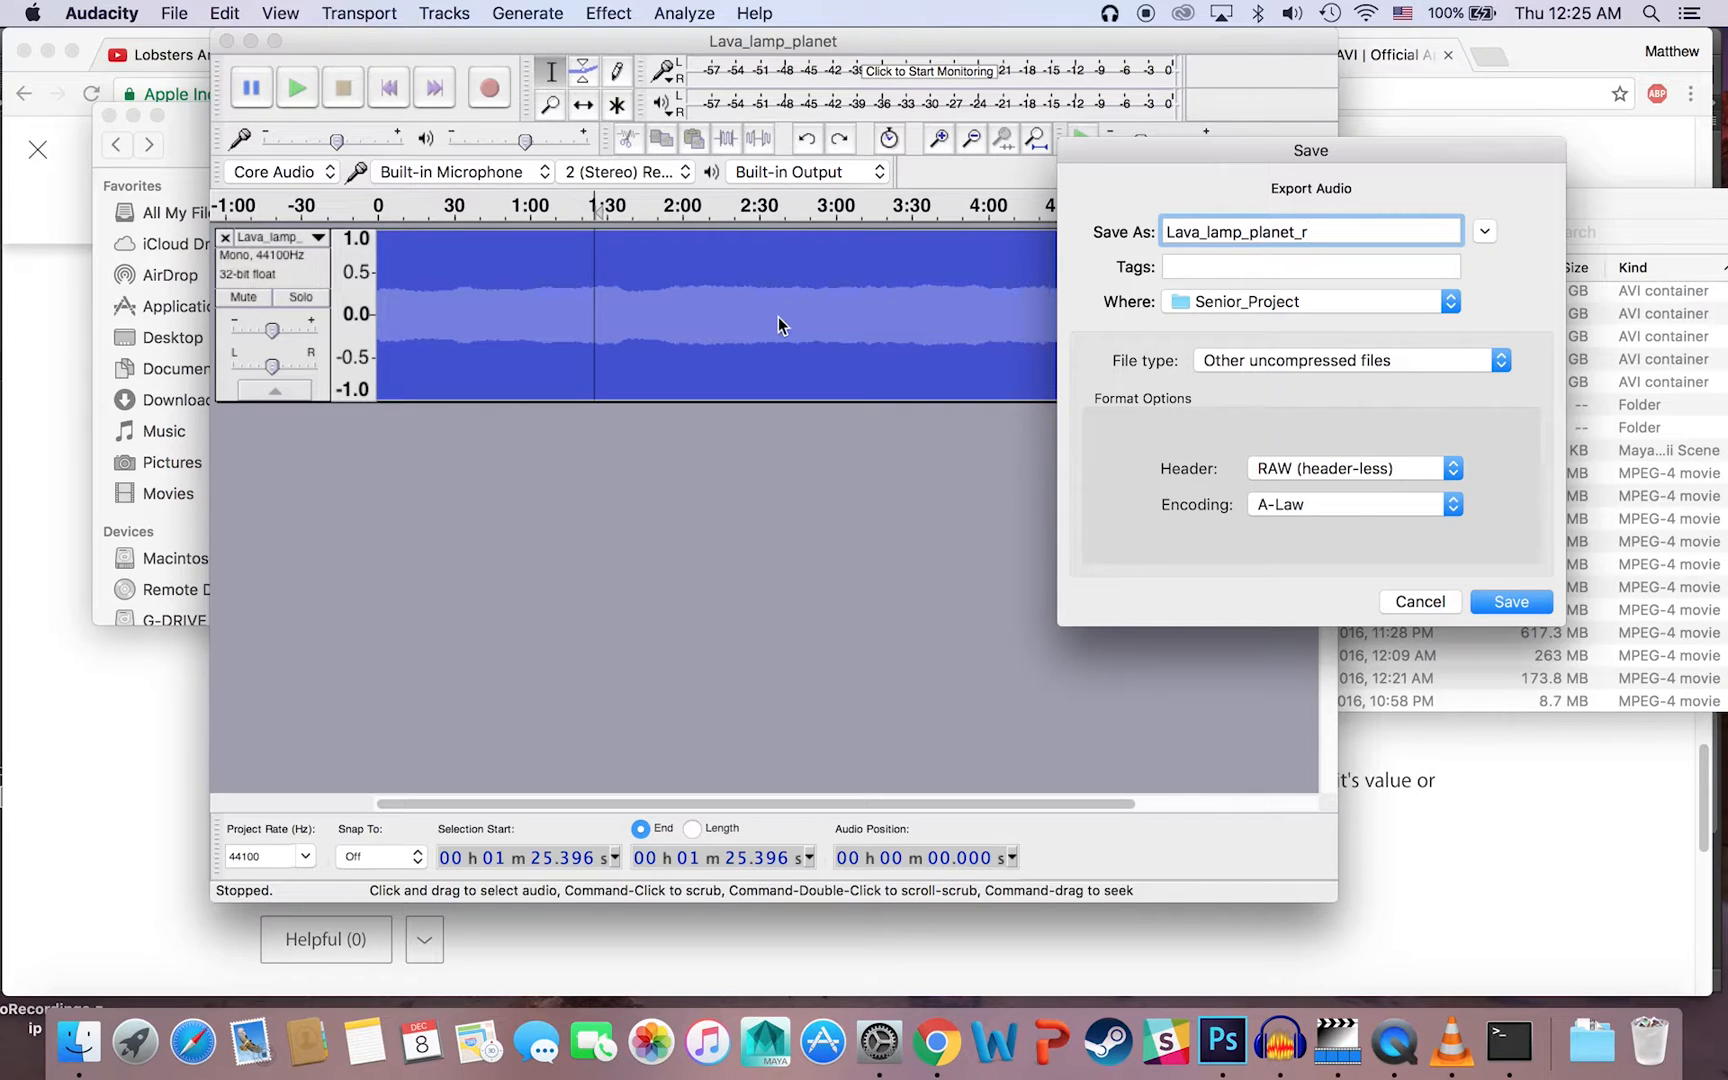
{"action": "left_click", "coordinate": [1511, 602]}
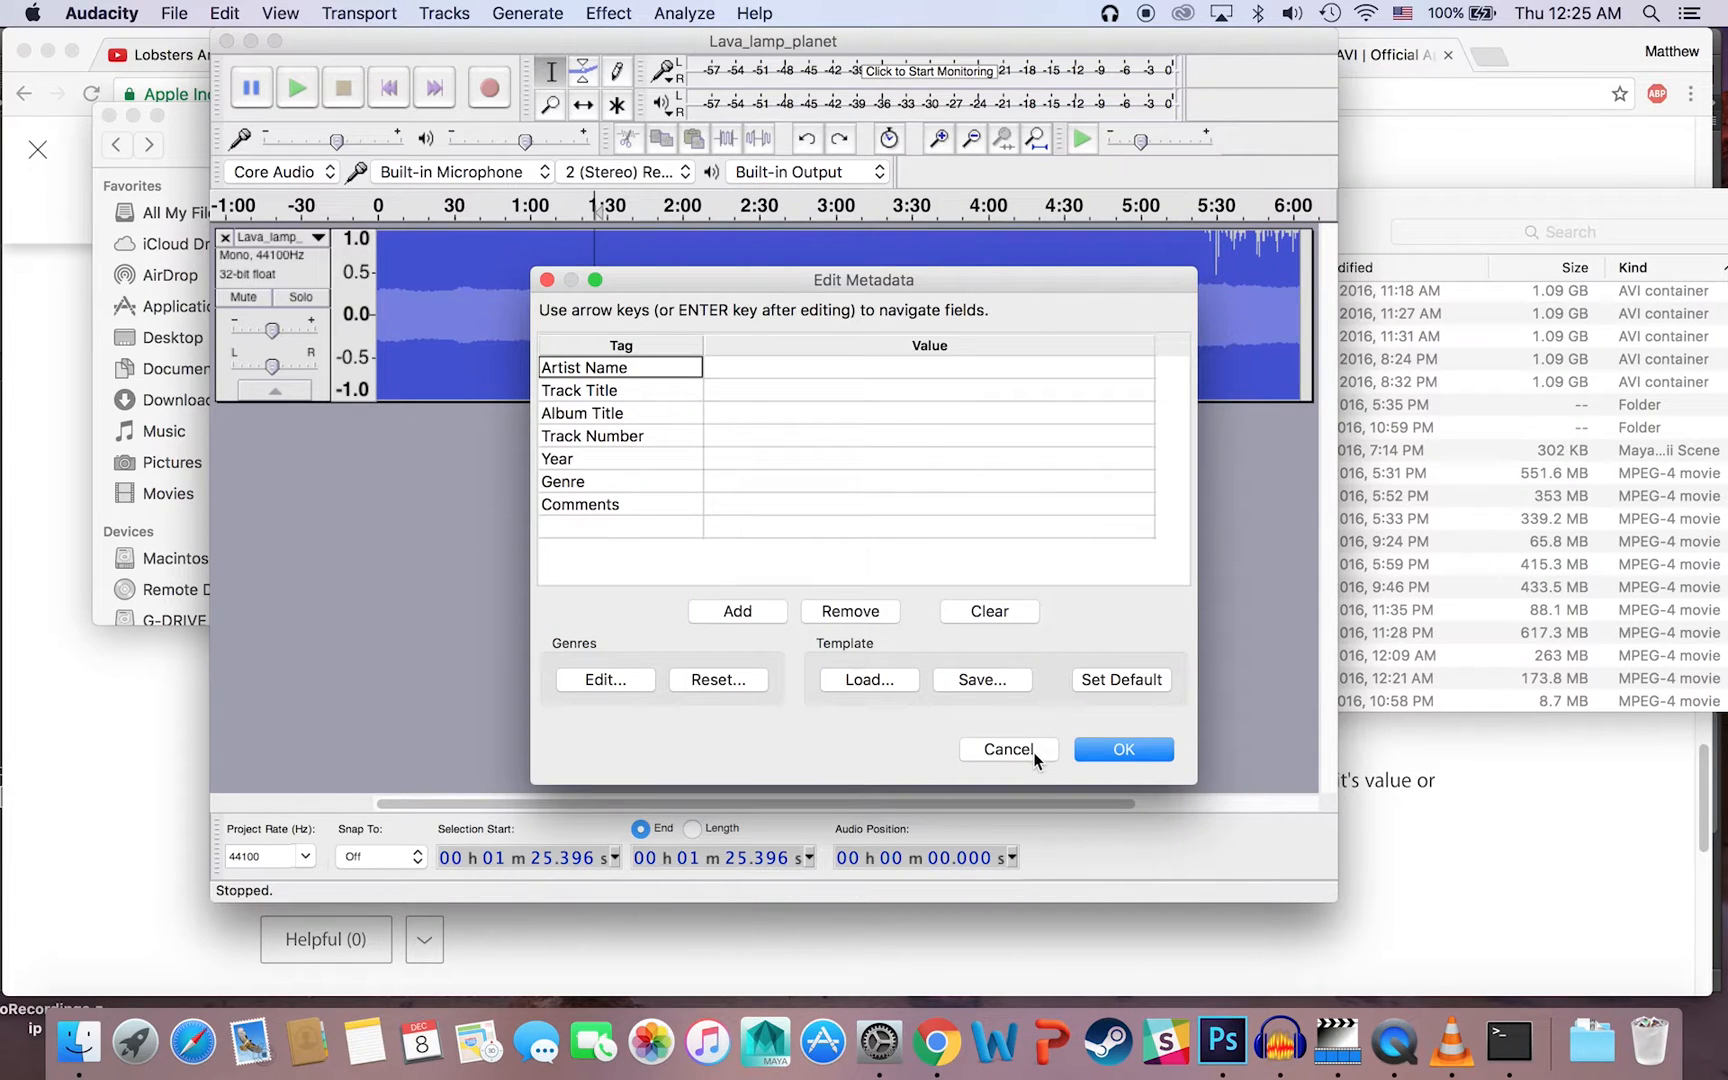
{"action": "left_click", "coordinate": [1148, 752]}
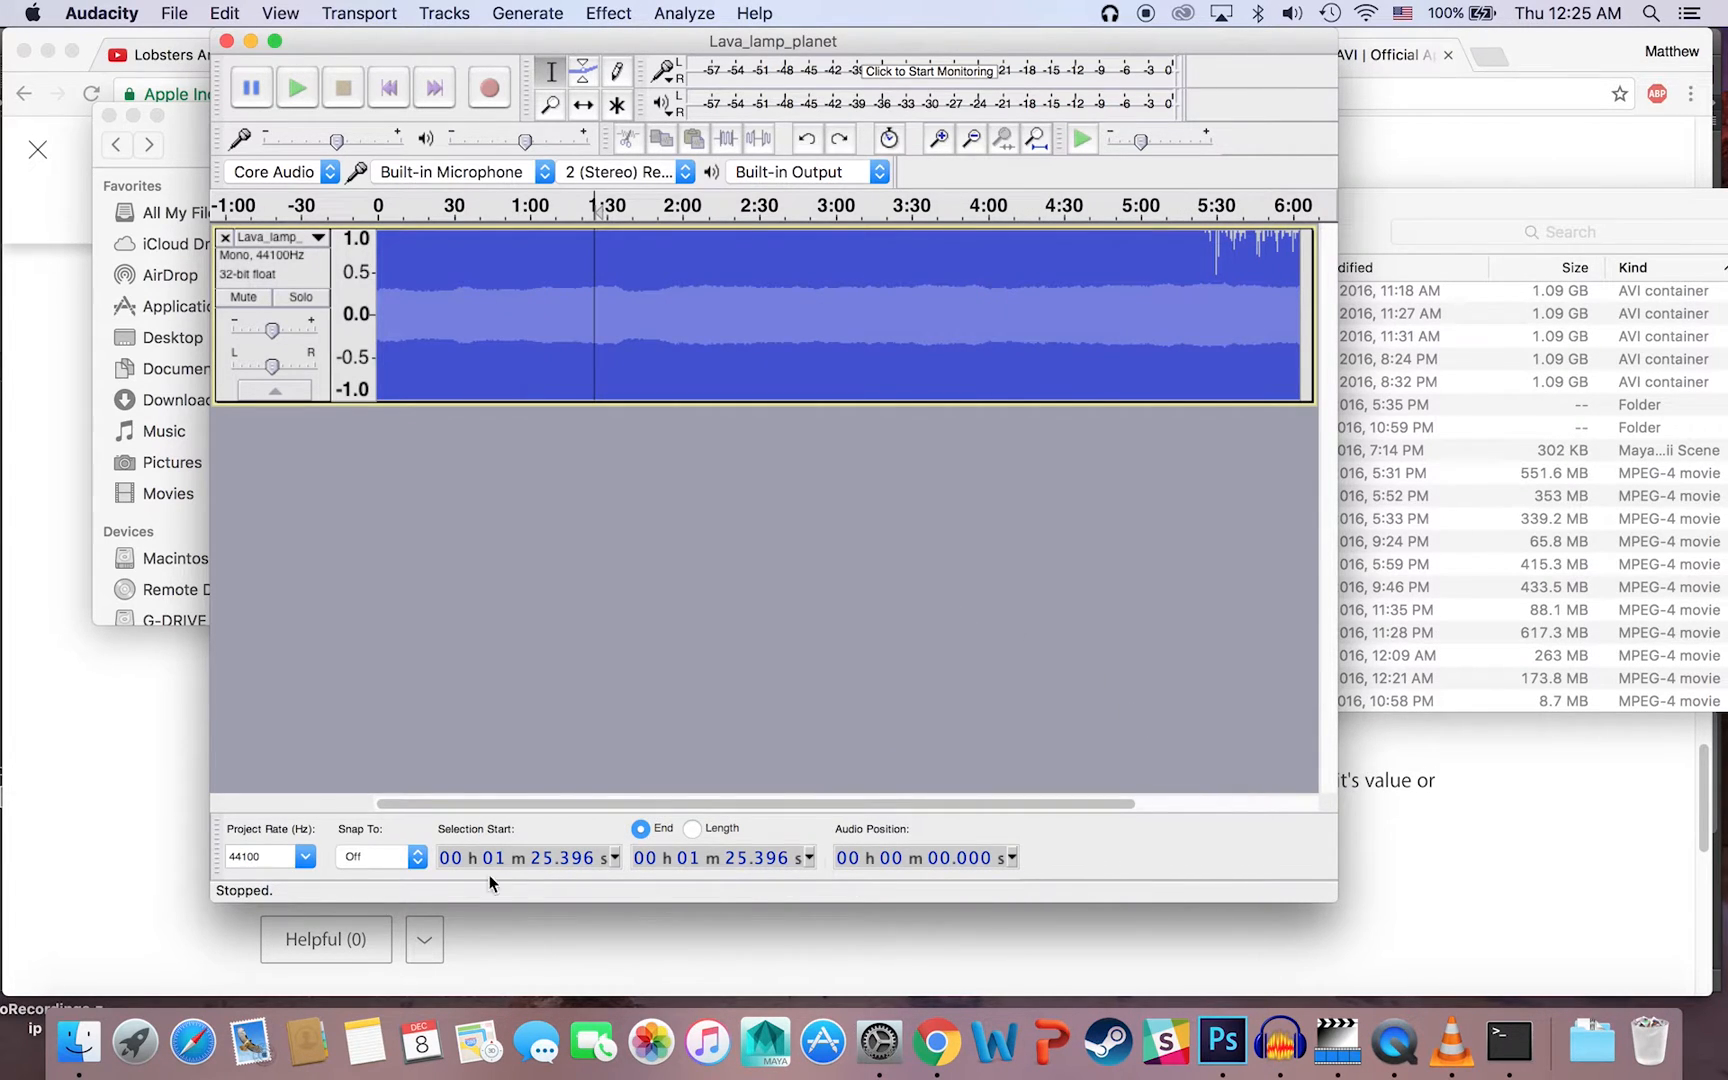
Step: Switch to Finder and open Lava_lamp_planet_r.raw from the Senior_Project folder with TextEdit
{"action": "left_click", "coordinate": [74, 1050]}
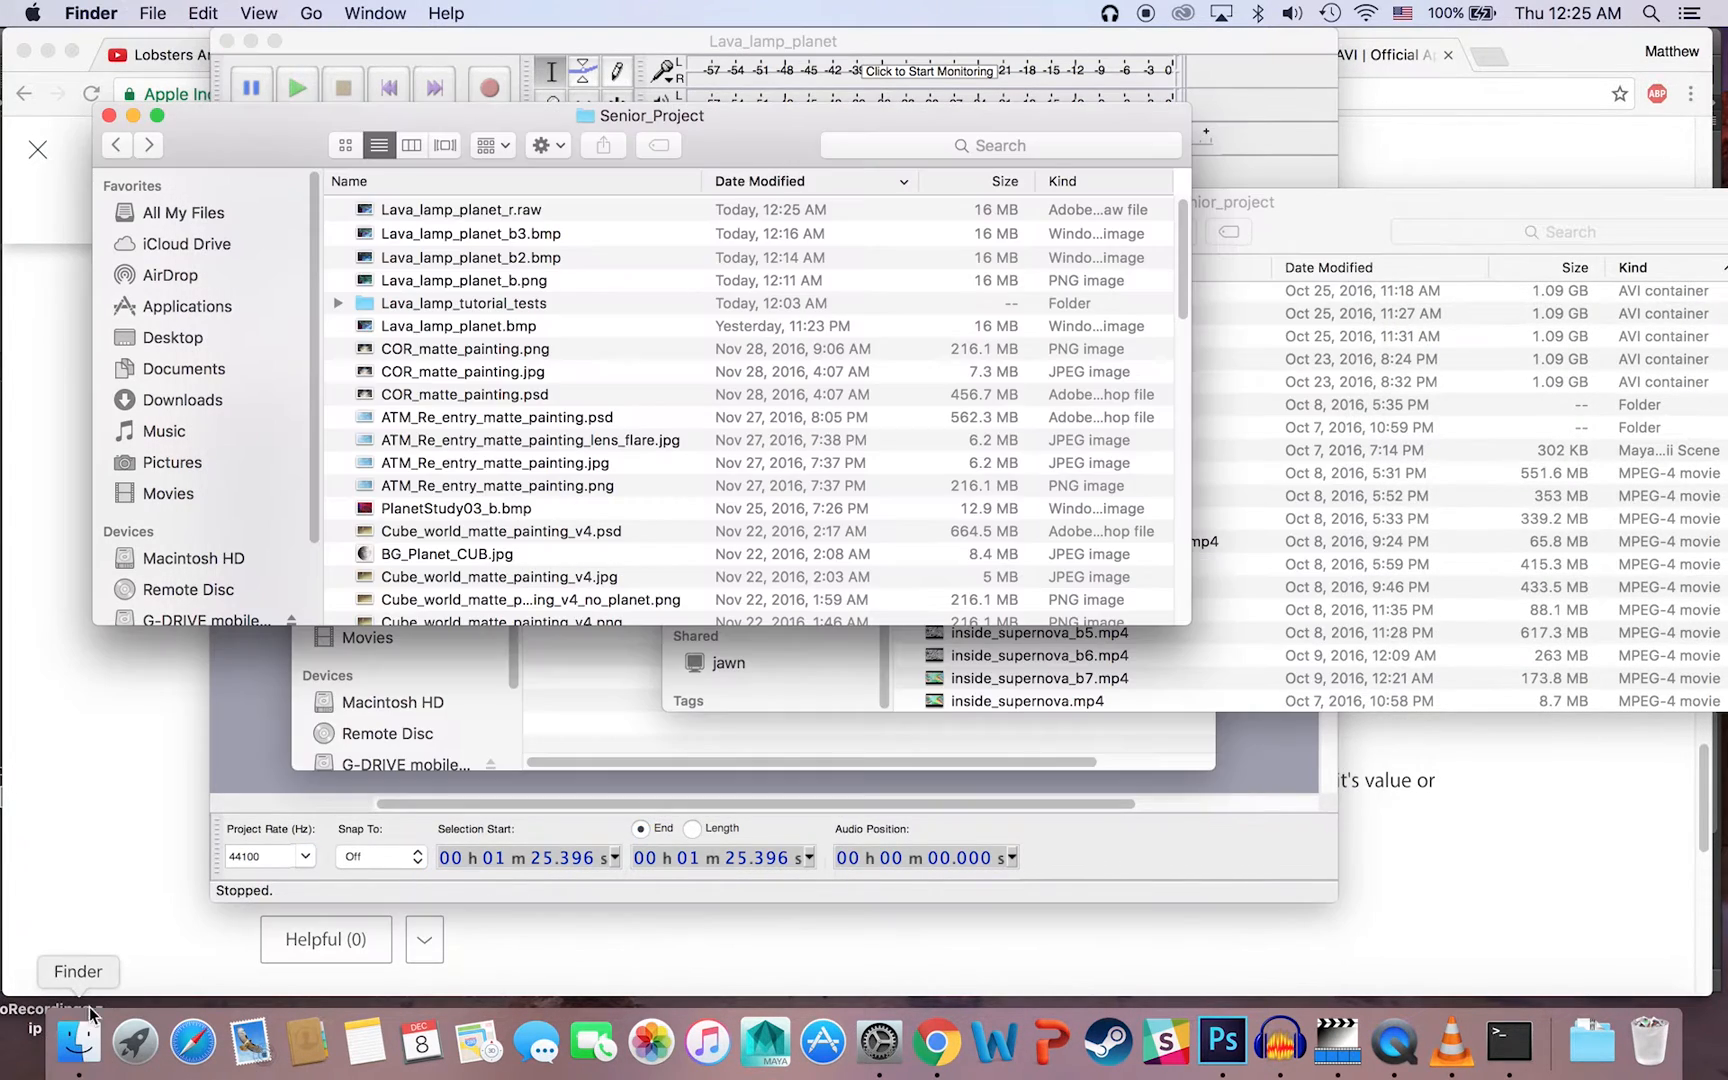
{"action": "left_click", "coordinate": [446, 210]}
{"action": "right_click", "coordinate": [446, 210]}
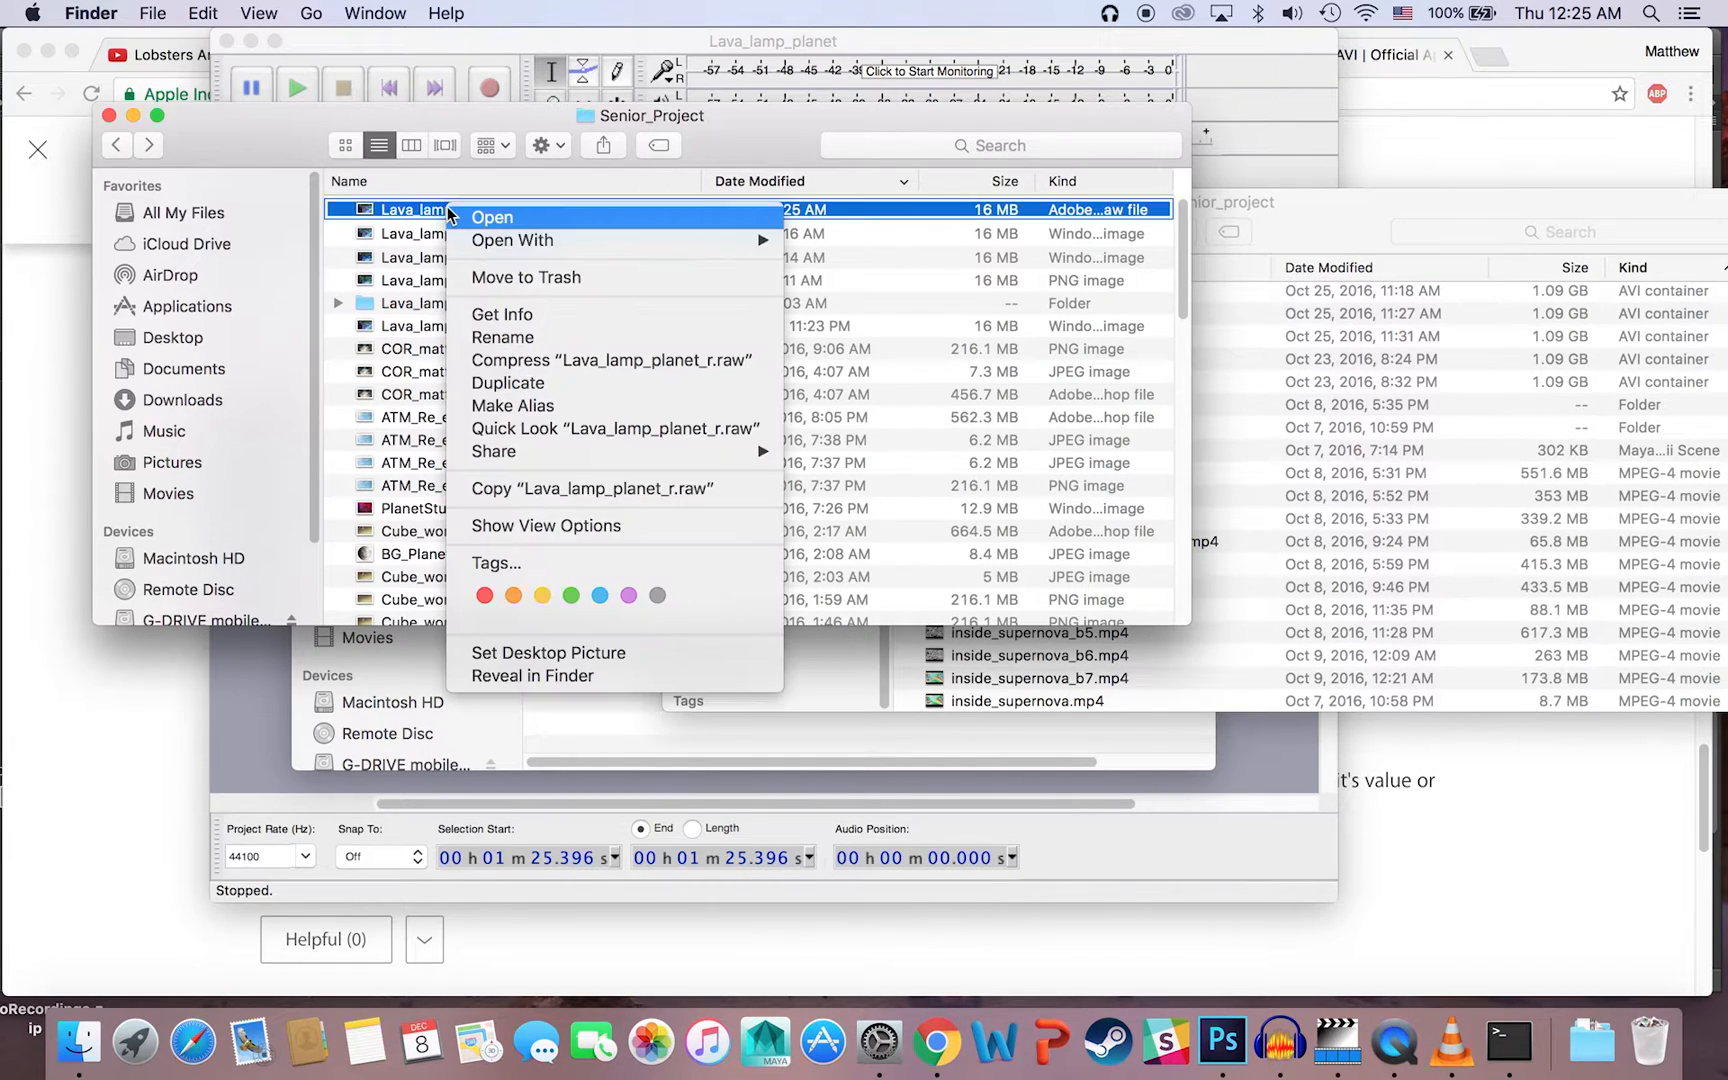
{"action": "mouse_move", "coordinate": [525, 240]}
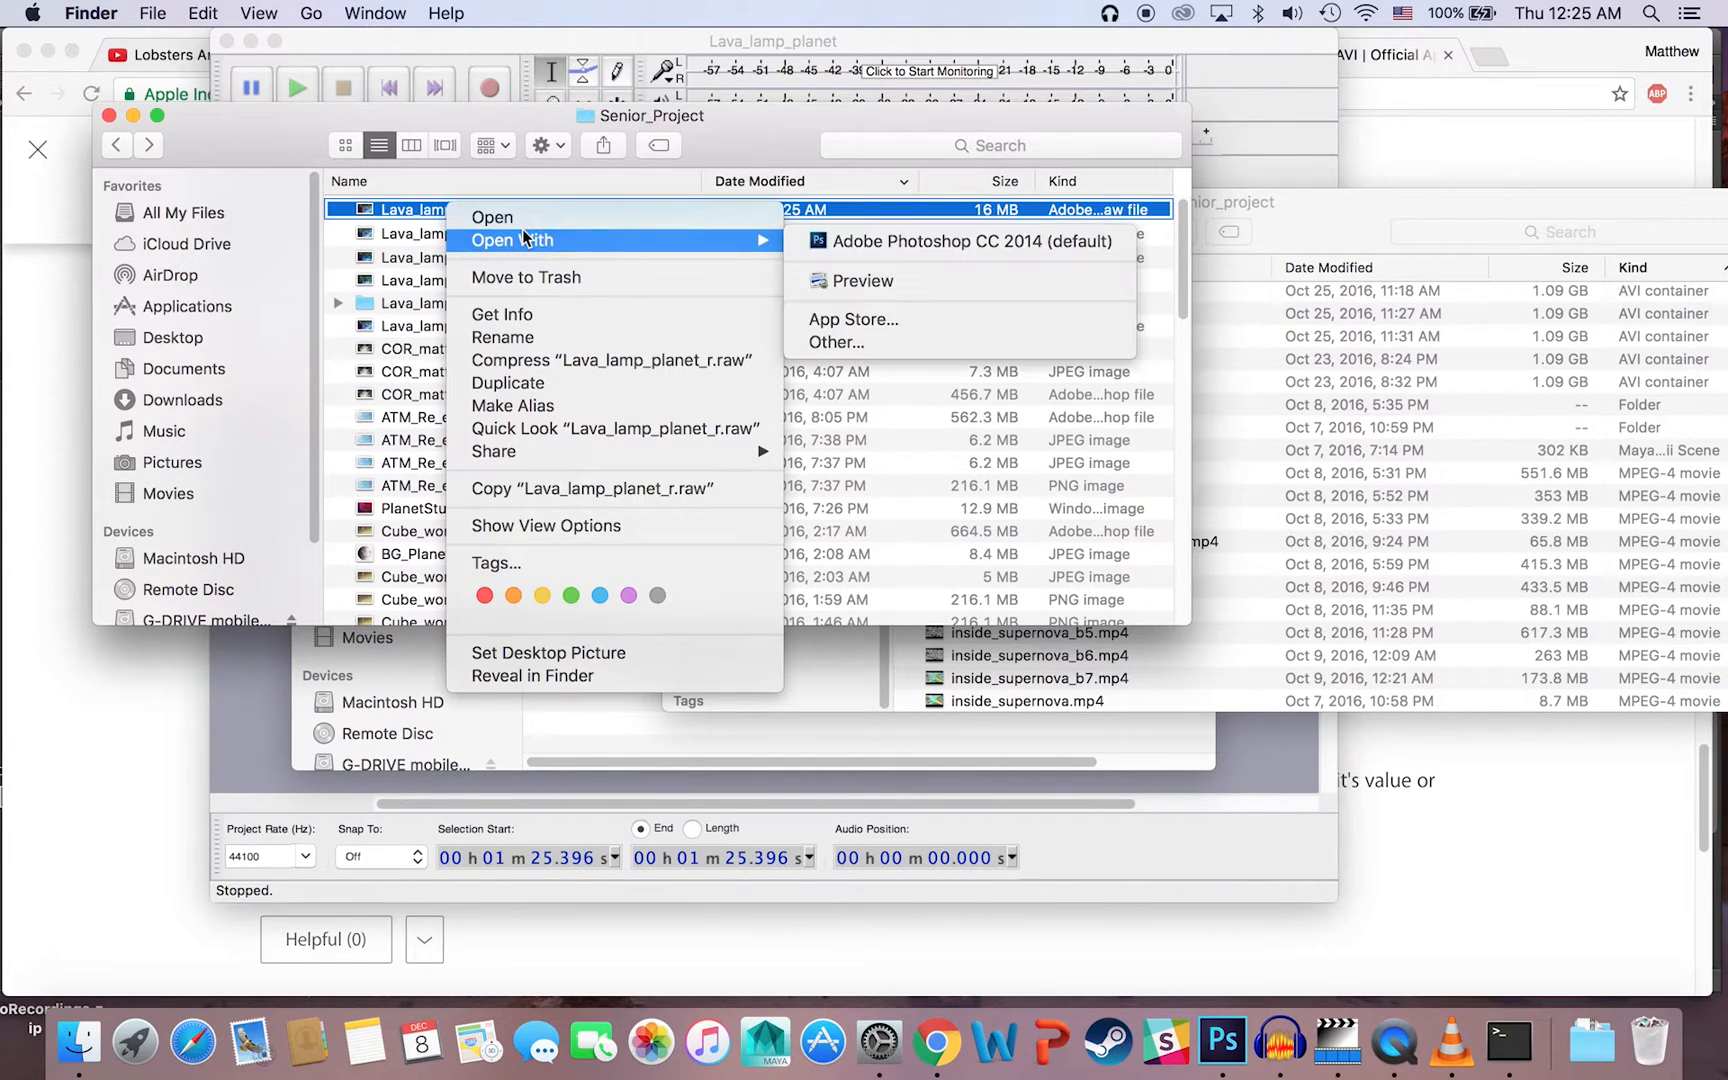
{"action": "left_click", "coordinate": [895, 337]}
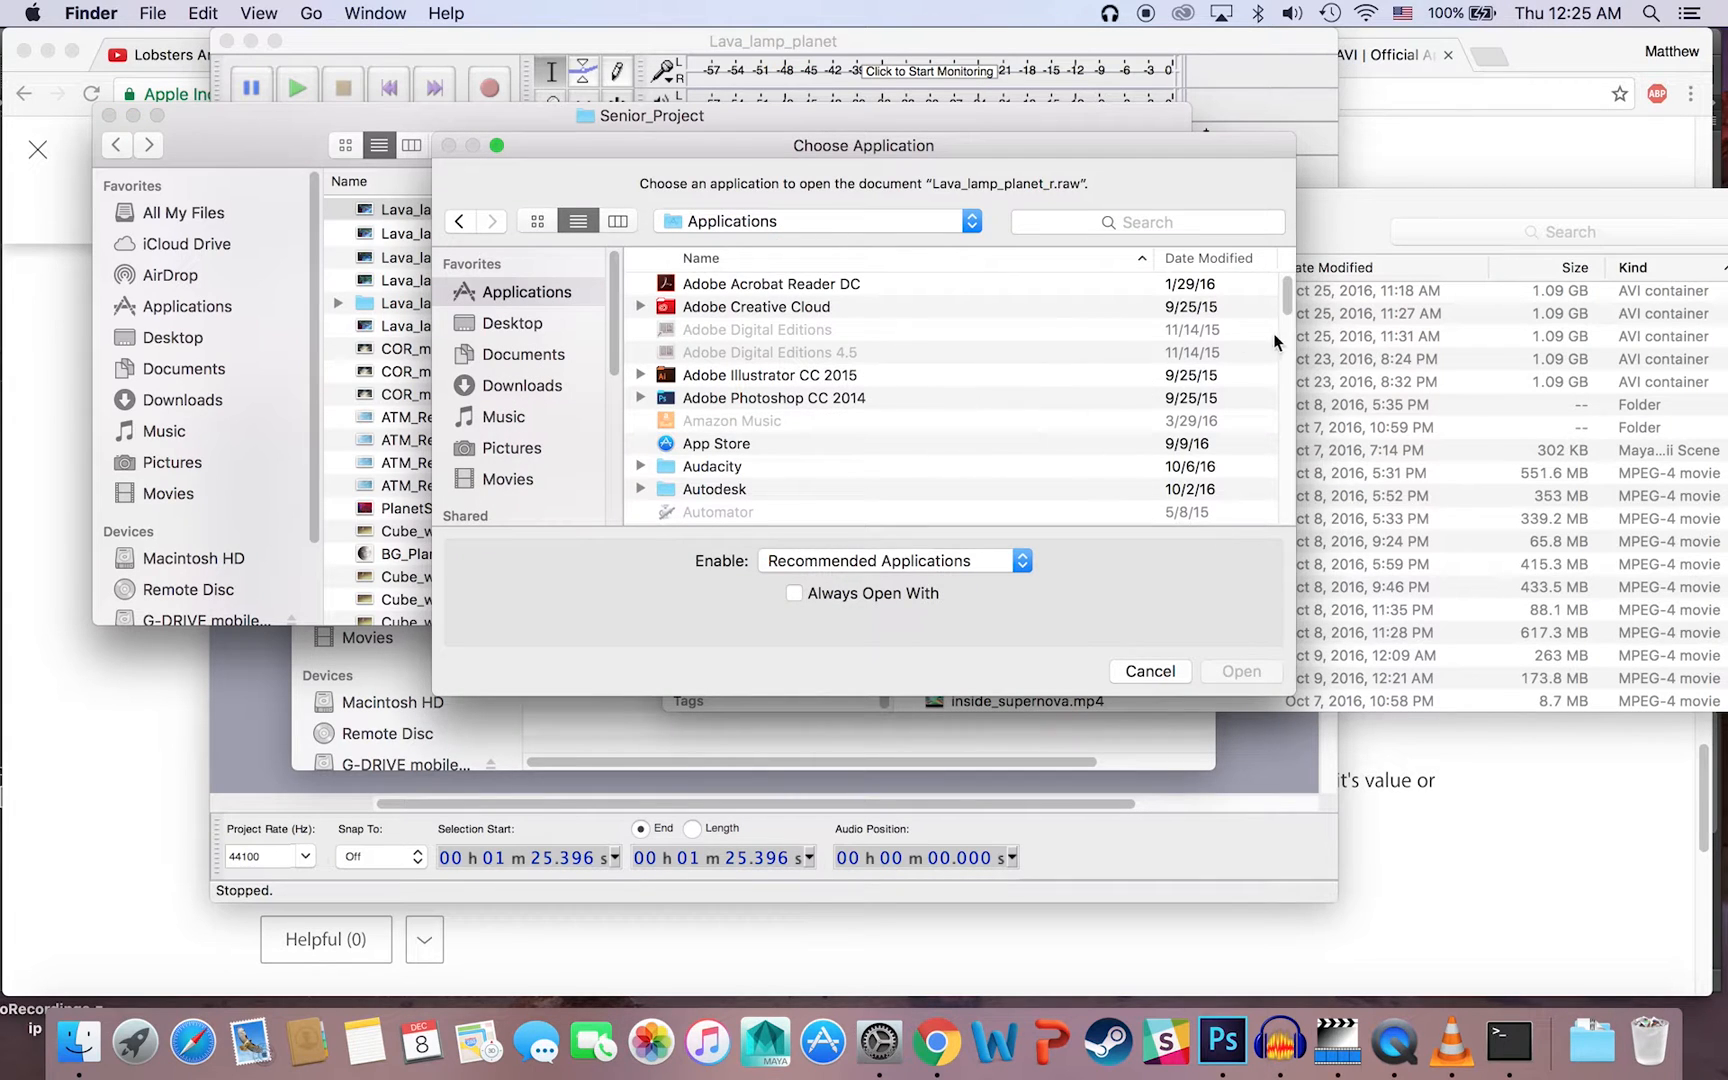
{"action": "left_click_drag", "start_coordinate": [1287, 300], "coordinate": [1315, 513]}
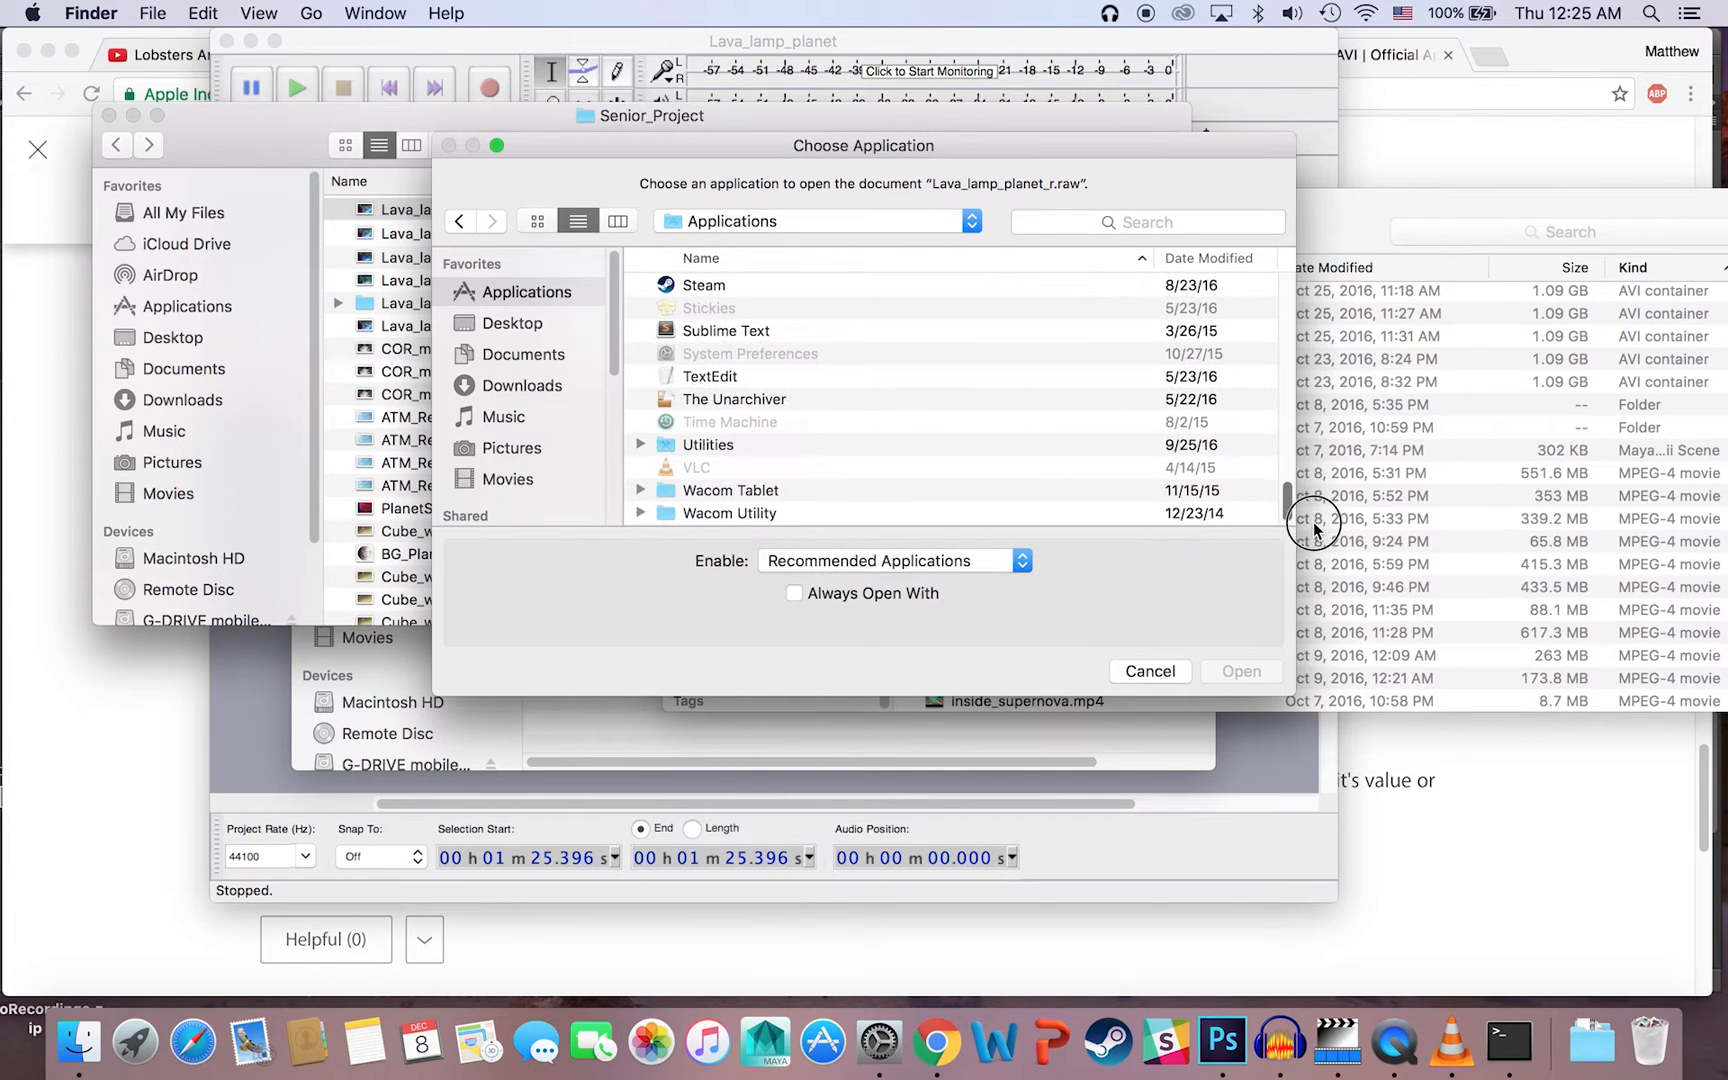
{"action": "double_click", "coordinate": [743, 371]}
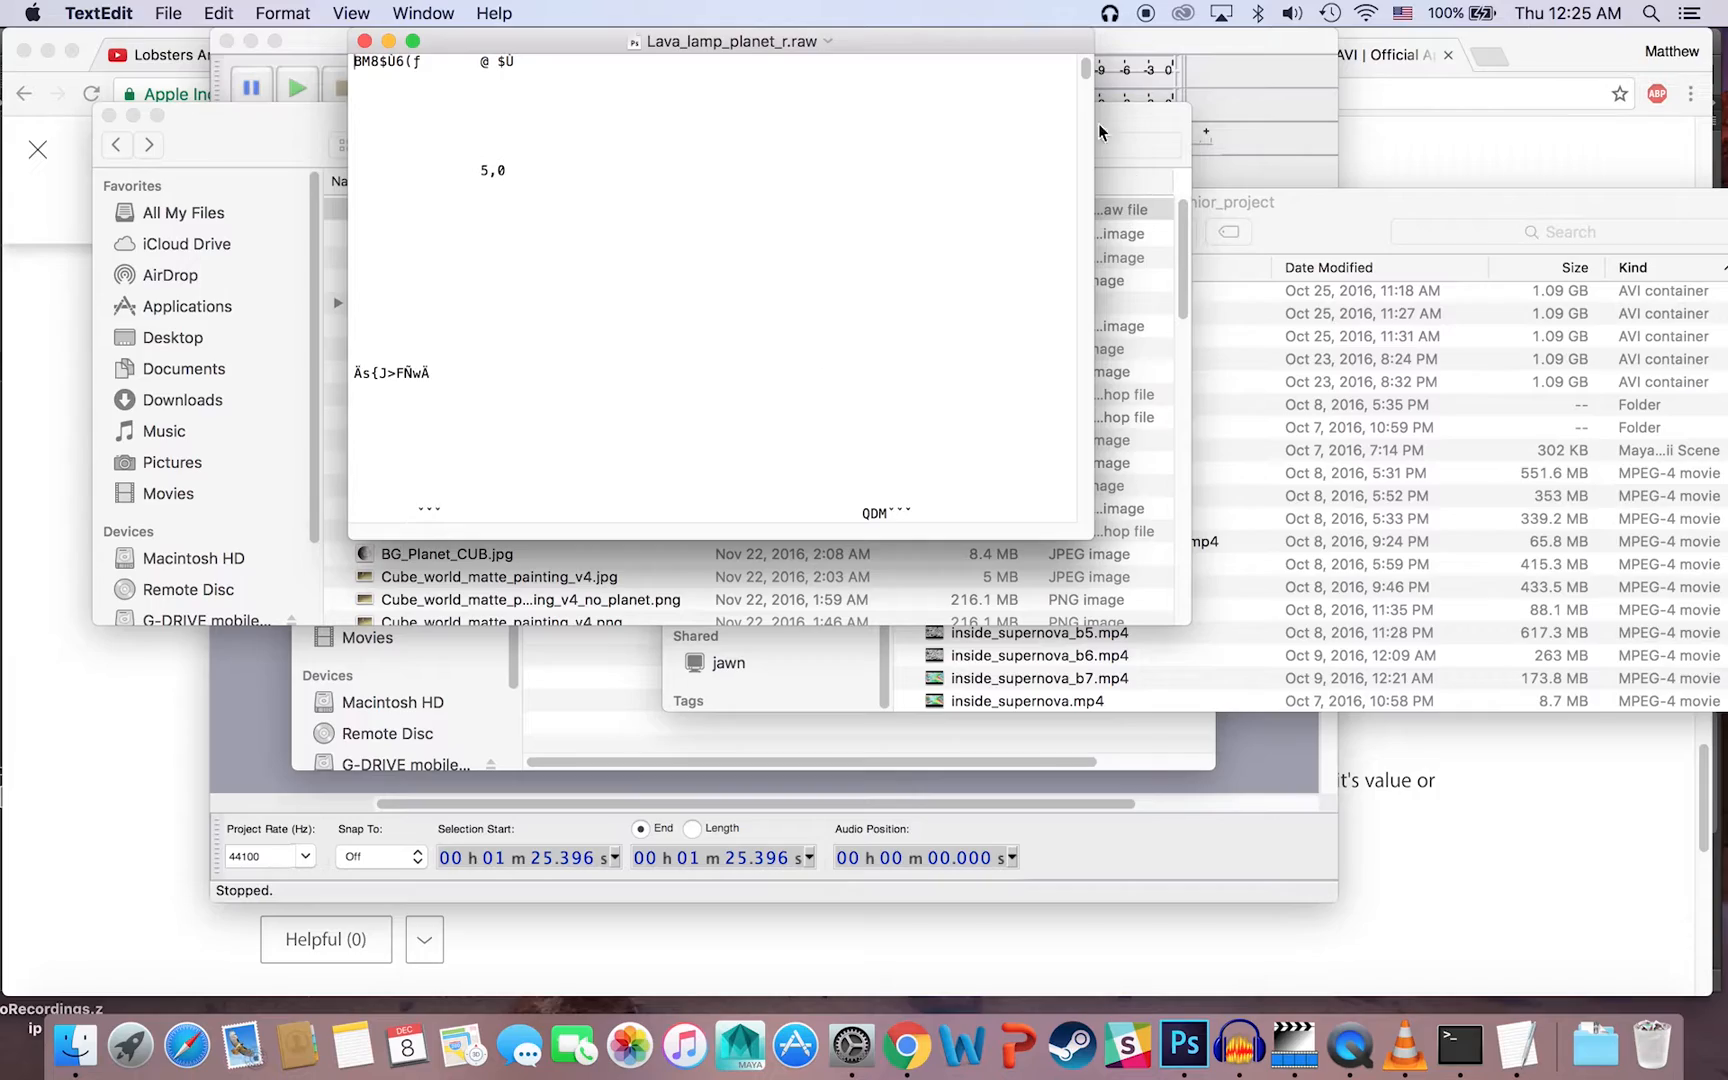
Step: Insert the random characters "hbac cdljjbvs" into the raw data partway through the document
{"action": "left_click", "coordinate": [1087, 128]}
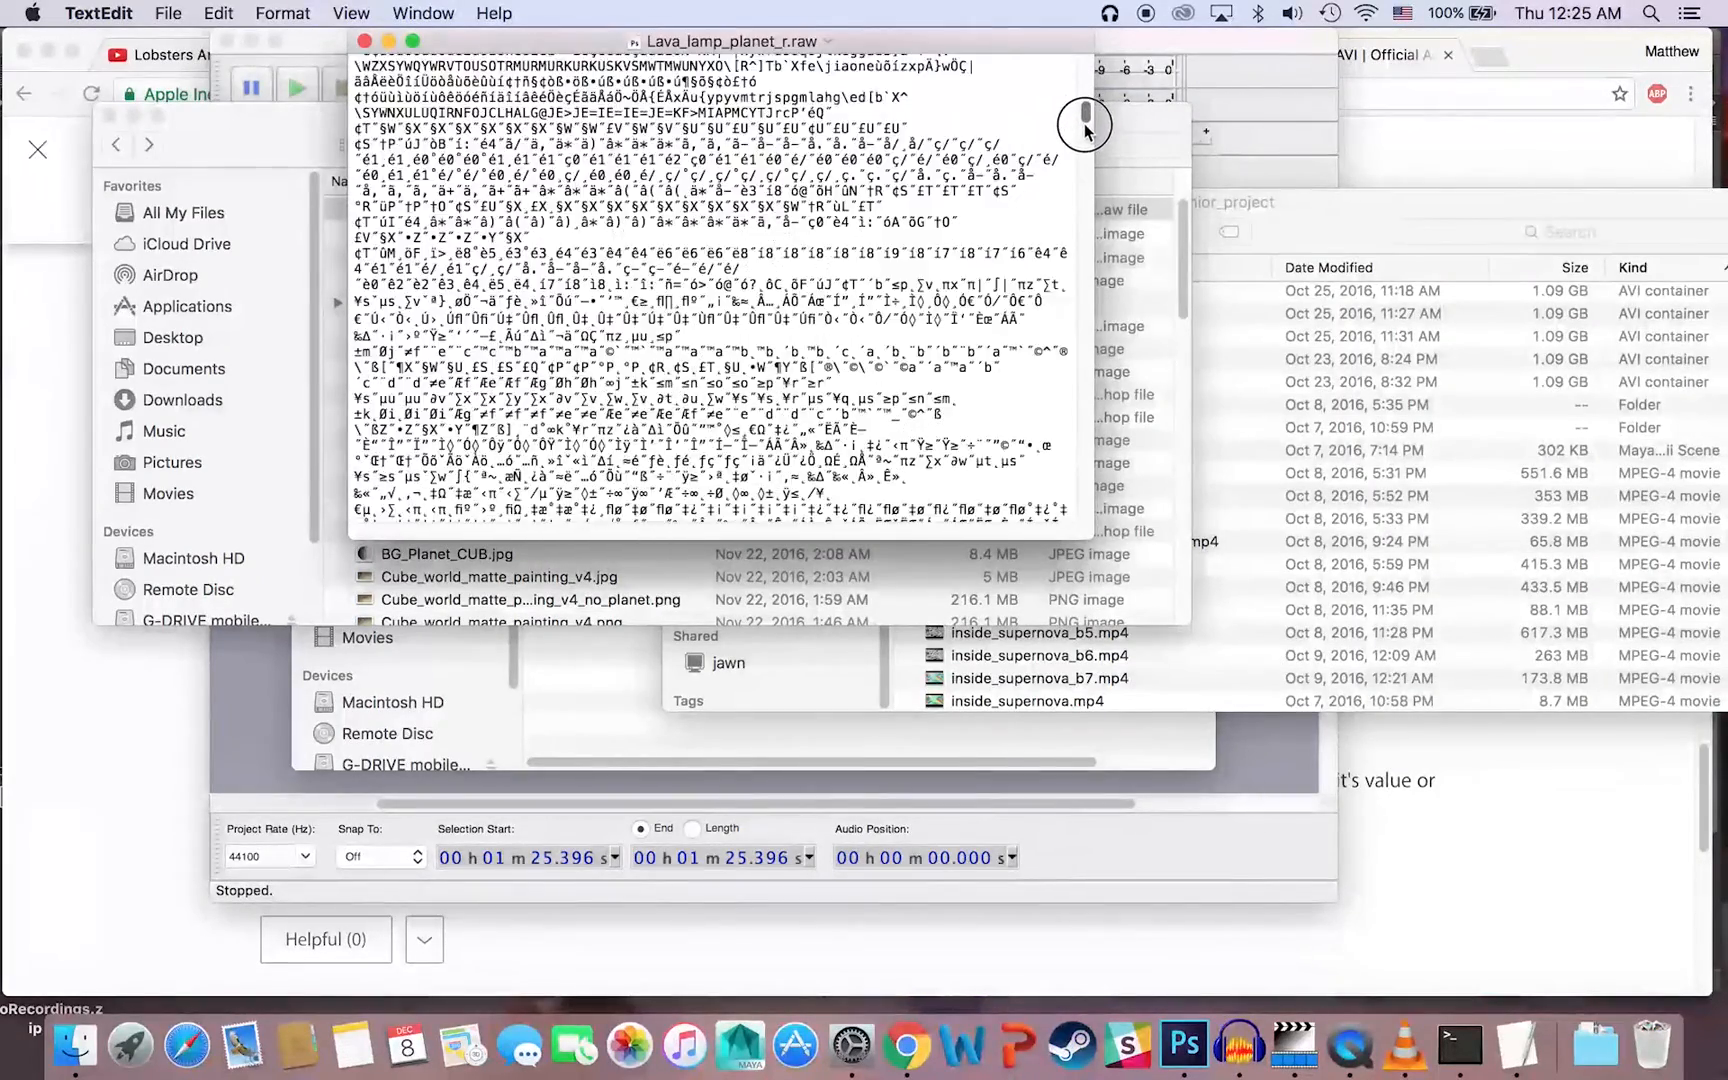
{"action": "left_click_drag", "start_coordinate": [1085, 125], "coordinate": [1085, 131]}
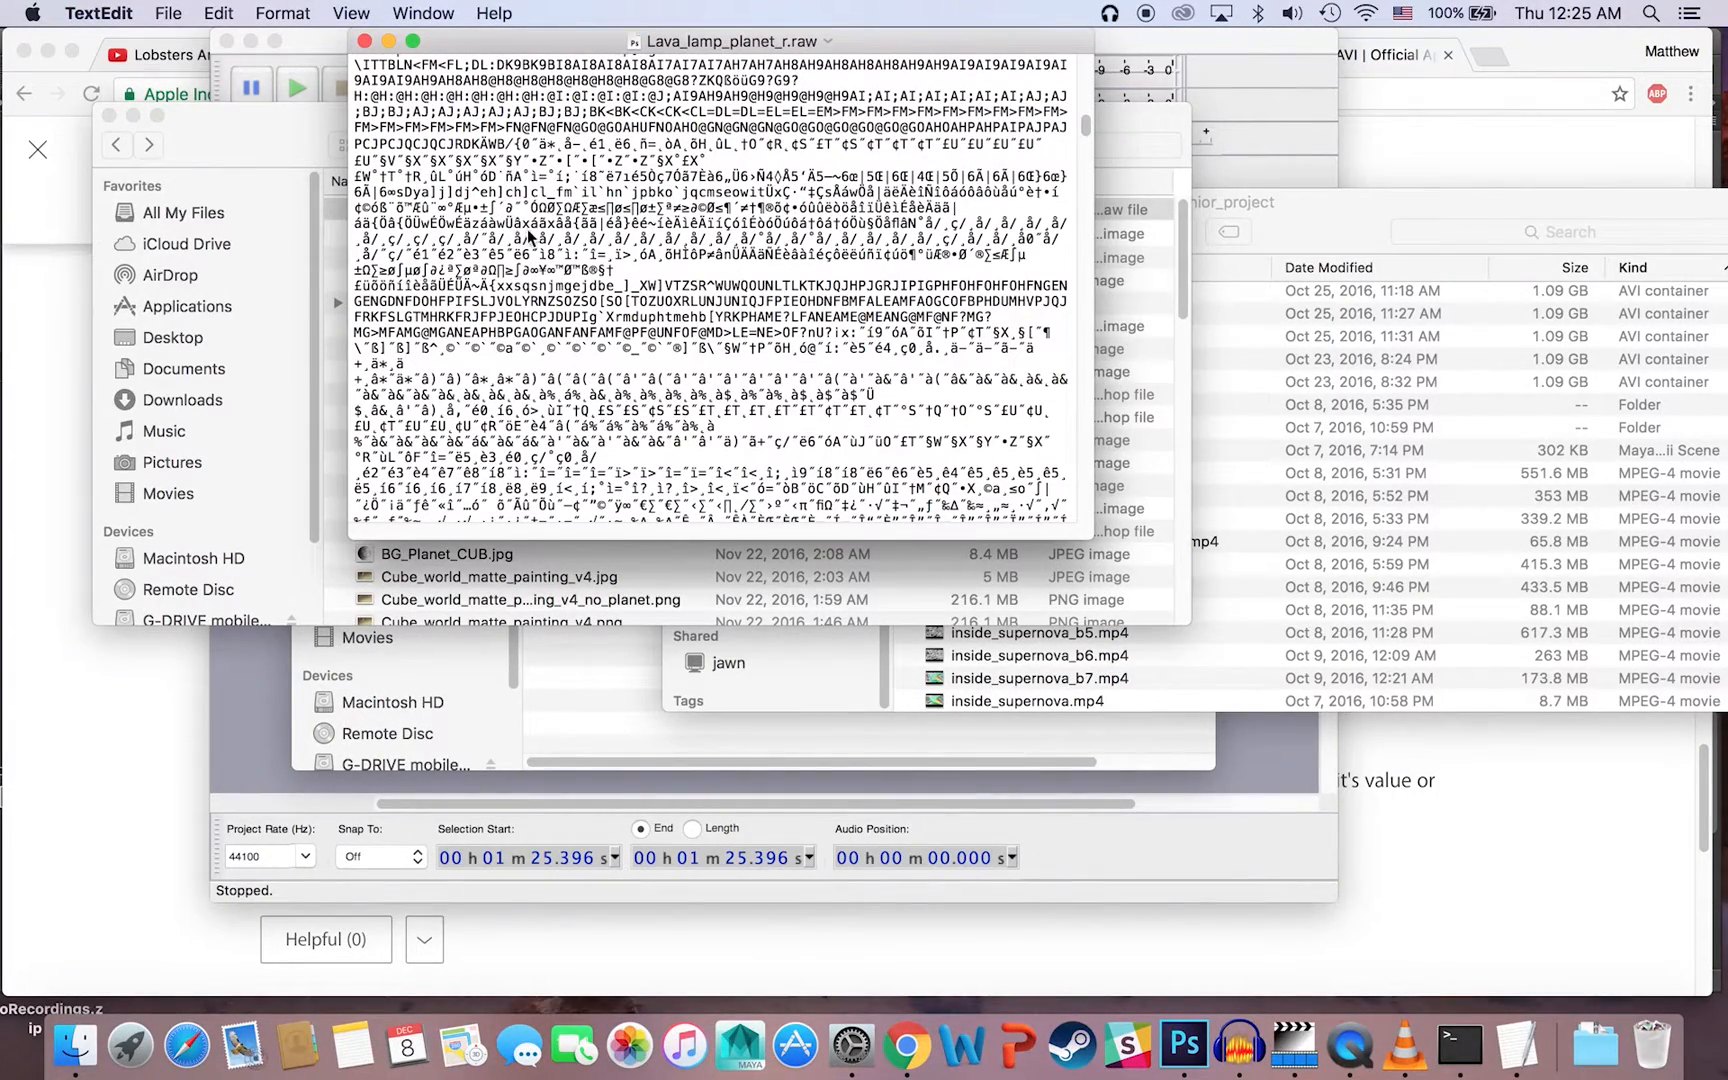
{"action": "left_click", "coordinate": [484, 191]}
{"action": "type", "text": "hbac cdljjbvs"}
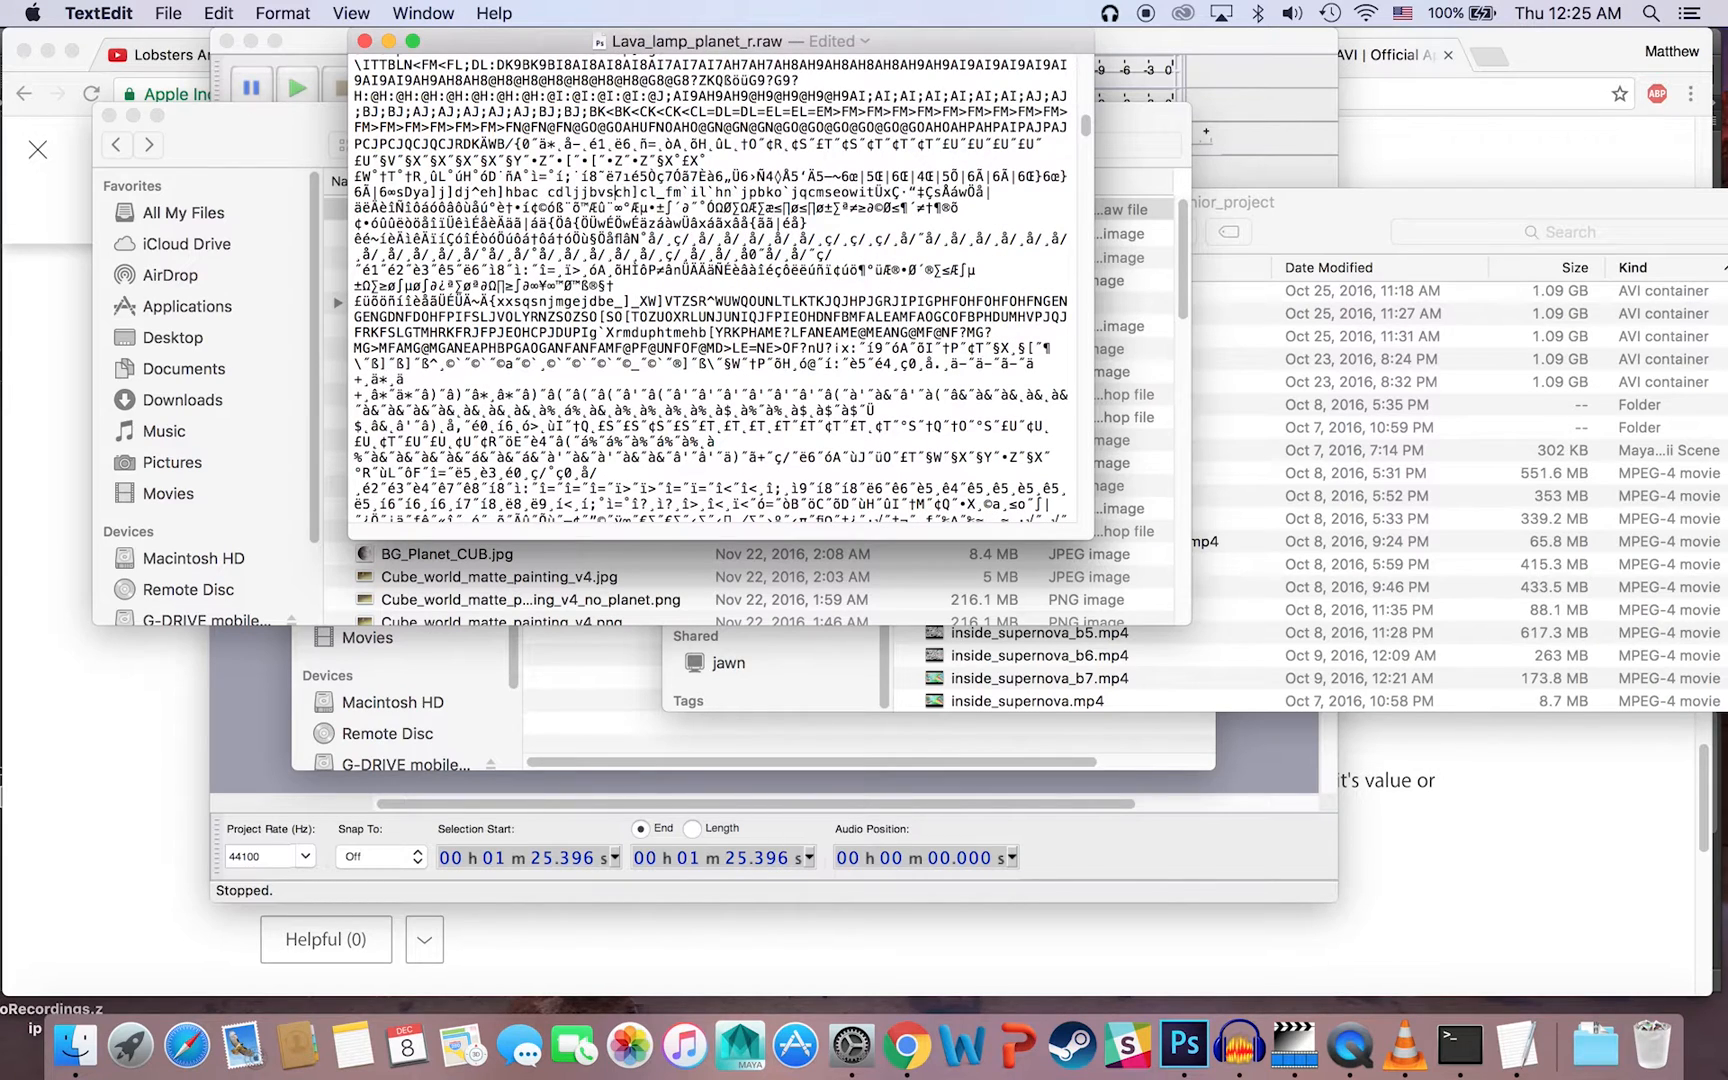
Step: Insert "hbjvbsjbcdkb" into the raw data farther down and save the file
{"action": "left_click_drag", "start_coordinate": [1084, 138], "coordinate": [1084, 162]}
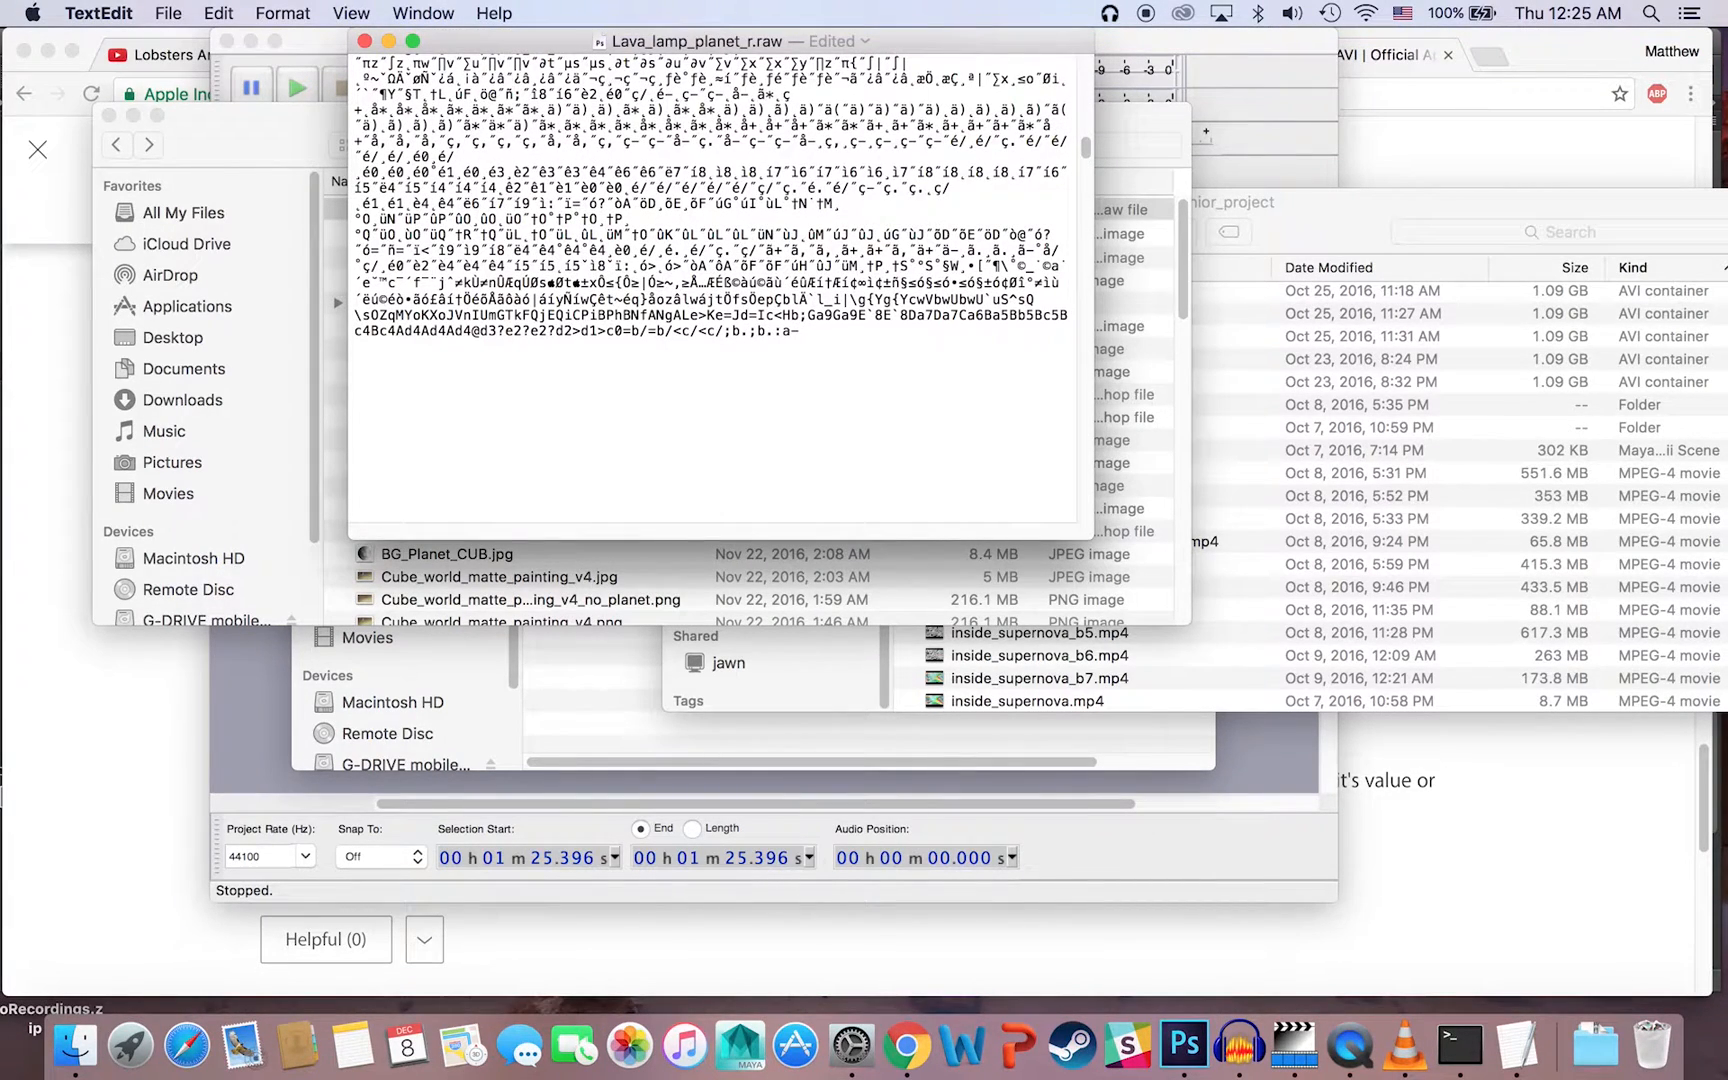
{"action": "left_click", "coordinate": [752, 110]}
{"action": "type", "text": "hbjvbsjbcdkb)¸ä"}
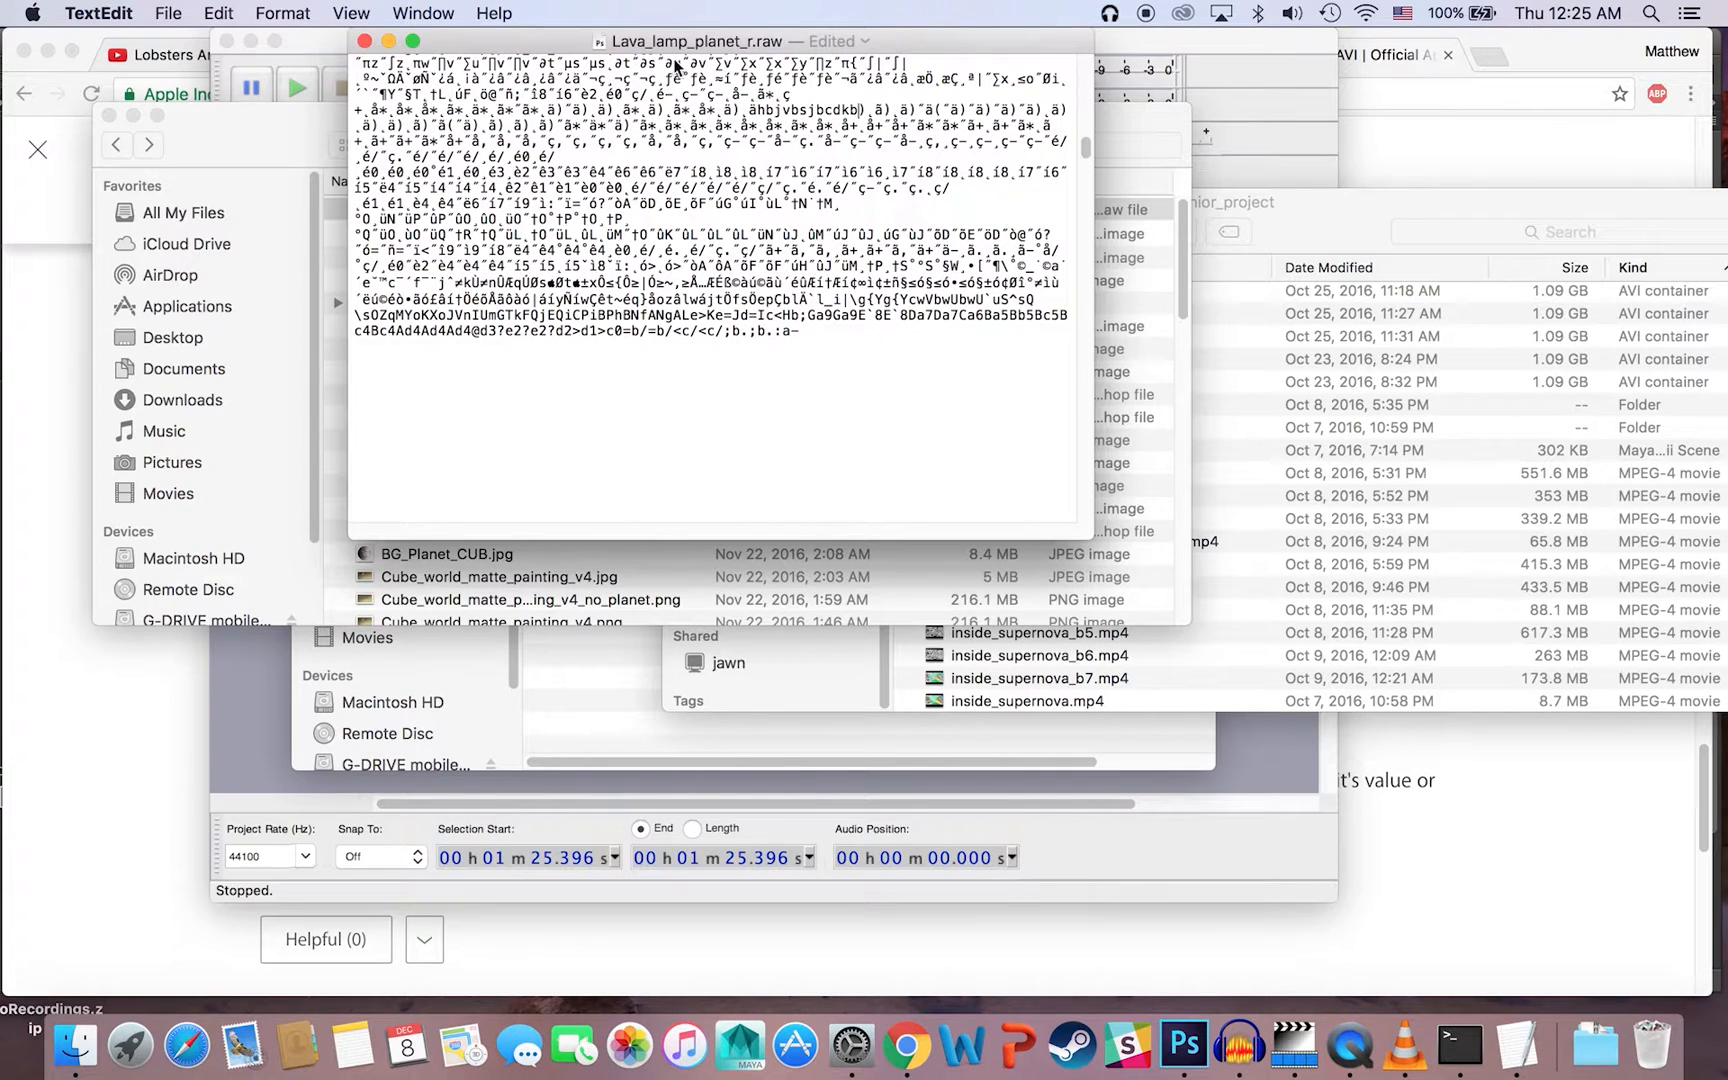
{"action": "left_click", "coordinate": [170, 13]}
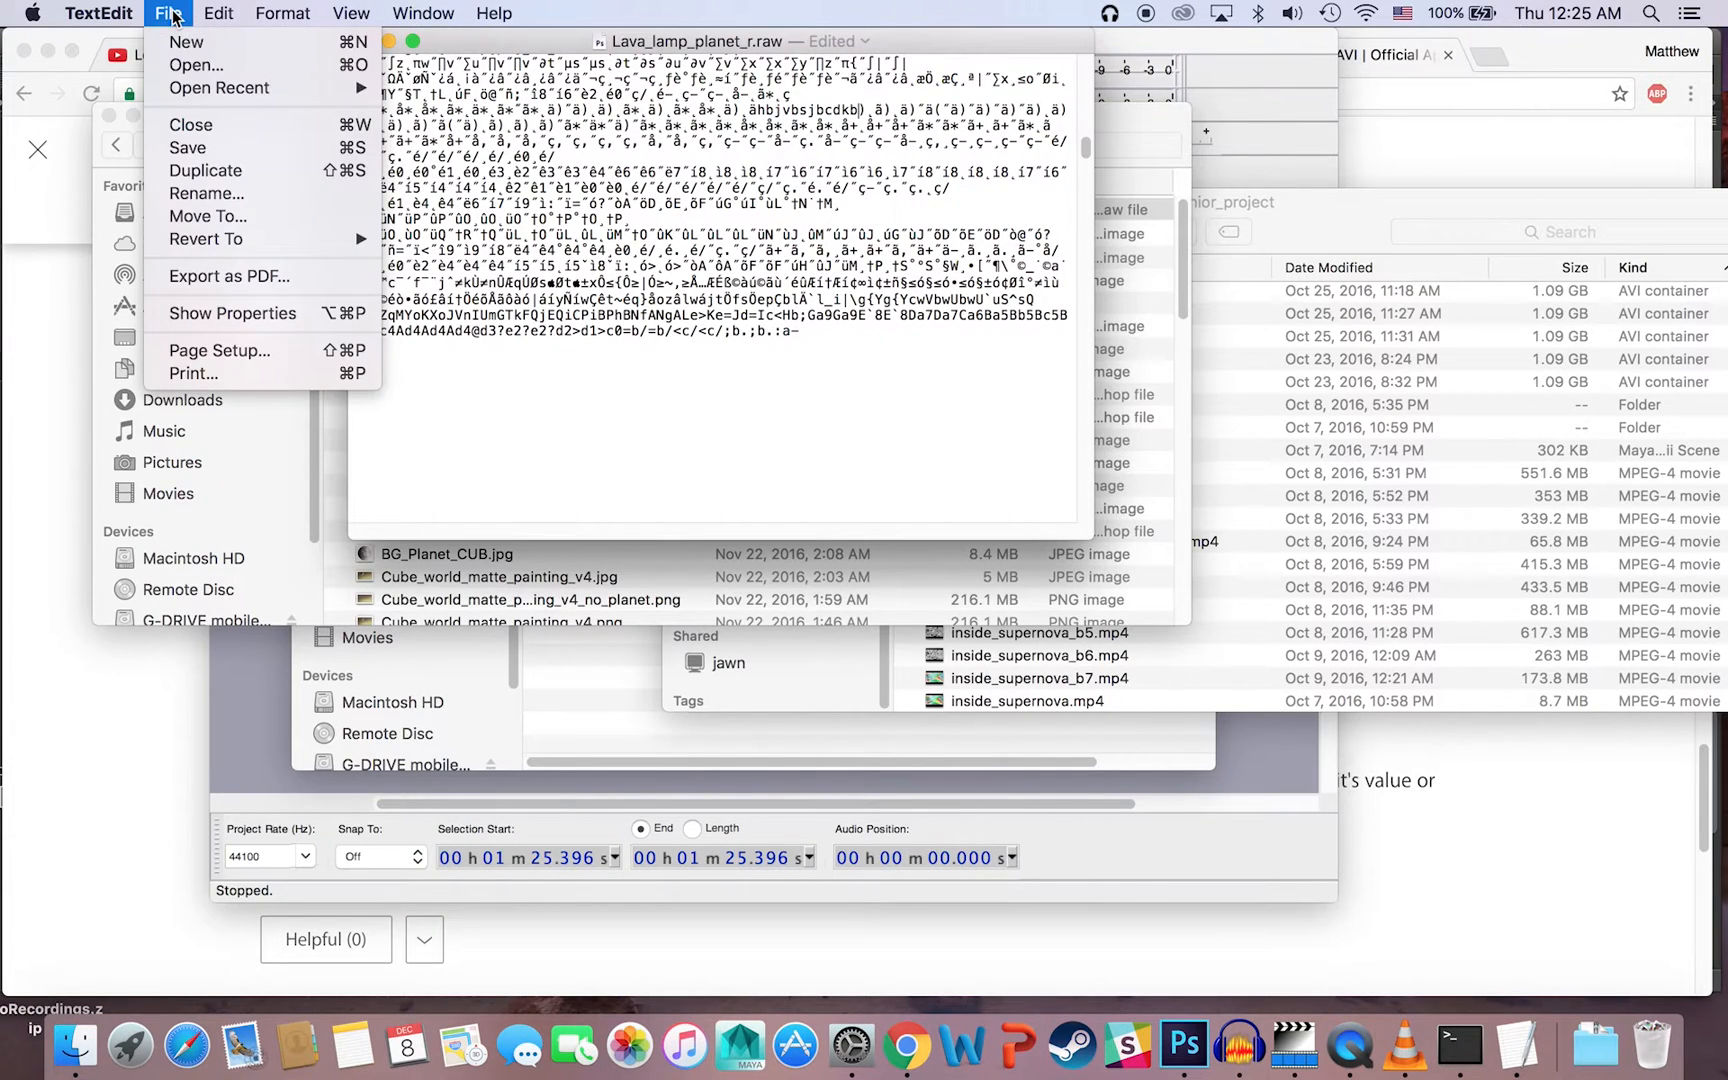
{"action": "left_click", "coordinate": [204, 148]}
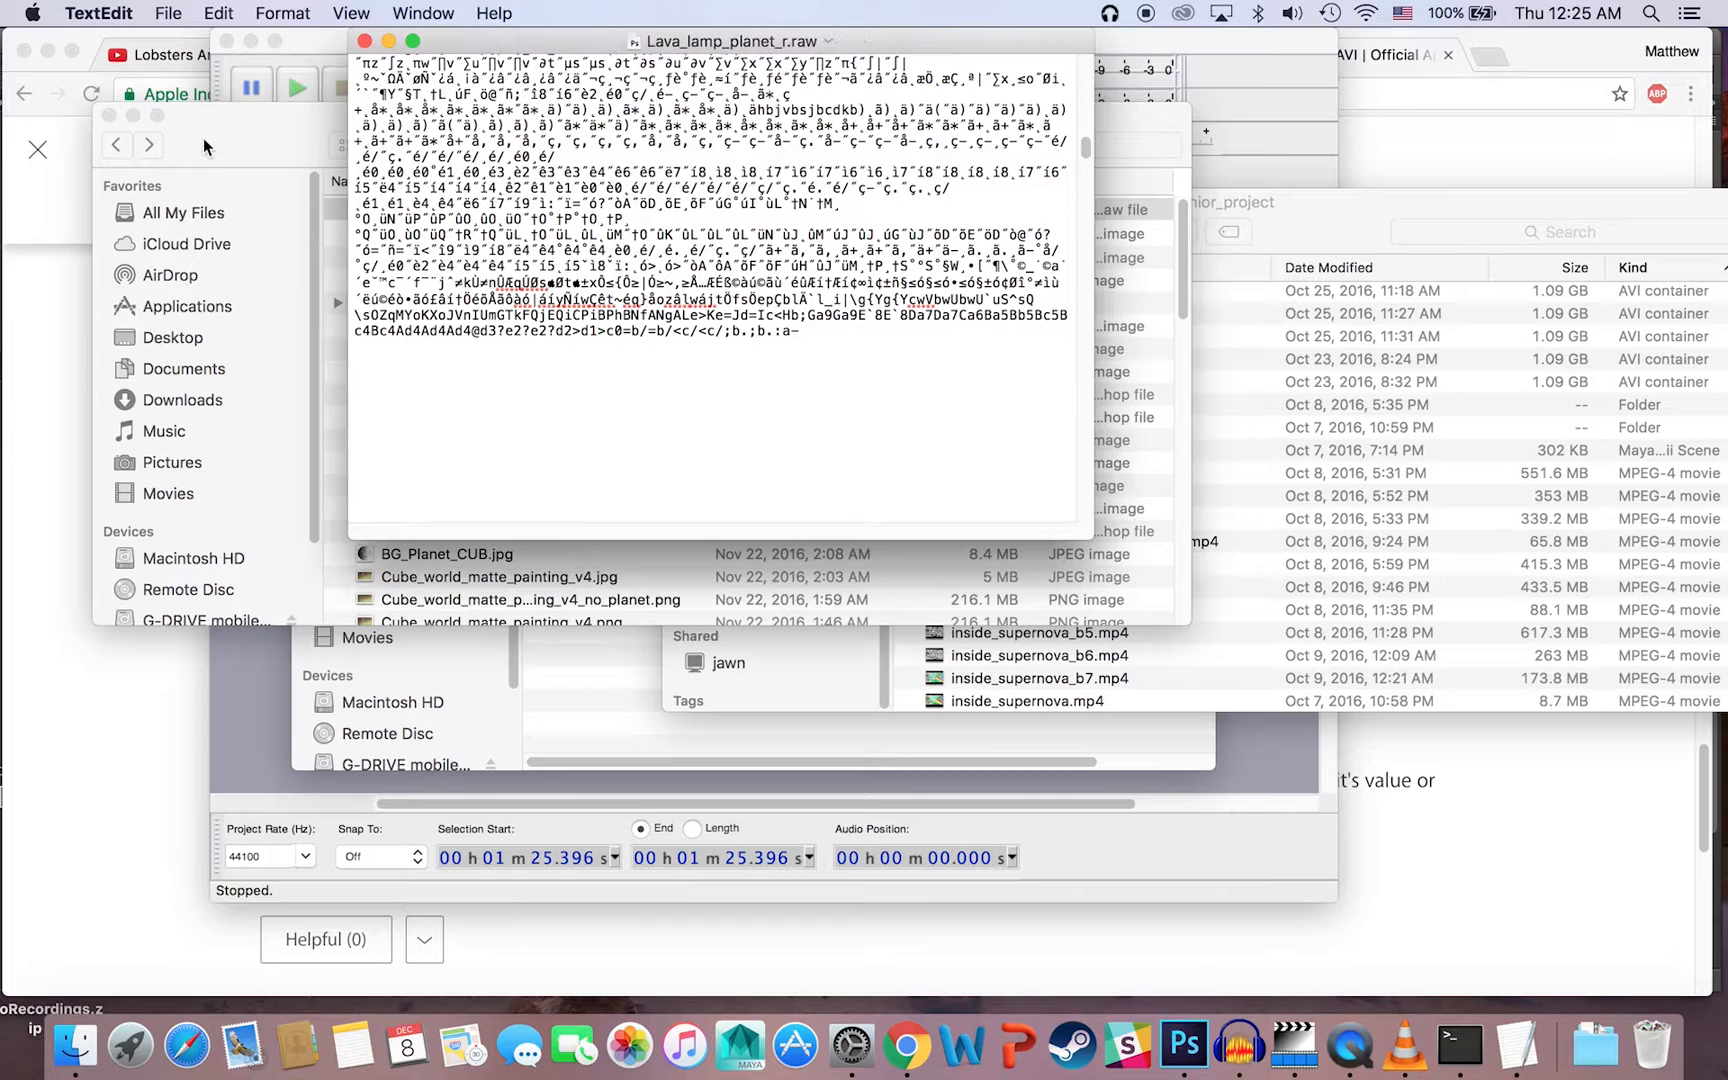
Step: Switch to VLC and quit it
{"action": "left_click", "coordinate": [1400, 1046]}
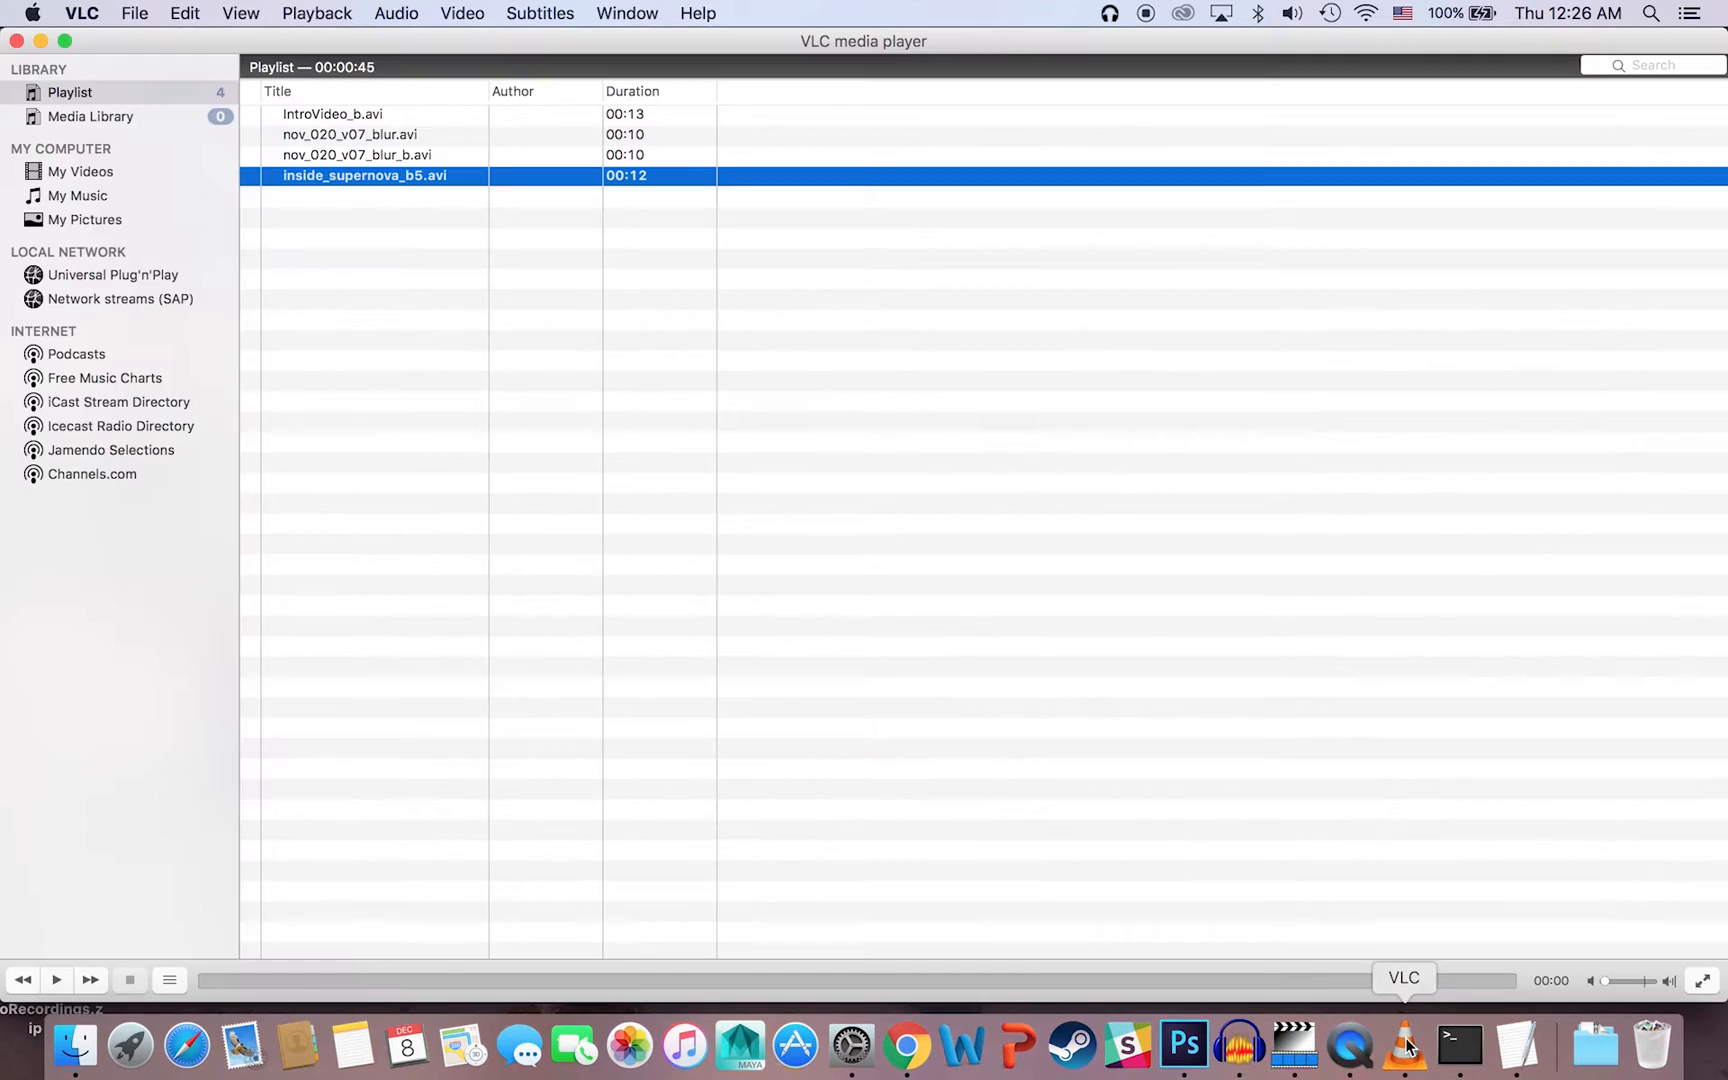
{"action": "right_click", "coordinate": [1405, 1046]}
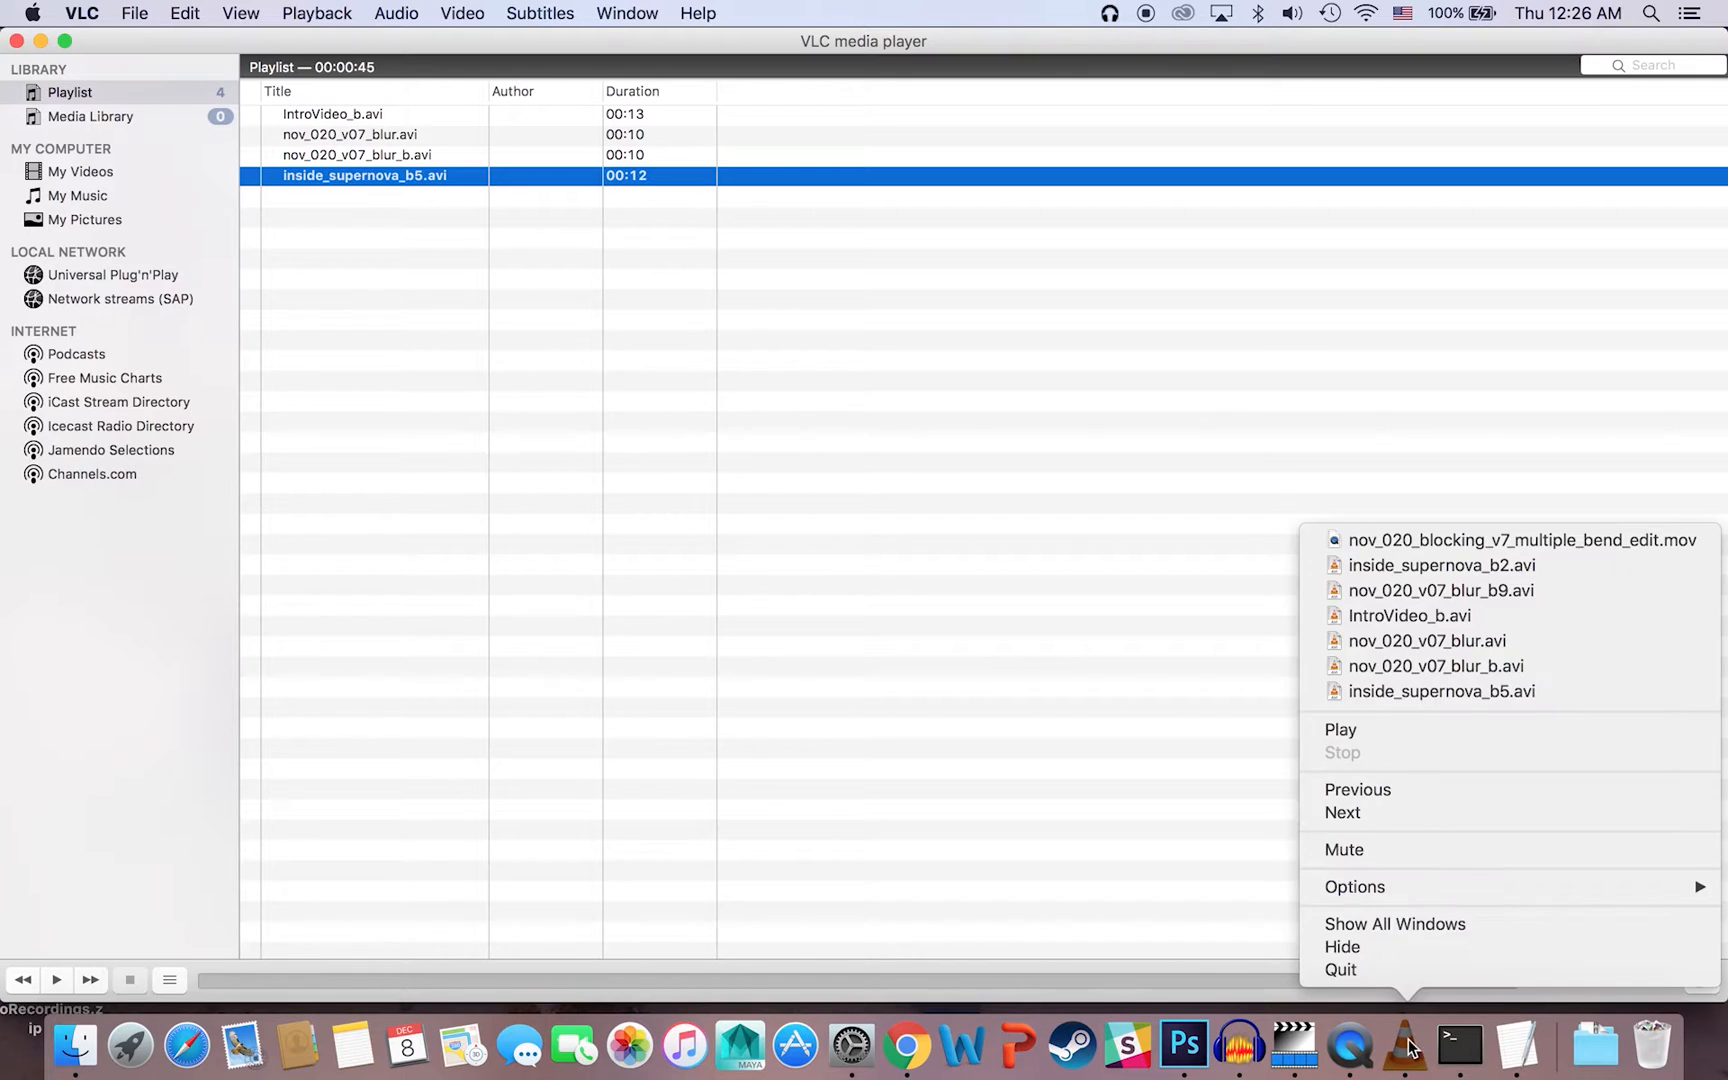
{"action": "left_click", "coordinate": [1413, 968]}
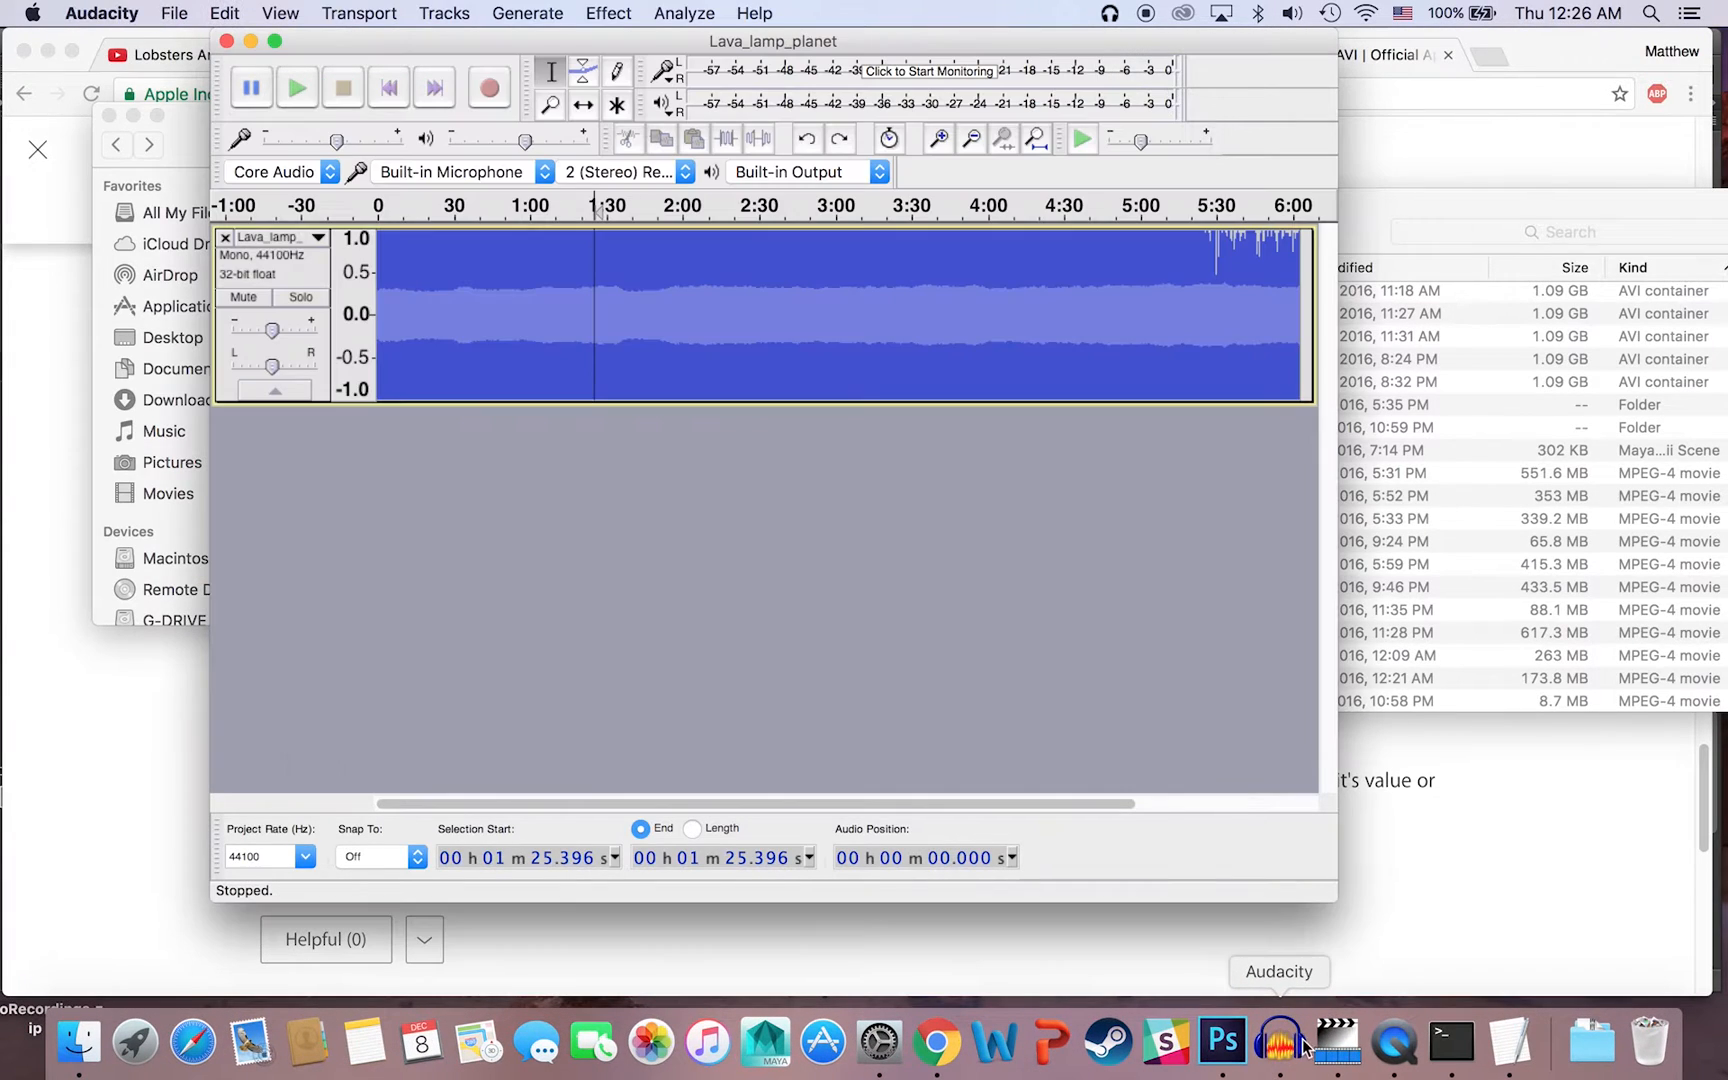
Step: Switch to Audacity, create a new project, and choose Lava_lamp_planet_r.raw from Senior_Project for raw data import
{"action": "left_click", "coordinate": [176, 13]}
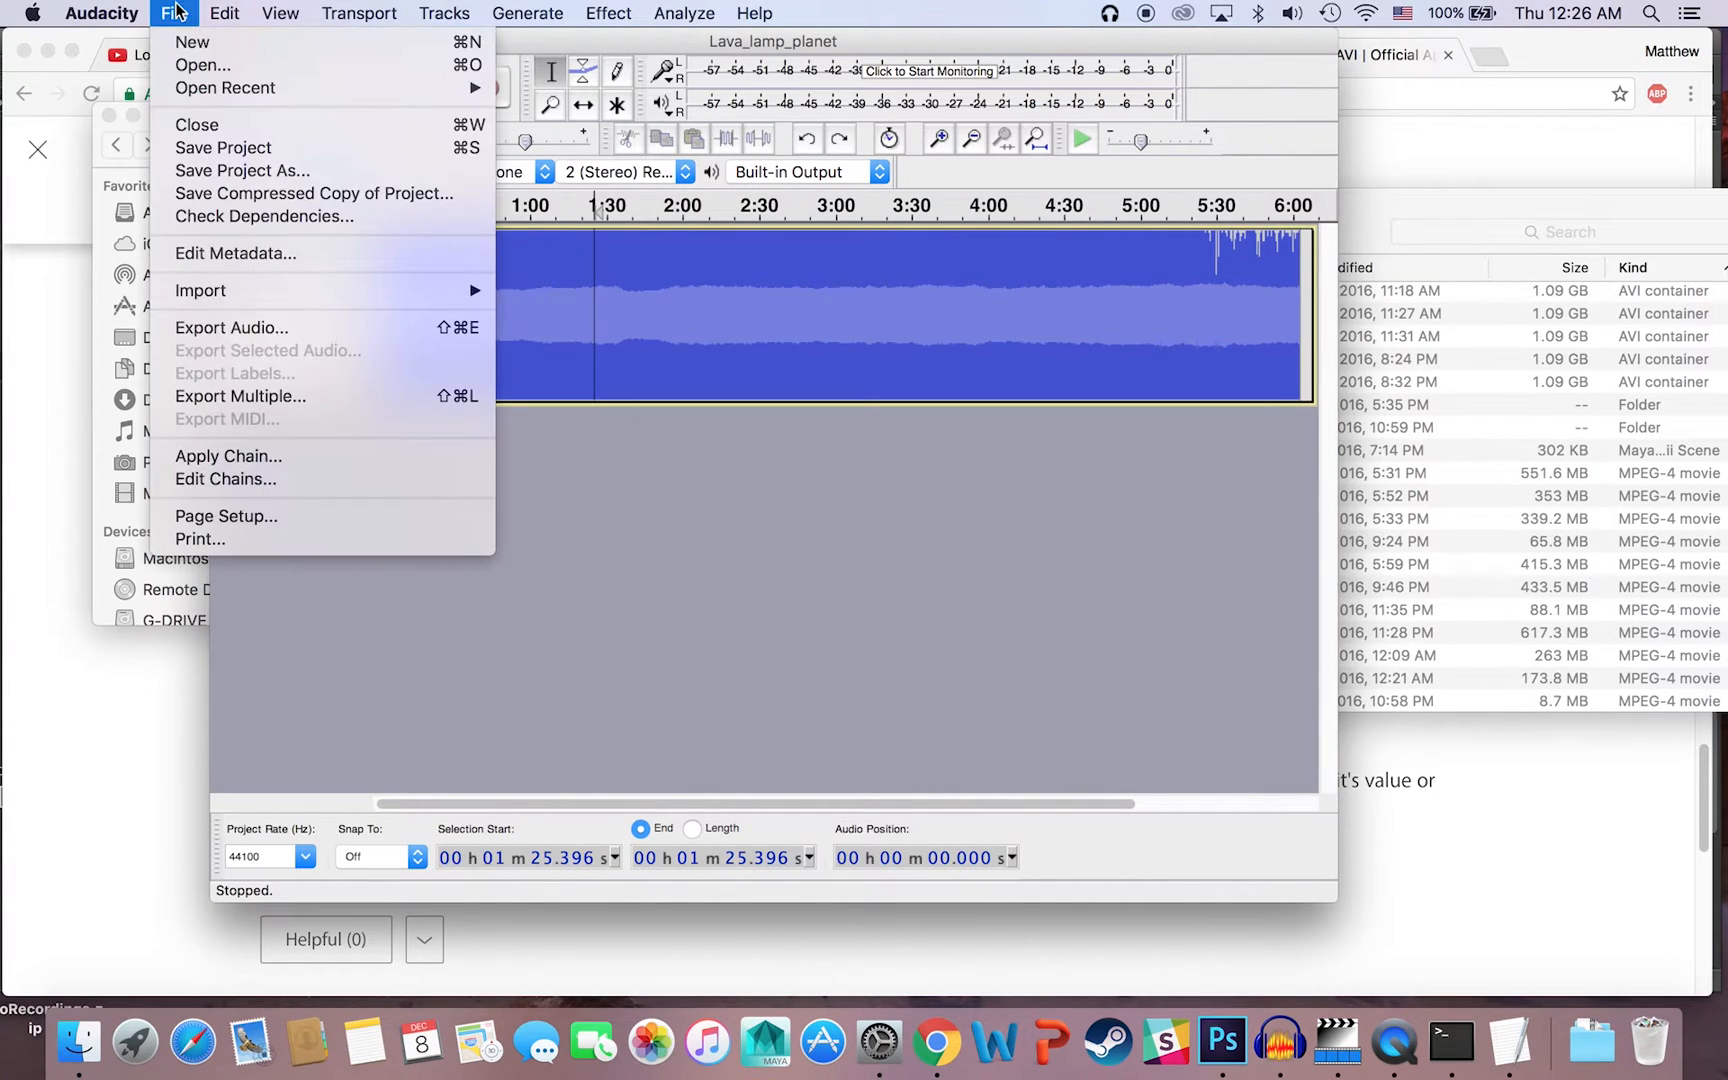
{"action": "left_click", "coordinate": [200, 50]}
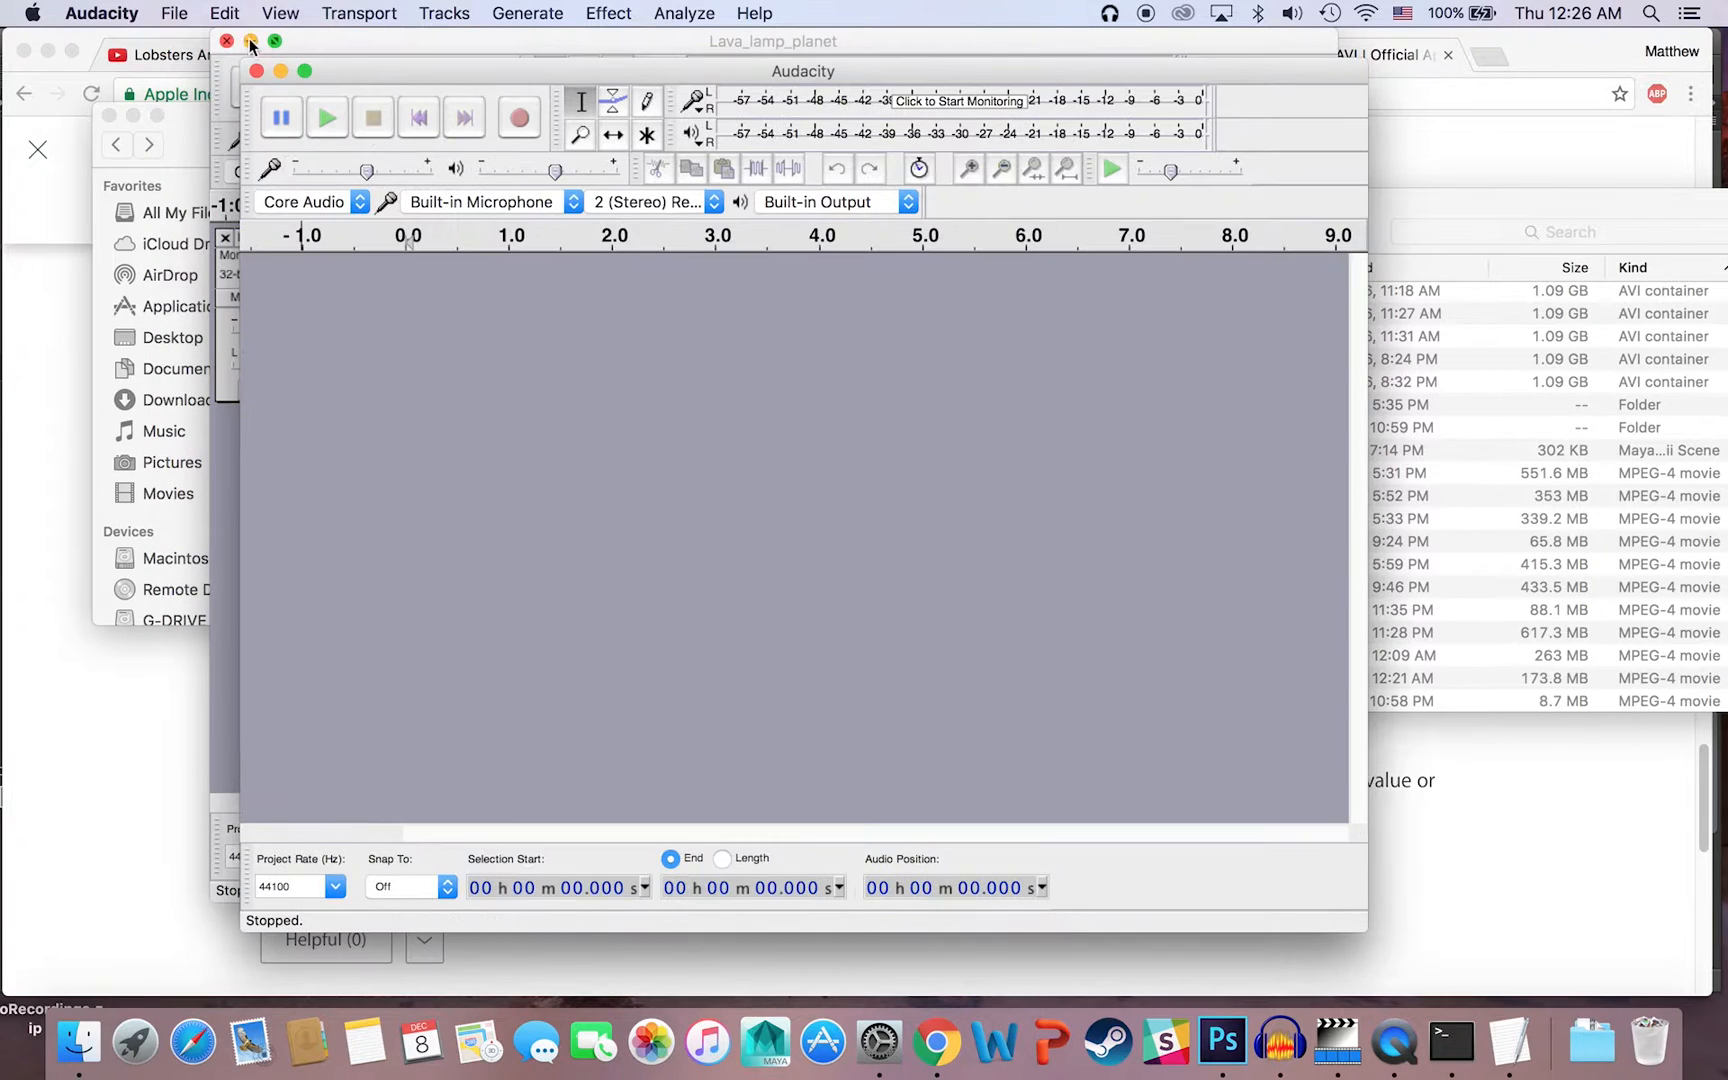
{"action": "left_click", "coordinate": [176, 10]}
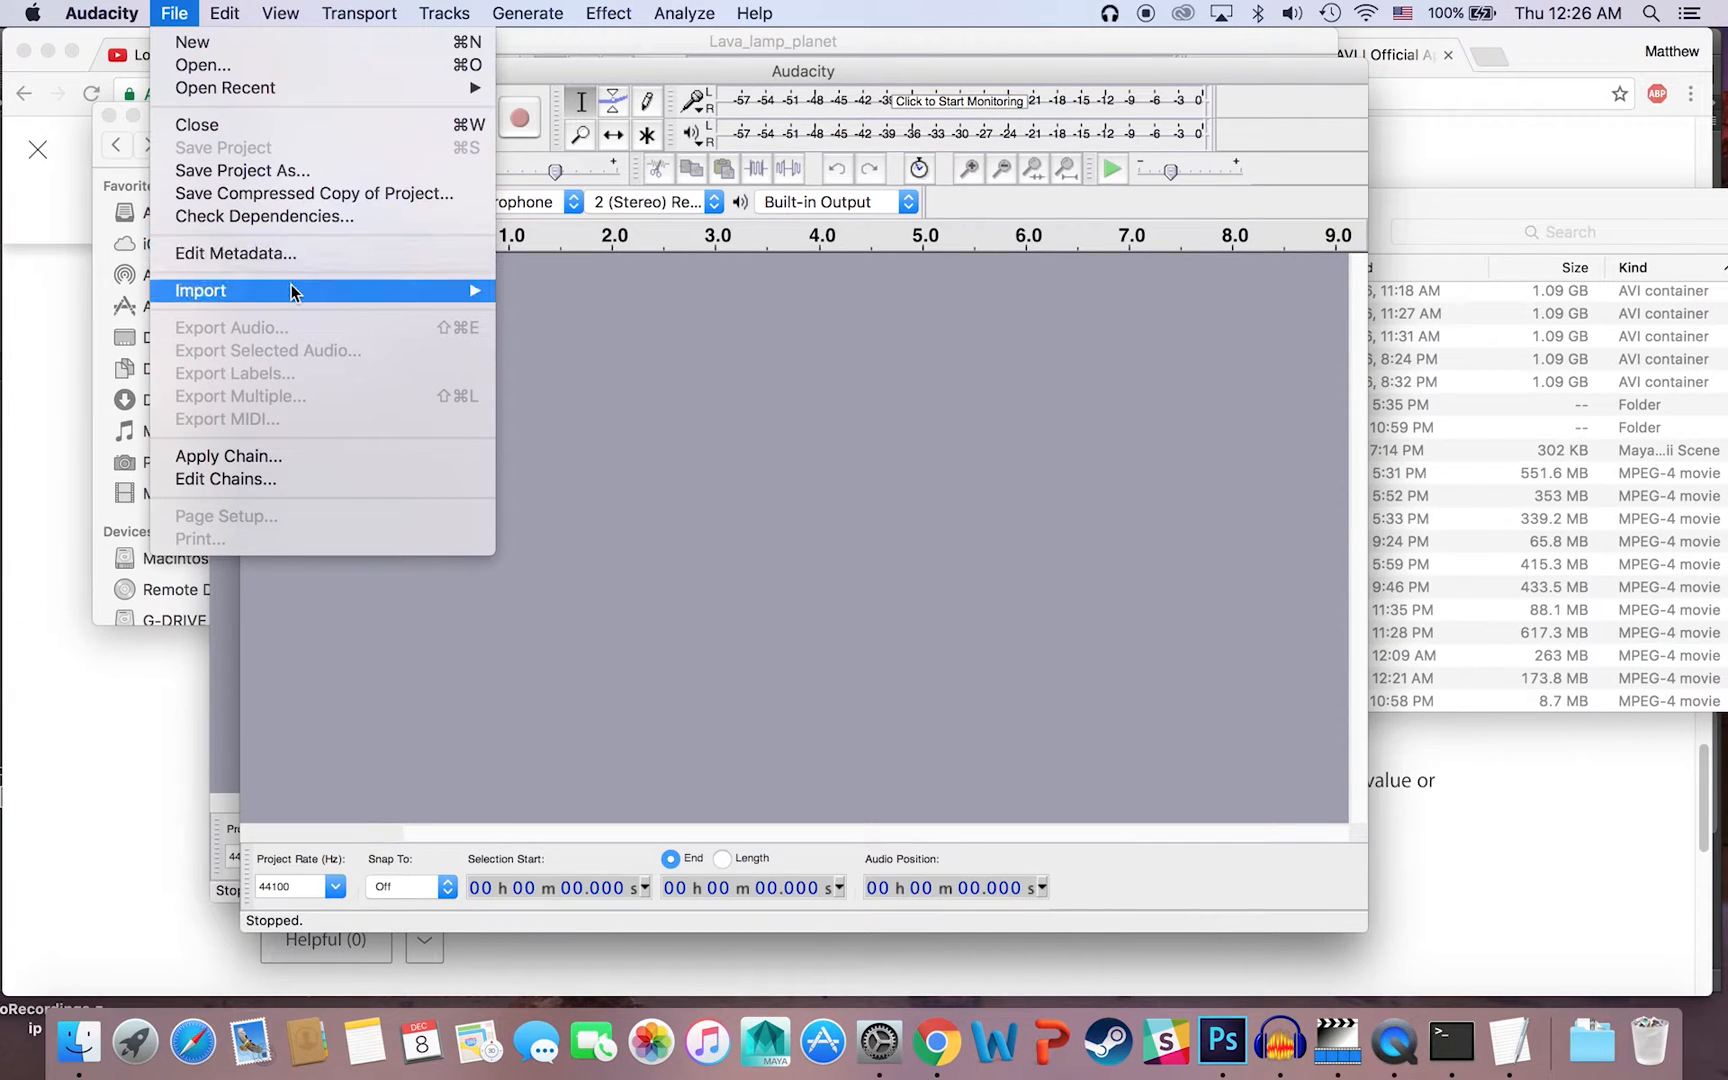
{"action": "mouse_move", "coordinate": [300, 290]}
{"action": "left_click", "coordinate": [603, 358]}
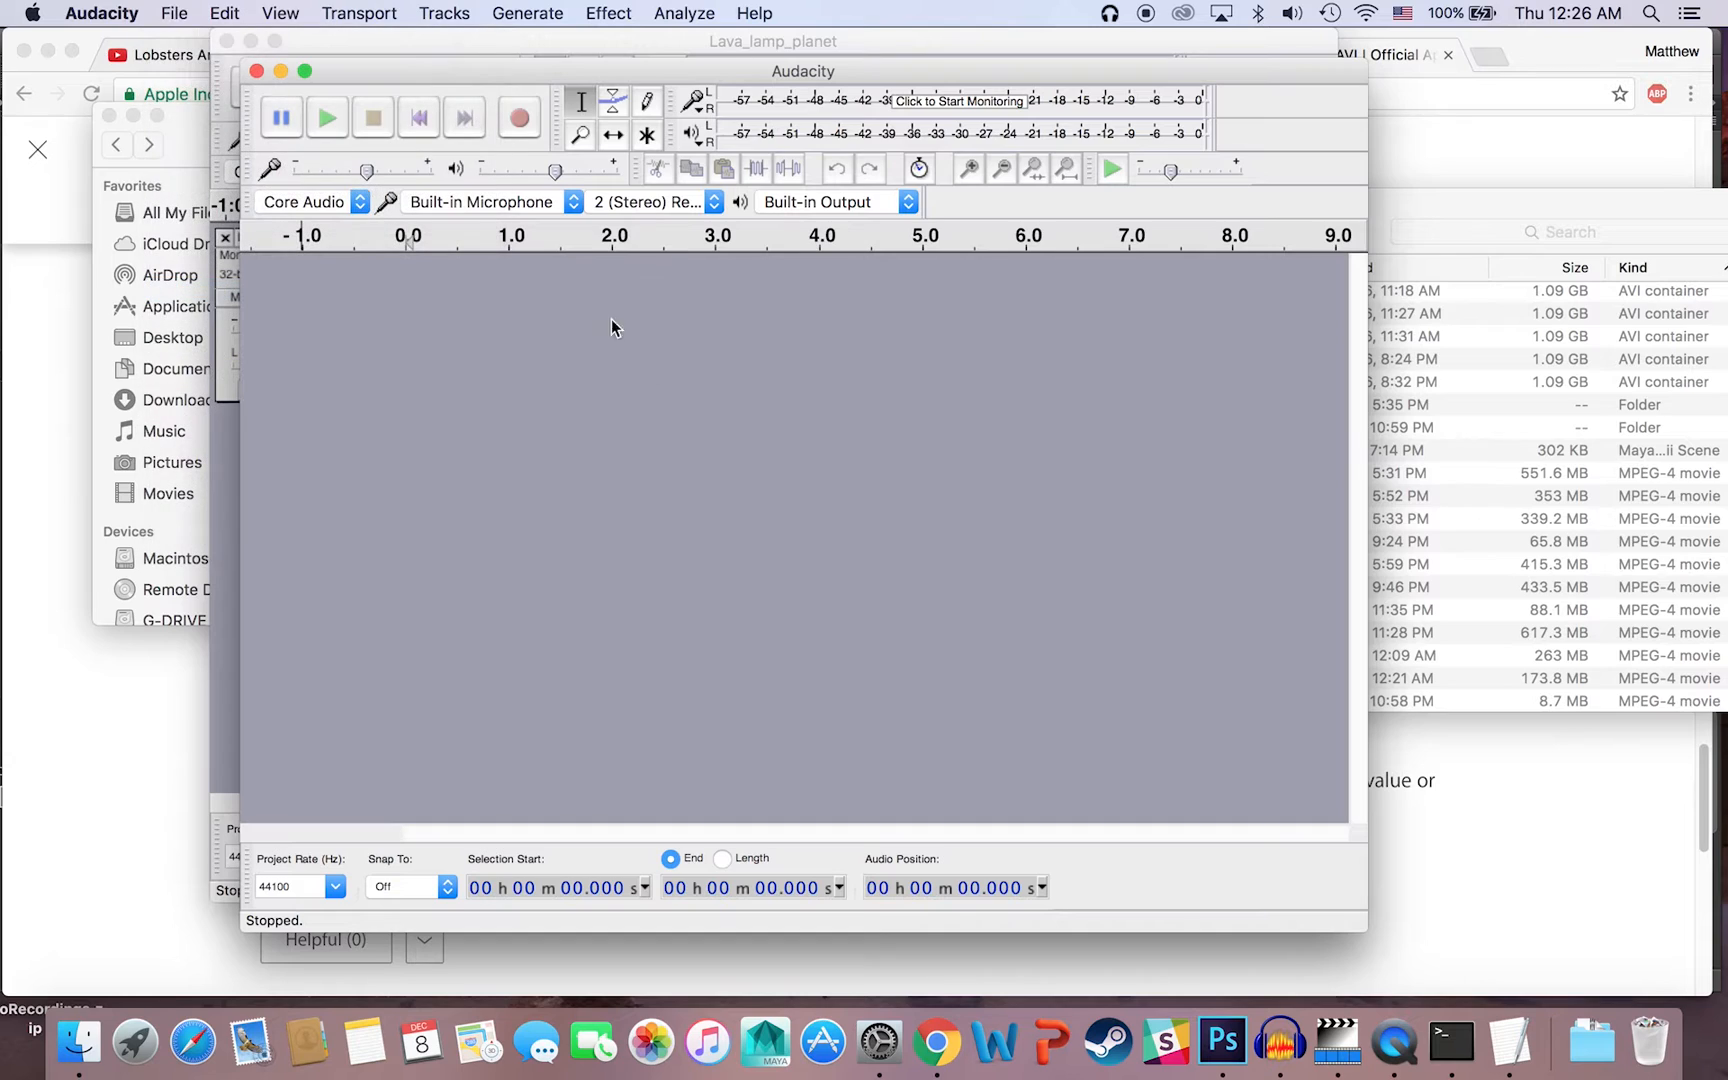
{"action": "left_click", "coordinate": [643, 265]}
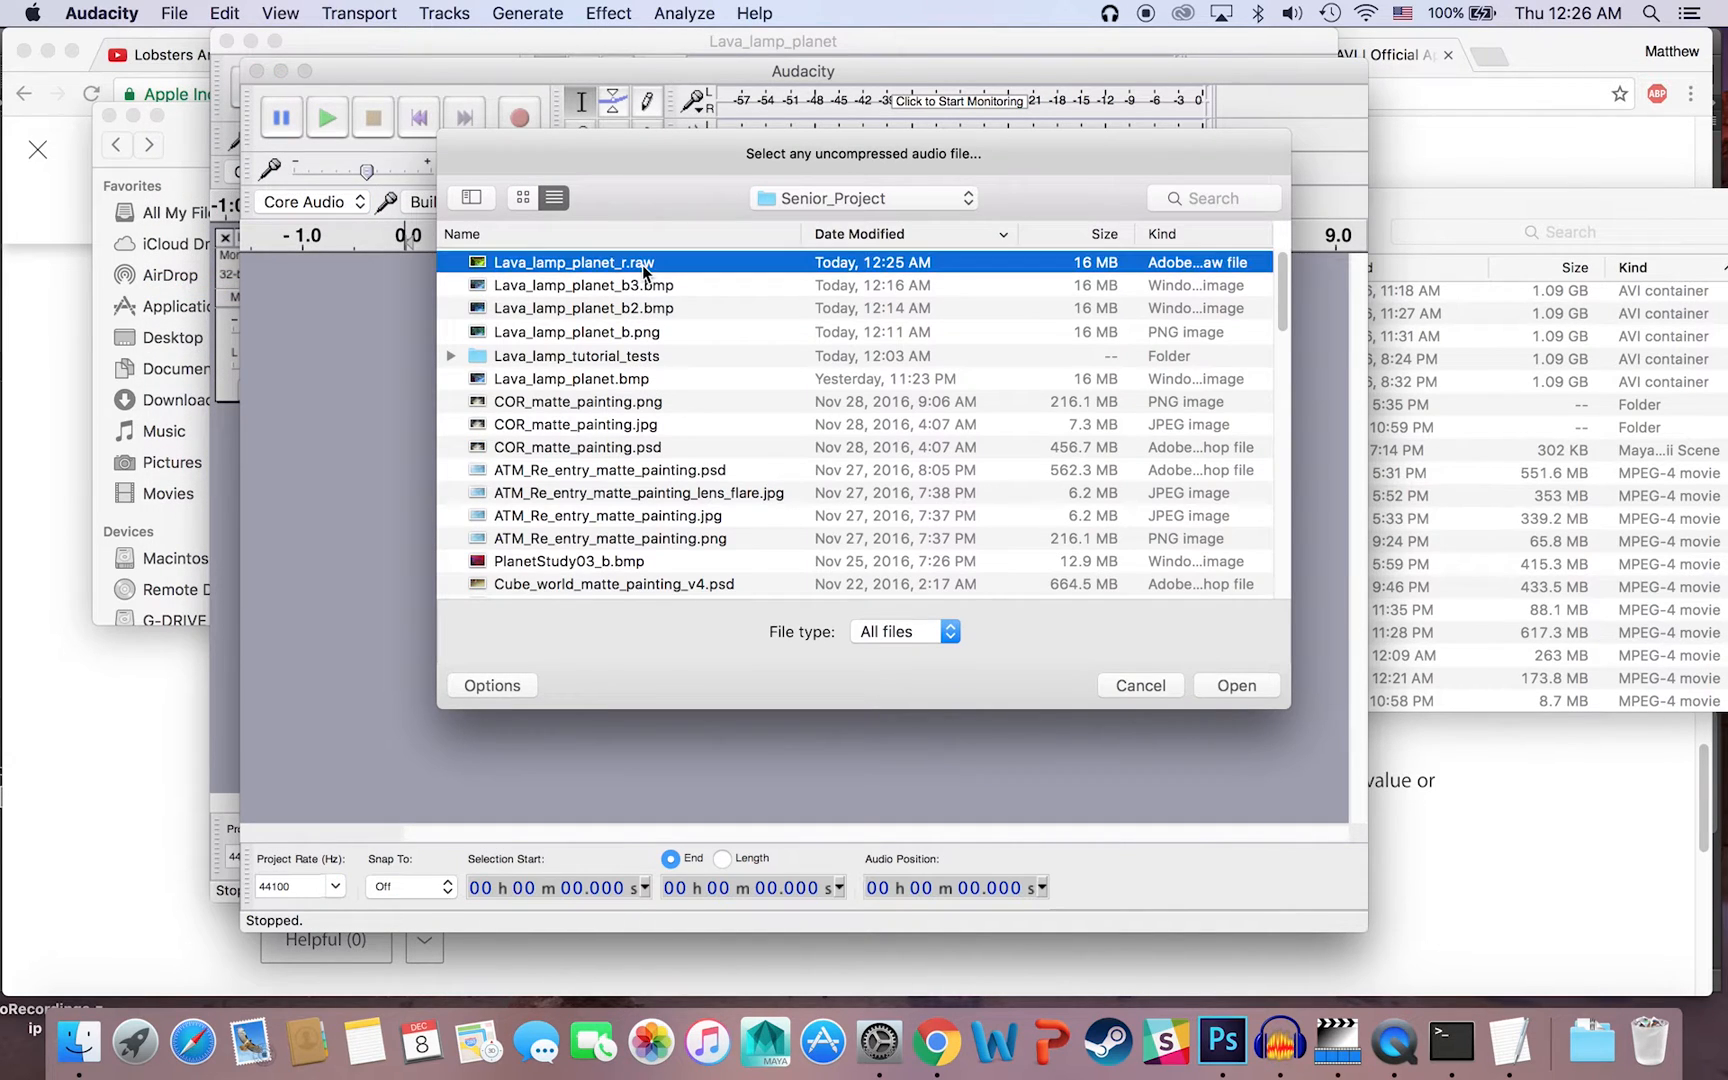
{"action": "left_click", "coordinate": [1236, 686]}
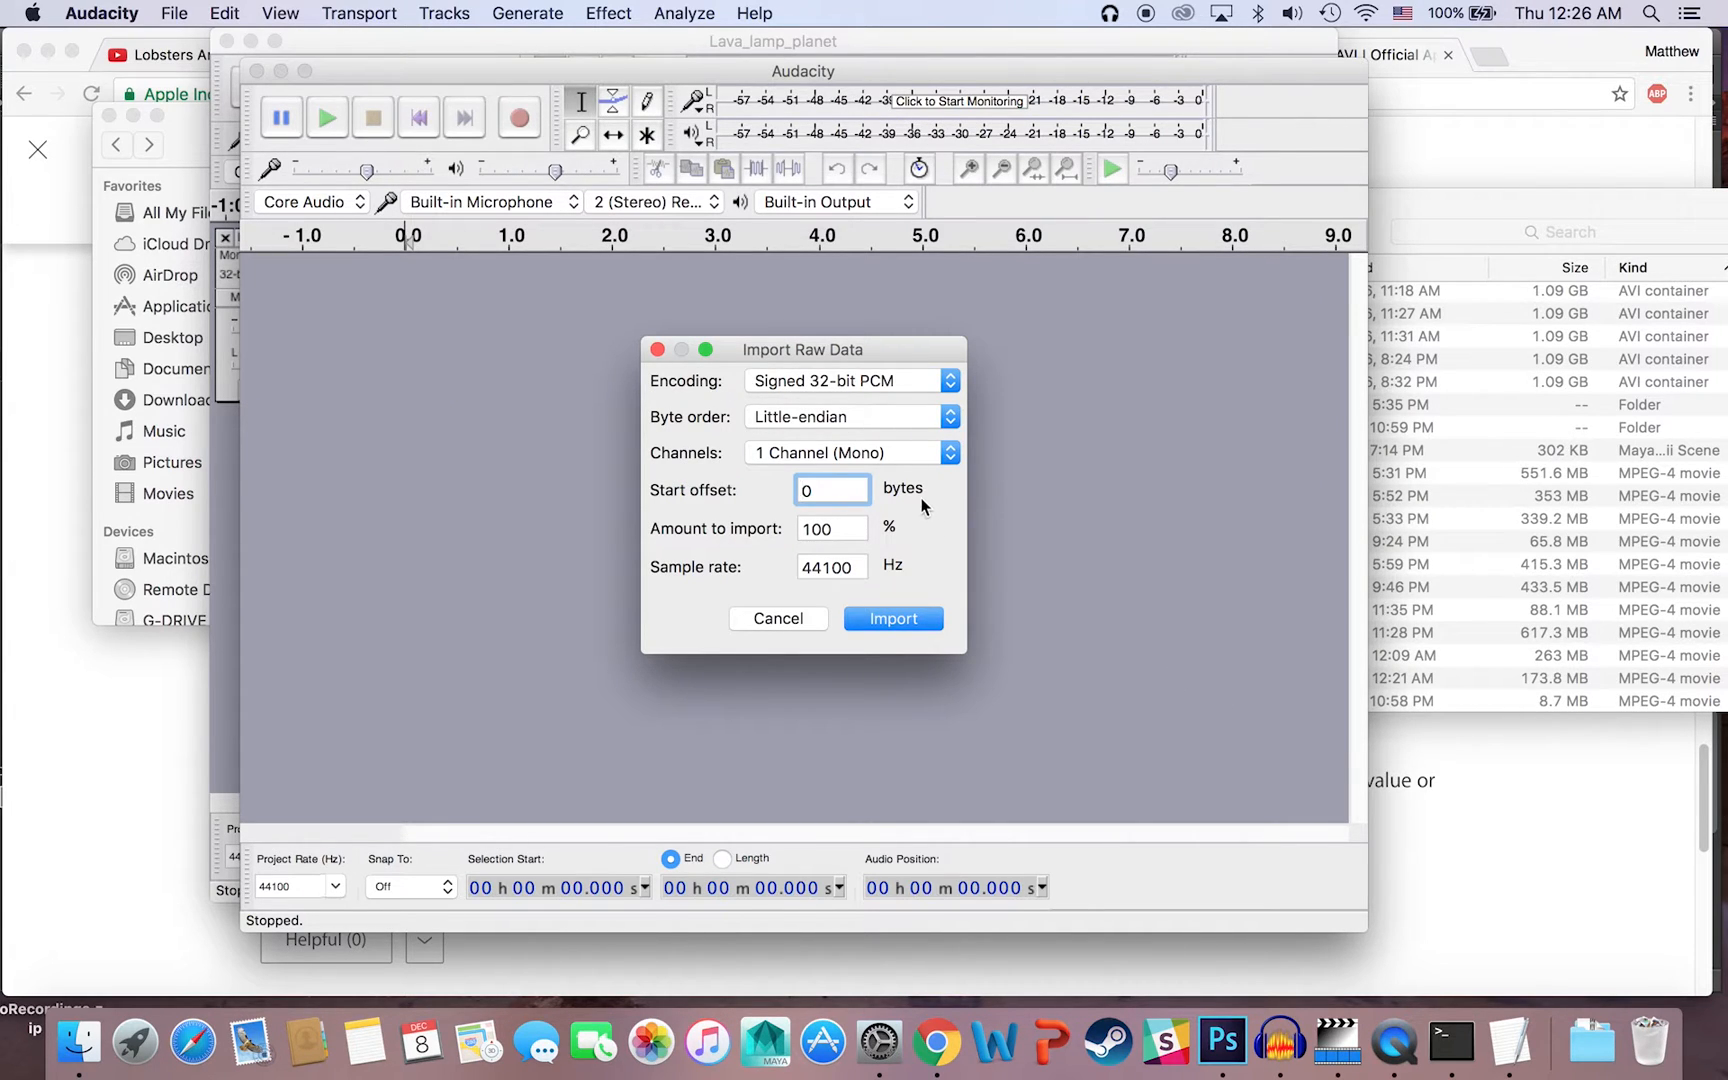
Step: Set the raw data encoding to A-Law, change the byte order, and import the file as 1 Channel (Mono) at 44100 Hz
{"action": "left_click", "coordinate": [845, 381]}
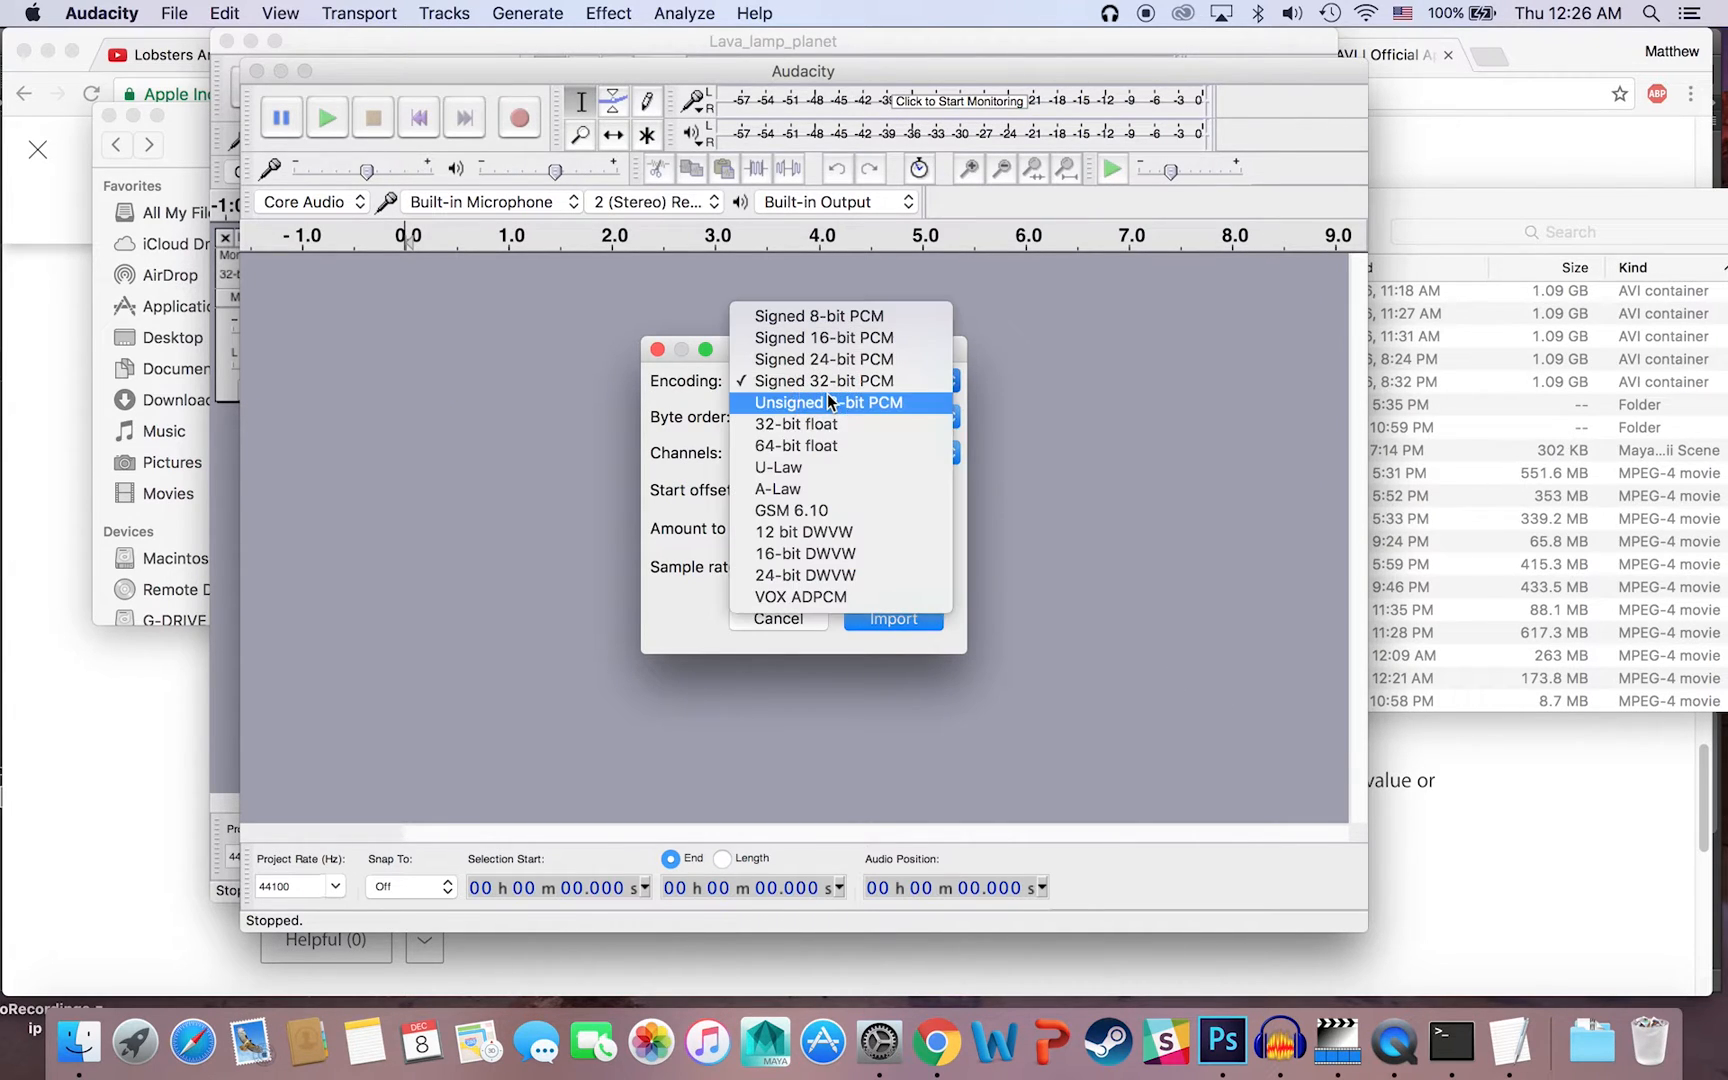
{"action": "left_click", "coordinate": [833, 489]}
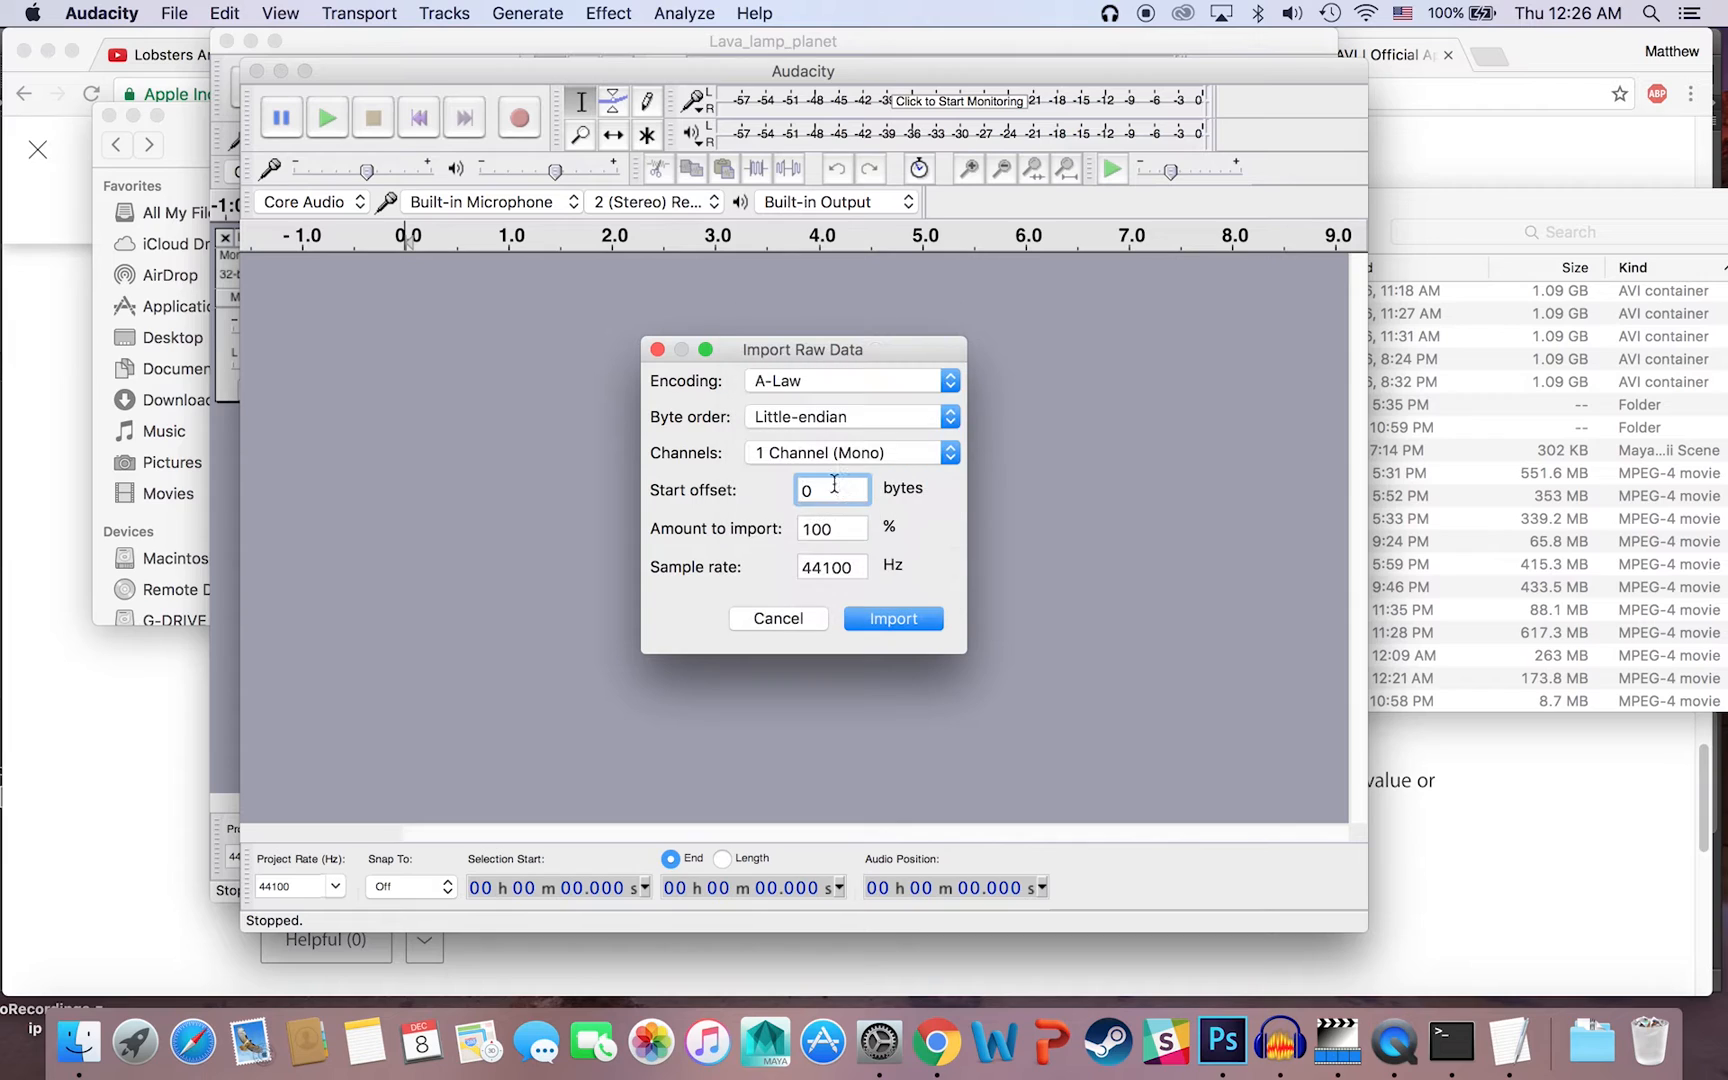
{"action": "left_click", "coordinate": [805, 418]}
{"action": "left_click", "coordinate": [805, 394]}
{"action": "left_click", "coordinate": [868, 619]}
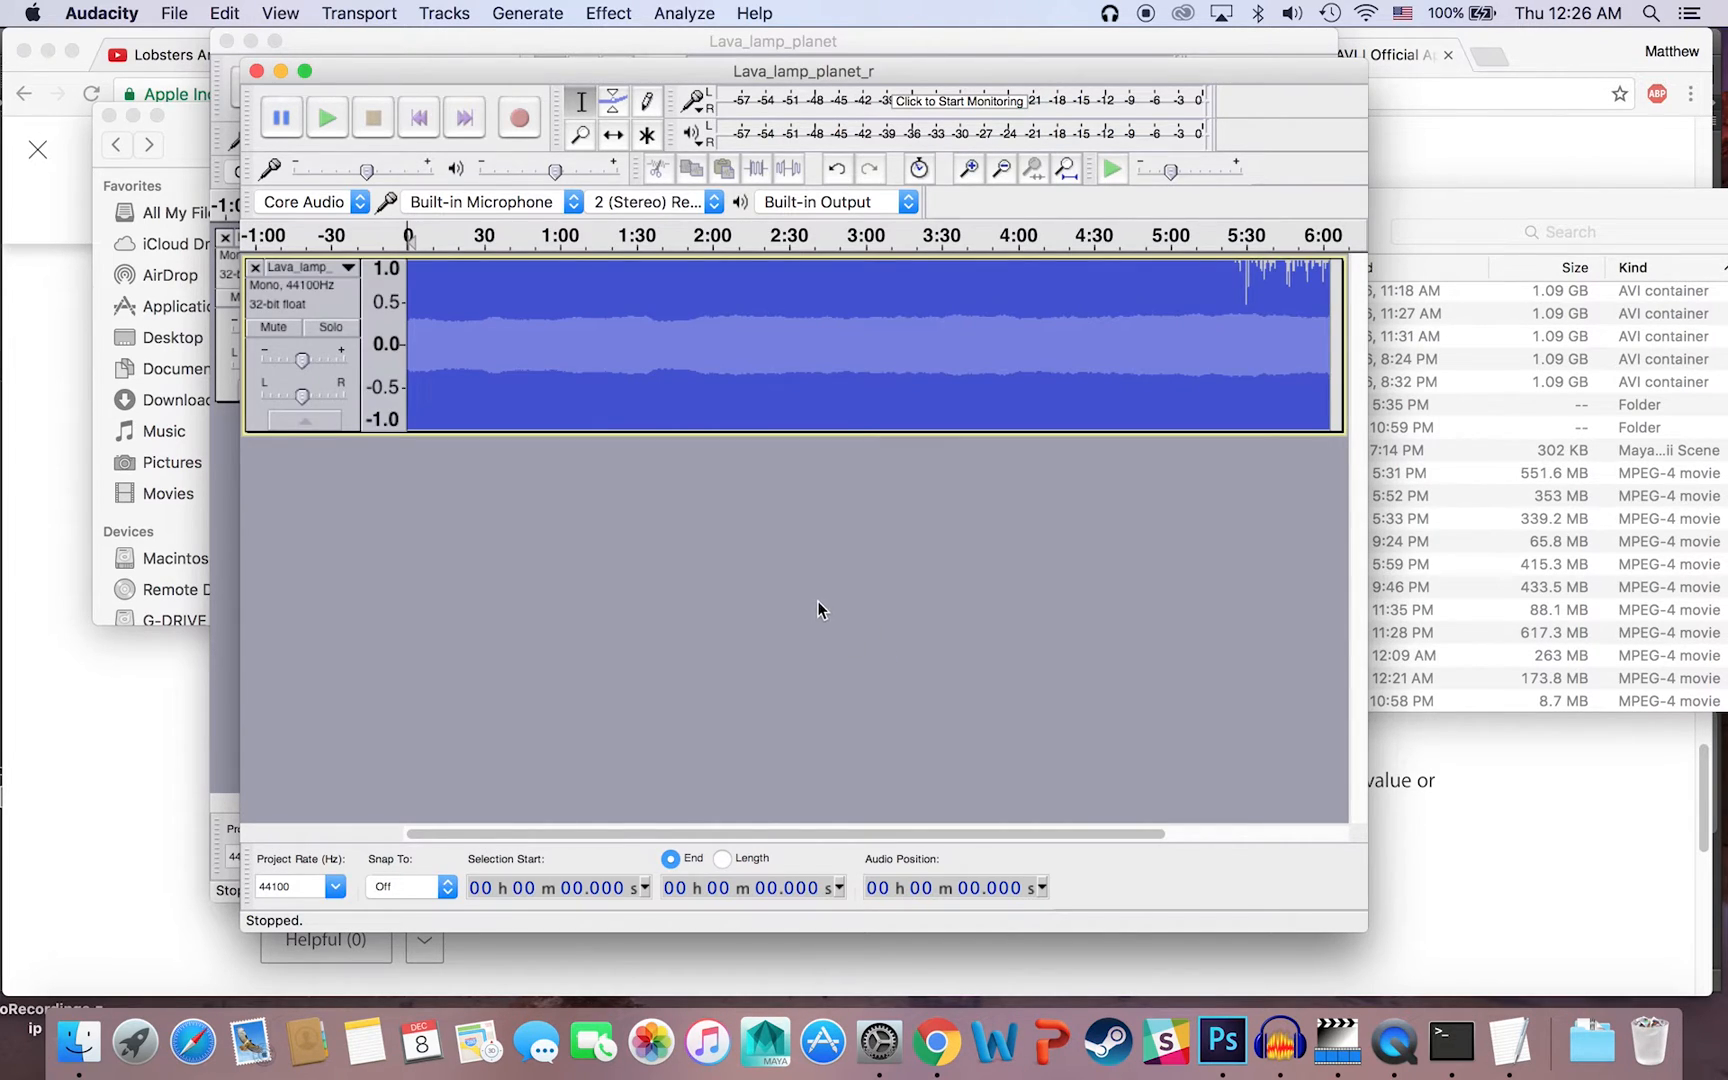
Step: Export the audio as Lava_lamp_planet_r.bmp to Senior_Project with RAW (header-less) header and A-Law encoding, accepting the nonstandard extension
{"action": "left_click", "coordinate": [155, 12]}
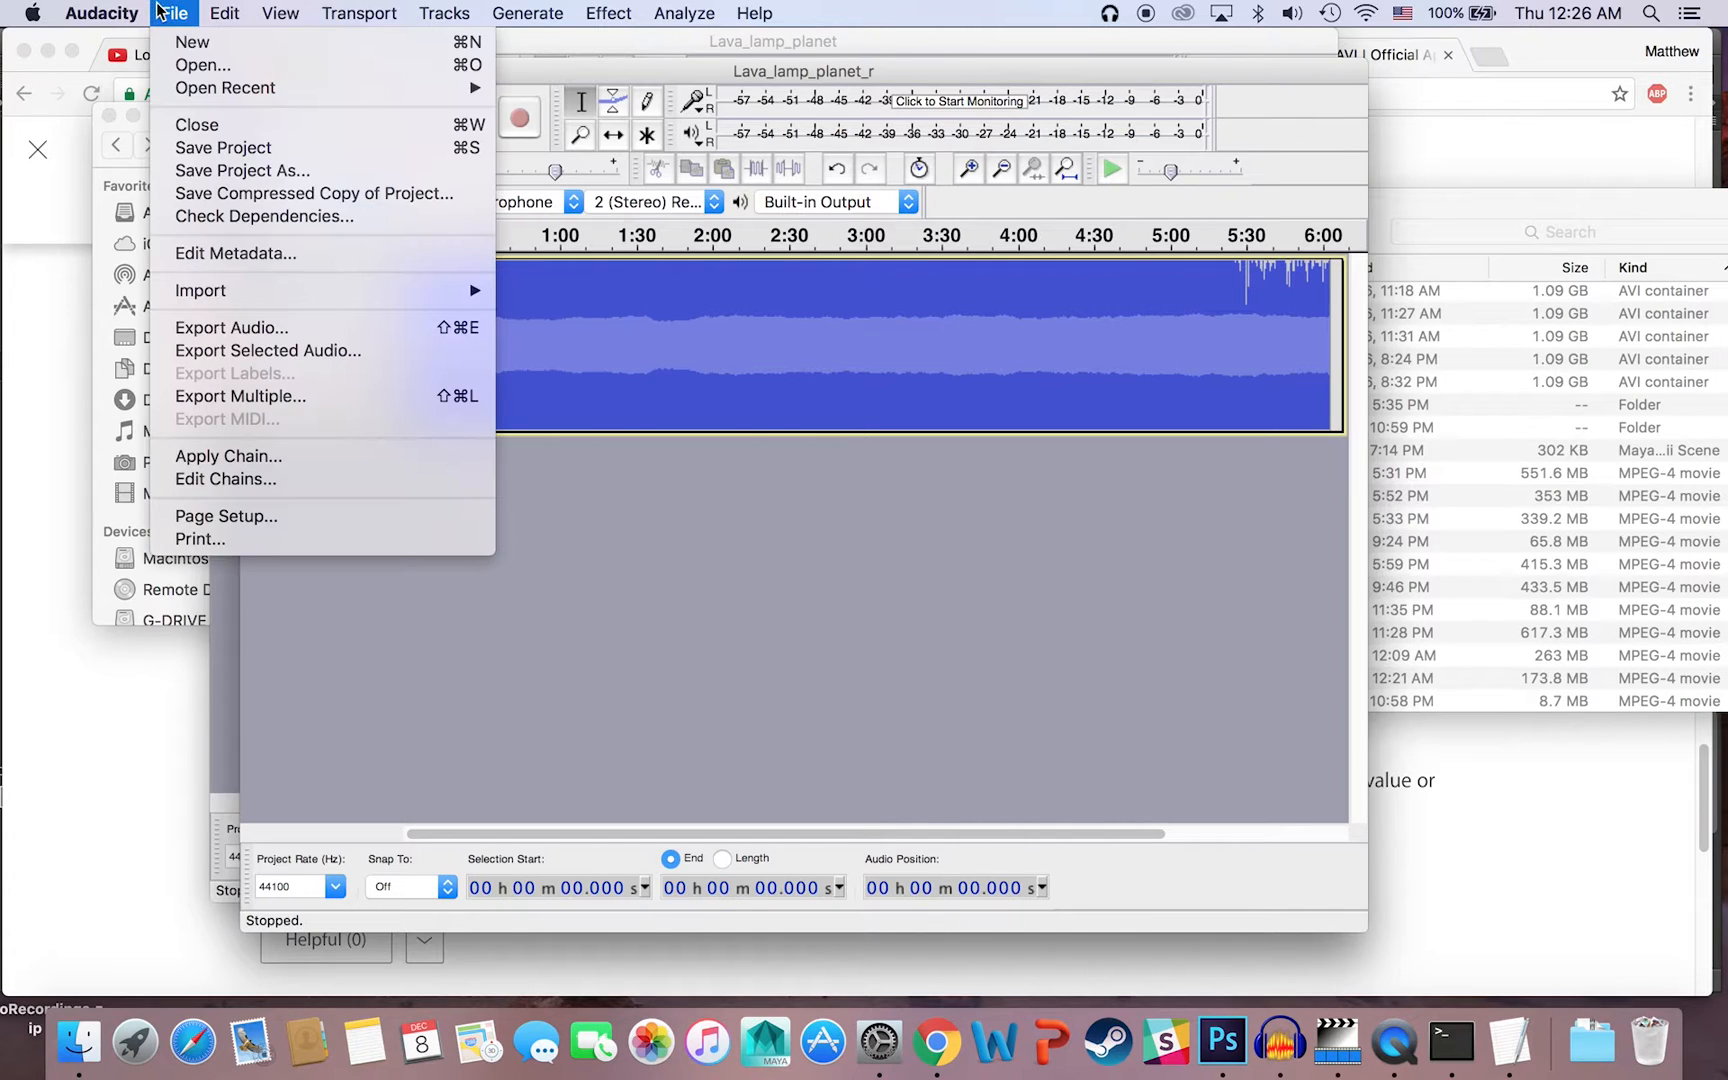
{"action": "mouse_move", "coordinate": [183, 90]}
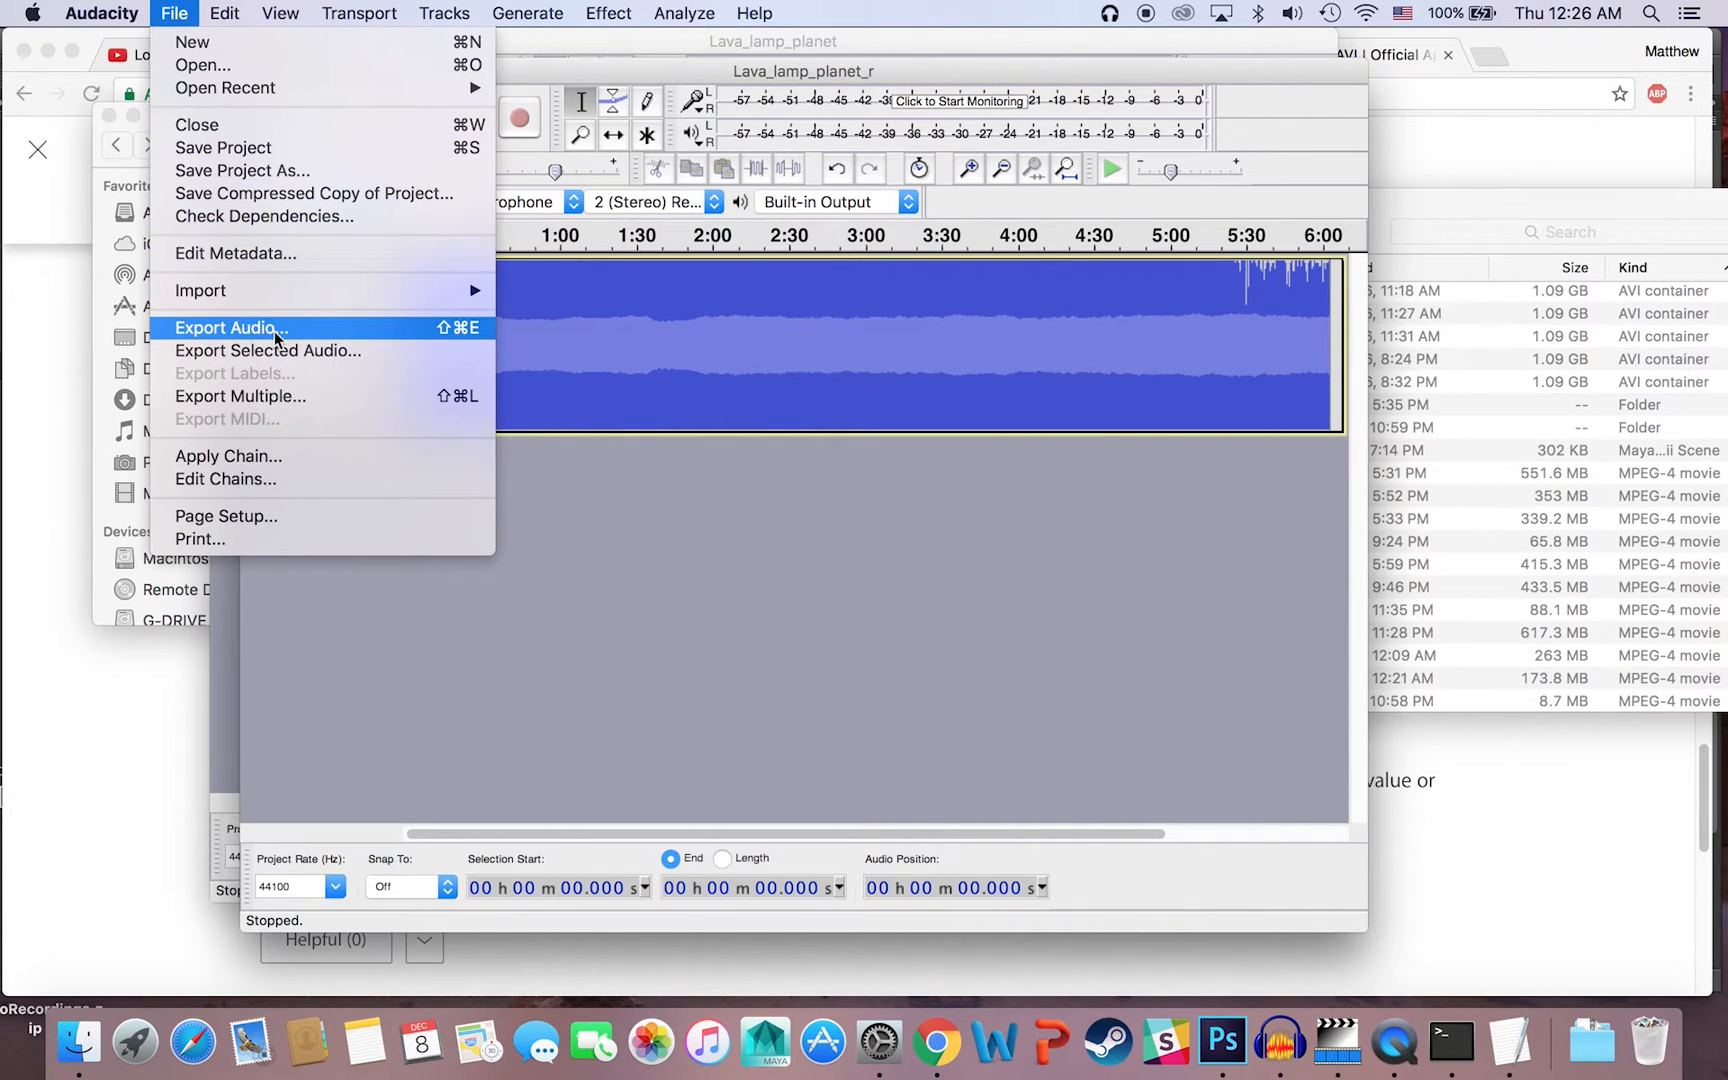
{"action": "left_click", "coordinate": [237, 328]}
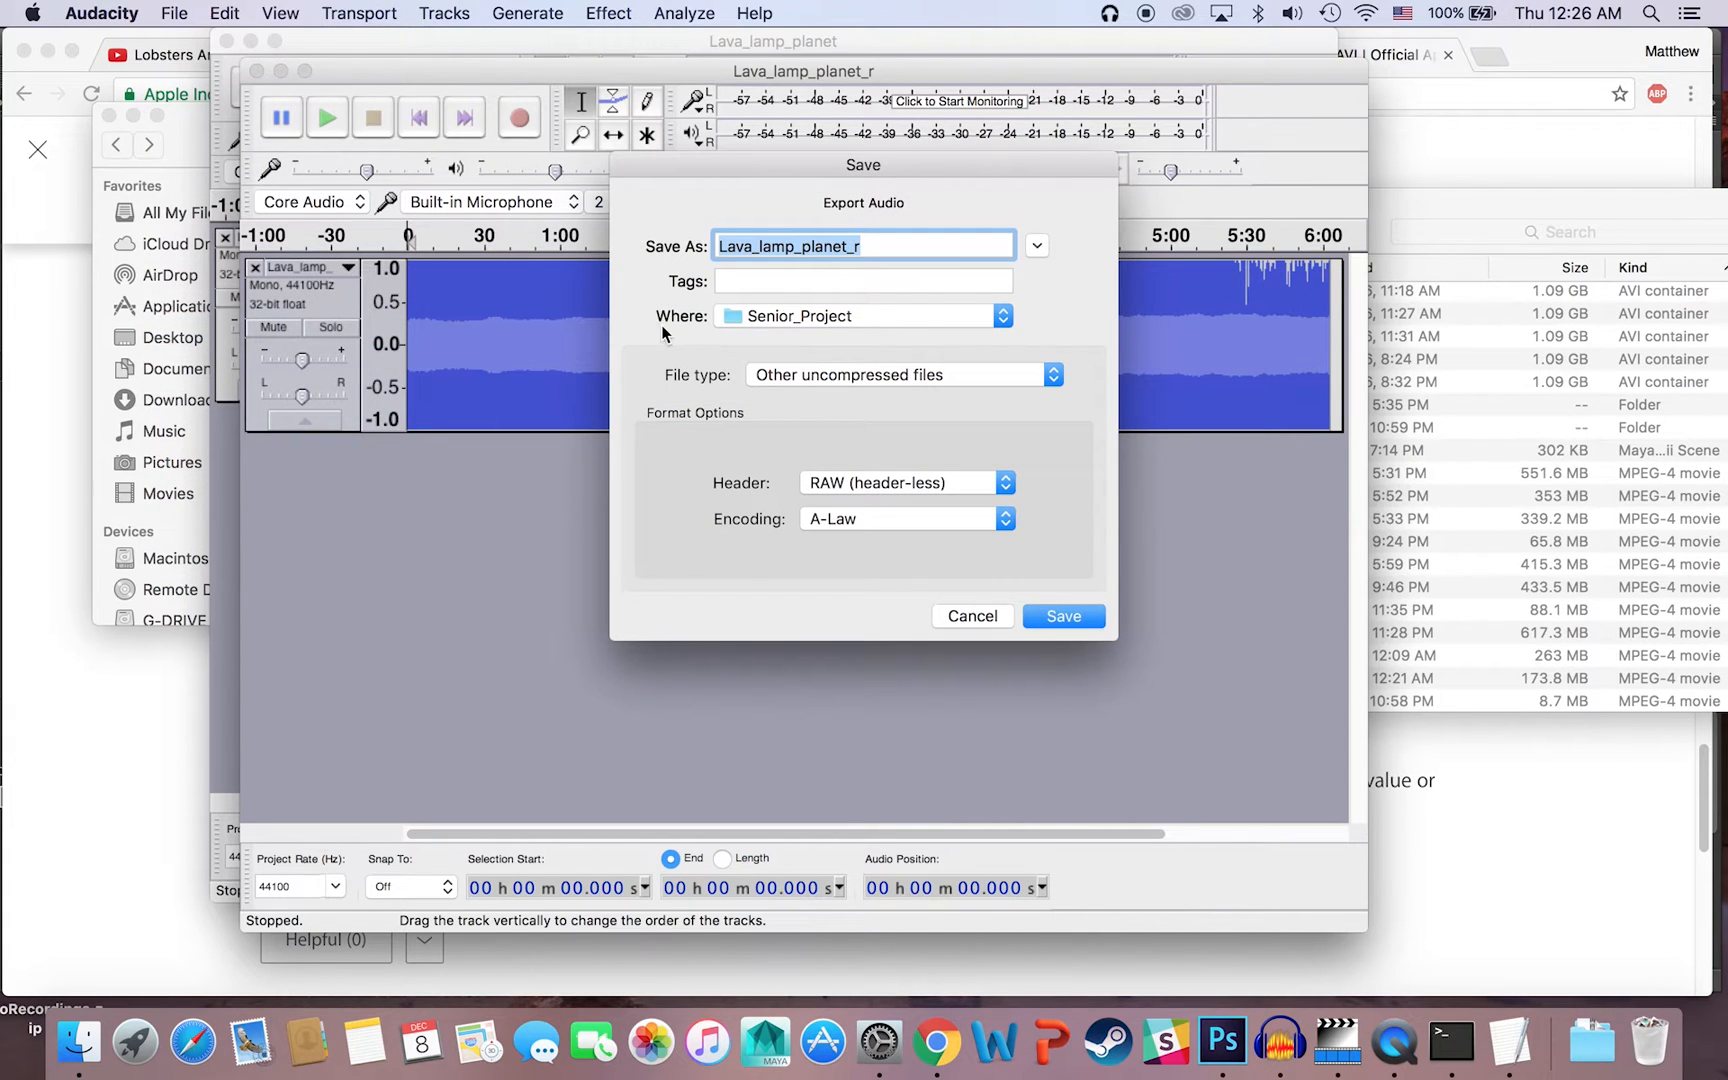
{"action": "left_click", "coordinate": [946, 246]}
{"action": "type", "text": ".bmp"}
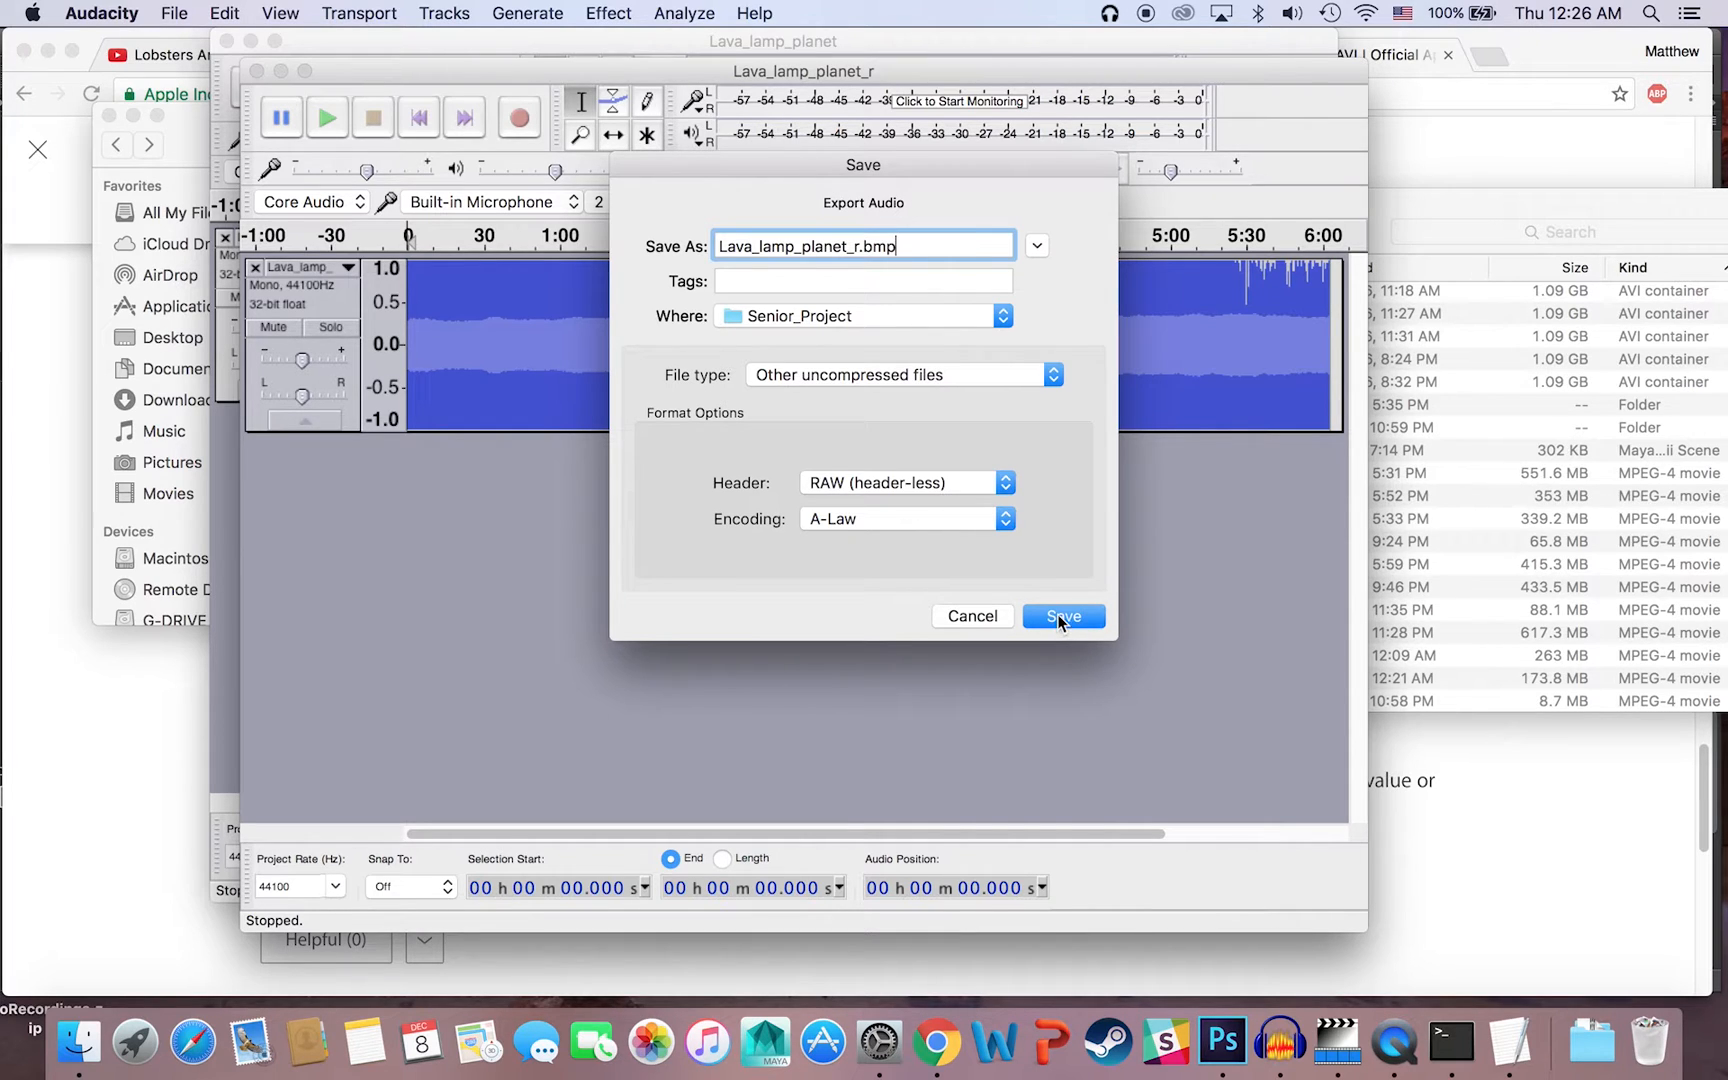
{"action": "left_click", "coordinate": [1057, 615]}
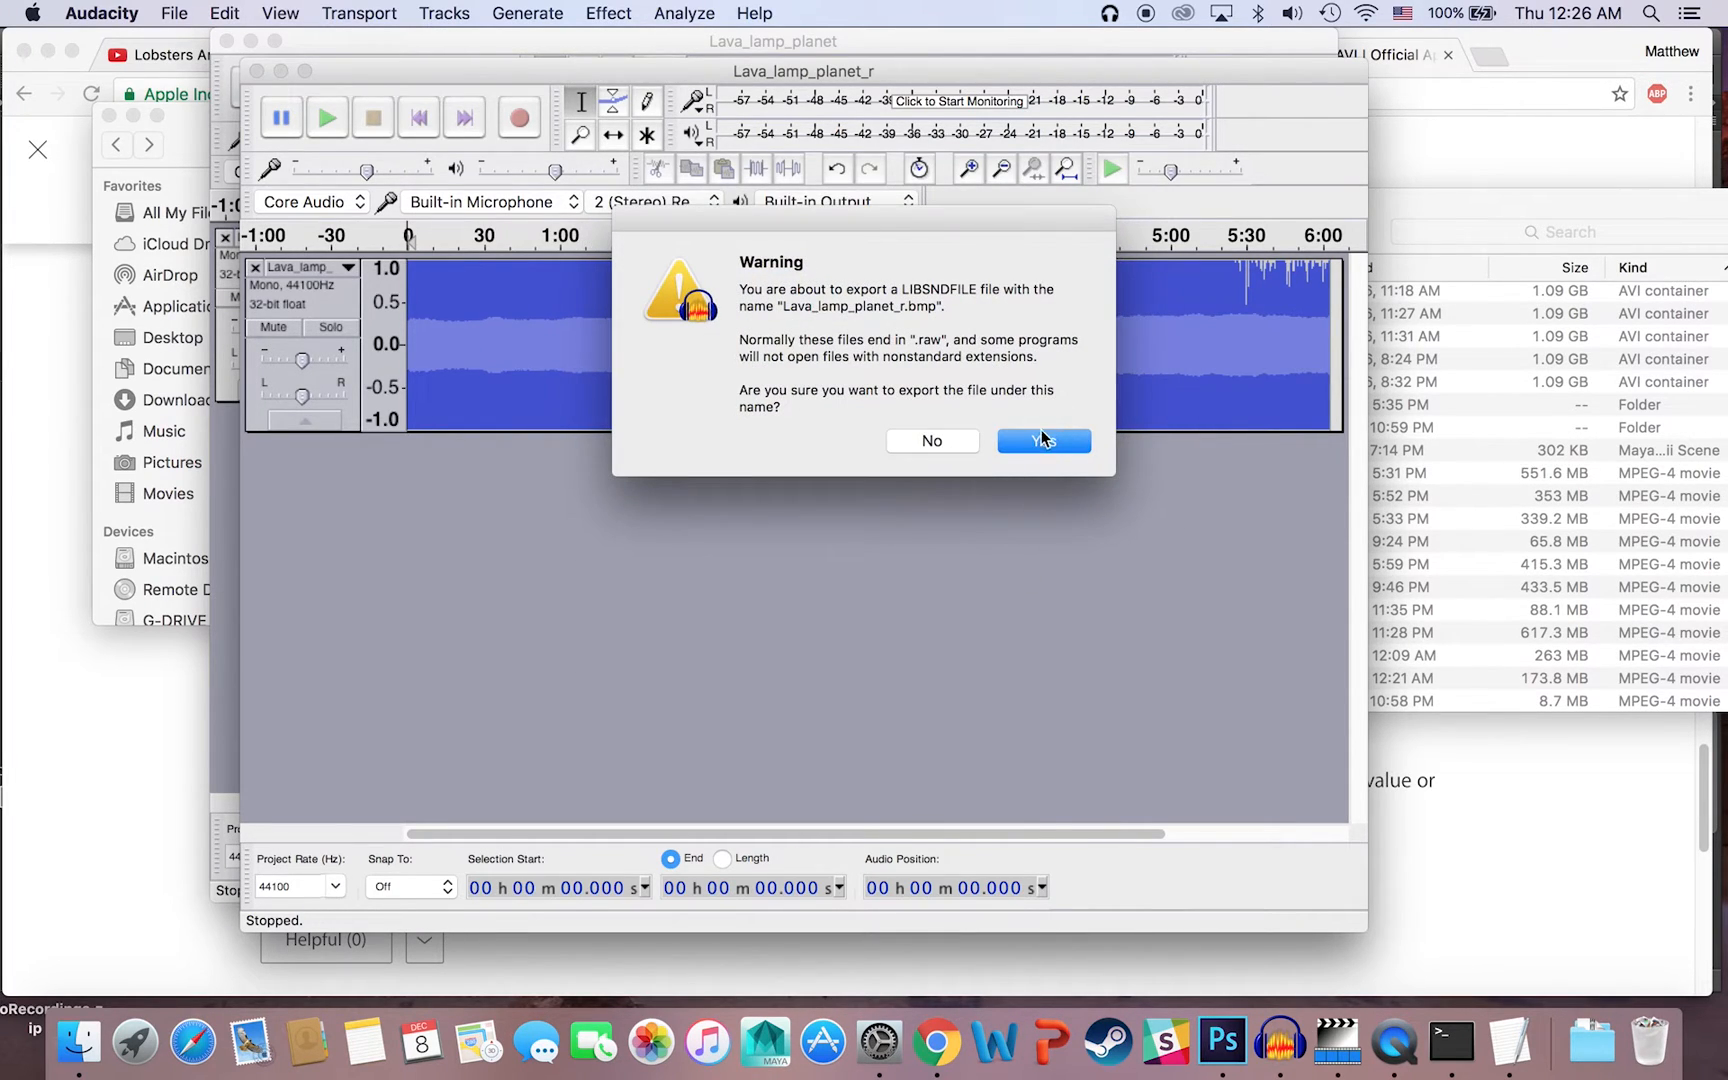
{"action": "left_click", "coordinate": [1042, 440]}
{"action": "left_click", "coordinate": [1102, 746]}
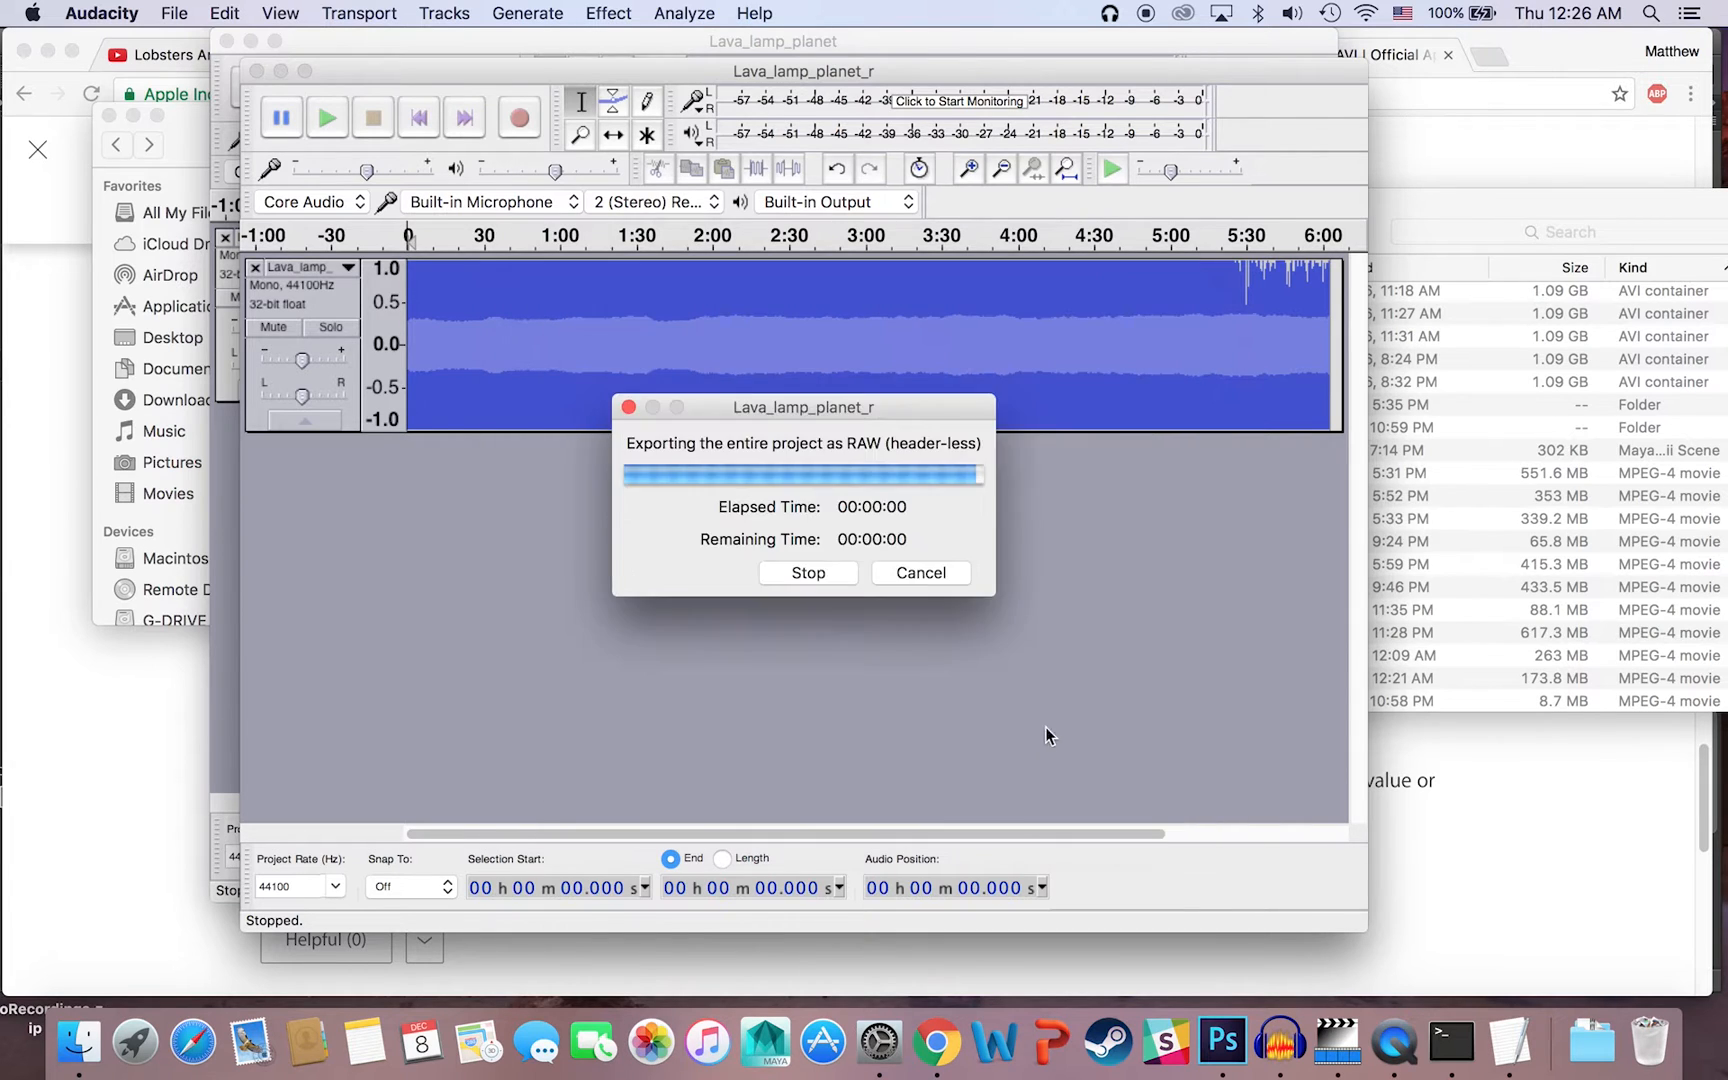
Step: Switch to Finder, view the exported Lava_lamp_planet_r.bmp image from Senior_Project, and close it
{"action": "left_click", "coordinate": [78, 1045]}
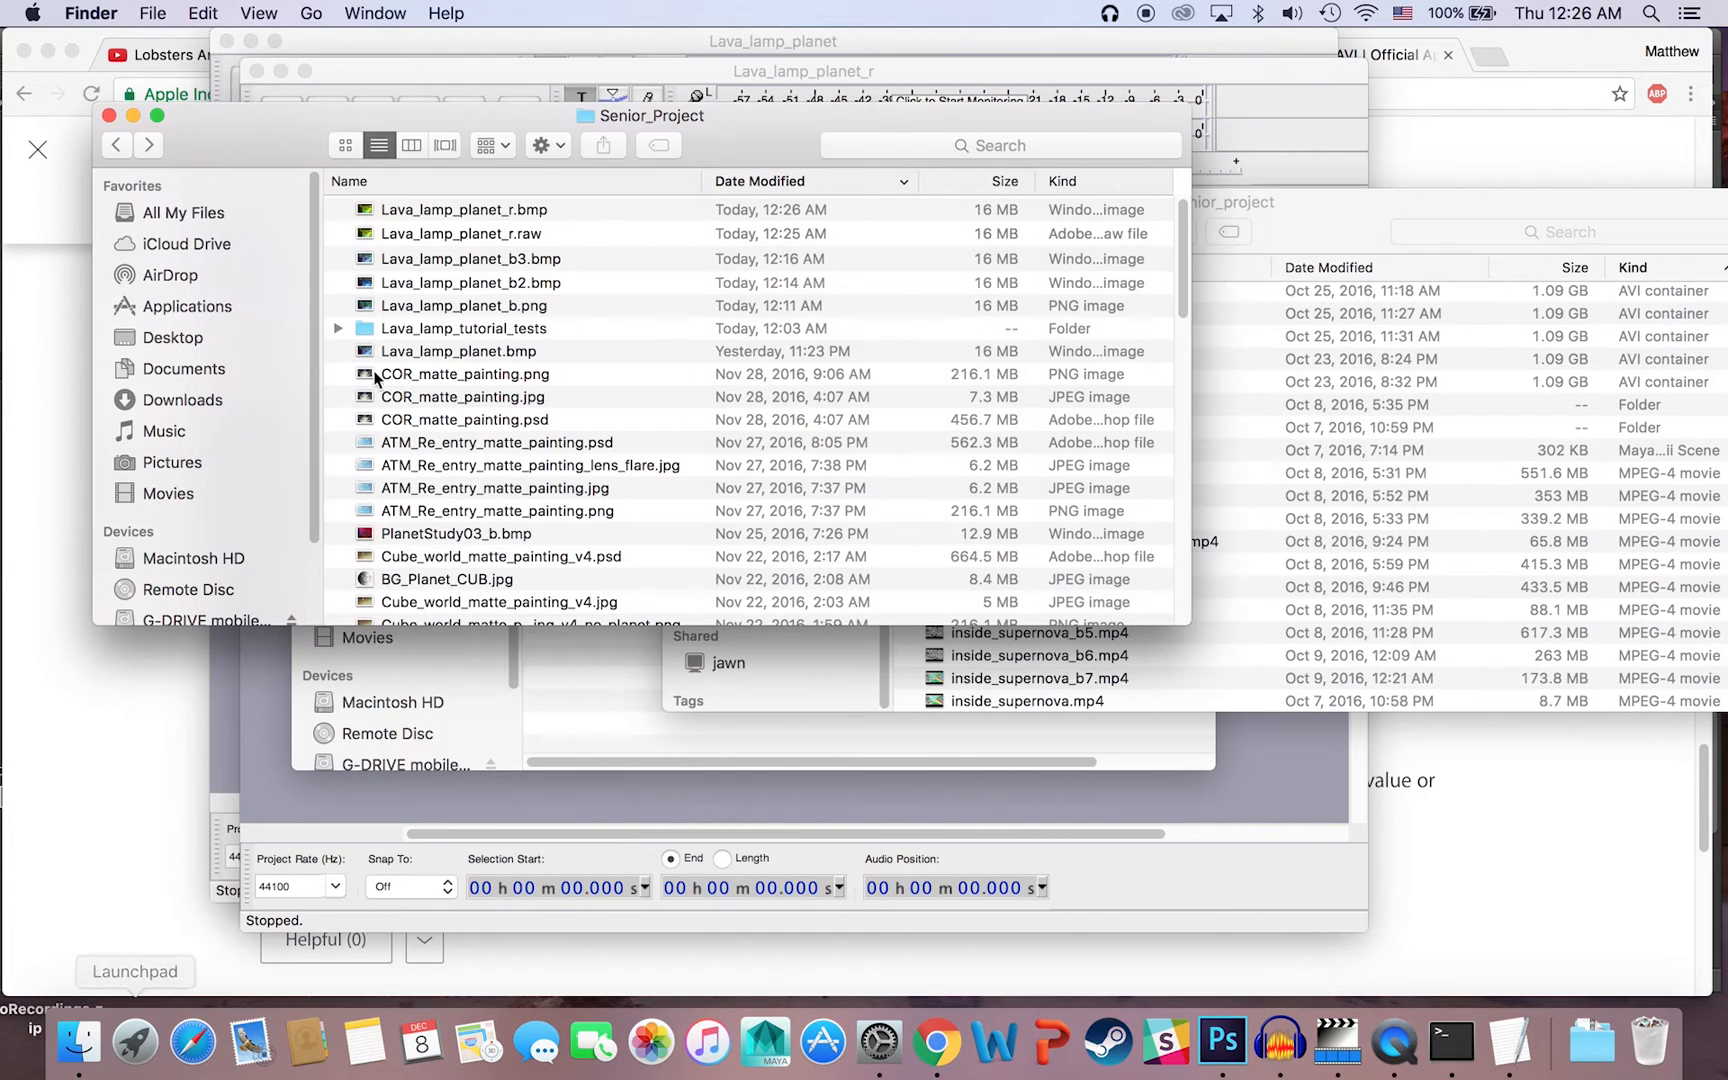
{"action": "double_click", "coordinate": [495, 209]}
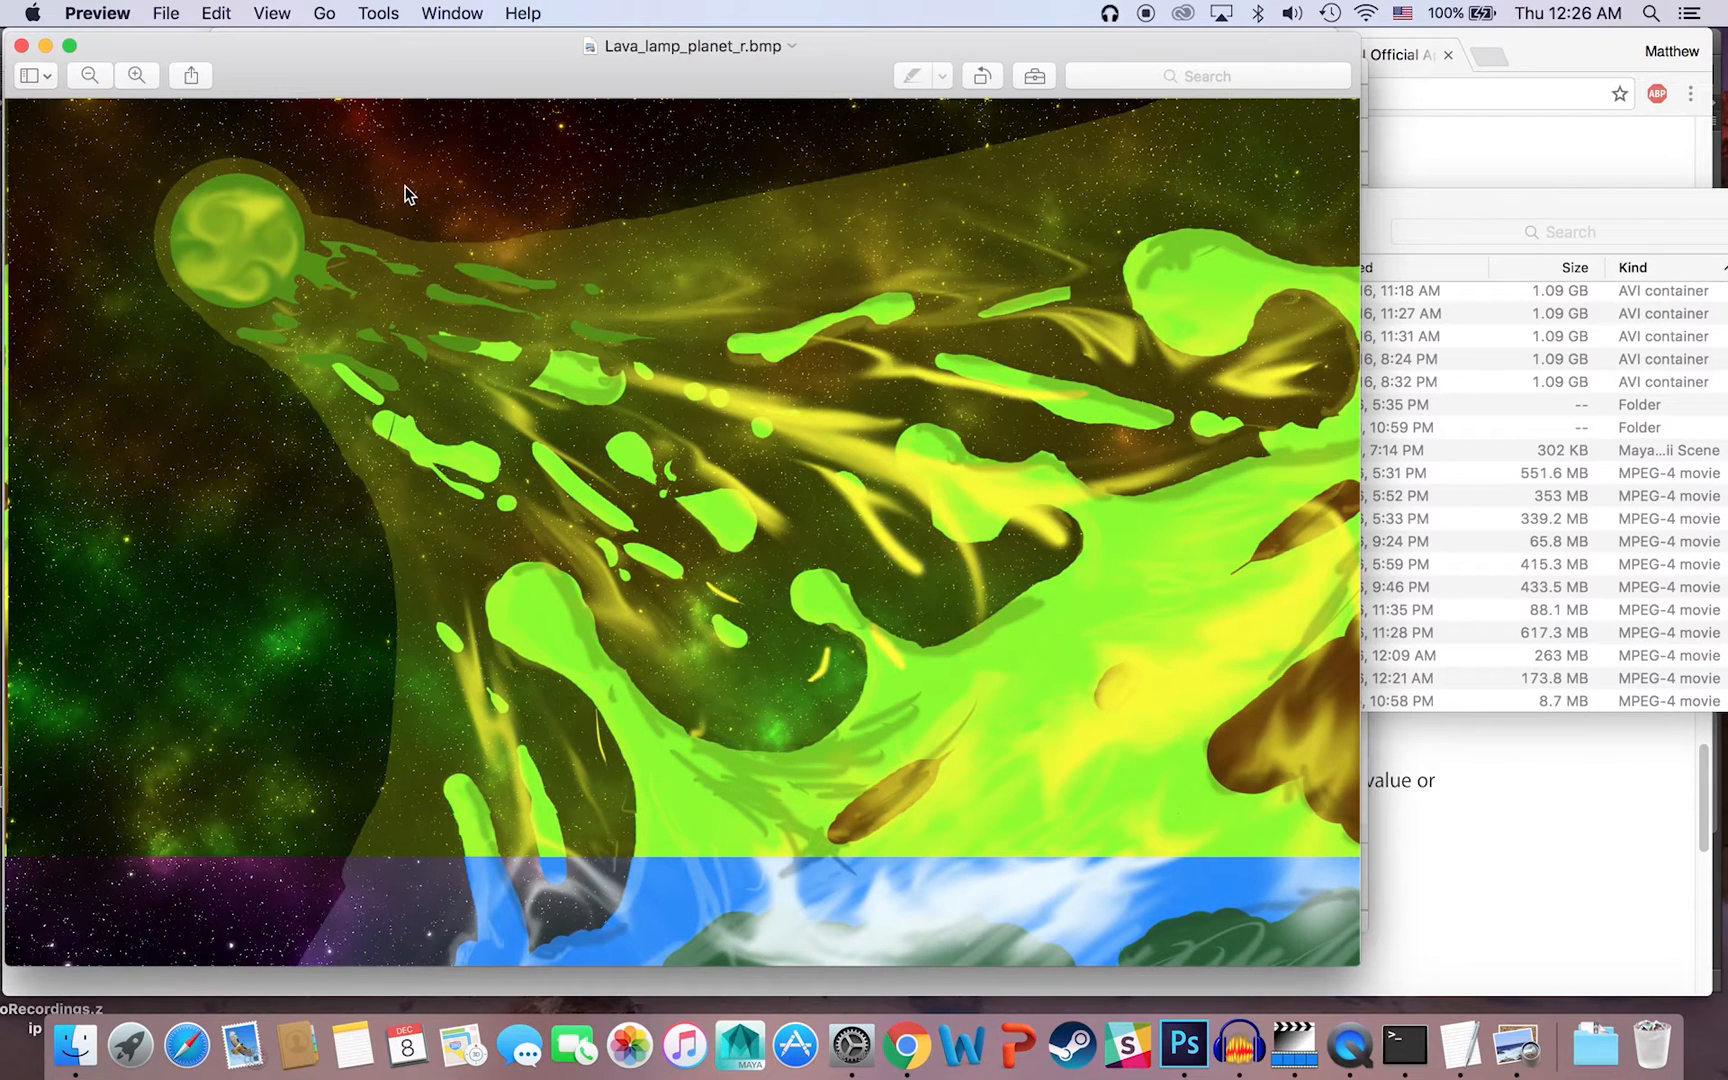
{"action": "left_click", "coordinate": [21, 45]}
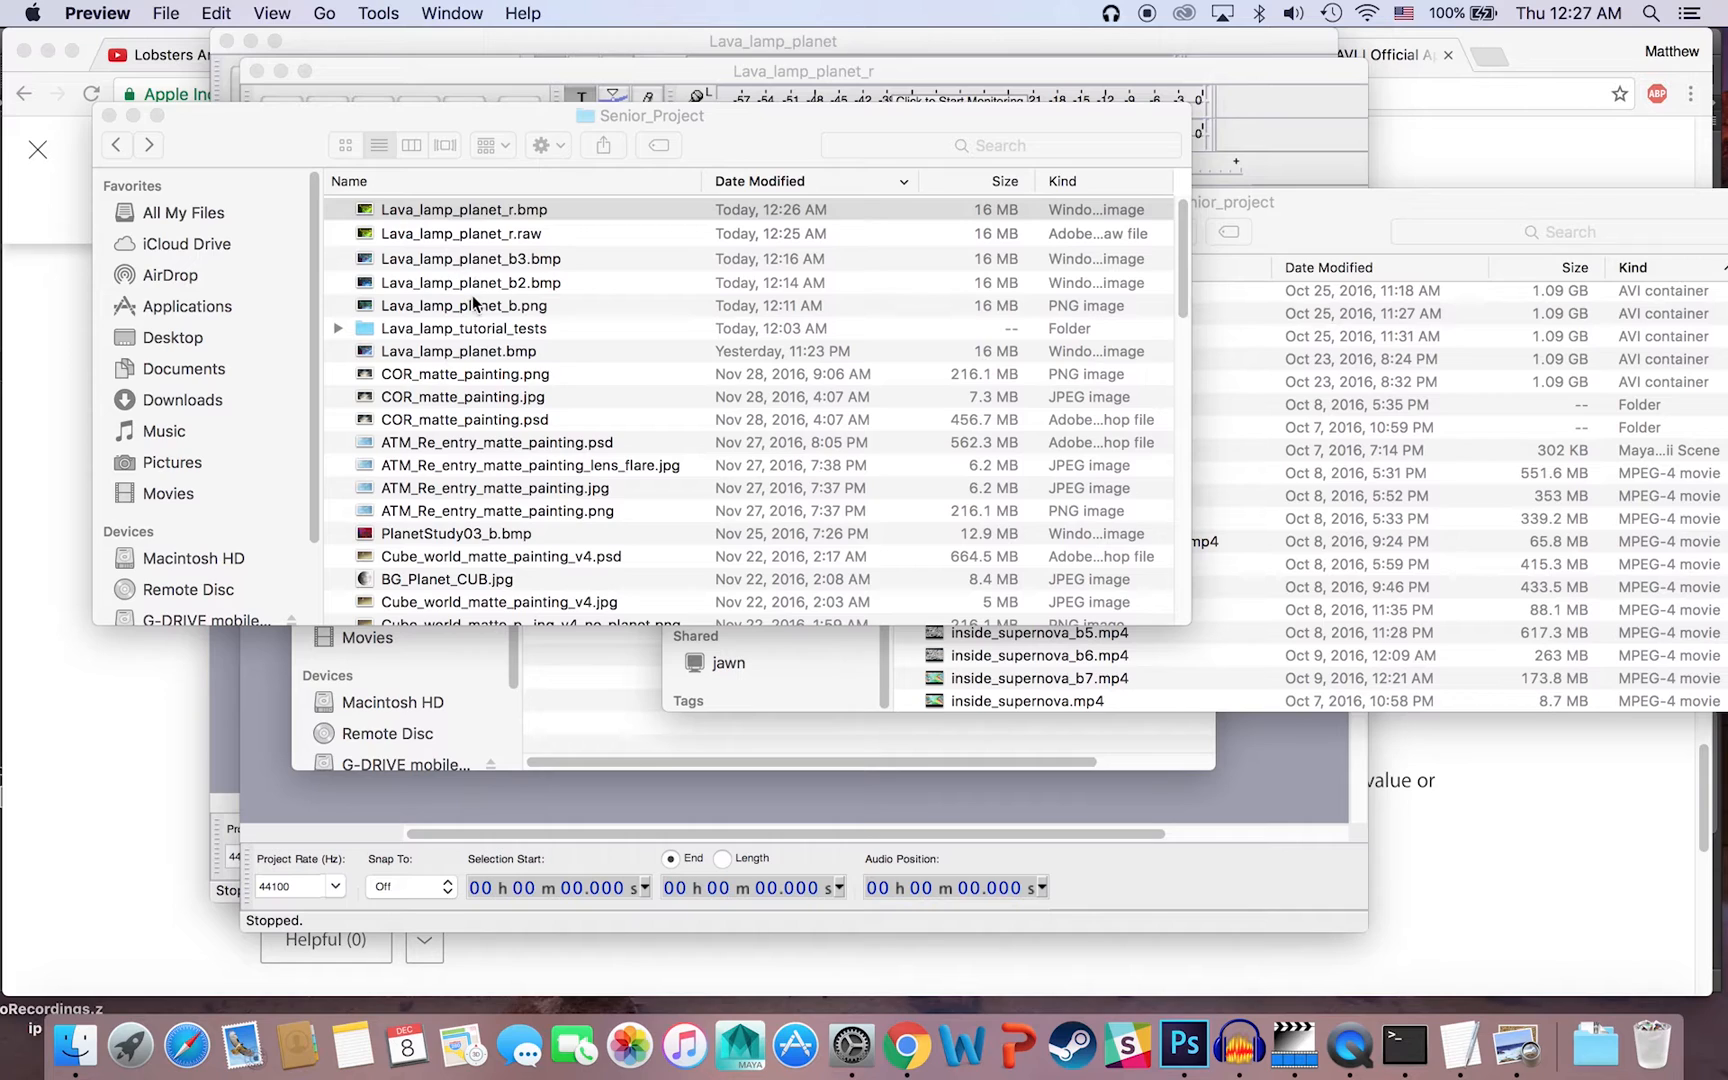
Step: In the Lava_lamp_tutorial_tests folder, view Lava_lamp_planet_b3.bmp and Lava_lamp_planet_b.bmp for comparison, closing each image after viewing
{"action": "double_click", "coordinate": [474, 328]}
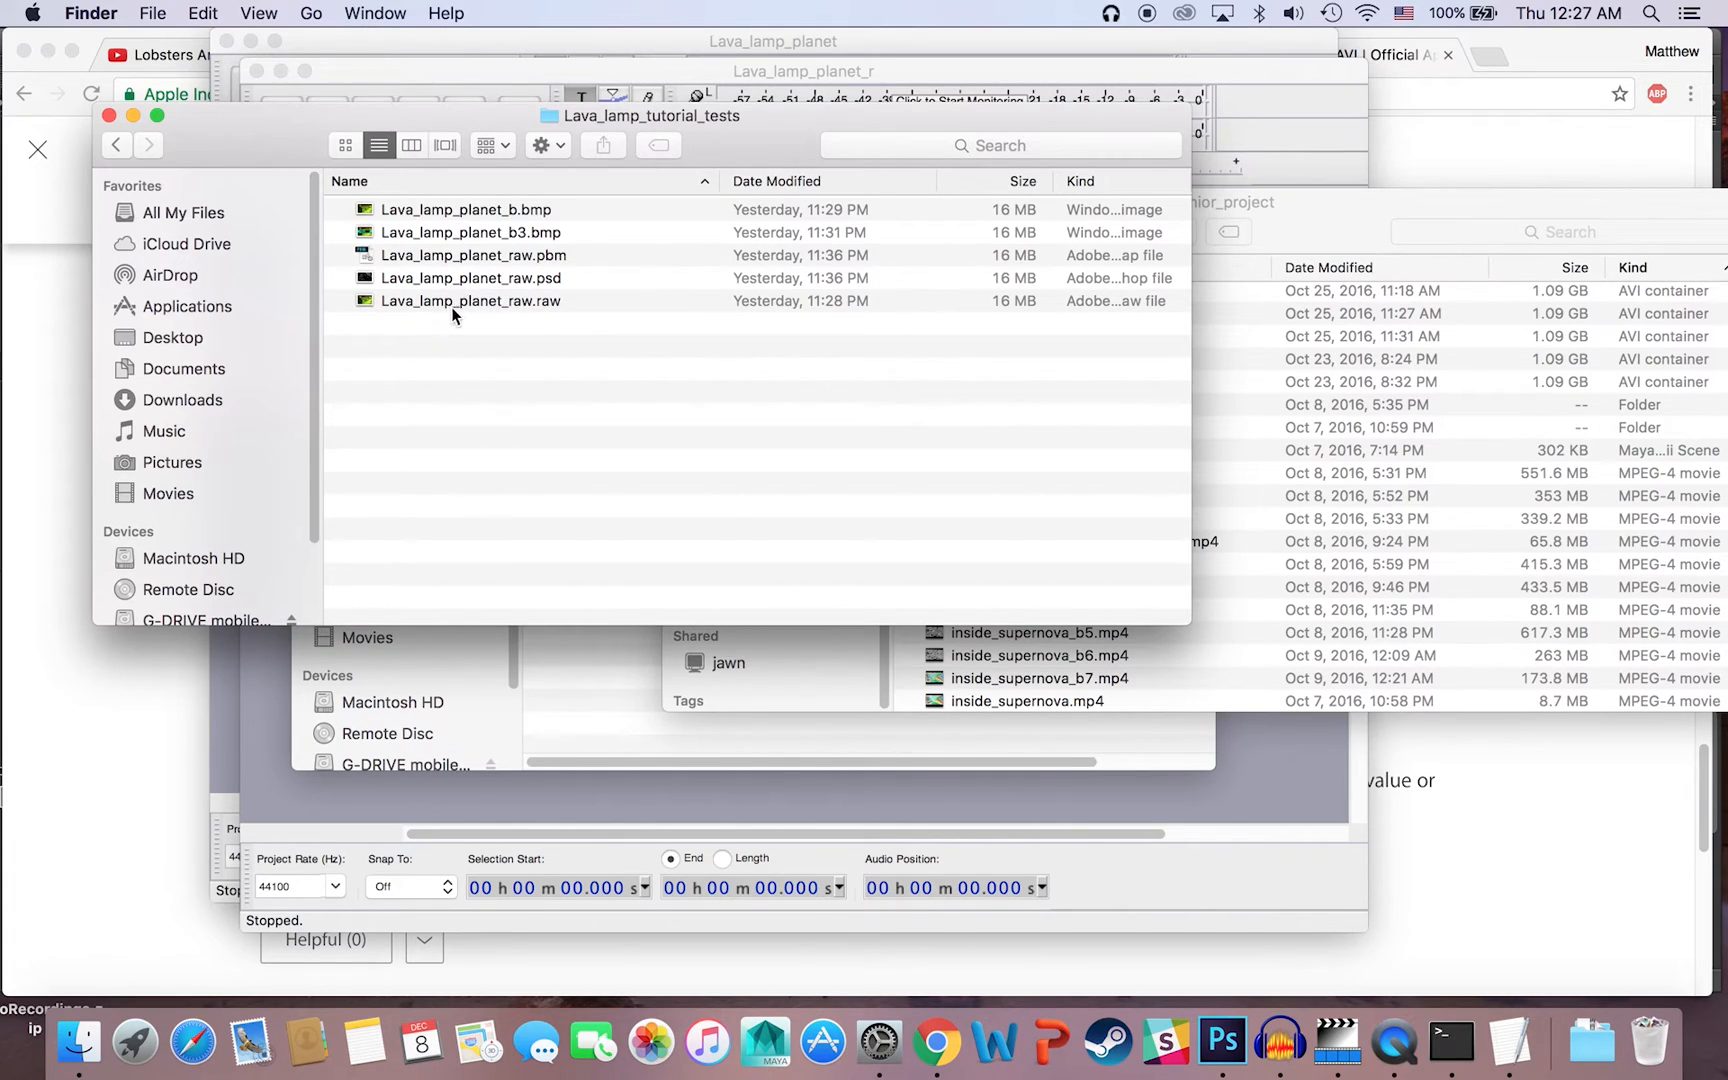
{"action": "double_click", "coordinate": [466, 232]}
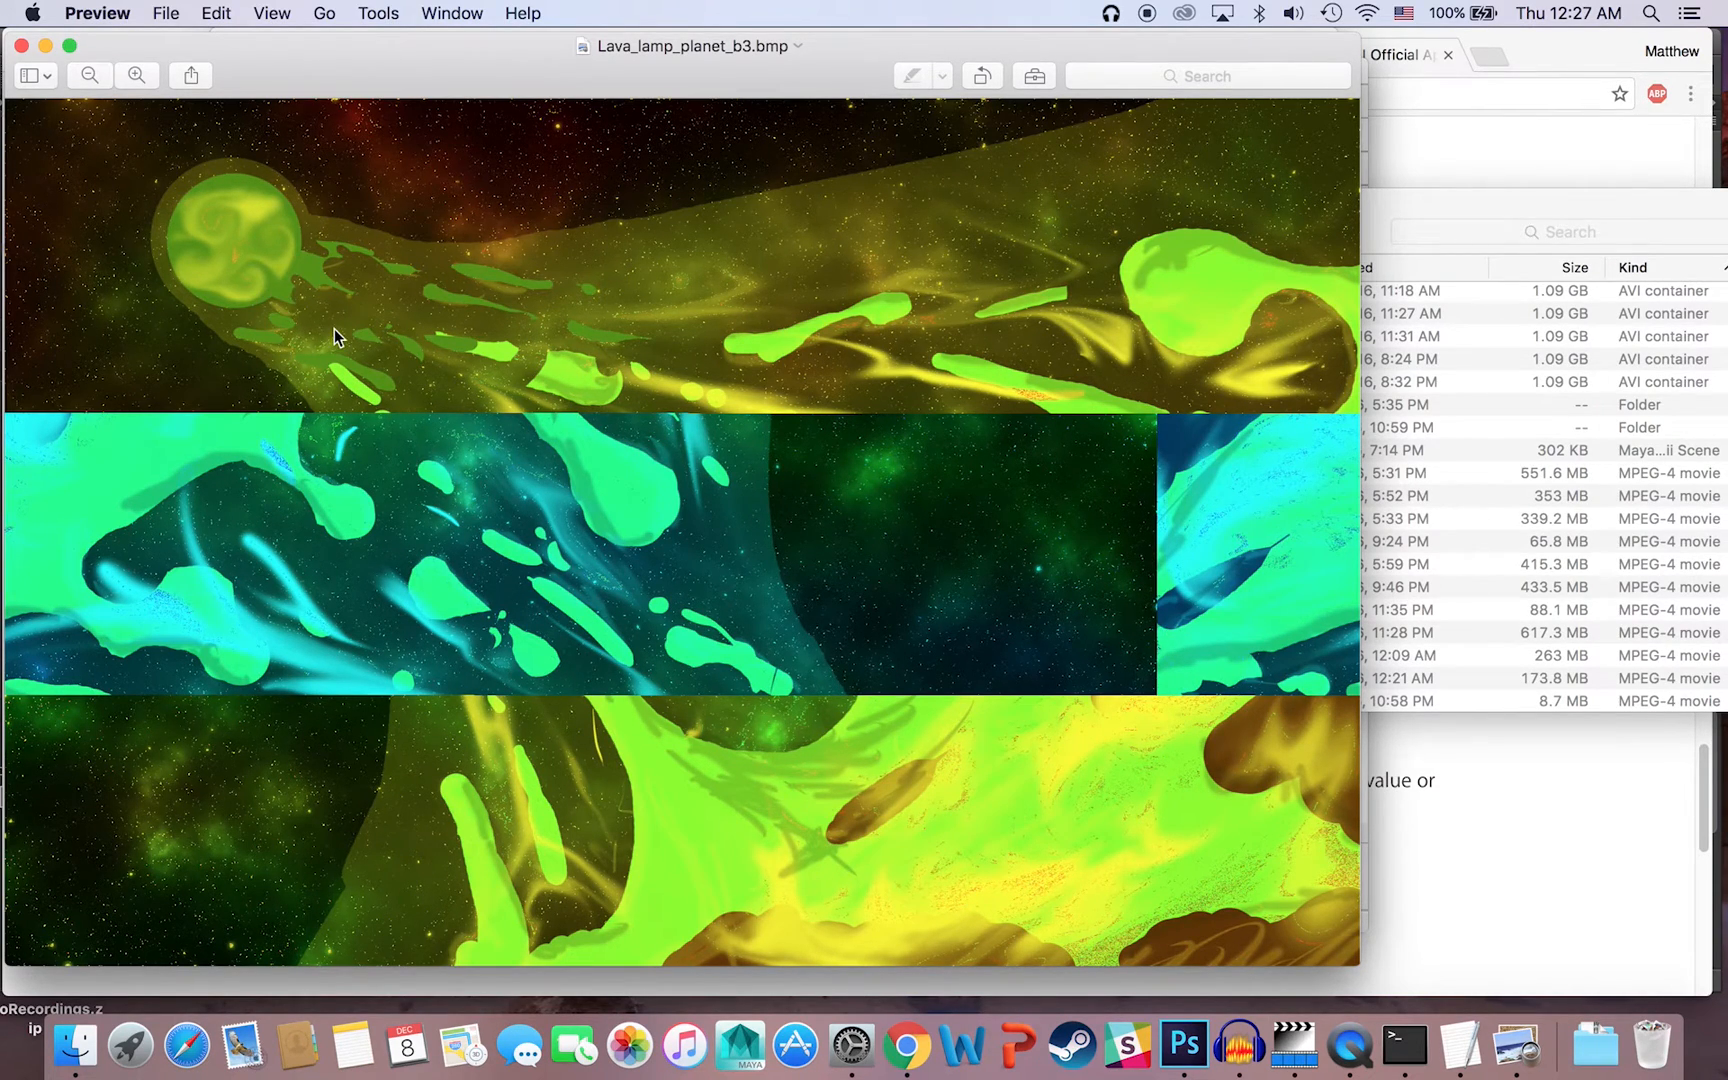
{"action": "left_click", "coordinate": [21, 45]}
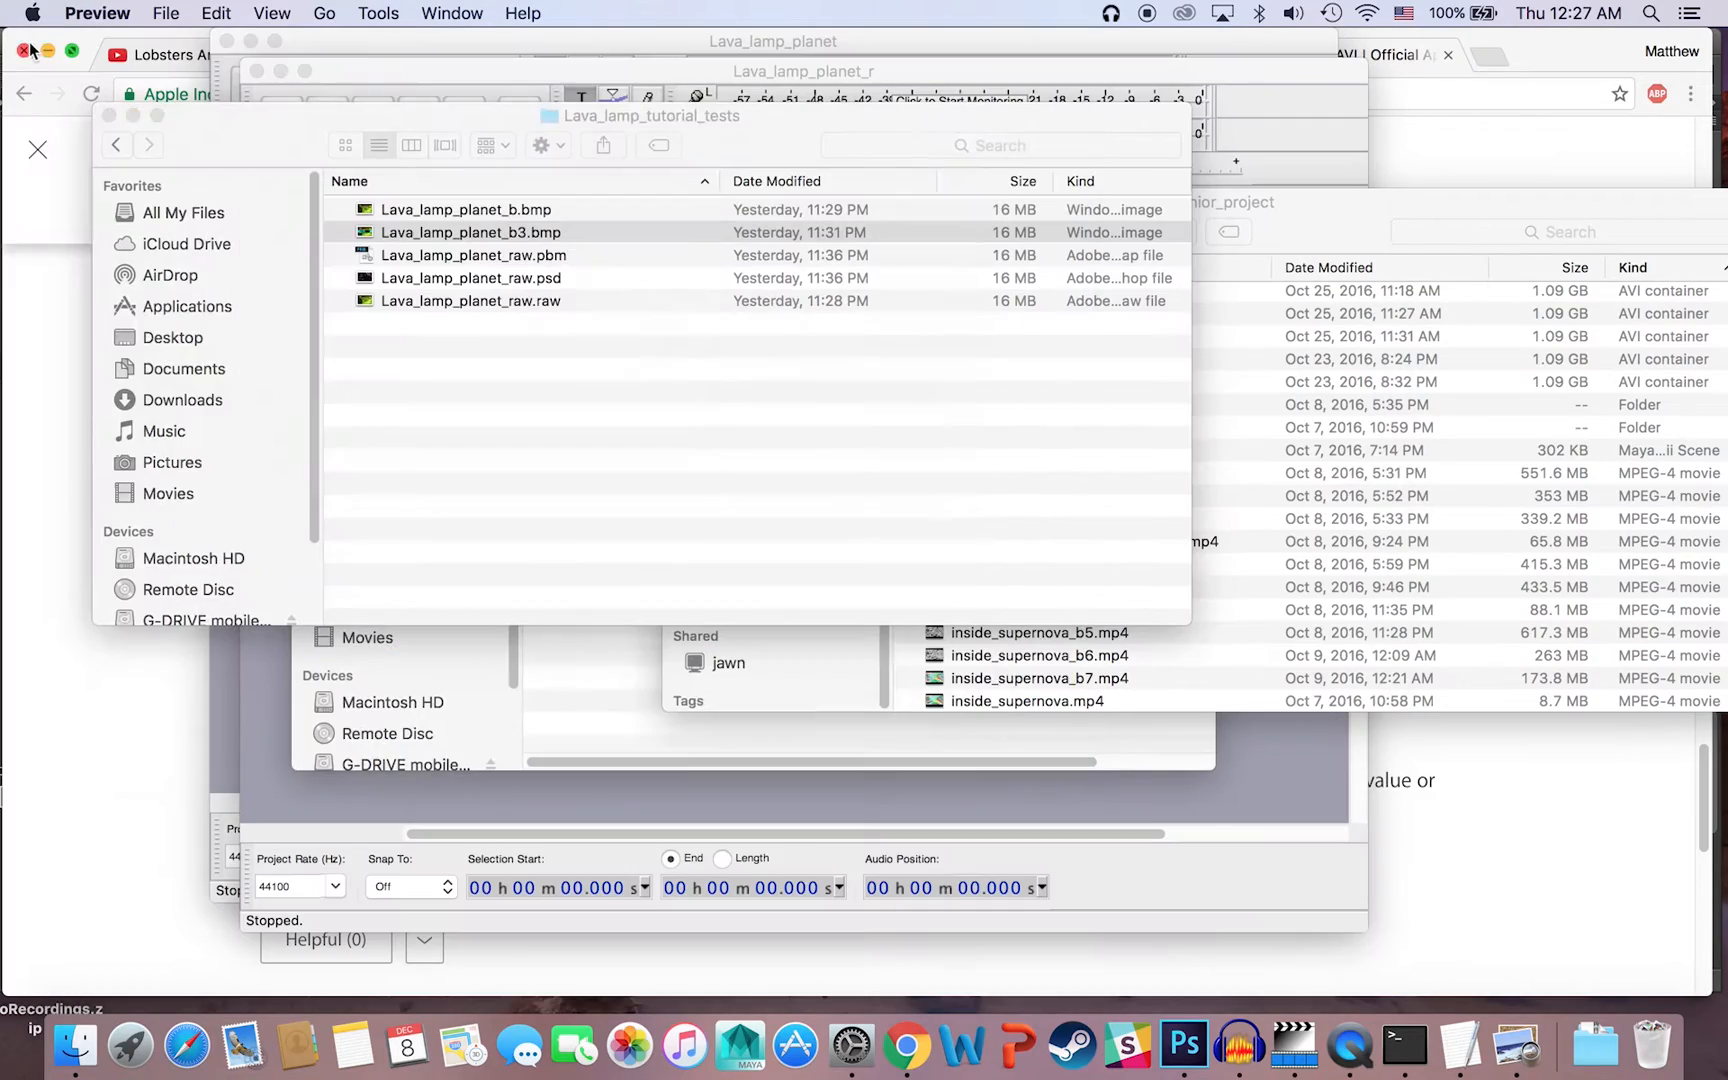
{"action": "double_click", "coordinate": [340, 208]}
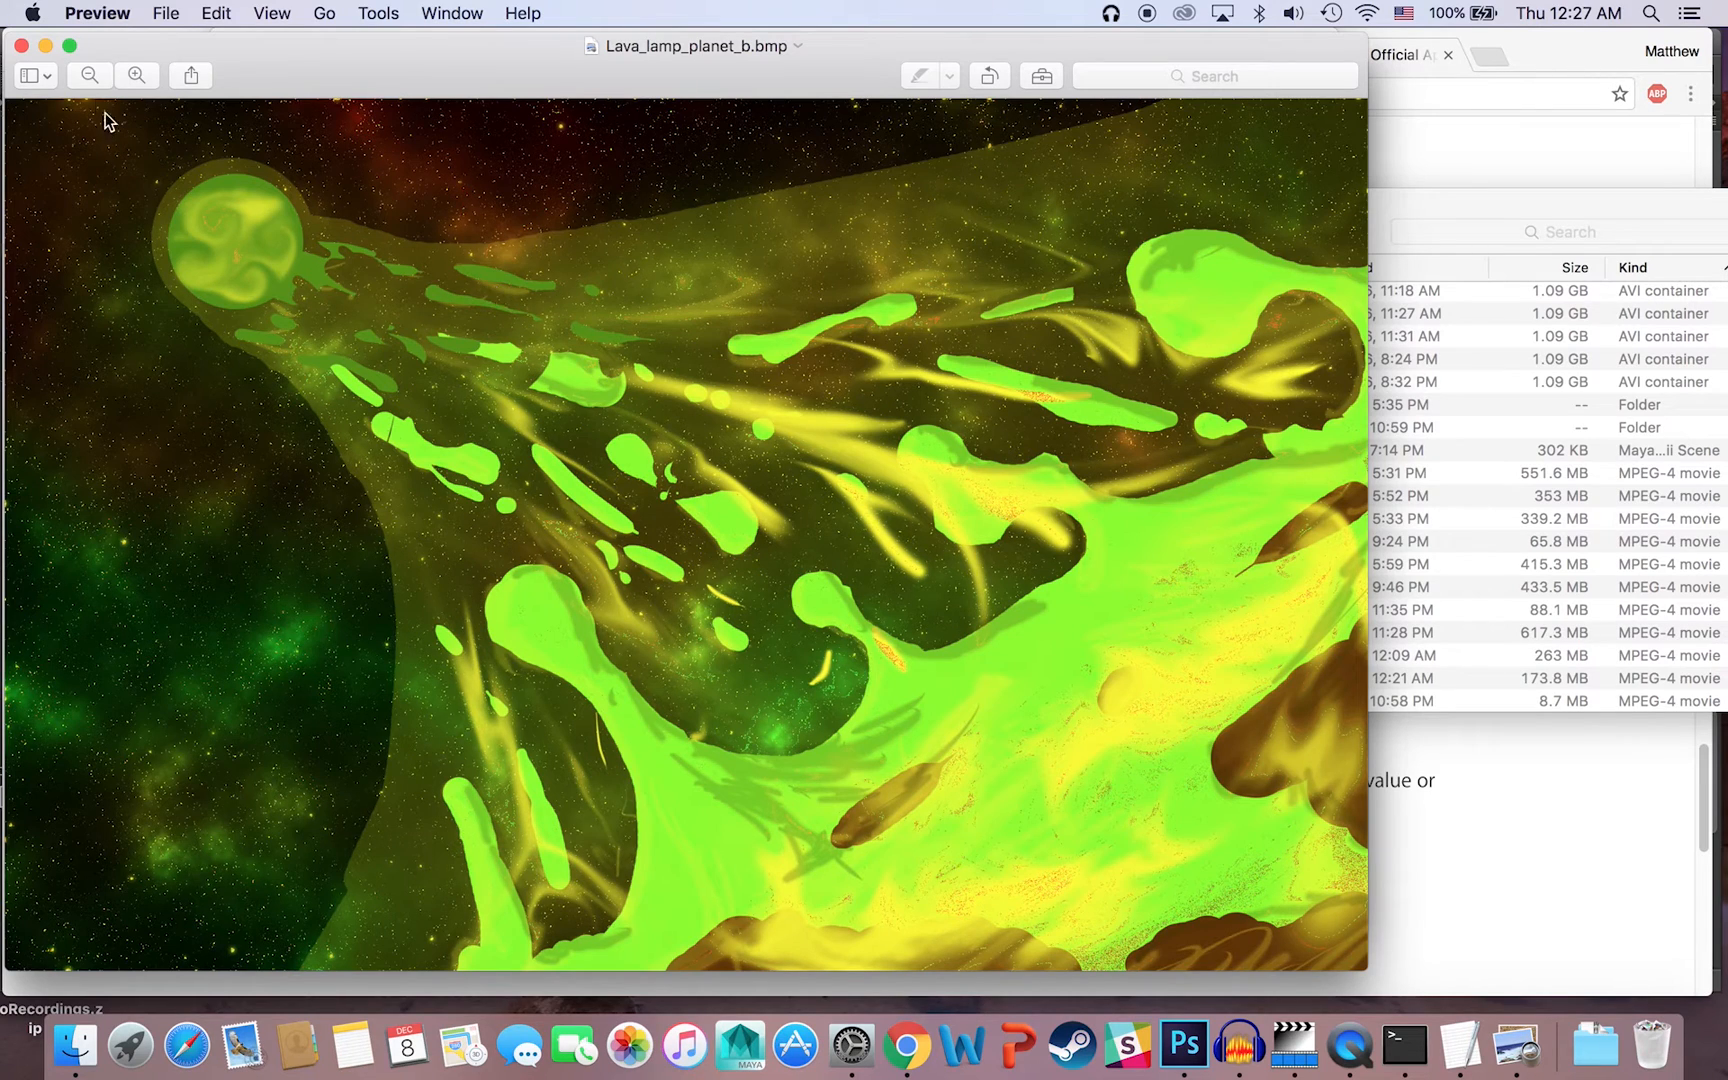
{"action": "left_click", "coordinate": [22, 47]}
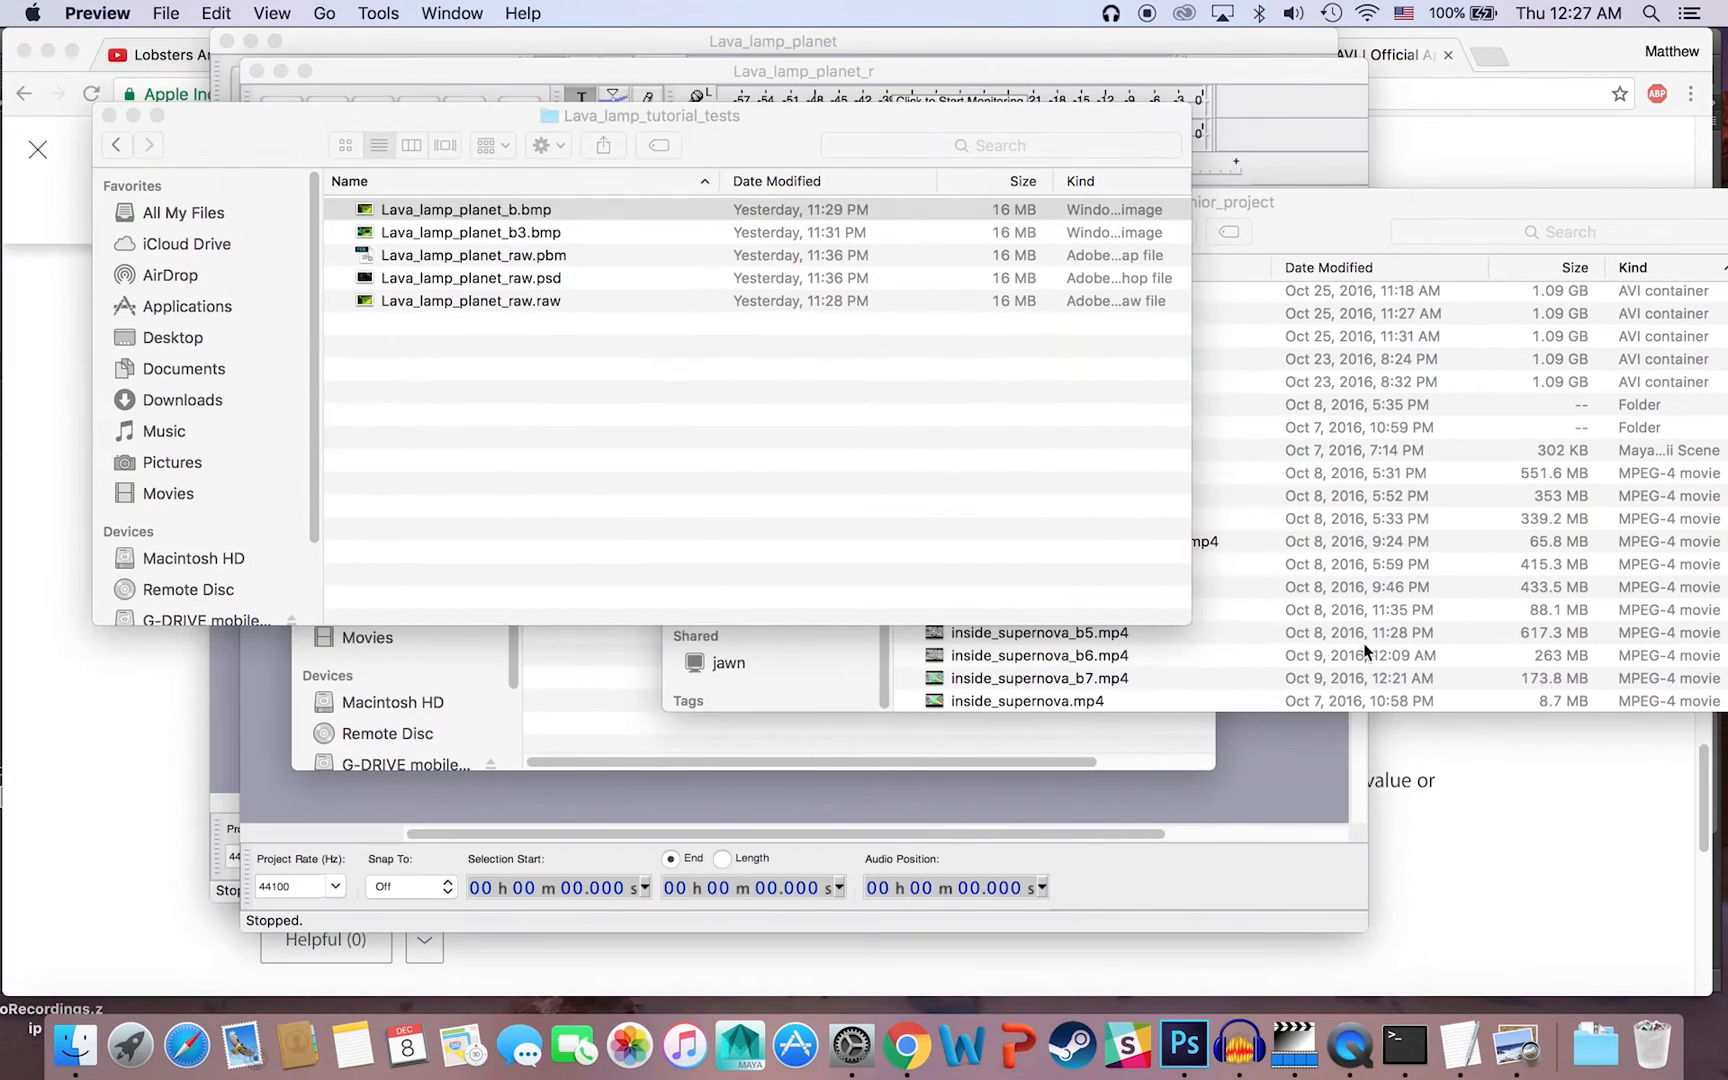
Step: Switch to Audacity and move the Lava_lamp_planet_r project window clear of the windows behind it
{"action": "left_click", "coordinate": [1328, 862]}
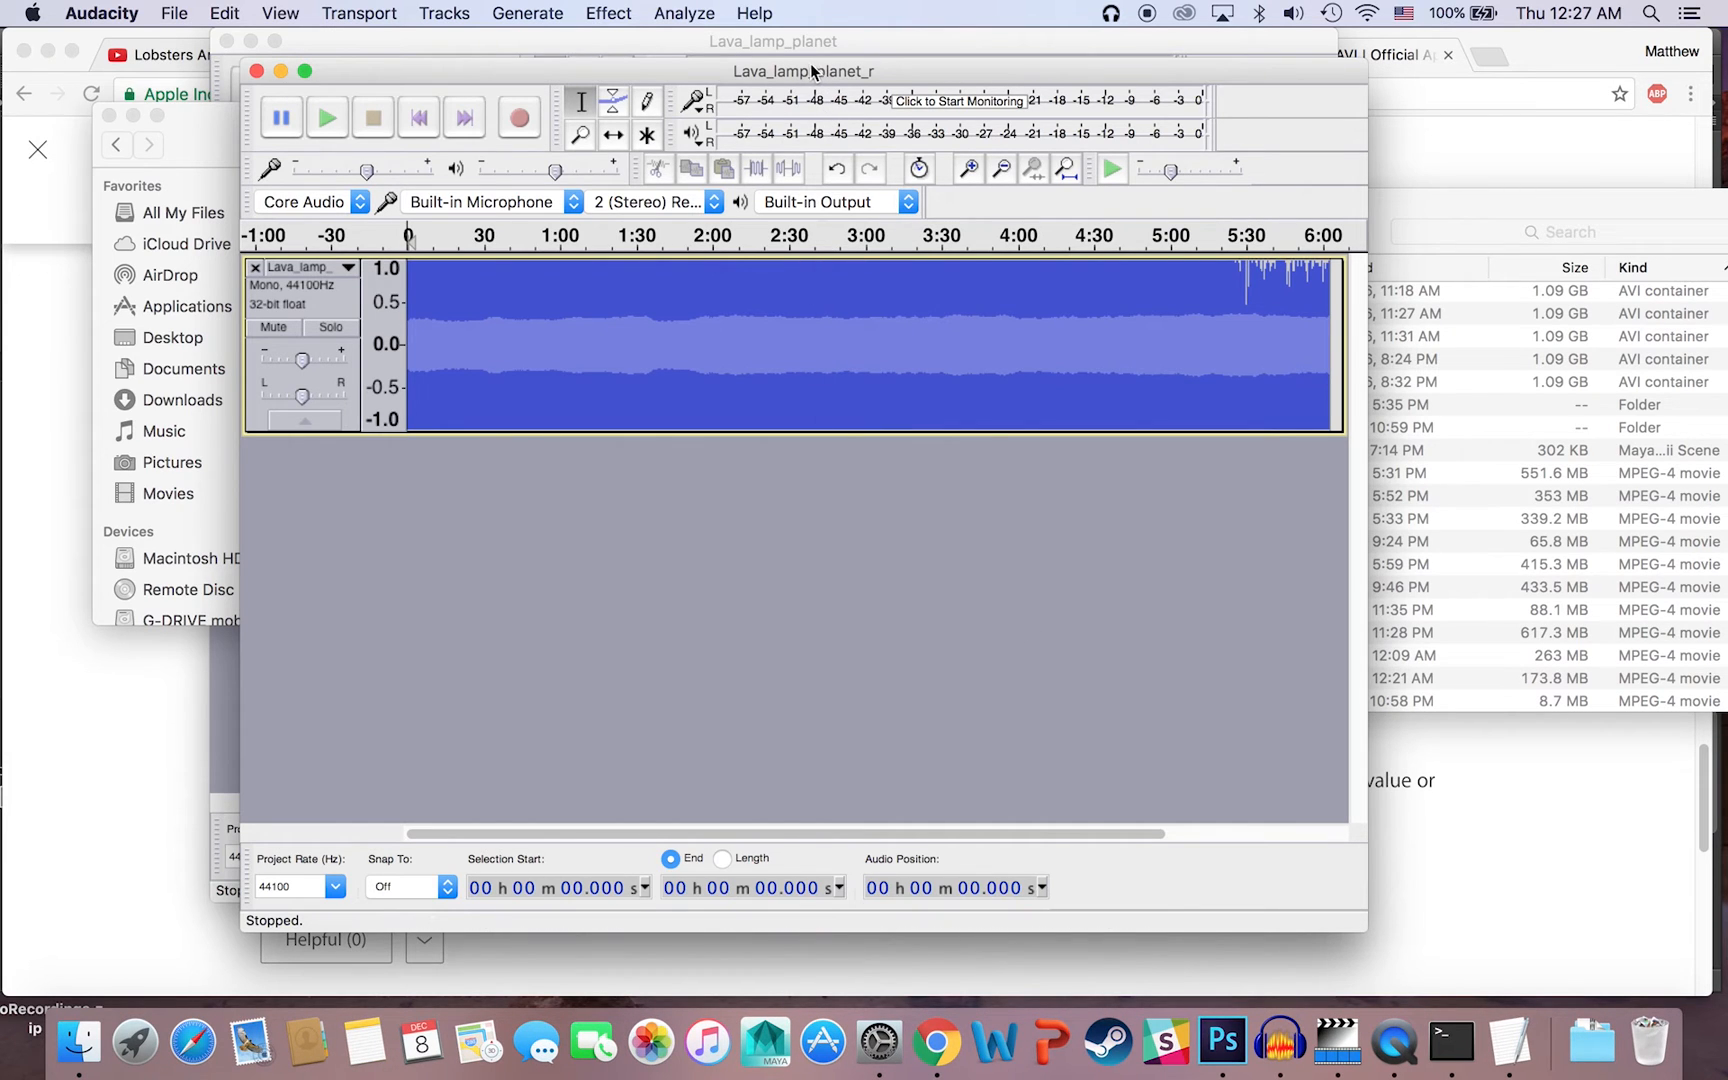
{"action": "left_click_drag", "start_coordinate": [816, 72], "coordinate": [950, 45]}
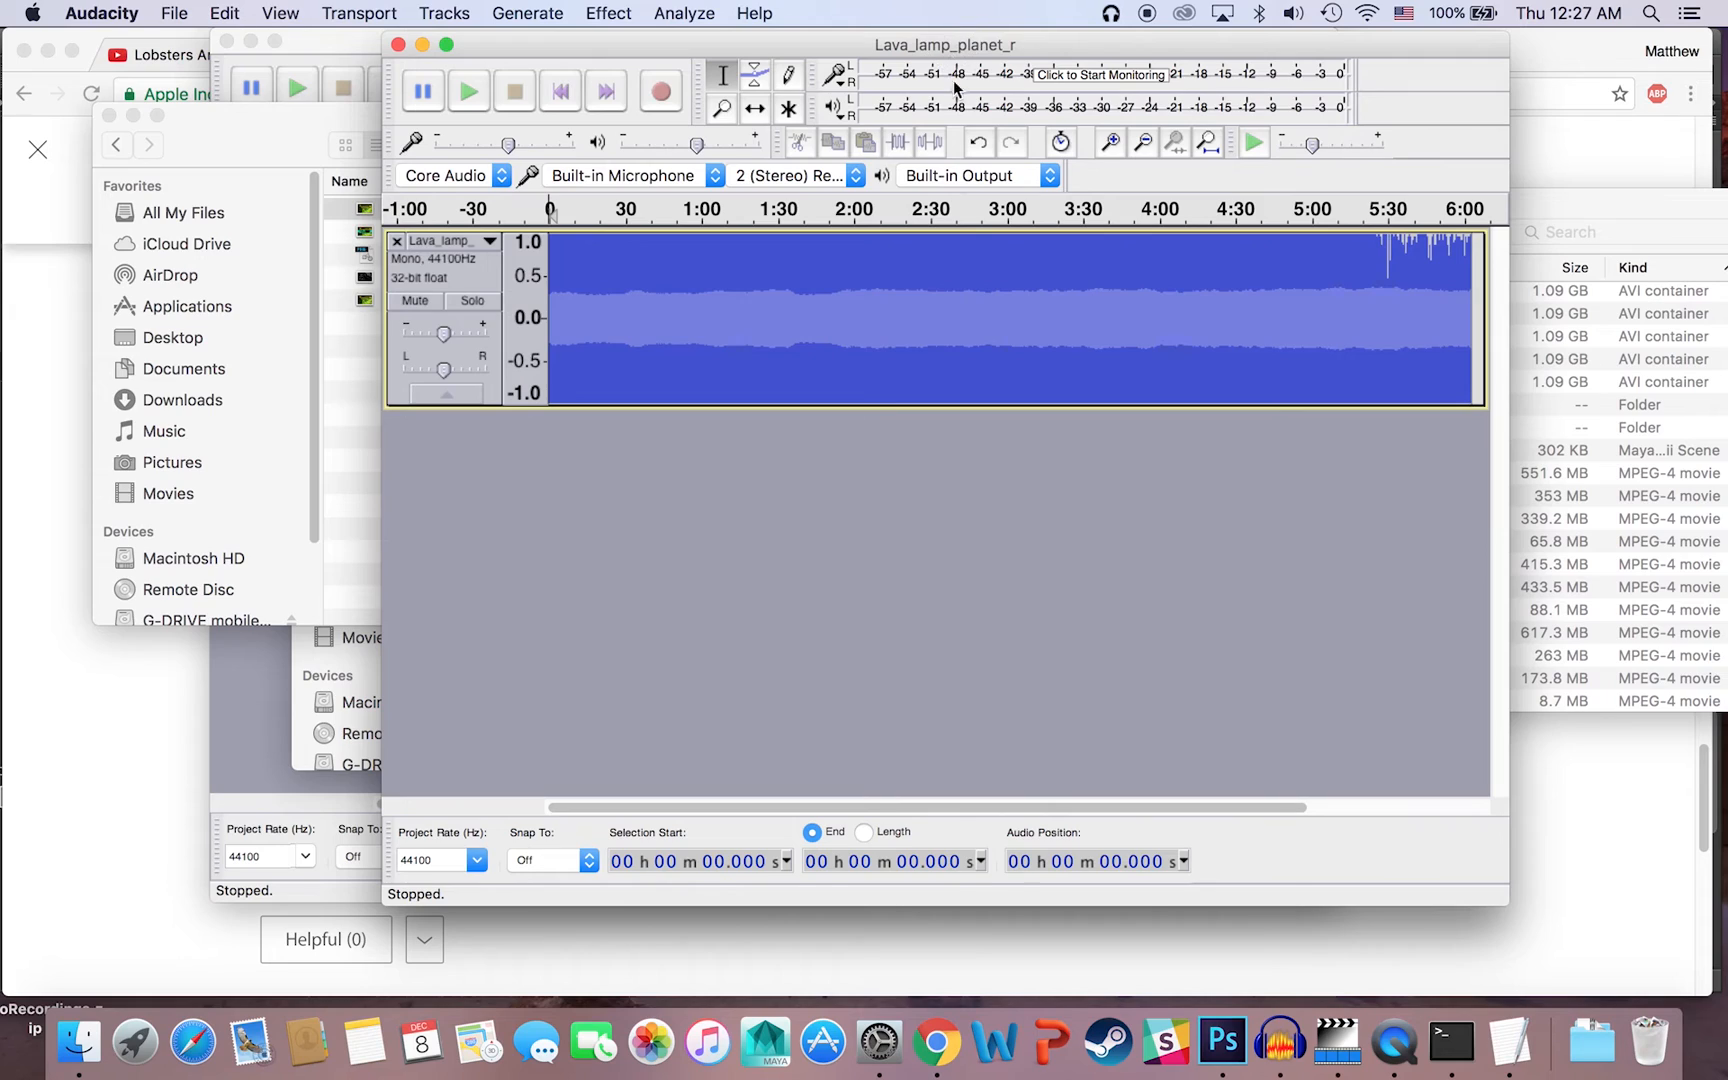